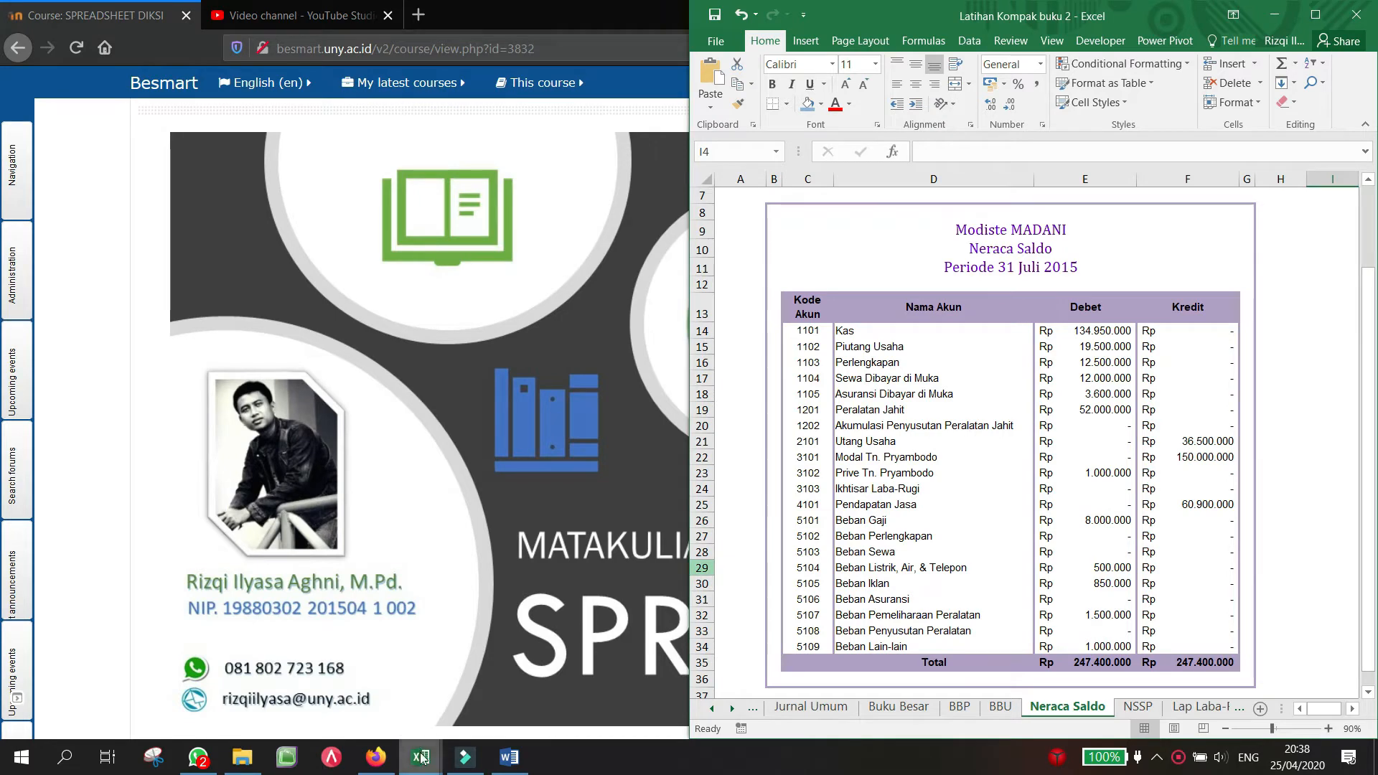
Step: Bring up the Bahan Tutorial workbook beside Latihan Kompak buku 2 and inspect the full Kas debit formula in the reference Neraca Saldo
mouse_move(420, 757)
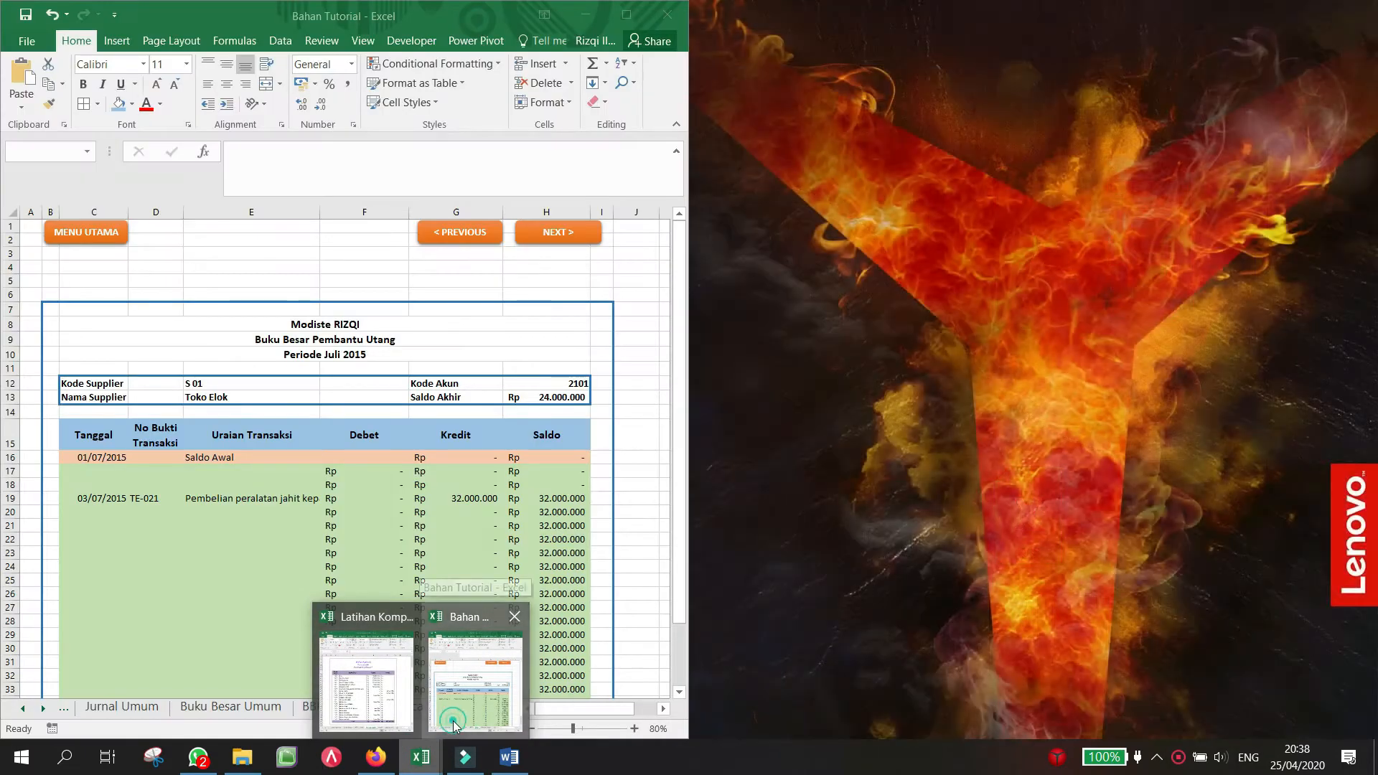
click(454, 726)
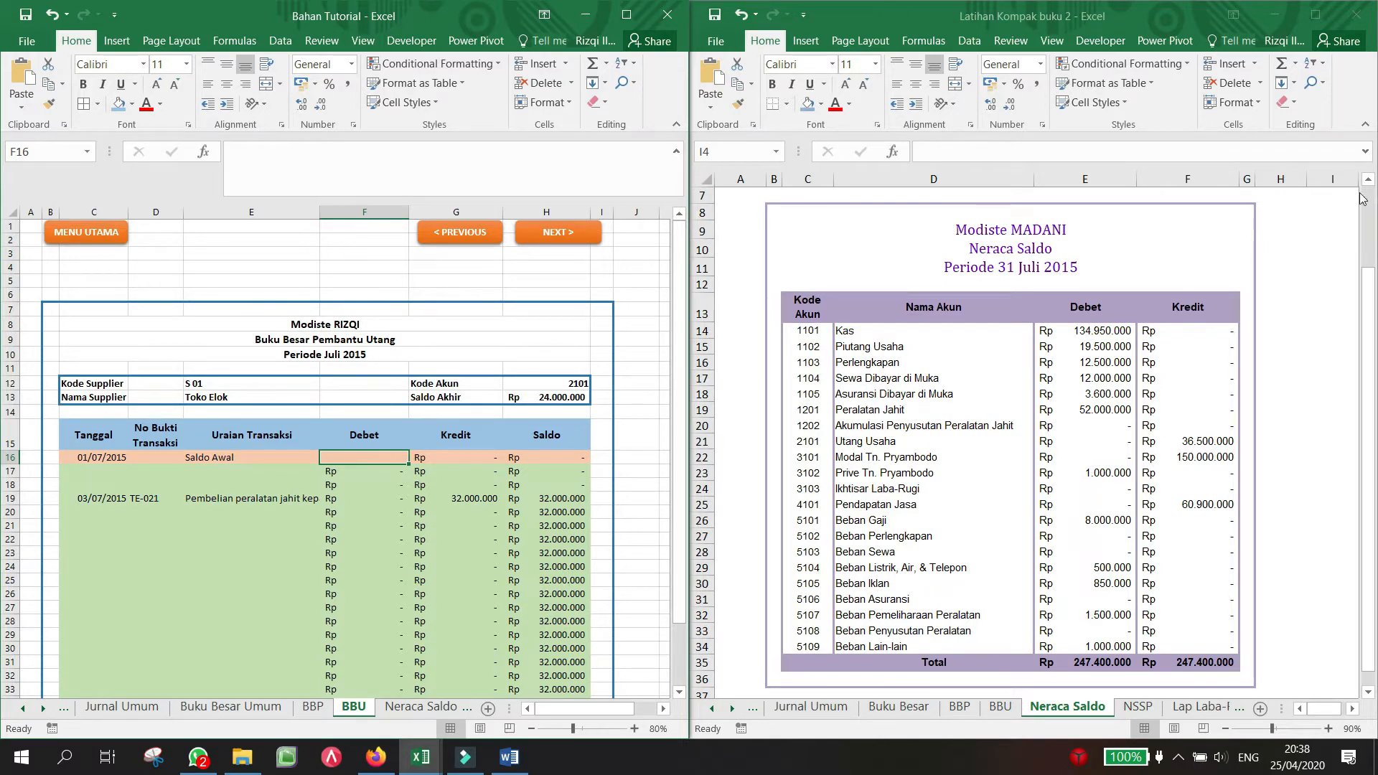
click(1088, 332)
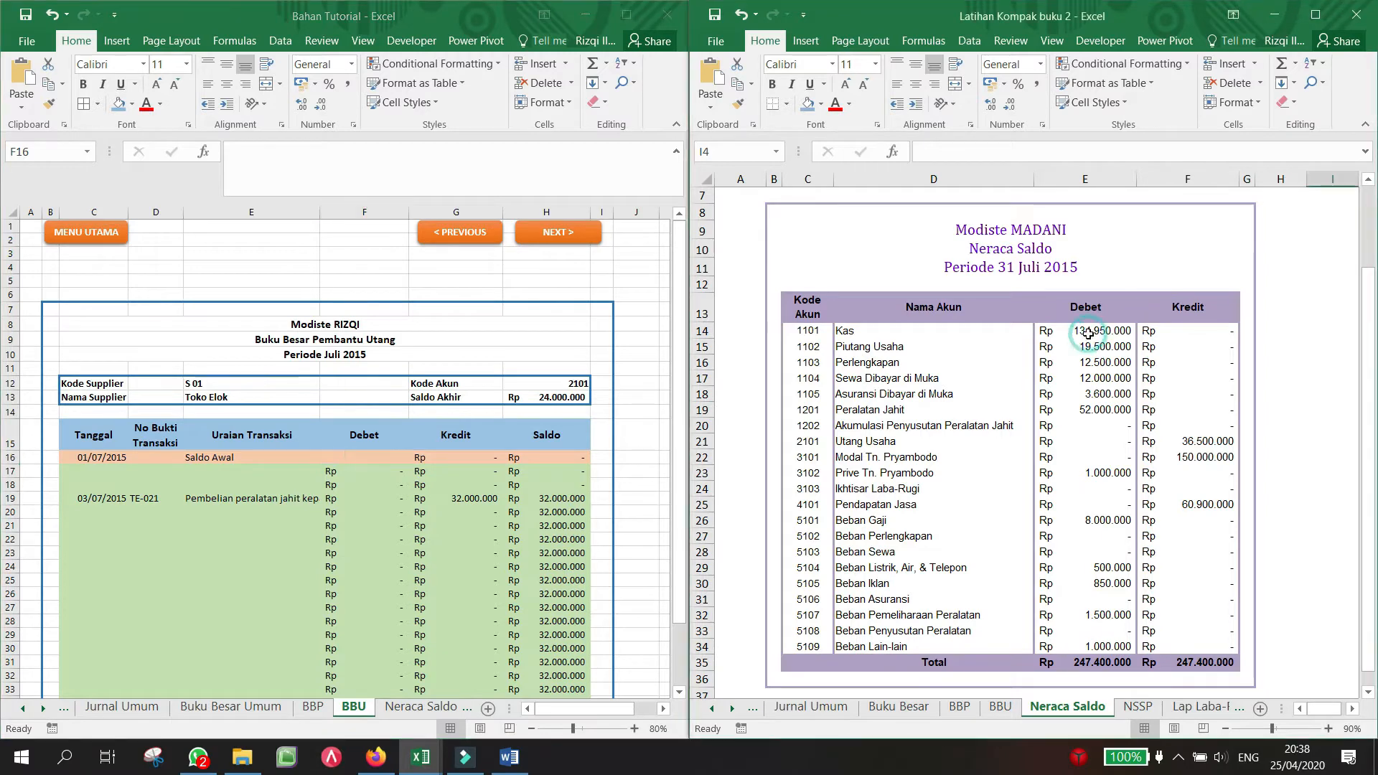
click(1366, 153)
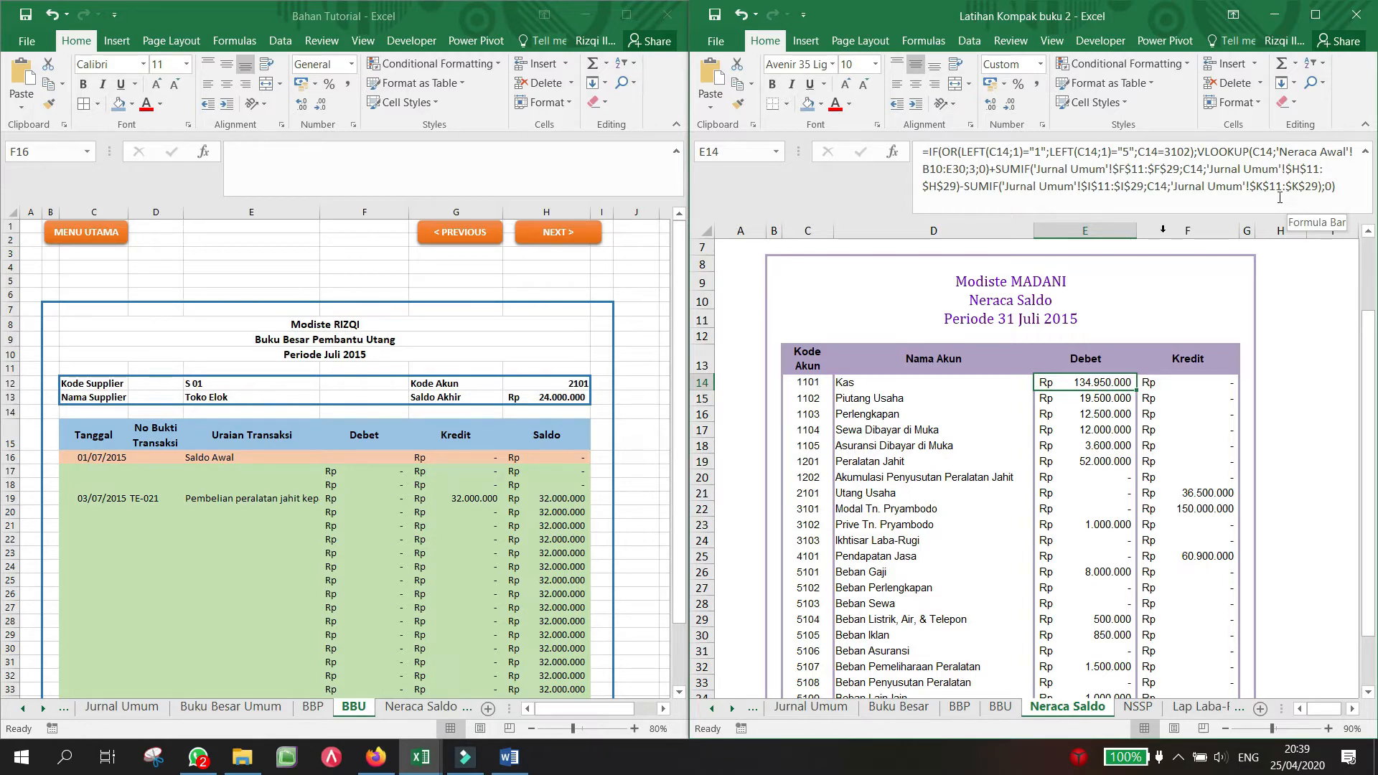
Step: Open the blank Neraca Saldo sheet in the Bahan Tutorial workbook
click(428, 705)
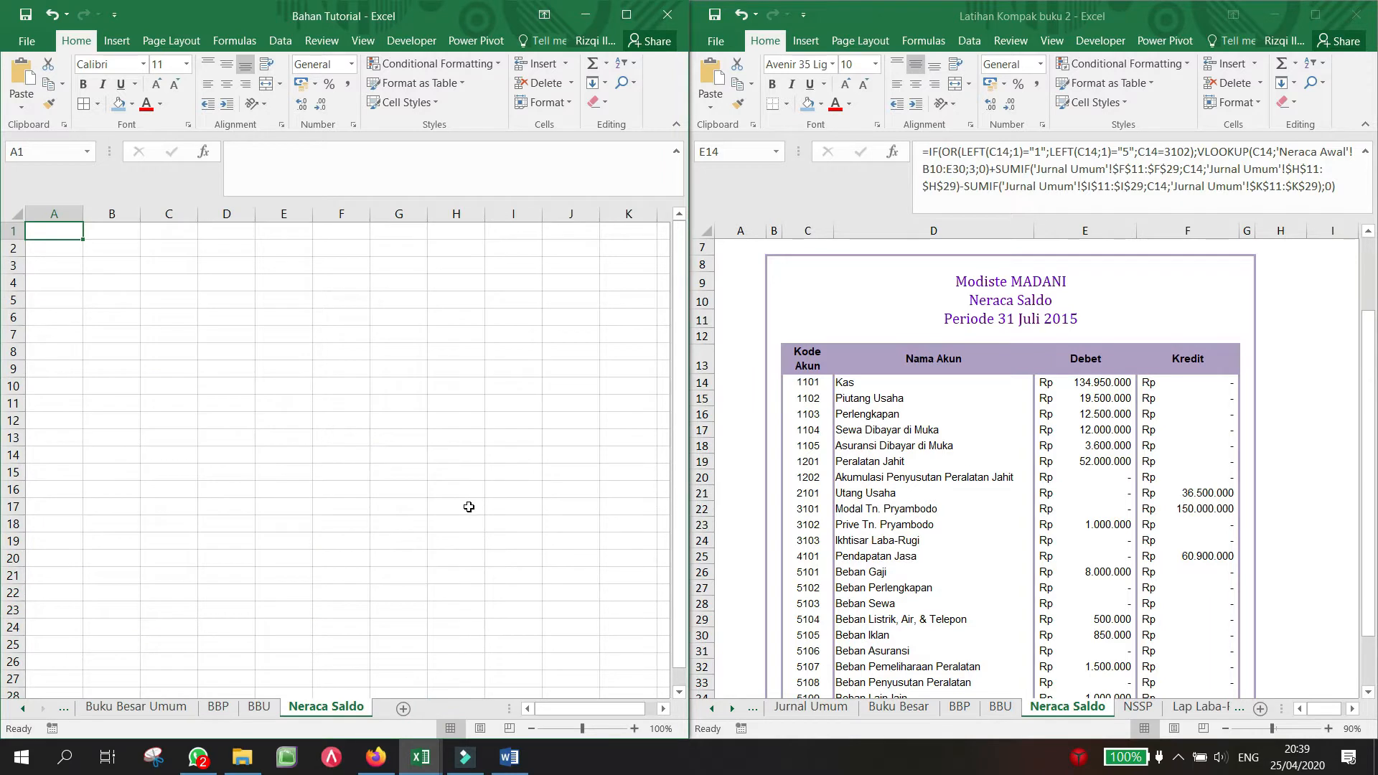
click(468, 507)
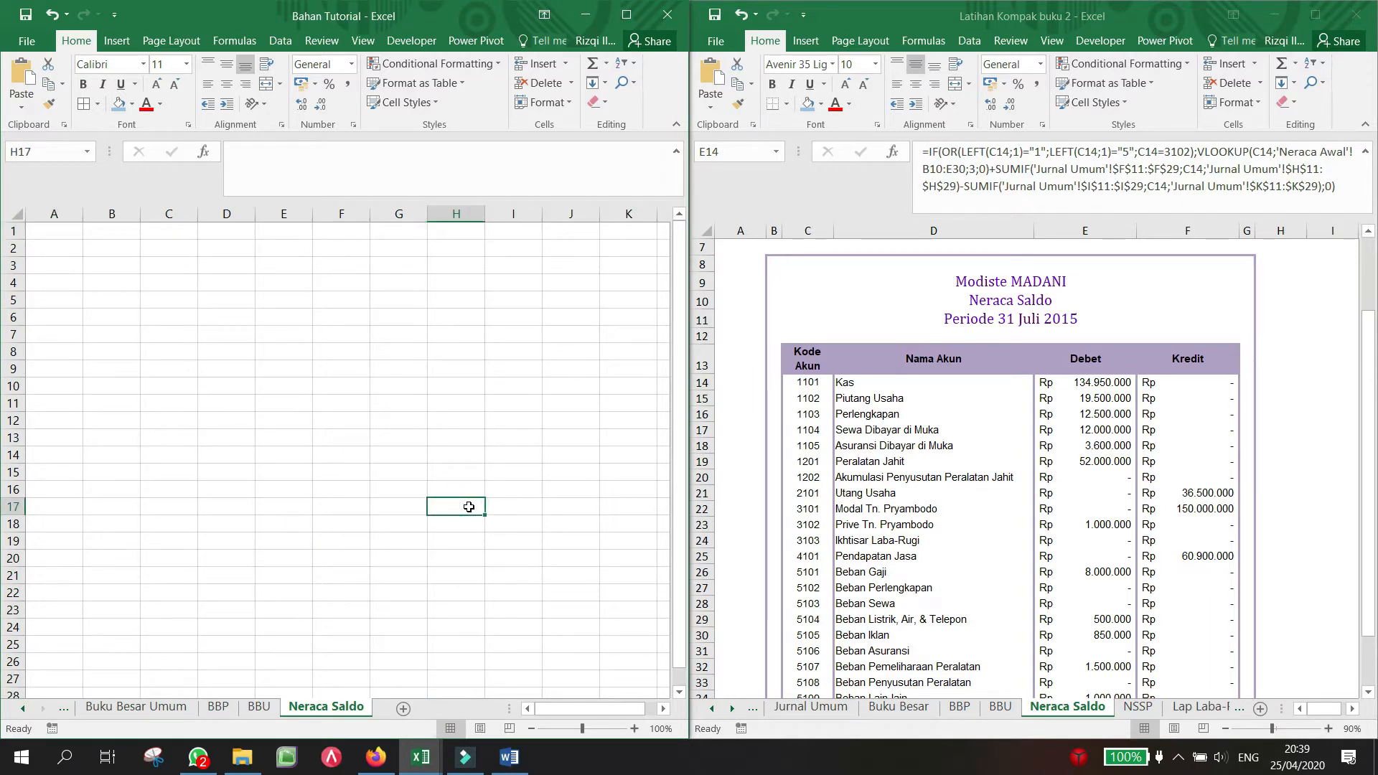
Step: Examine the Cek Saldo formula in D6 and the debit and credit total formulas in row 35 of the reference Neraca Saldo
click(1138, 333)
click(1138, 334)
scroll(1138, 334, up, 2)
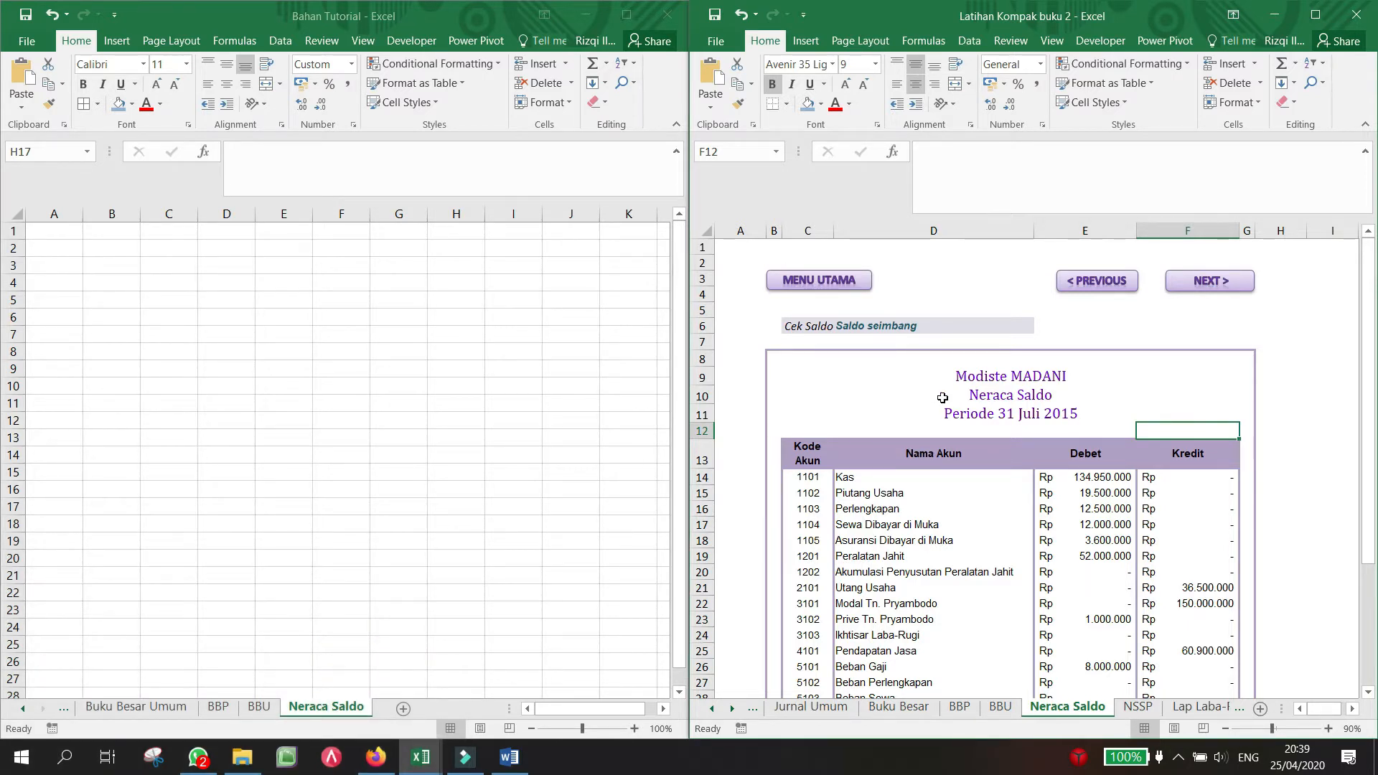
click(799, 325)
drag(799, 324, 865, 328)
click(871, 330)
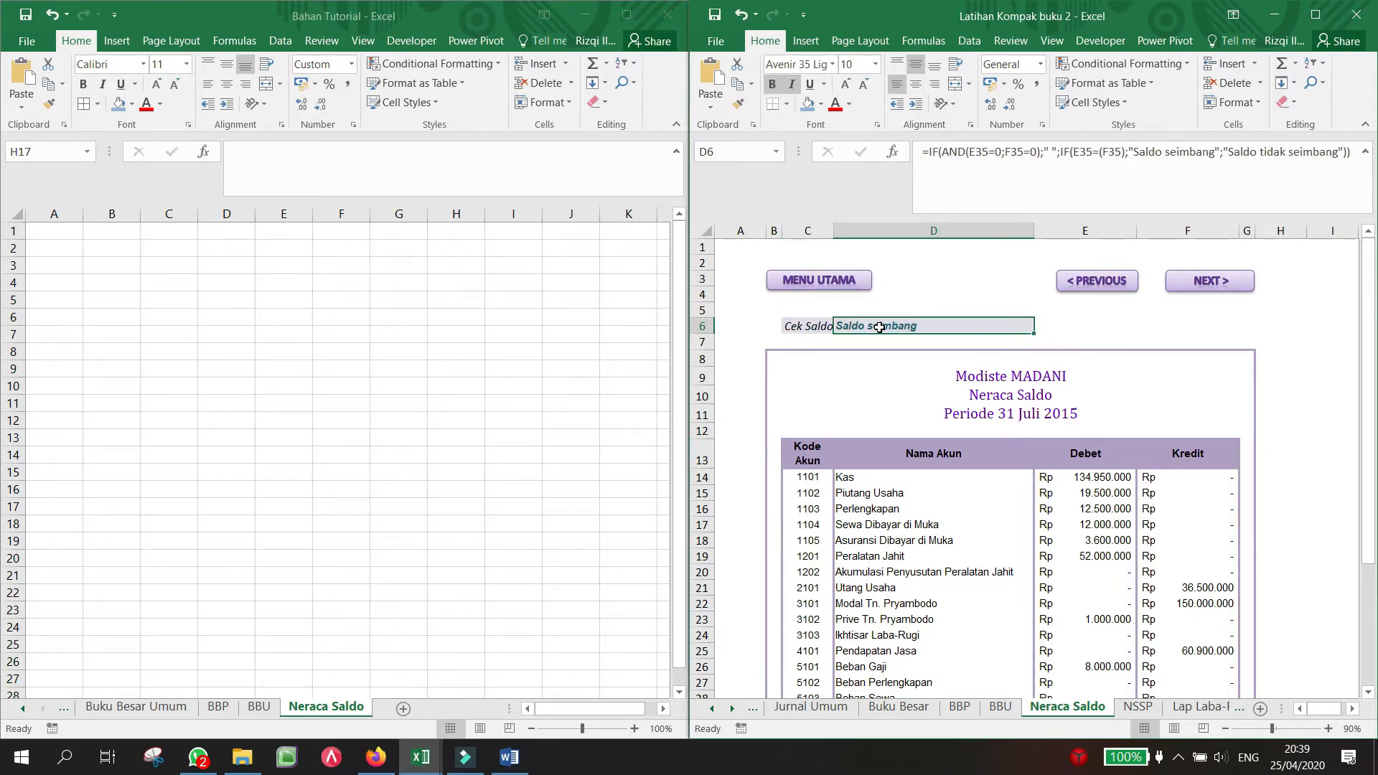
scroll(879, 327, down, 3)
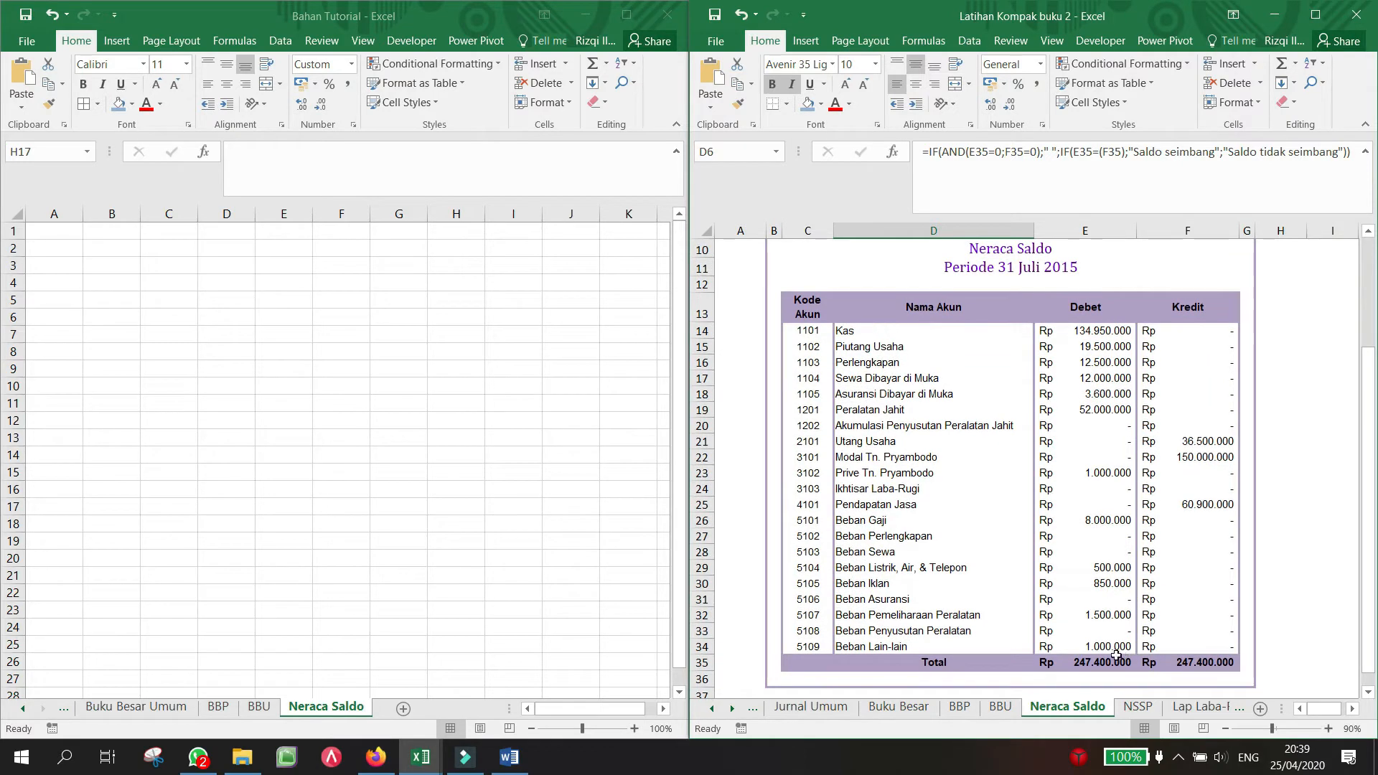
click(1189, 663)
click(1121, 666)
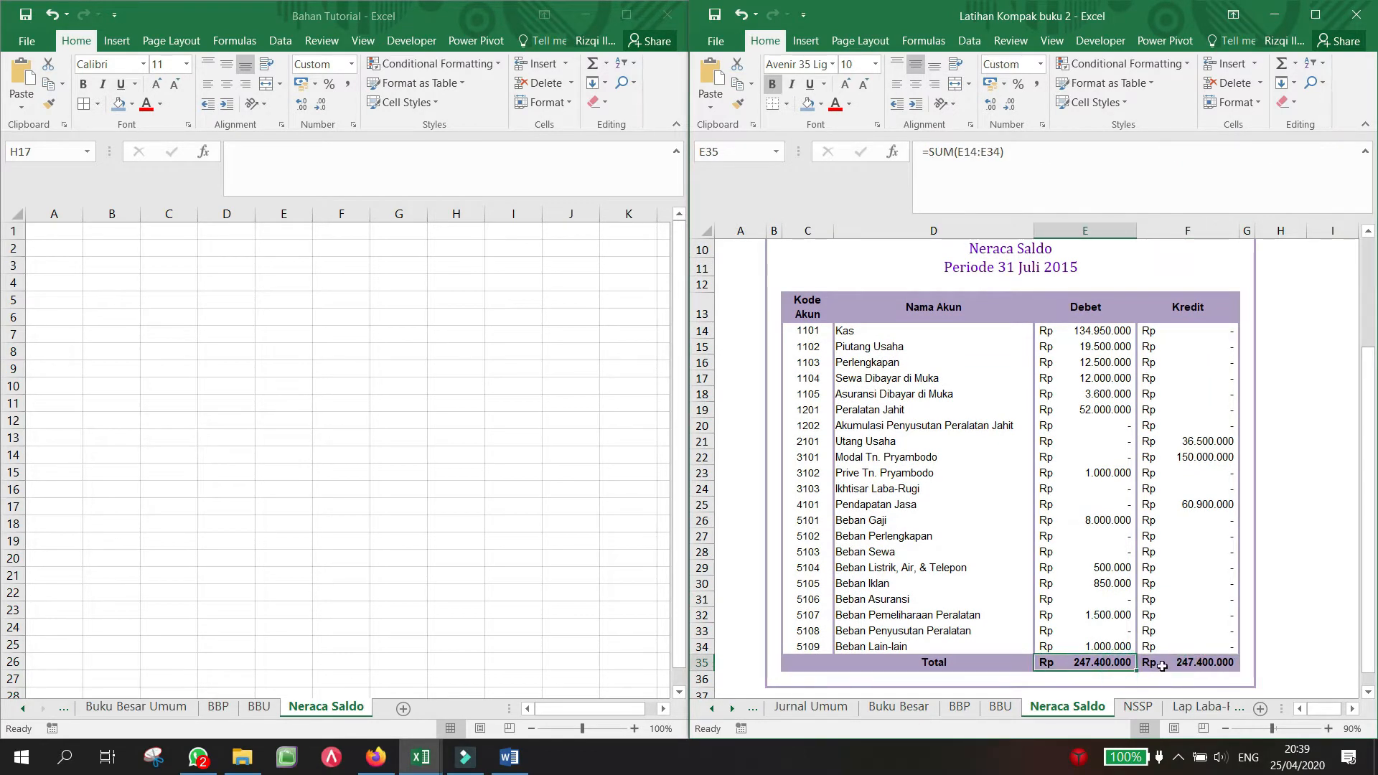
click(1161, 665)
click(1105, 665)
click(1167, 666)
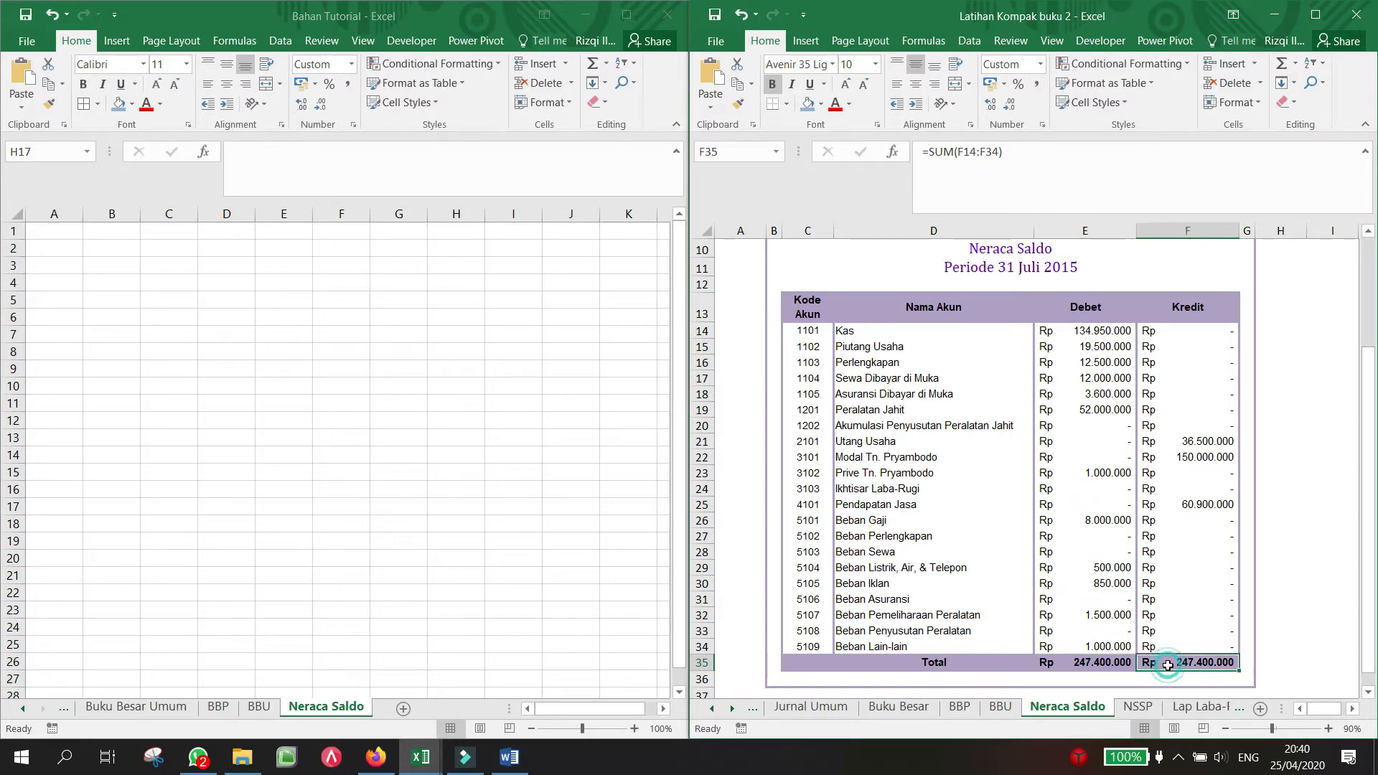
scroll(1168, 665, up, 3)
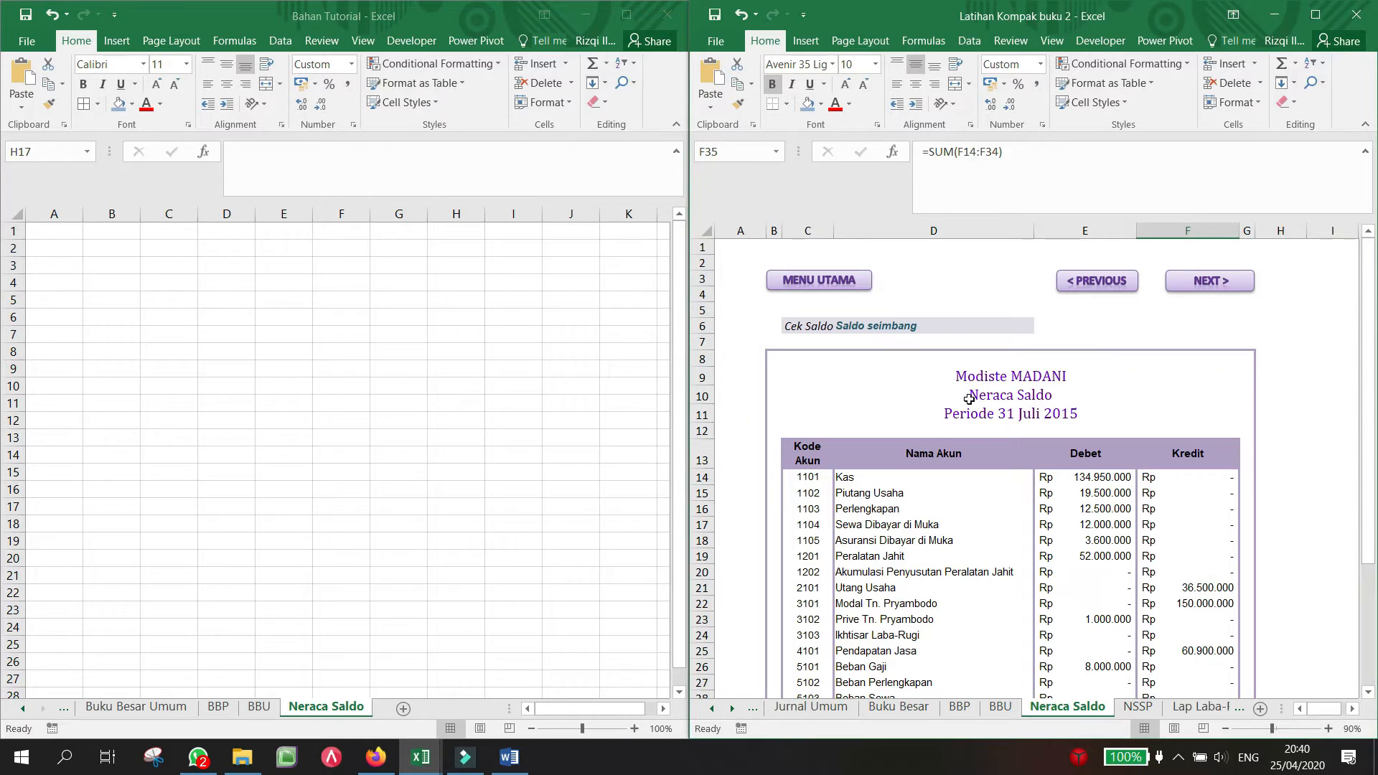
click(869, 330)
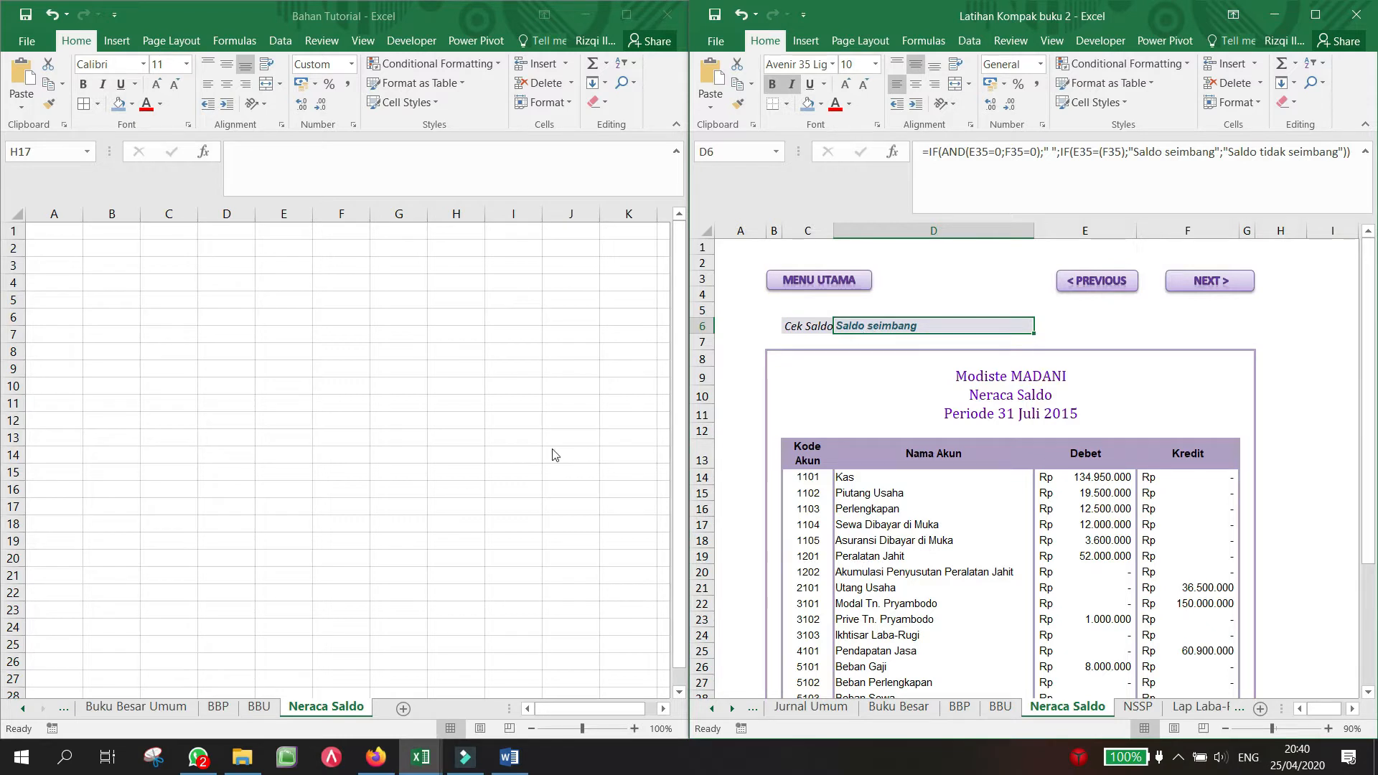
Step: Copy the MENU UTAMA button from the BBU sheet of Bahan Tutorial
click(348, 436)
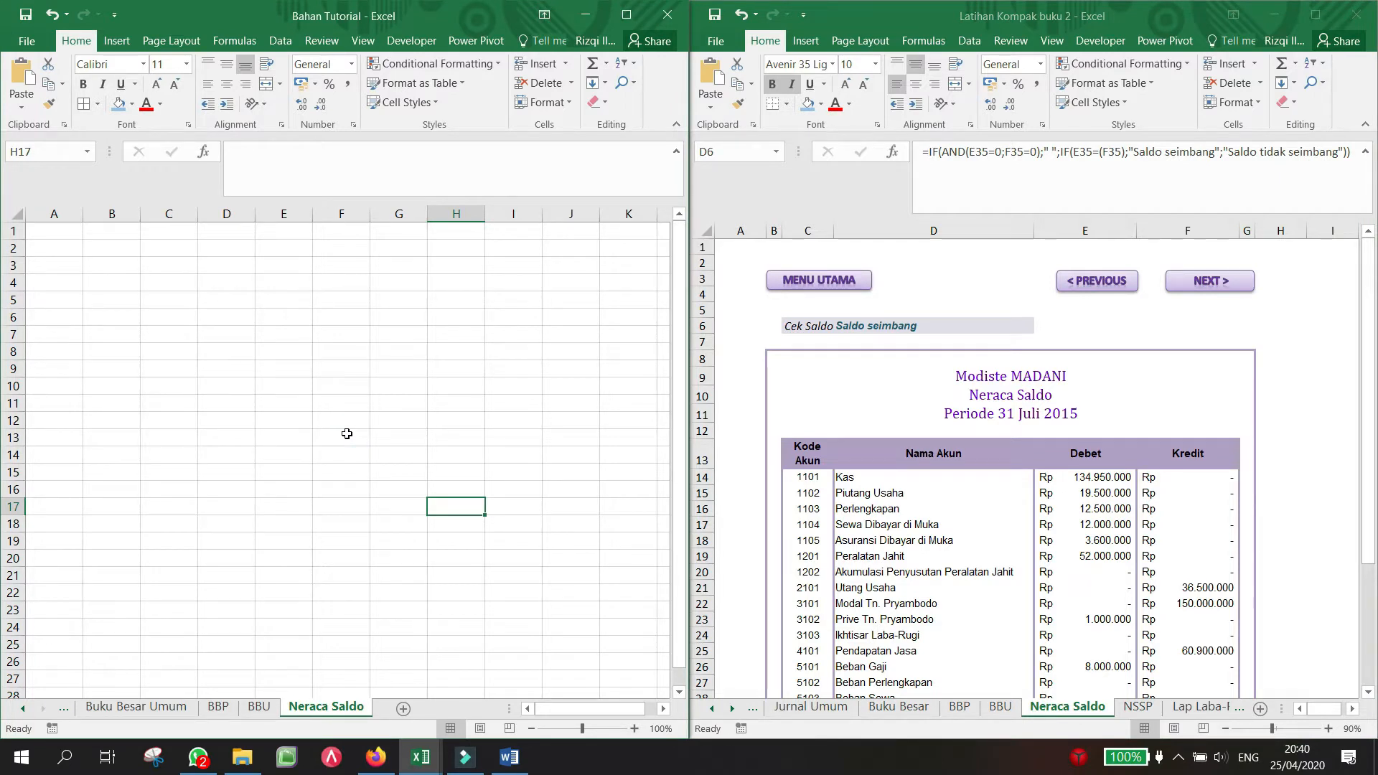
click(259, 707)
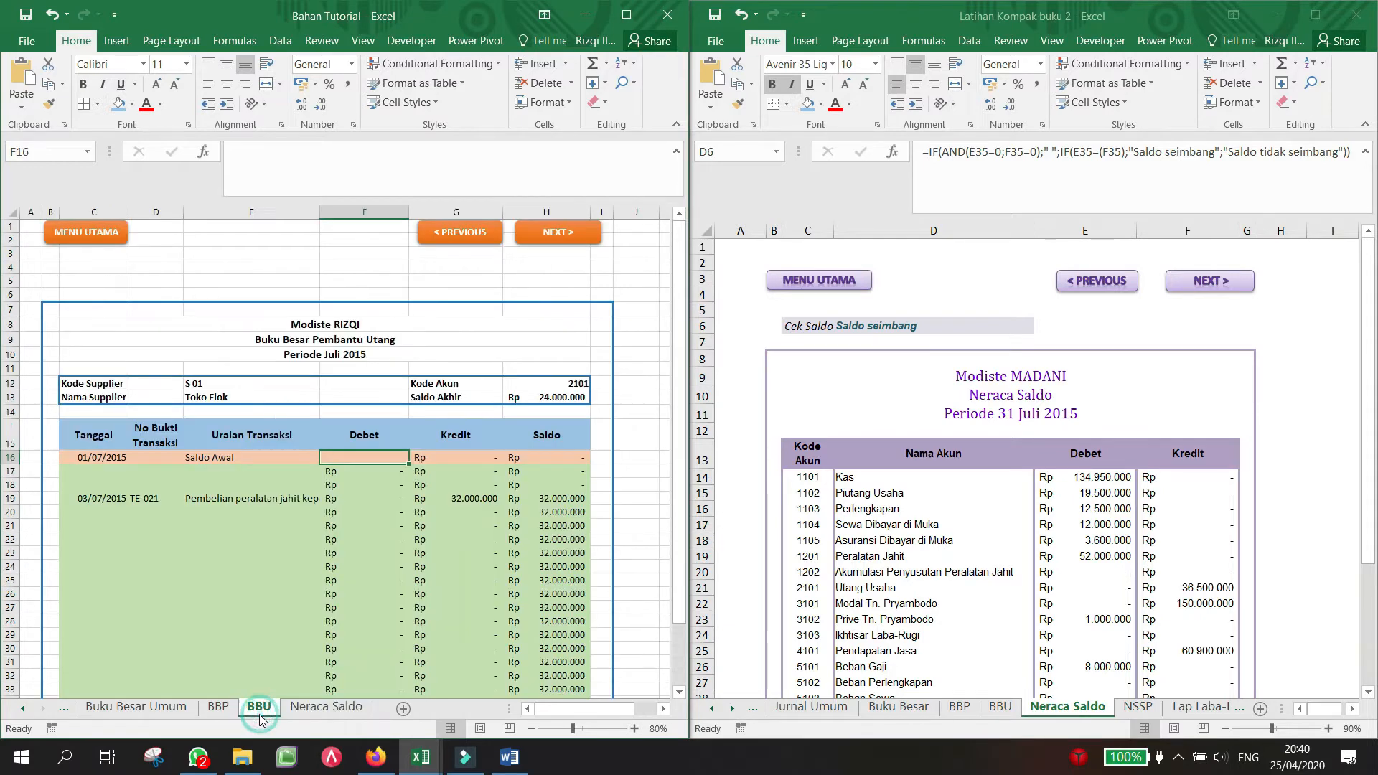
ctrl+click(91, 231)
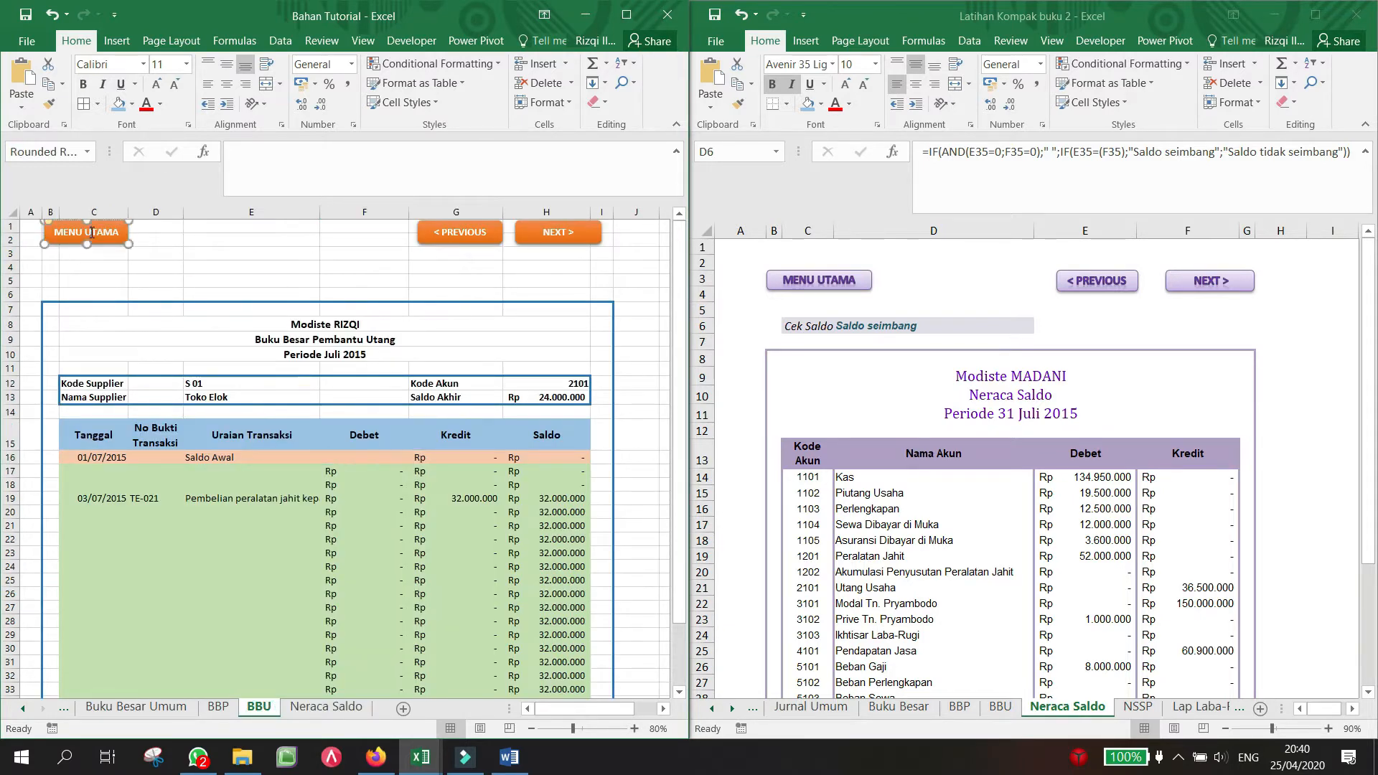
right_click(91, 232)
click(74, 241)
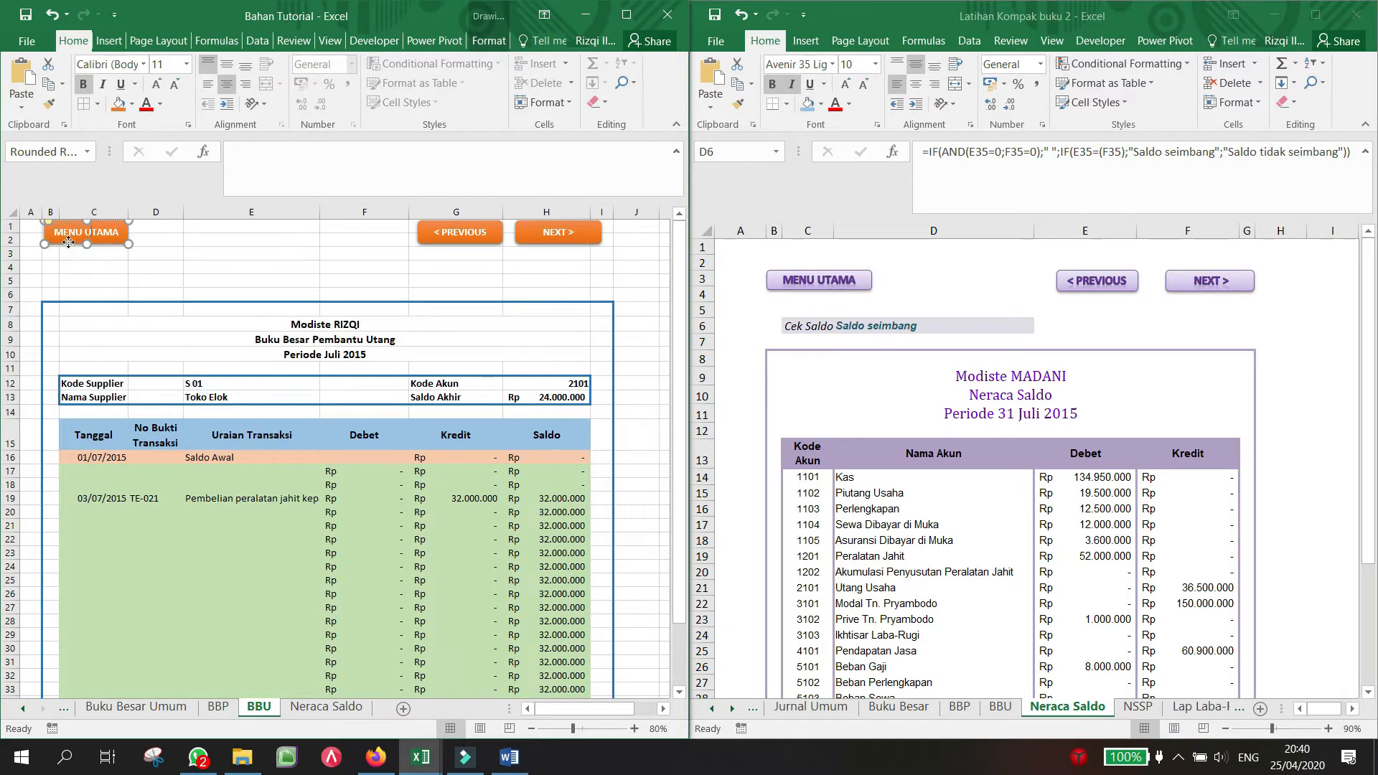
right_click(68, 242)
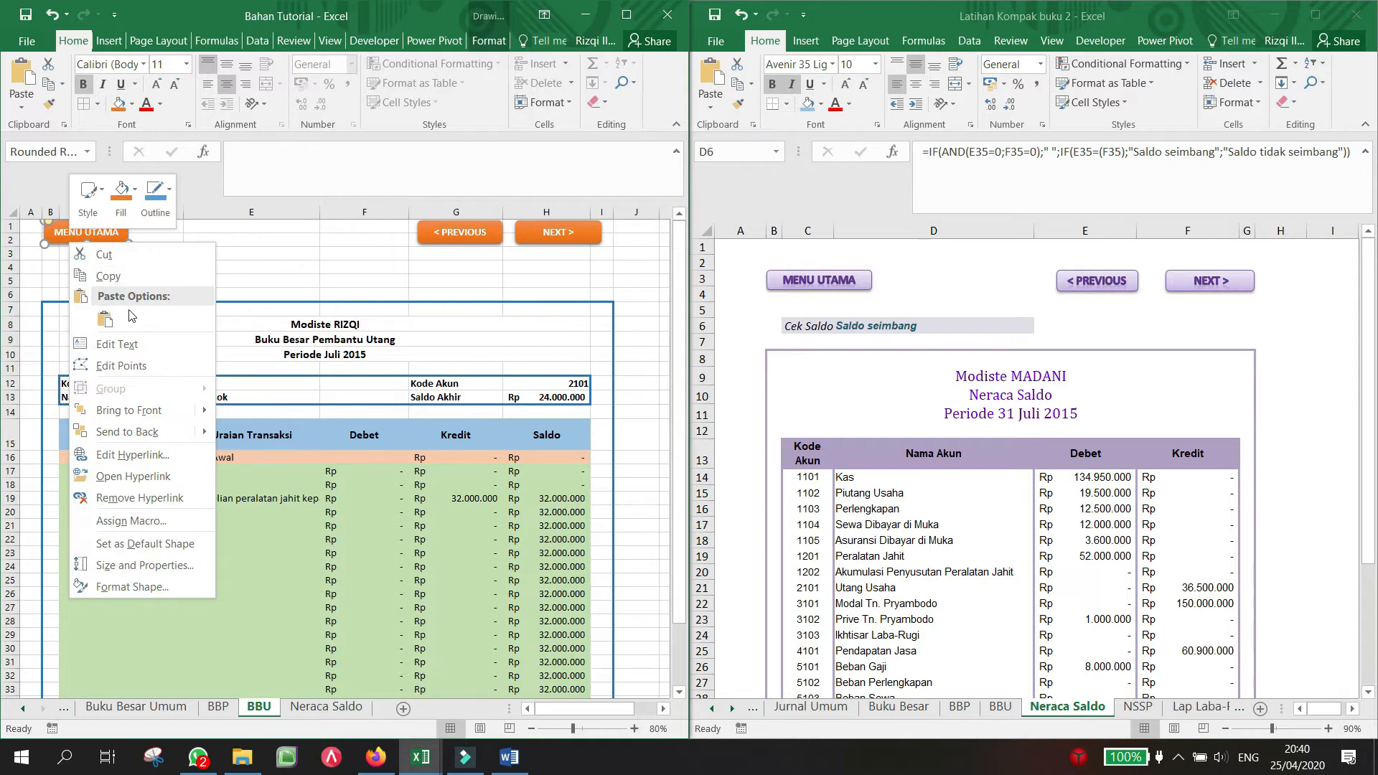
click(134, 278)
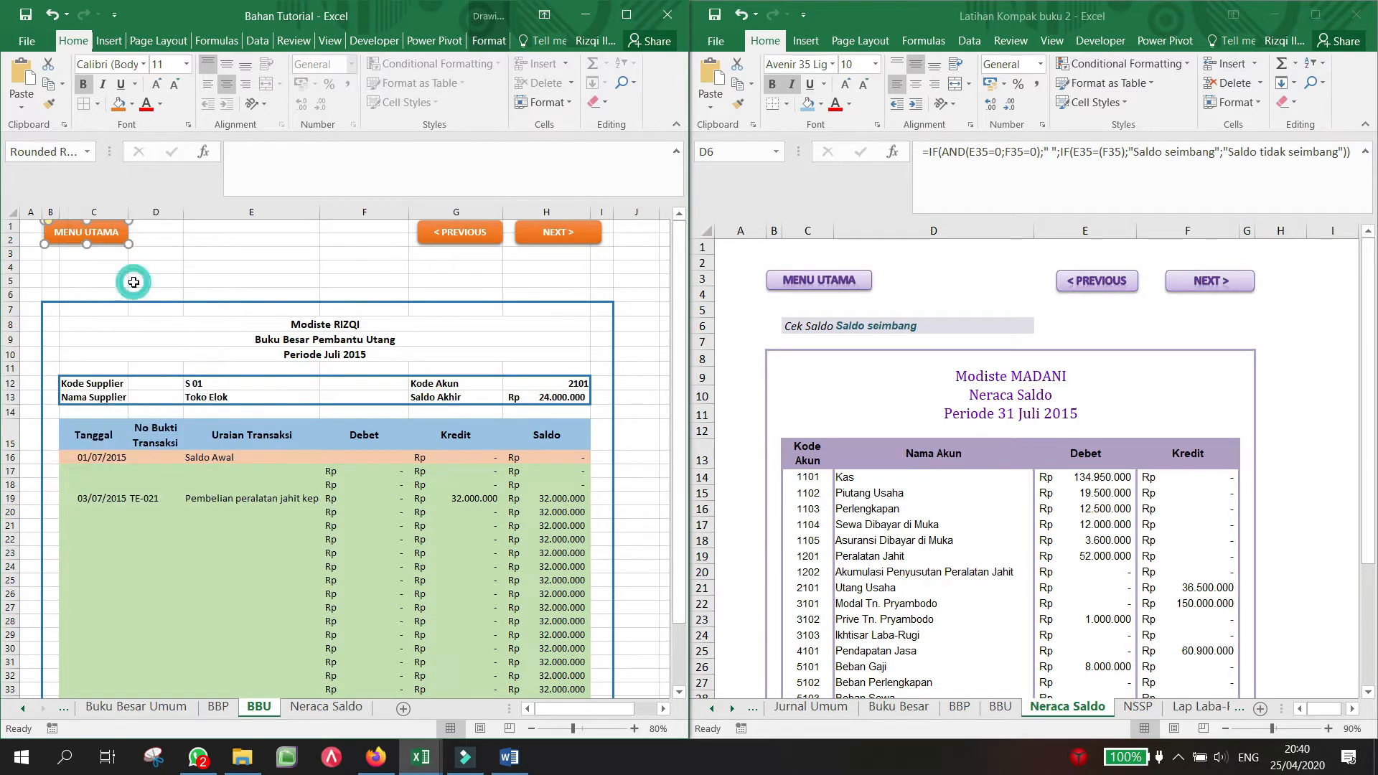
Step: Narrow column B on the Neraca Saldo sheet and paste the MENU UTAMA button at C2, shifting it to start at column B
click(320, 707)
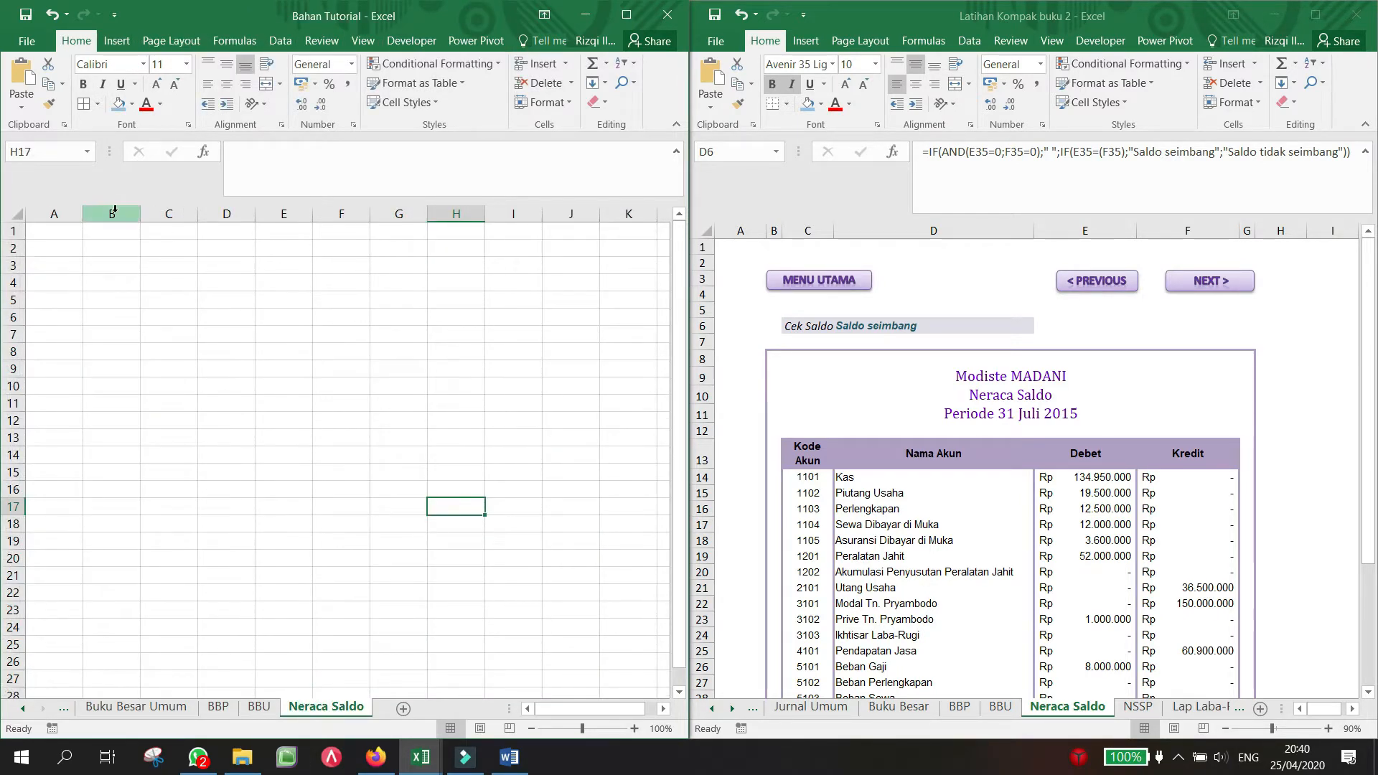
mouse_move(140, 213)
mouse_down()
mouse_move(105, 214)
mouse_move(184, 216)
mouse_move(165, 215)
mouse_up()
click(145, 245)
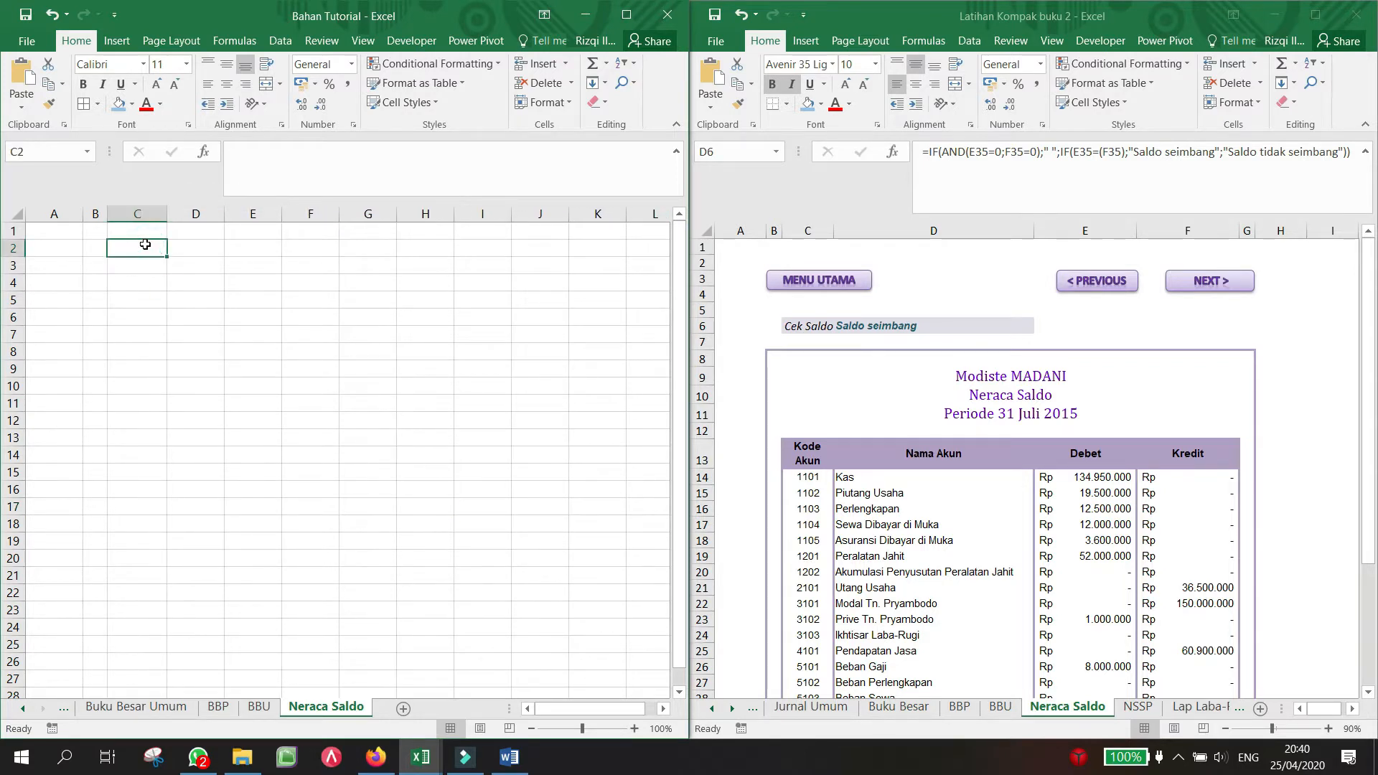
key(ctrl+v)
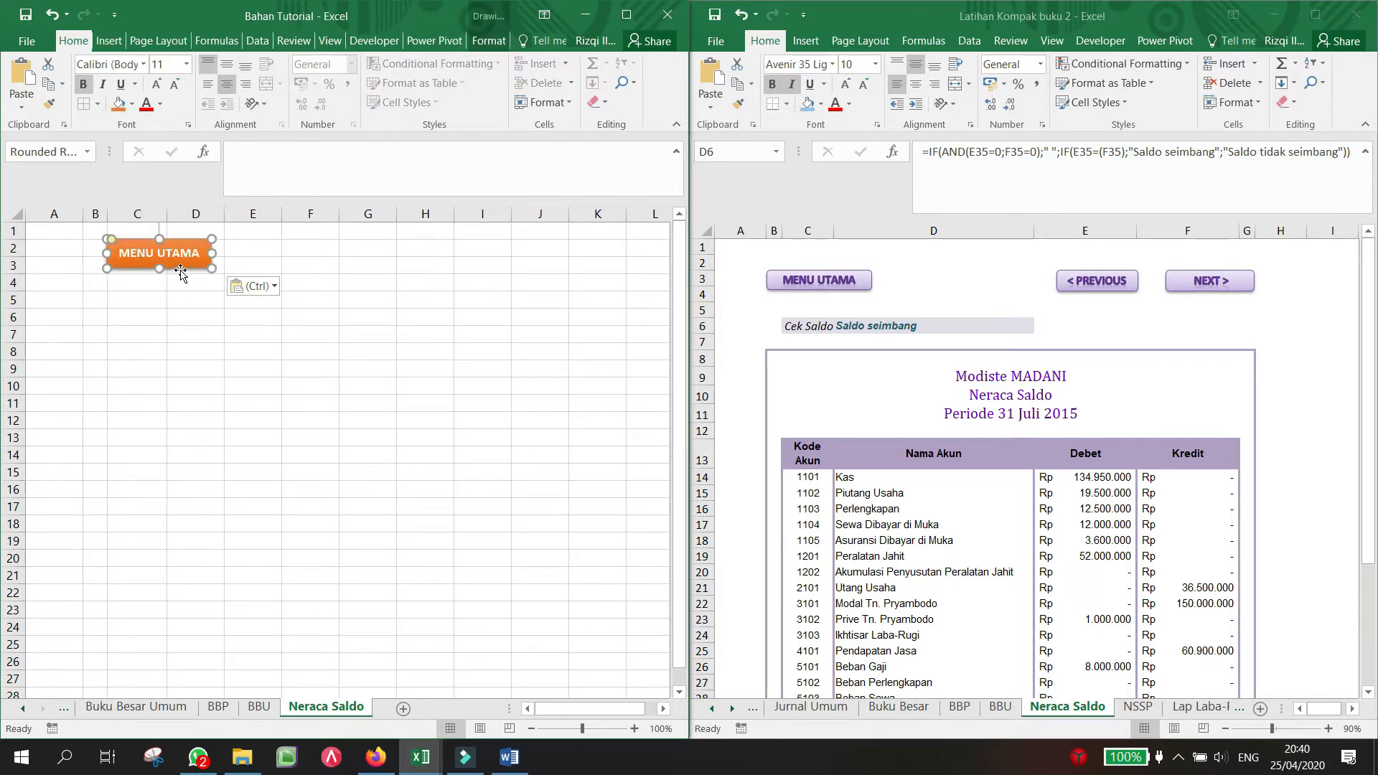
drag(181, 274, 168, 270)
click(242, 438)
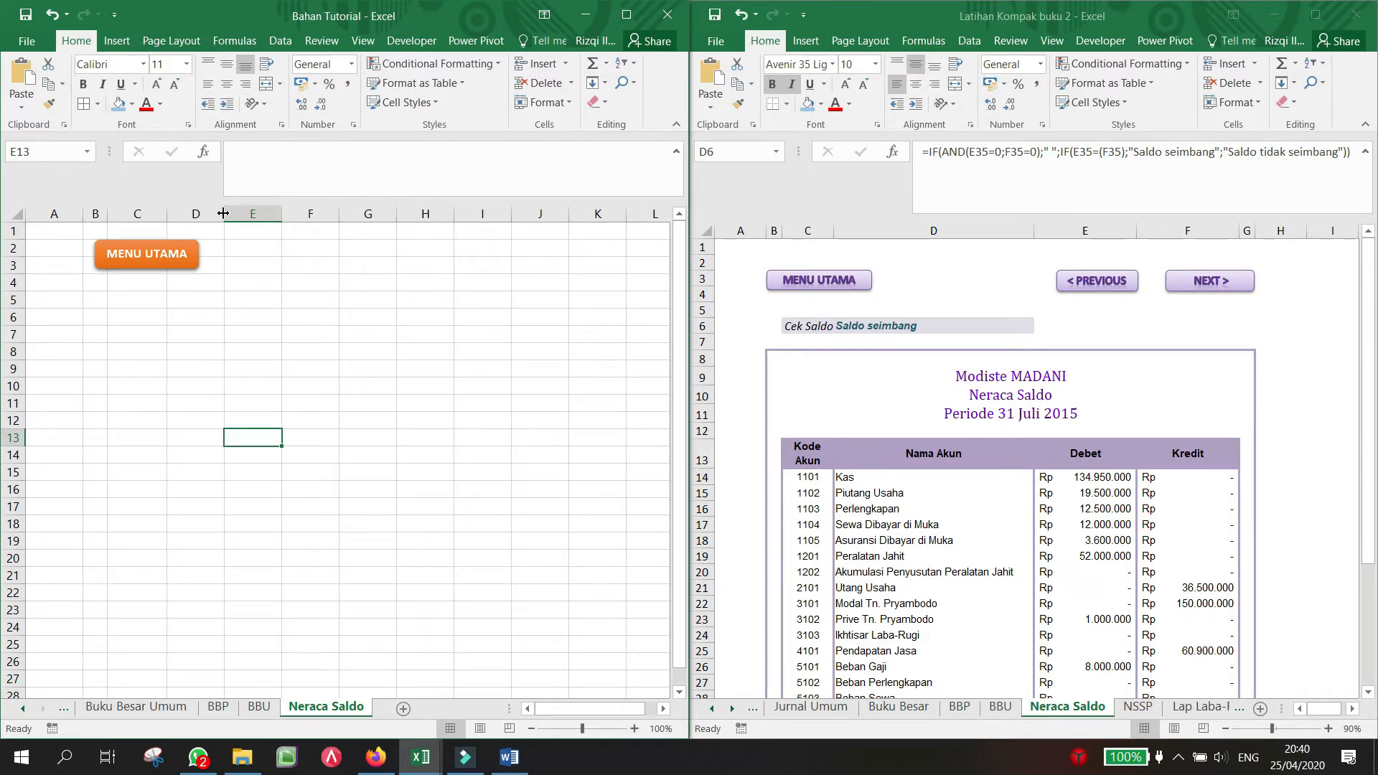
Step: Widen columns D, E and F and narrow column G on the Neraca Saldo sheet to match the reference layout
drag(224, 213, 659, 214)
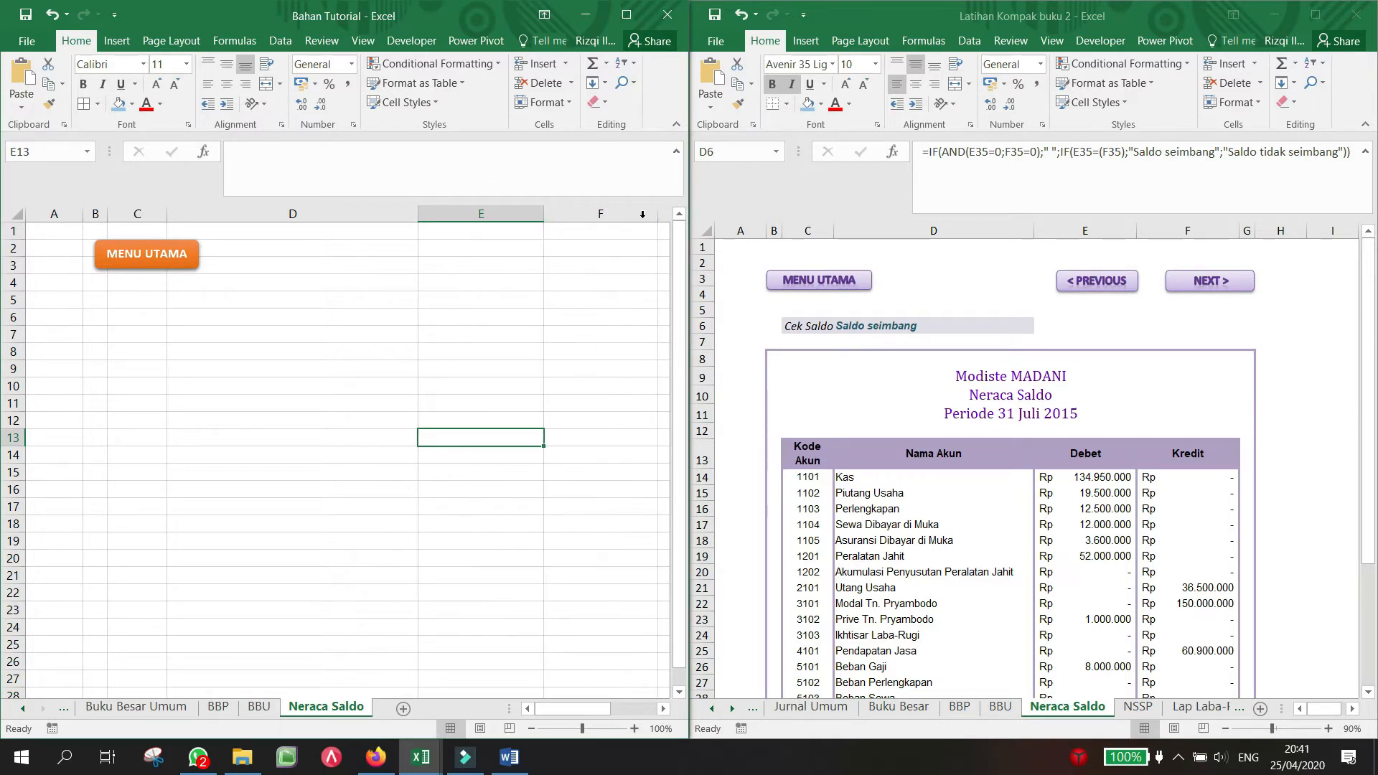
drag(419, 213, 396, 213)
click(663, 708)
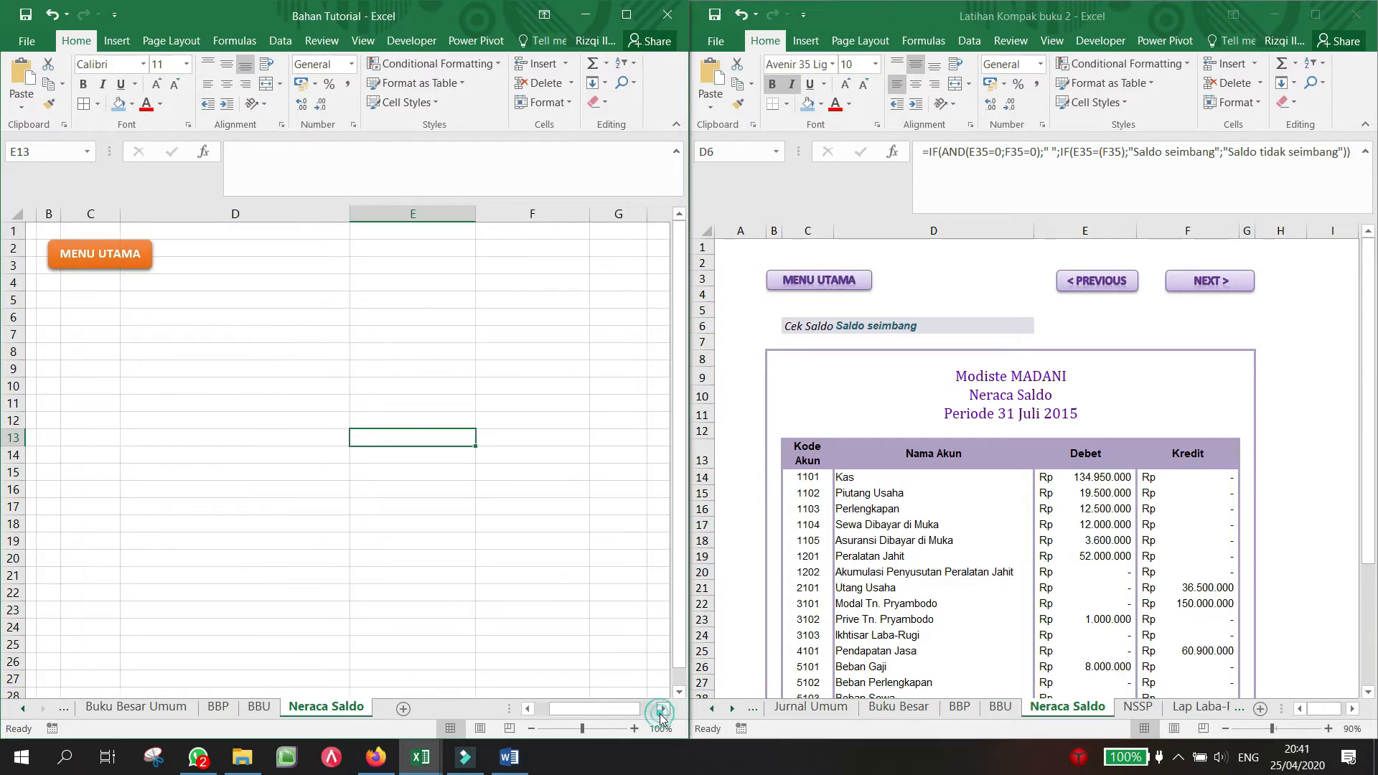
drag(635, 219, 599, 216)
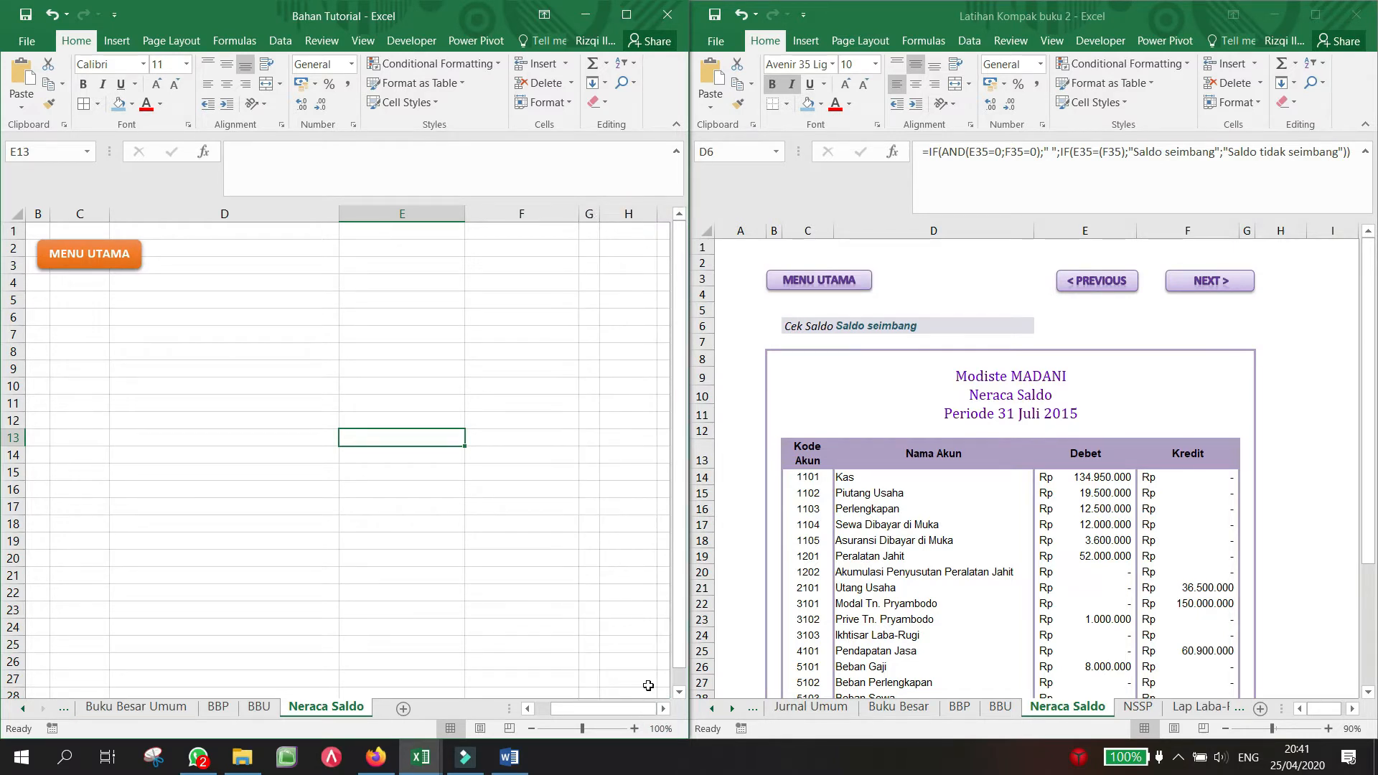
click(528, 708)
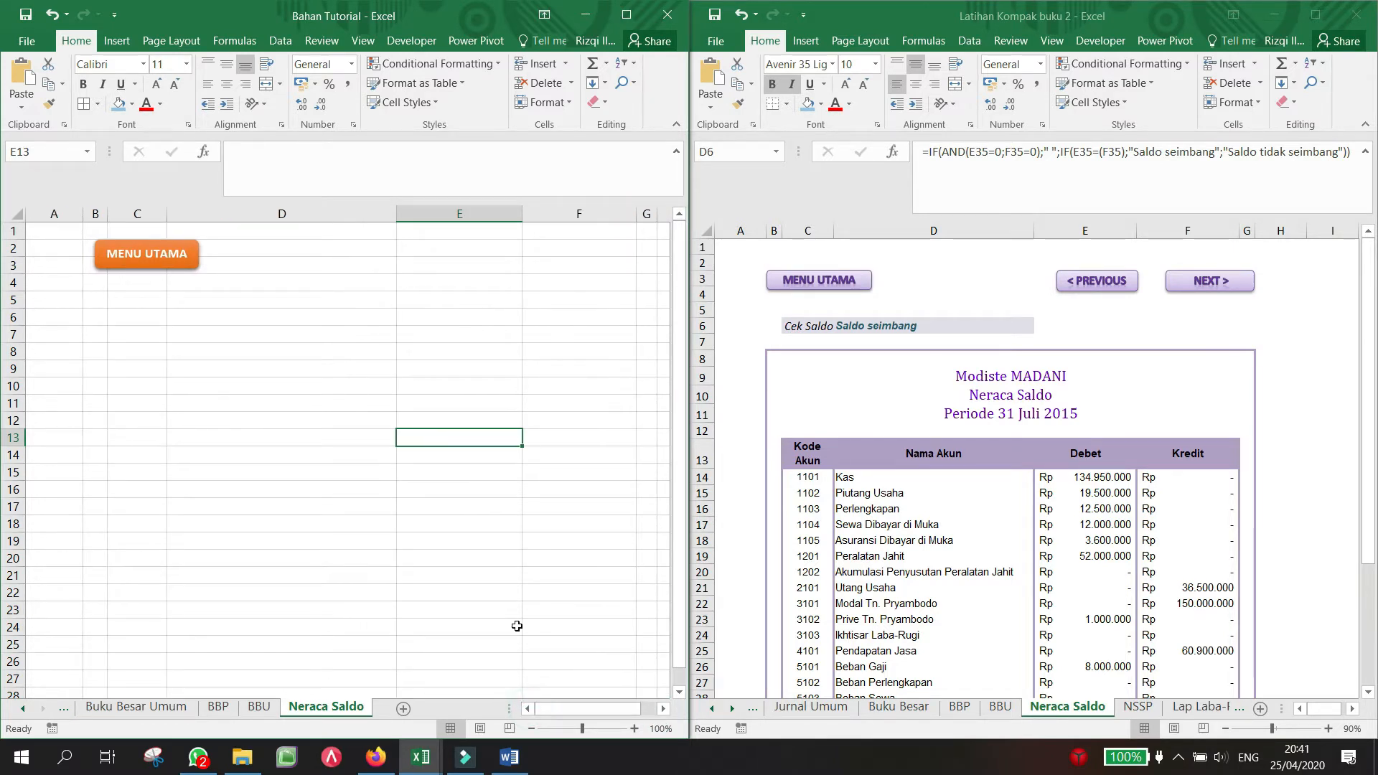
Step: Copy the < PREVIOUS button from the BBU sheet
click(259, 707)
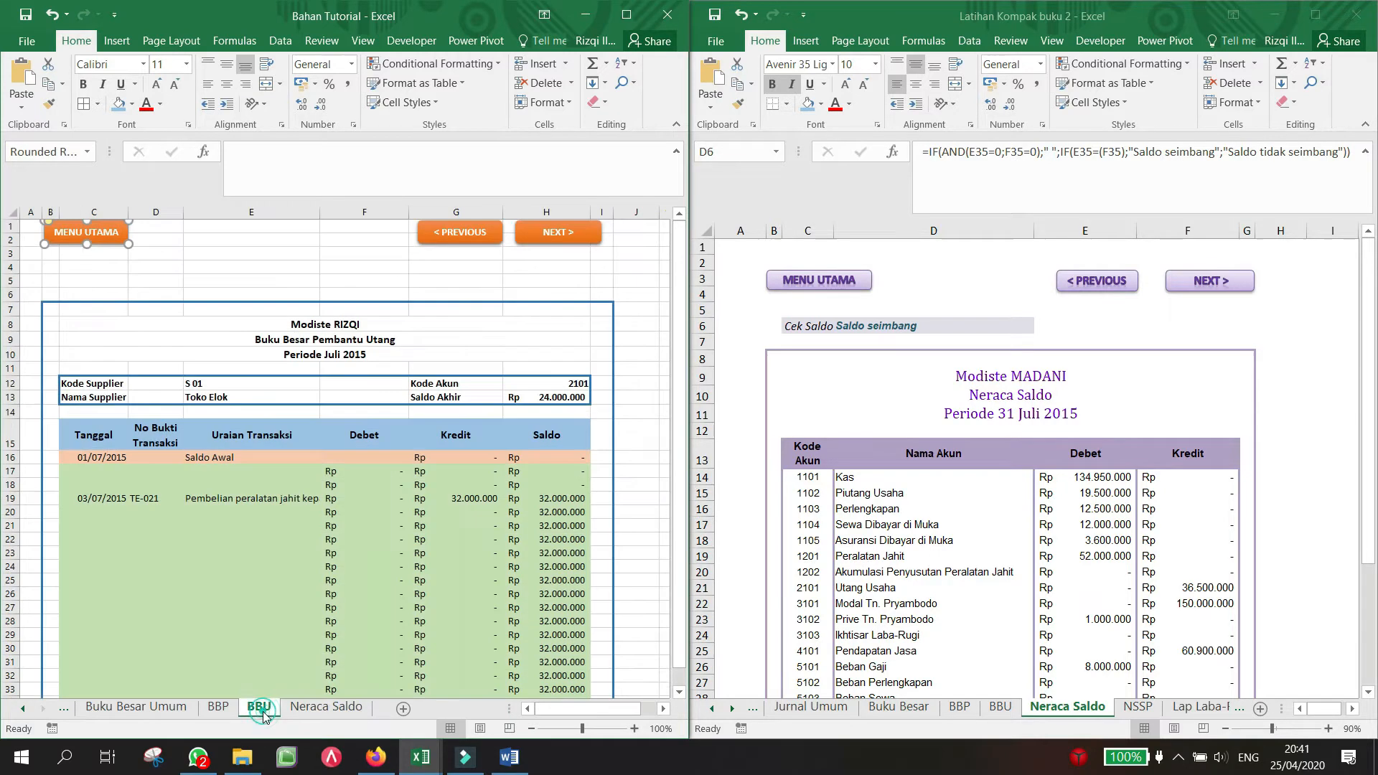
right_click(443, 232)
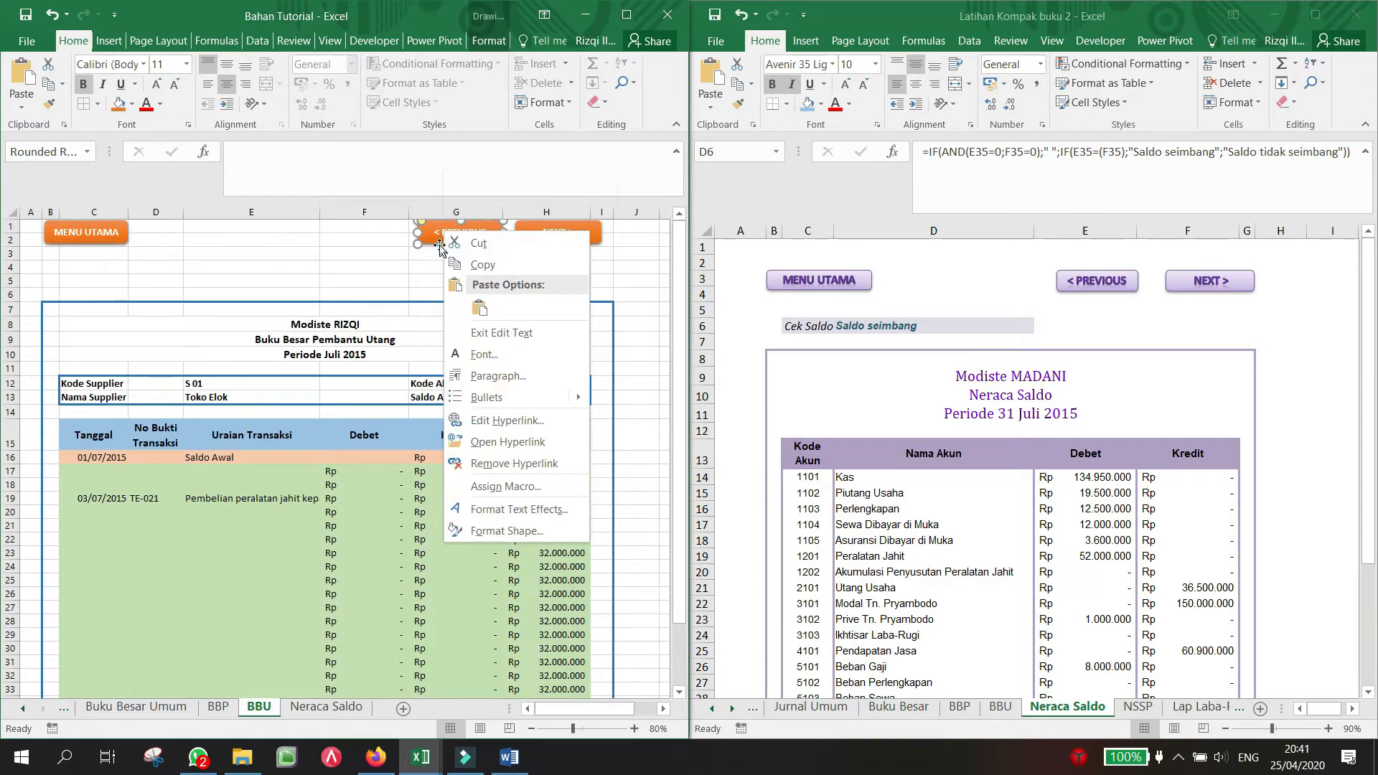
click(437, 244)
right_click(437, 241)
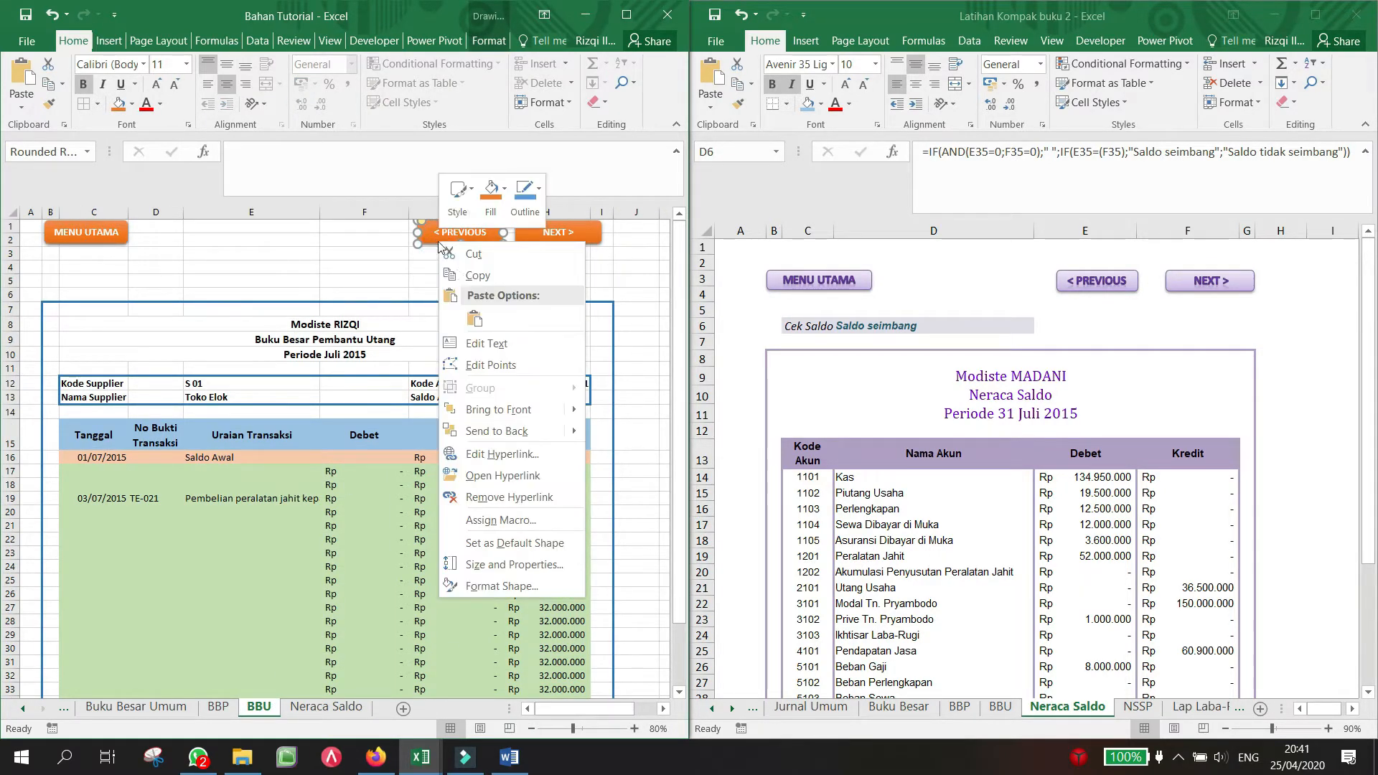
click(471, 275)
Step: Paste the < PREVIOUS button at E2 on the Neraca Saldo sheet and centre it within column E
click(326, 706)
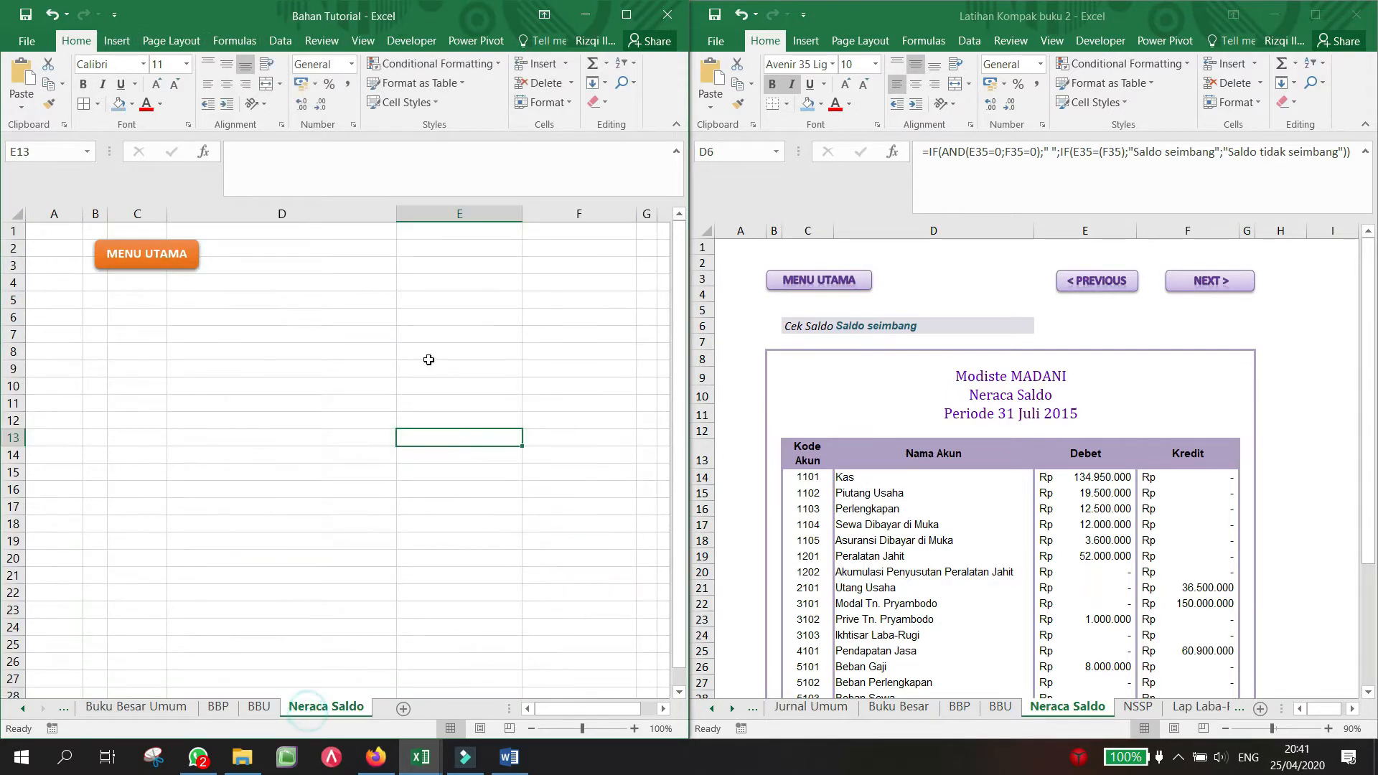
click(415, 251)
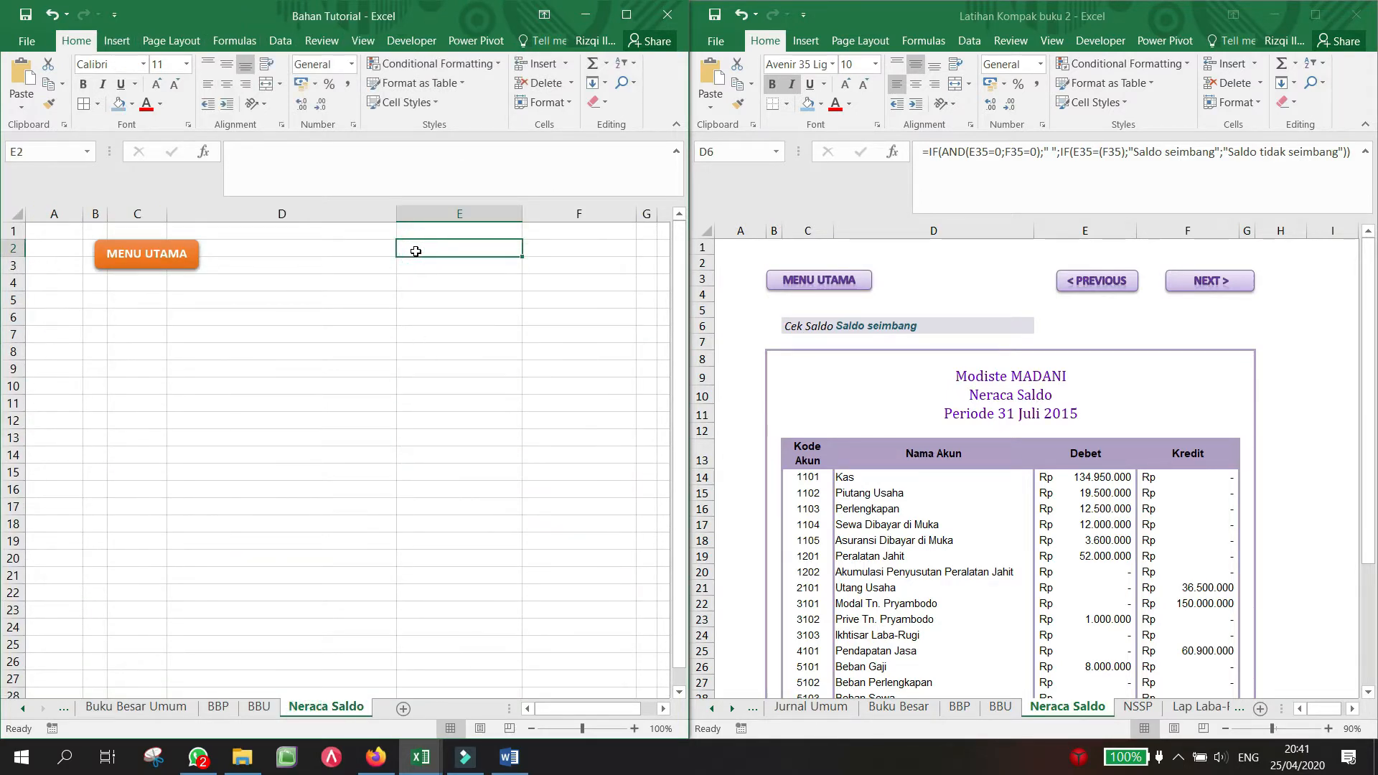
key(ctrl+v)
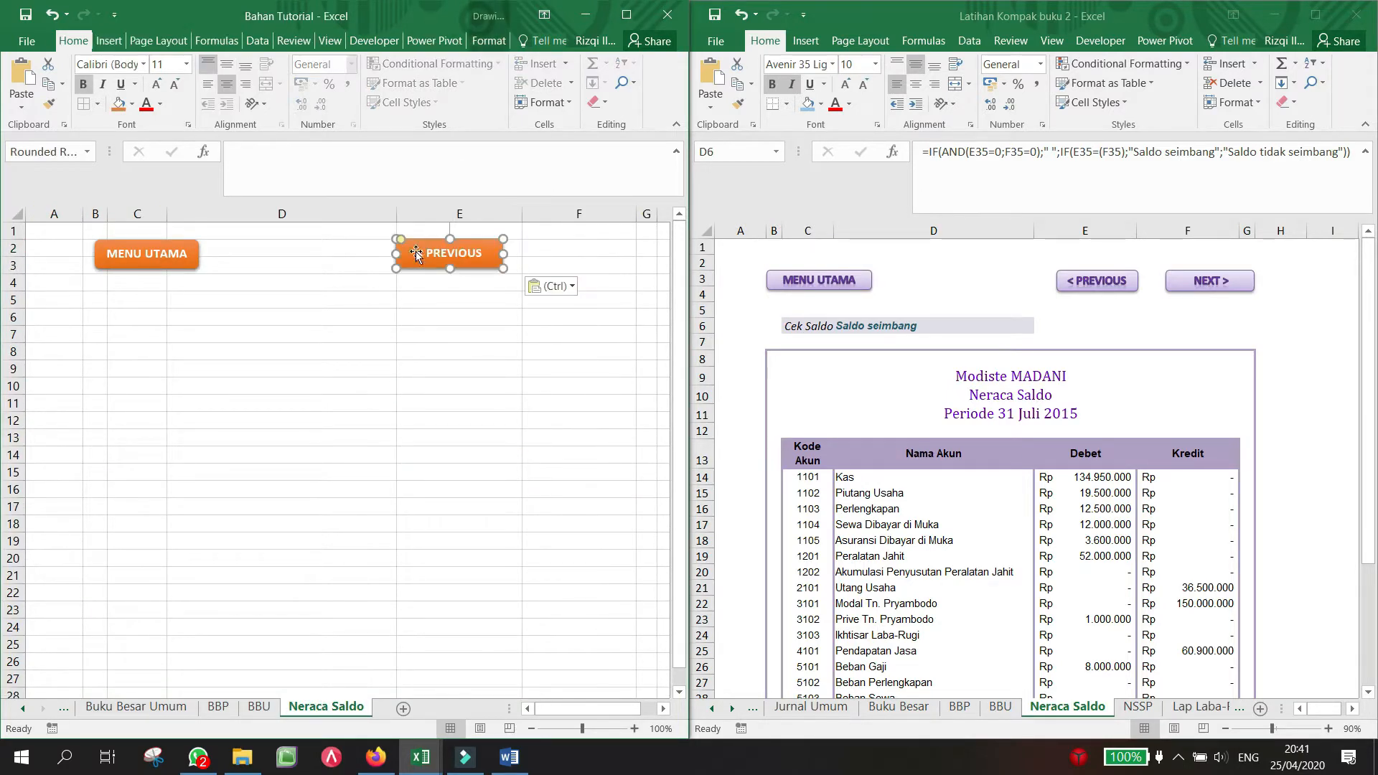
click(470, 275)
drag(477, 270, 479, 271)
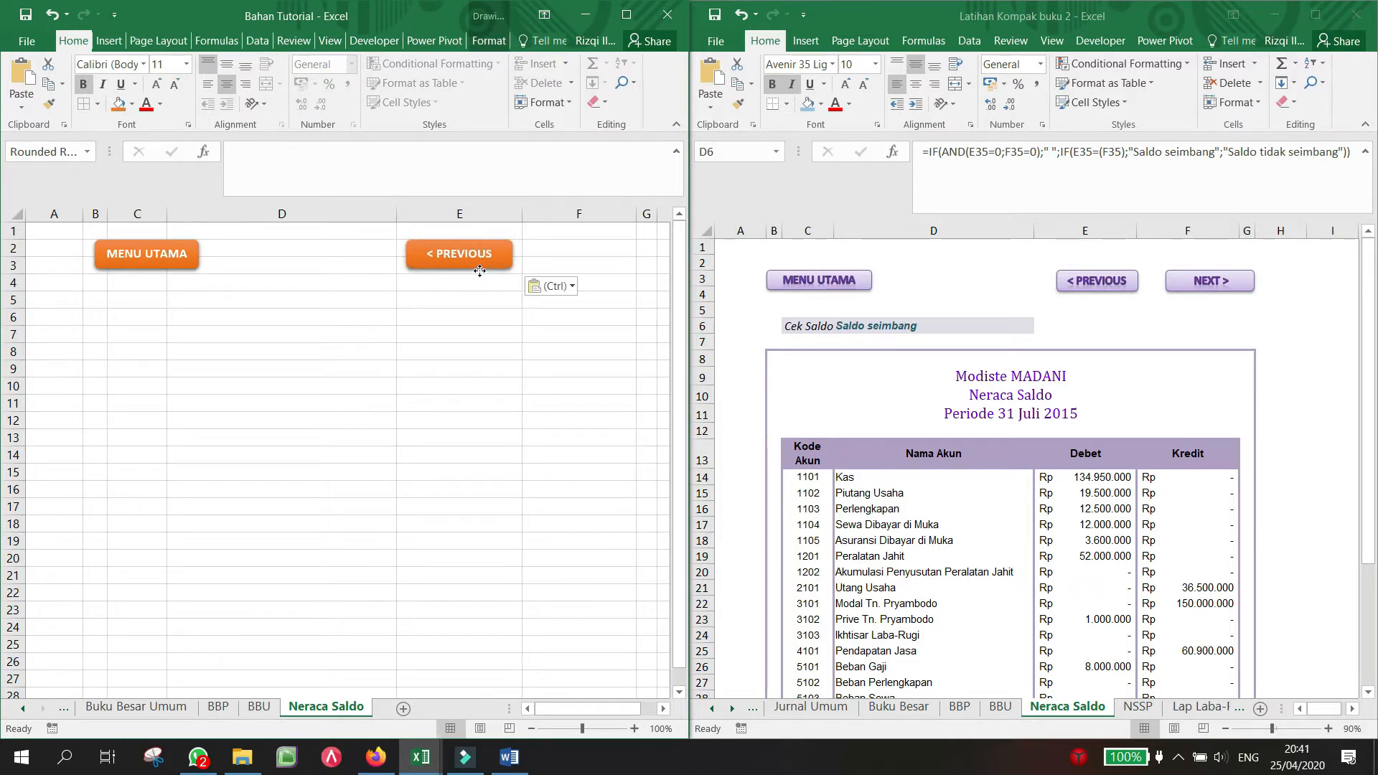
click(452, 400)
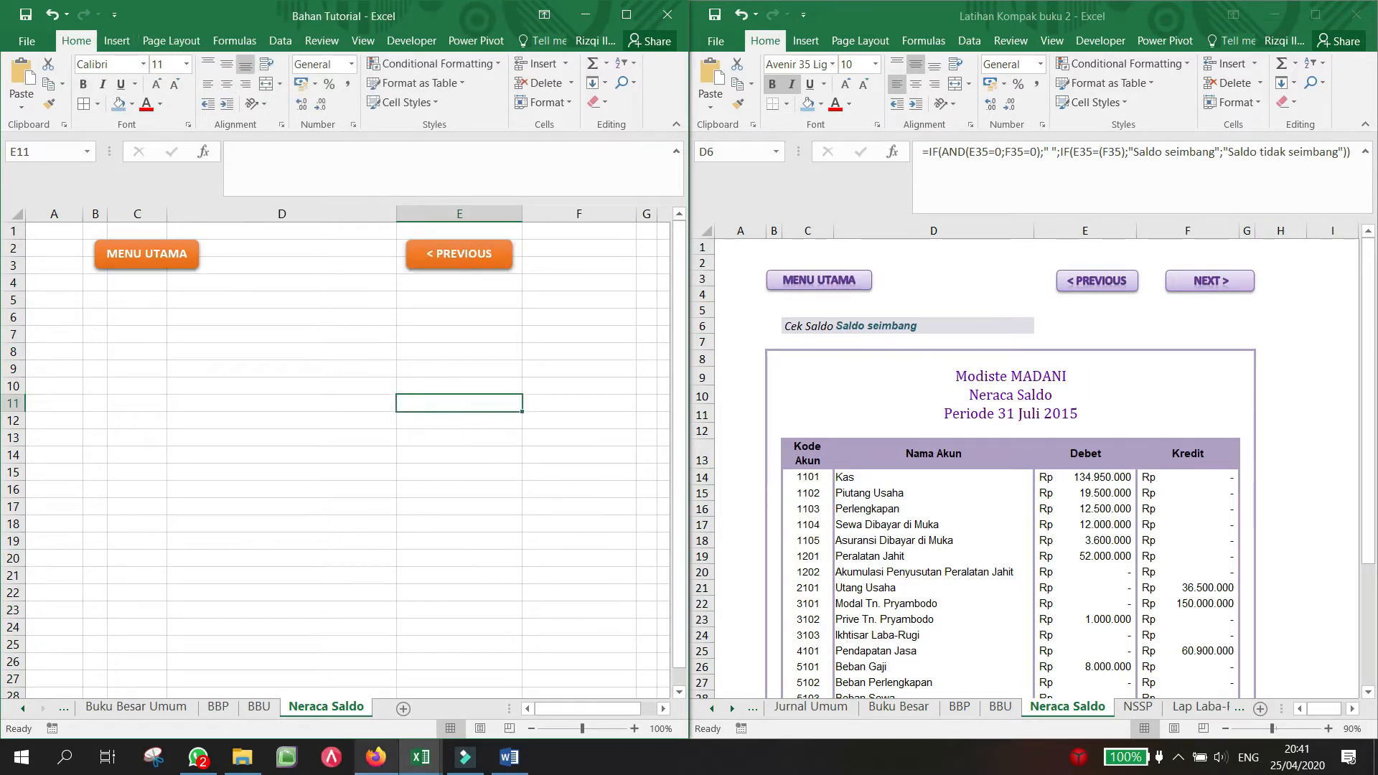
Step: Copy the NEXT > button from the BBU sheet
mouse_move(352, 760)
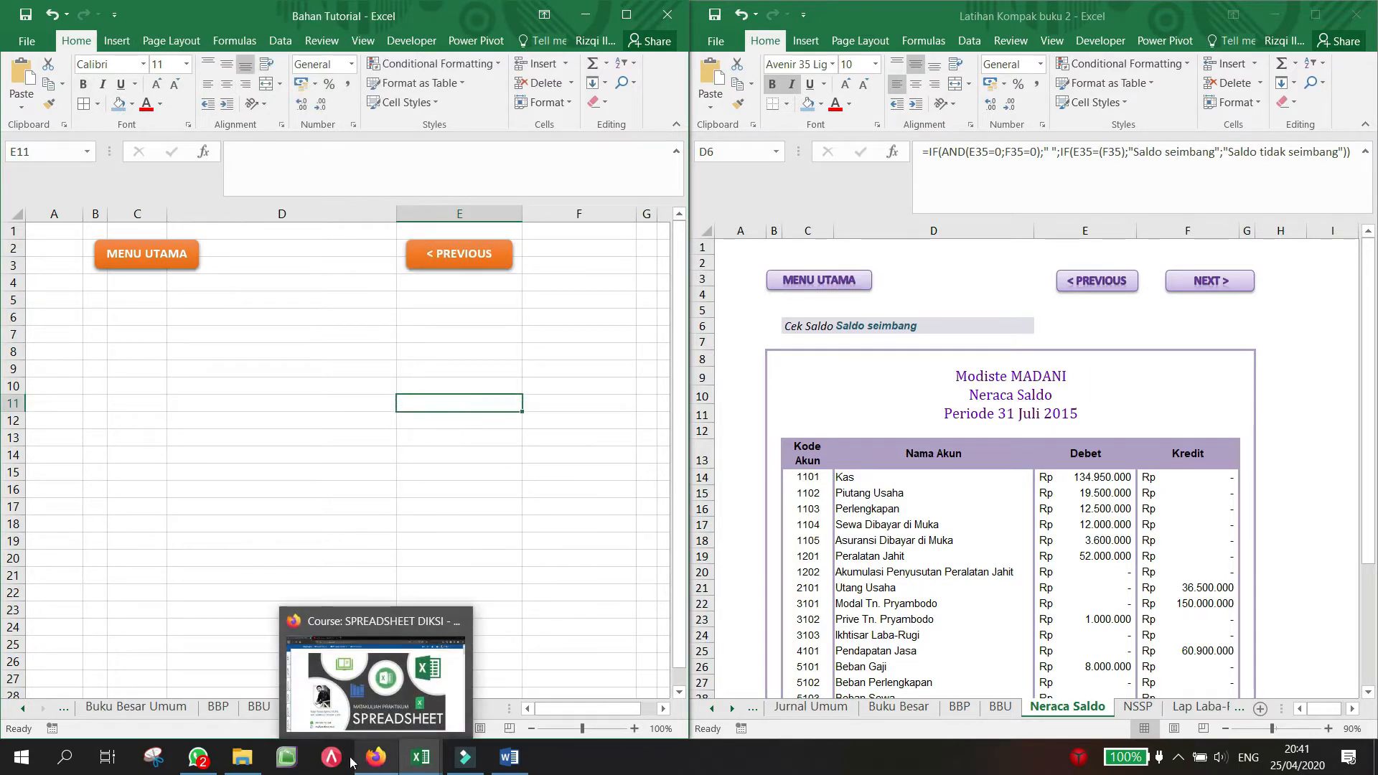
click(260, 707)
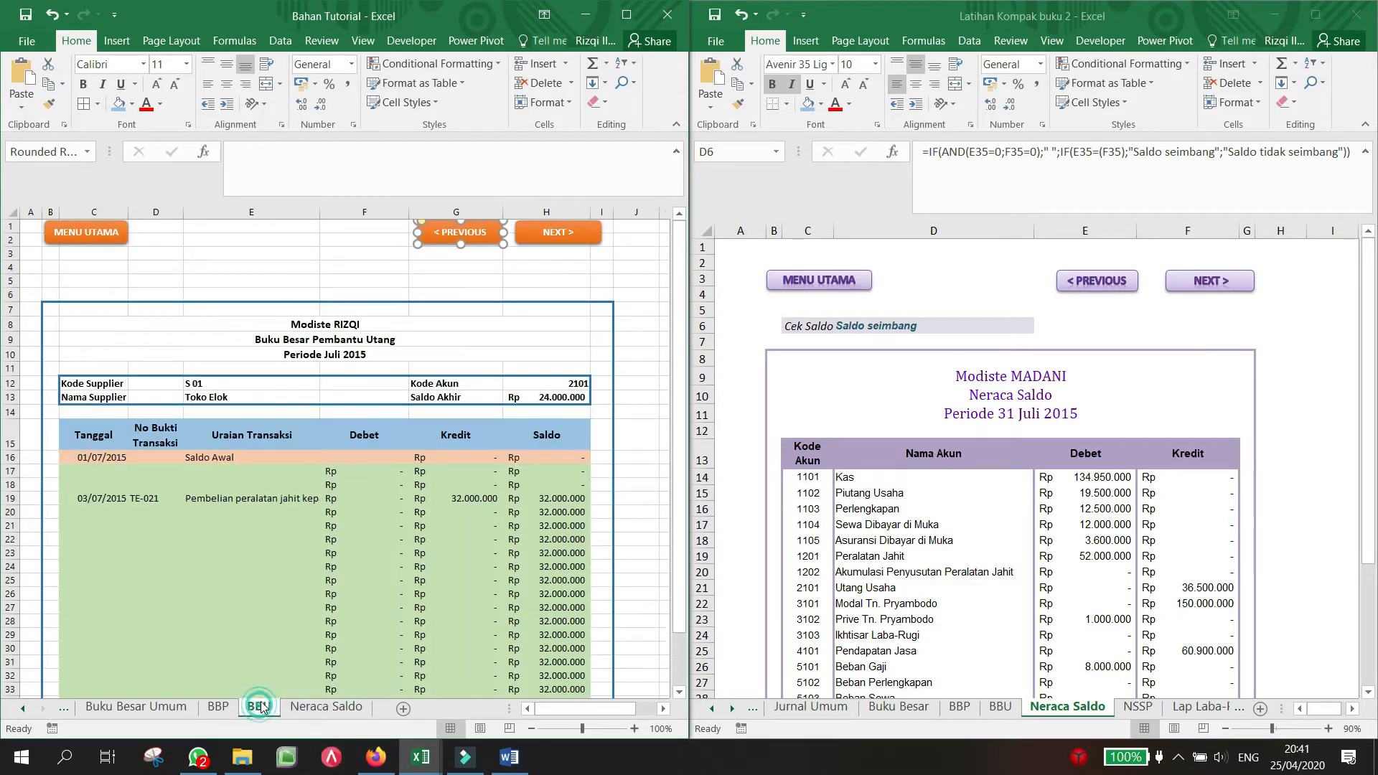
right_click(574, 242)
click(594, 280)
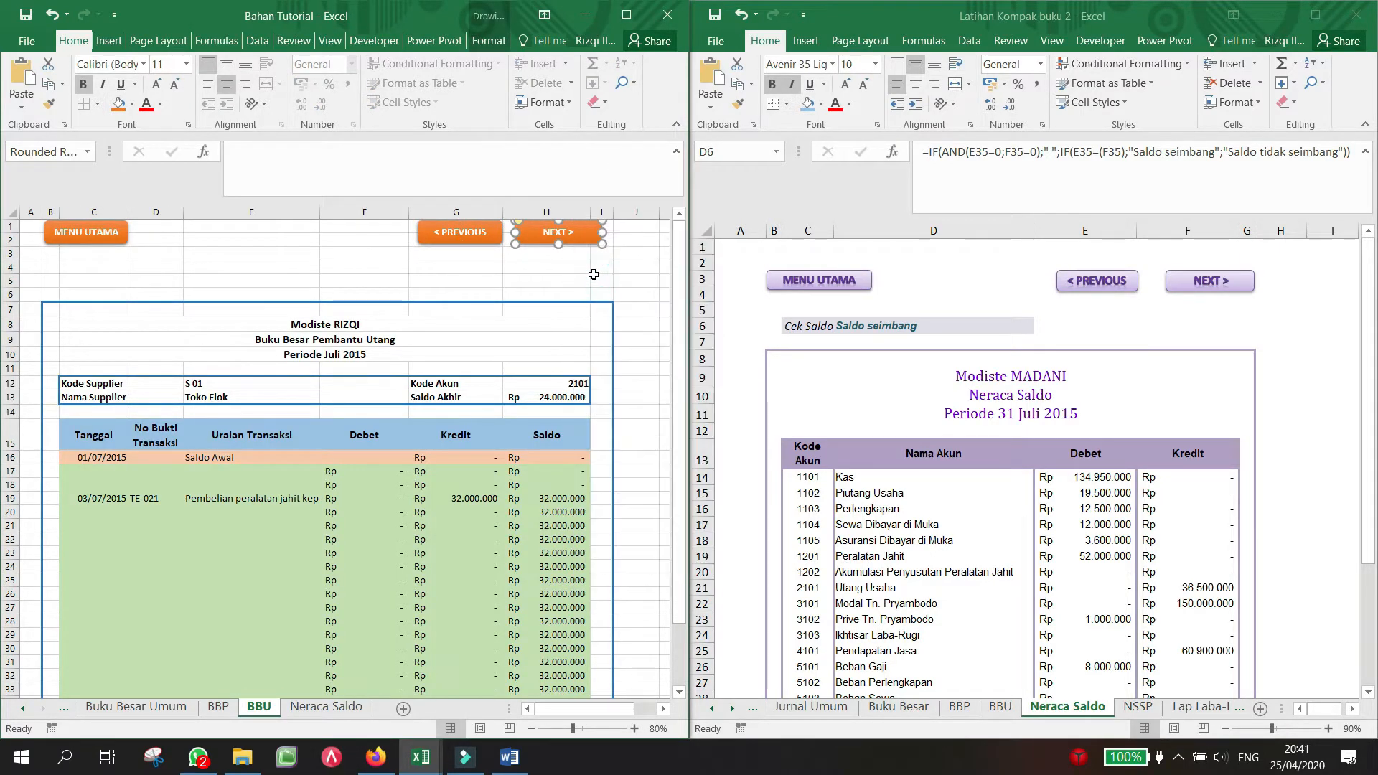
click(595, 279)
right_click(560, 236)
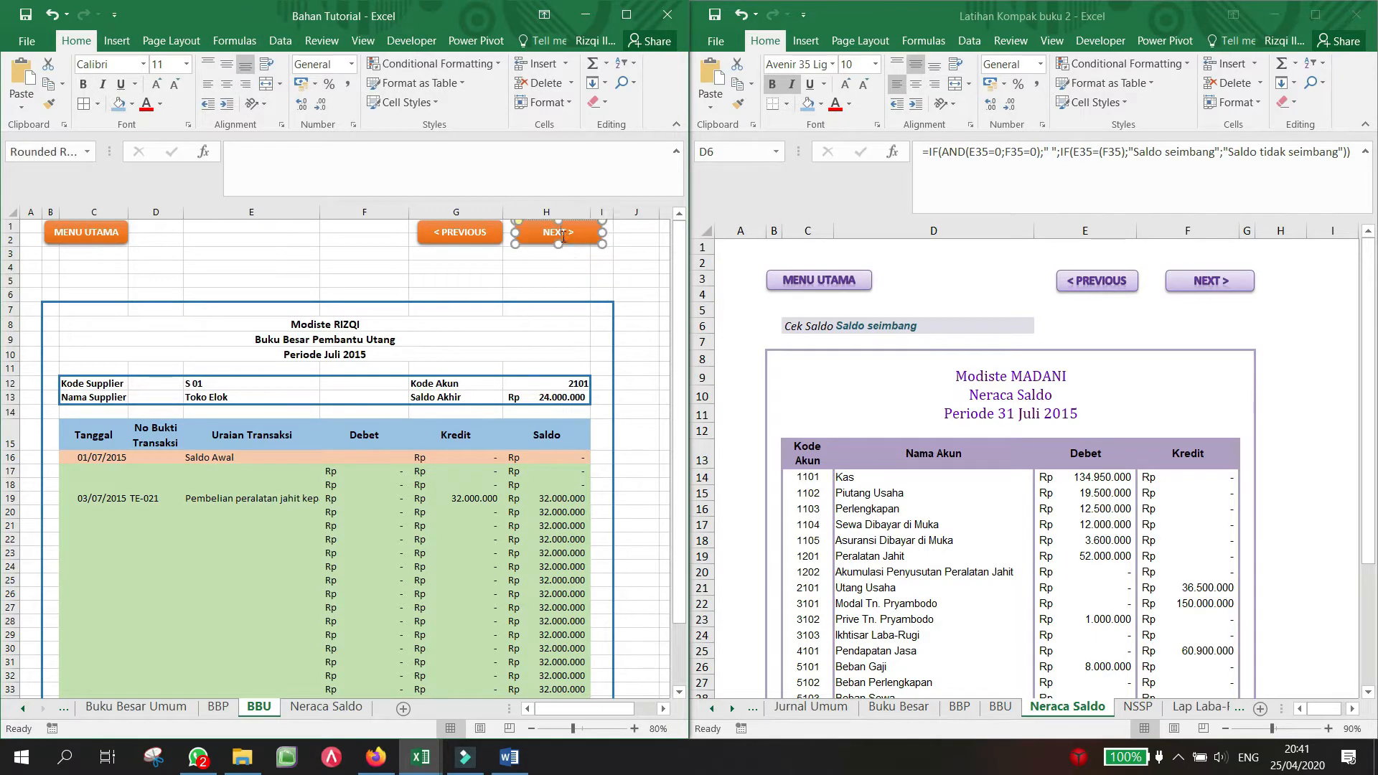
click(538, 243)
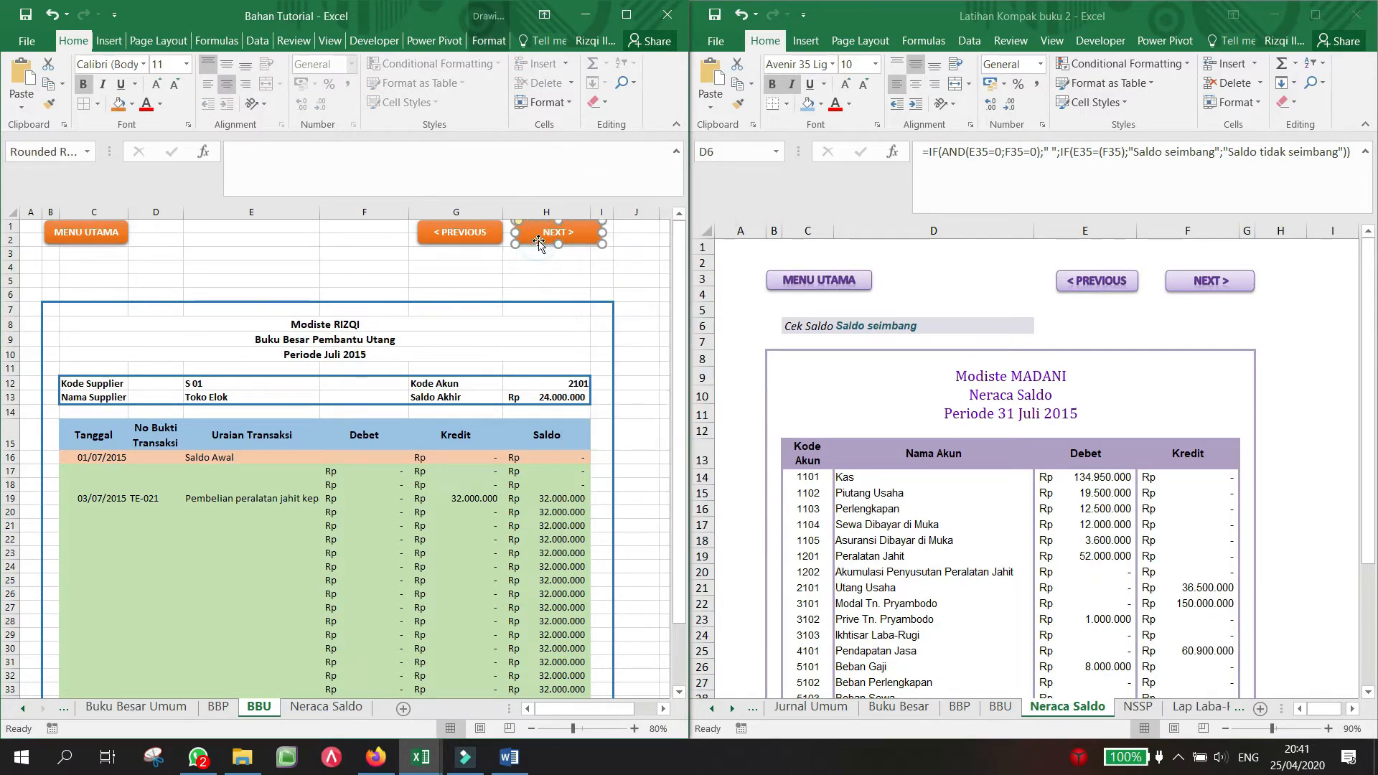
right_click(540, 242)
click(562, 272)
Step: Paste the NEXT > button on the Neraca Saldo sheet and place it at F2, level with the < PREVIOUS button
click(317, 709)
key(ctrl+v)
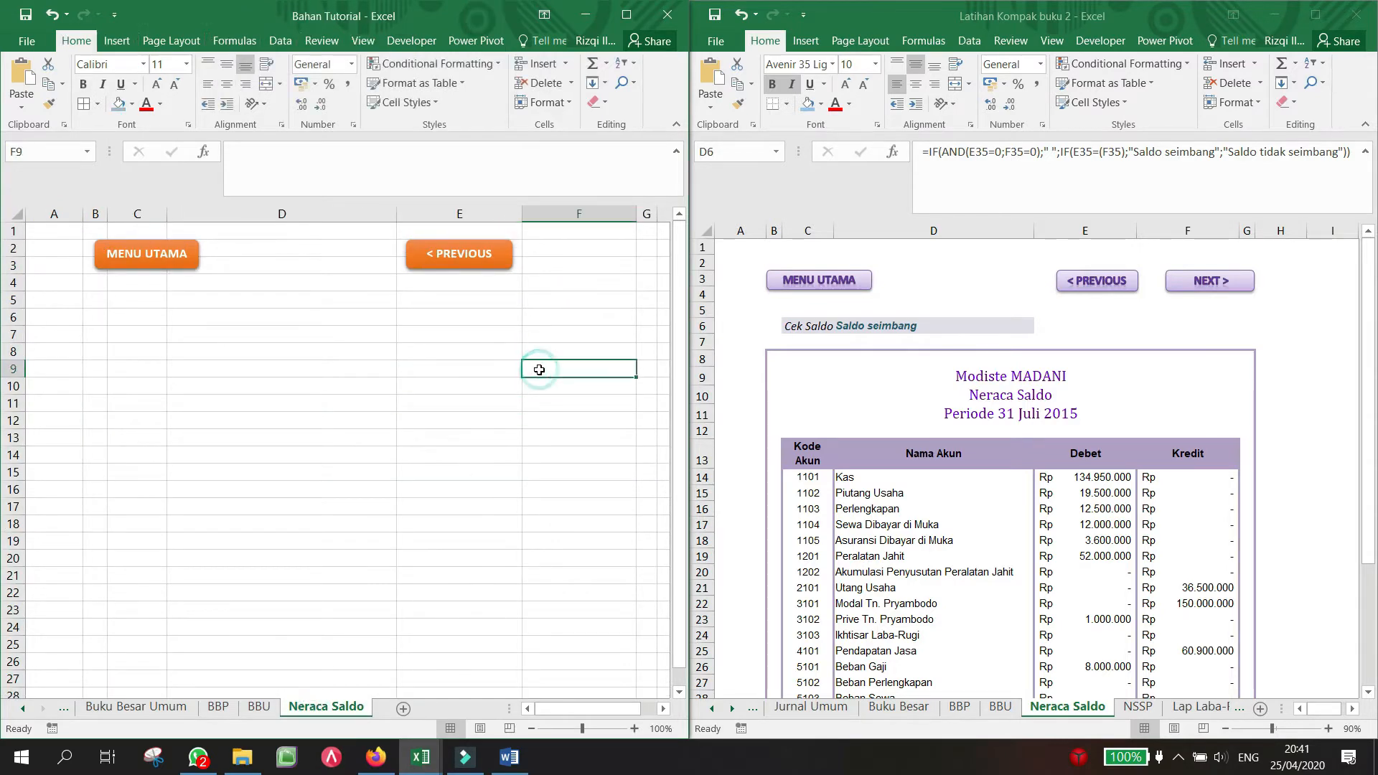
drag(546, 362, 551, 239)
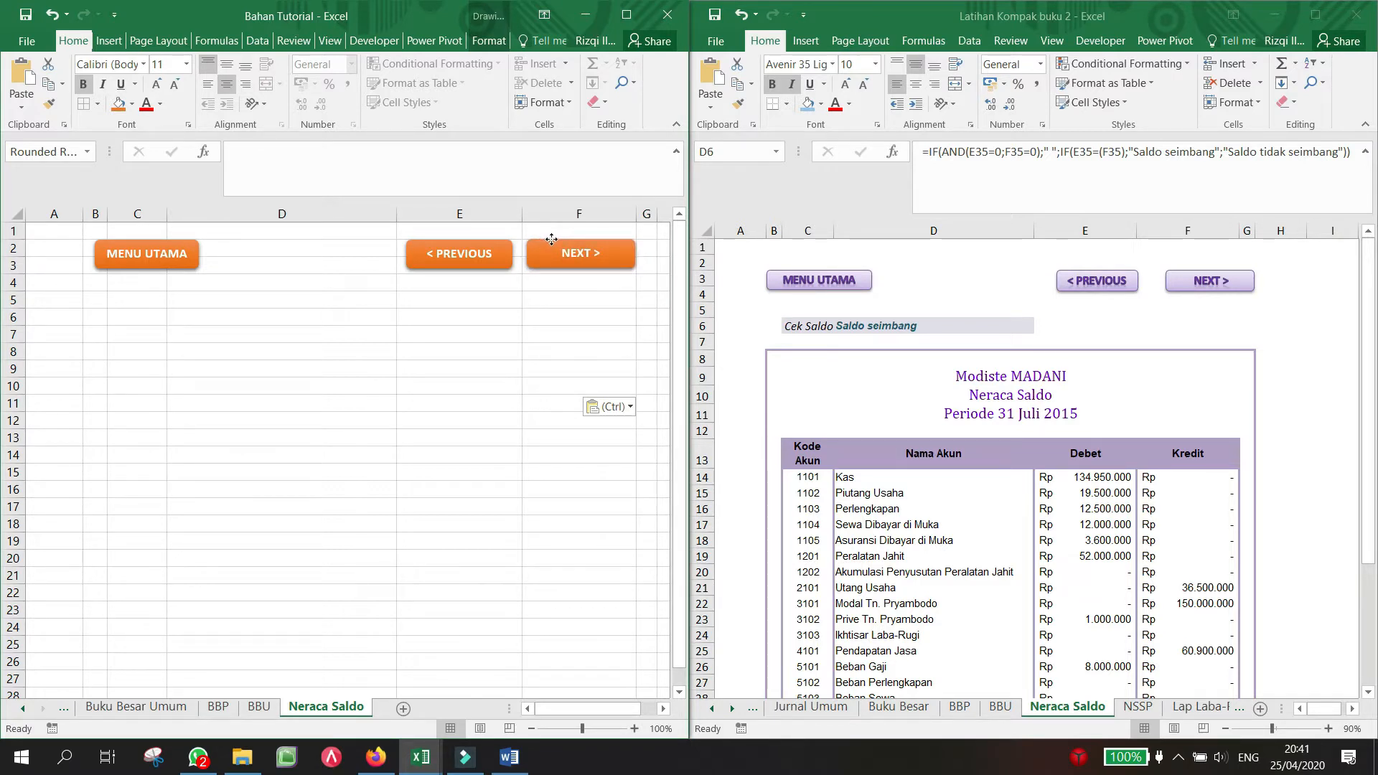
click(504, 292)
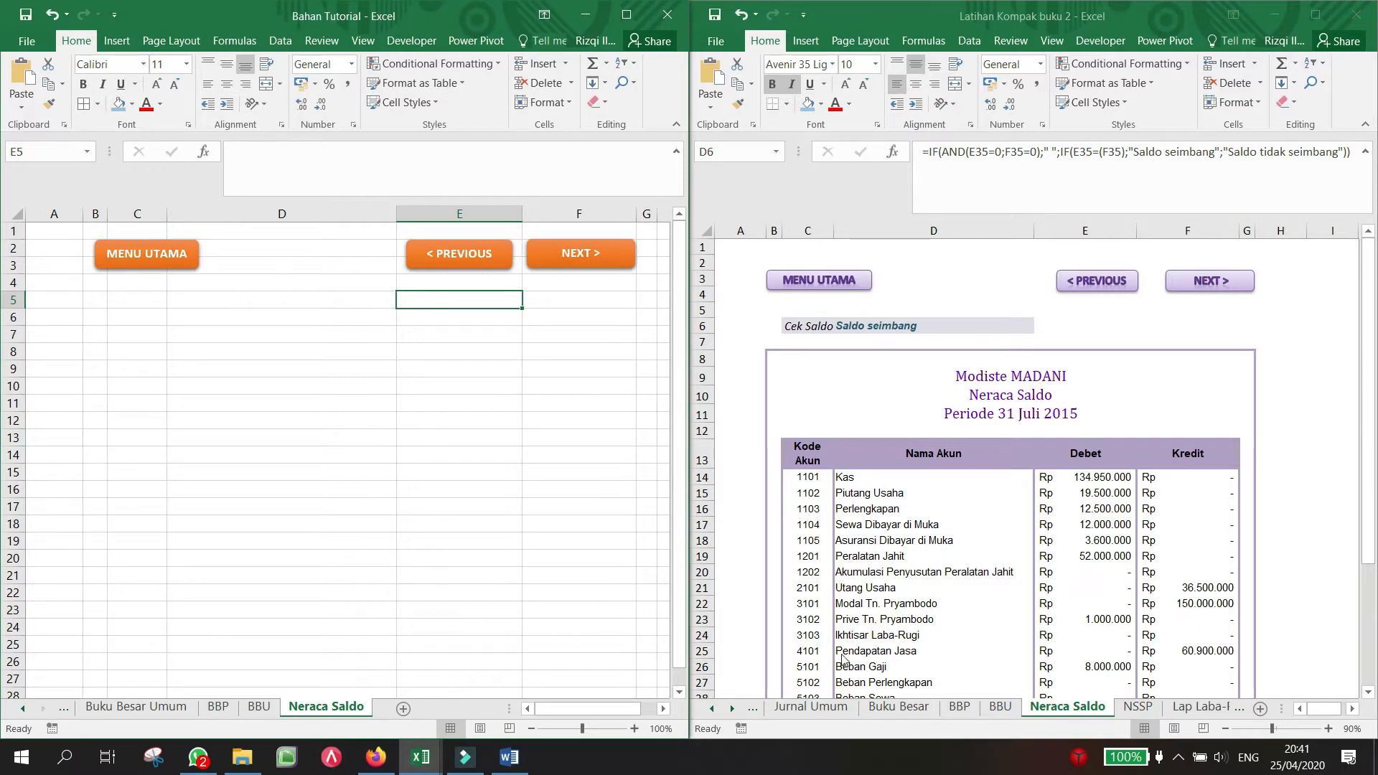
Step: Edit the < PREVIOUS button's hyperlink so it points to cell A1 of the BBU sheet
right_click(441, 246)
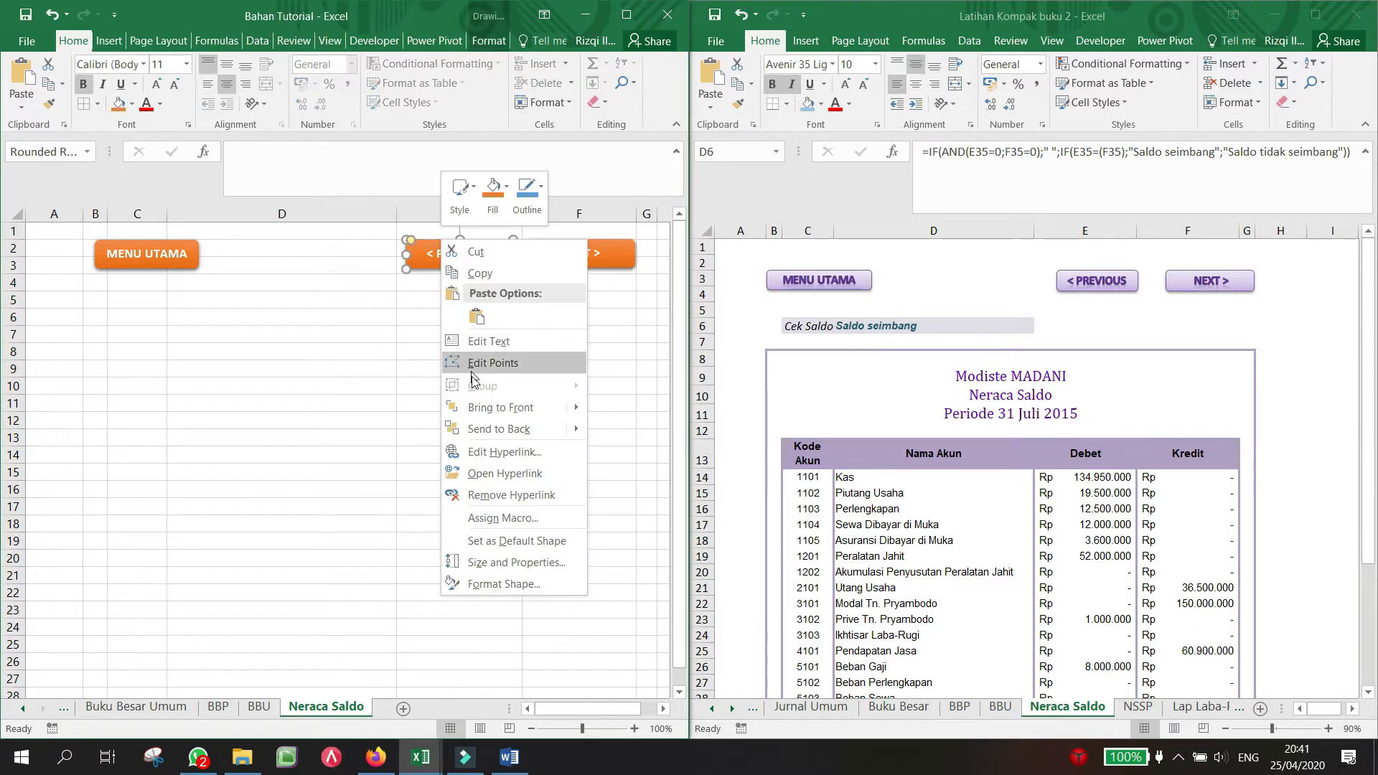
click(478, 451)
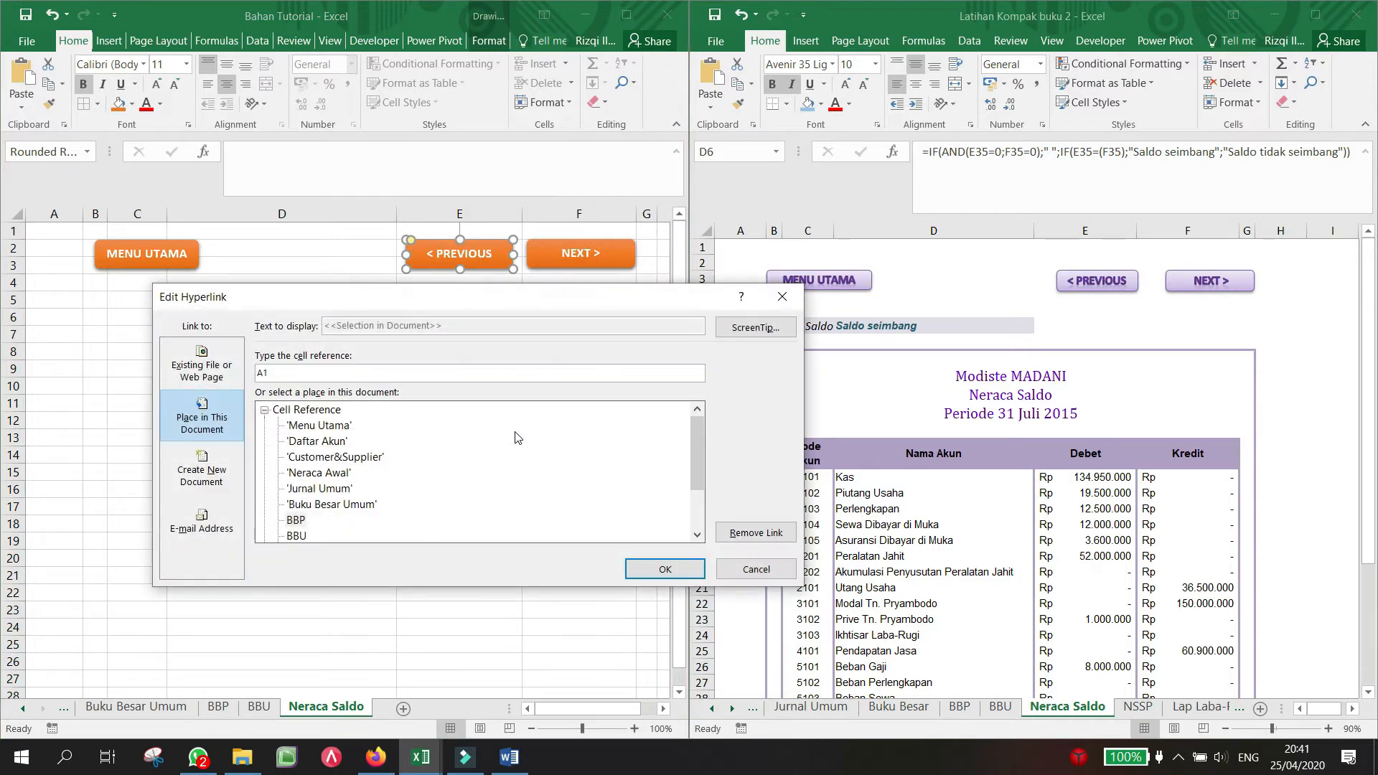
click(294, 536)
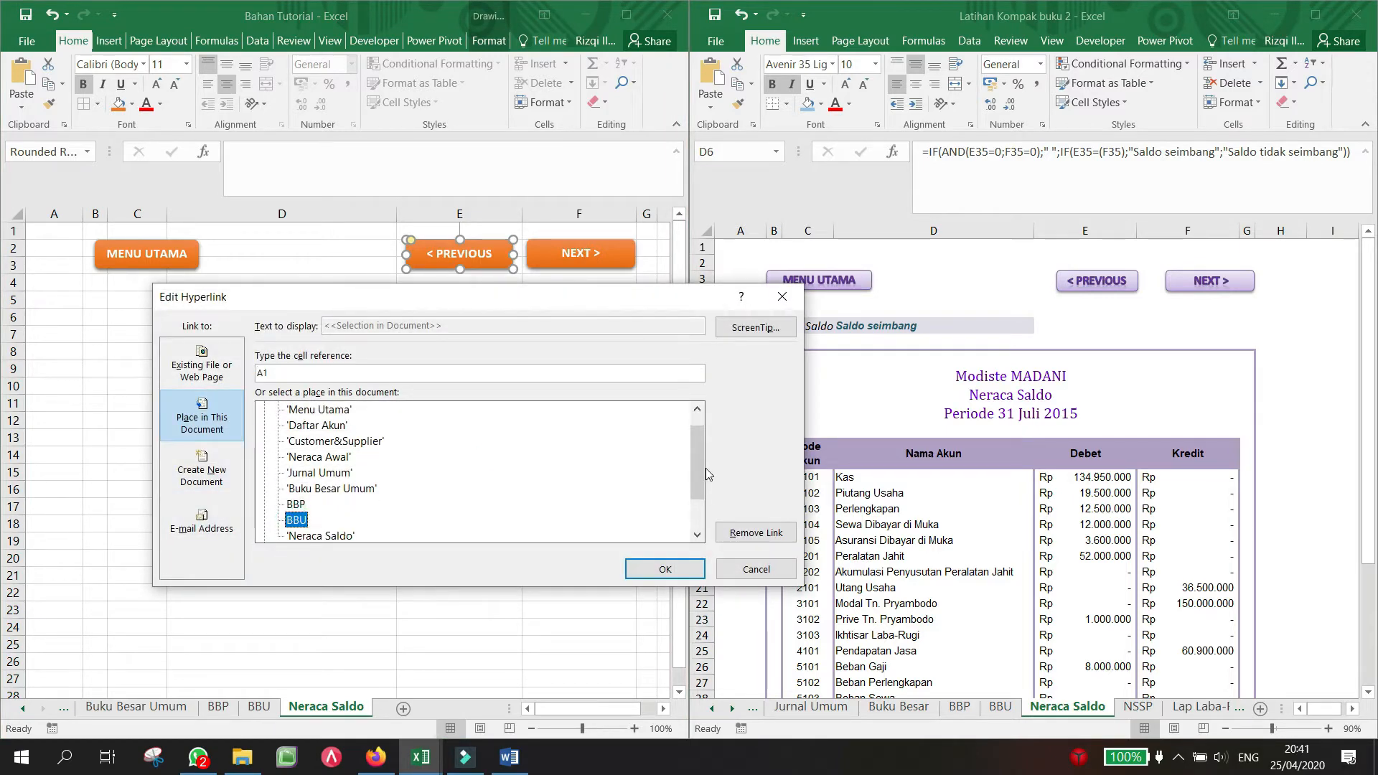
drag(695, 474, 695, 507)
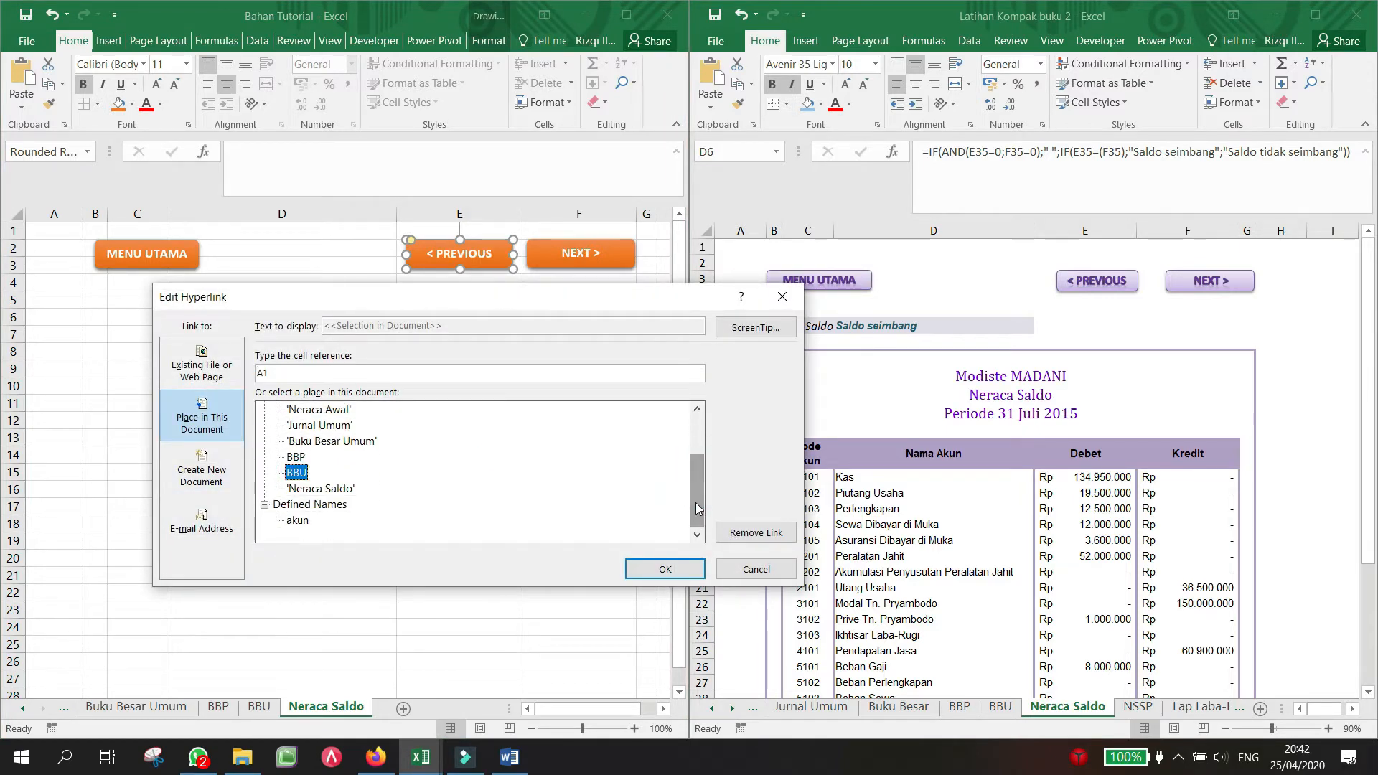
click(665, 569)
click(515, 508)
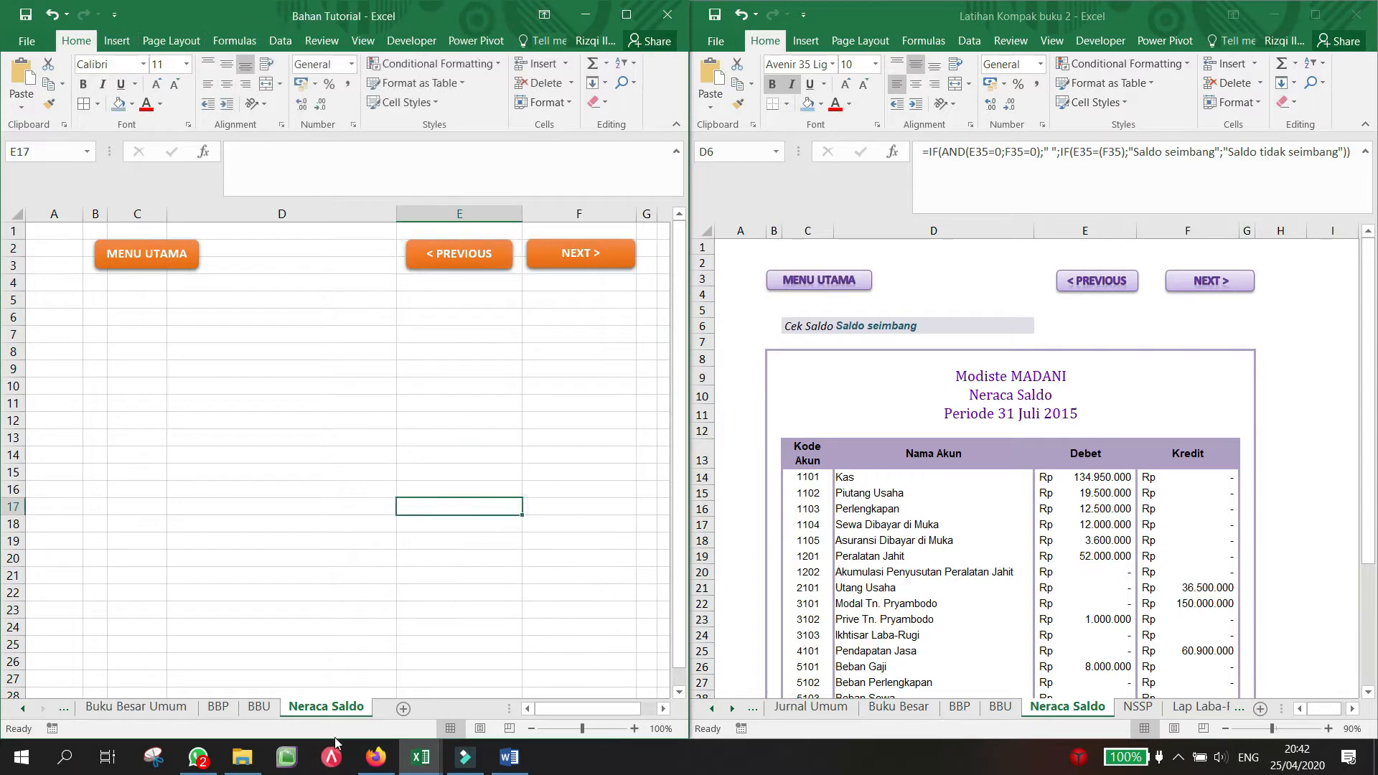
Step: Add a new sheet after Neraca Saldo and name it NSSP
click(403, 709)
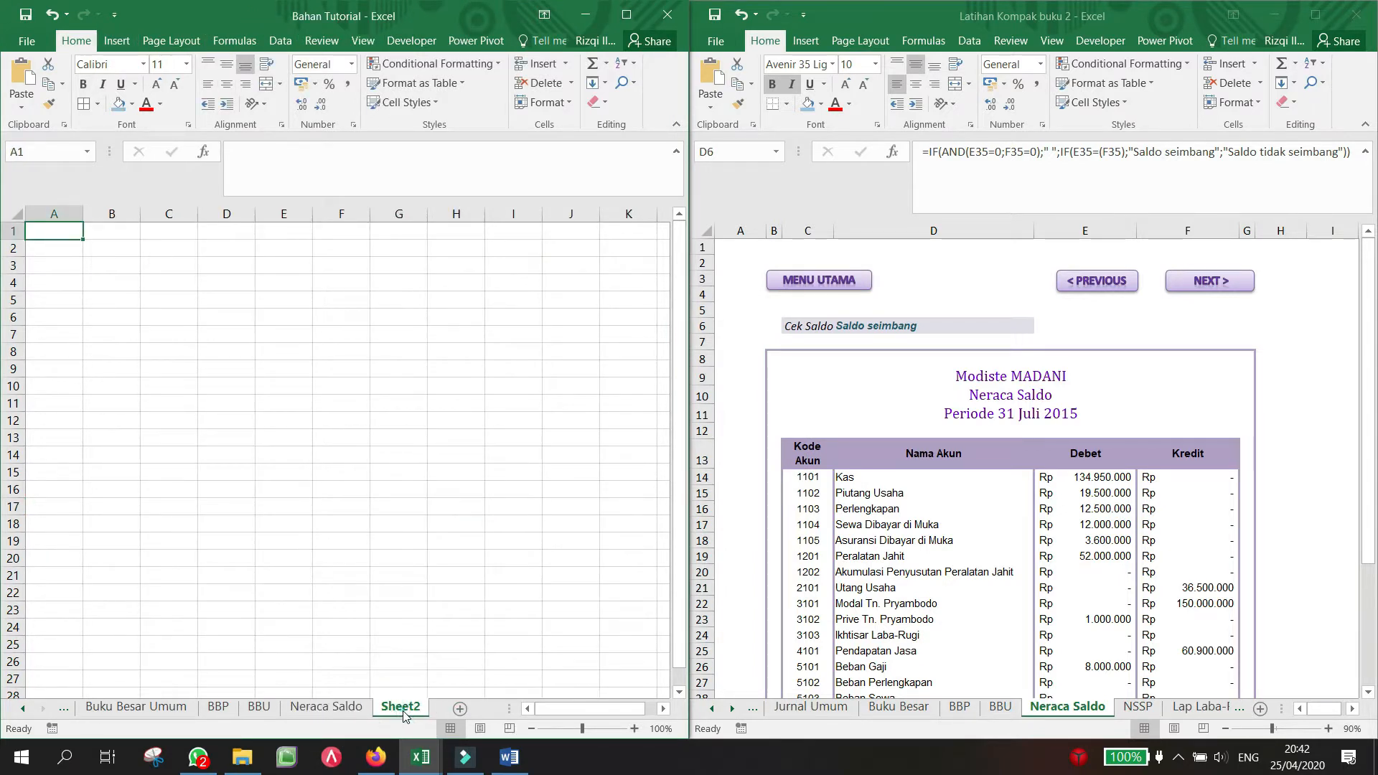
double_click(404, 709)
text(NSSP)
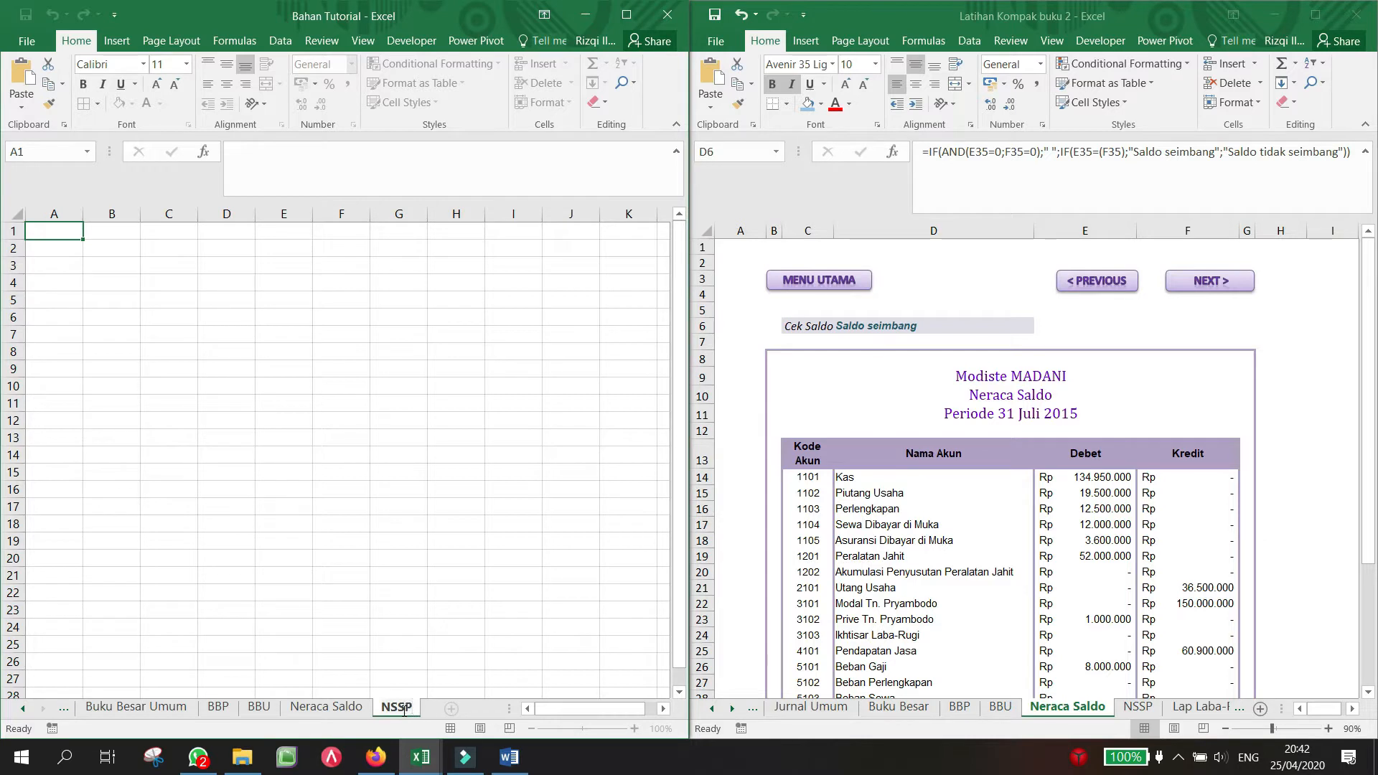
key(Return)
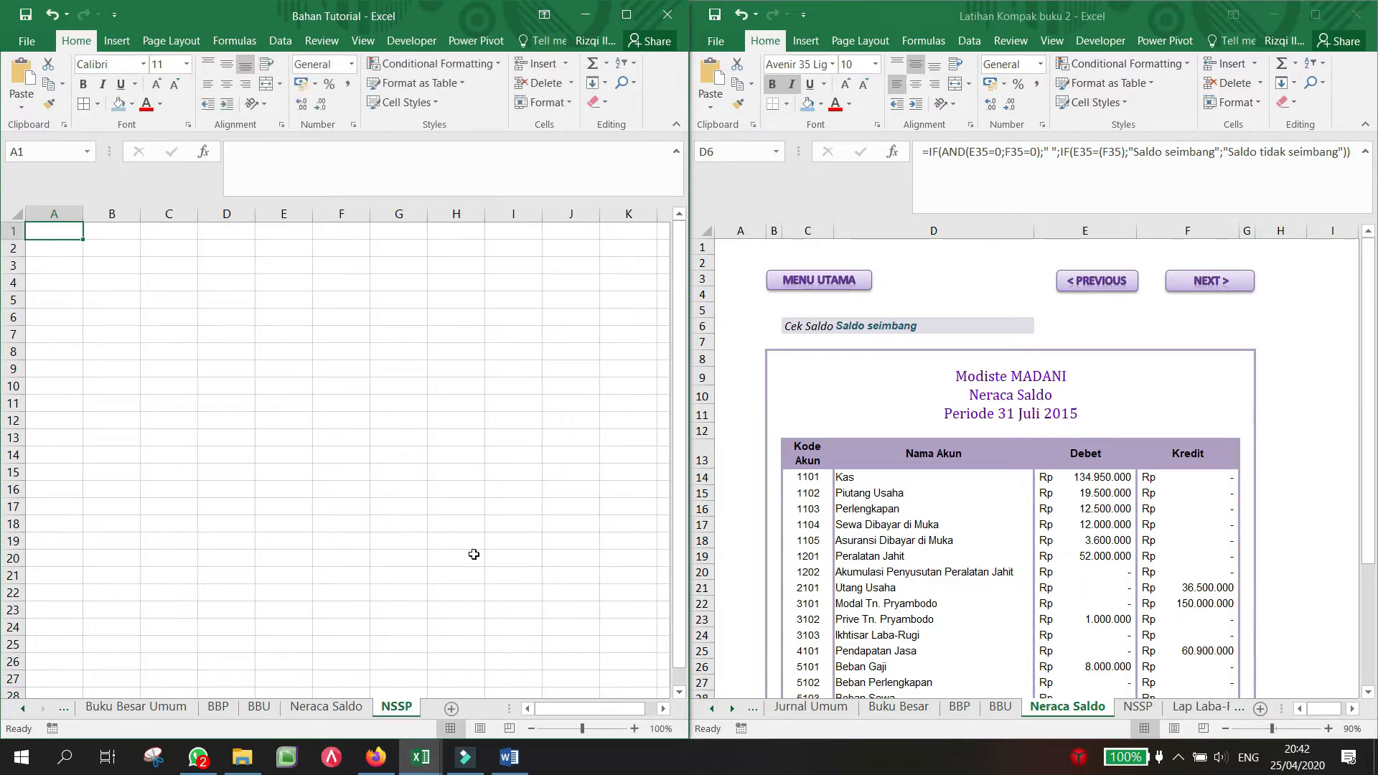
click(433, 556)
Step: Edit the hyperlink of the NEXT > button on the Neraca Saldo sheet so it points to cell A1 of the NSSP sheet
click(338, 707)
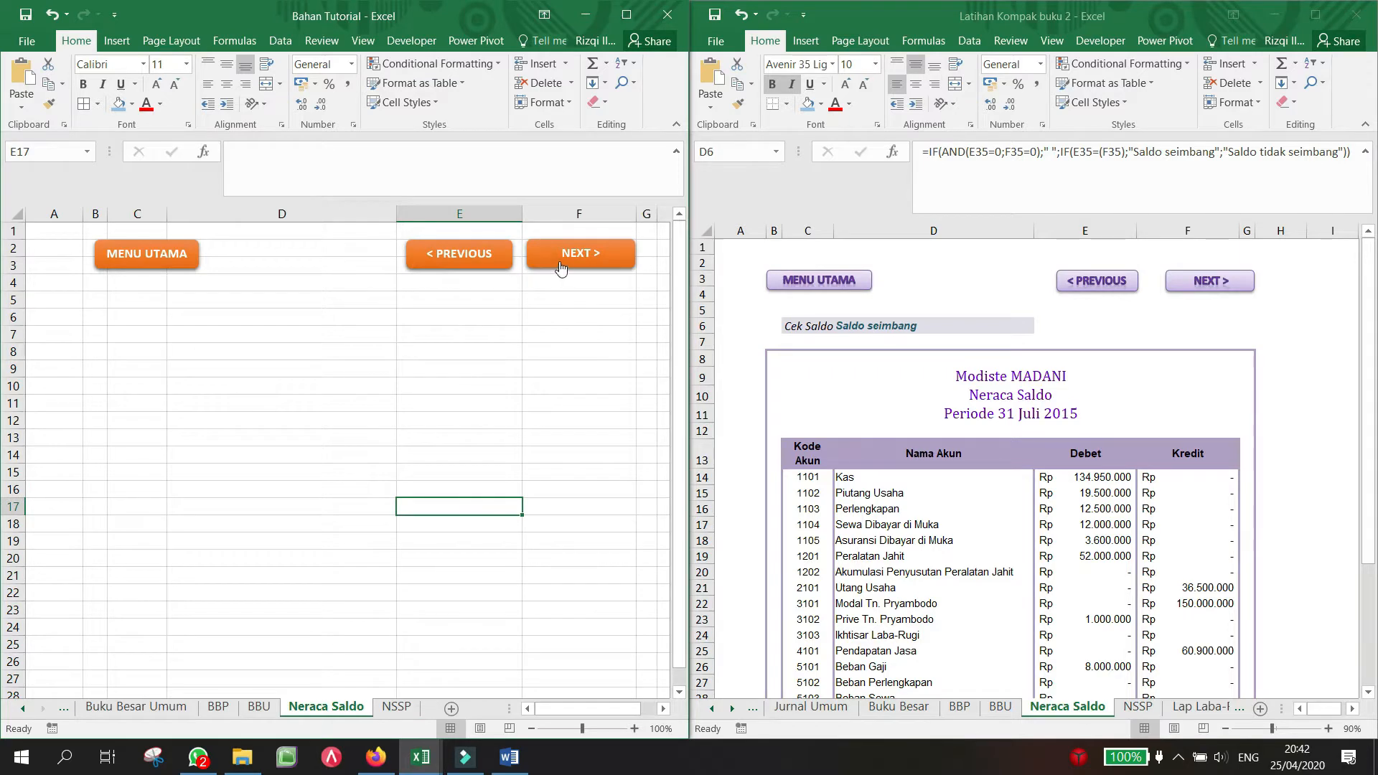
right_click(559, 262)
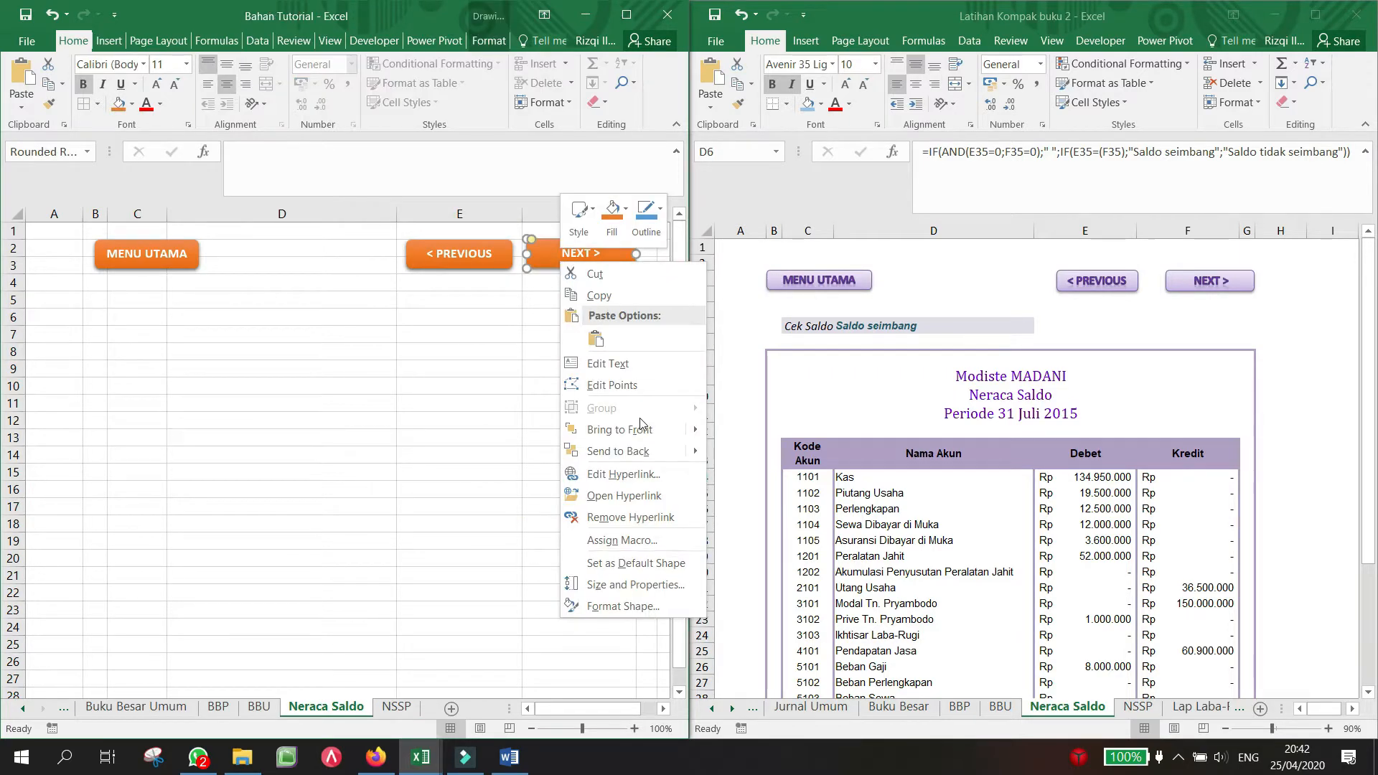
click(612, 474)
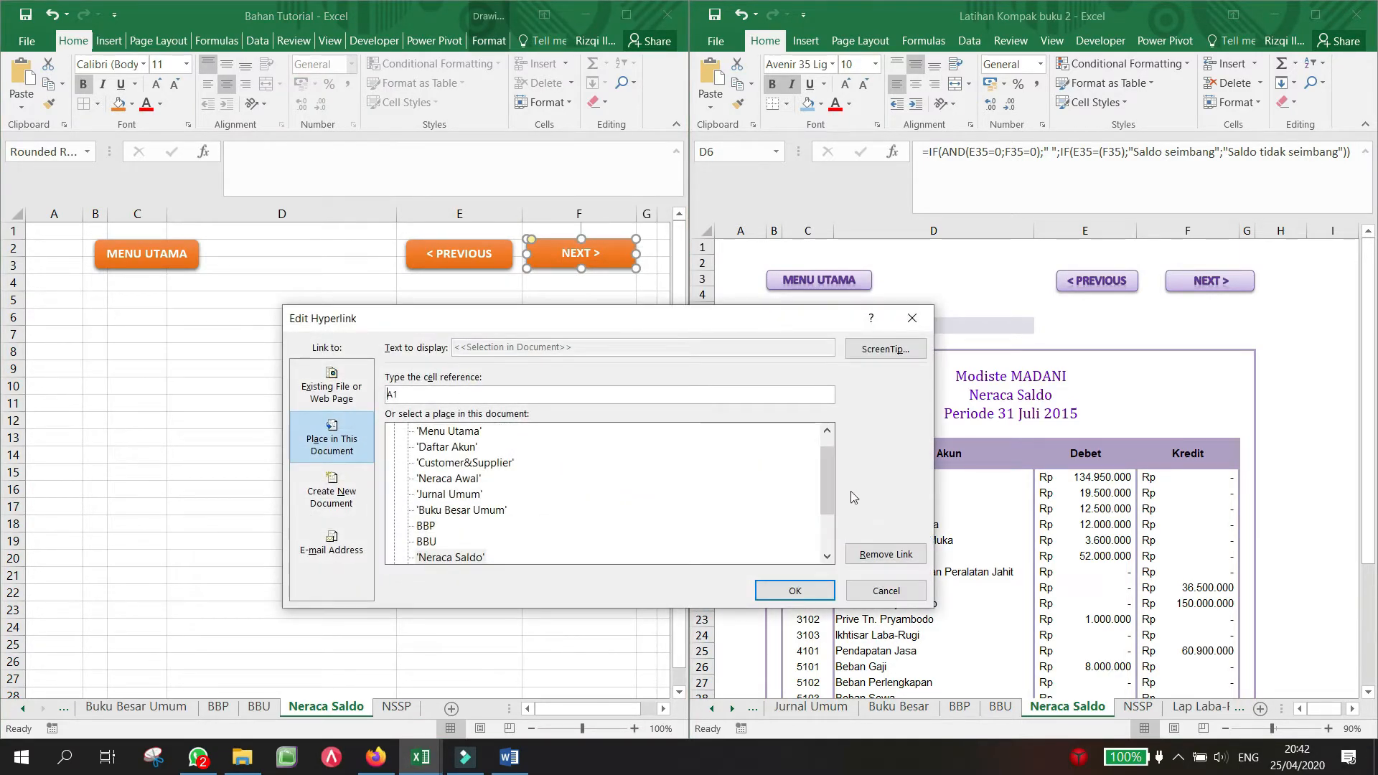
drag(829, 473, 828, 526)
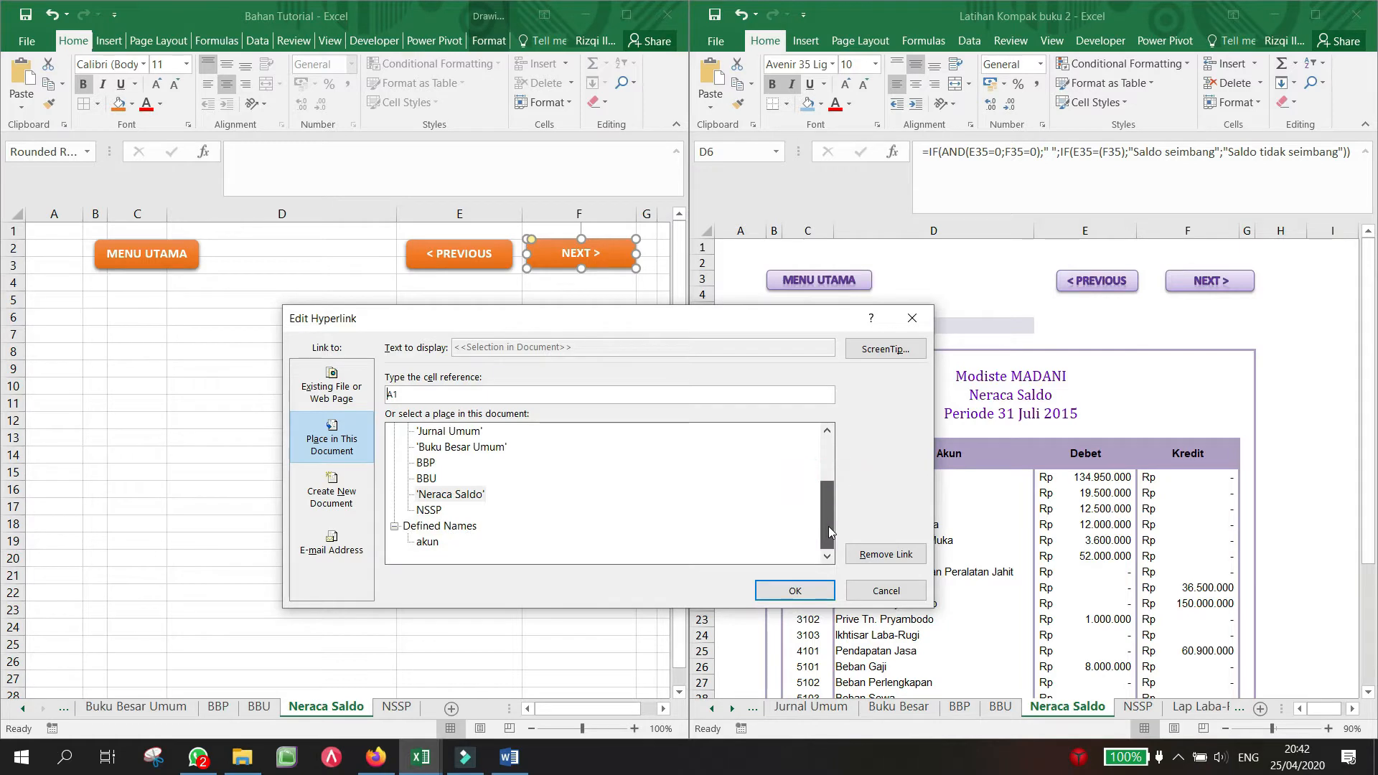
click(427, 510)
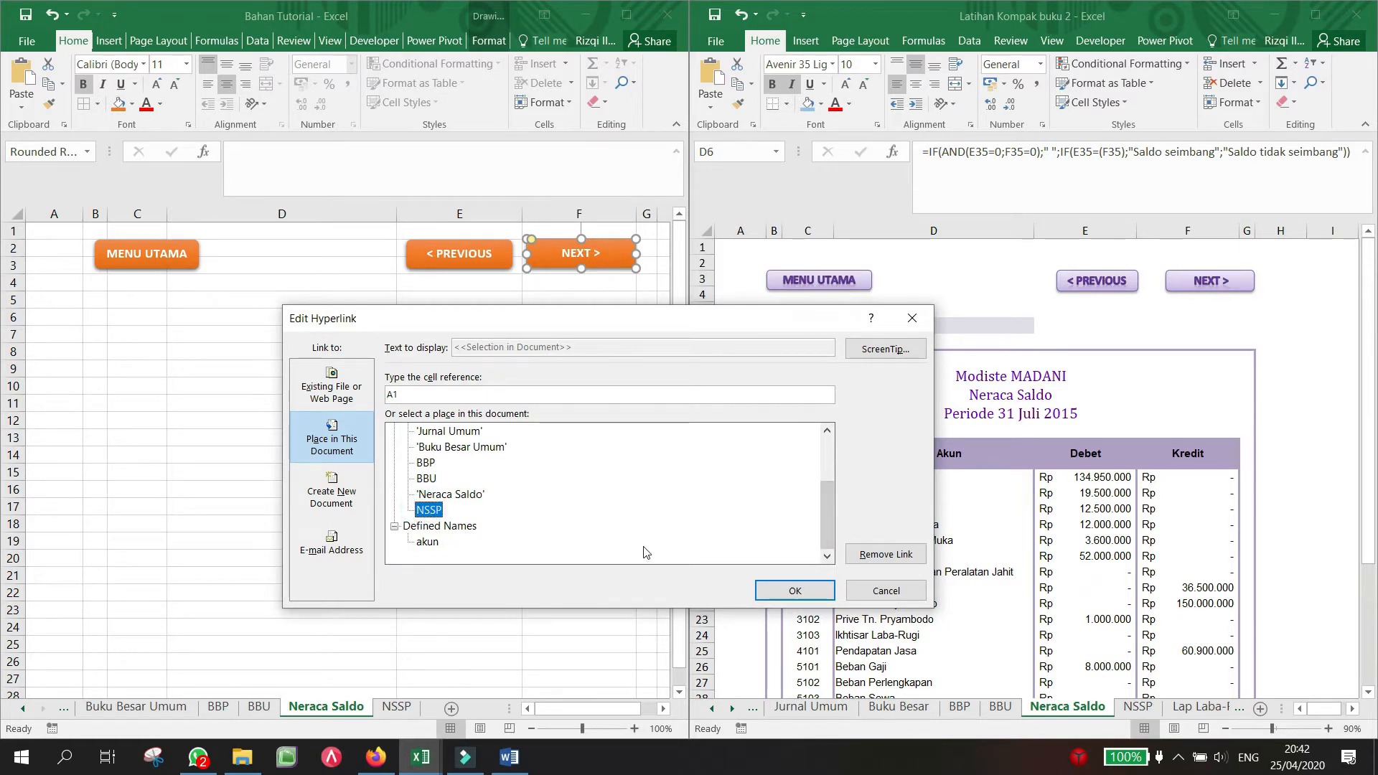
click(794, 590)
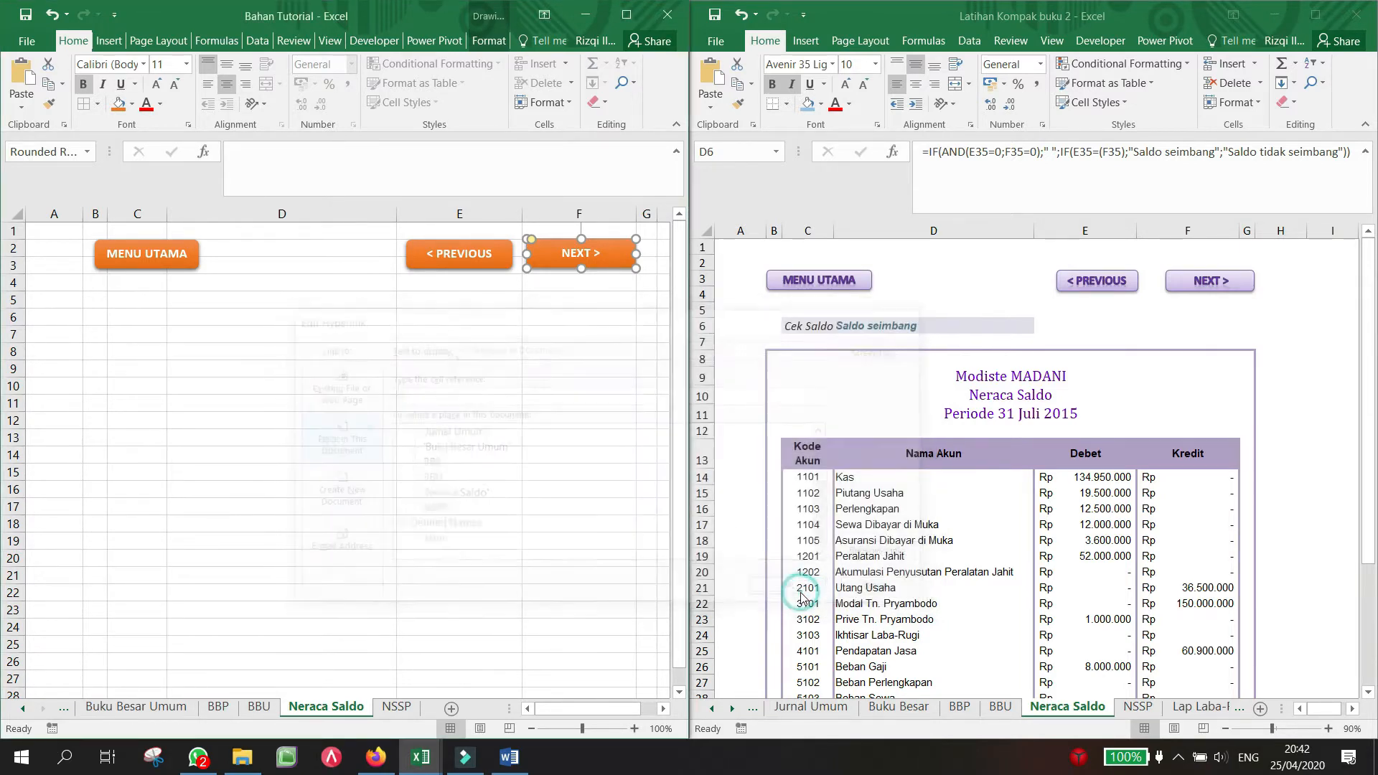
click(574, 539)
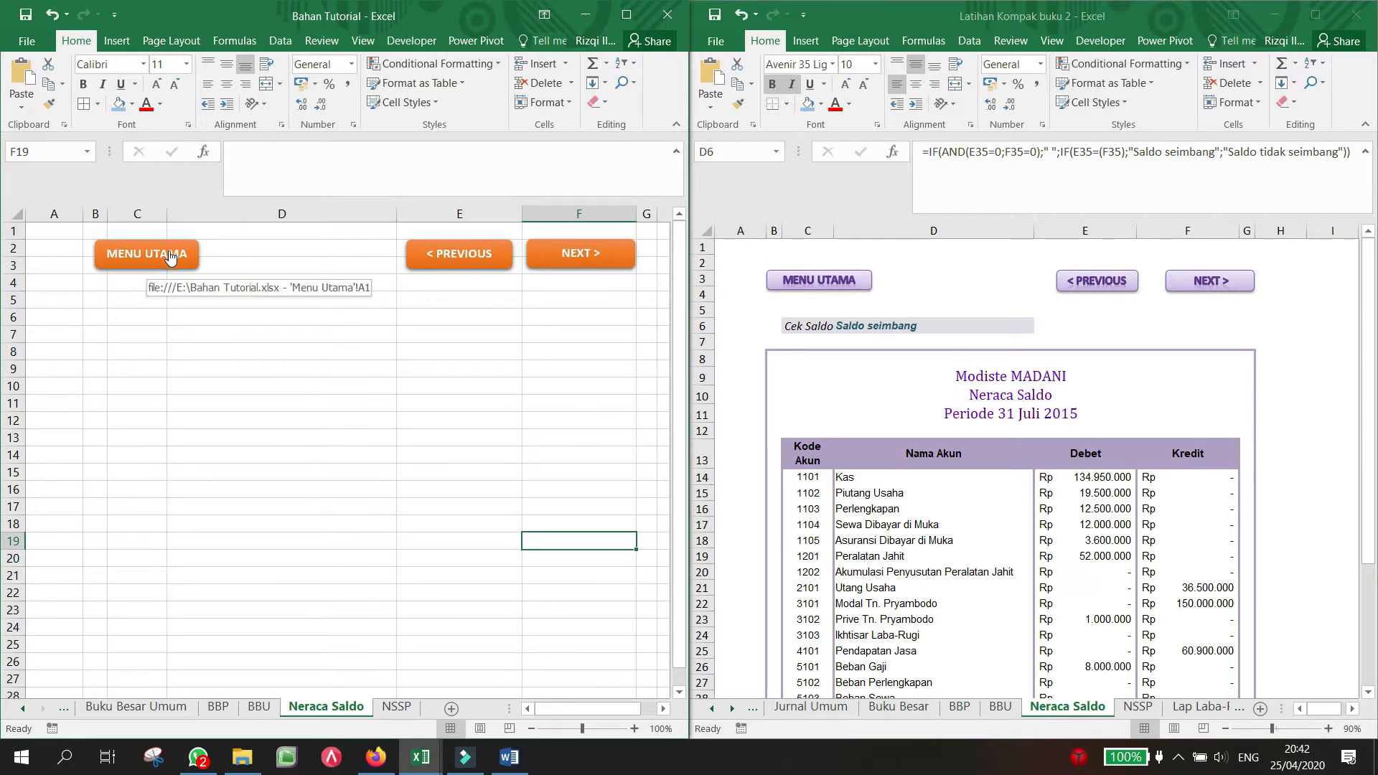
Step: Enter the label Cek Saldo in cell B6 of the Neraca Saldo sheet
click(202, 418)
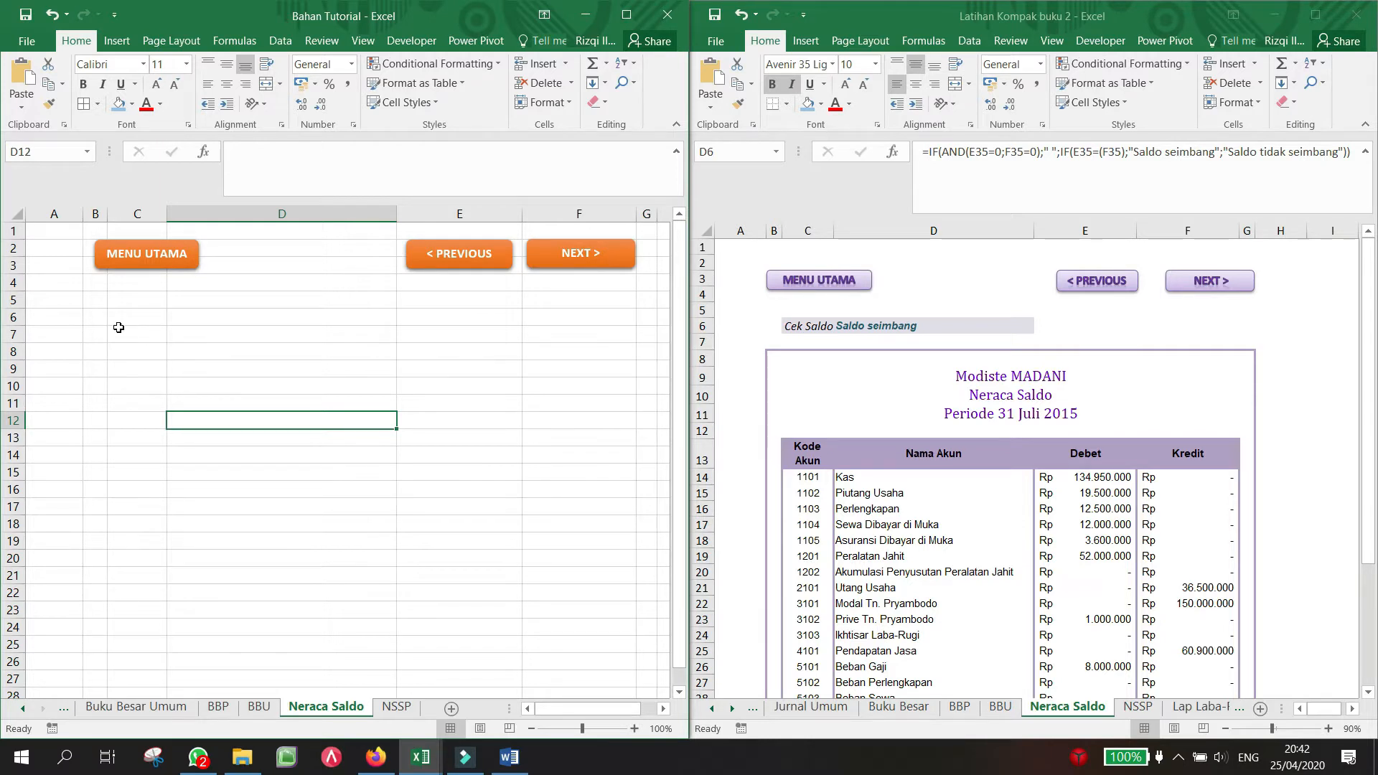
click(101, 314)
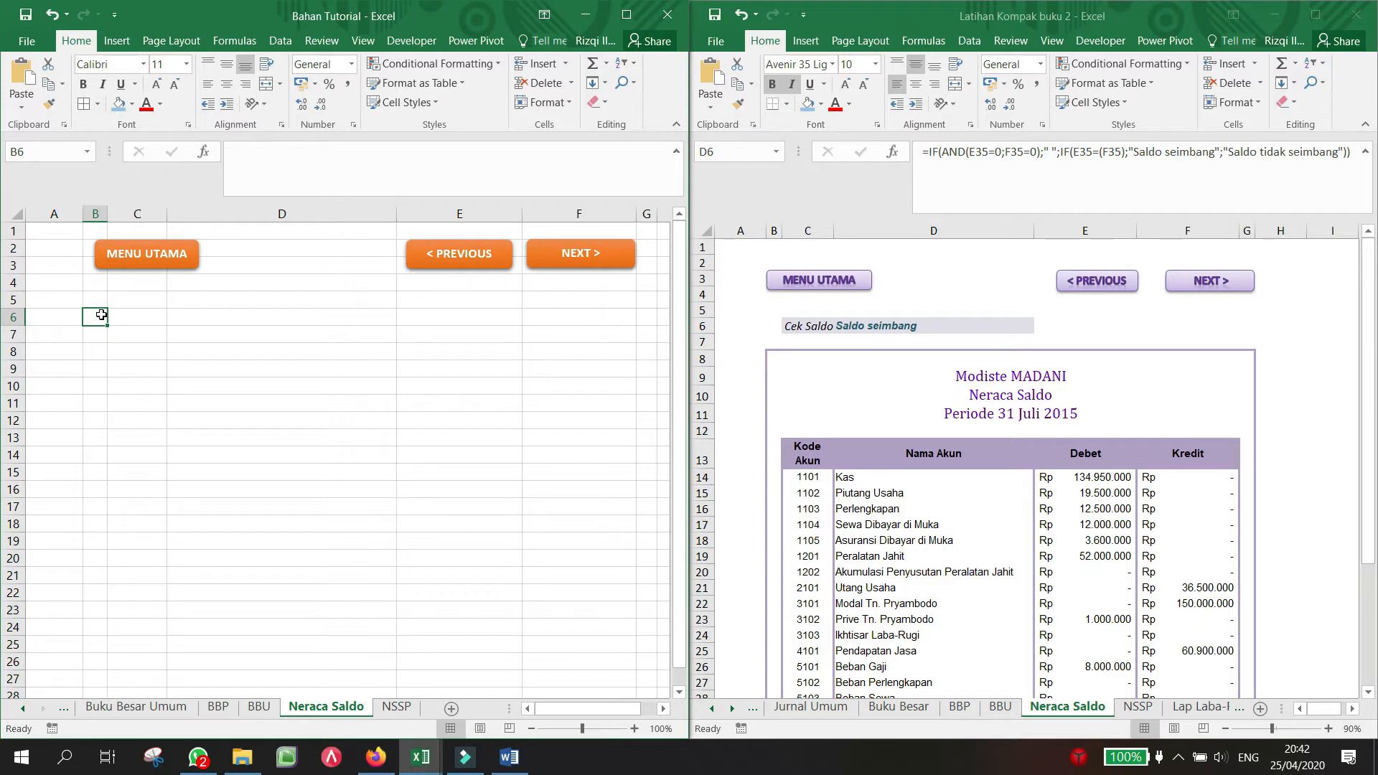
text(Cek Saldo)
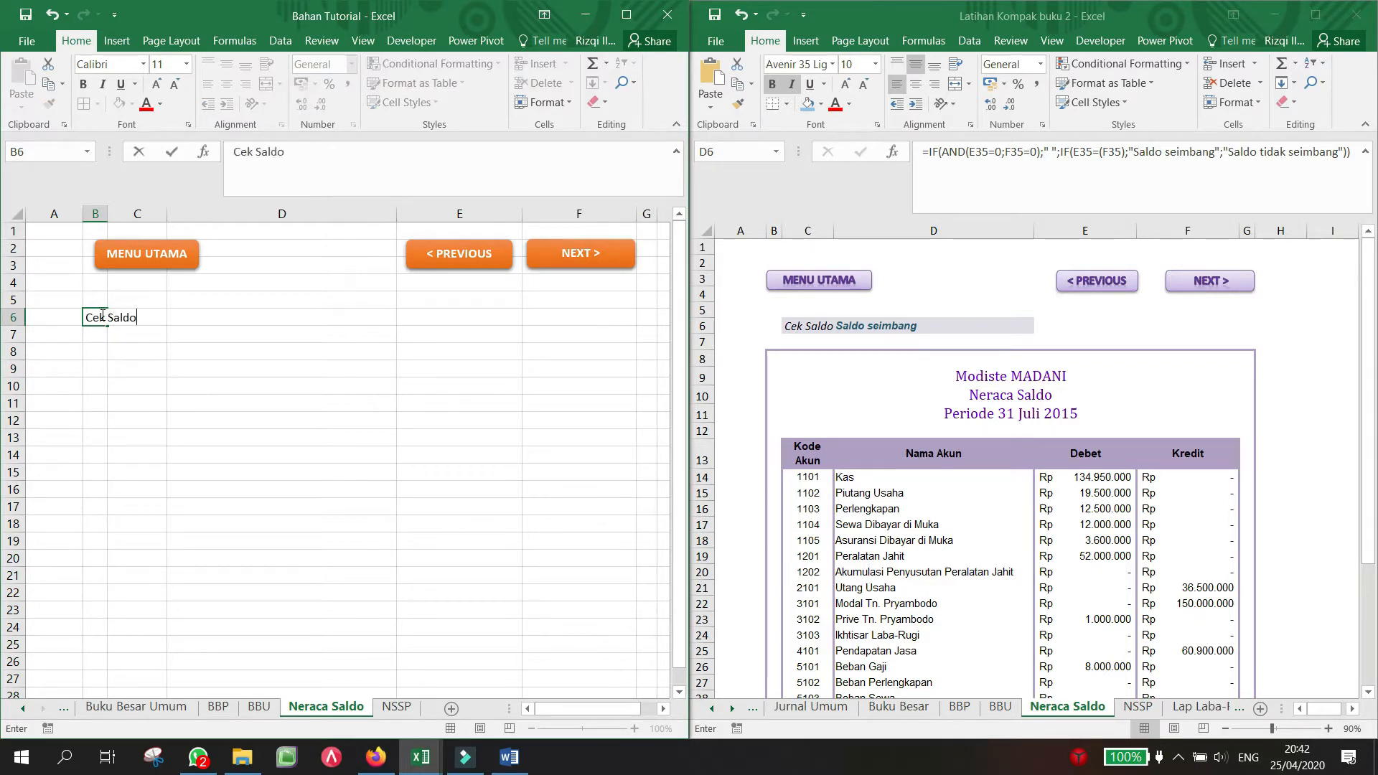
key(Tab)
key(Tab)
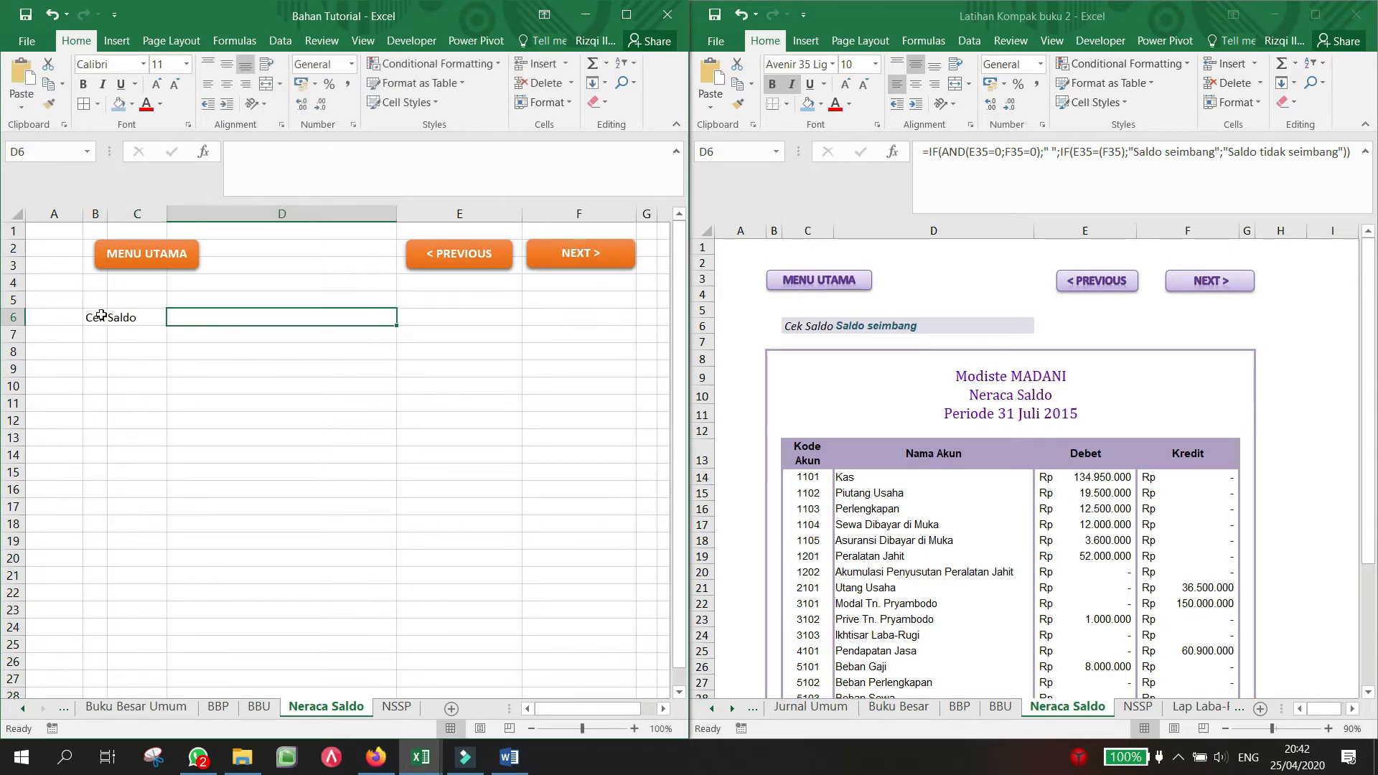
Step: Fill cells B6:D6 on the Neraca Saldo sheet with a light blue-gray colour
drag(100, 315, 352, 315)
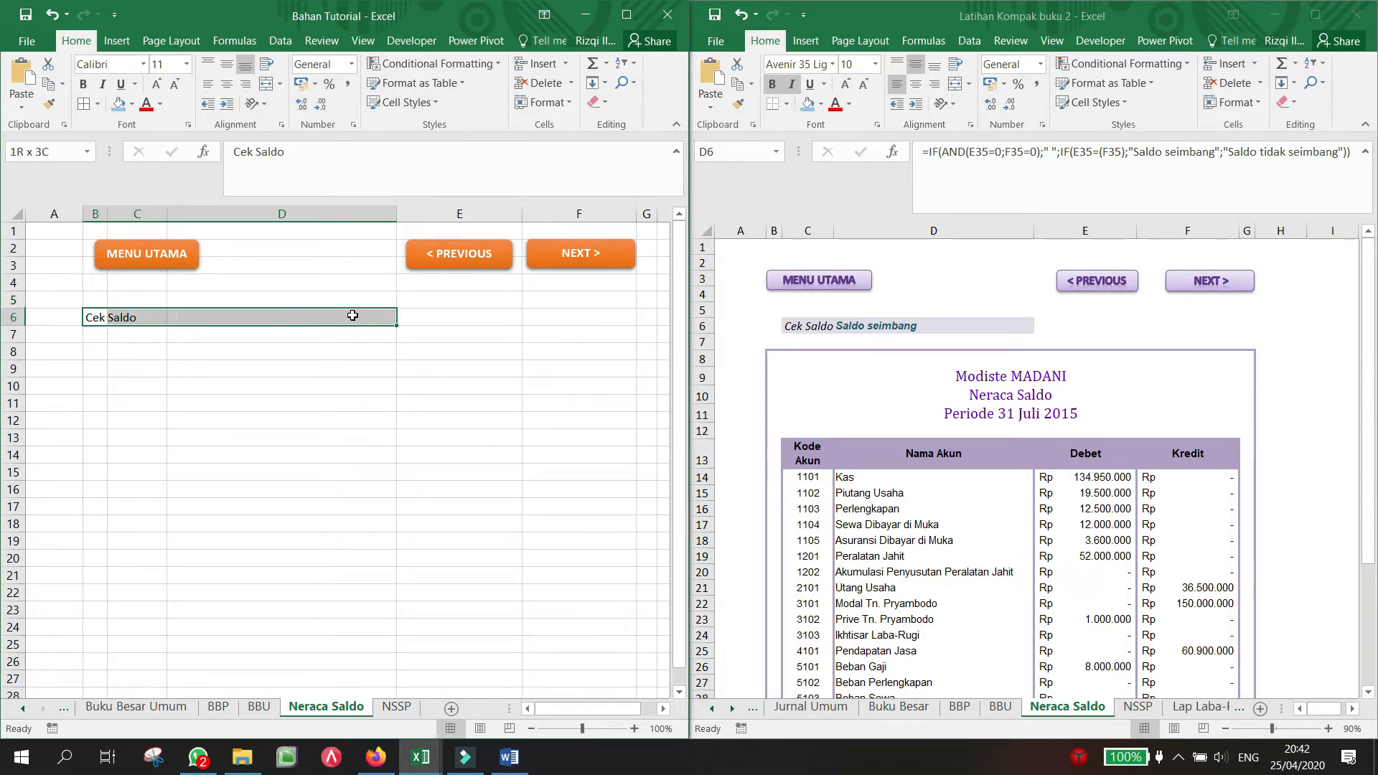
click(132, 105)
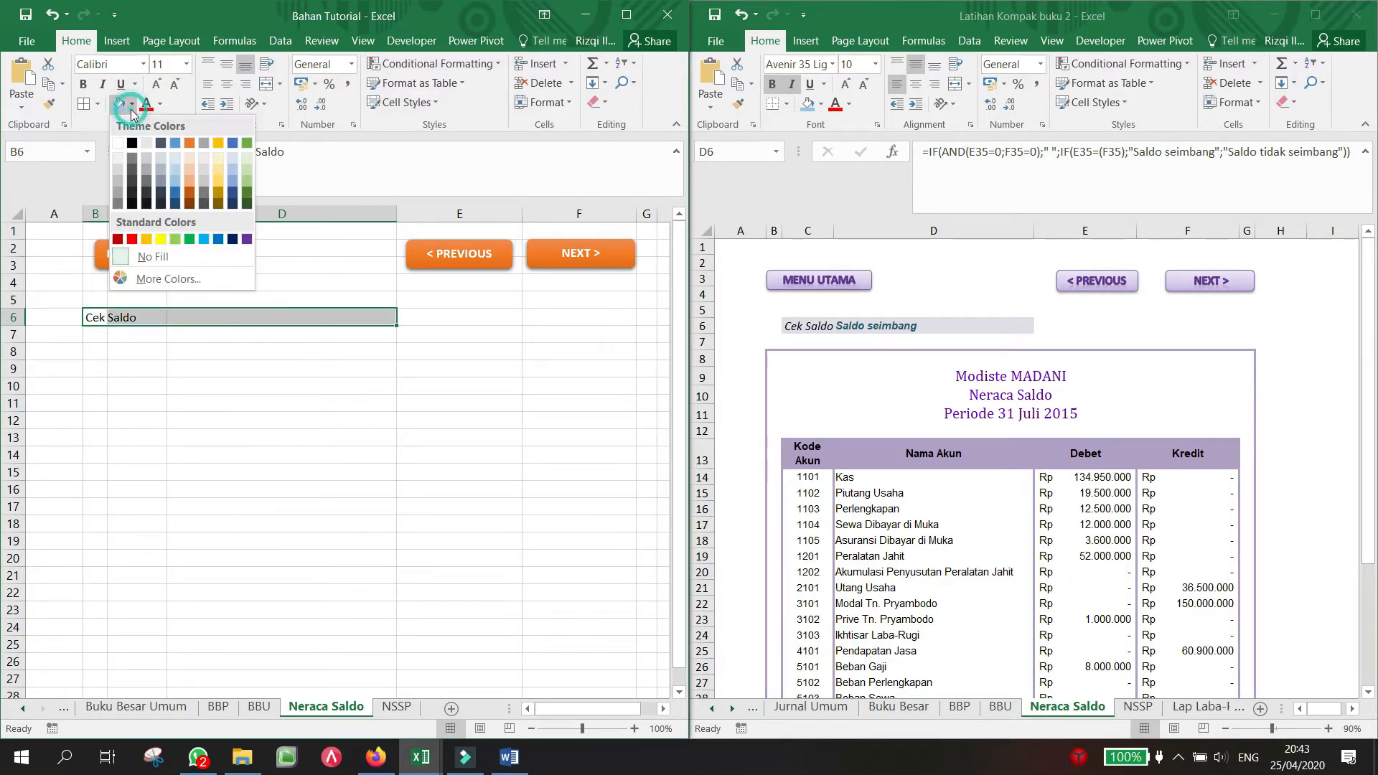
click(158, 170)
click(152, 493)
Step: Copy the full balance-check IF formula text from cell D6 of the reference workbook's Neraca Saldo sheet
click(184, 320)
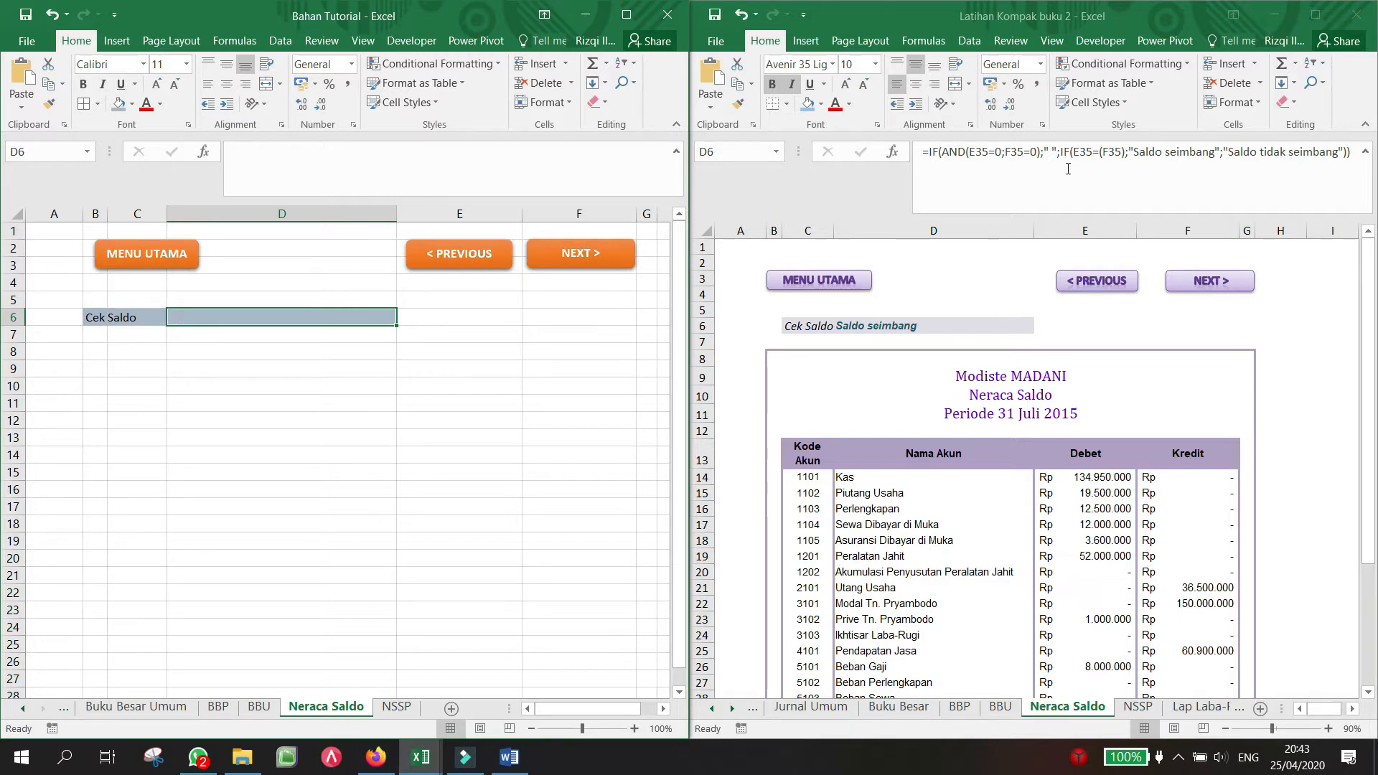
click(1349, 152)
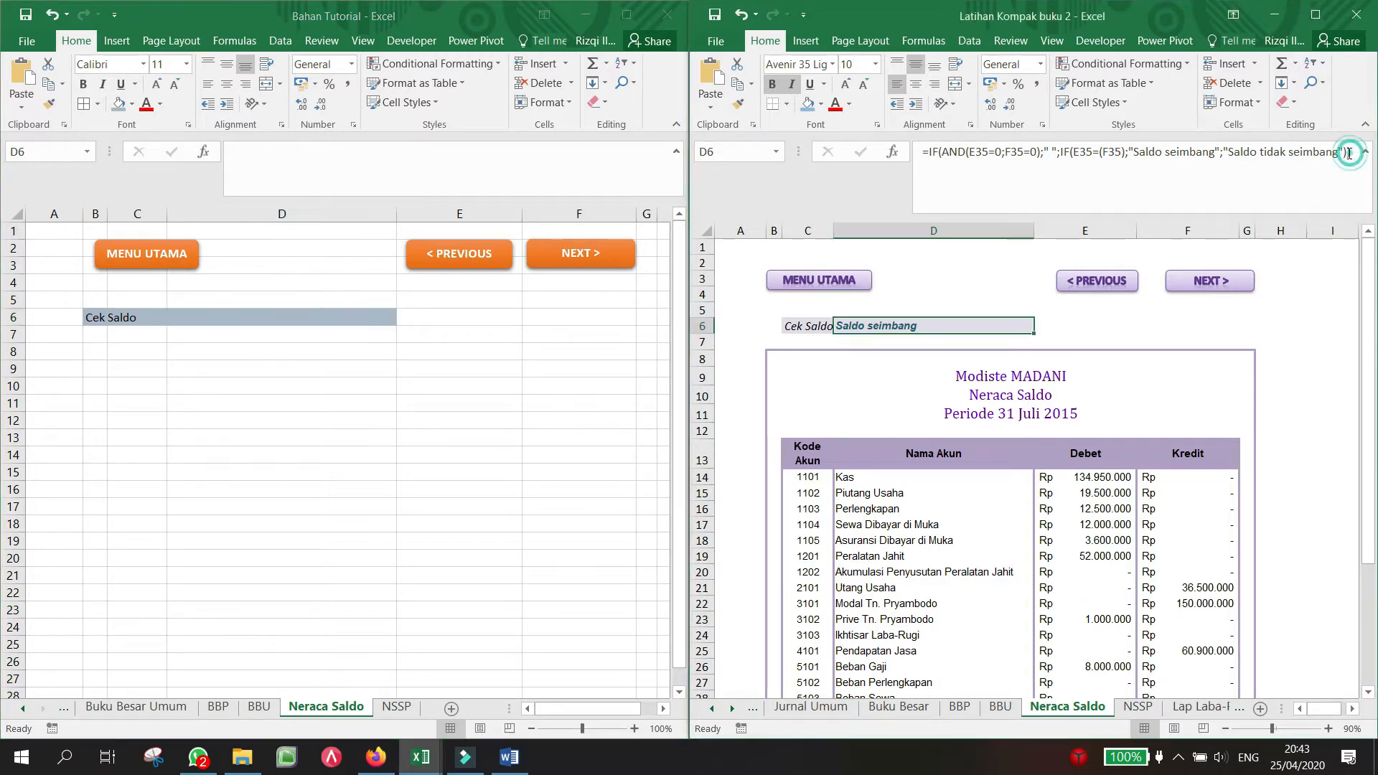
click(1279, 152)
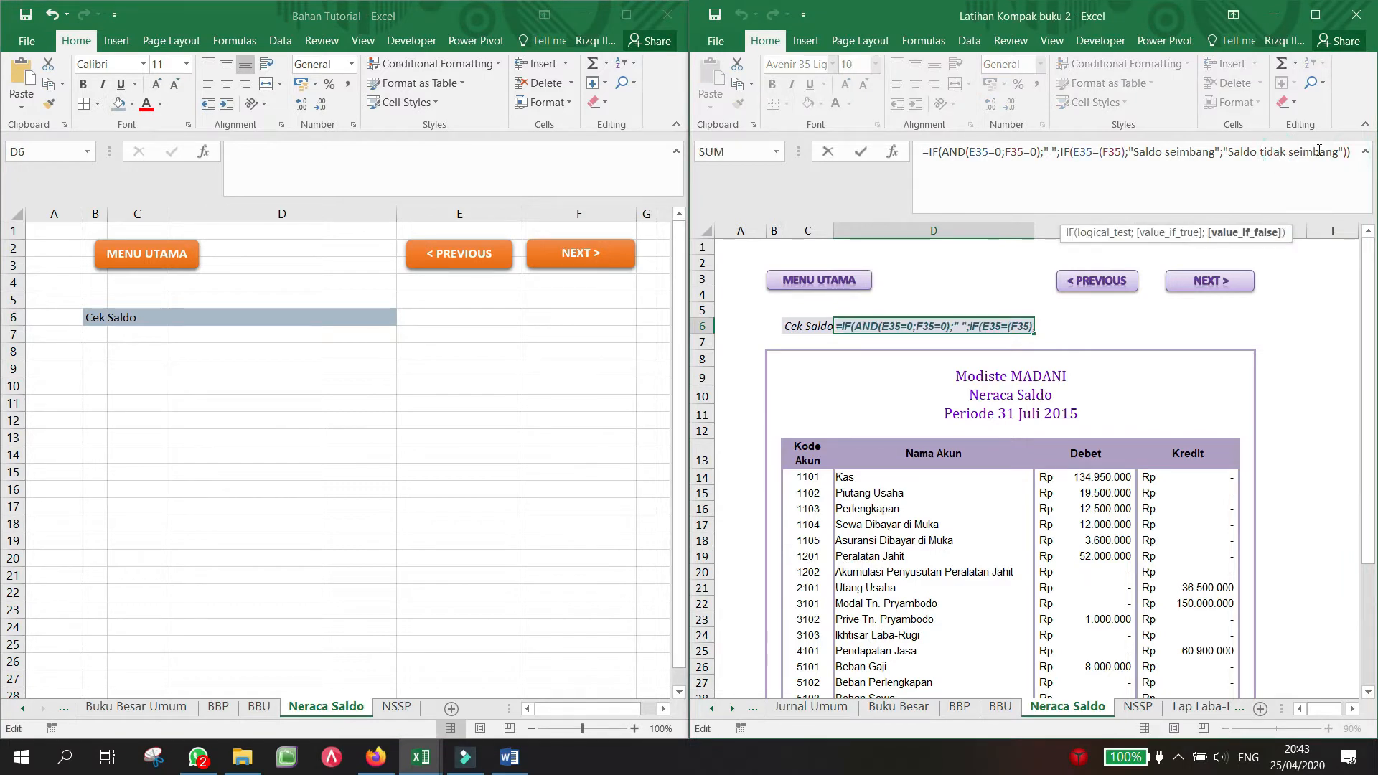
drag(1352, 152, 920, 152)
key(ctrl+c)
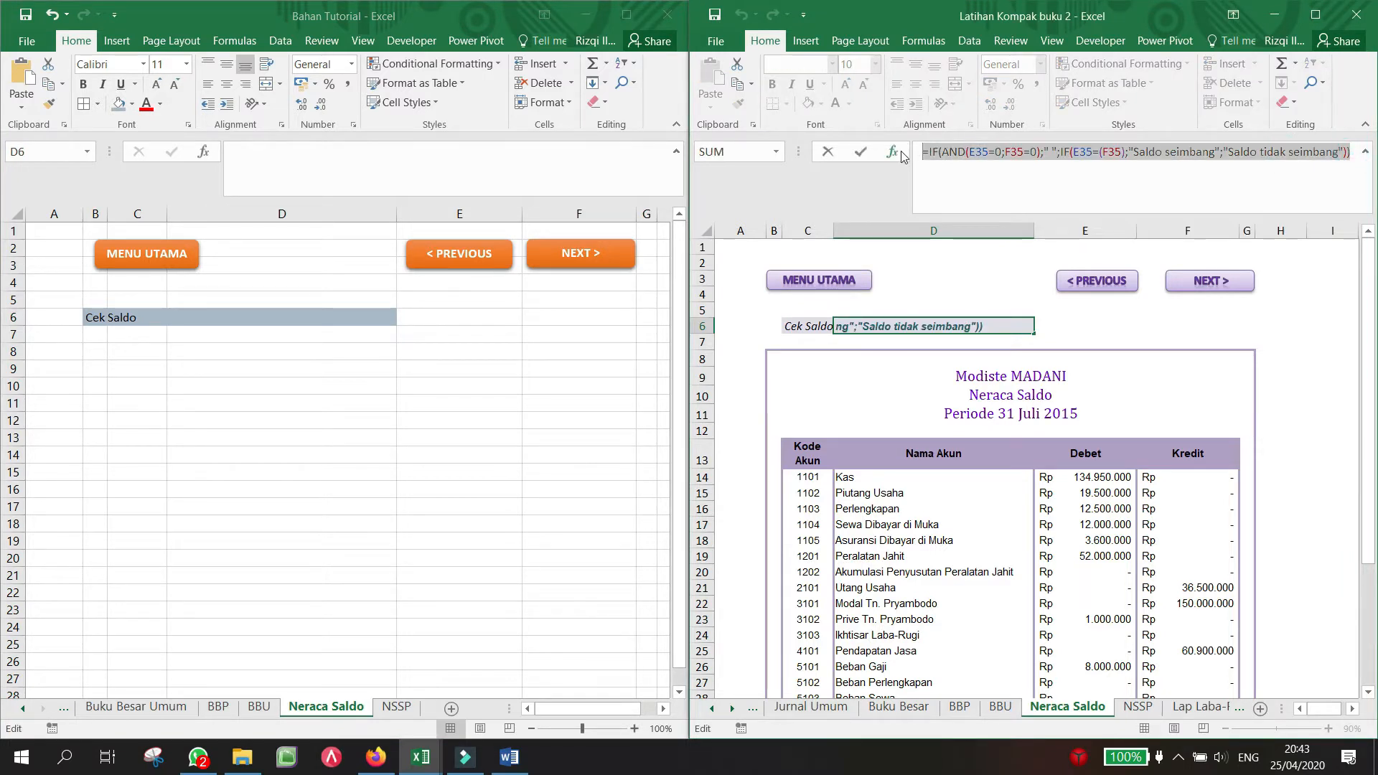
Step: Switch to the Word document Document1 and place its window side by side with the reference workbook
click(509, 758)
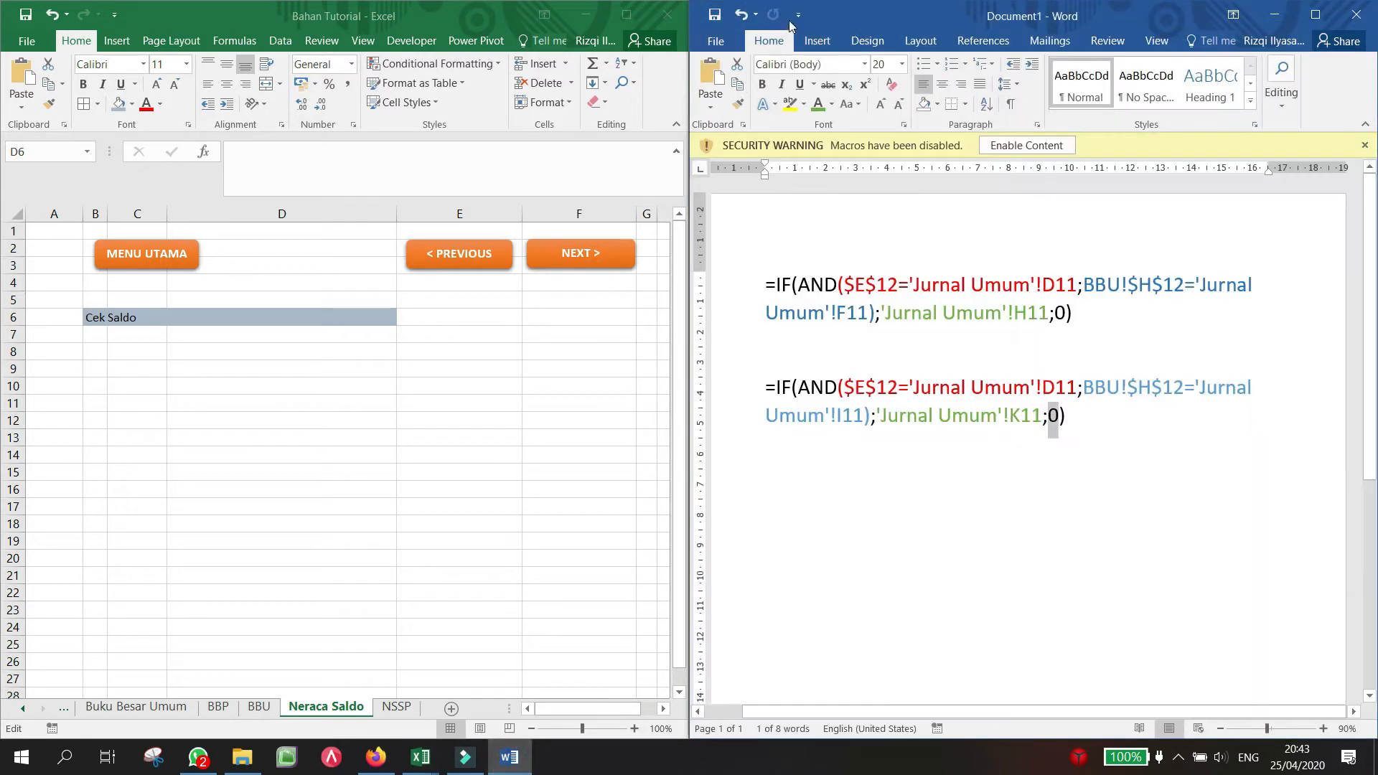
drag(848, 10, 1, 137)
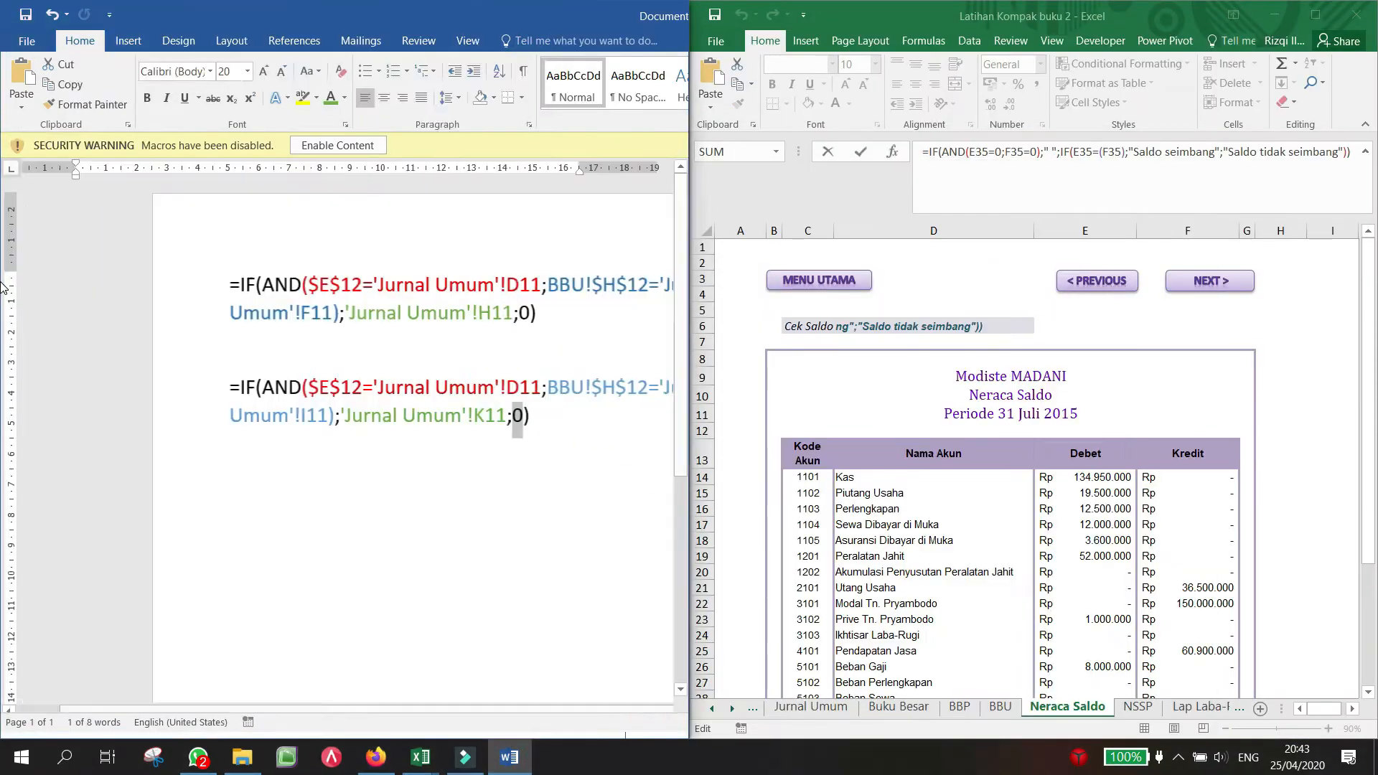
Step: Paste the copied balance-check formula on a new line below the existing Jurnal Umum formulas in Document1
click(382, 508)
key(Return)
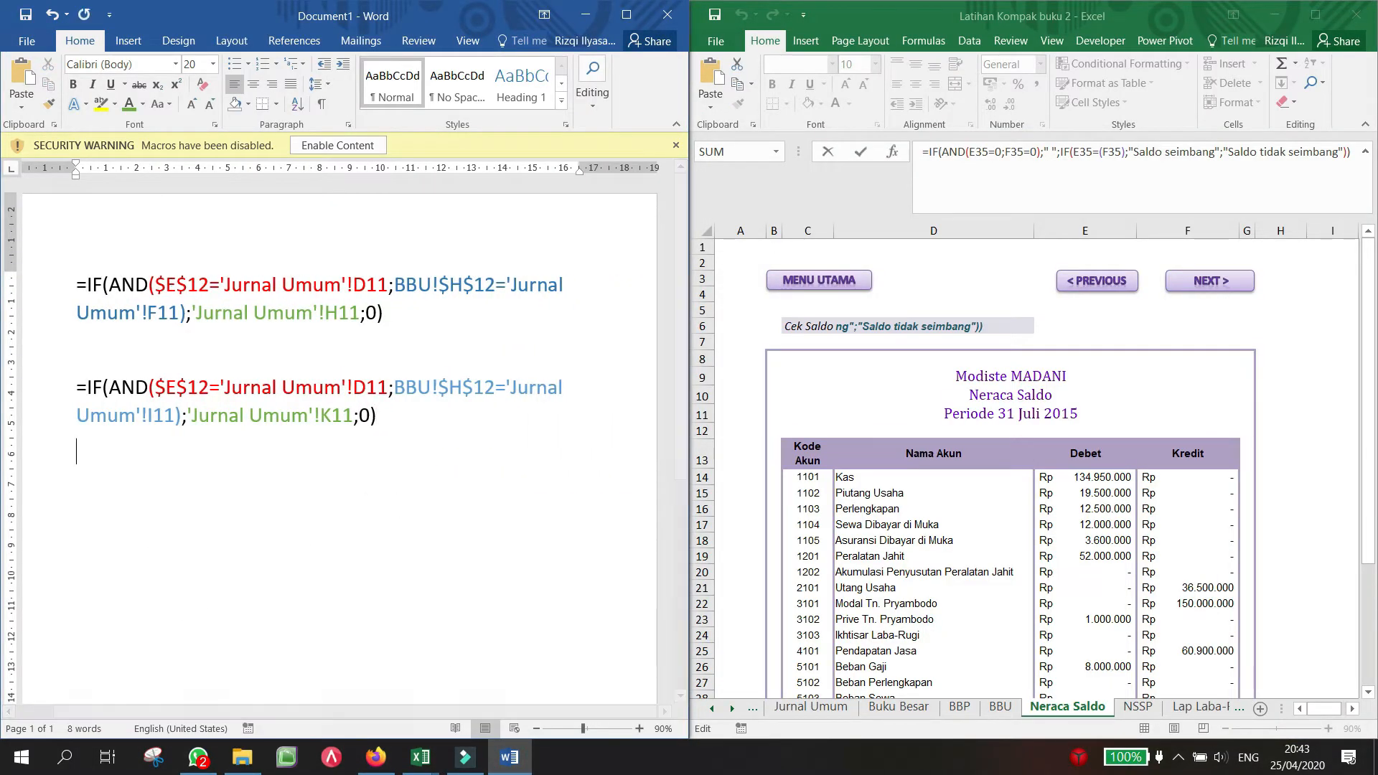
scroll(344, 438, down, 3)
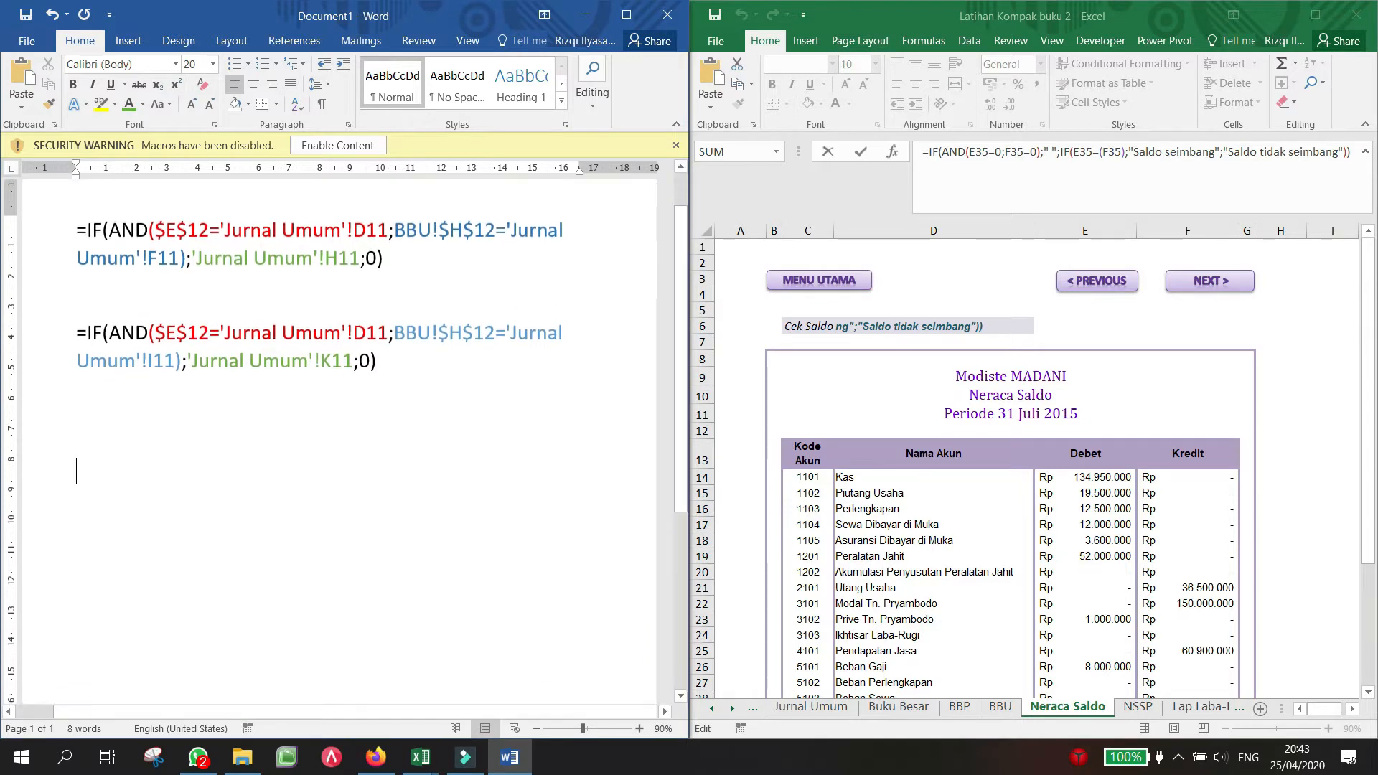
scroll(344, 438, down, 1)
key(ctrl+v)
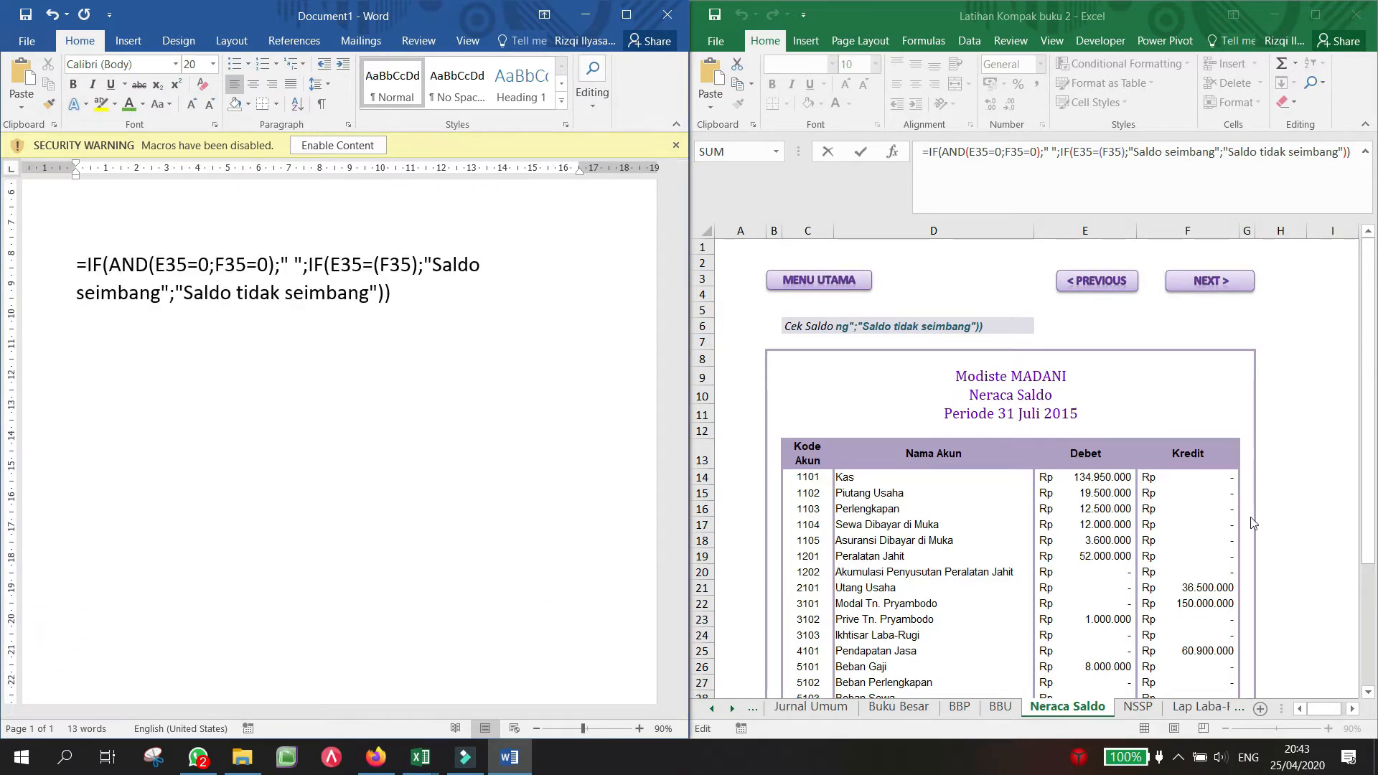
Step: Collapse the expanded formula bar in the reference workbook and leave cell D6 without changing its formula
click(1366, 151)
click(1366, 152)
click(1338, 289)
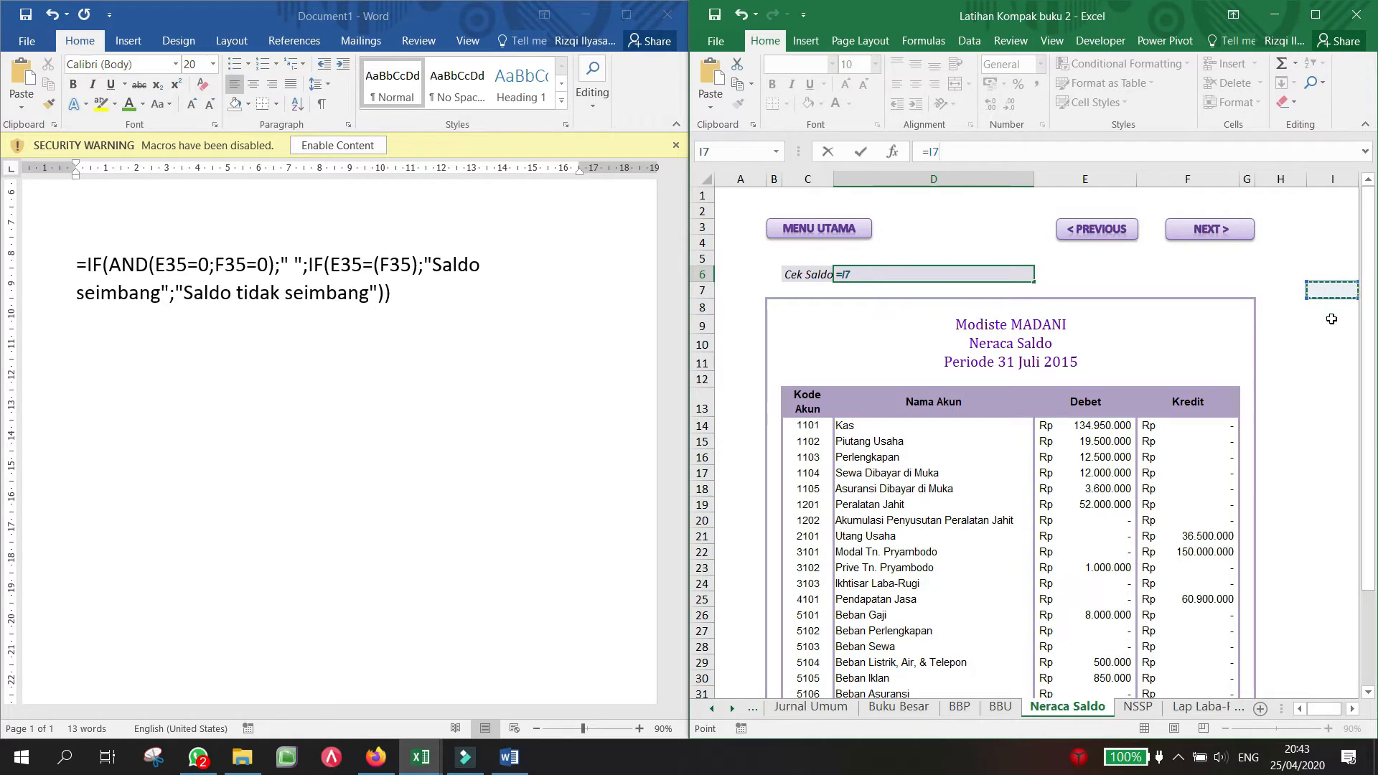
key(Escape)
click(1329, 322)
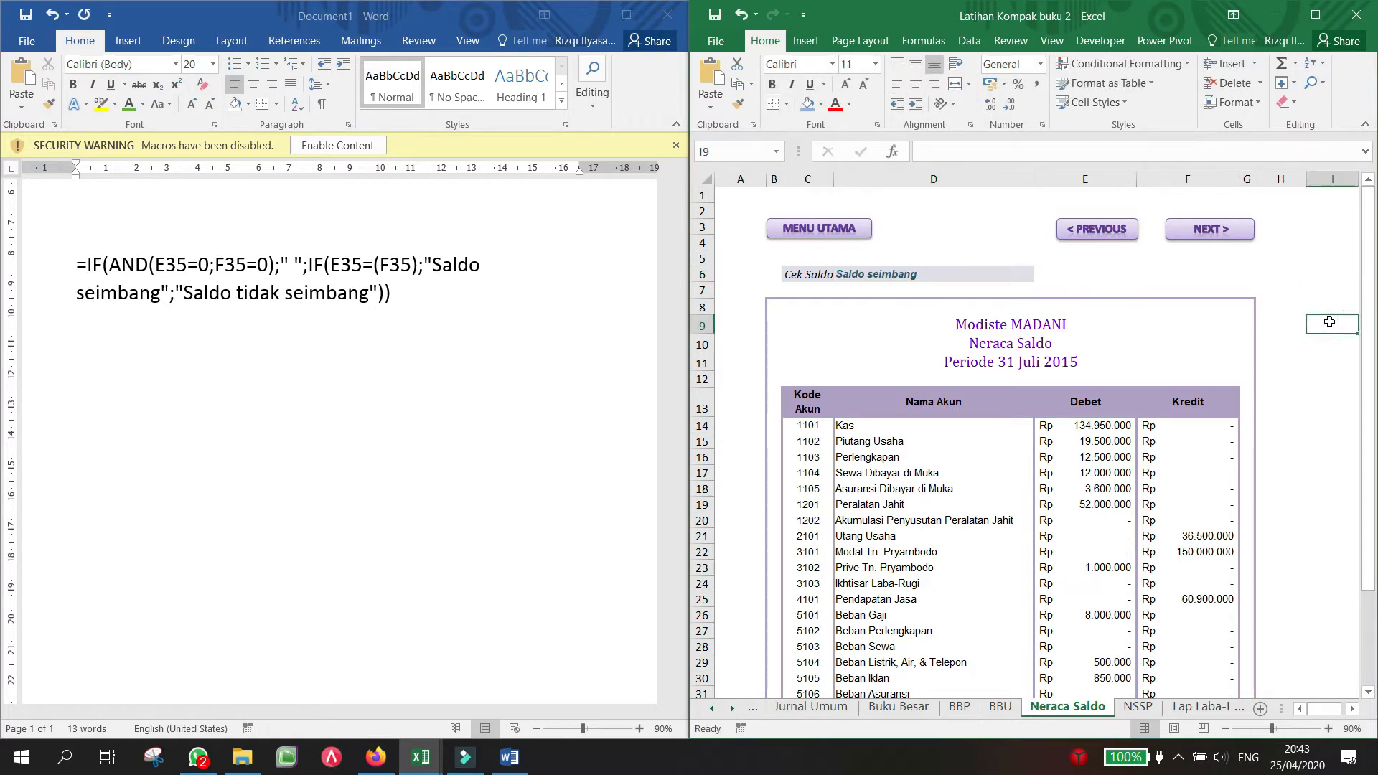
Step: Examine the Debet and Kredit totals in cells E35 and F35 of the reference Neraca Saldo sheet
scroll(1329, 323, down, 3)
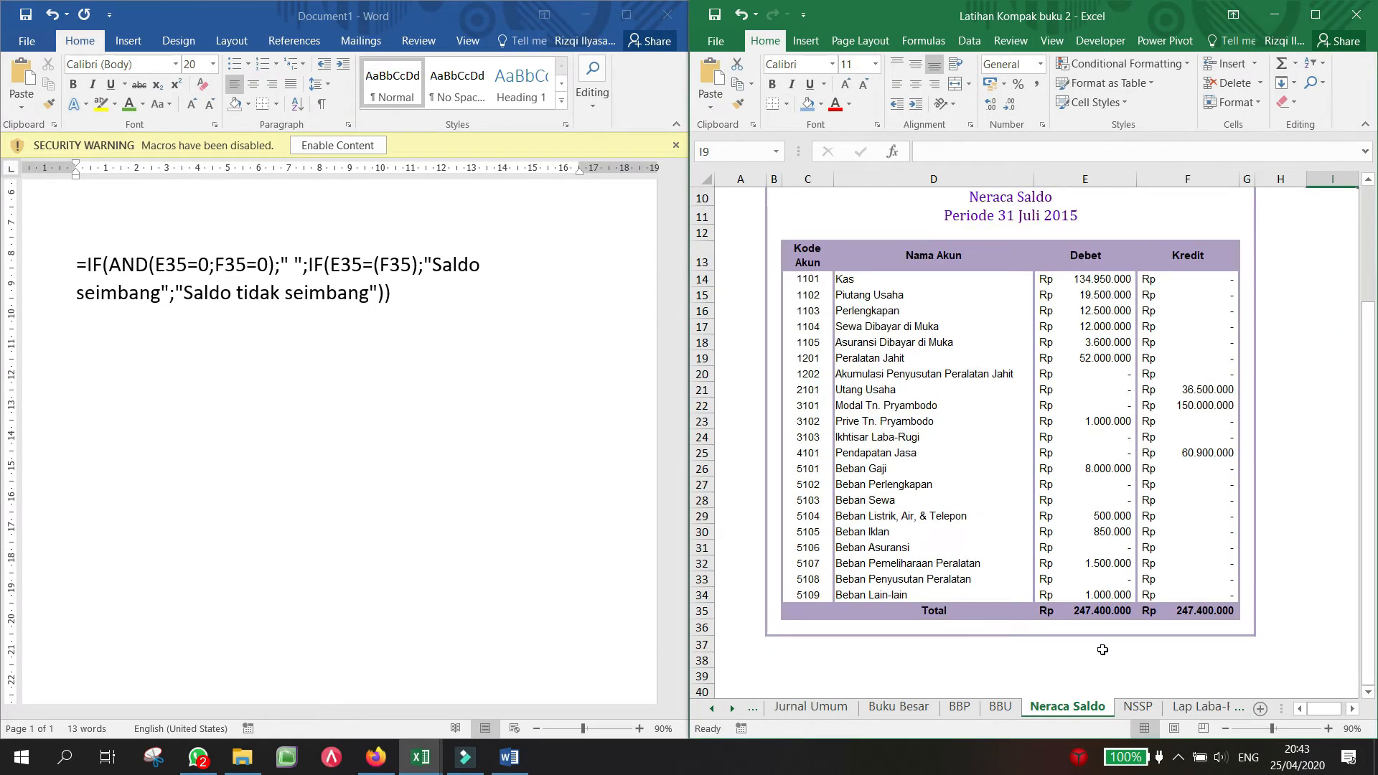
click(1077, 613)
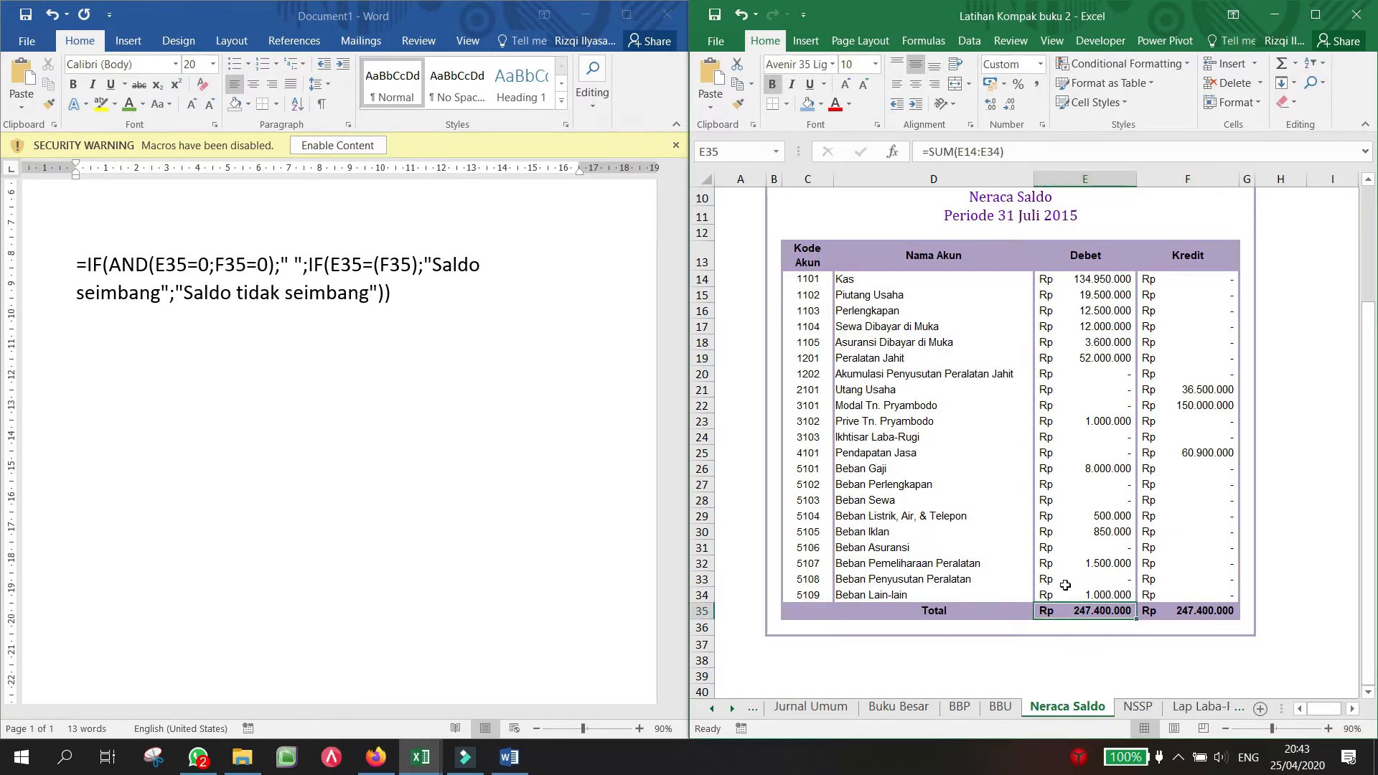
click(1061, 617)
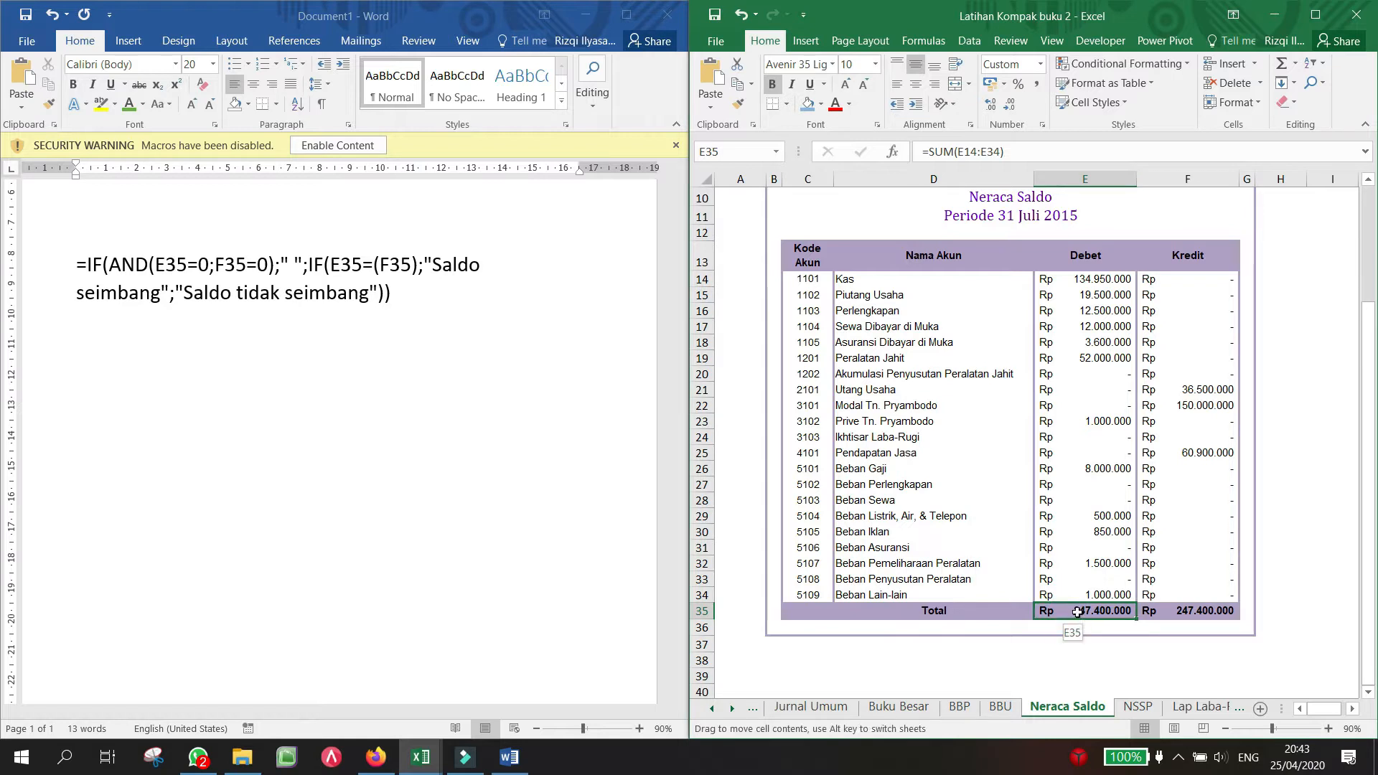
drag(1078, 612, 1177, 607)
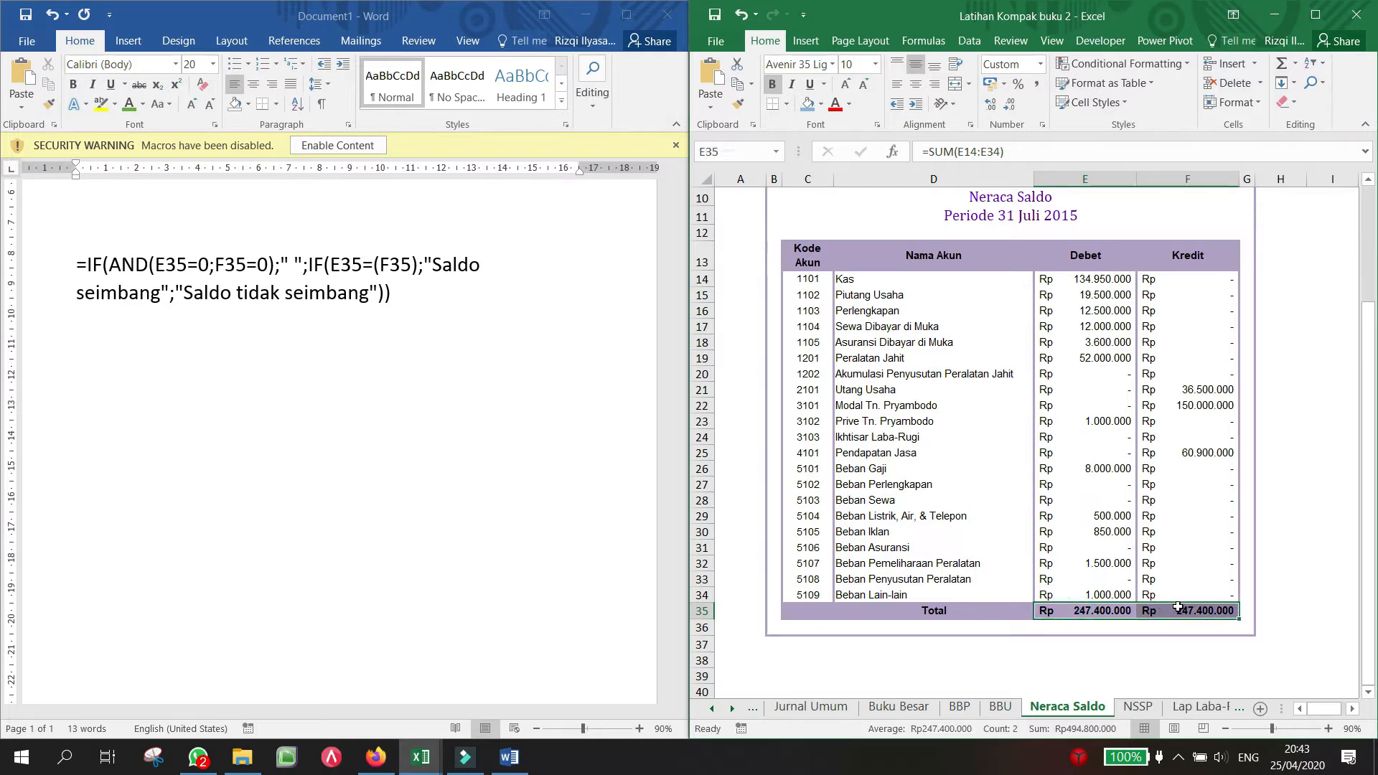
click(1146, 628)
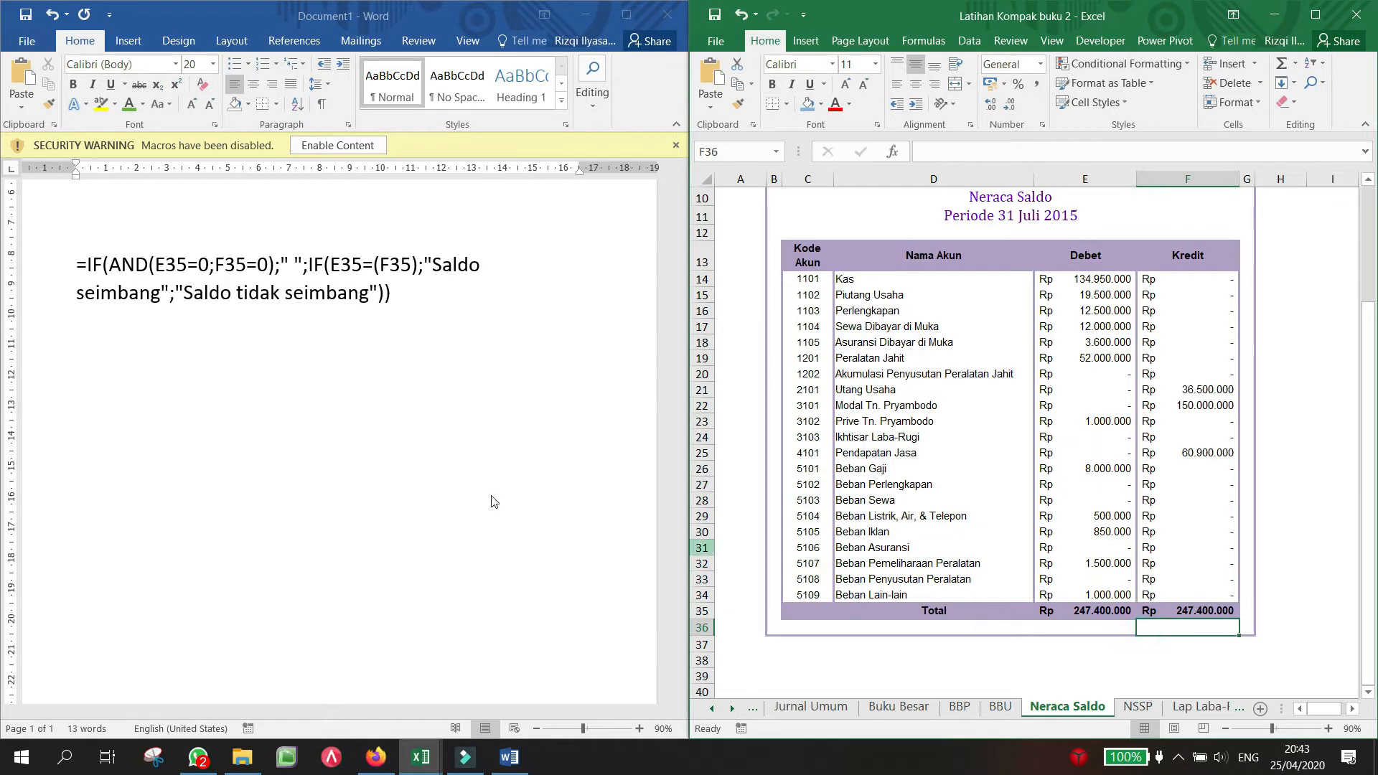
Step: Examine the AND(E35=0;F35=0) condition and its blank " " result in the Word copy of the formula
click(126, 283)
drag(110, 266, 149, 266)
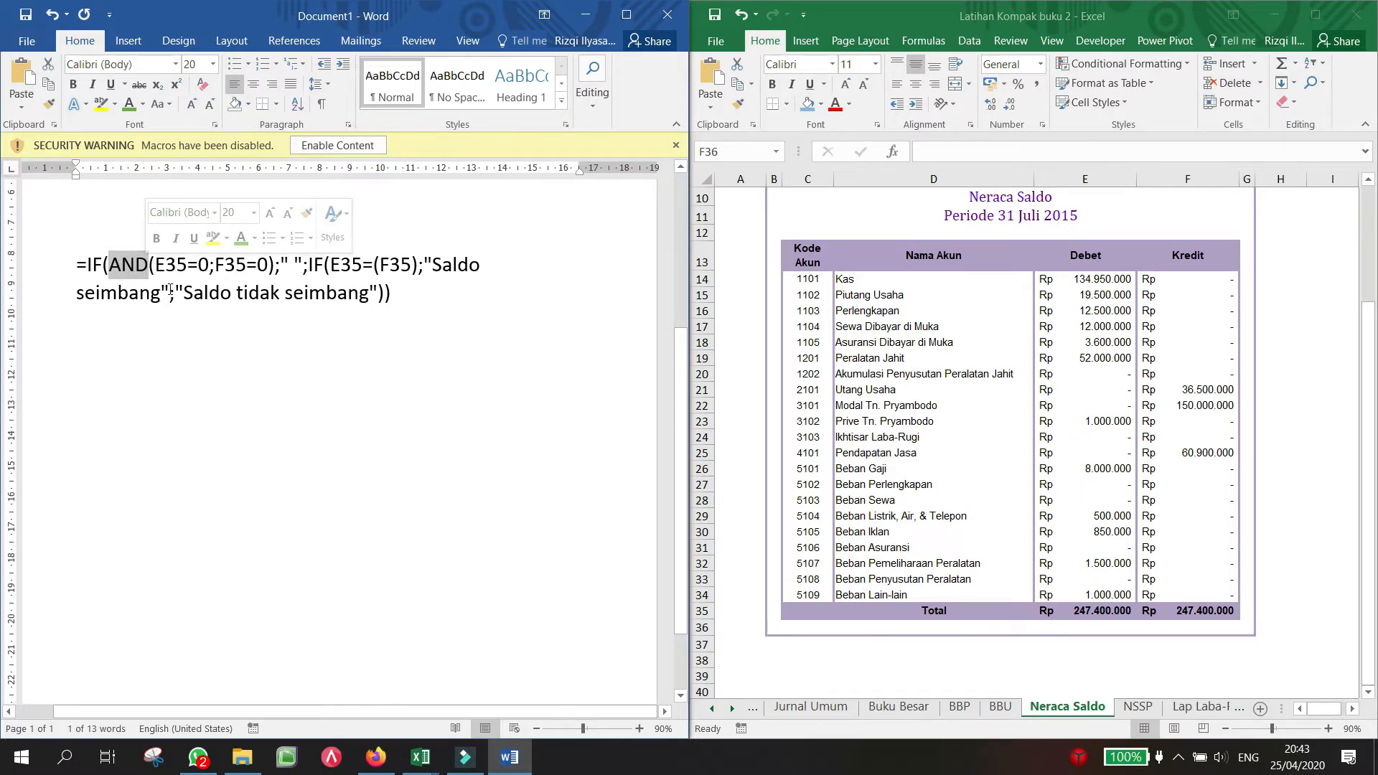
drag(166, 266, 209, 266)
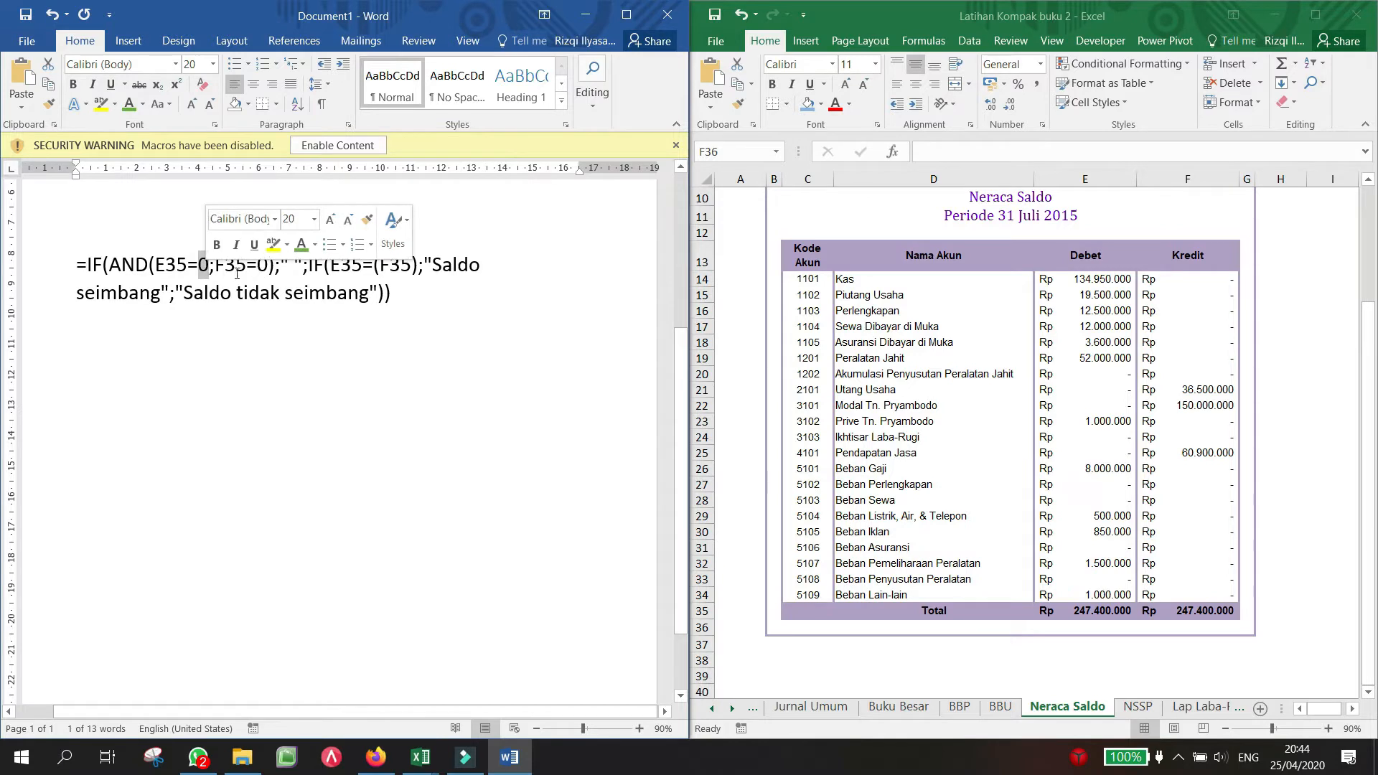
drag(225, 270, 268, 270)
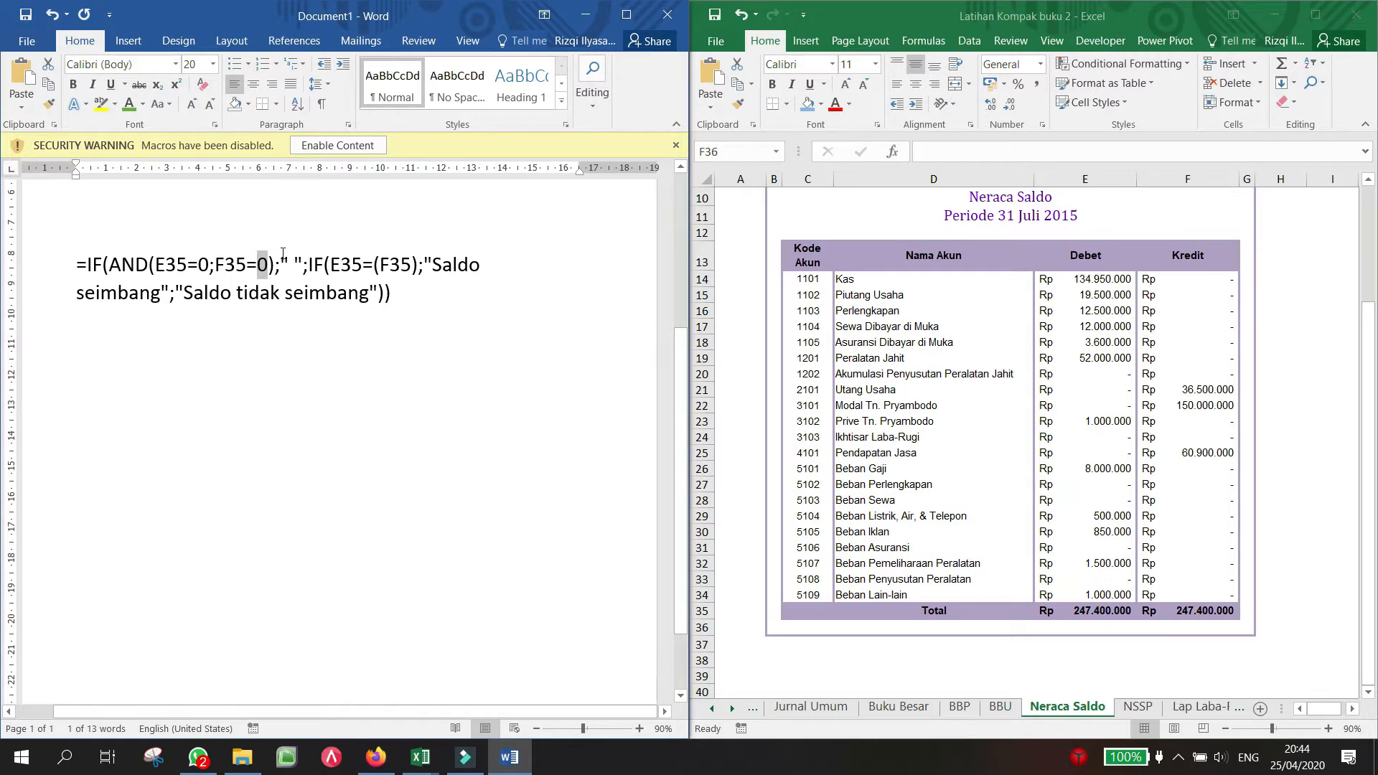
drag(268, 269, 303, 270)
click(303, 266)
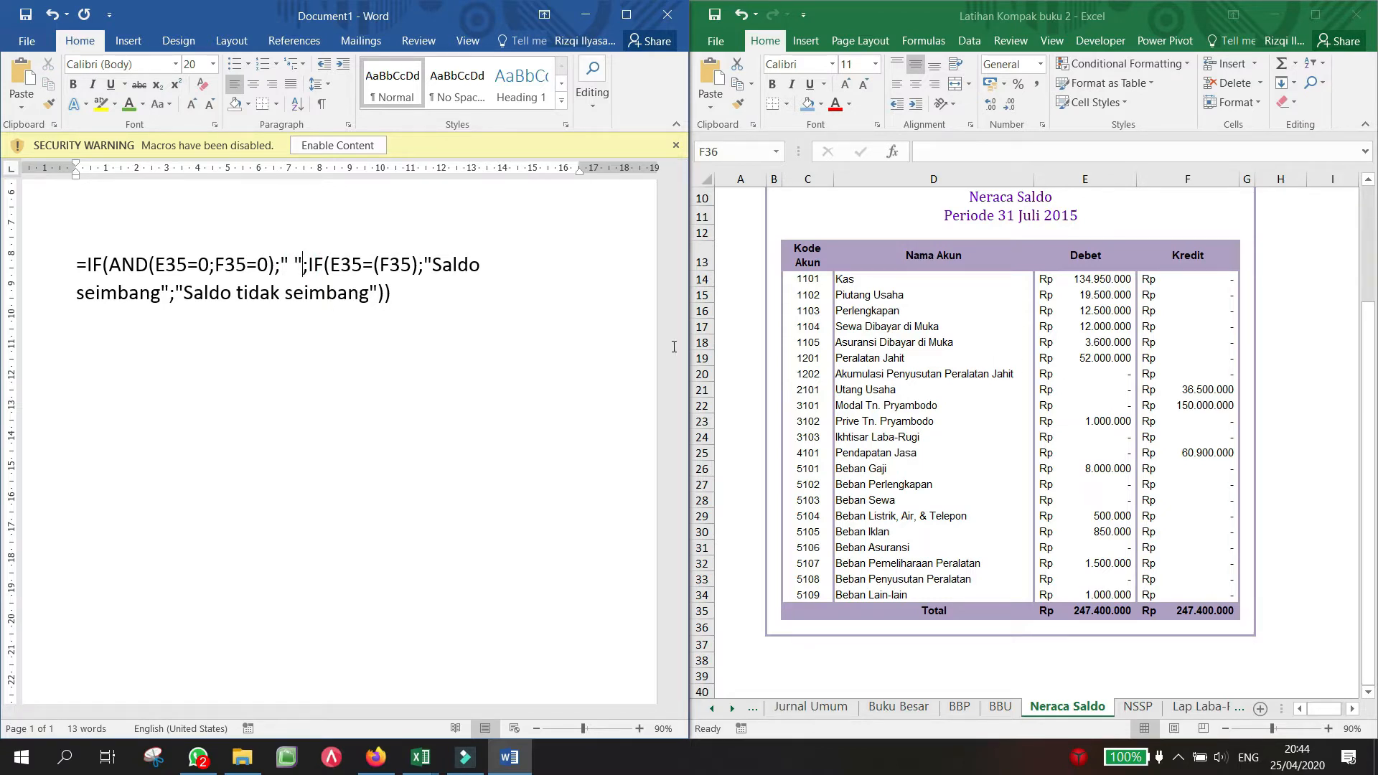
scroll(823, 332, up, 2)
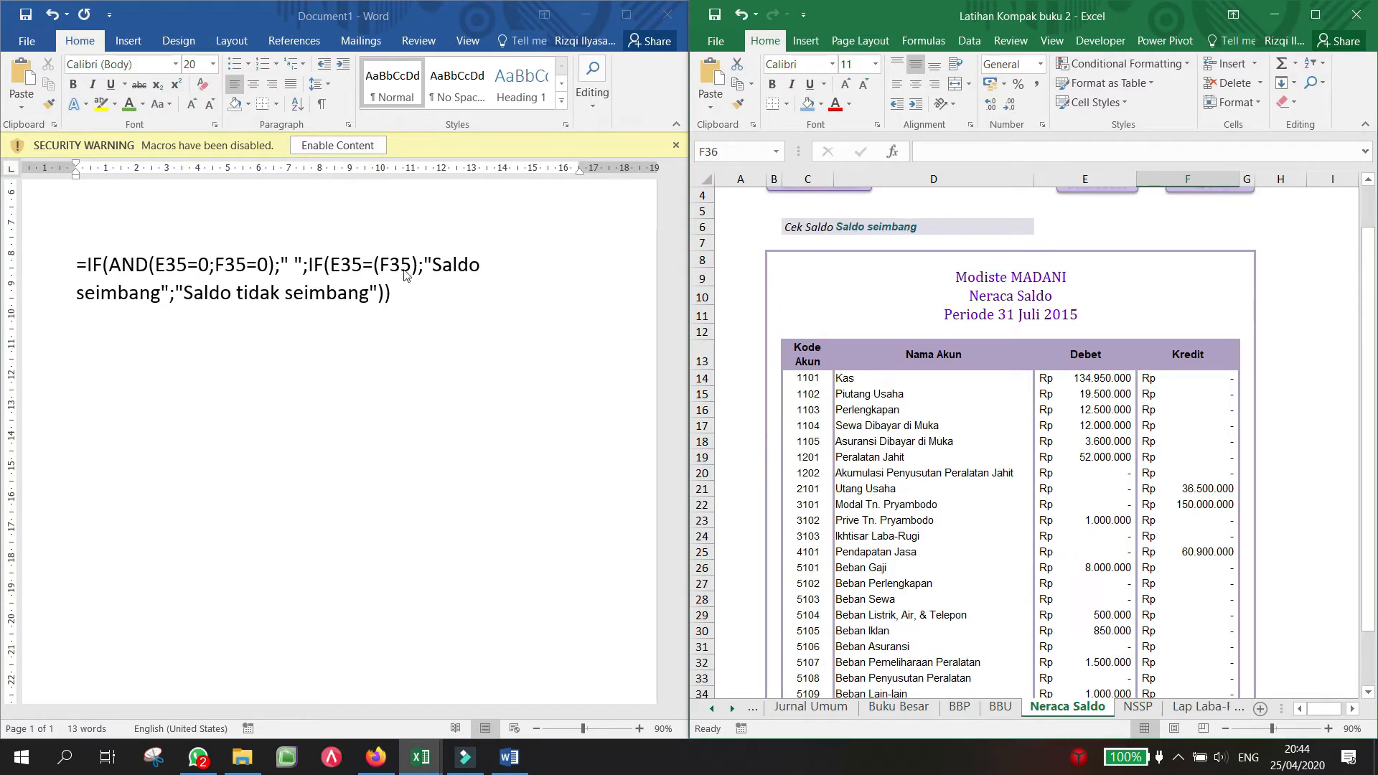
drag(281, 266, 280, 267)
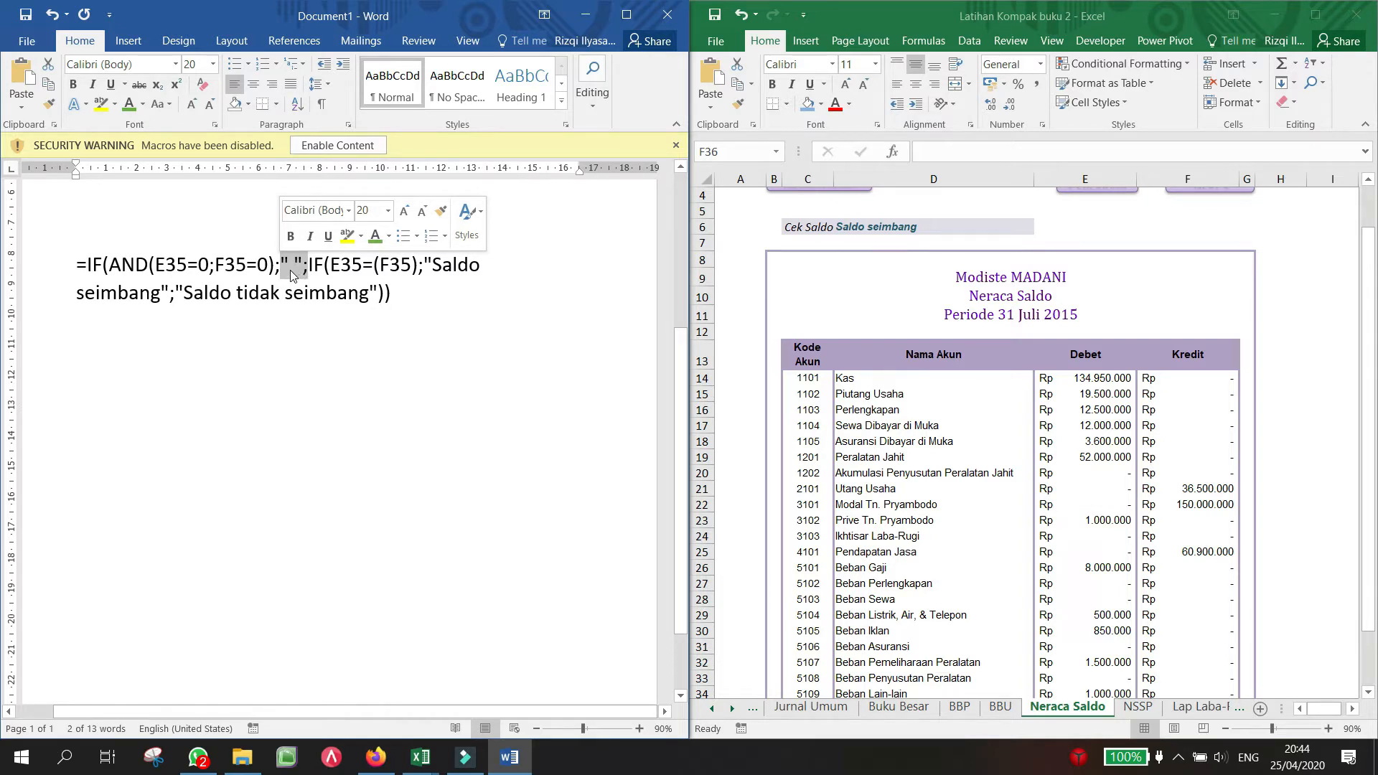
Step: Test the balance check in the reference workbook by entering 0 in E35 and F35, and inspect cell D6
key(alt+Tab)
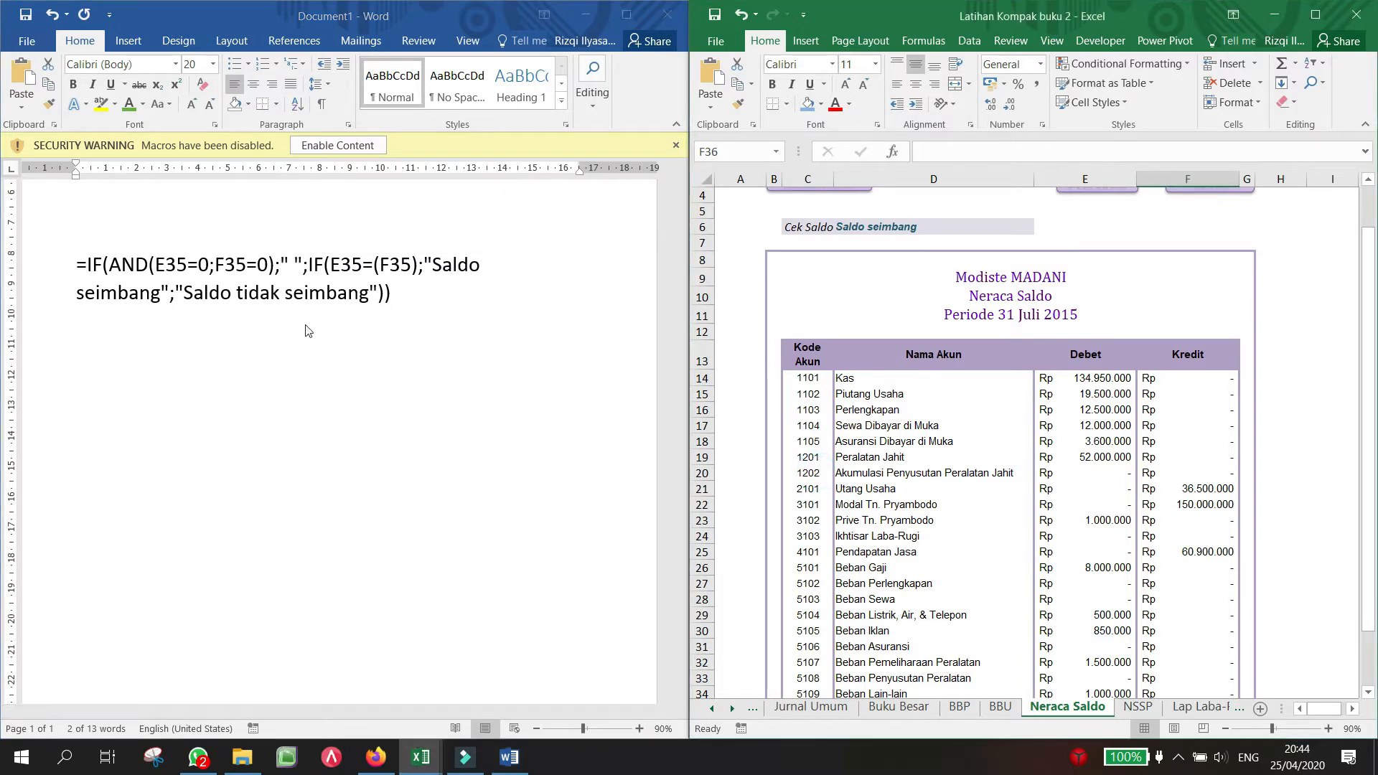
click(846, 460)
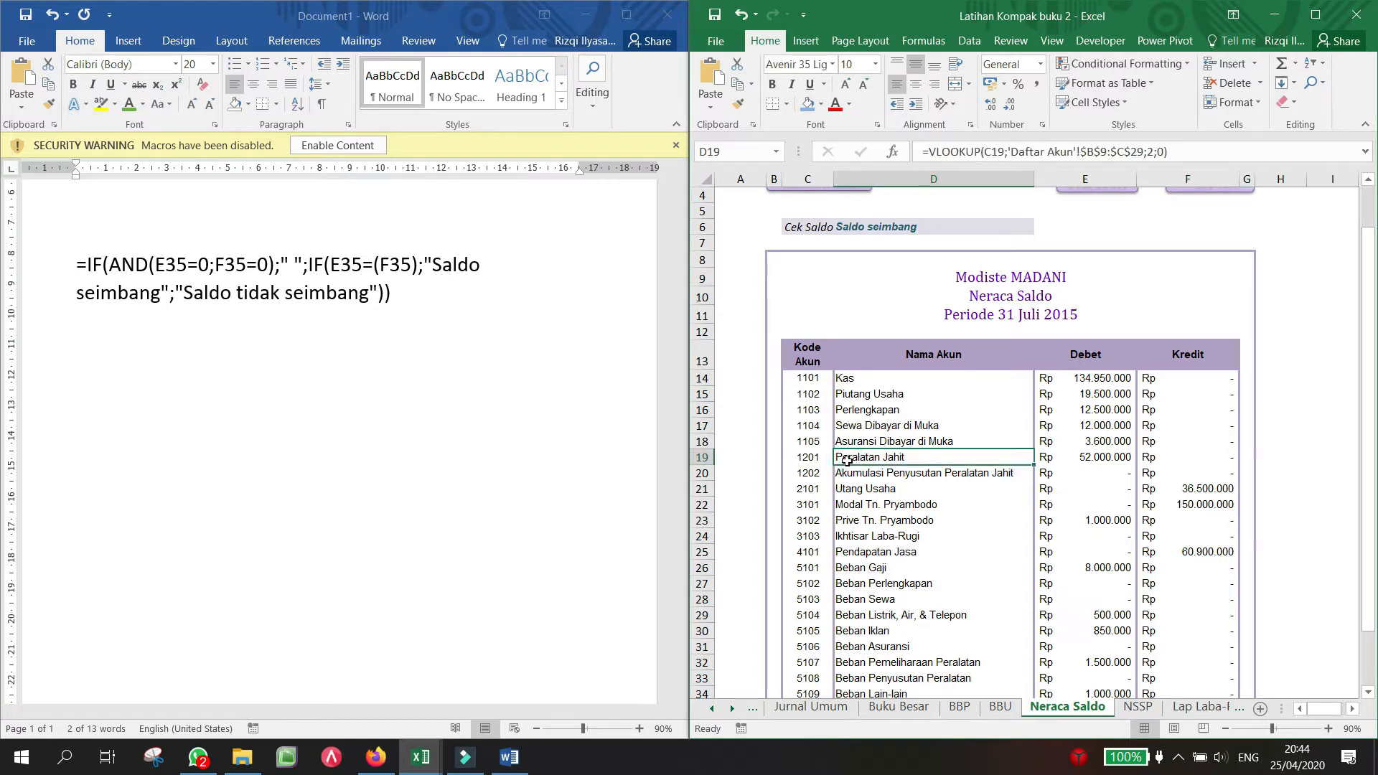
scroll(846, 460, down, 1)
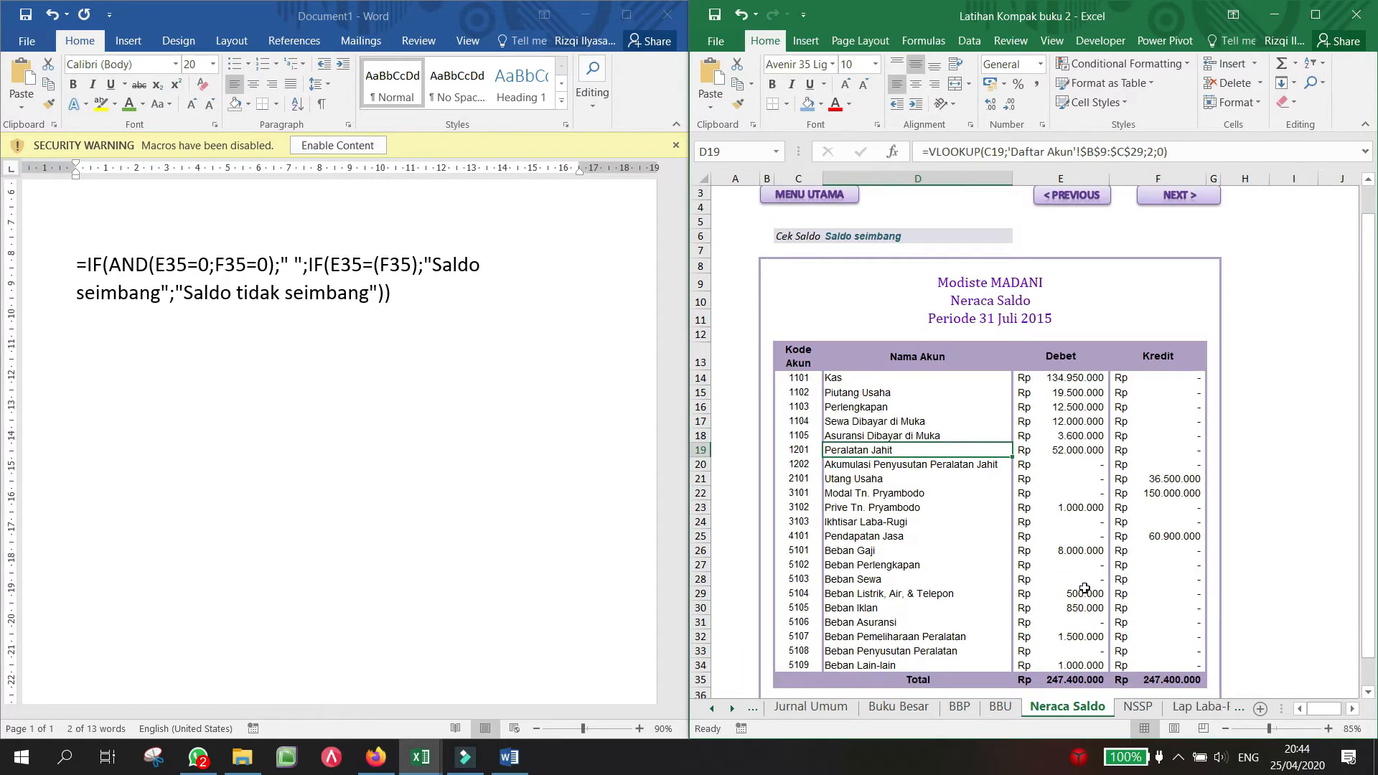
click(1067, 681)
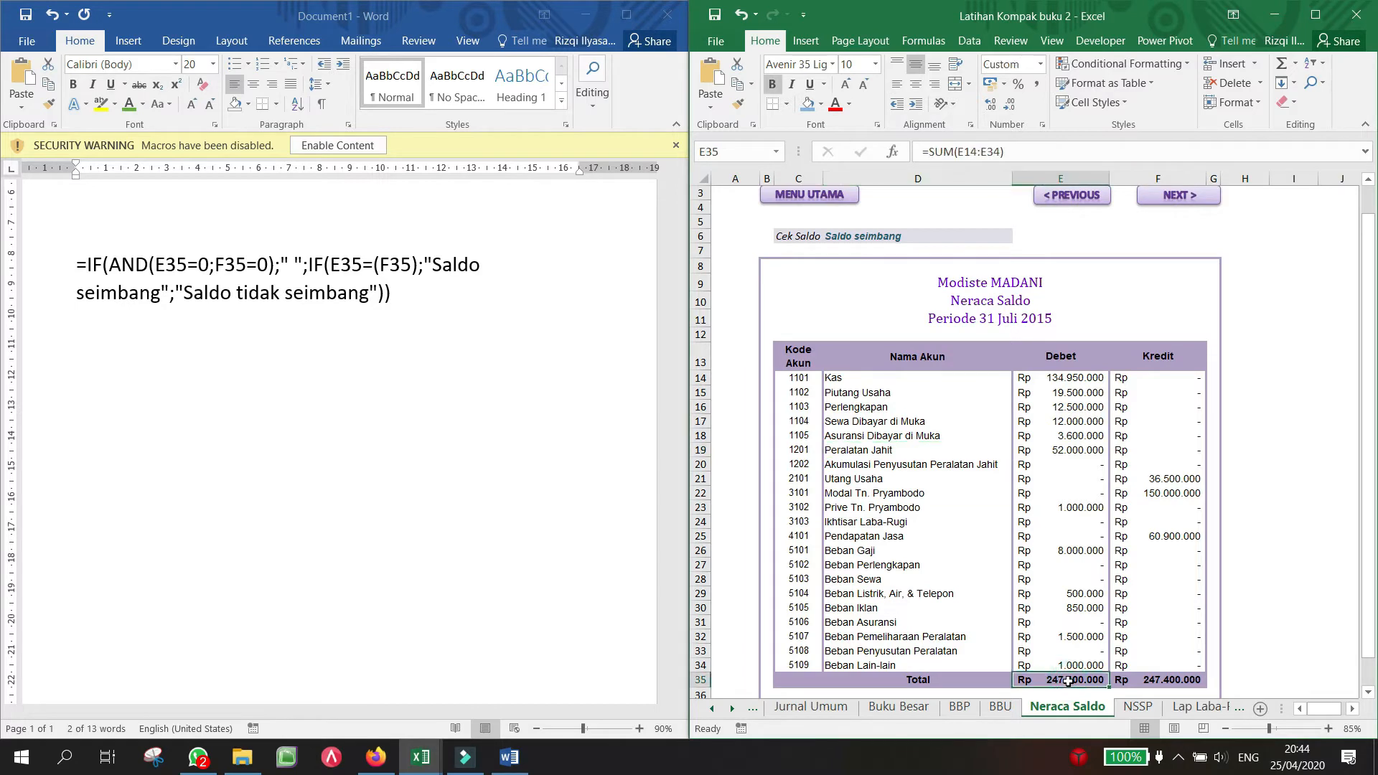
text(0)
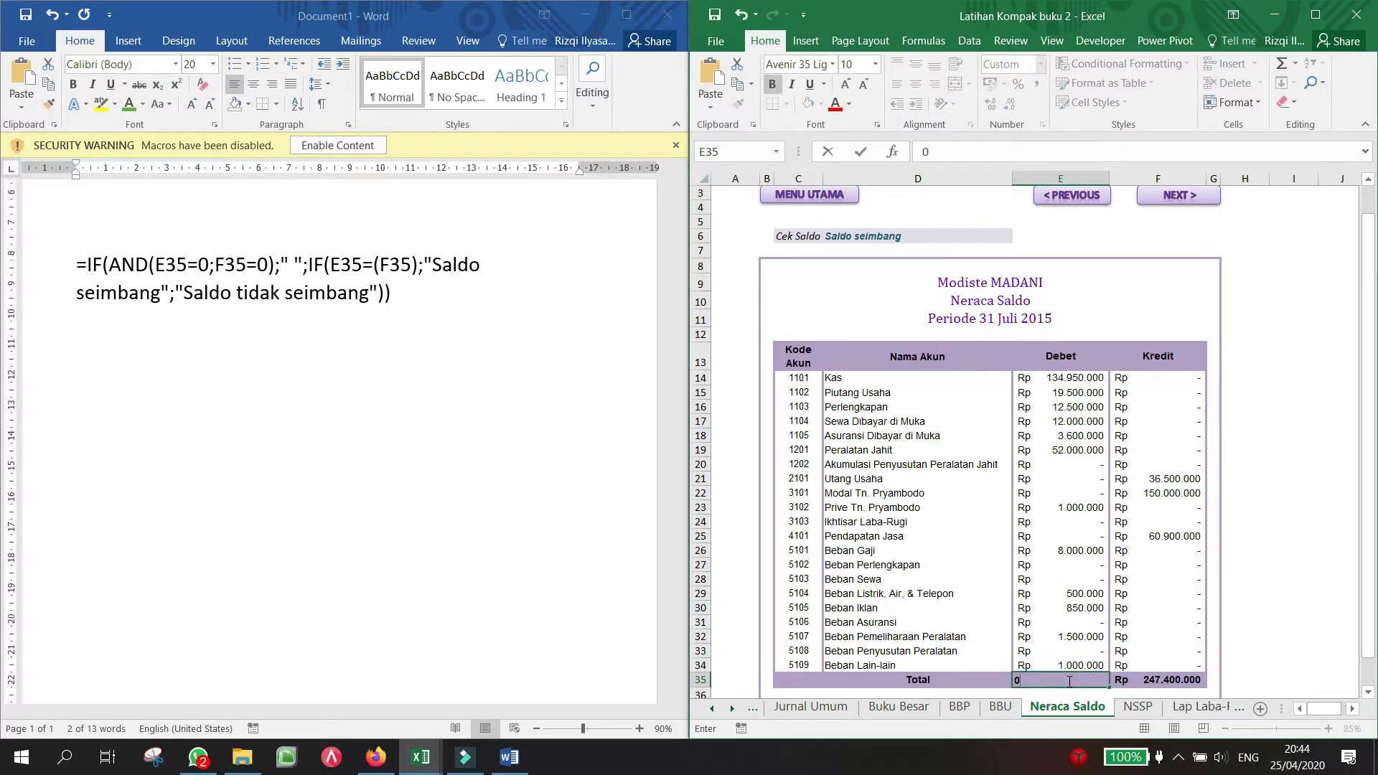
key(Tab)
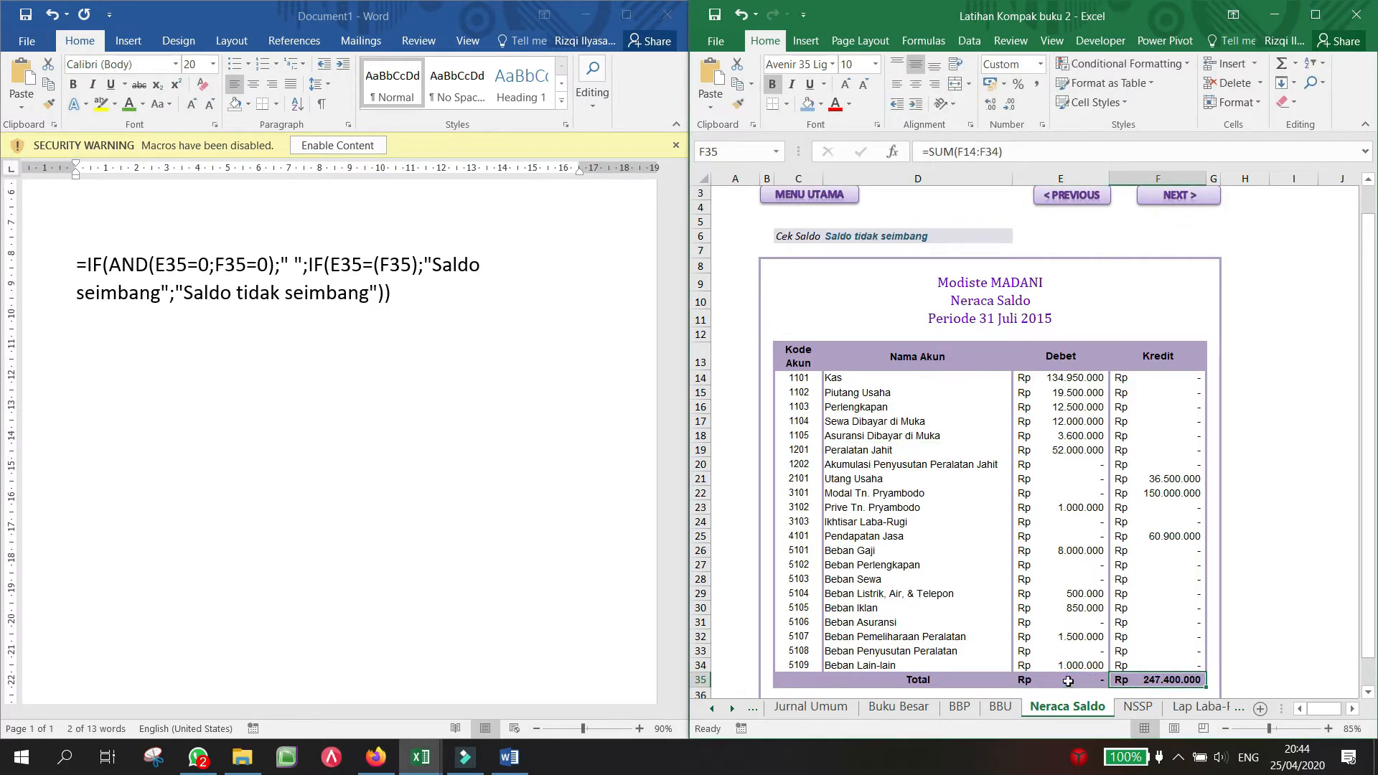
text(0)
key(Return)
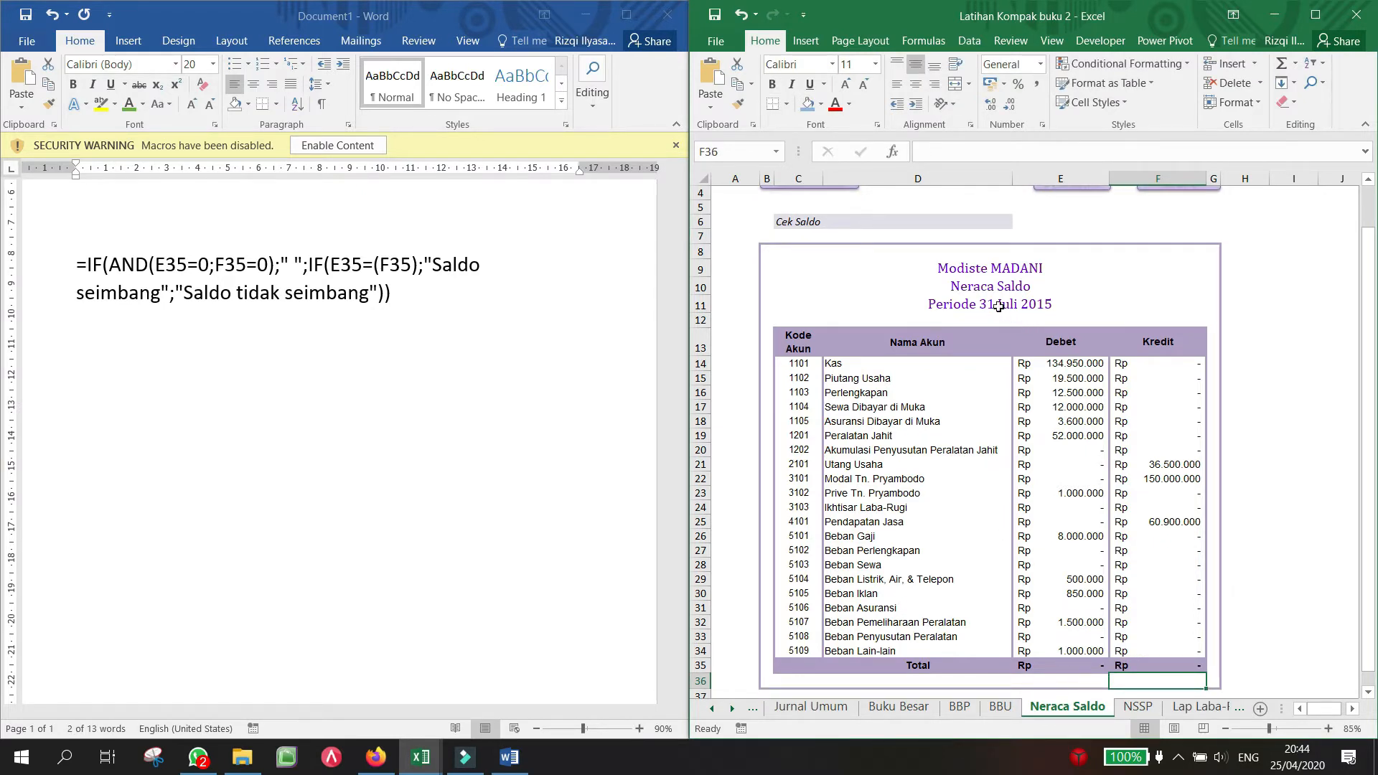
click(910, 222)
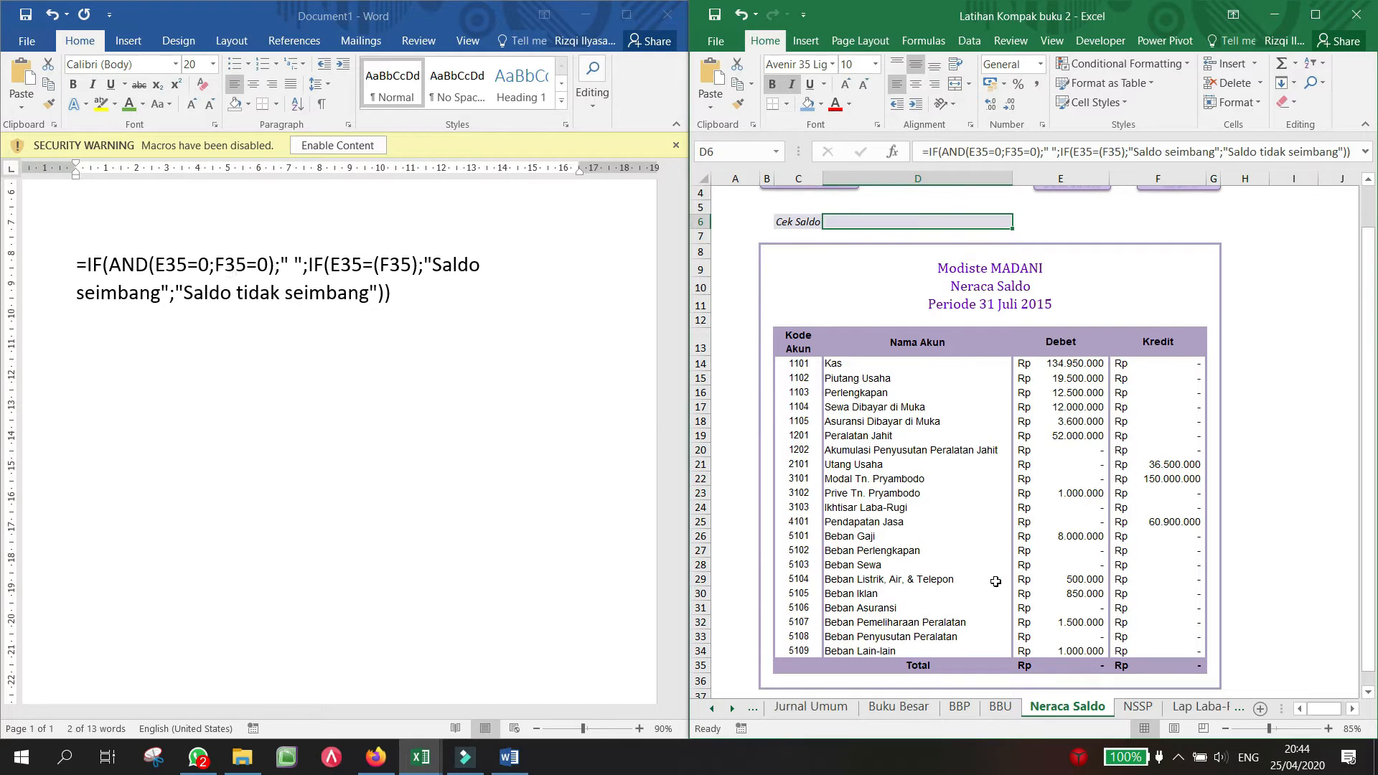
Step: Undo both zero entries in the Debet and Kredit totals of row 35
key(ctrl+z)
key(ctrl+z)
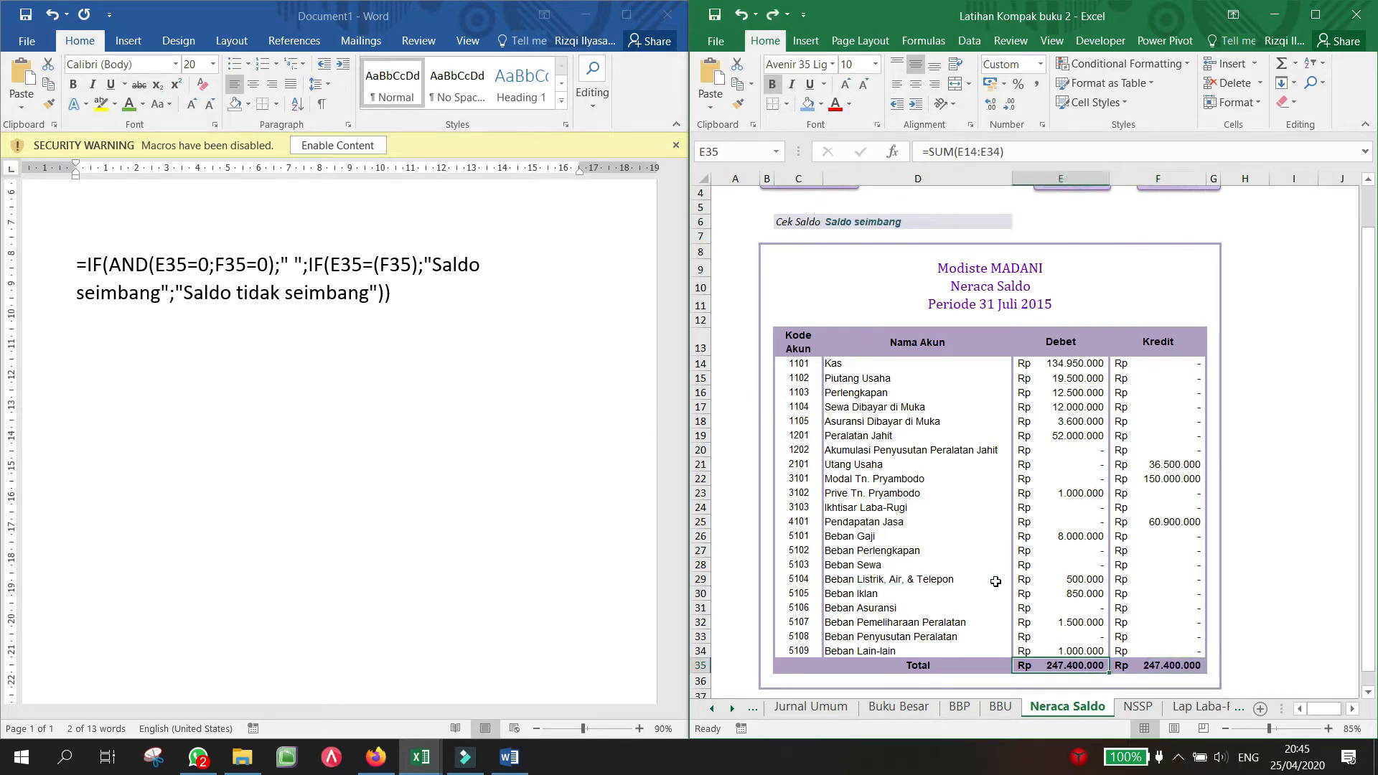
click(973, 590)
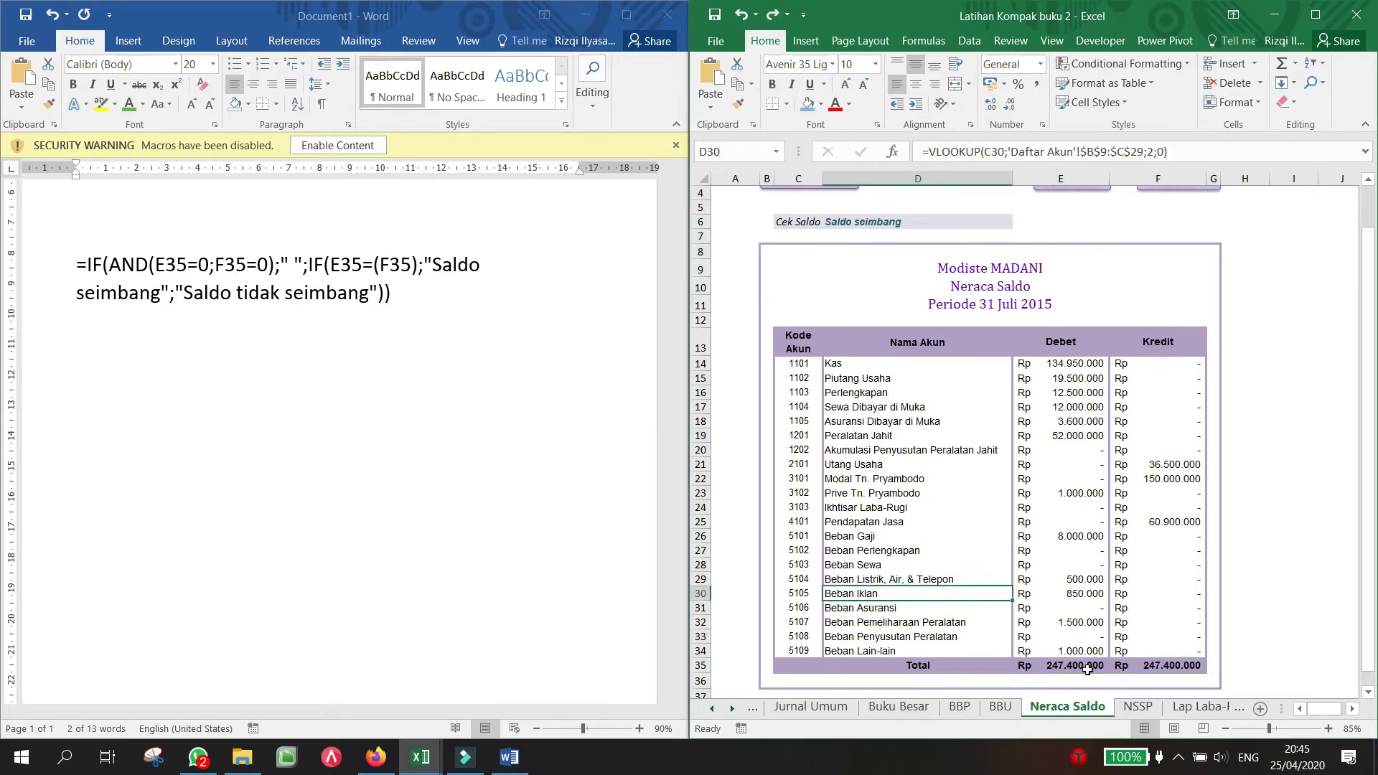
Step: Examine the nested IF comparison E35=(F35) and its "Saldo seimbang" and "Saldo tidak seimbang" outcomes in the Word copy
click(330, 271)
drag(331, 270, 412, 269)
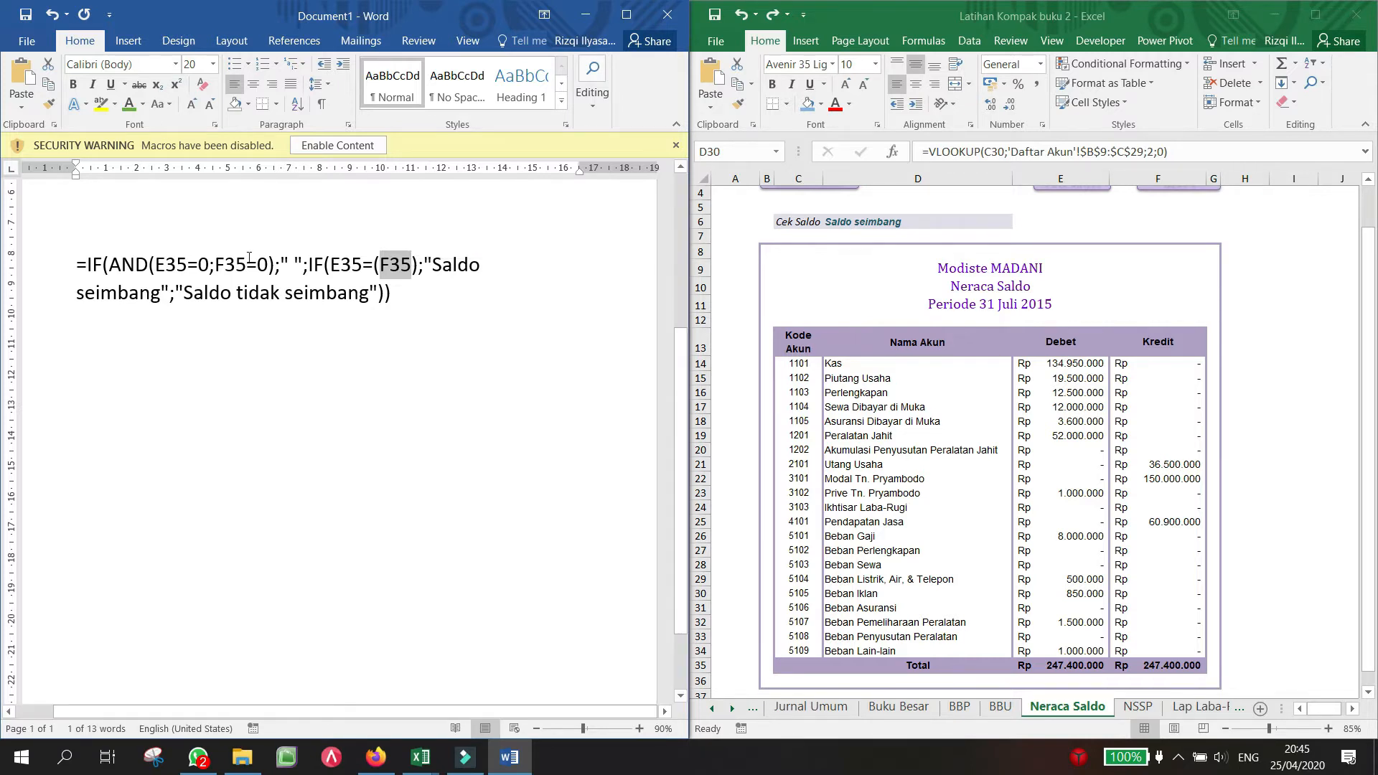
drag(264, 268, 196, 270)
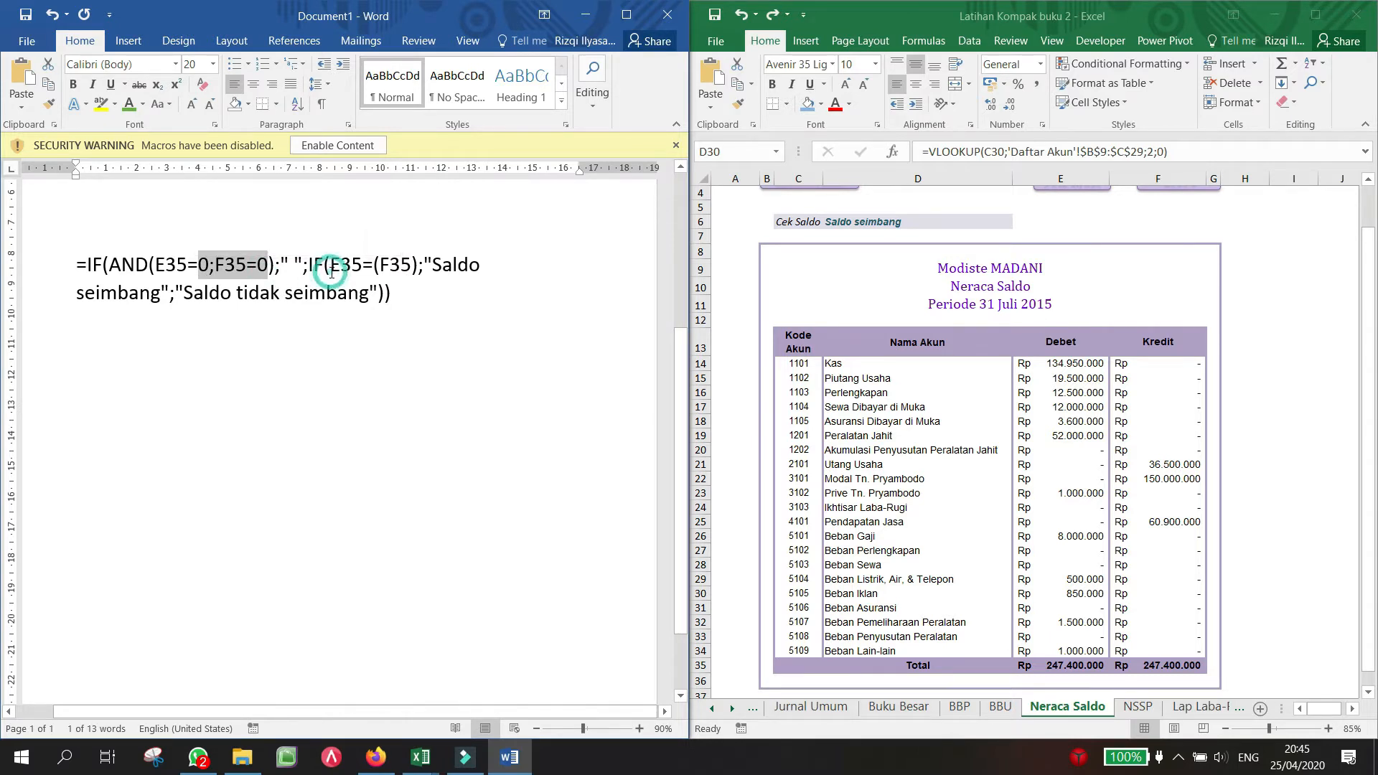
drag(330, 271, 393, 274)
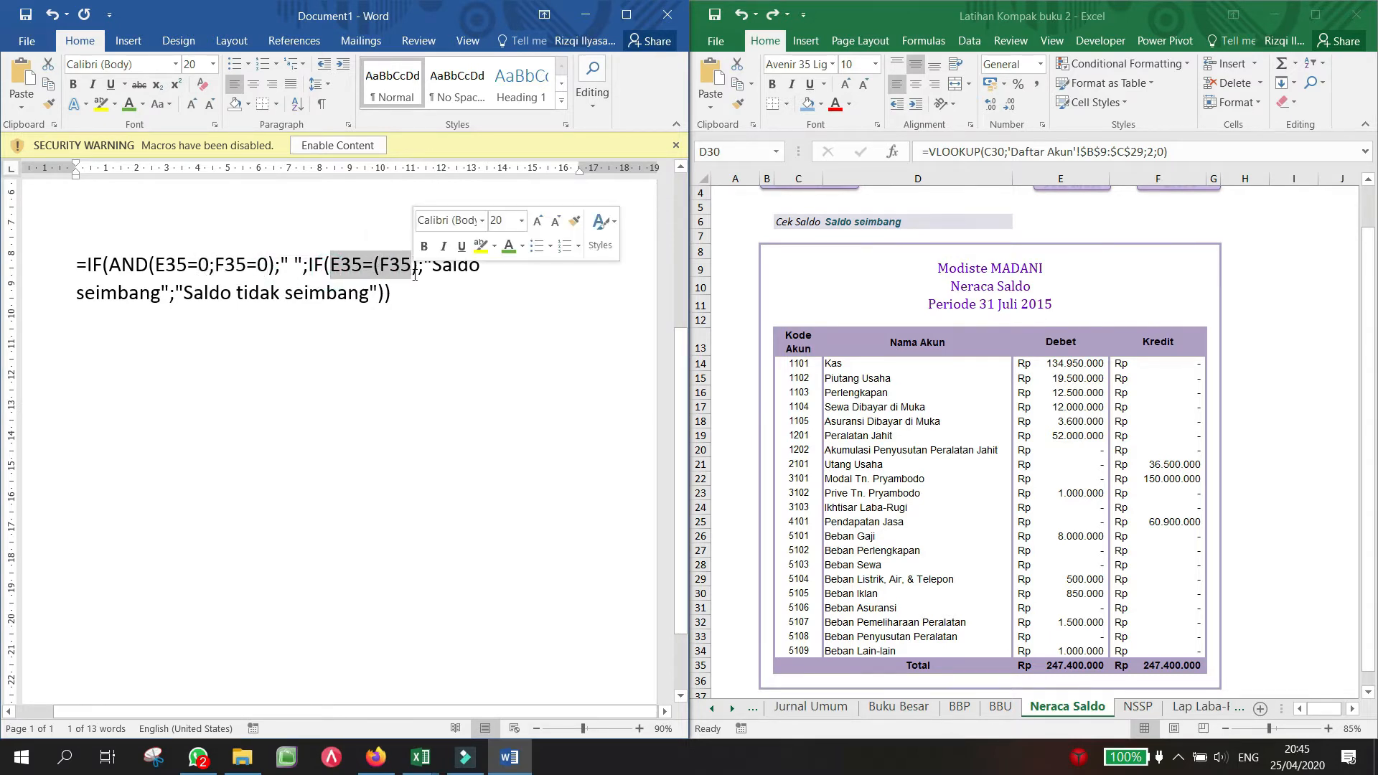
click(451, 283)
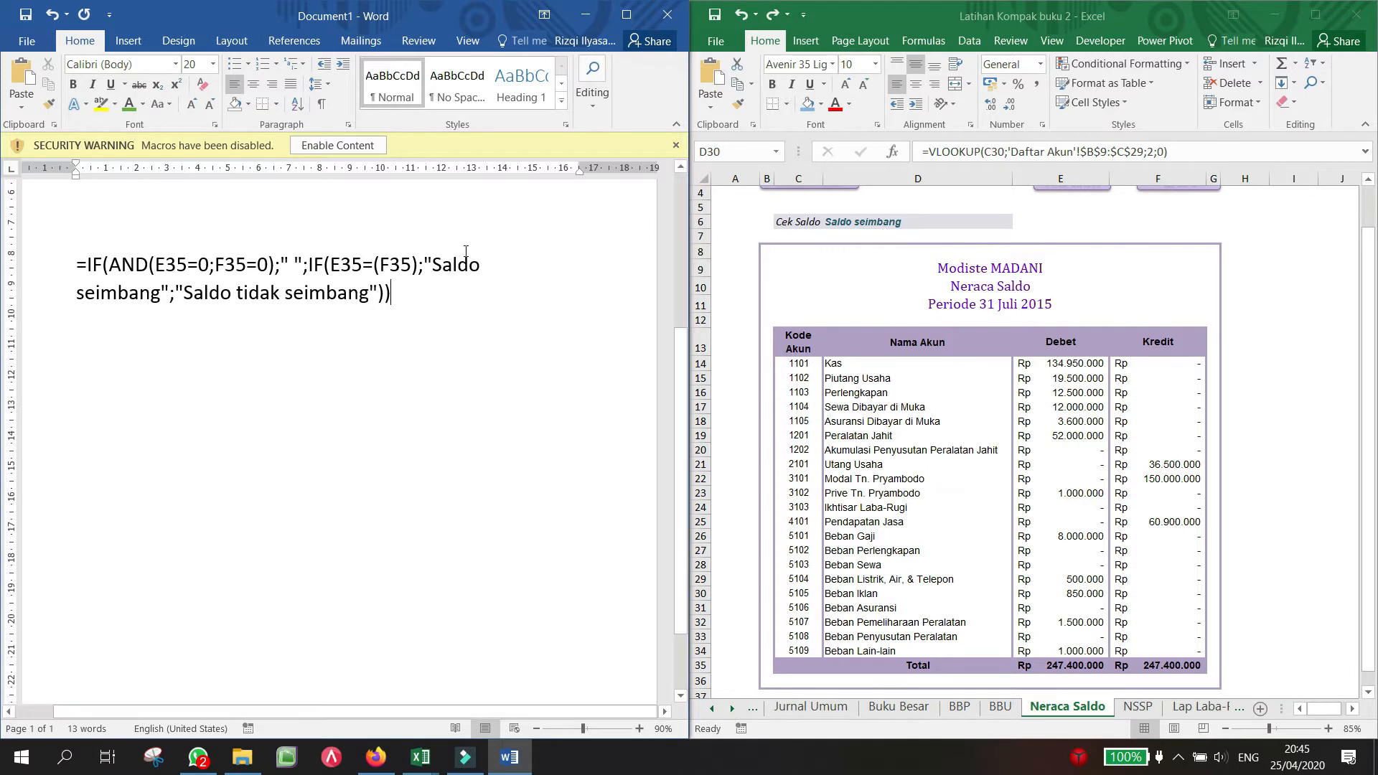
drag(431, 271, 170, 295)
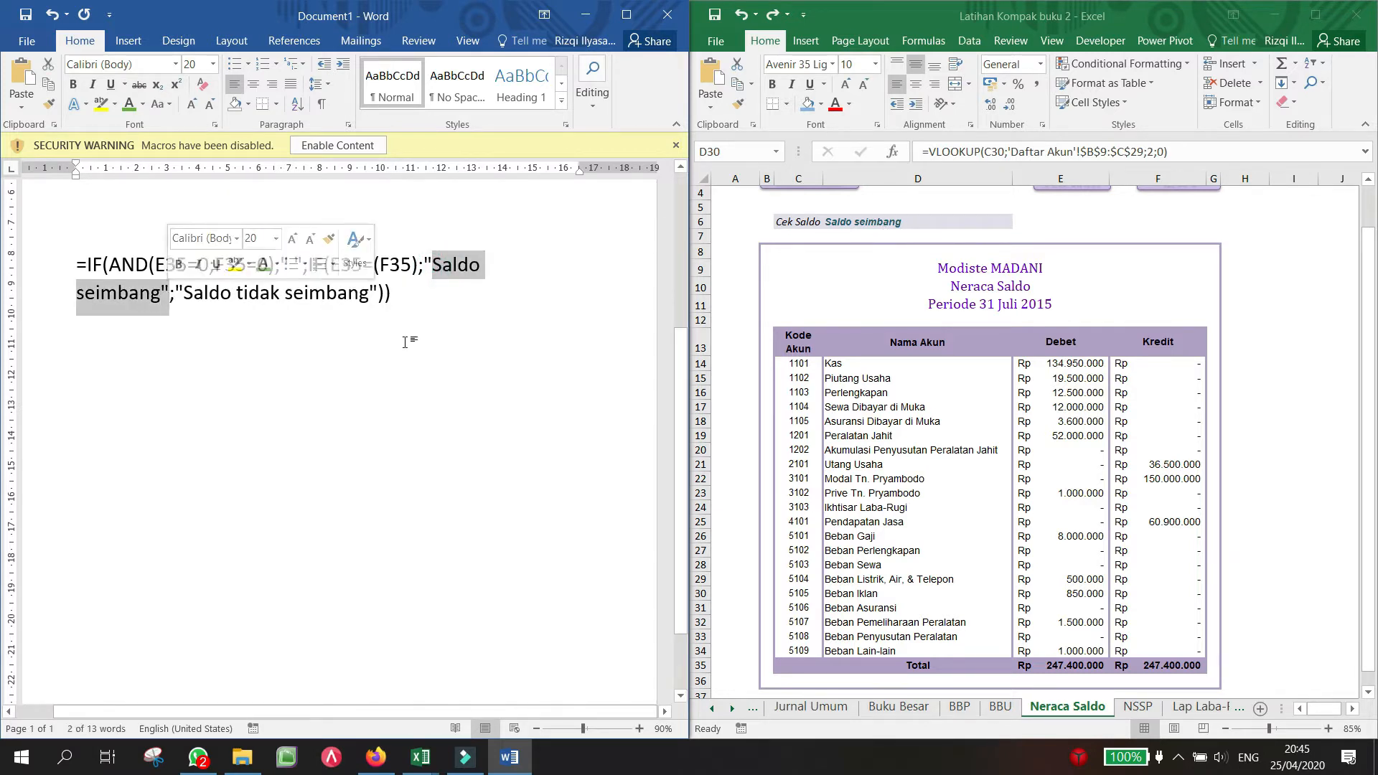
click(492, 351)
drag(331, 269, 478, 267)
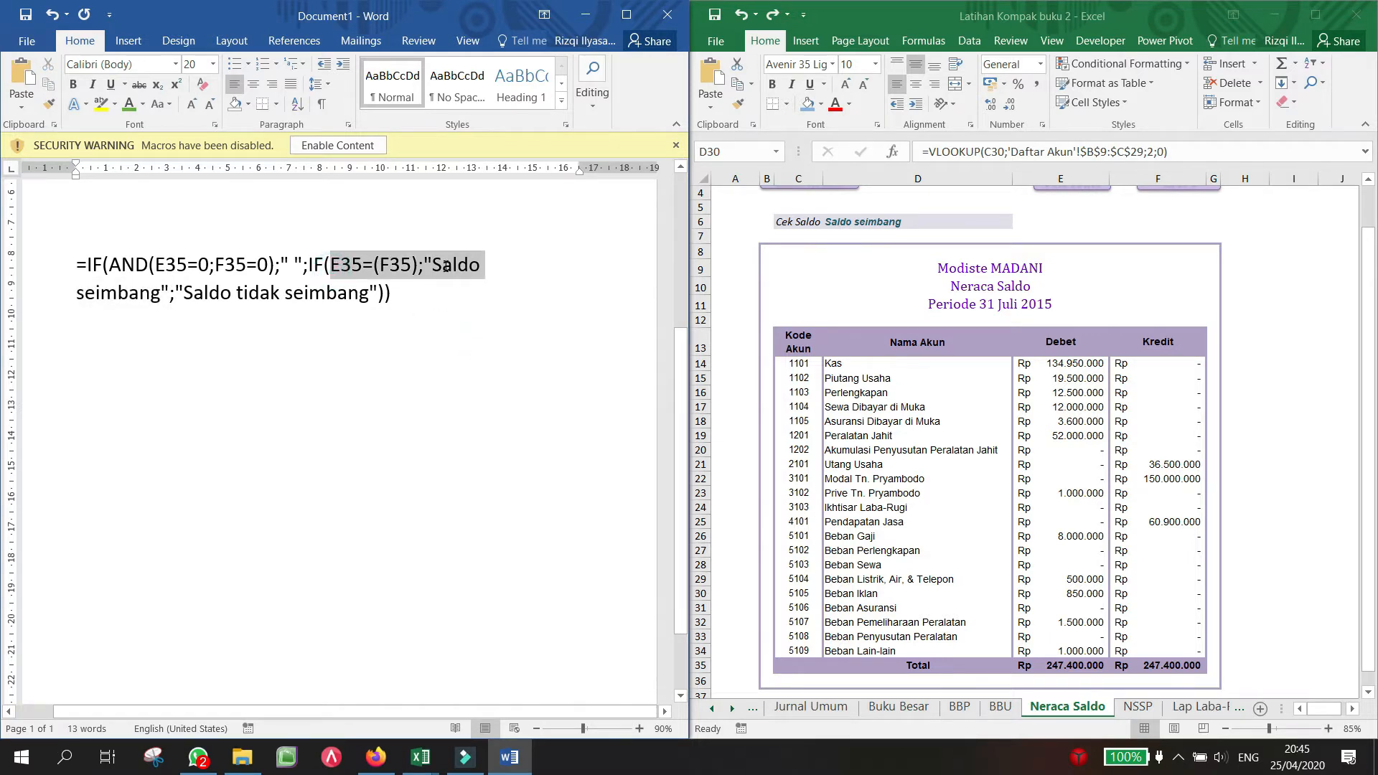
drag(185, 294, 336, 302)
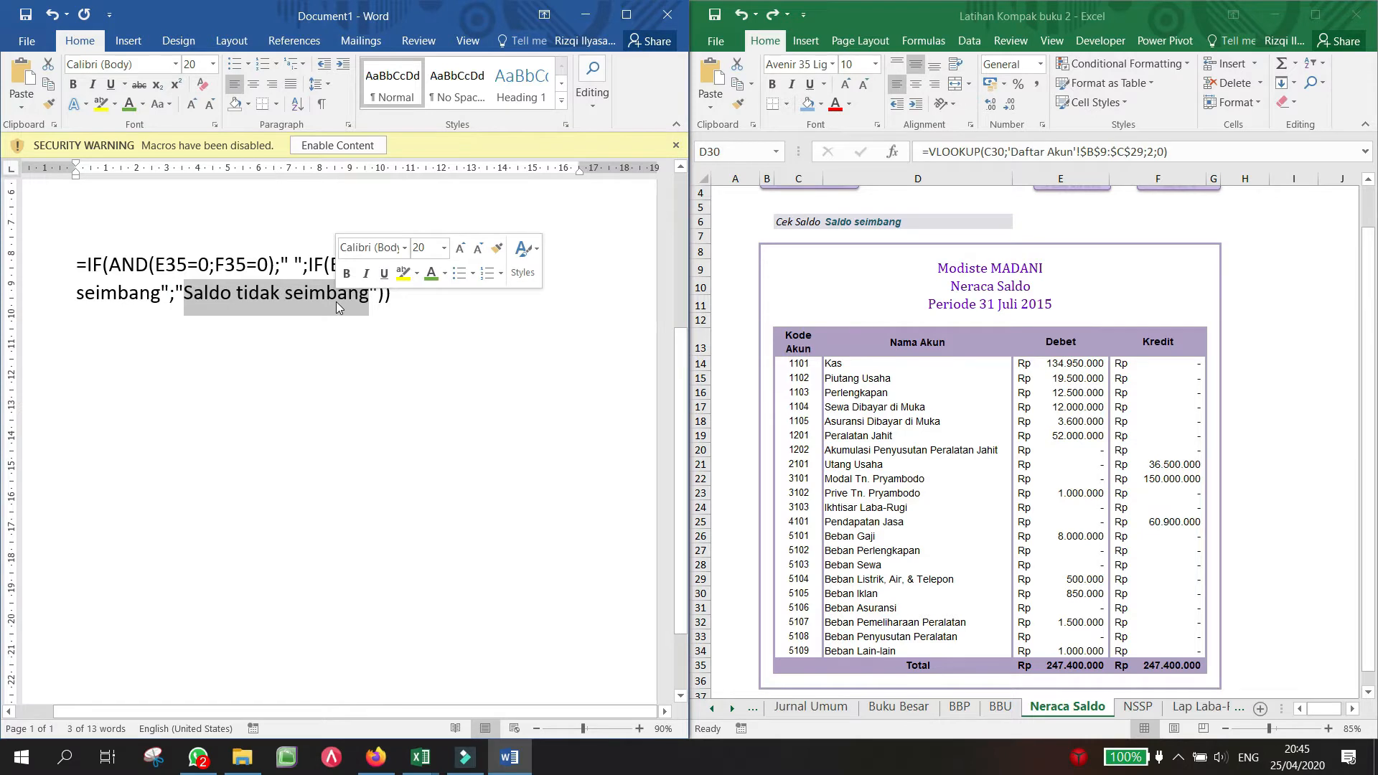
click(497, 388)
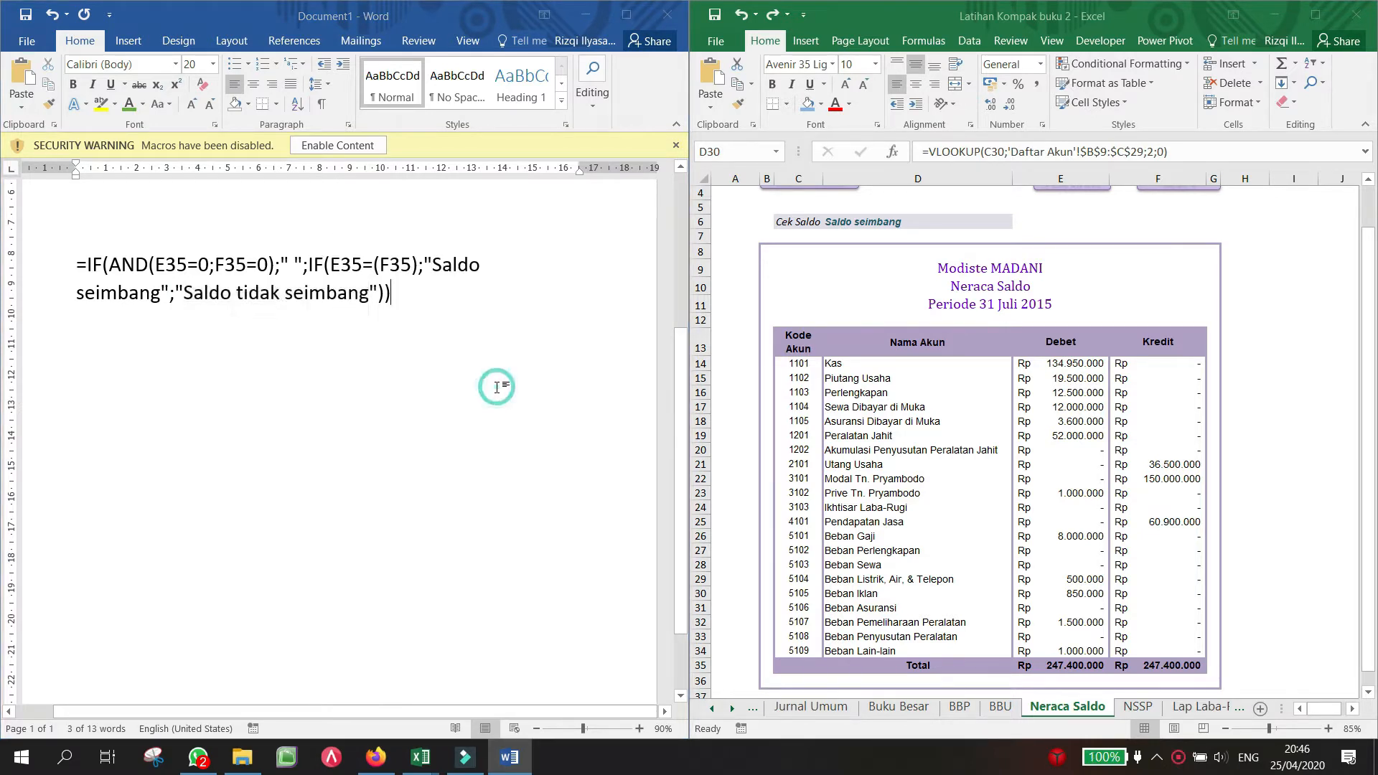
drag(331, 265, 361, 264)
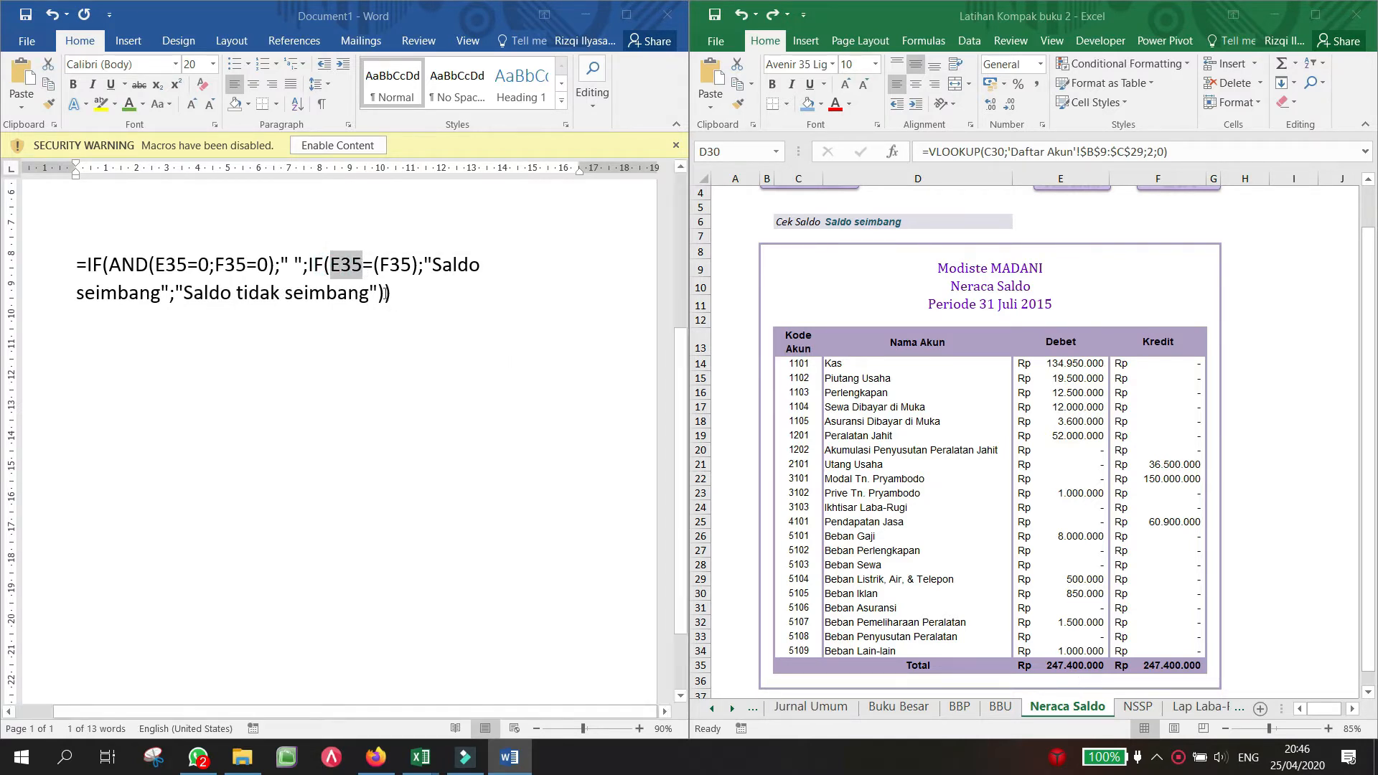
Step: Examine the F35 reference and the "Saldo tidak seimbang" outcome at the end of the formula in Word
drag(378, 265, 409, 268)
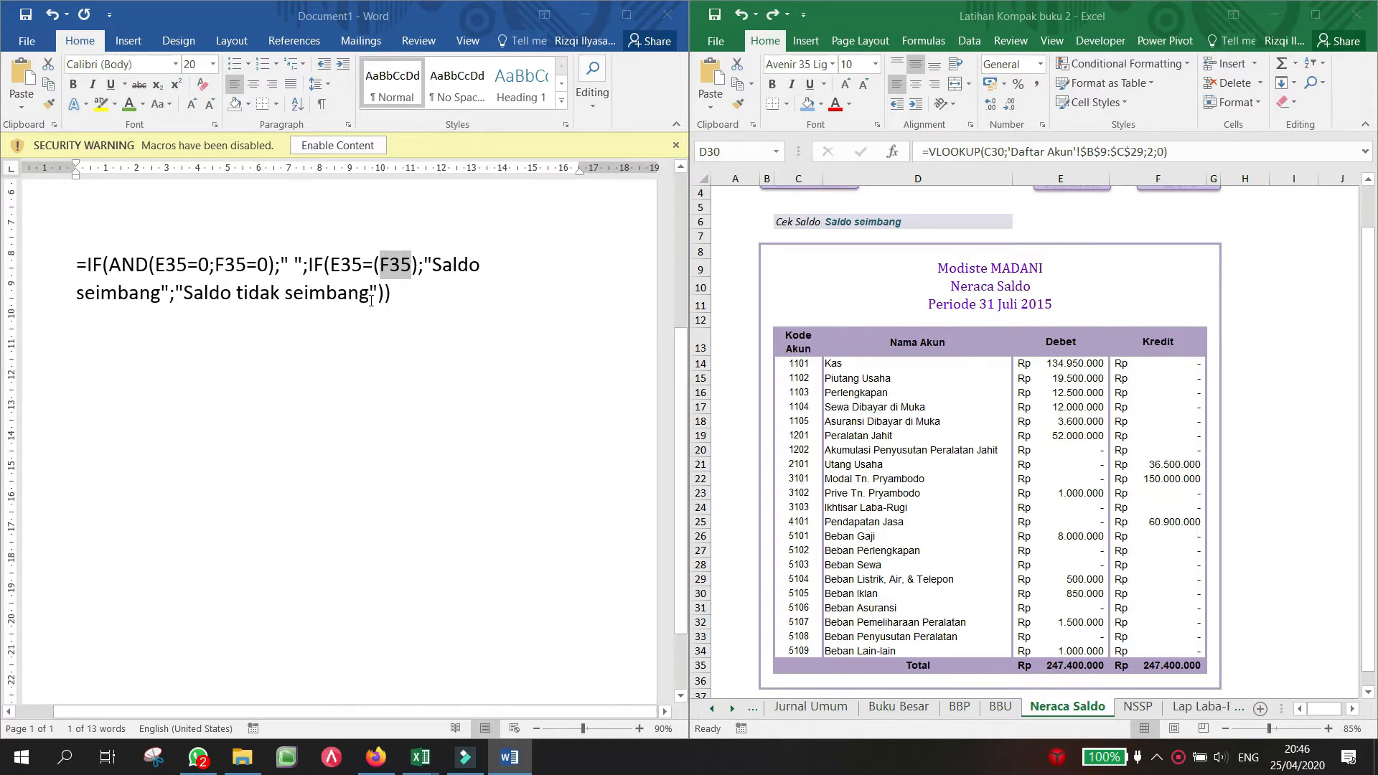
drag(369, 300, 198, 300)
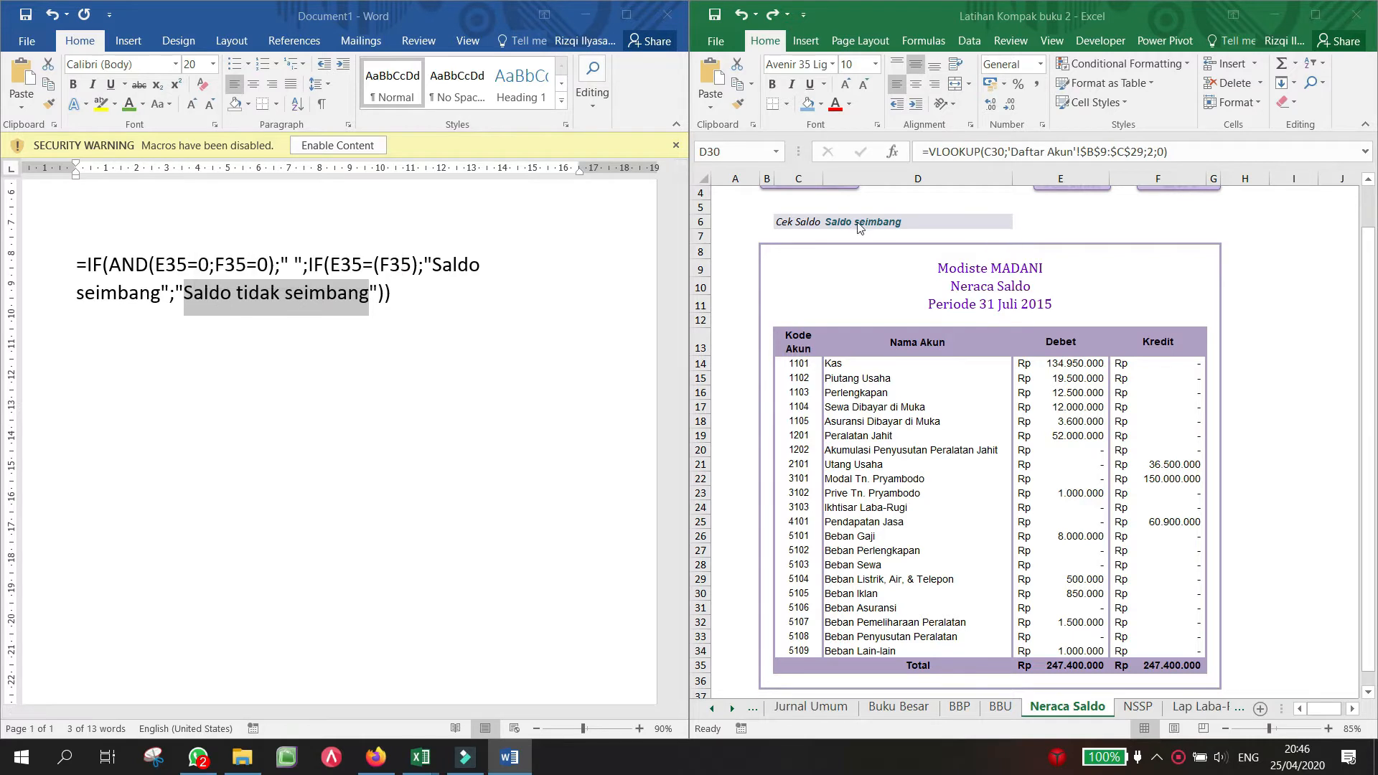
click(533, 485)
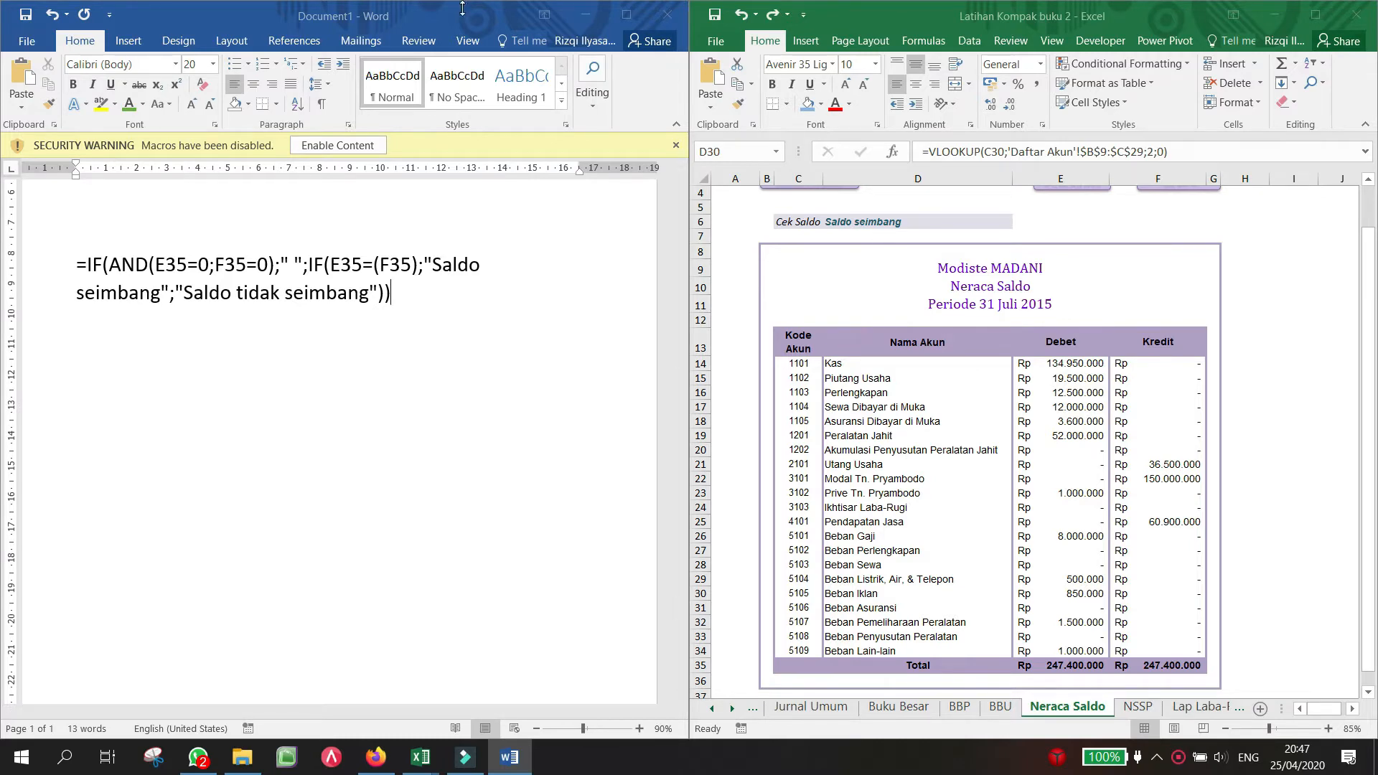
Step: Switch to the Bahan Tutorial workbook in Excel and enter =IF(AND(E35=0;F35=0);" ";IF(E35=(F35);"Saldo seimbang";"Saldo tidak seimbang")) in D6 beside Cek Saldo
click(575, 14)
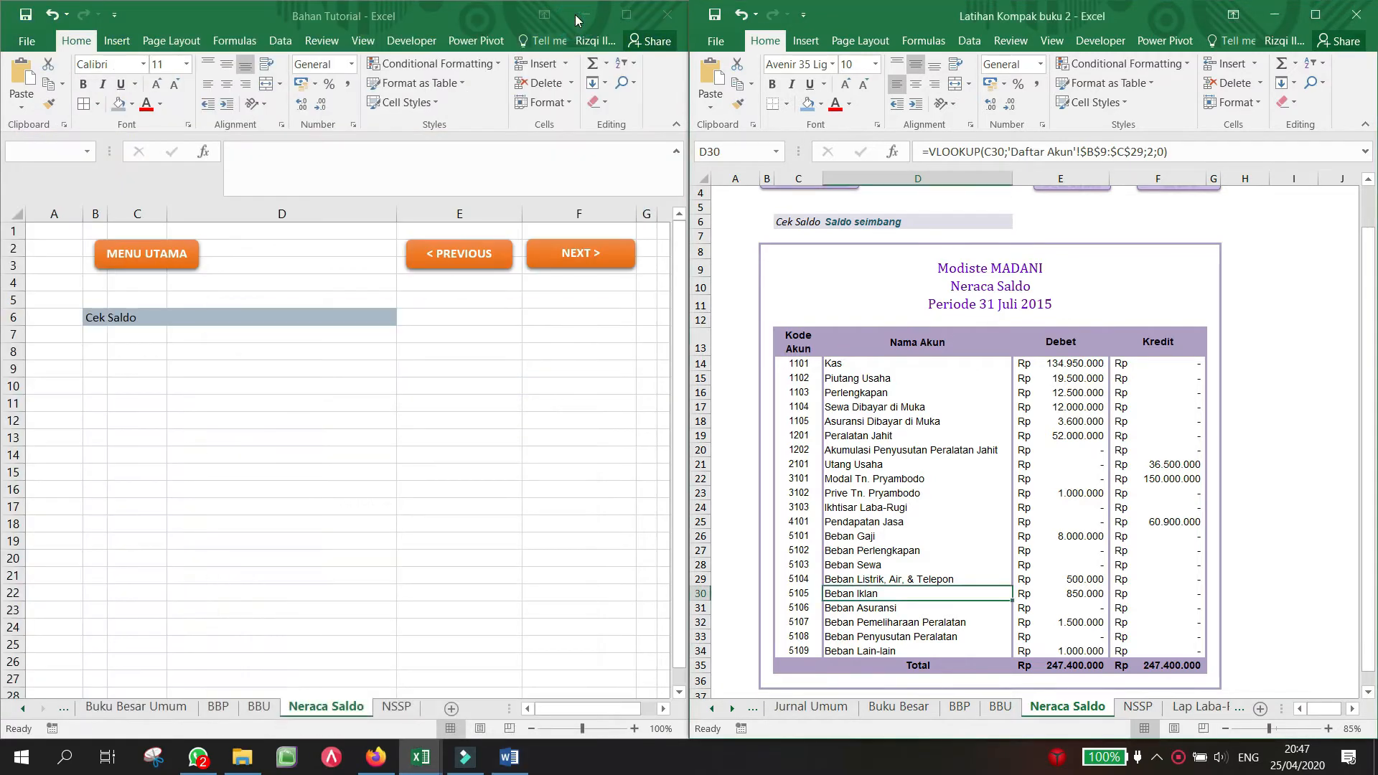
click(227, 189)
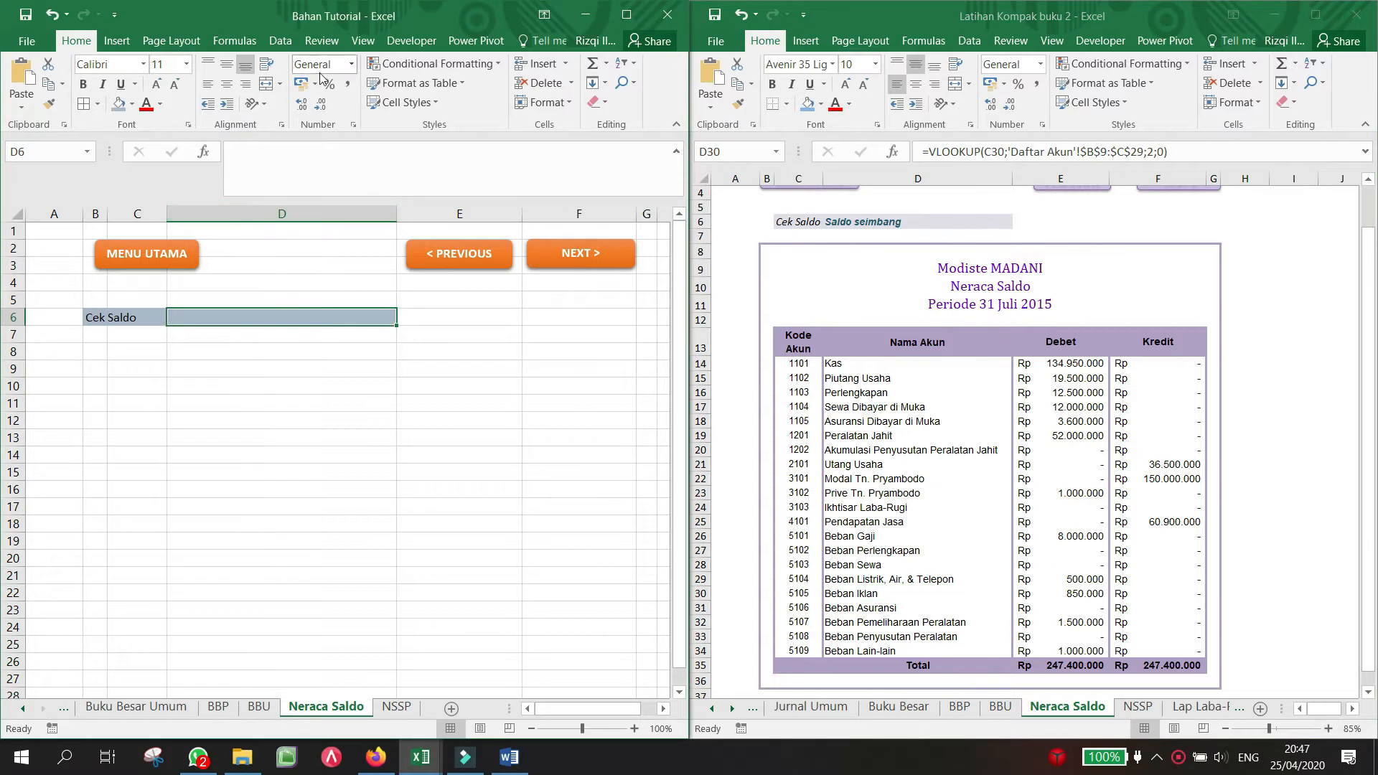
click(267, 159)
text(=IF(AND(E35=0;F35=0);" ";IF(E35=(F35);"Saldo seimbang";"Saldo tidak seimbang")))
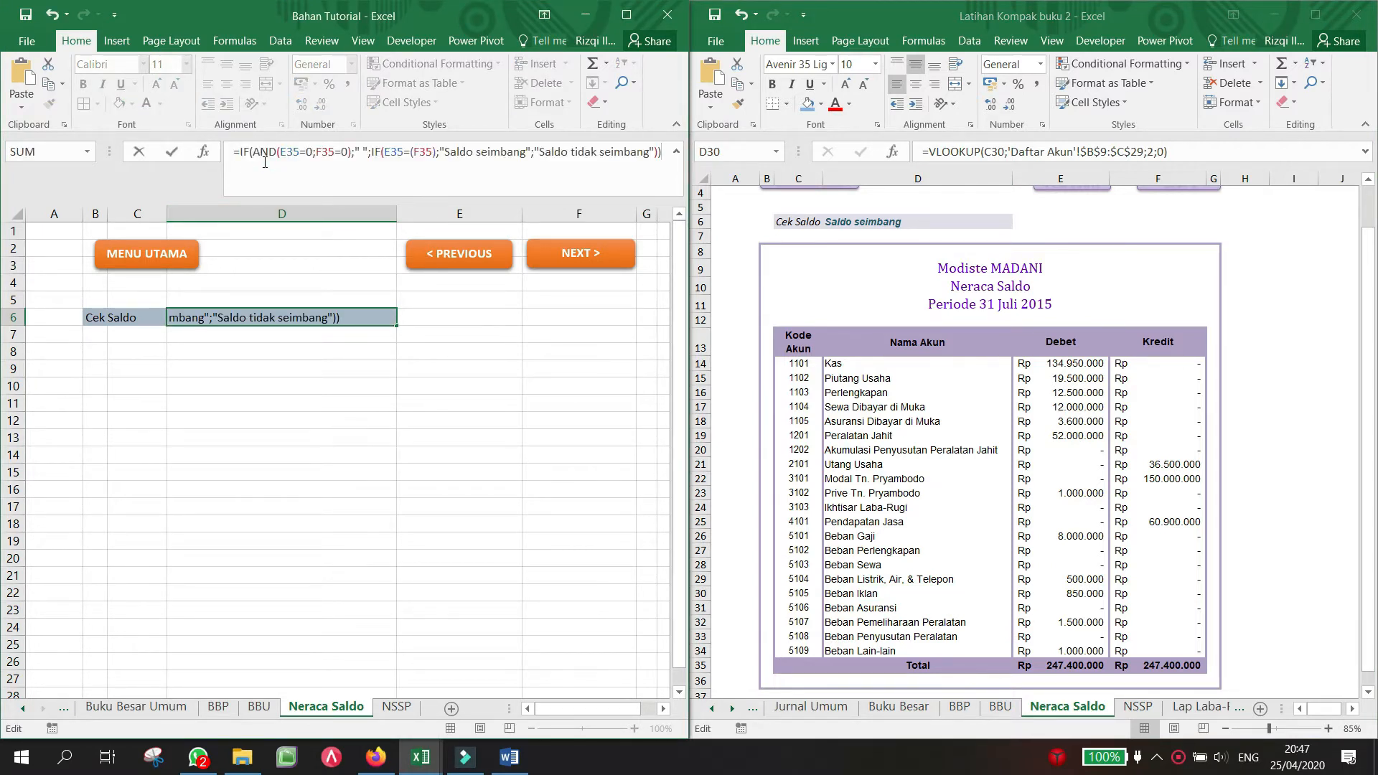
key(Return)
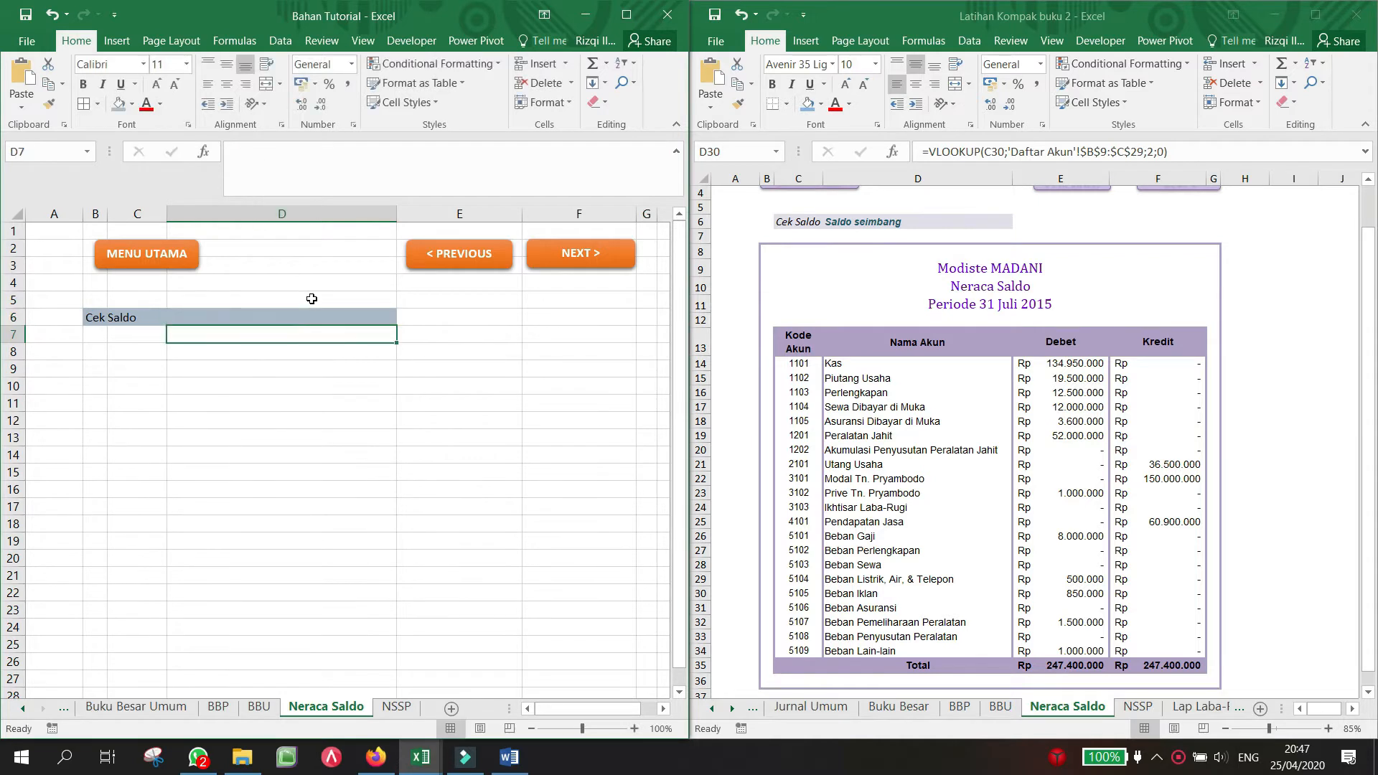
click(286, 313)
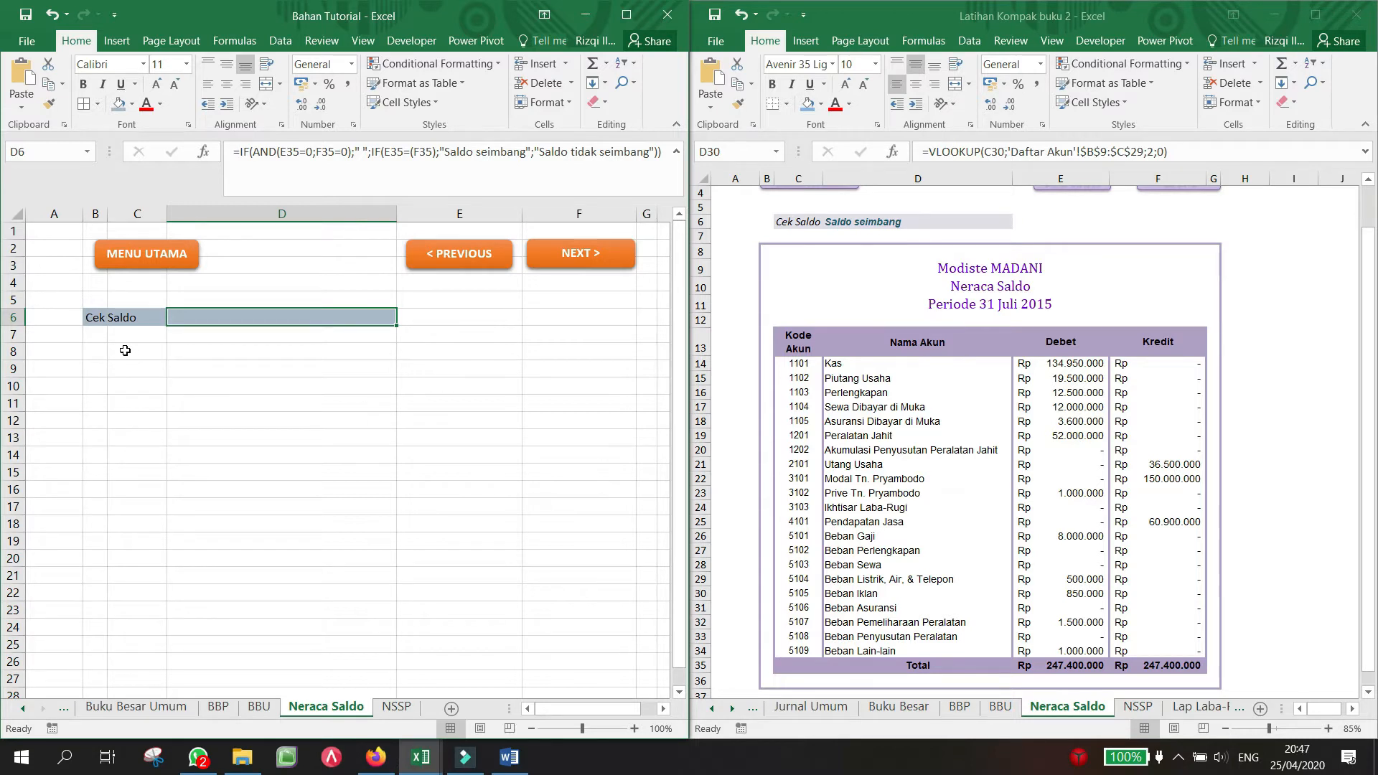
Step: Apply a thick dark blue outline border around the range B8:G36 on the Neraca Saldo sheet
drag(87, 354, 36, 458)
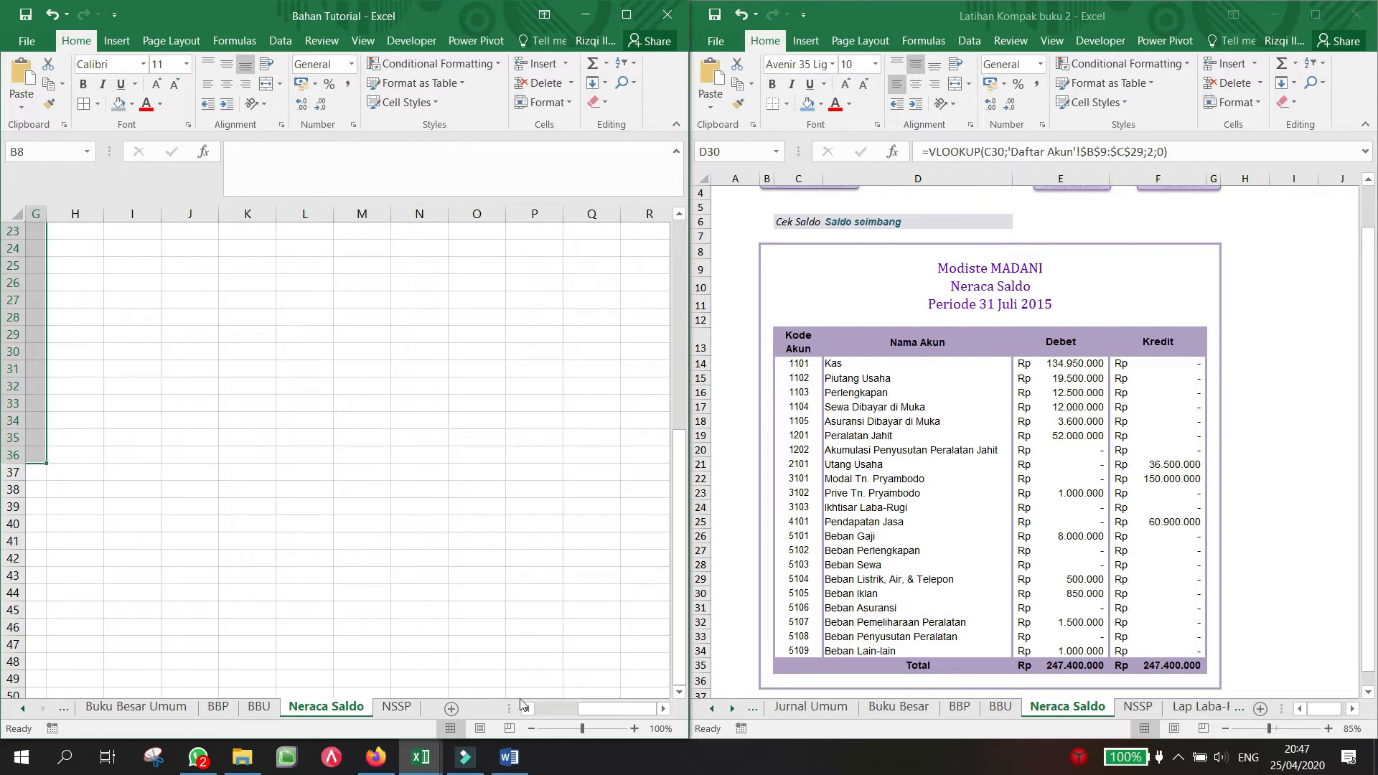
drag(574, 704, 512, 700)
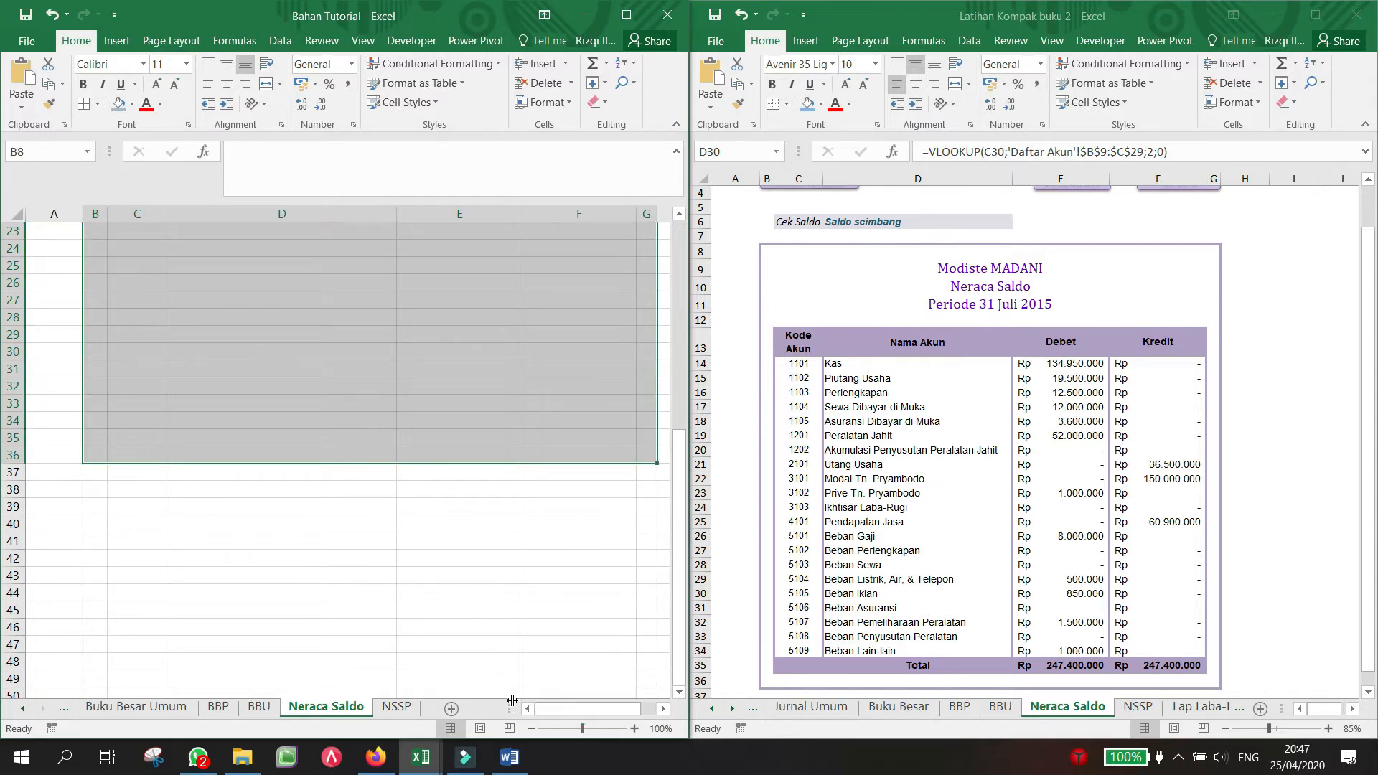
drag(675, 483, 675, 393)
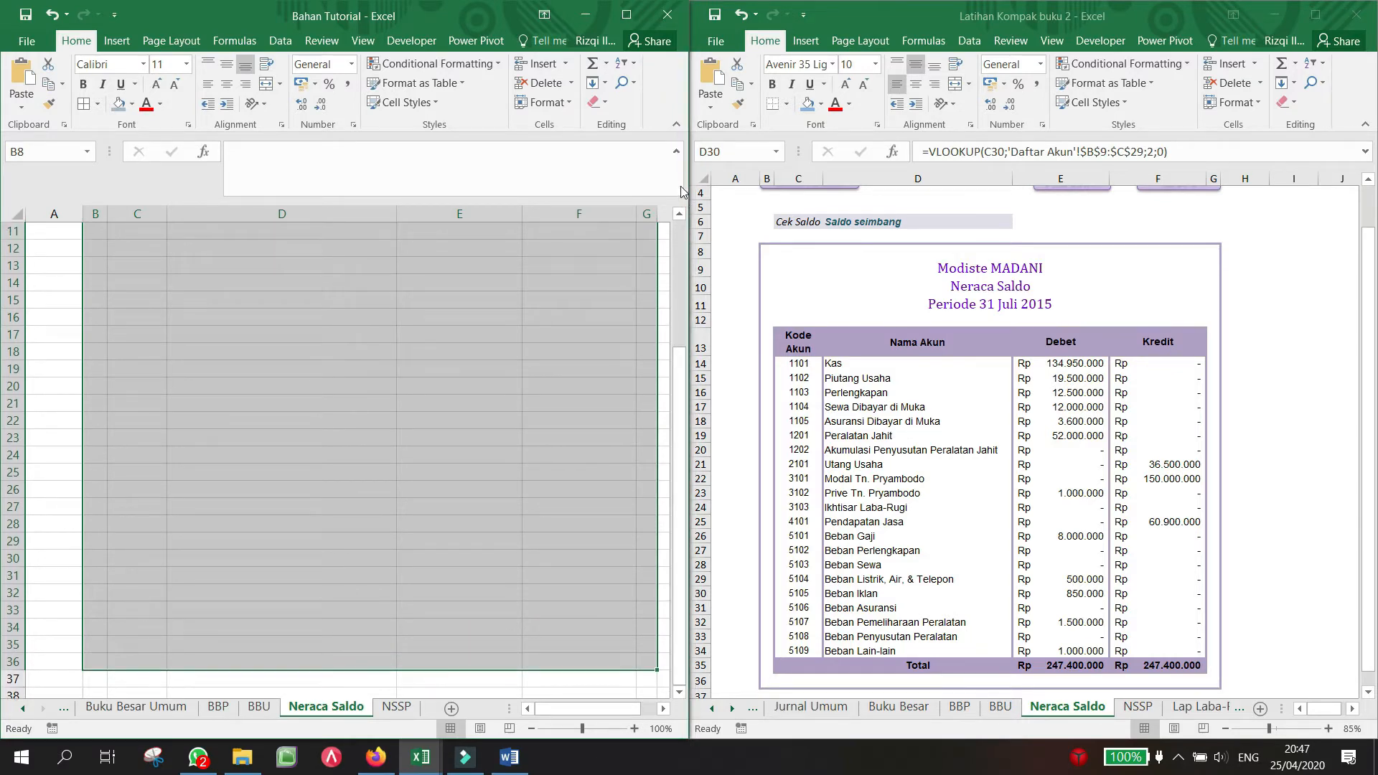
click(676, 152)
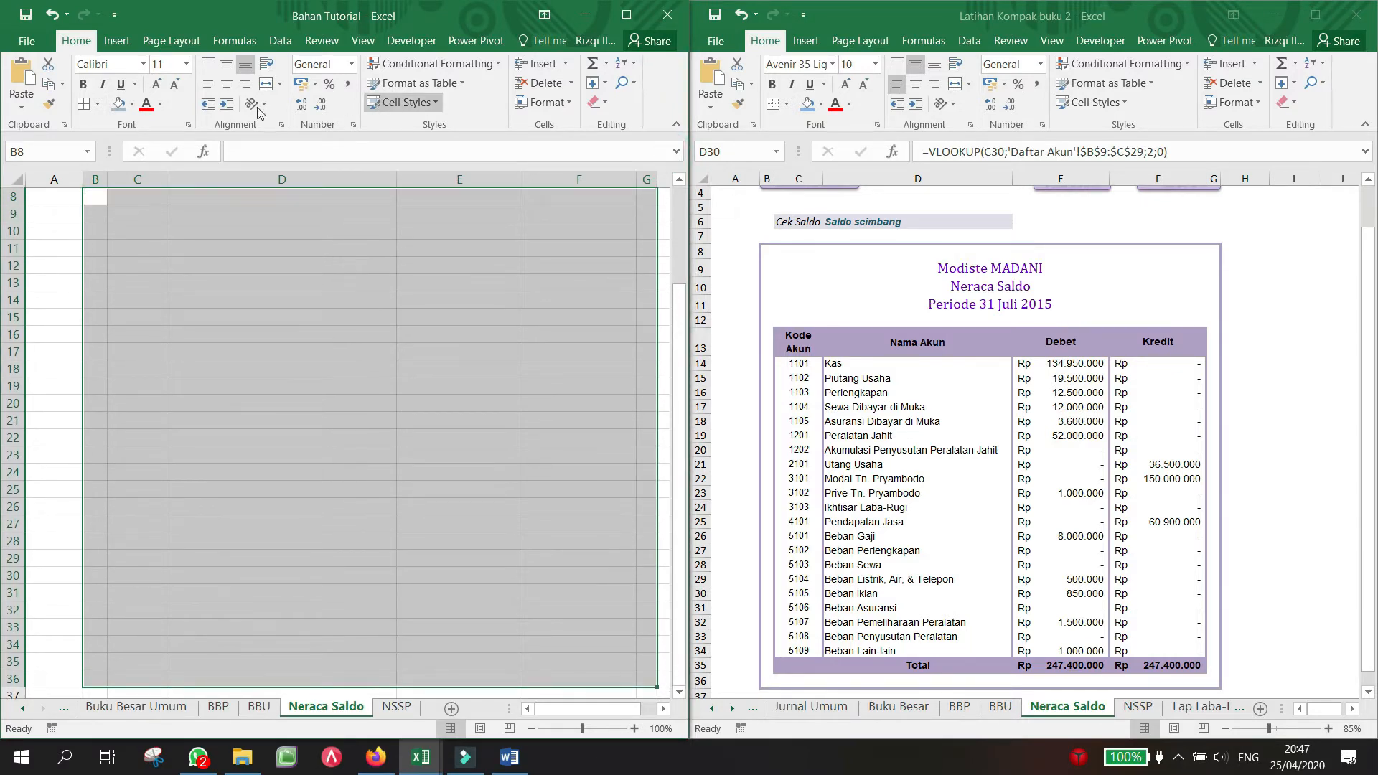
click(98, 106)
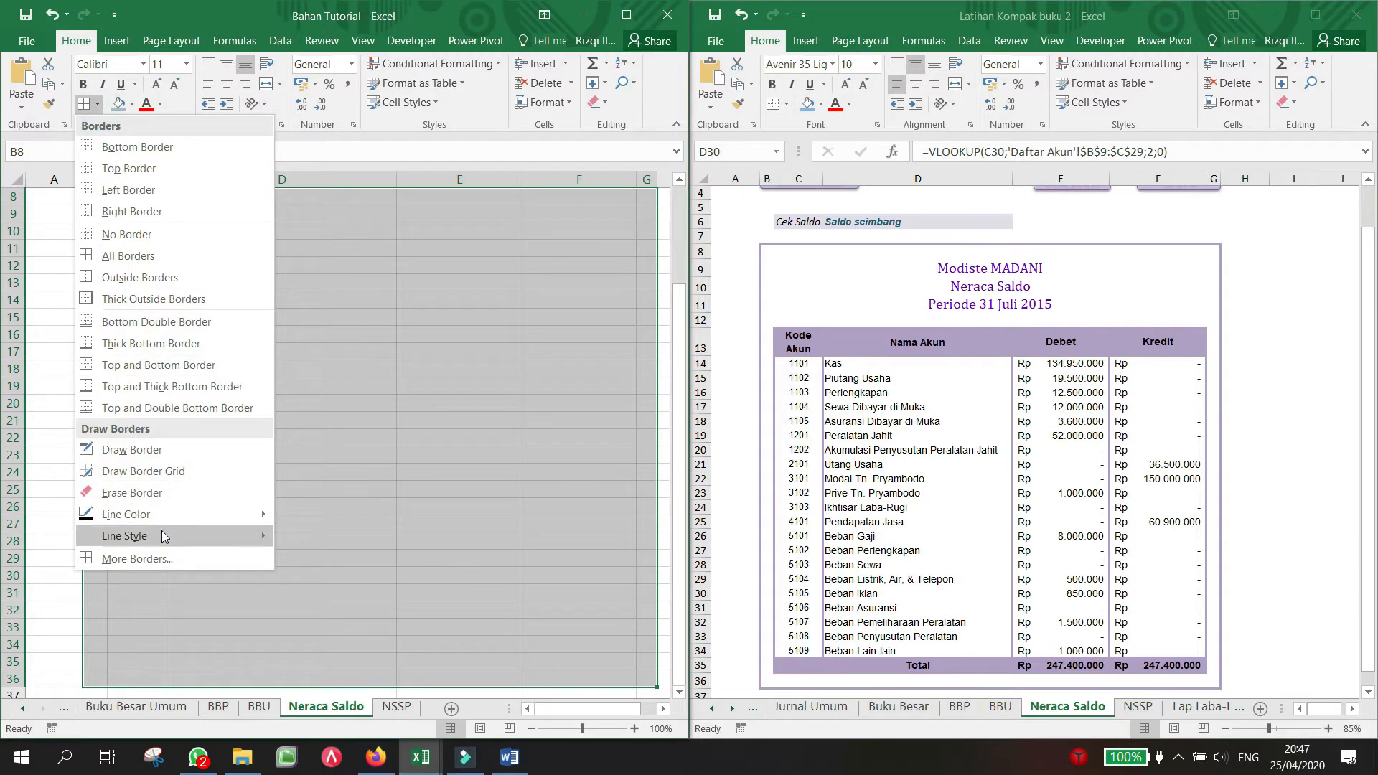
click(157, 563)
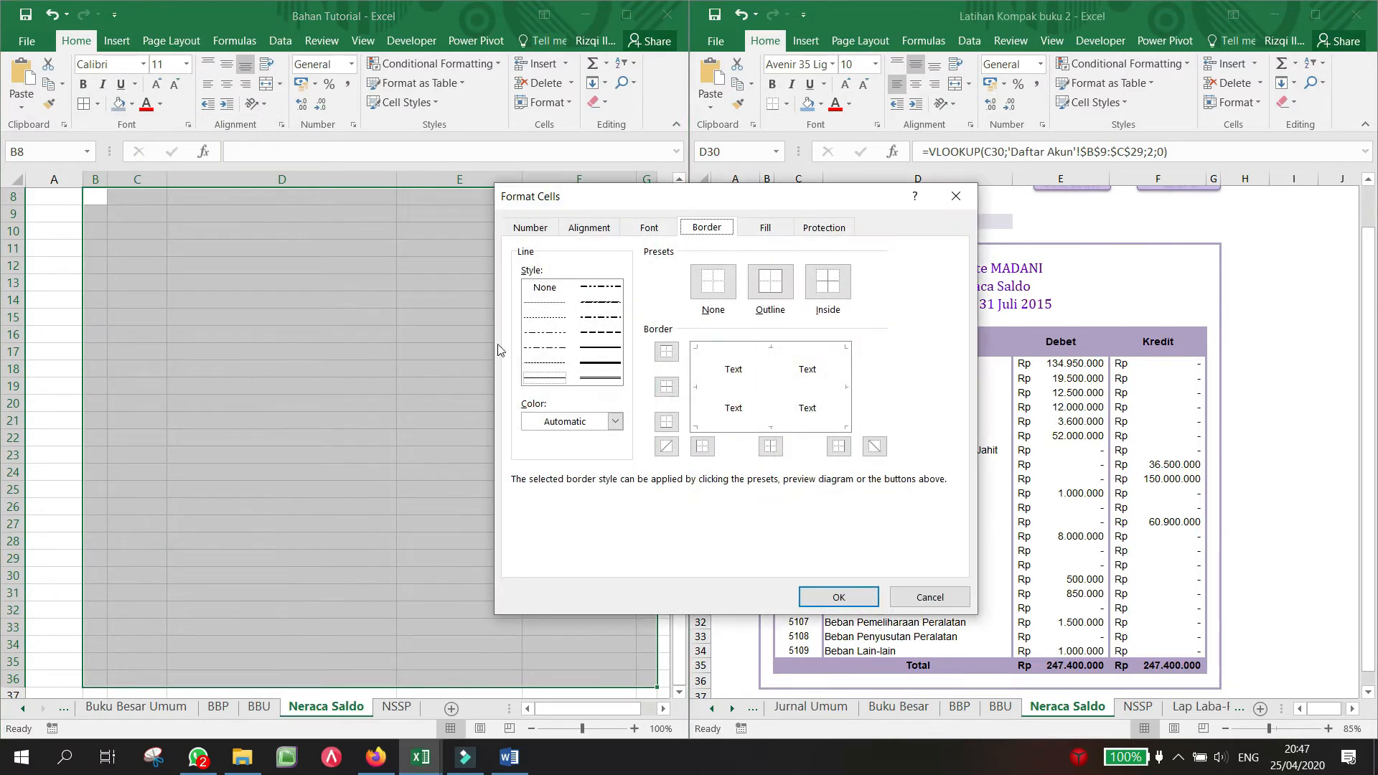
click(600, 362)
click(615, 421)
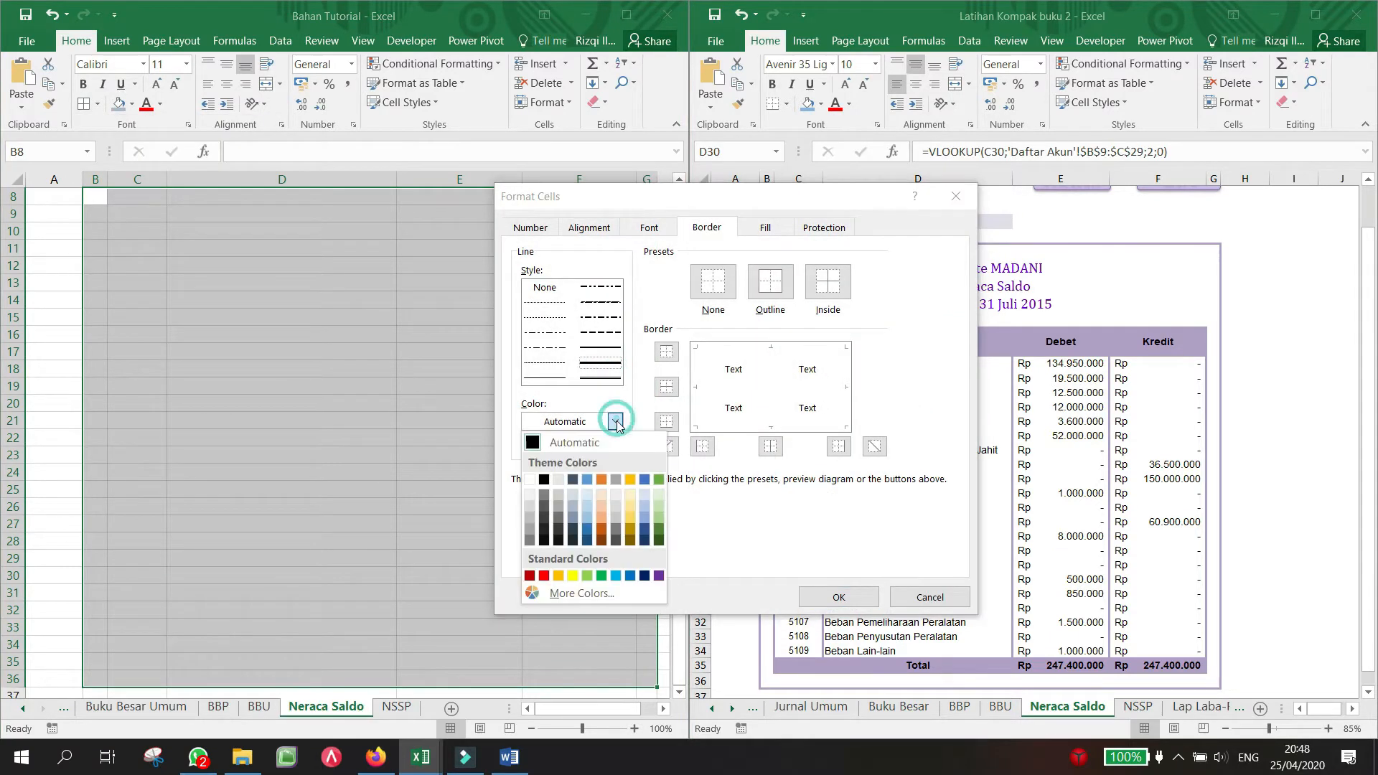
click(587, 533)
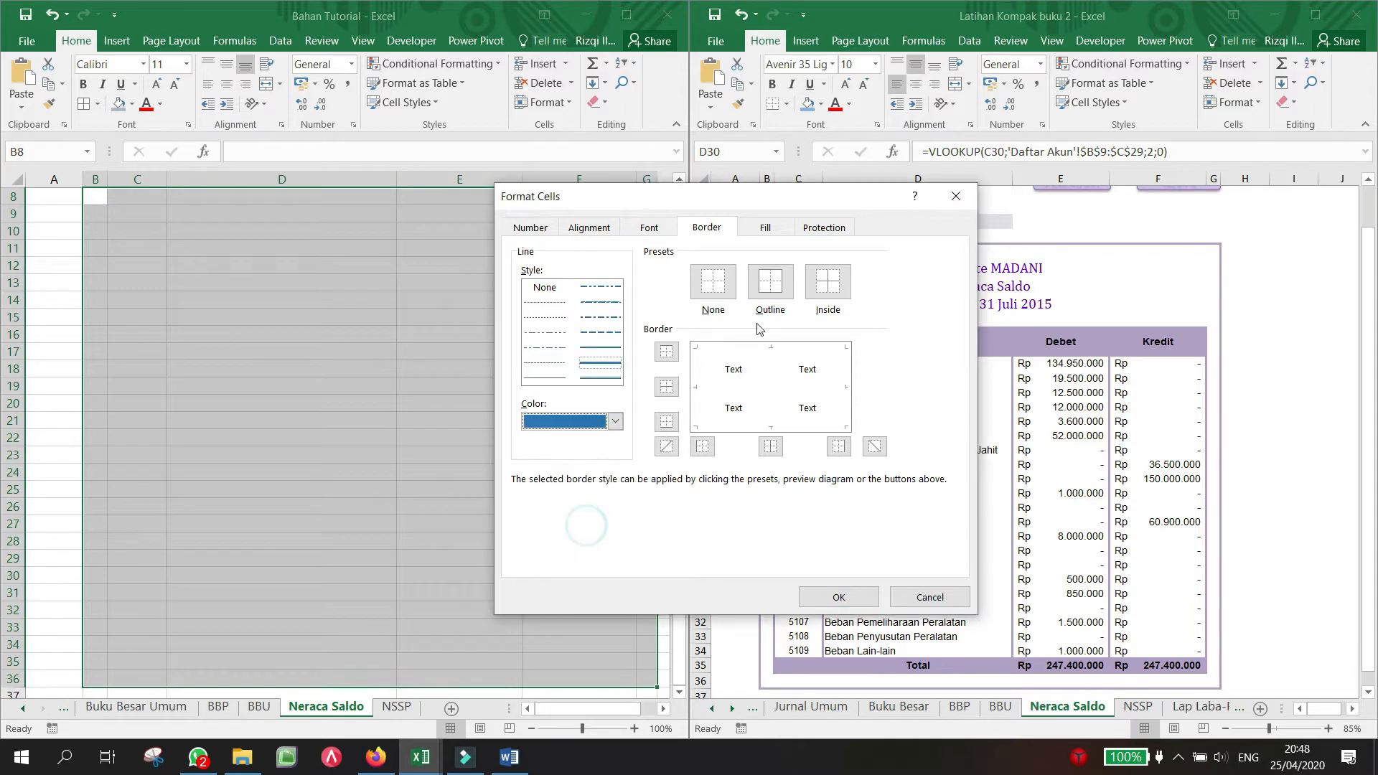
click(770, 287)
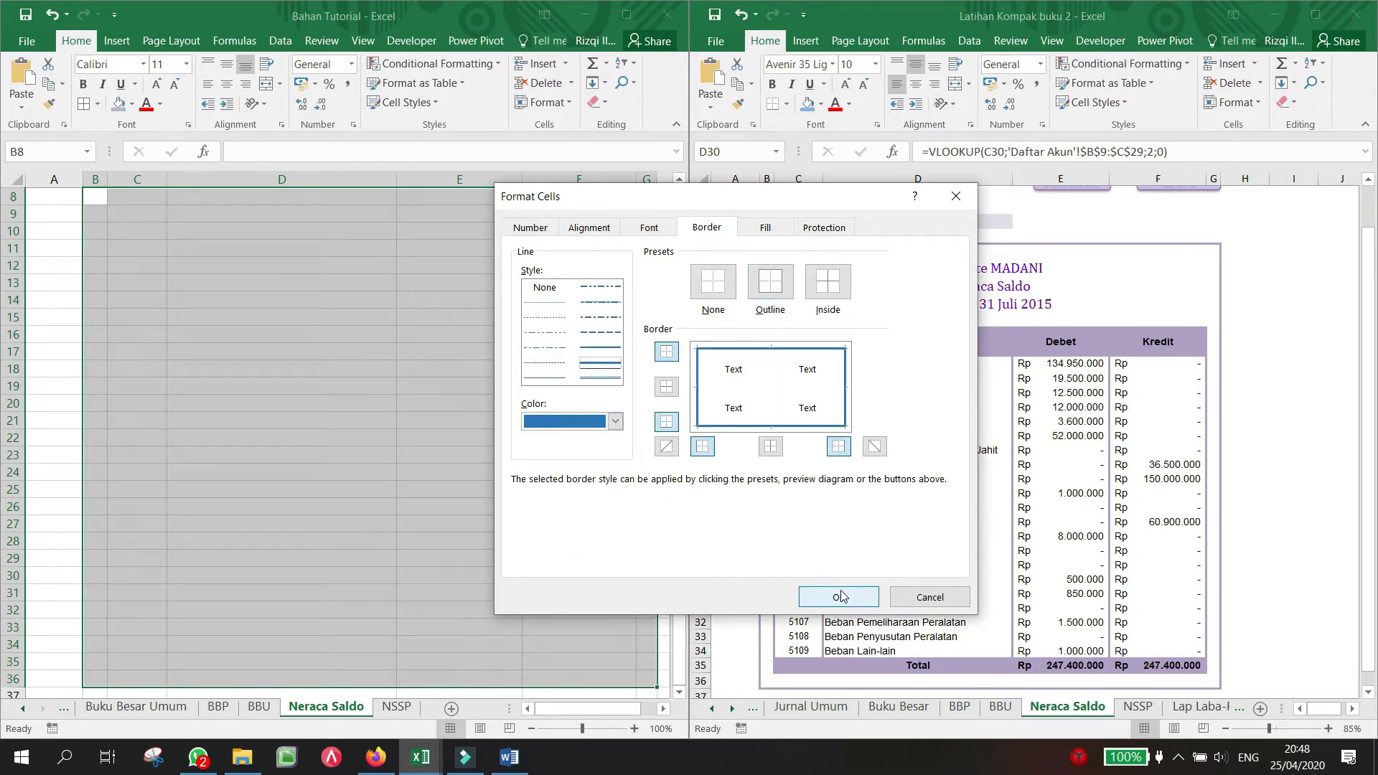
click(841, 597)
click(175, 423)
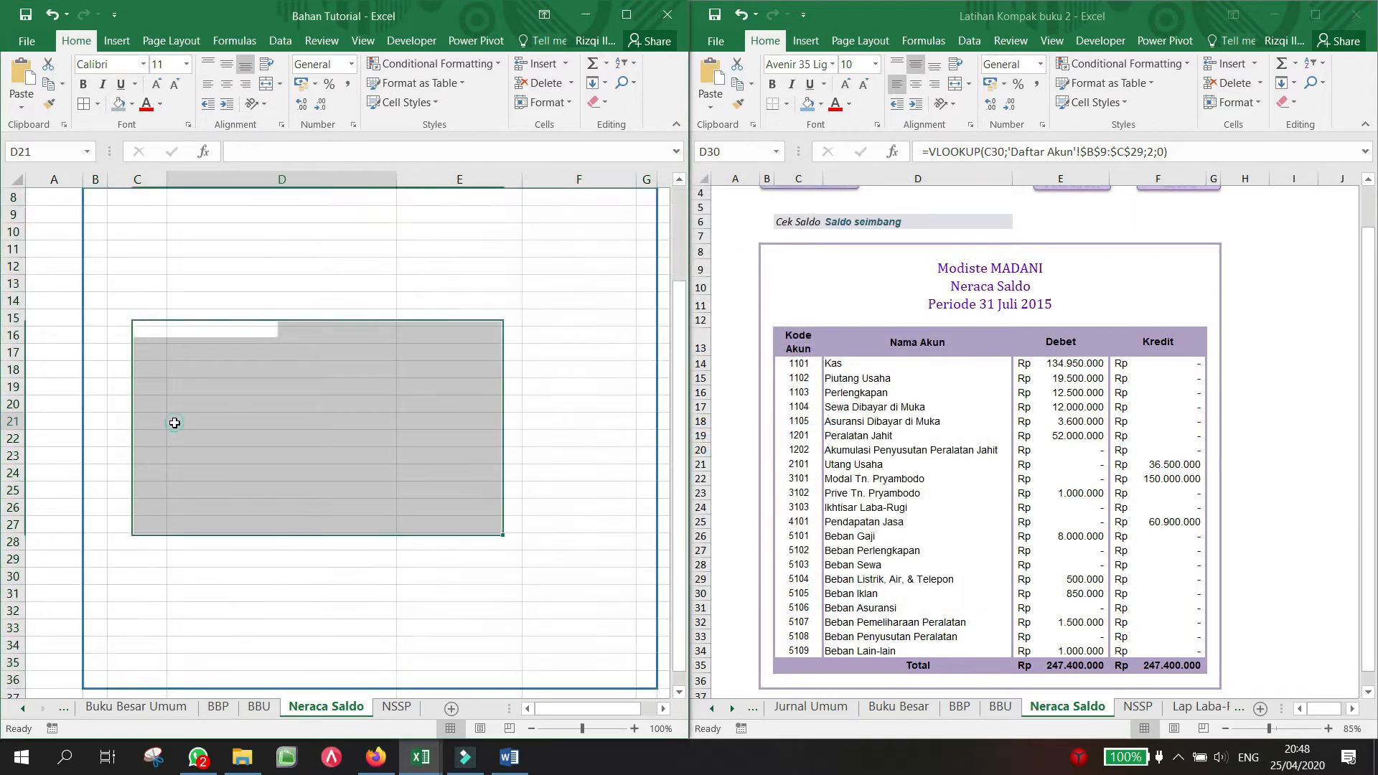
Step: Merge and center C9:F9 and enter the business name there, "Modiste" followed by the owner's name in capitals
scroll(174, 423, up, 1)
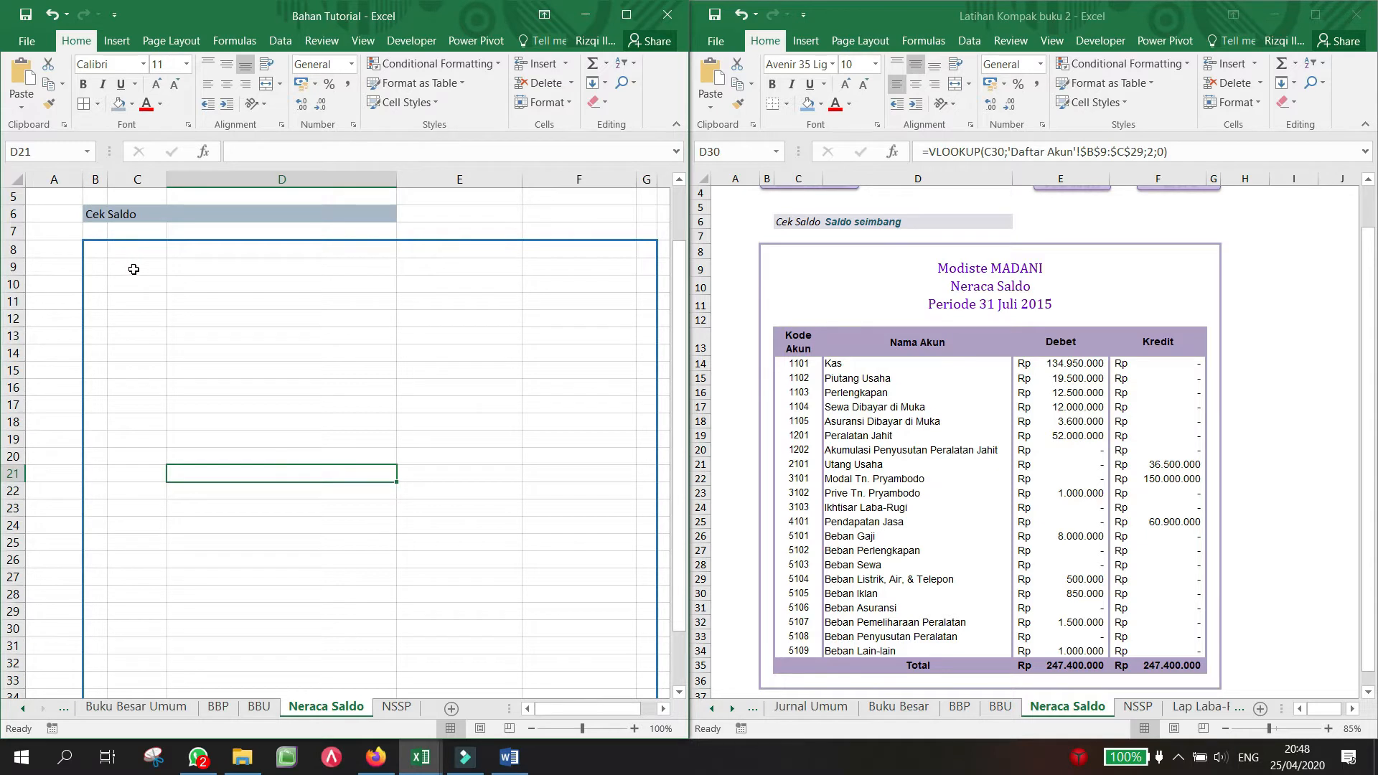
drag(134, 269, 633, 267)
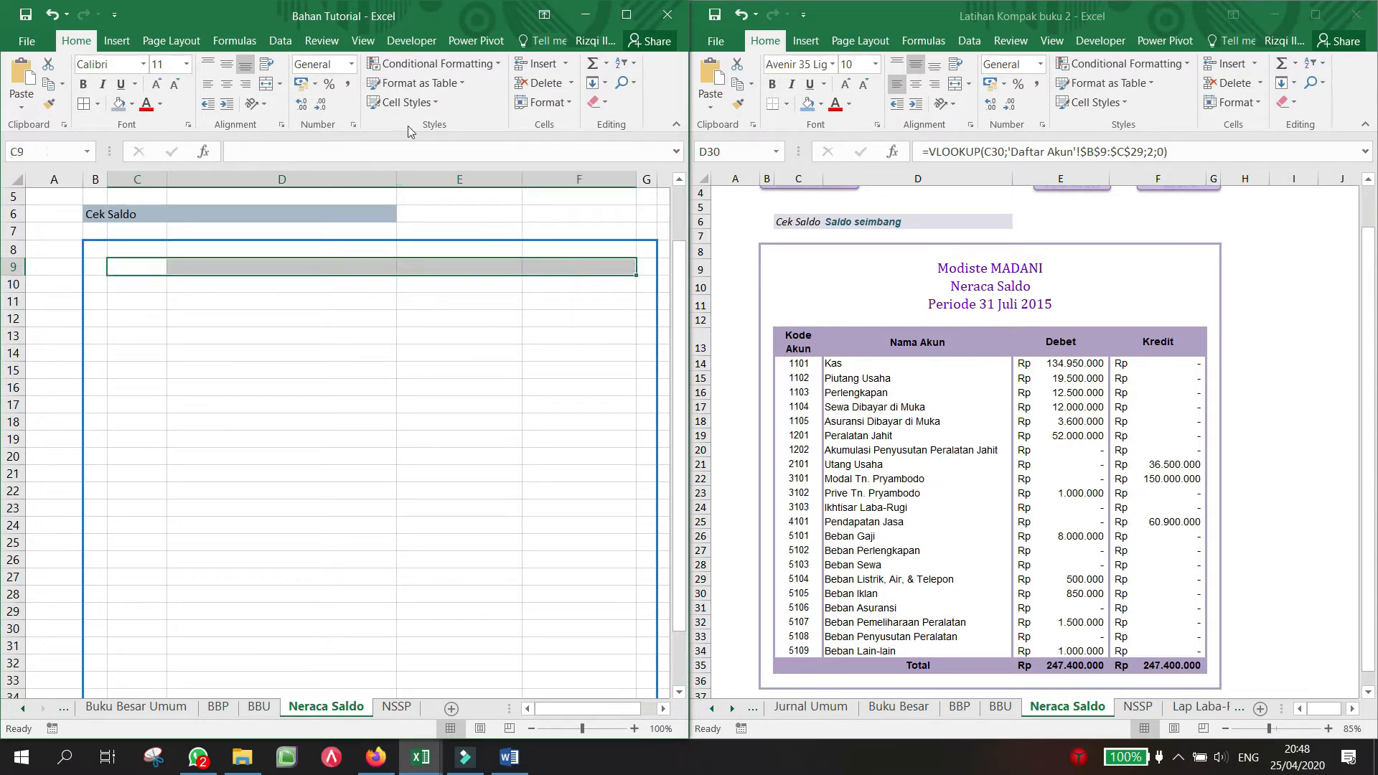
click(266, 85)
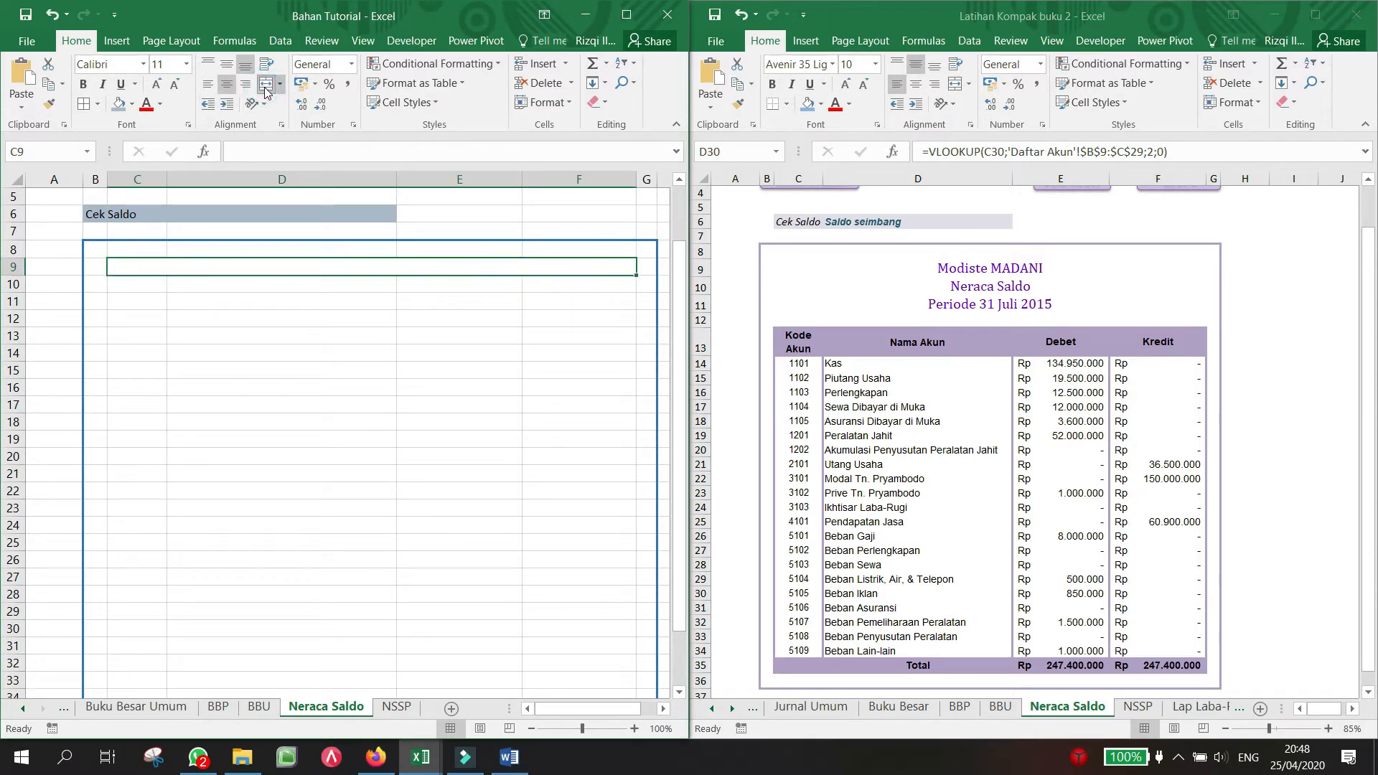
text(Modiste)
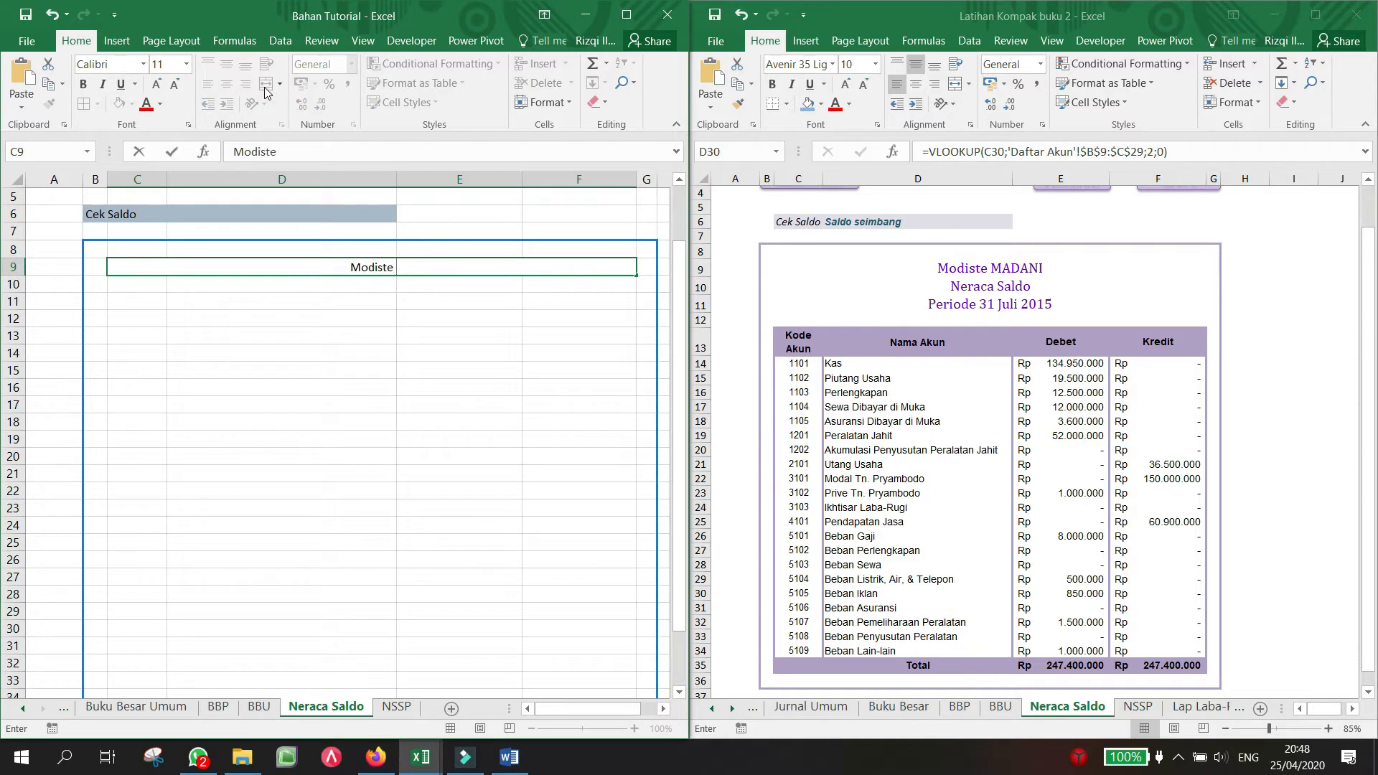
text( RIZQI)
key(Return)
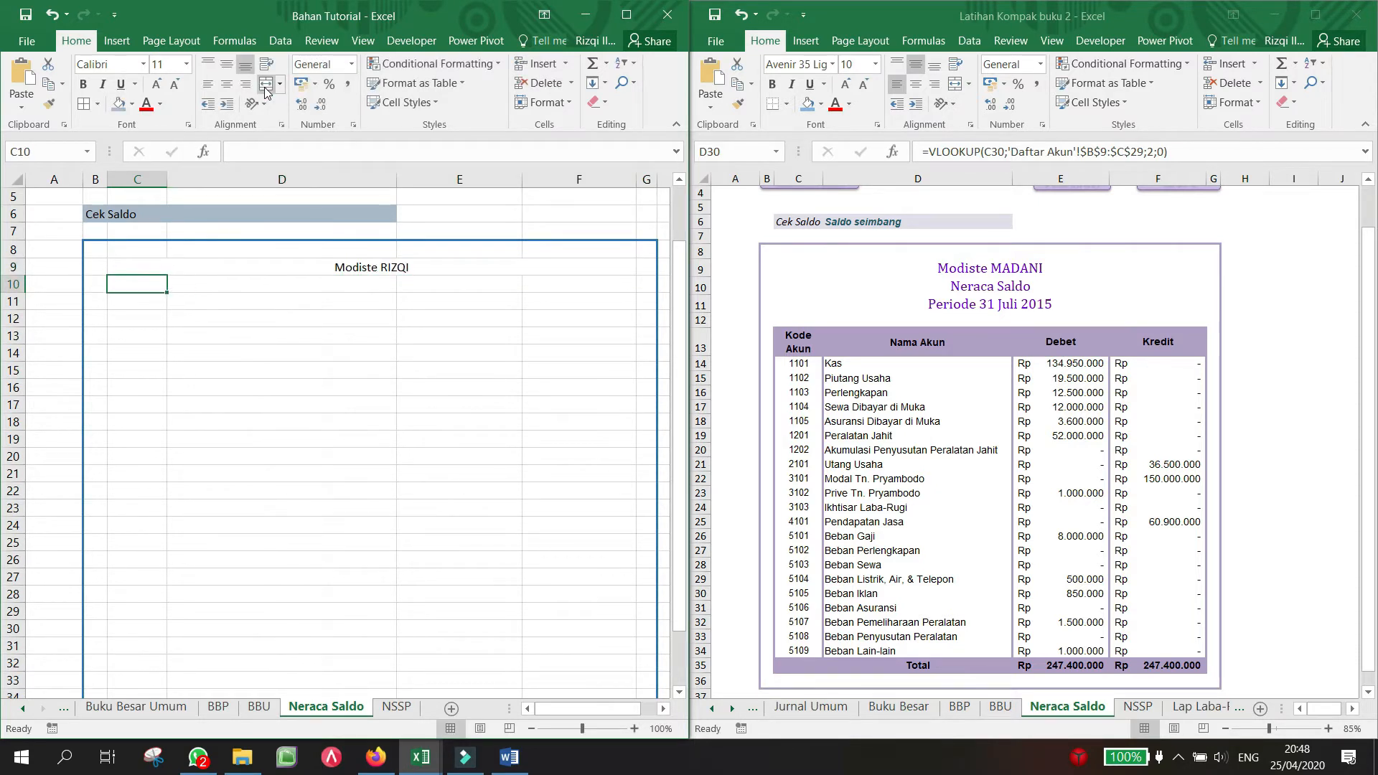
Step: Merge and center C10:F10 with the title "Neraca Saldo", and make the headings in rows 9 and 10 bold
drag(137, 285, 624, 284)
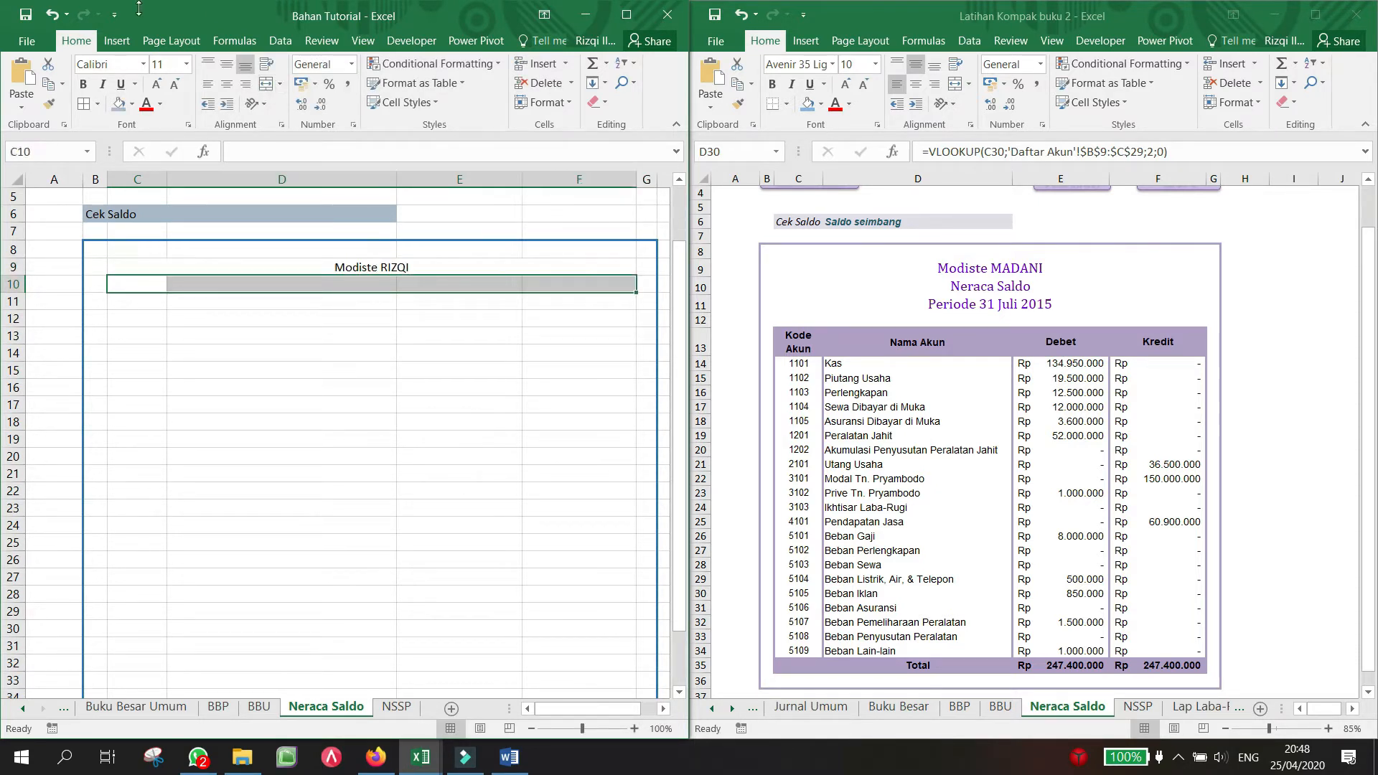
click(264, 86)
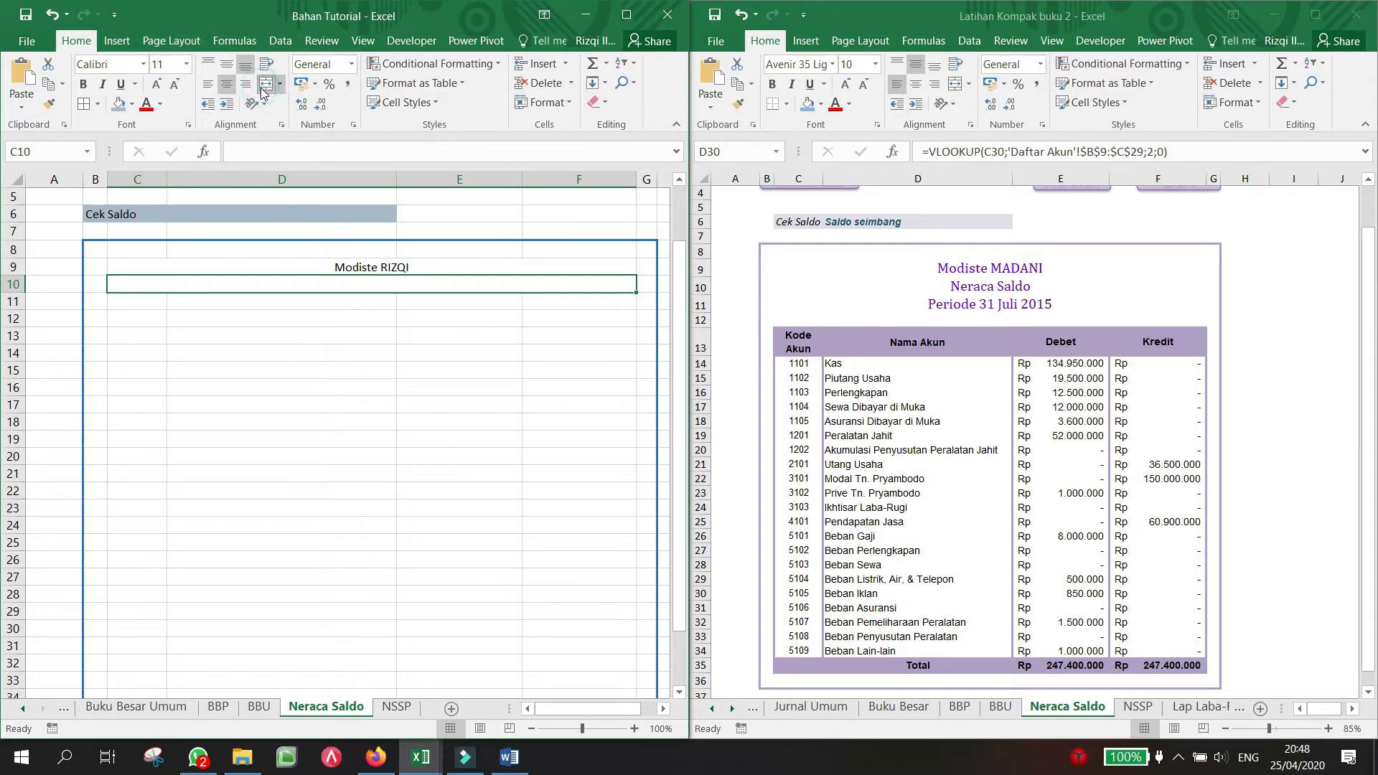
text(Neraca Saldo)
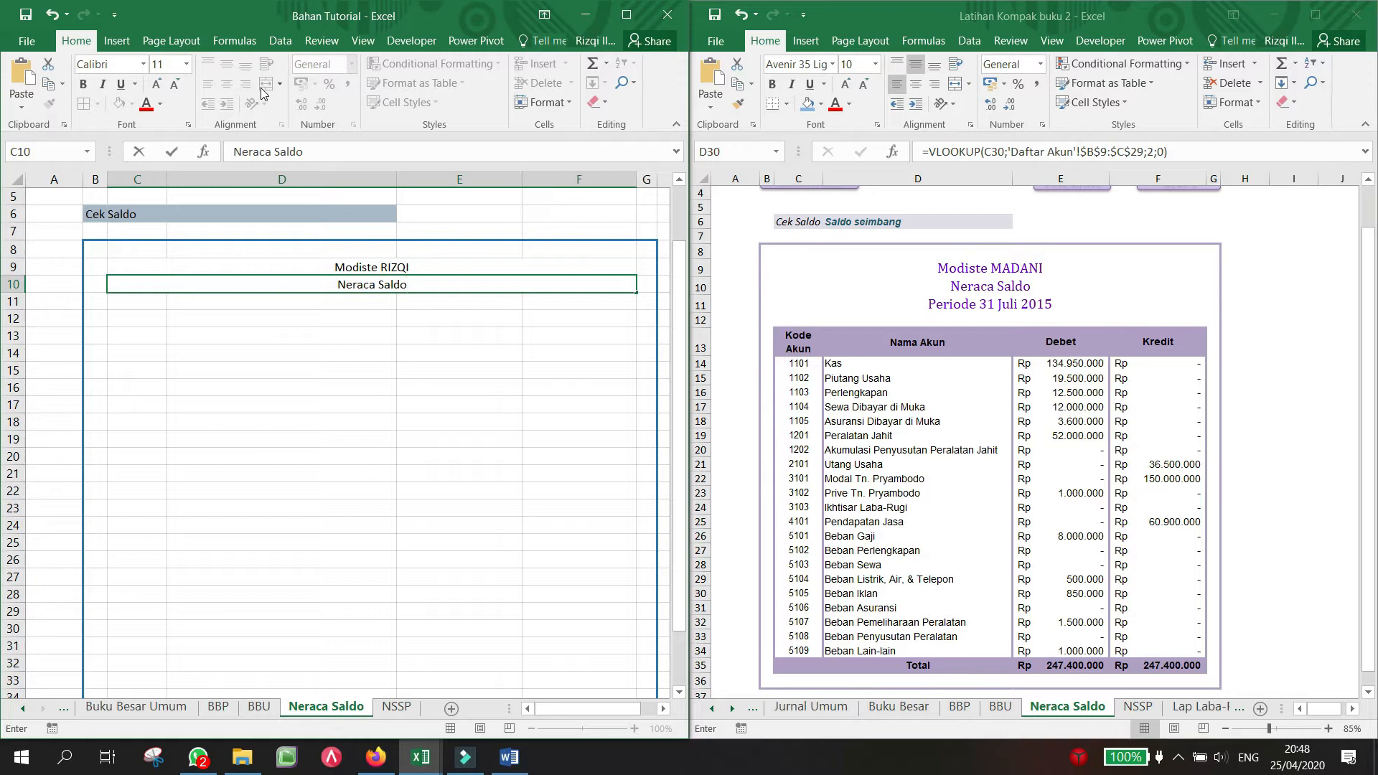
key(shift+Up)
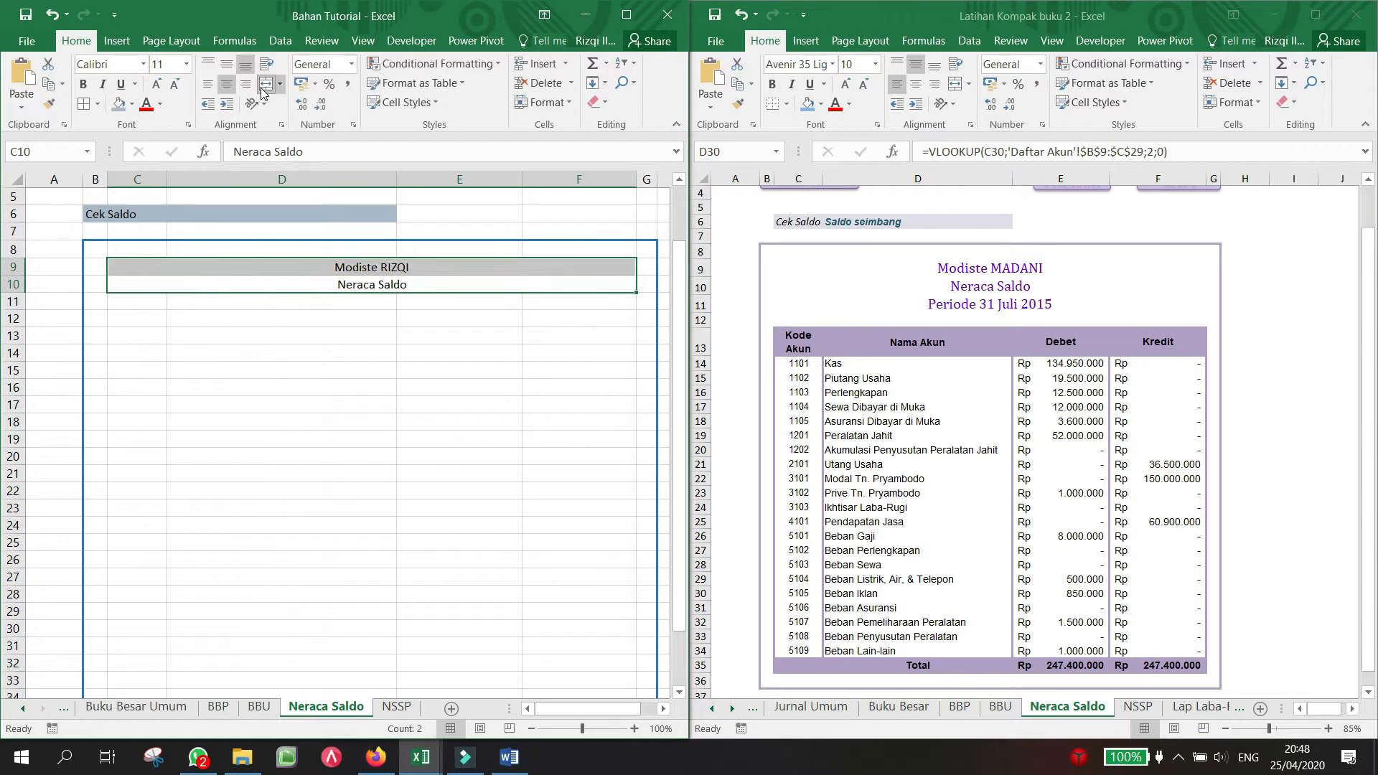
key(ctrl+b)
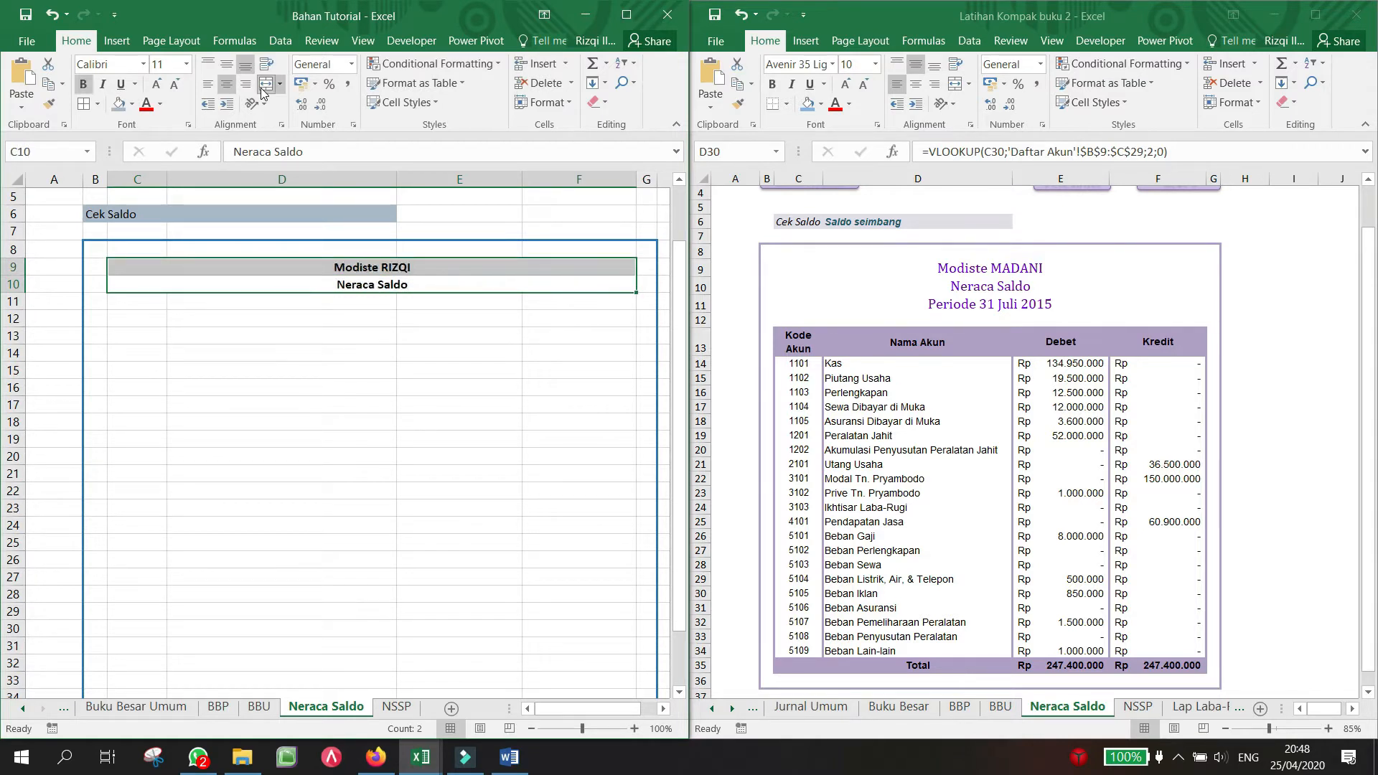
key(Down)
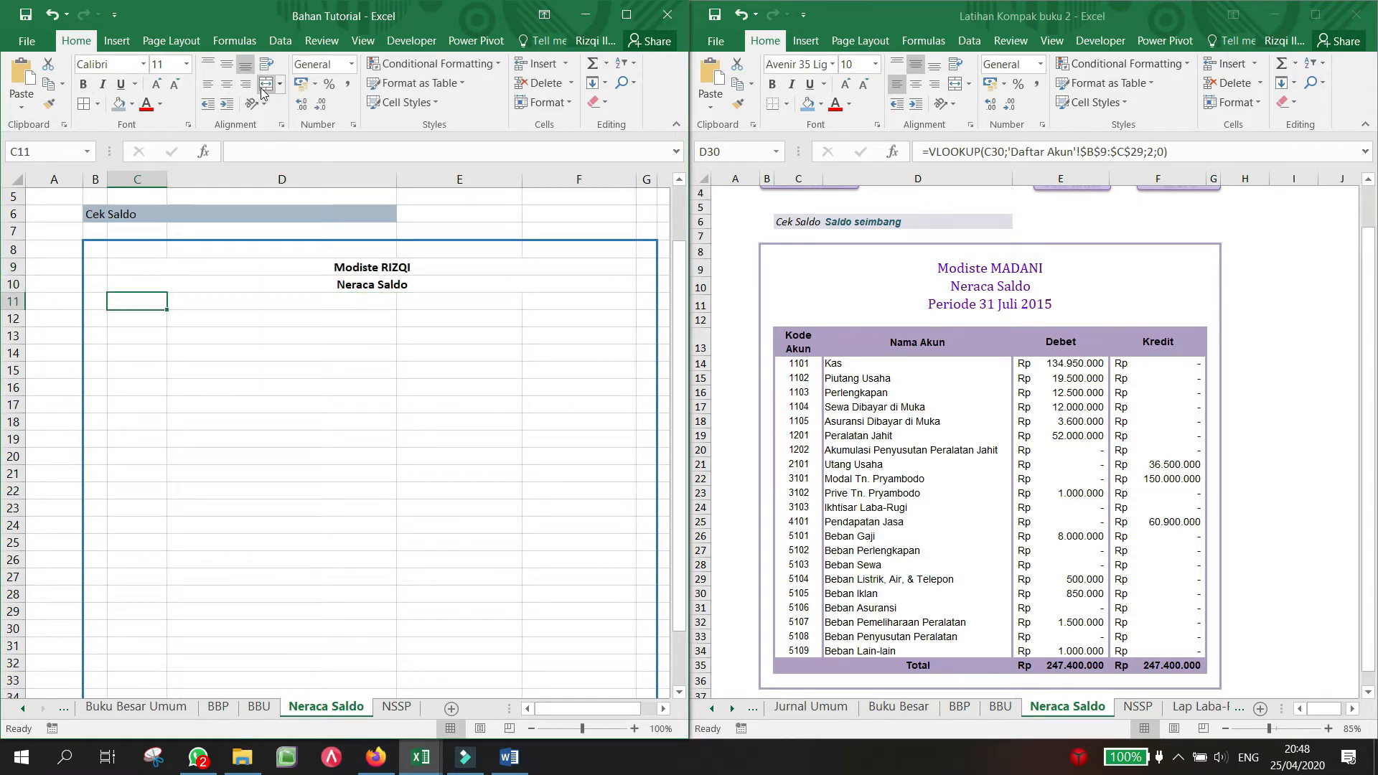
Step: Copy the period formula ="Periode"&" 31 "&'Menu Utama'!F5&" "&'Menu Utama'!H5 from C11 of the reference workbook into D11 of Bahan Tutorial
click(973, 302)
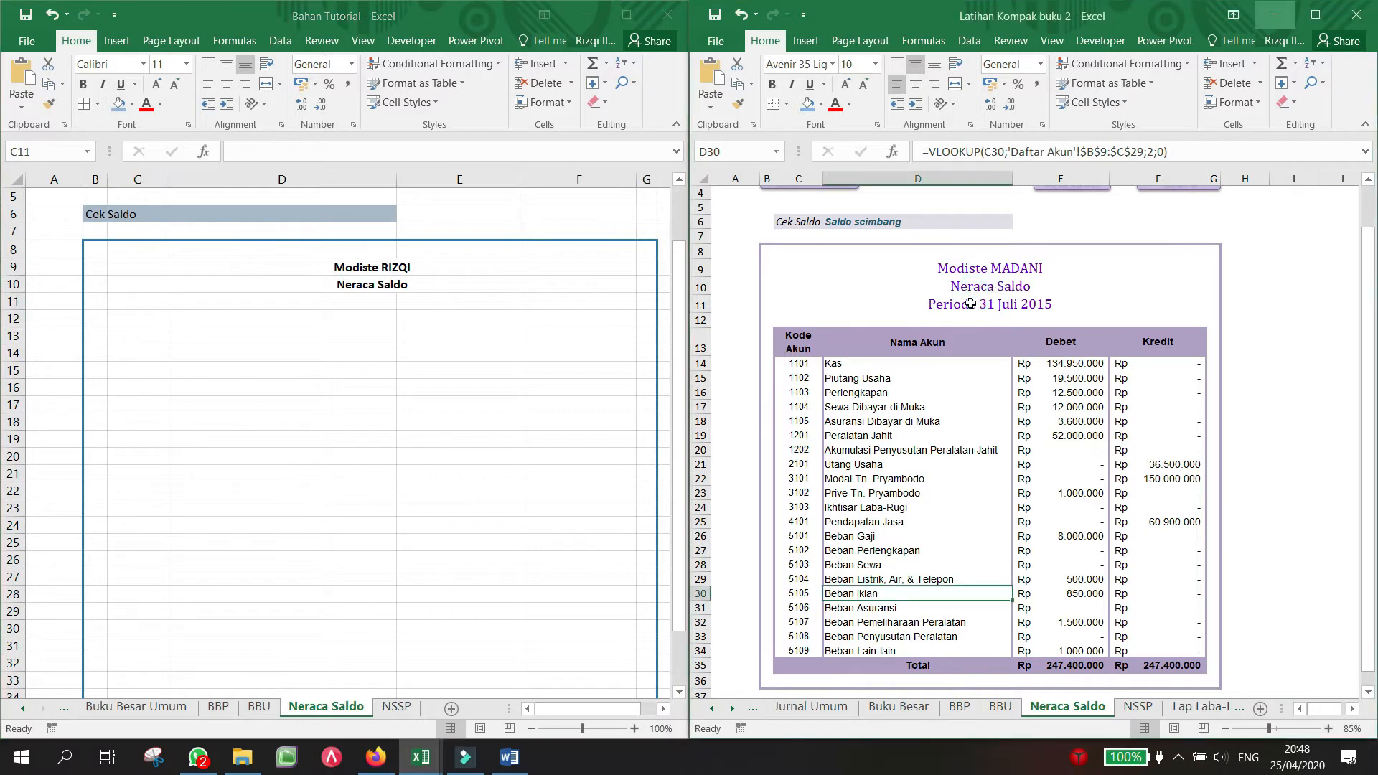
click(1250, 146)
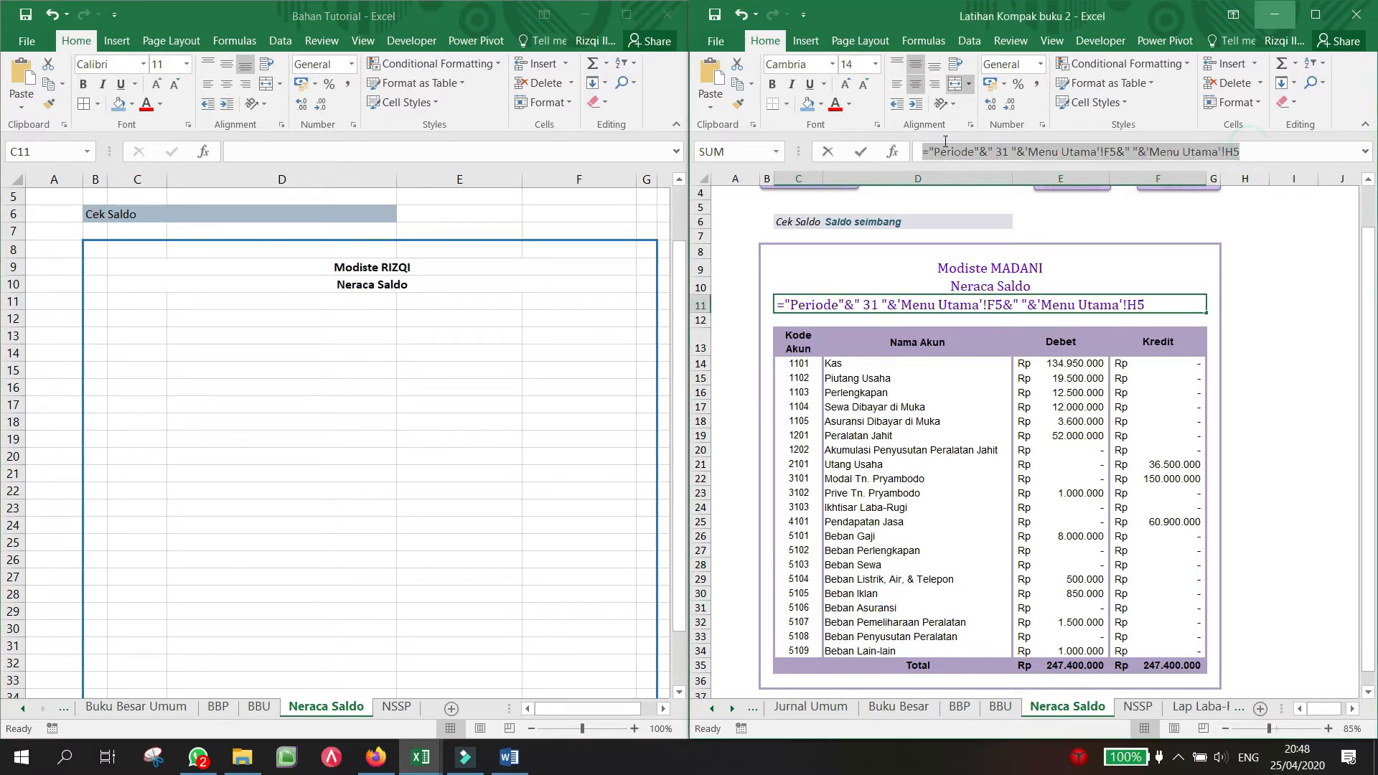
click(897, 152)
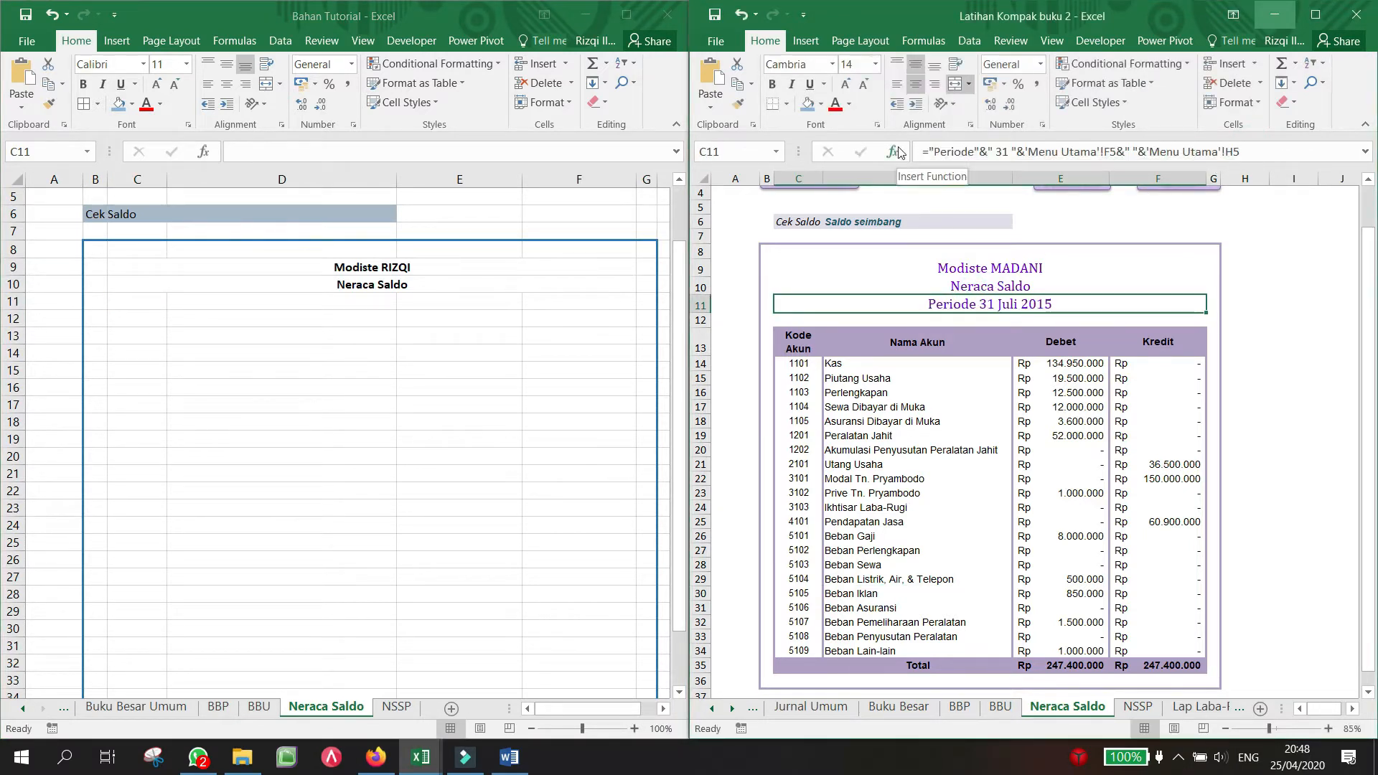
click(305, 304)
click(305, 304)
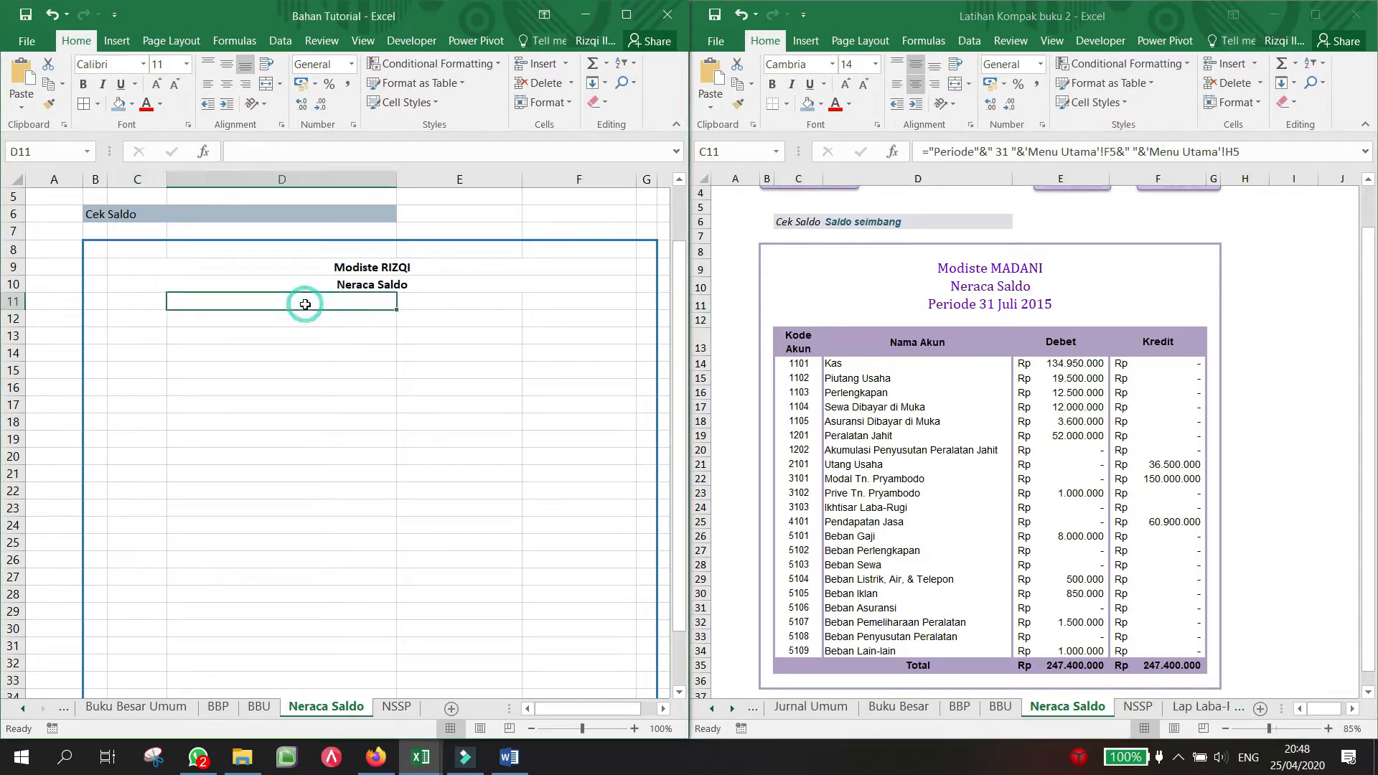
click(255, 156)
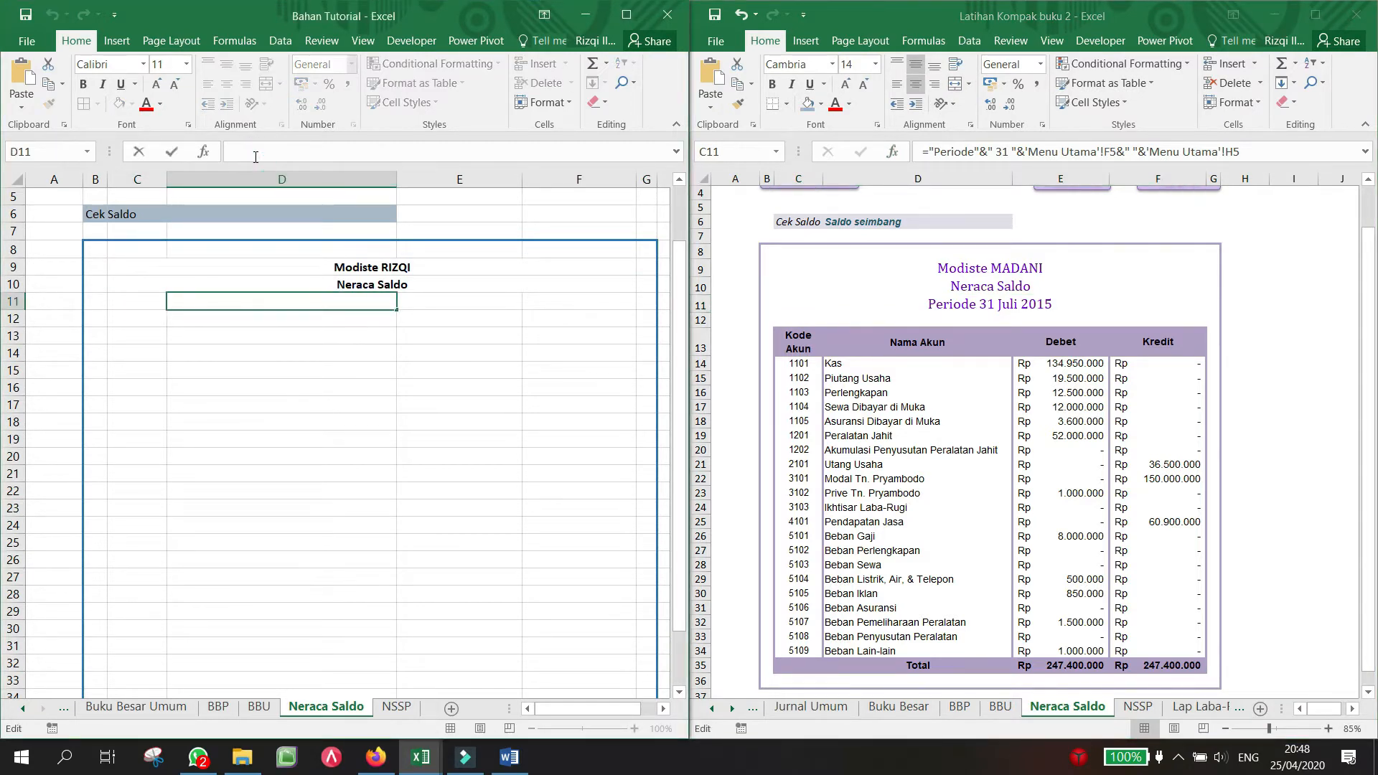
text(="Periode"&" 31 "&'Menu Utama'!F5&" "&'Menu Utama'!H5)
key(Return)
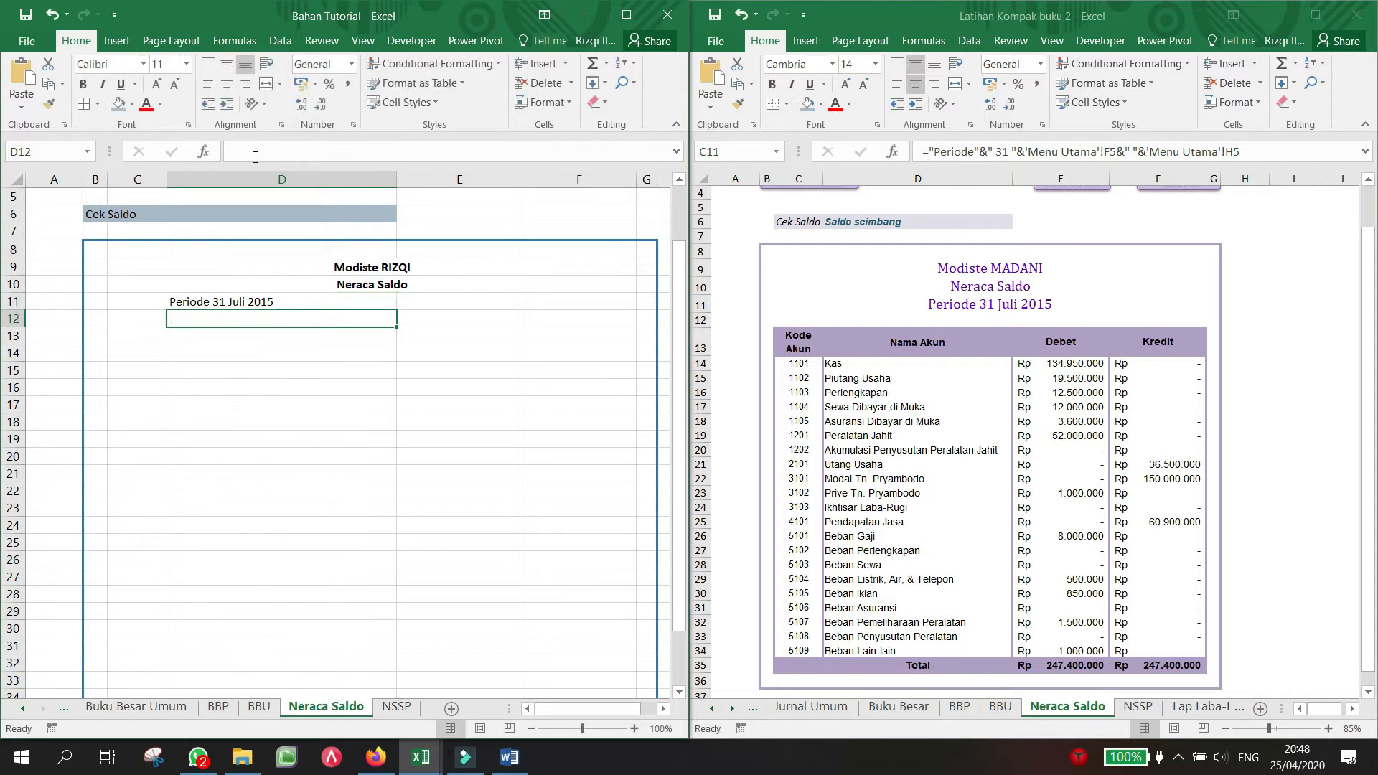
Step: Merge and center the period heading across C11:F11 and make it bold
click(153, 300)
drag(152, 300, 529, 299)
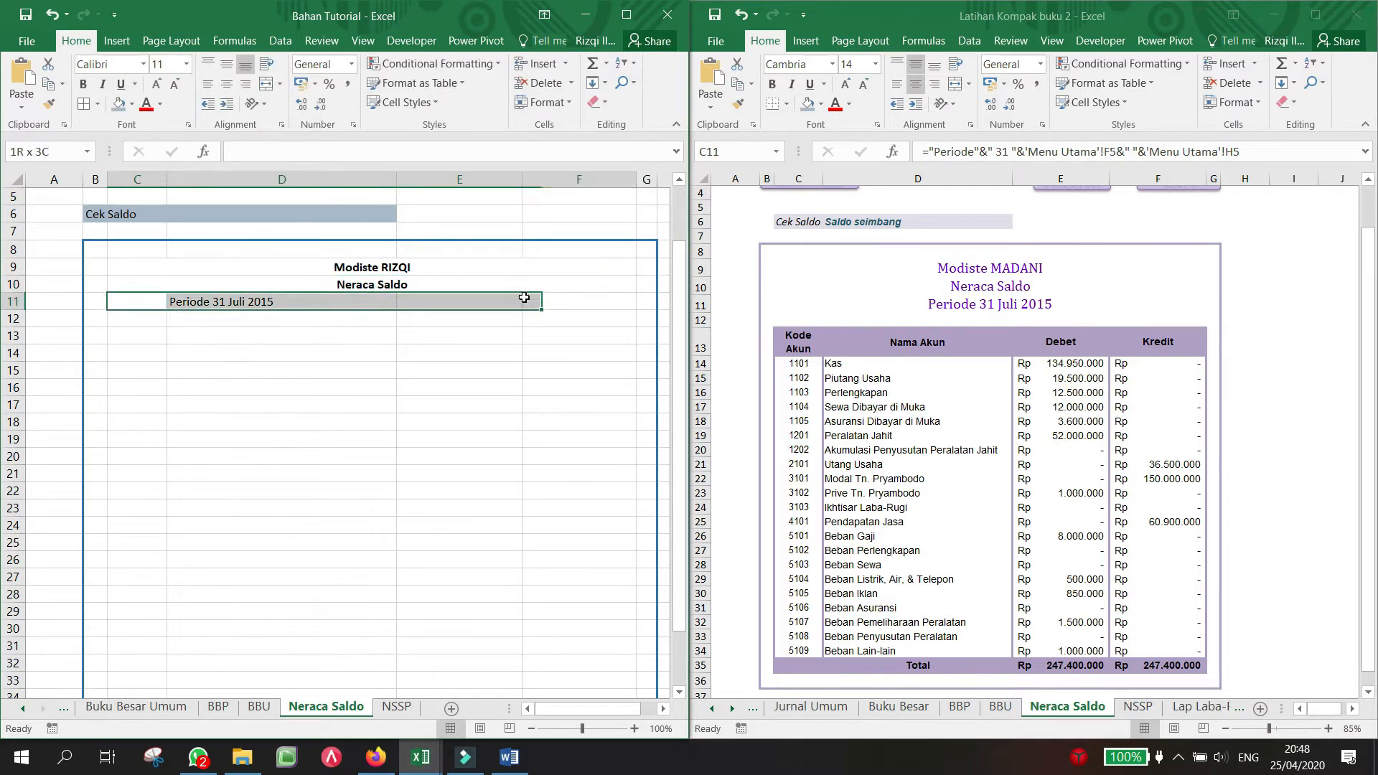
click(266, 83)
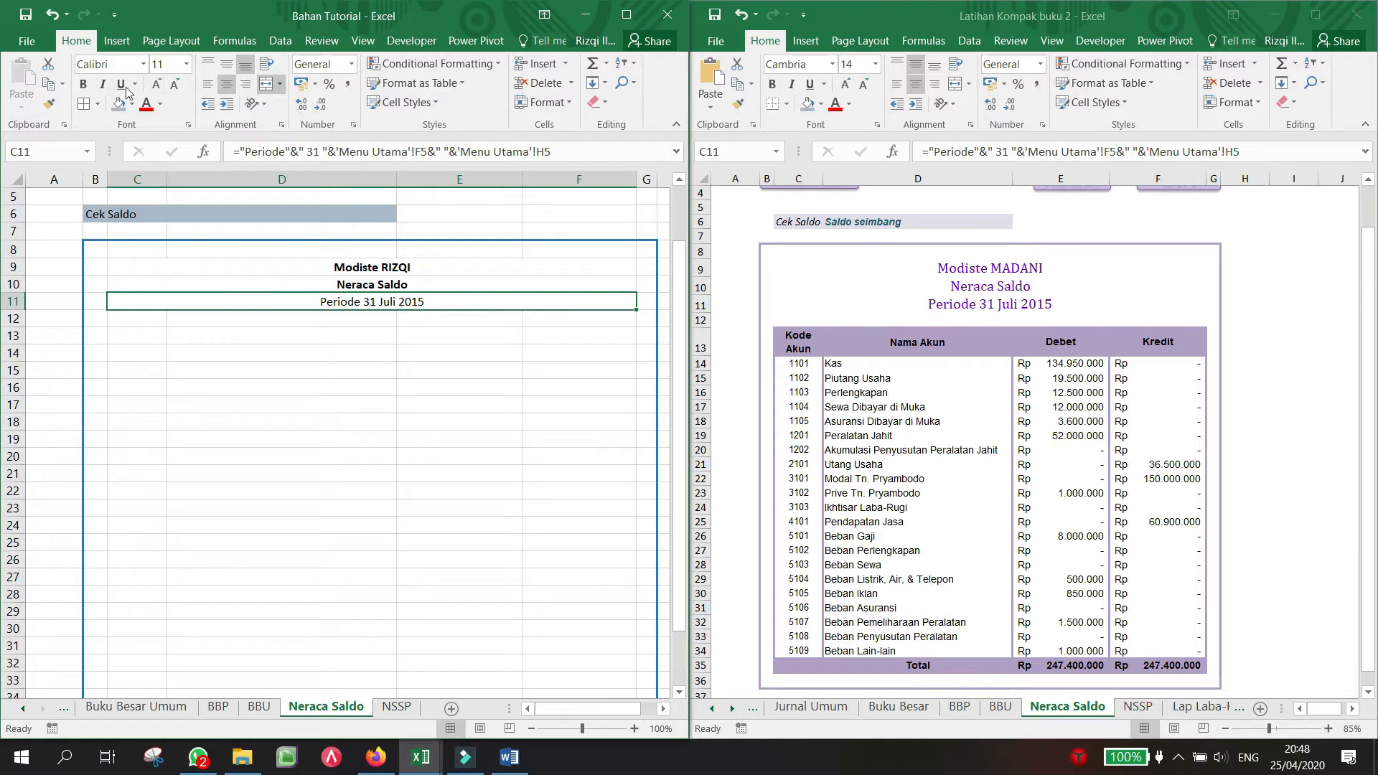
click(83, 84)
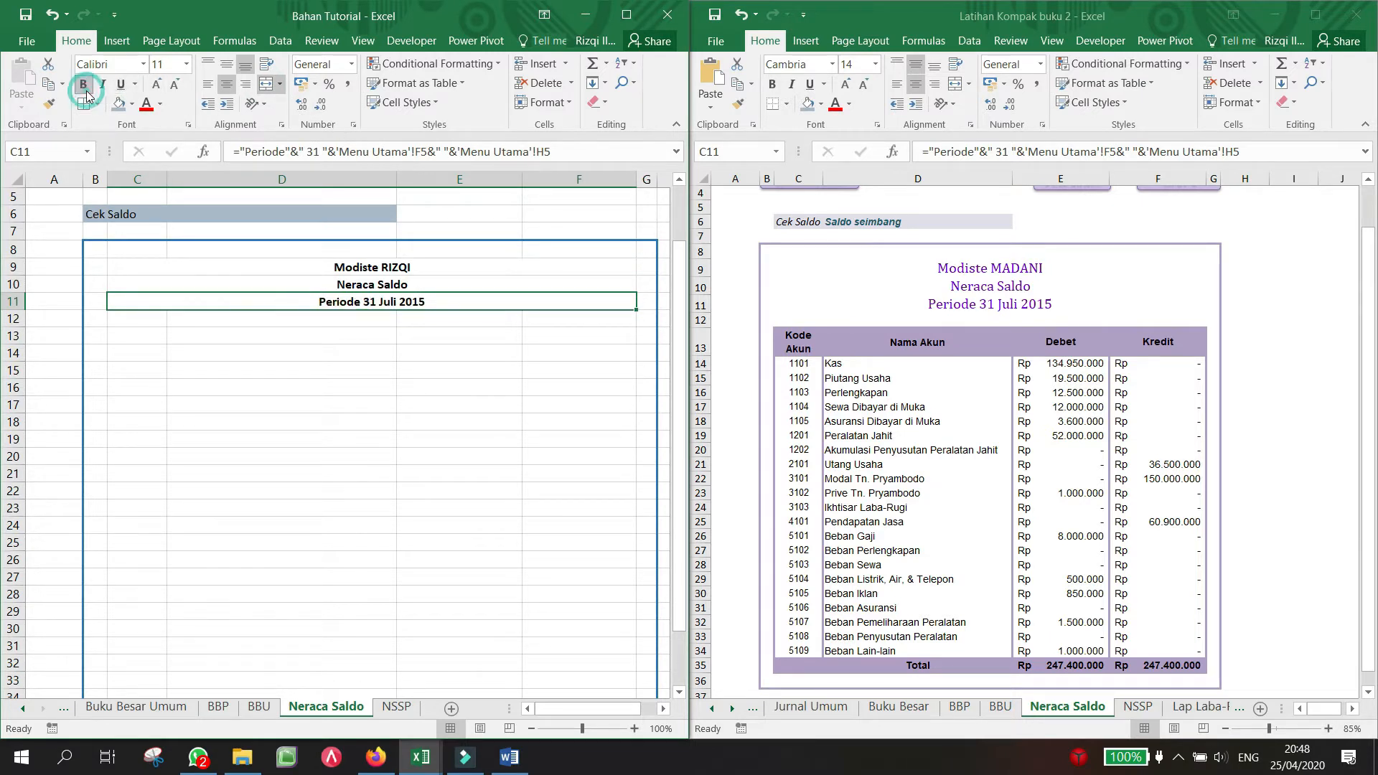
click(490, 477)
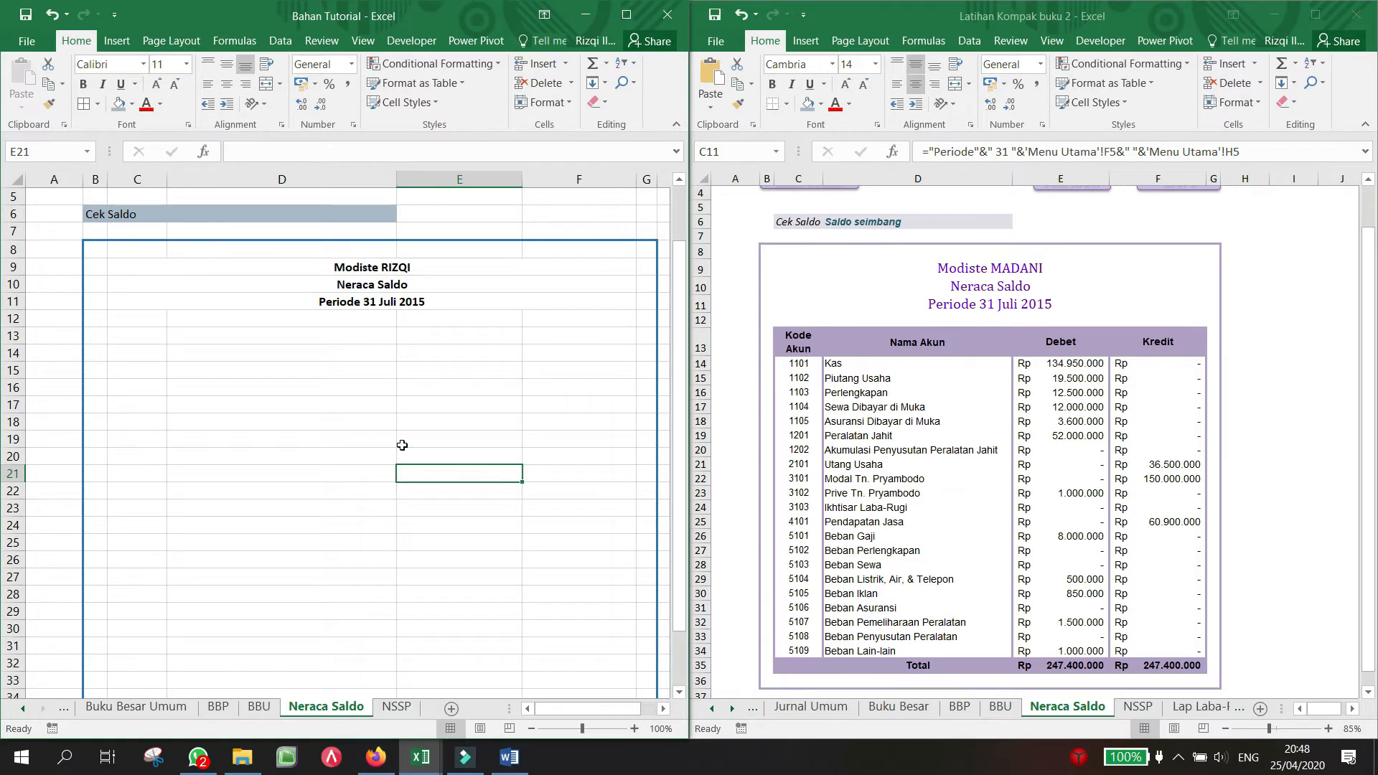
Step: Increase the height of row 13 to fit two text lines and enter "Kode Akun" in C13
click(144, 337)
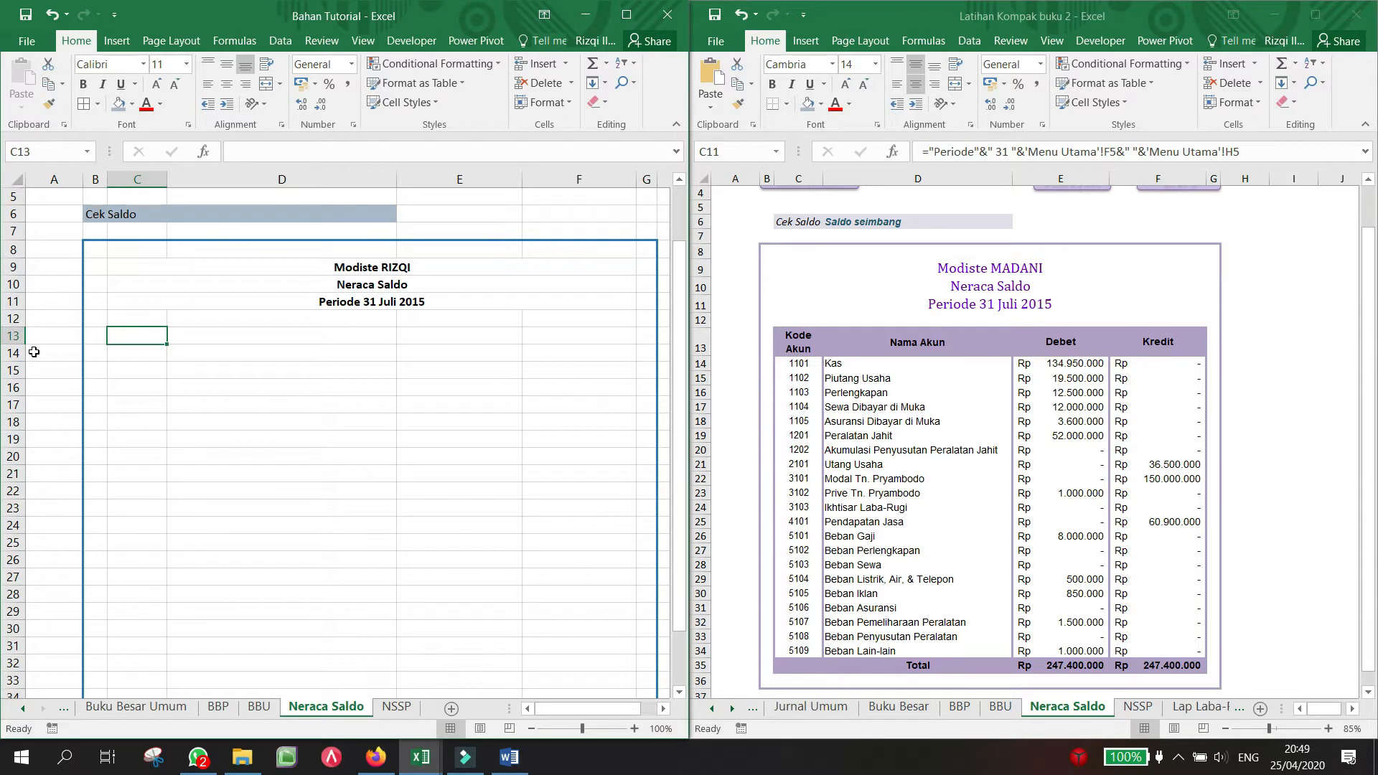
drag(22, 345, 22, 364)
click(155, 345)
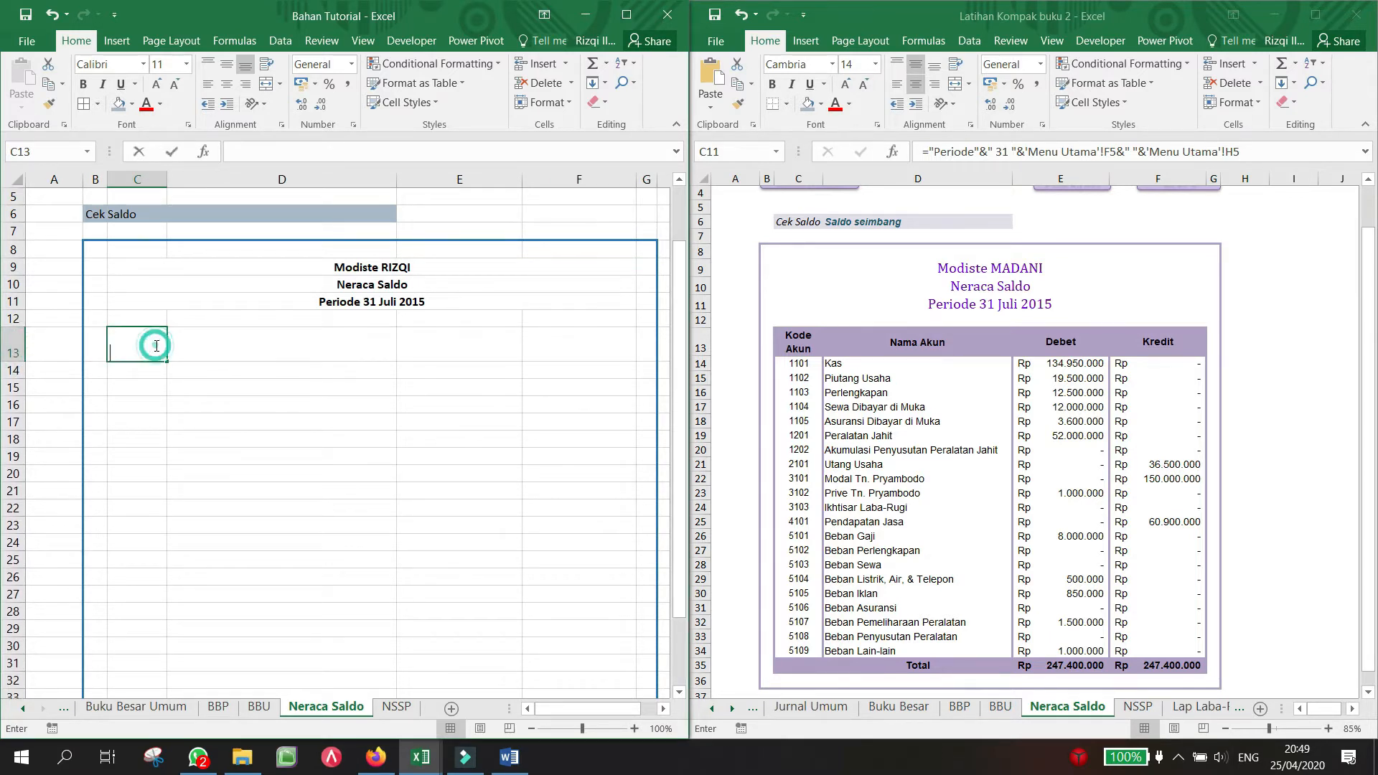
text(Kode Akun)
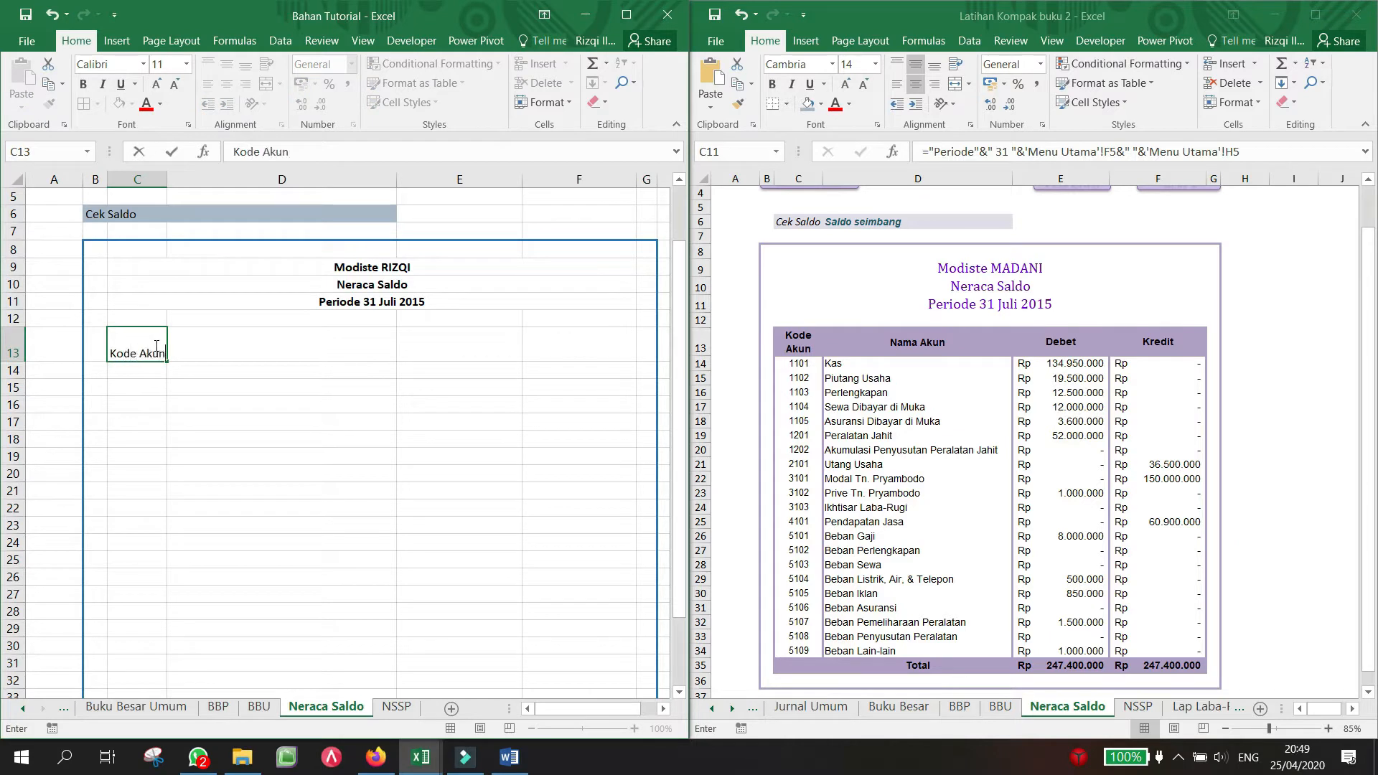
key(Return)
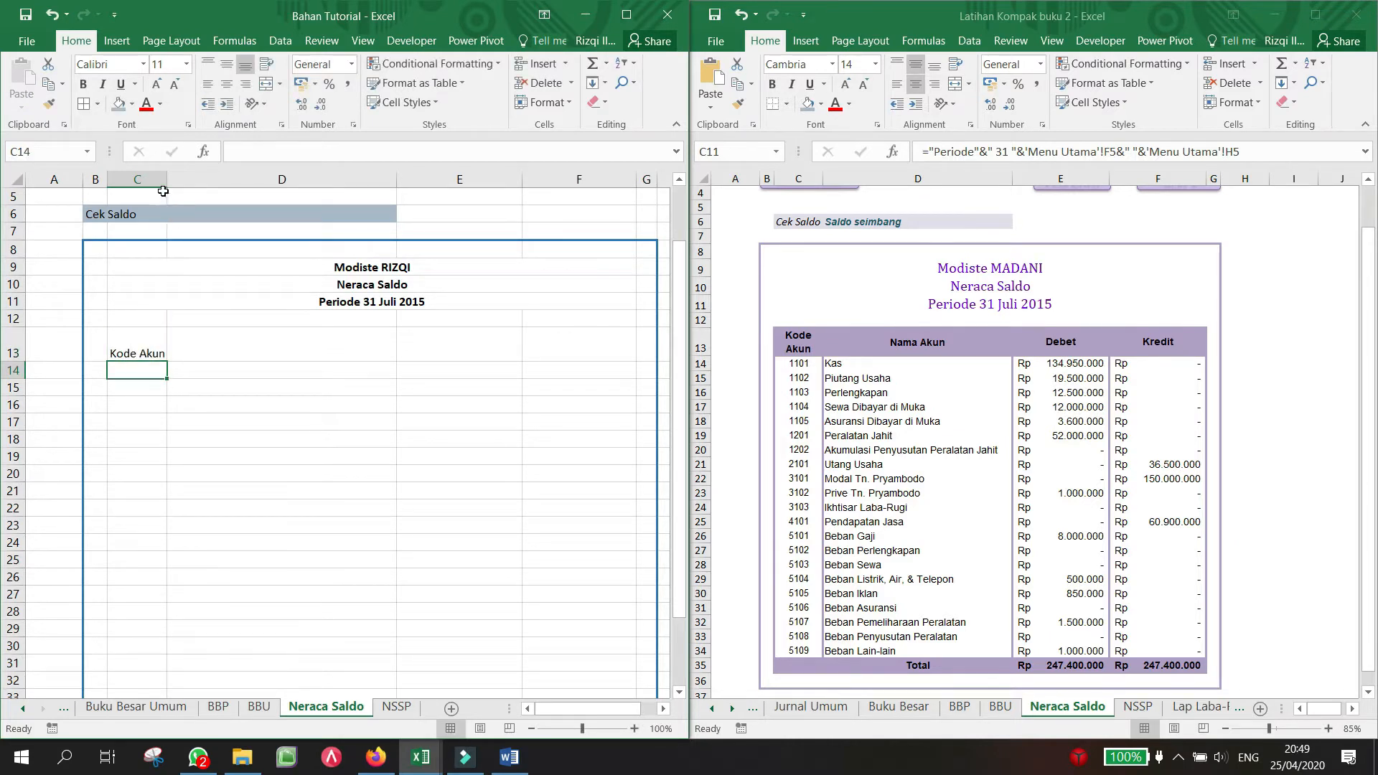
Step: Narrow column C slightly, then wrap and center the "Kode Akun" heading in C13
drag(167, 179, 156, 180)
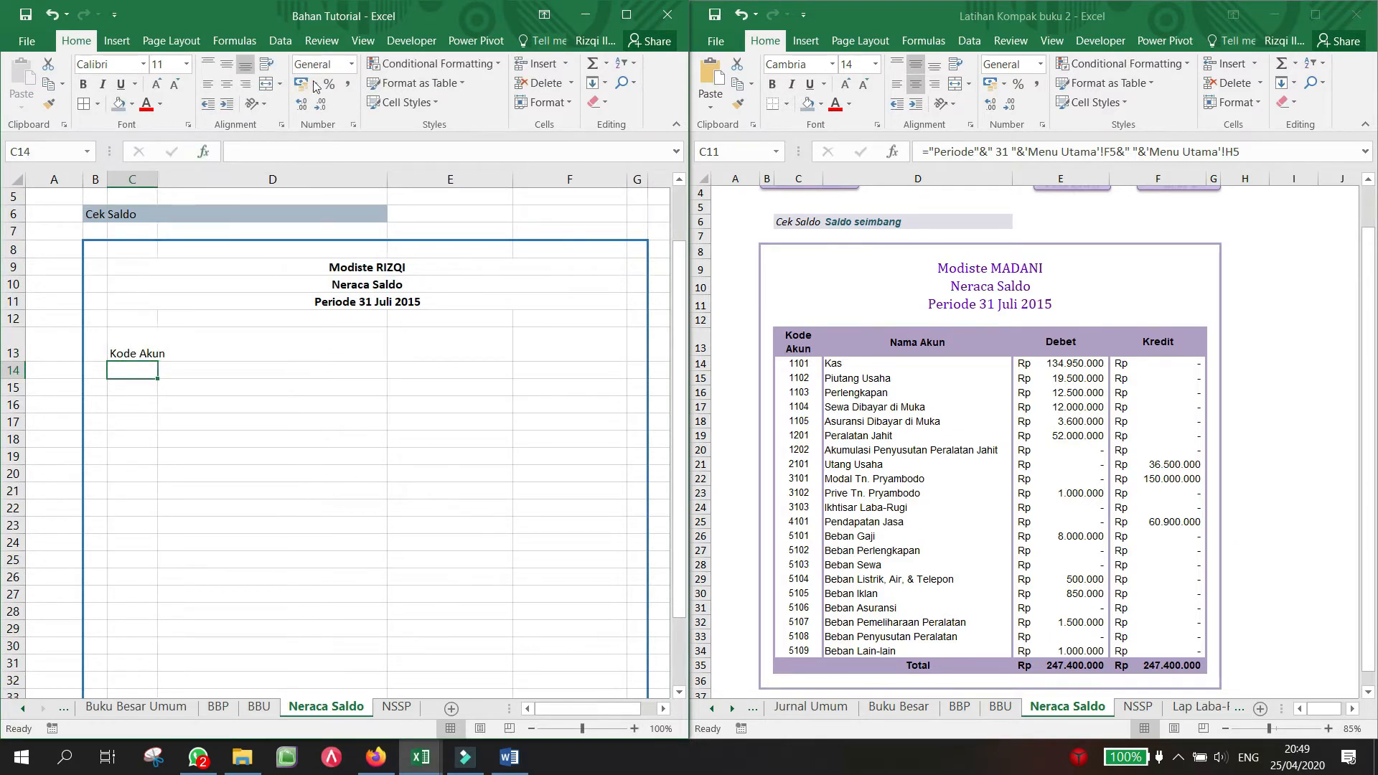
click(143, 347)
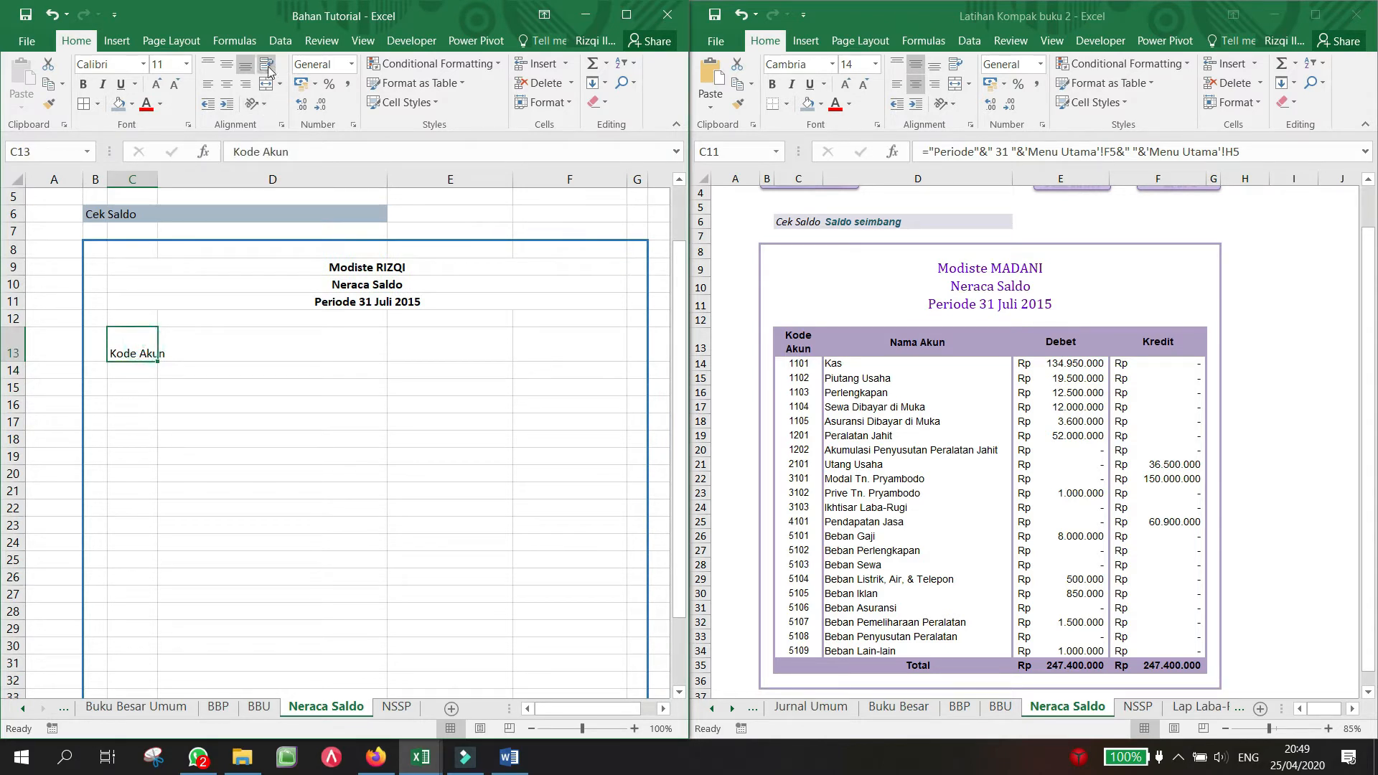
click(266, 67)
click(226, 84)
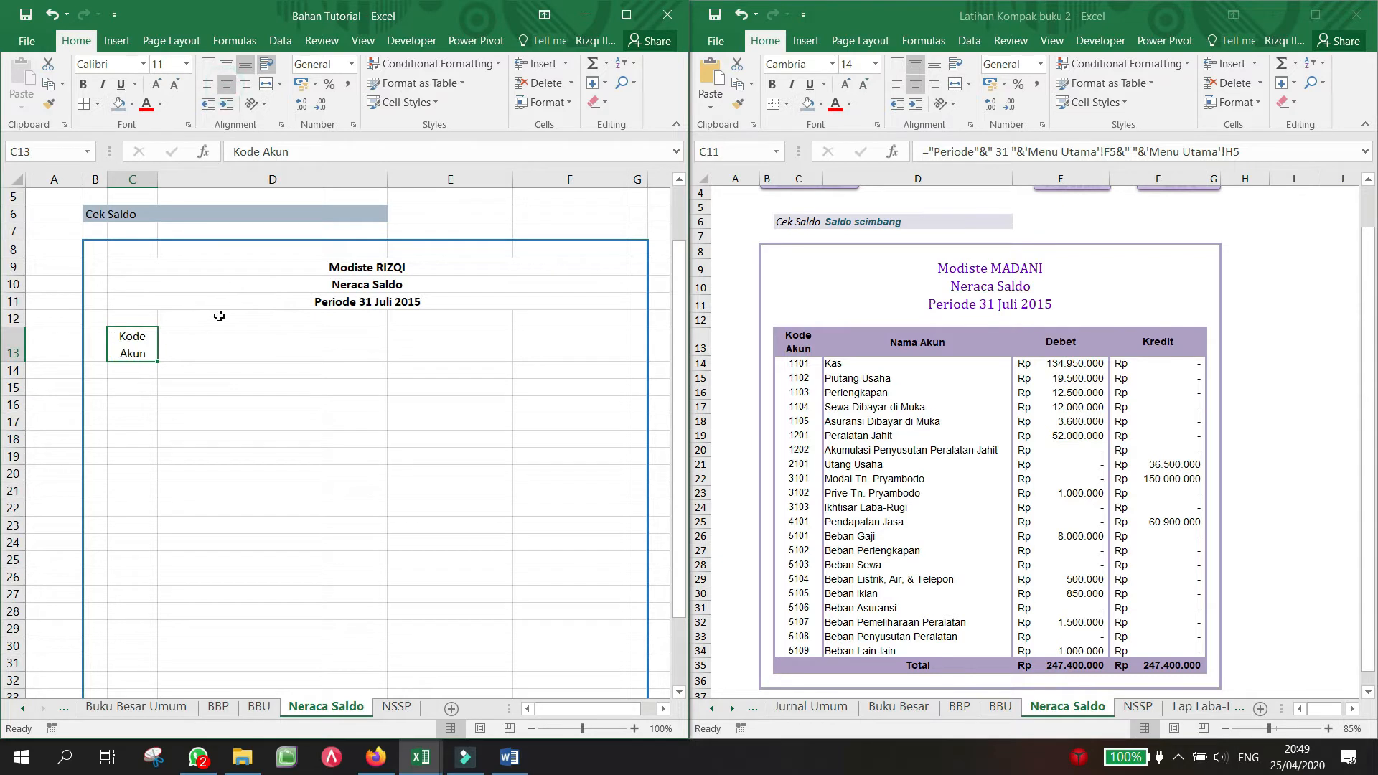
Step: Enter the column headings "Nama Akun", "Debet" and "Kredit" in D13, E13 and F13
click(215, 337)
text(Nama Akun)
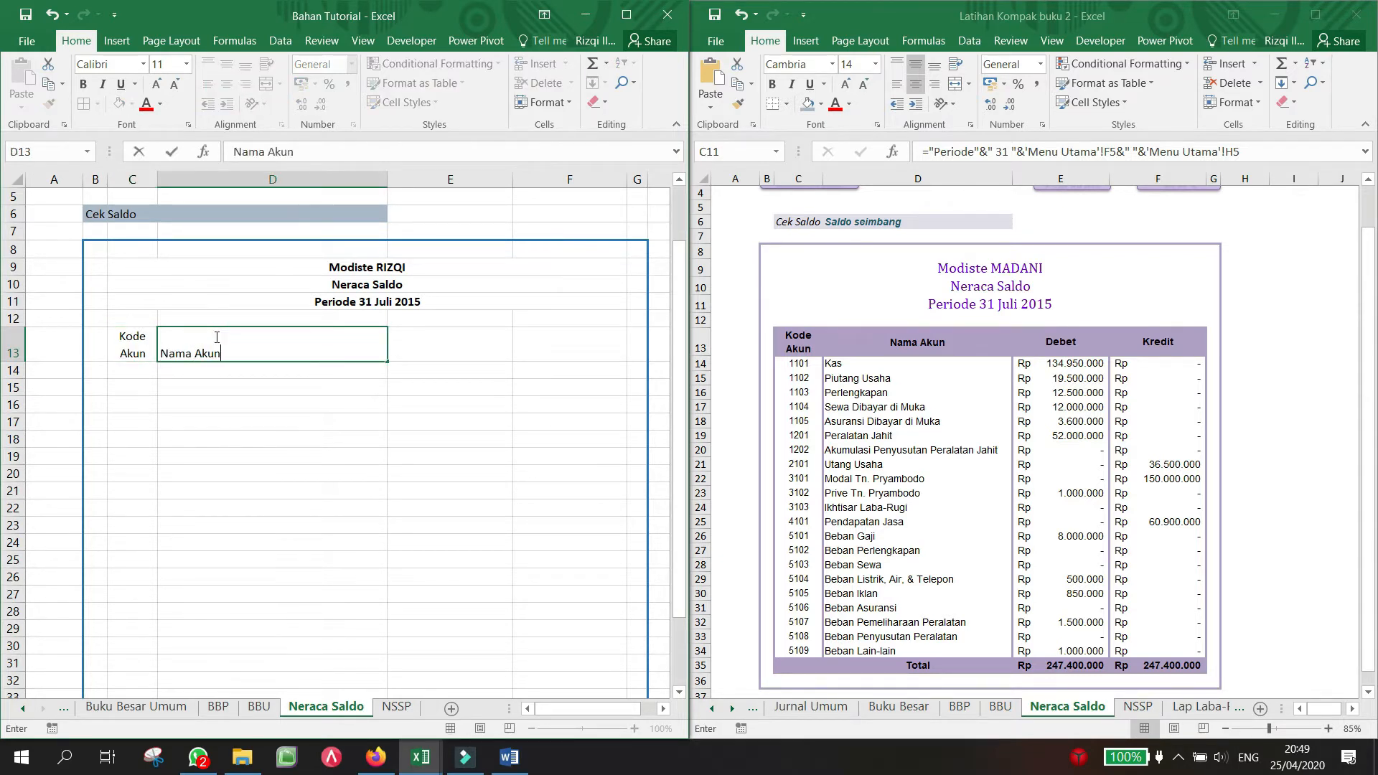
key(Return)
key(Right)
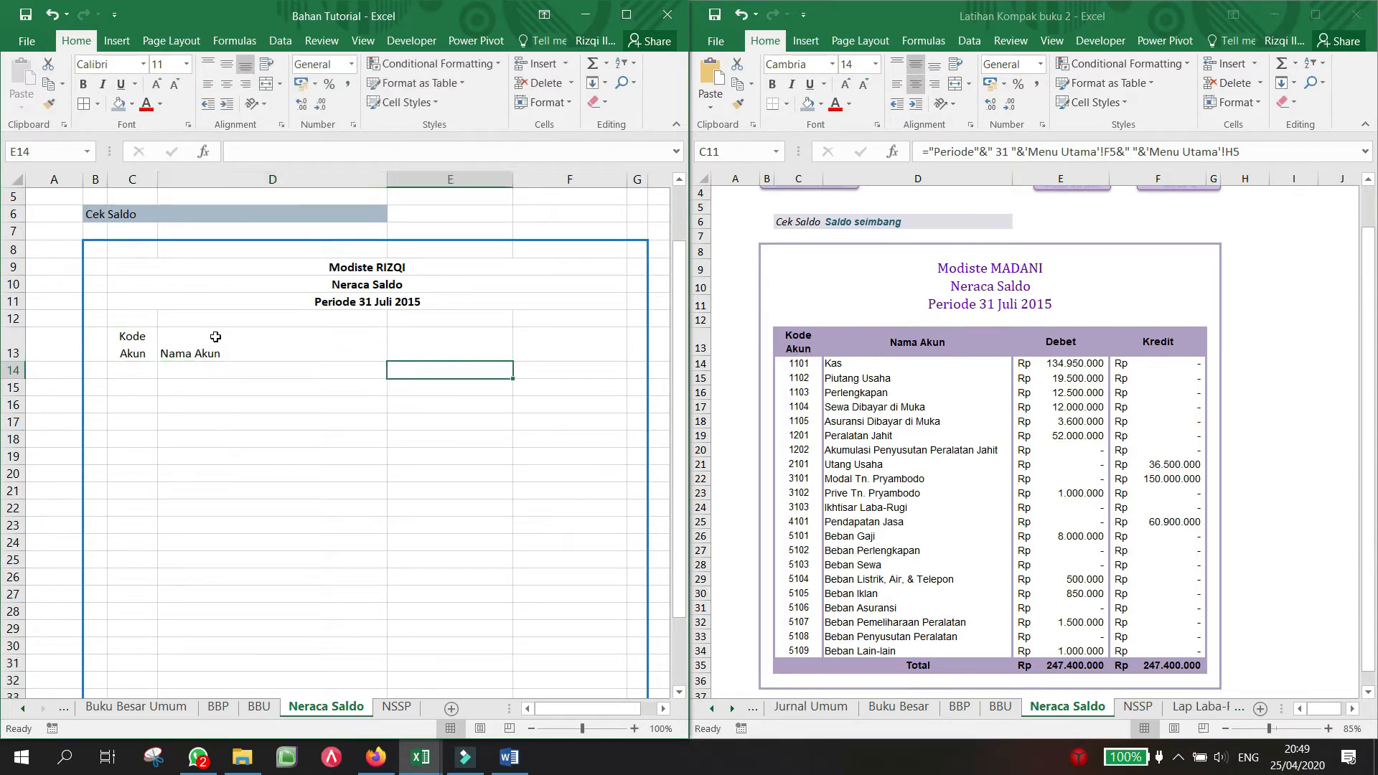
key(Up)
text(Debet)
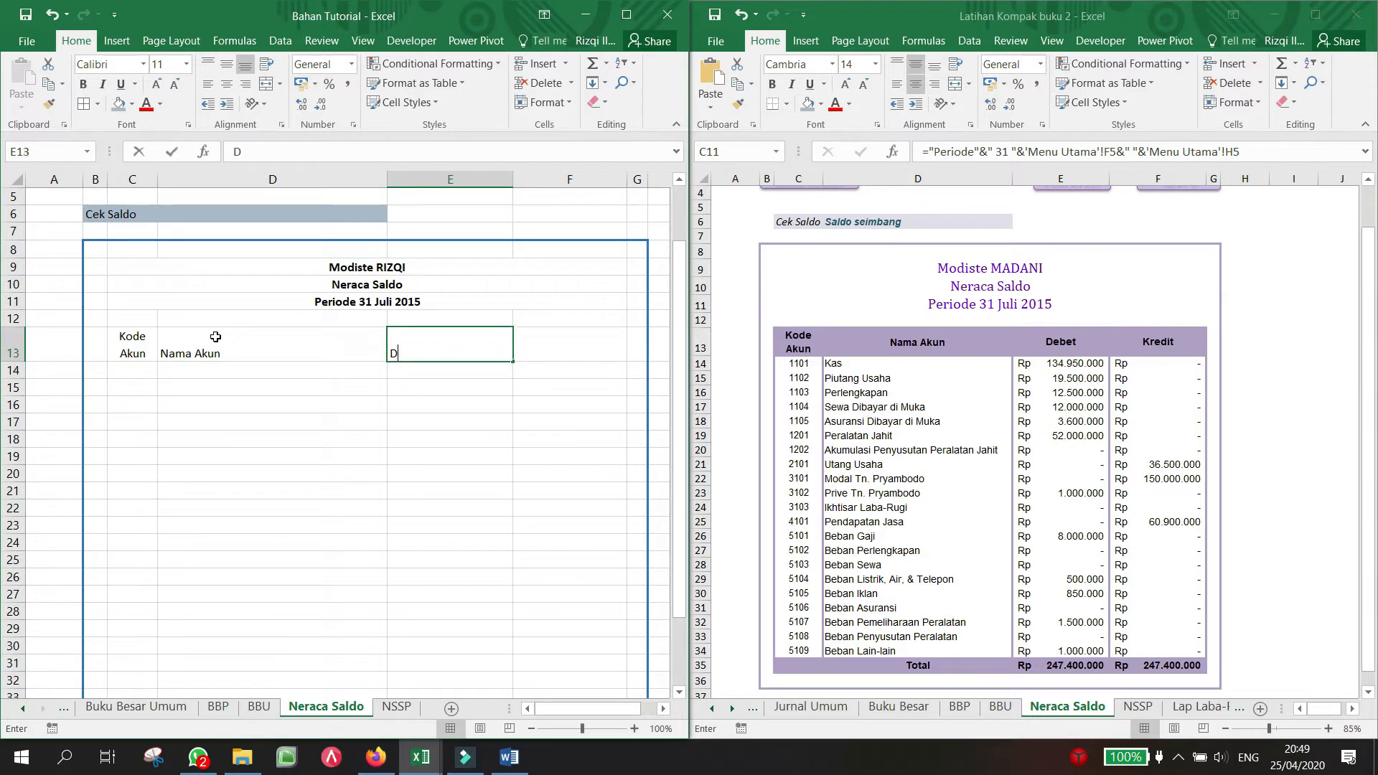
key(Tab)
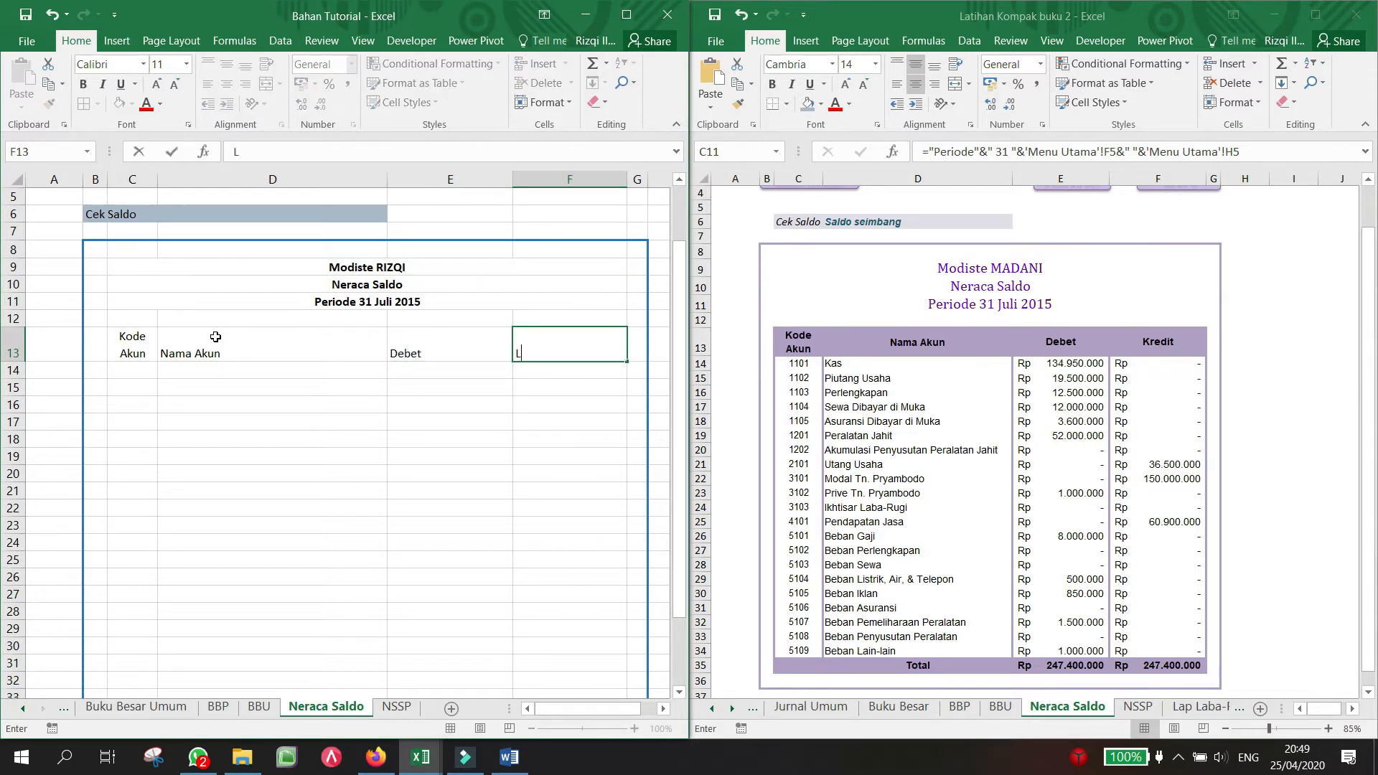
text(Kredit)
key(BackSpace)
key(BackSpace)
Step: Center the headings in C13:F13 horizontally and align them to the middle vertically
key(shift+Left)
key(shift+Left)
key(shift+Left)
key(shift+Left)
key(shift+Right)
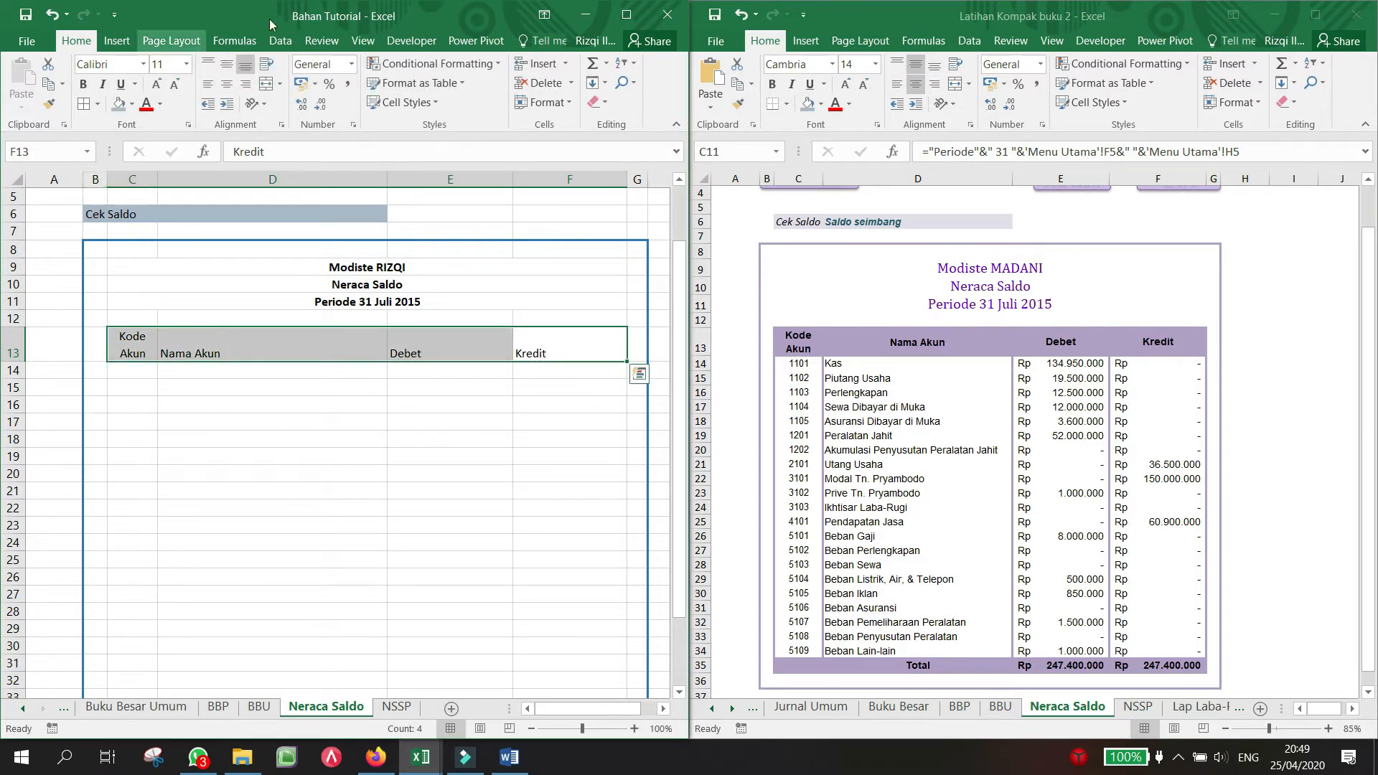
key(Tab)
click(226, 84)
click(226, 63)
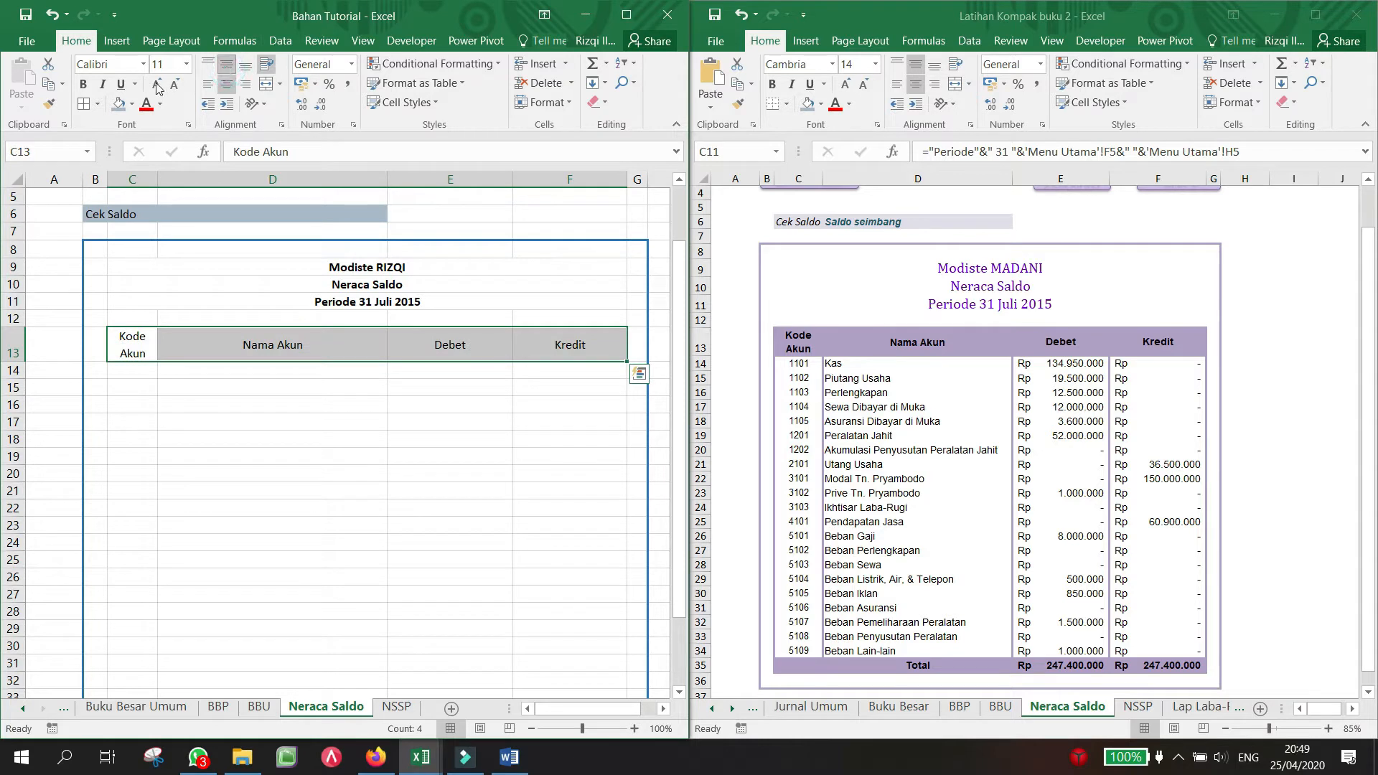
Step: Fill the header row C13:F13 with a light blue theme color and make its headings bold
click(132, 103)
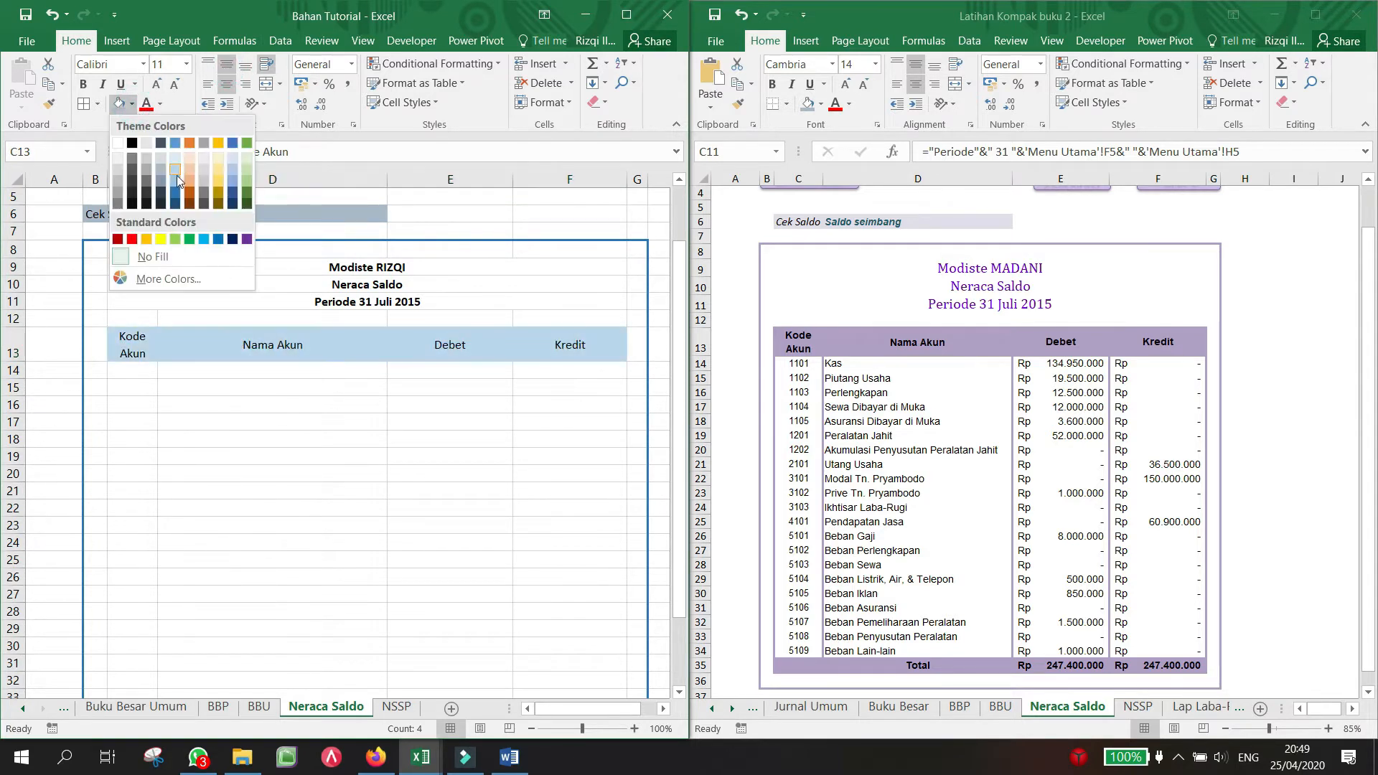
click(175, 182)
click(190, 440)
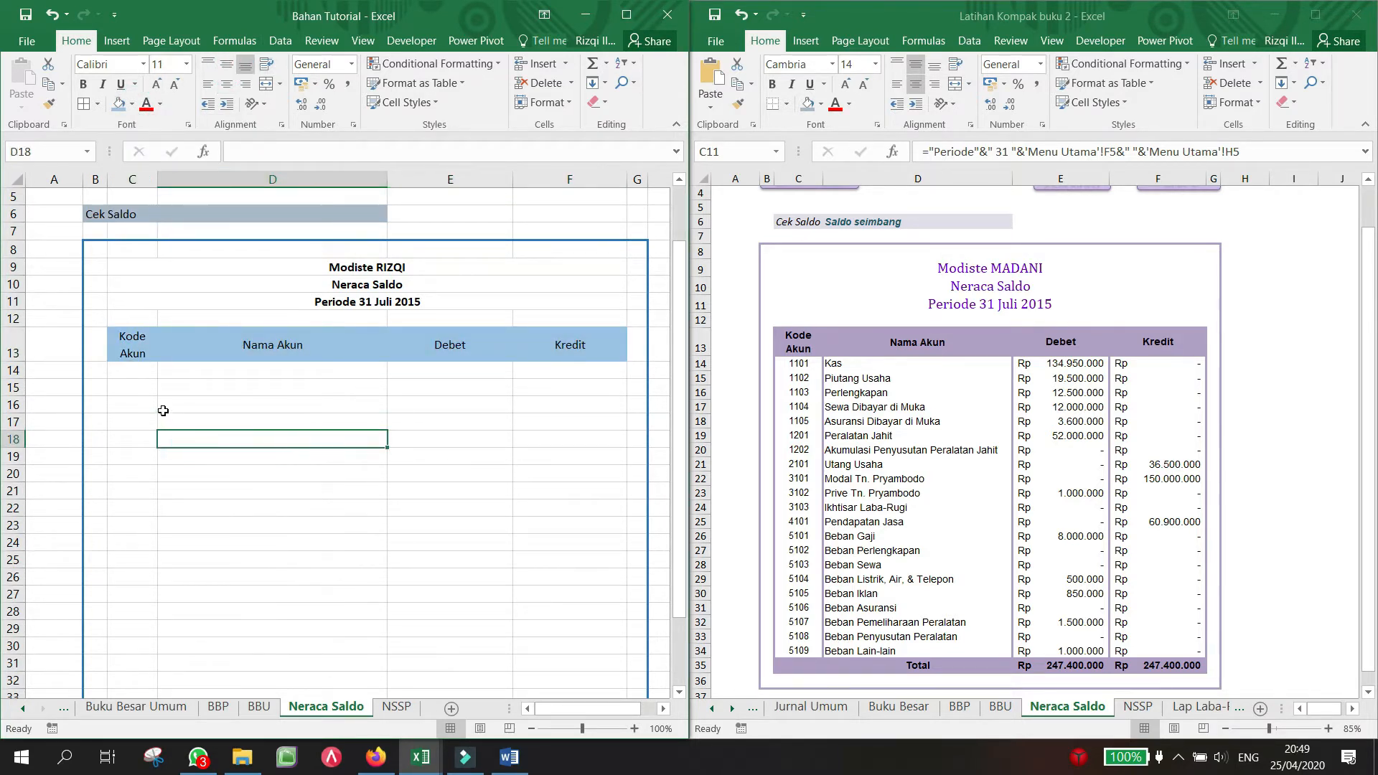
scroll(162, 410, down, 3)
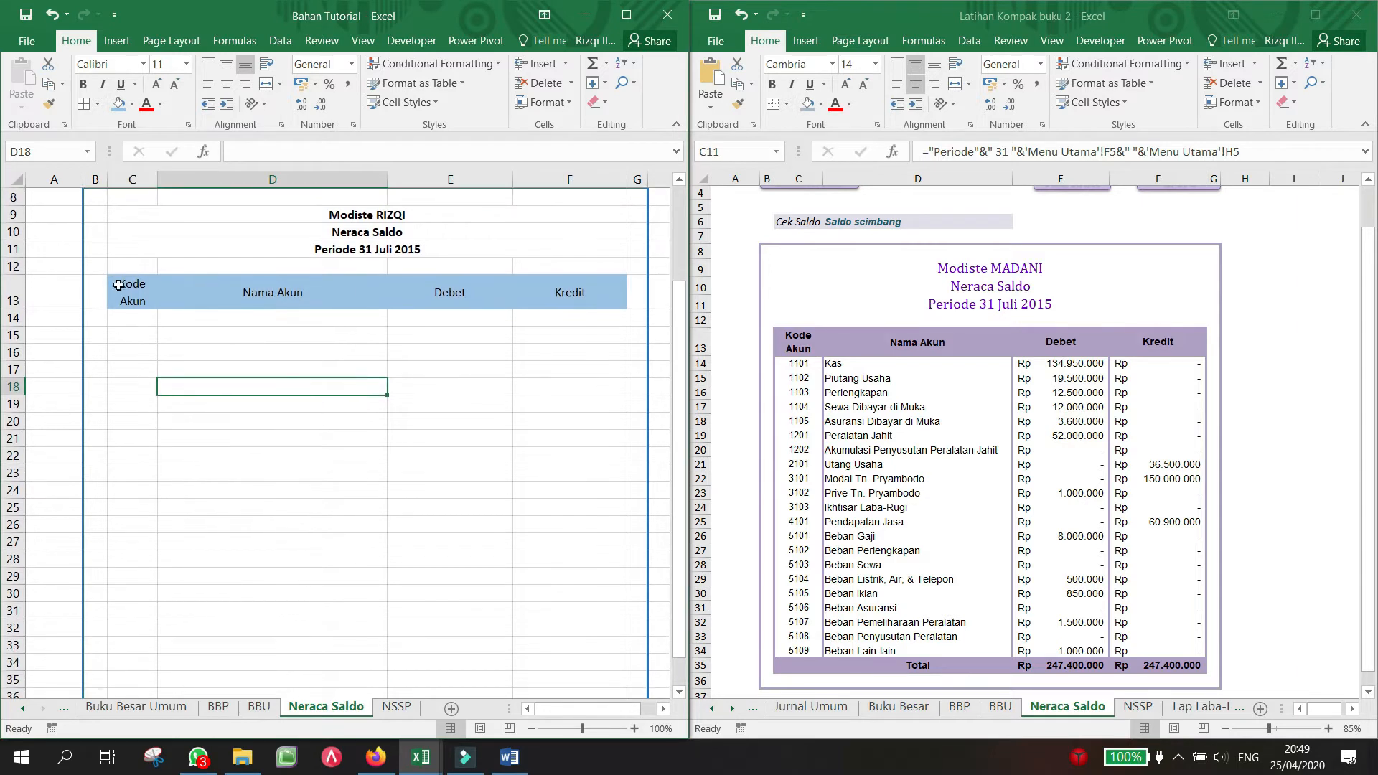
drag(118, 285, 524, 283)
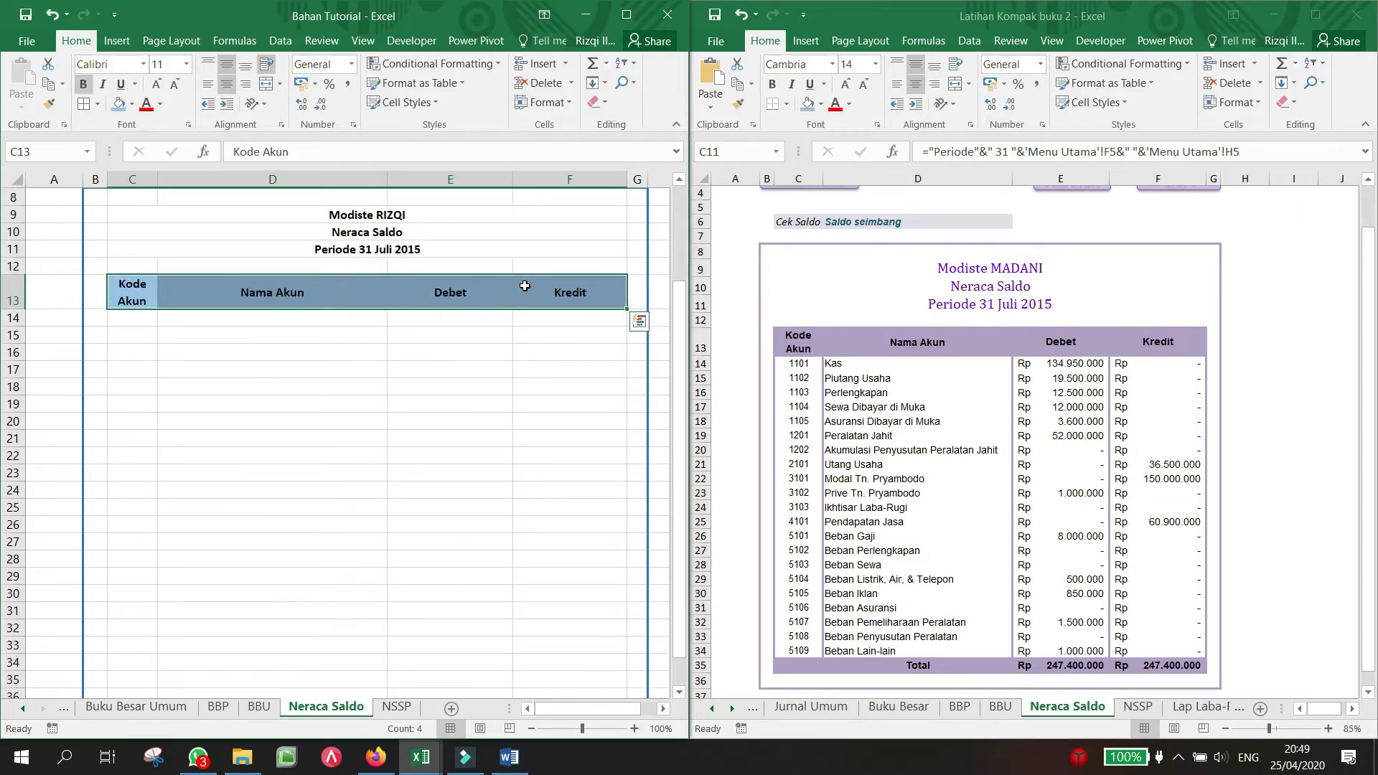
click(495, 370)
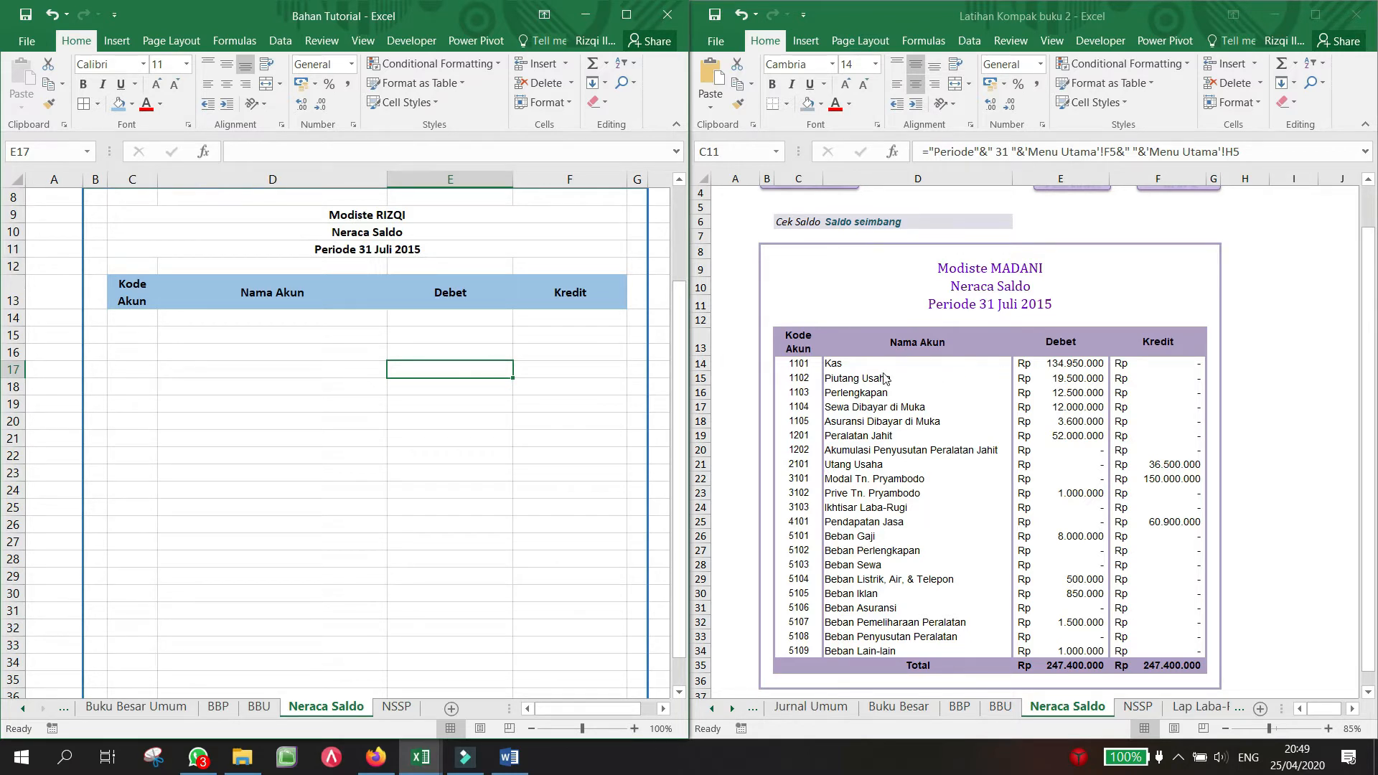
Step: Check the account code formulas in column C of the reference workbook's Neraca Saldo sheet
click(820, 378)
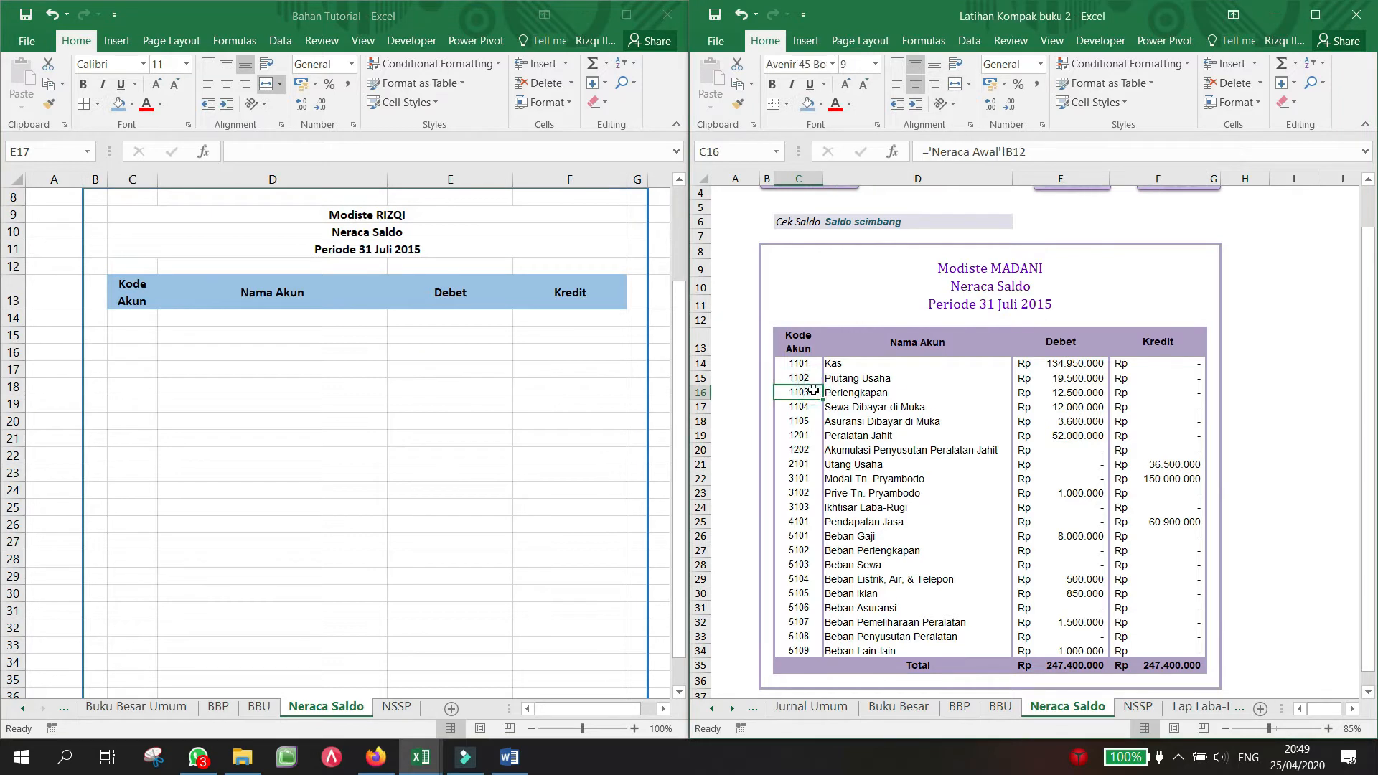
double_click(811, 436)
key(Escape)
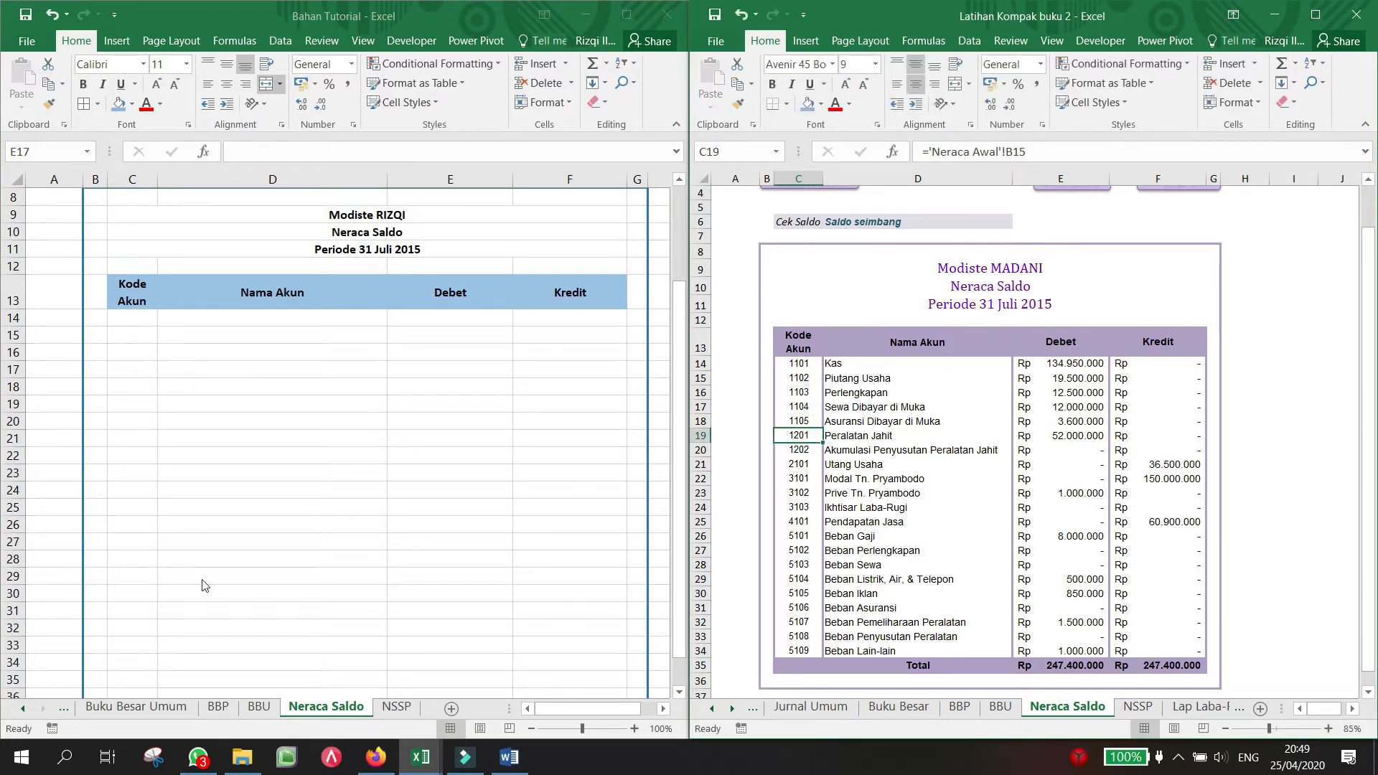
Step: Copy the account codes B10:B30 from Neraca Awal into Neraca Saldo from C14 down as linked cells and center them
click(68, 705)
click(67, 706)
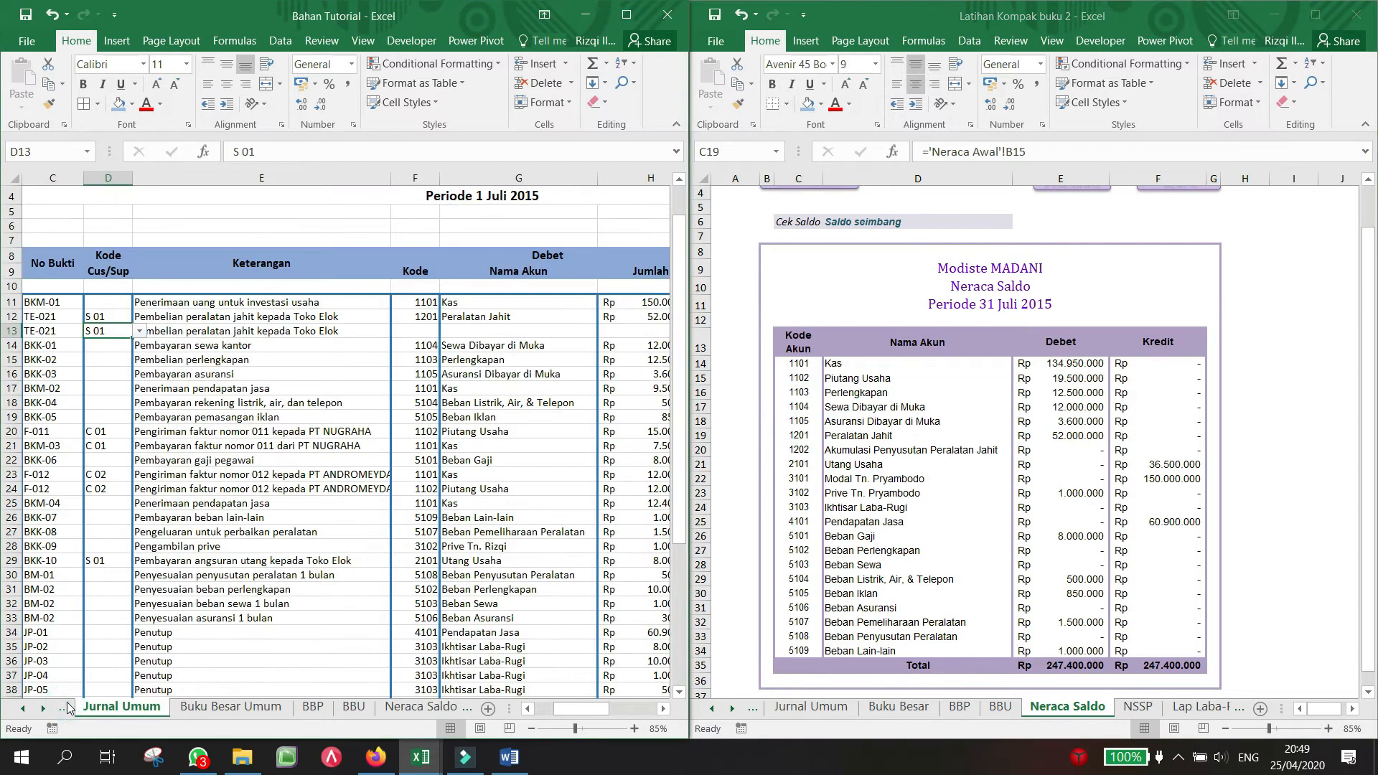
click(67, 705)
drag(134, 326, 87, 624)
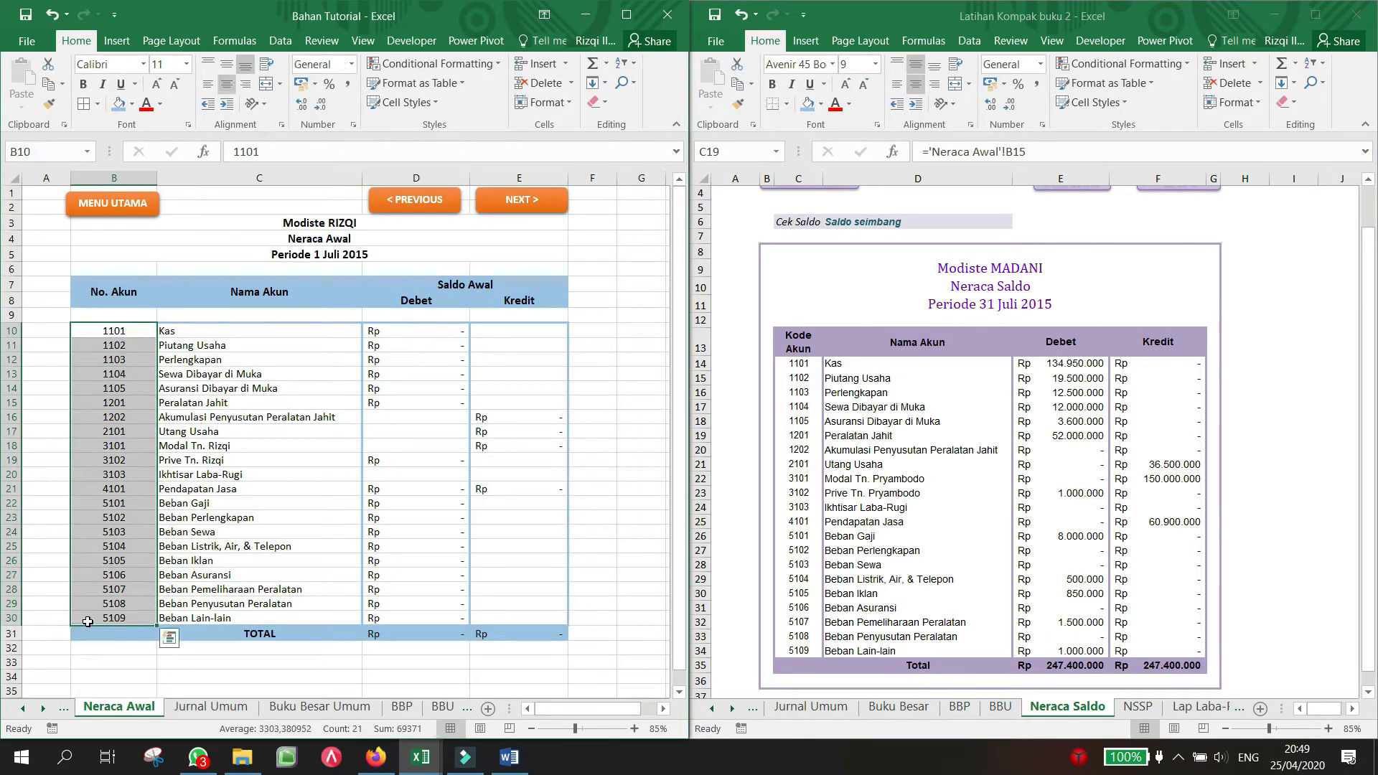
key(ctrl+c)
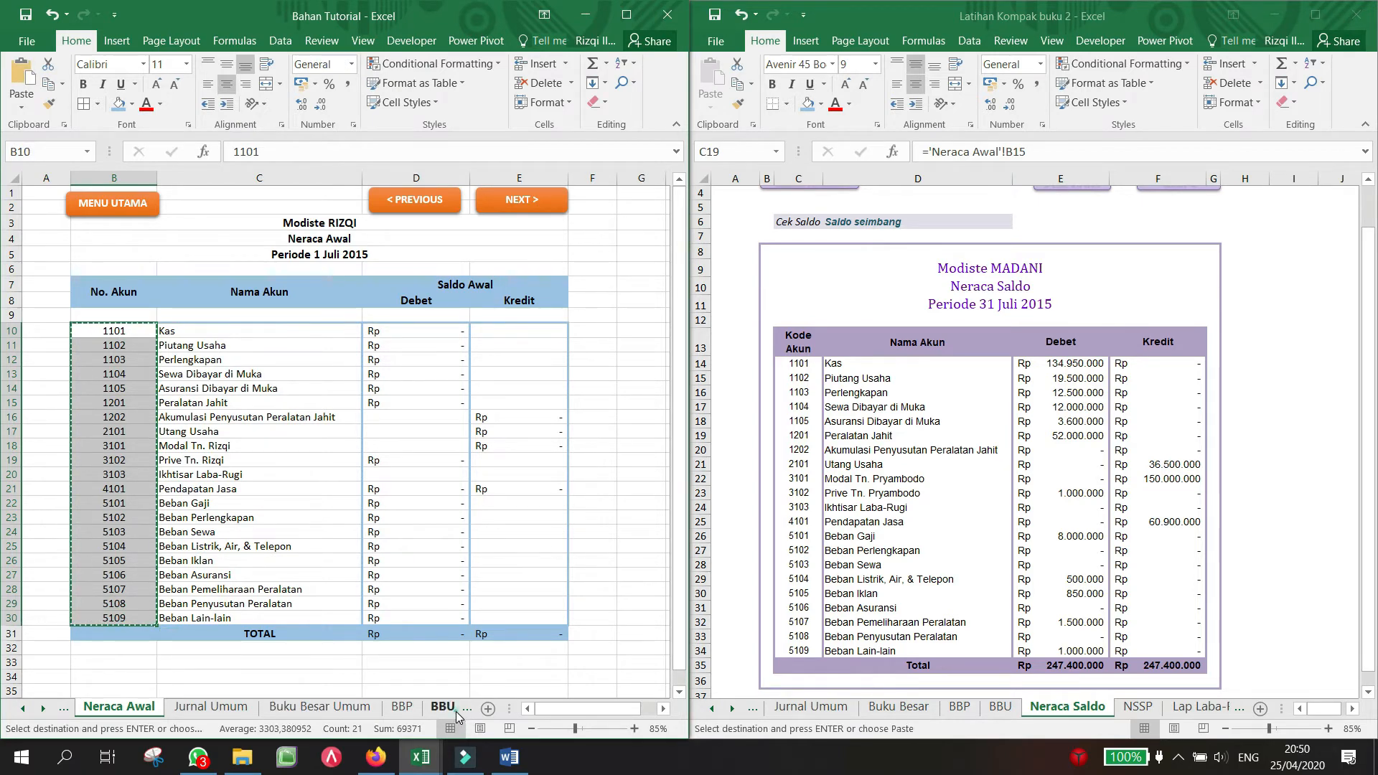
click(455, 712)
click(455, 712)
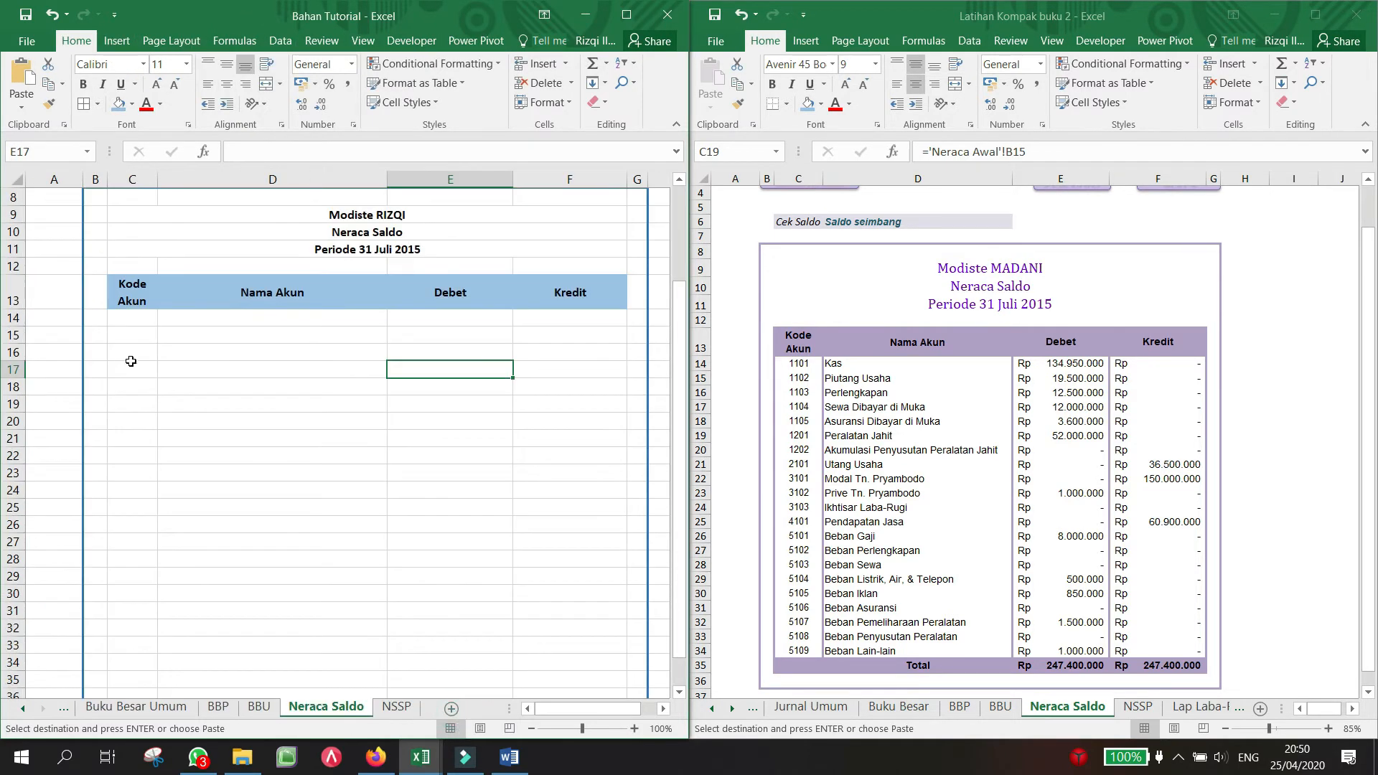
click(124, 325)
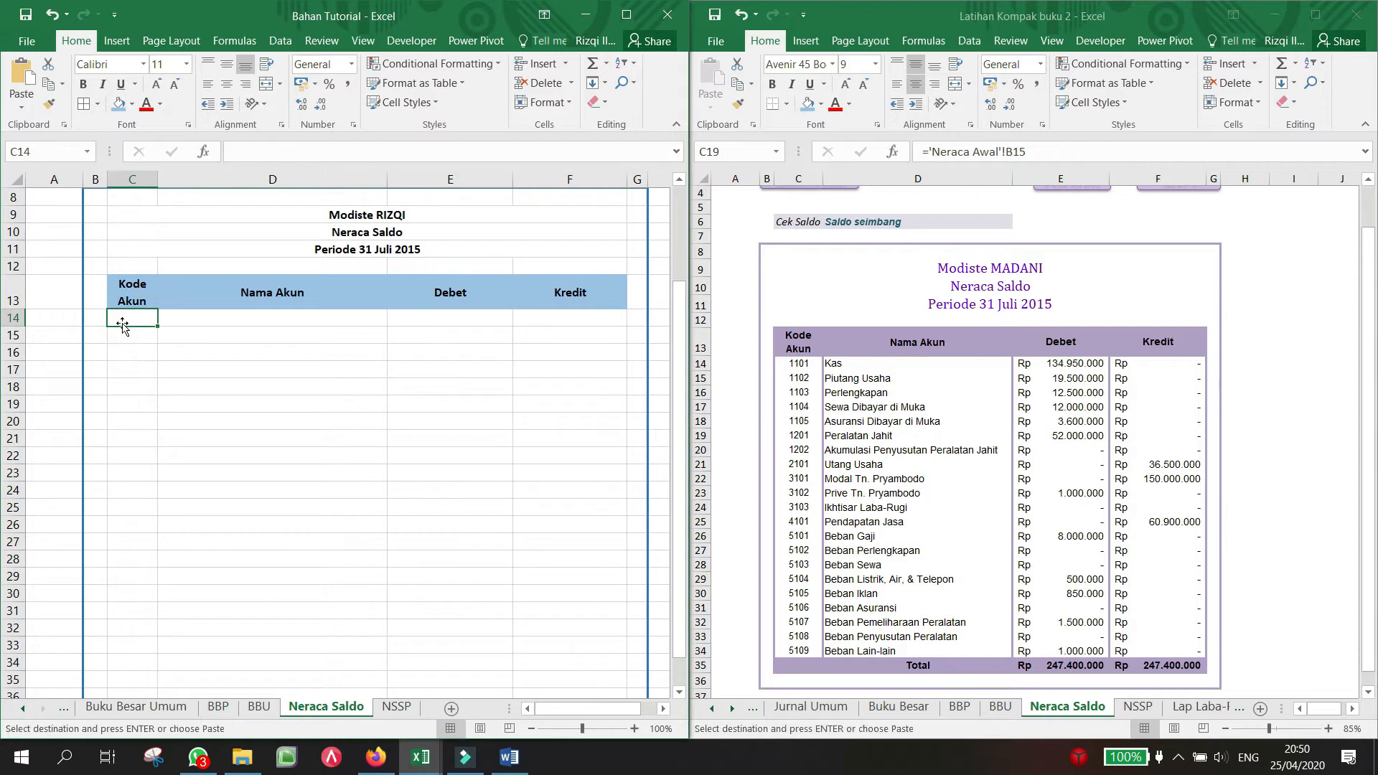
right_click(127, 316)
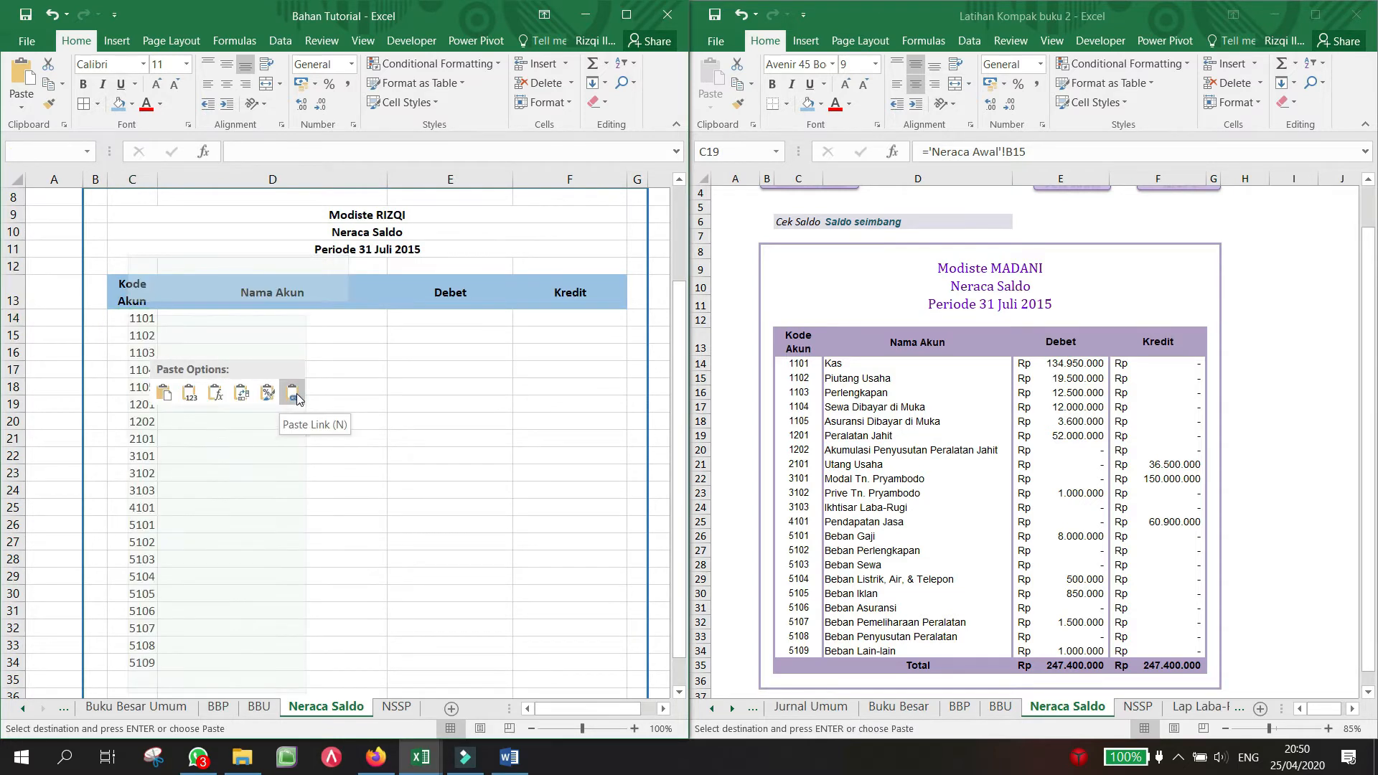
click(295, 393)
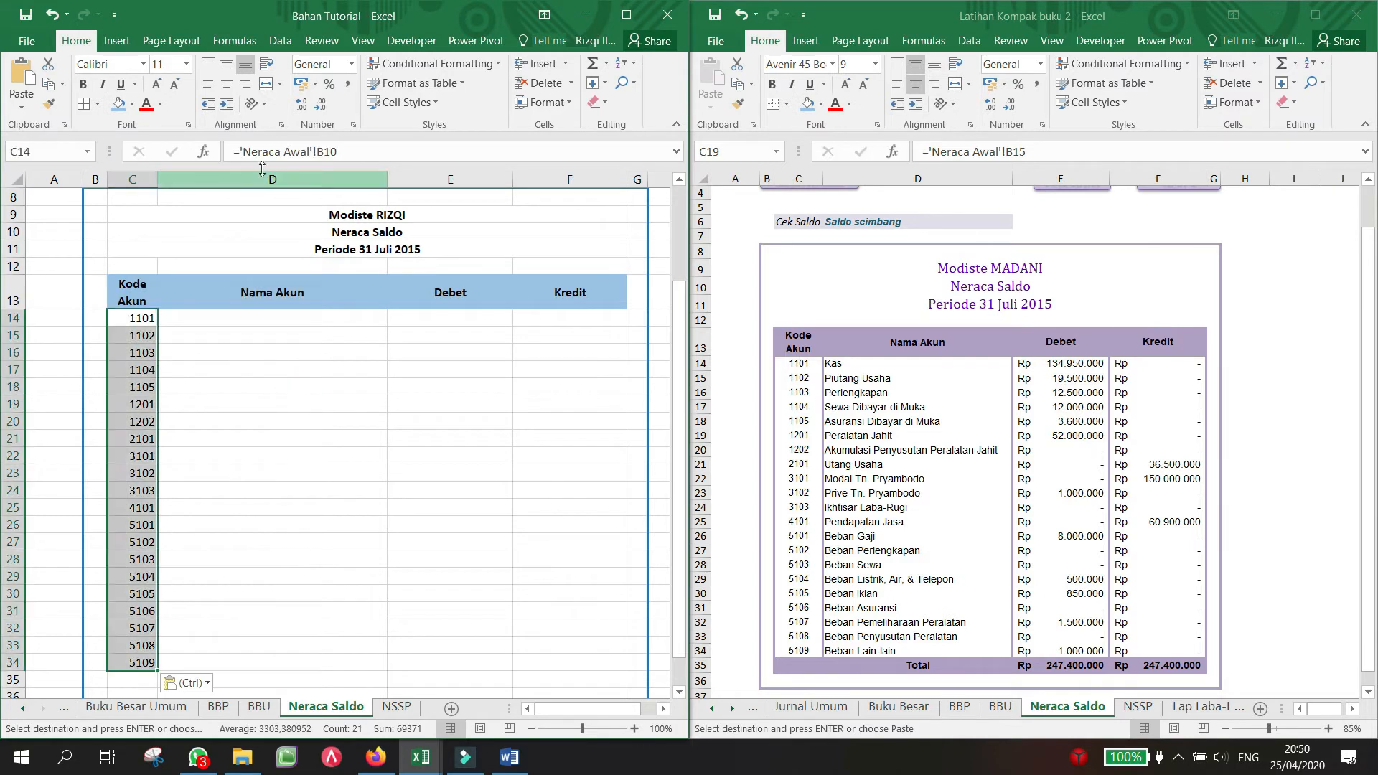
click(226, 84)
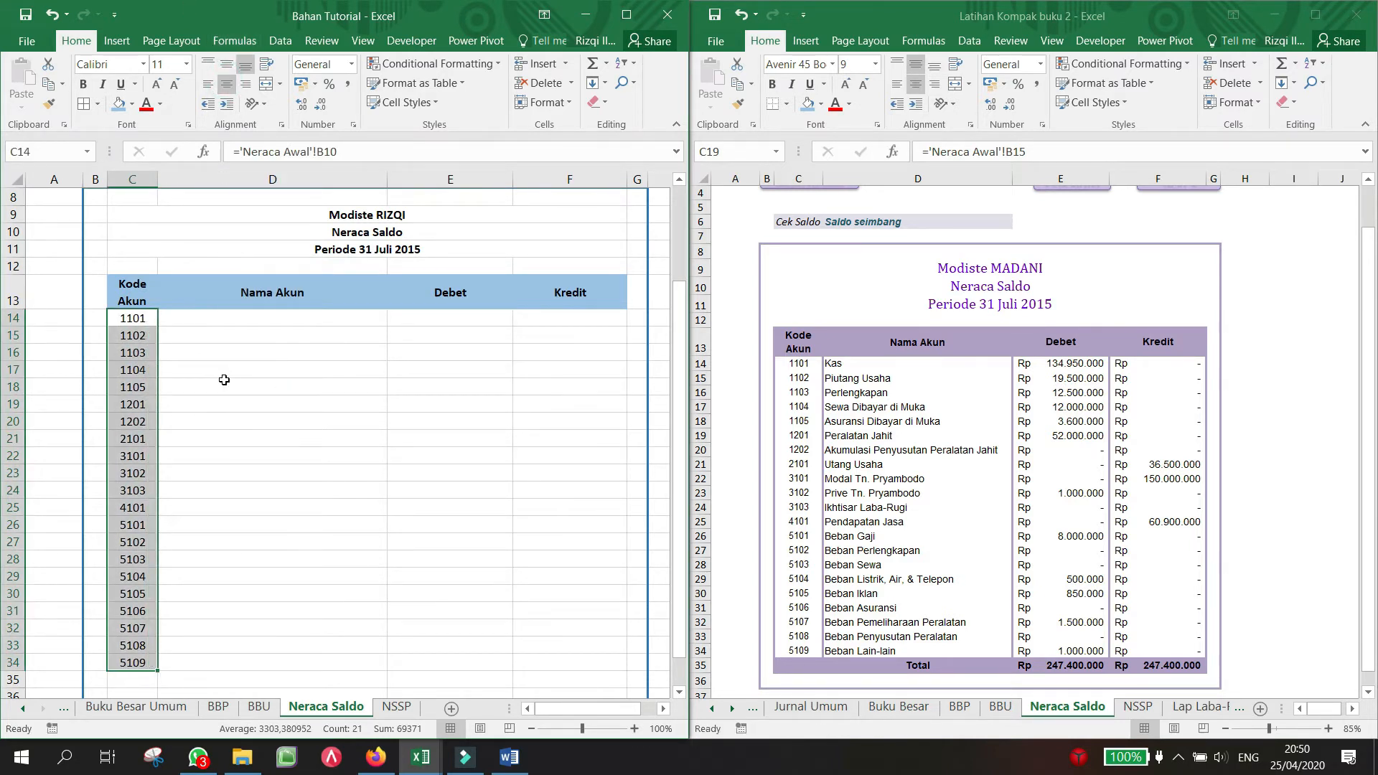
Step: Enter the formula =VLOOKUP(C14;akun;2;0) in D14 of Neraca Saldo and fill it down to D34 for the account names
click(214, 324)
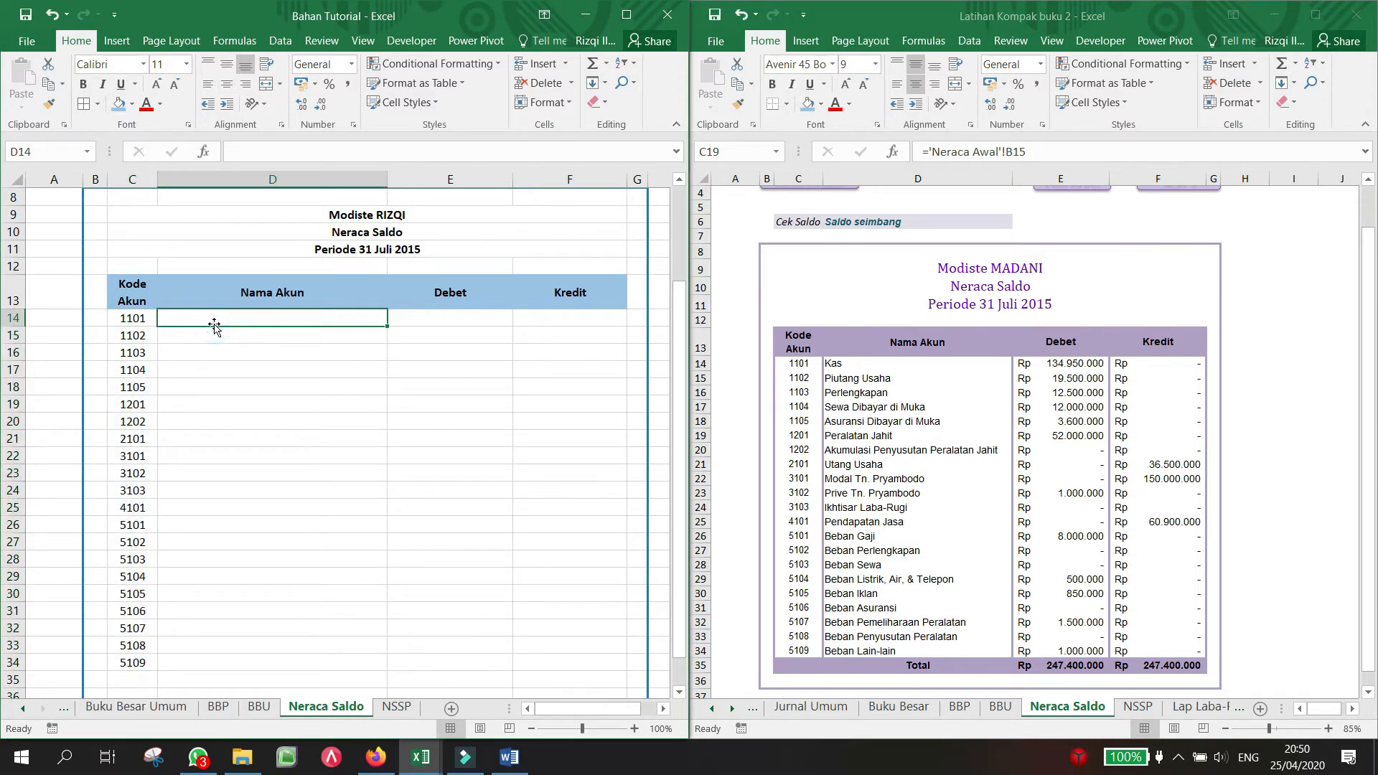
text(=)
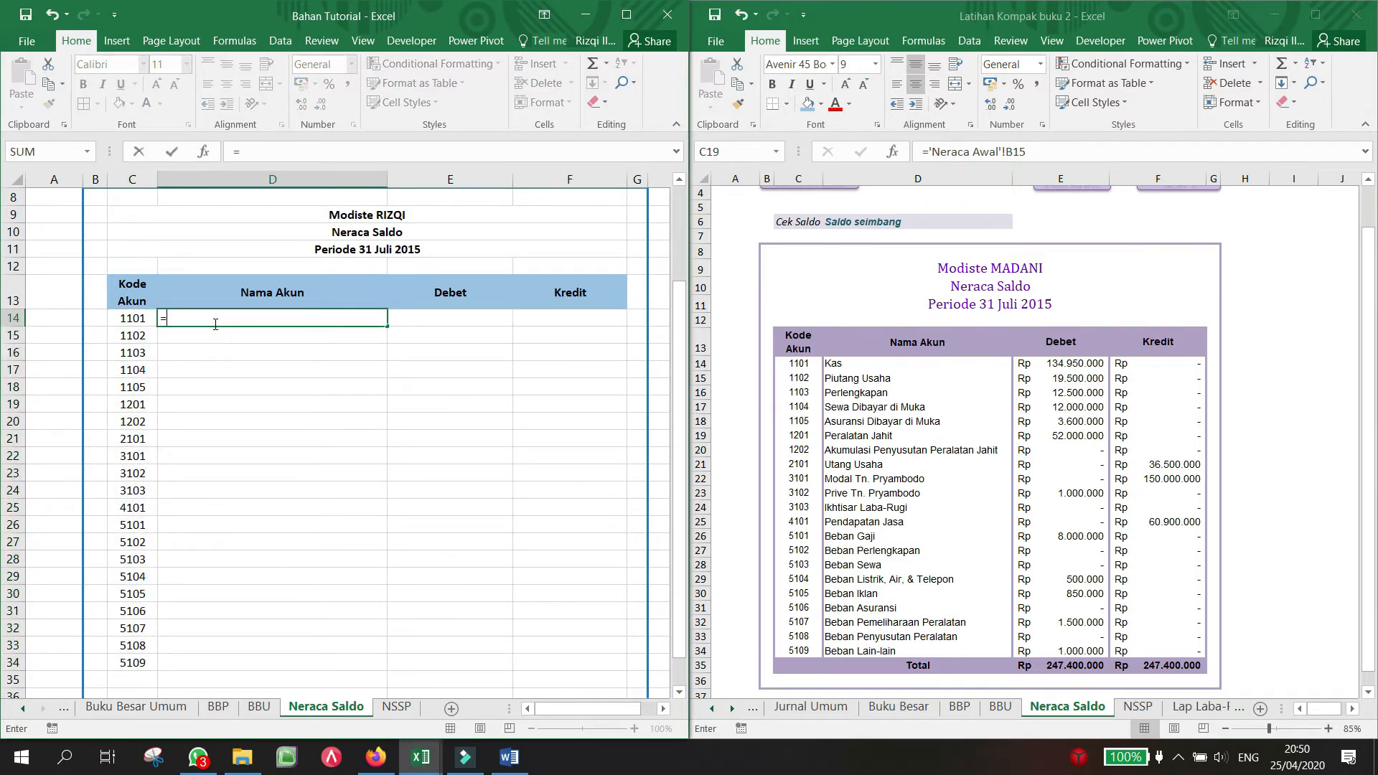
text(vlookup)
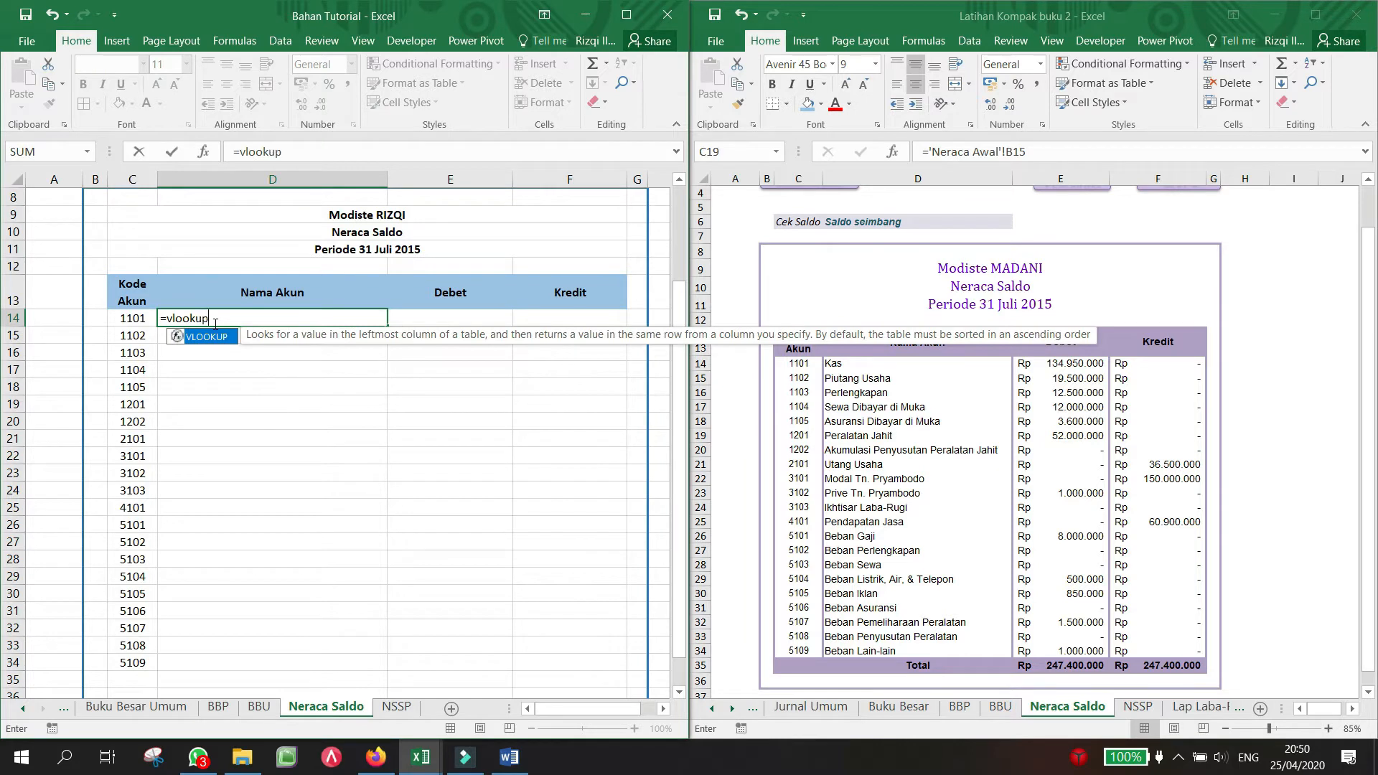
text(()
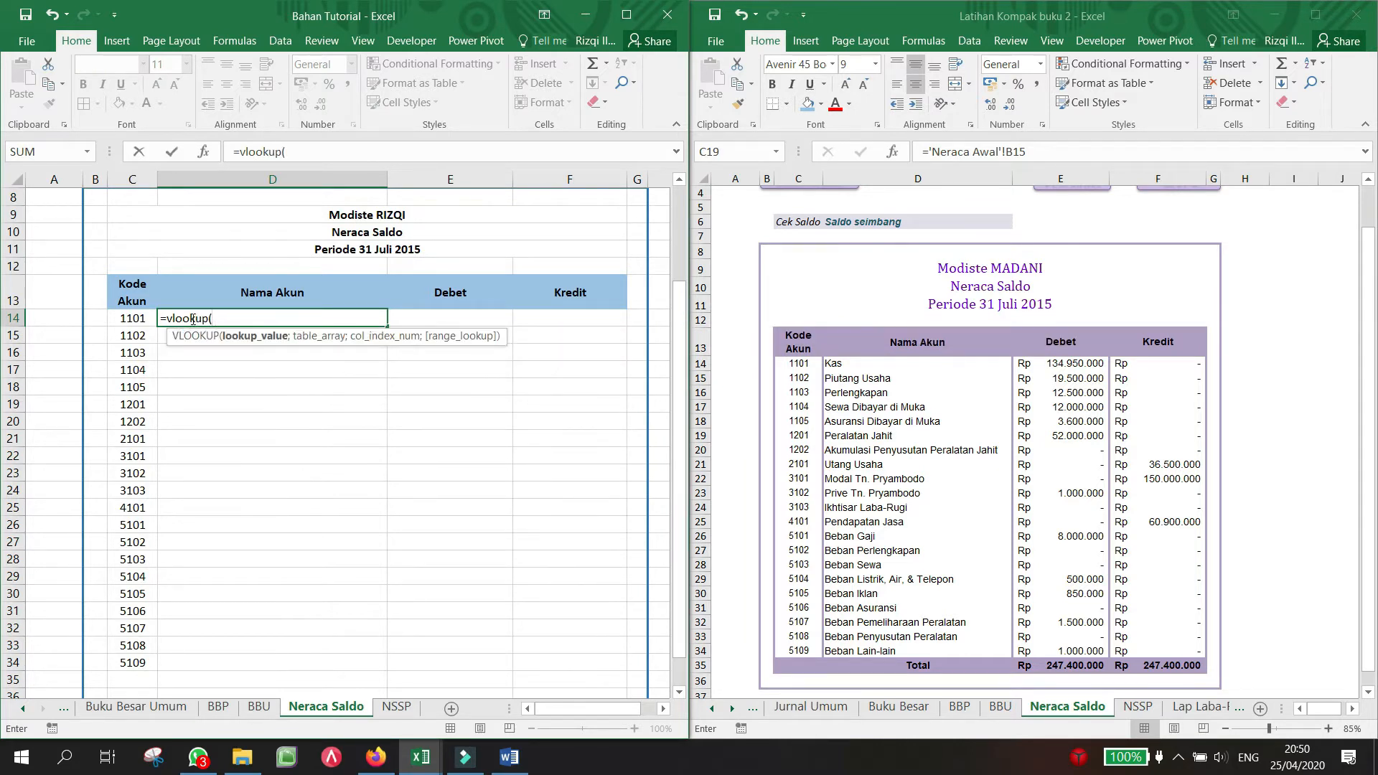
click(146, 317)
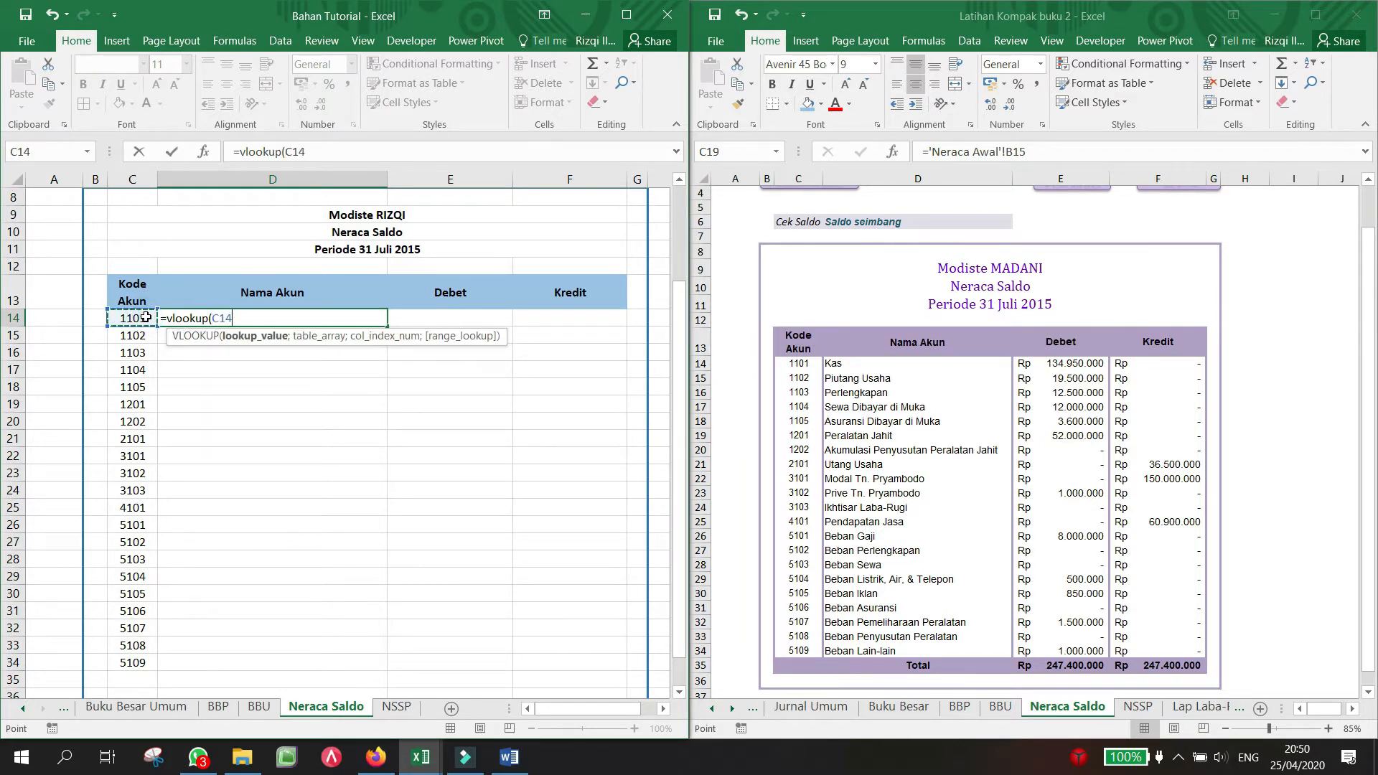
text(;aku)
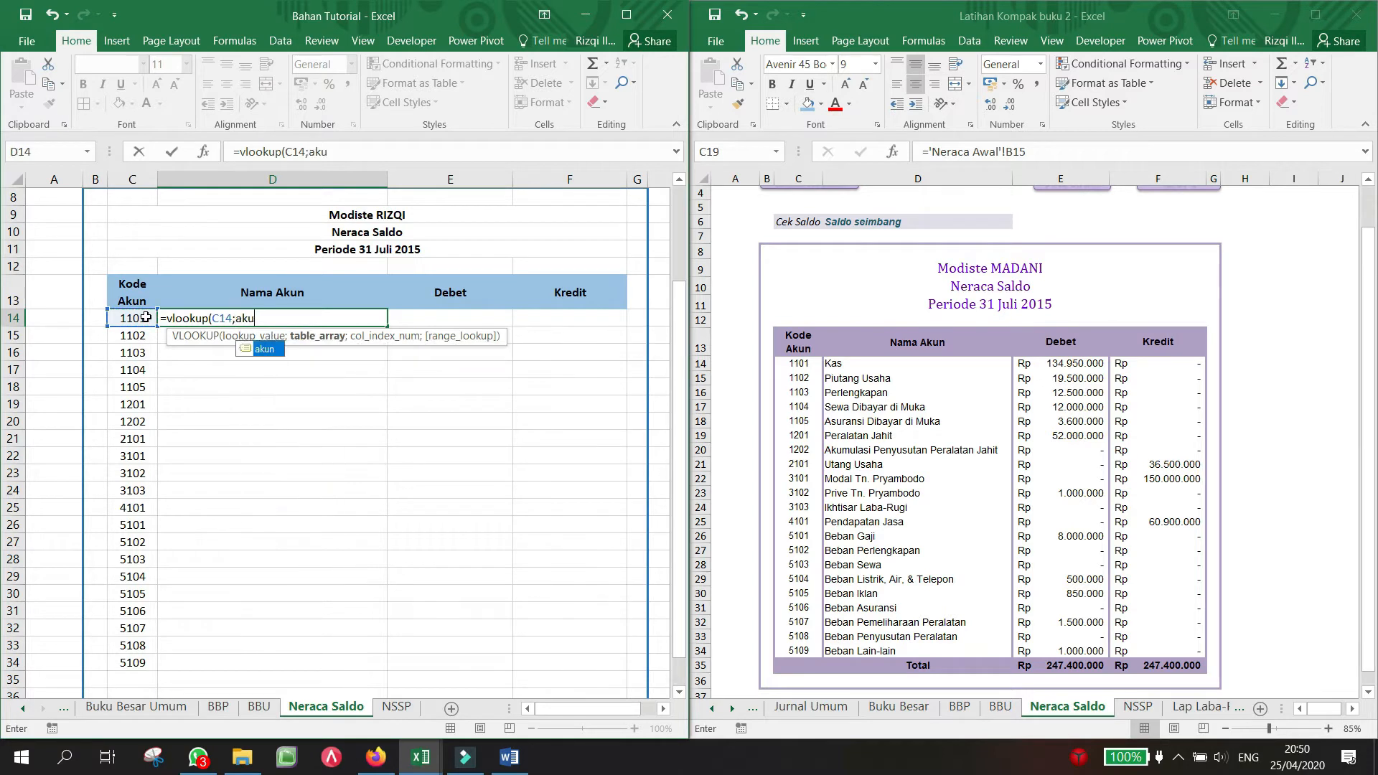
text(n;)
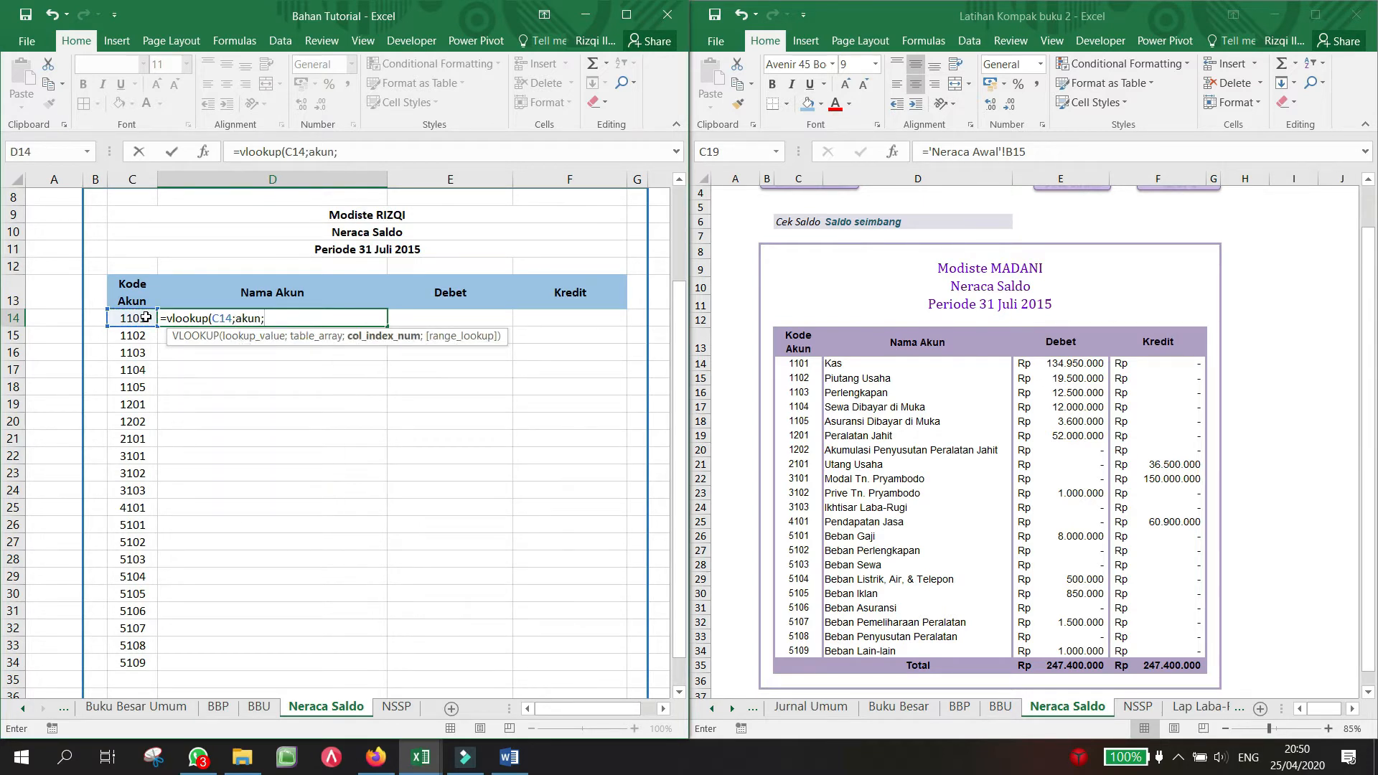
text(2;0))
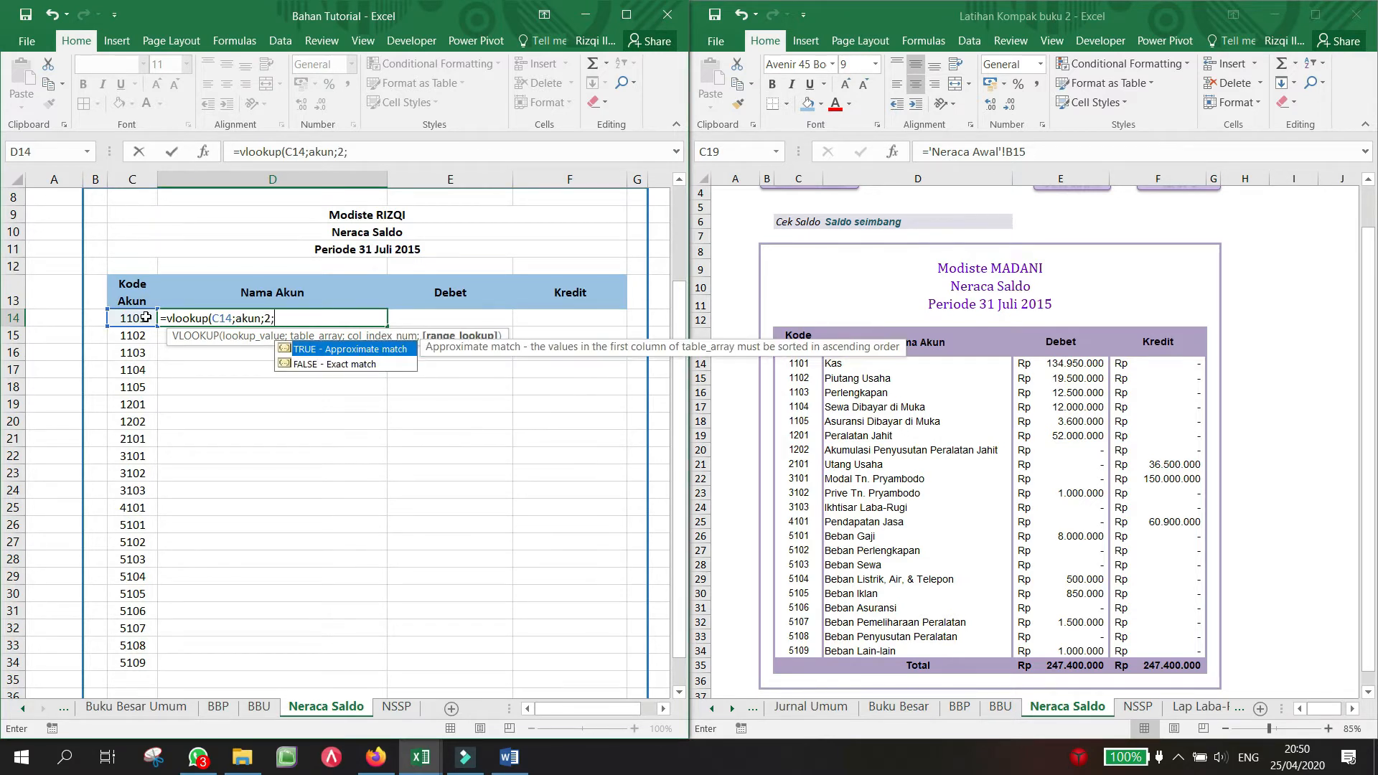
key(ctrl+Return)
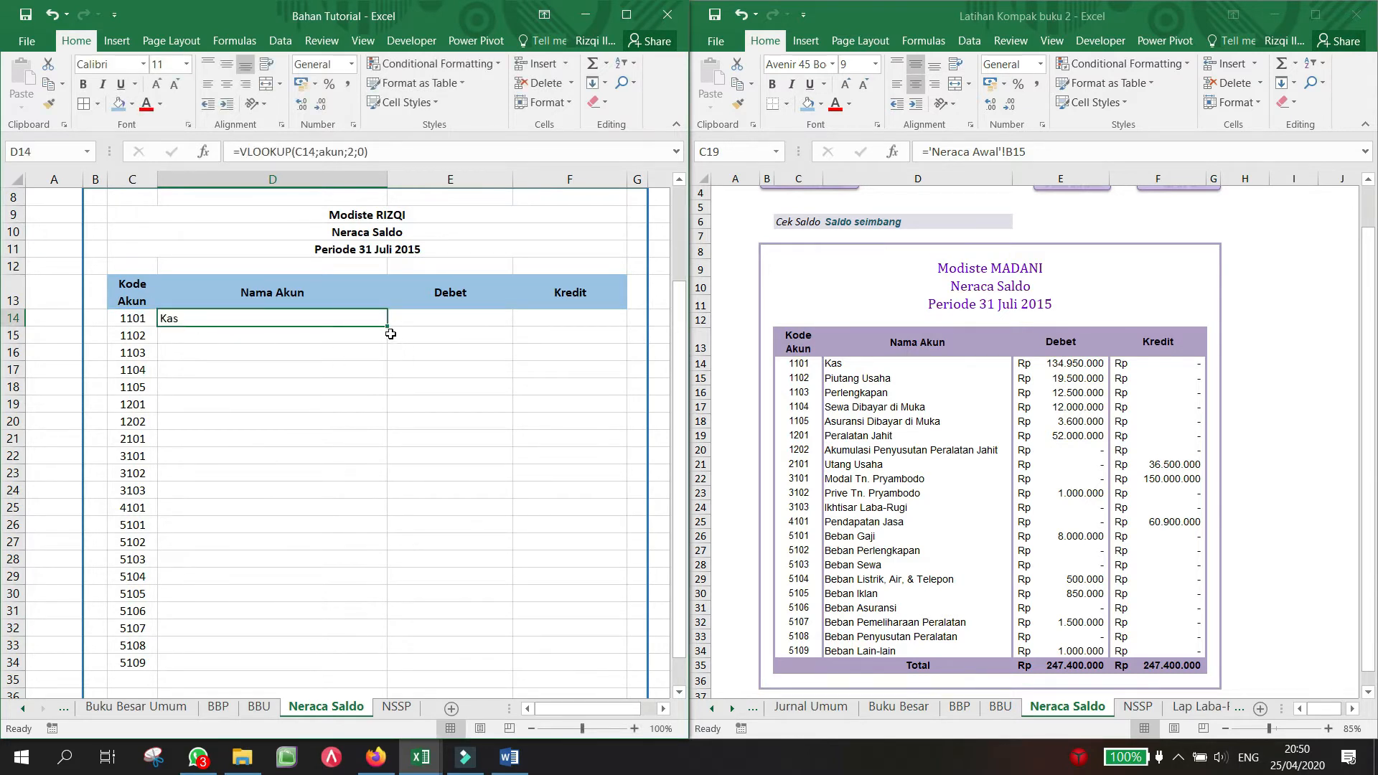
drag(387, 328, 353, 666)
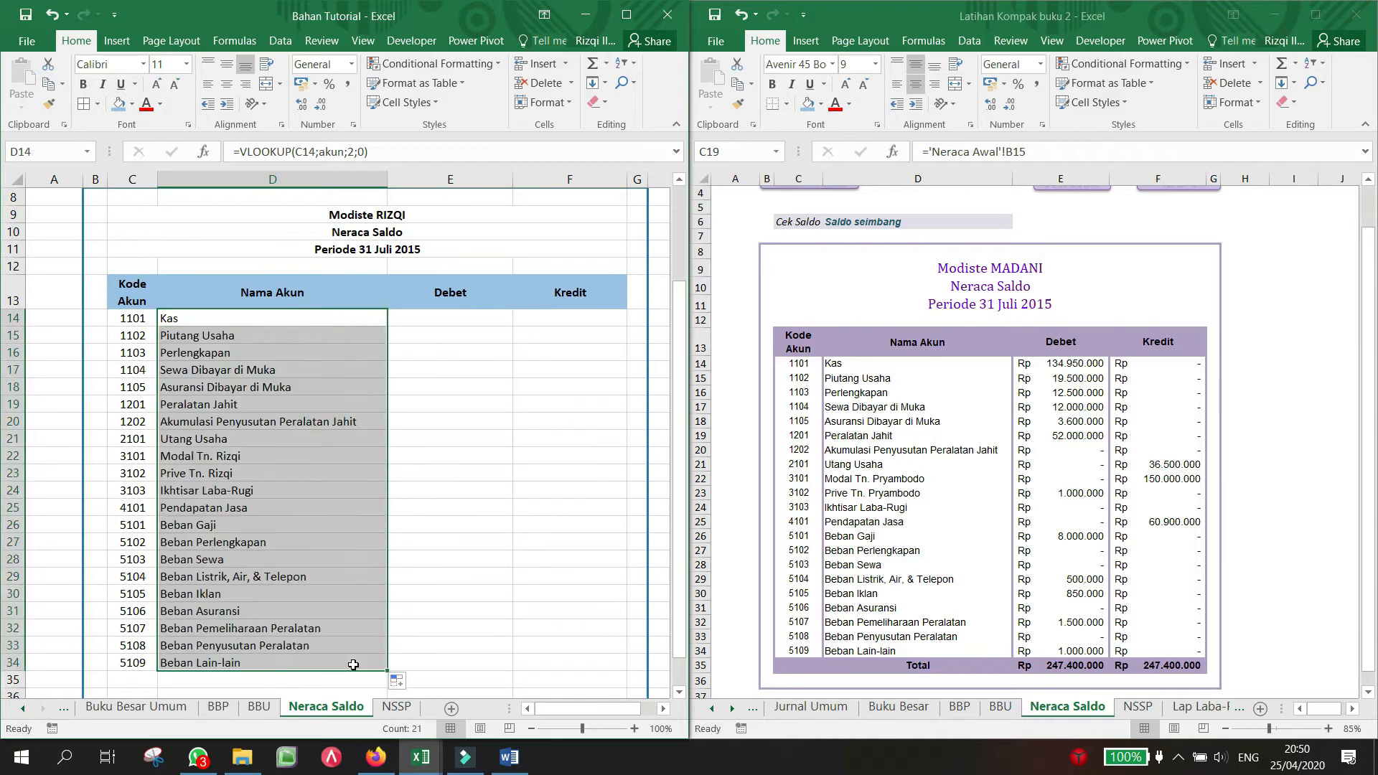
click(292, 558)
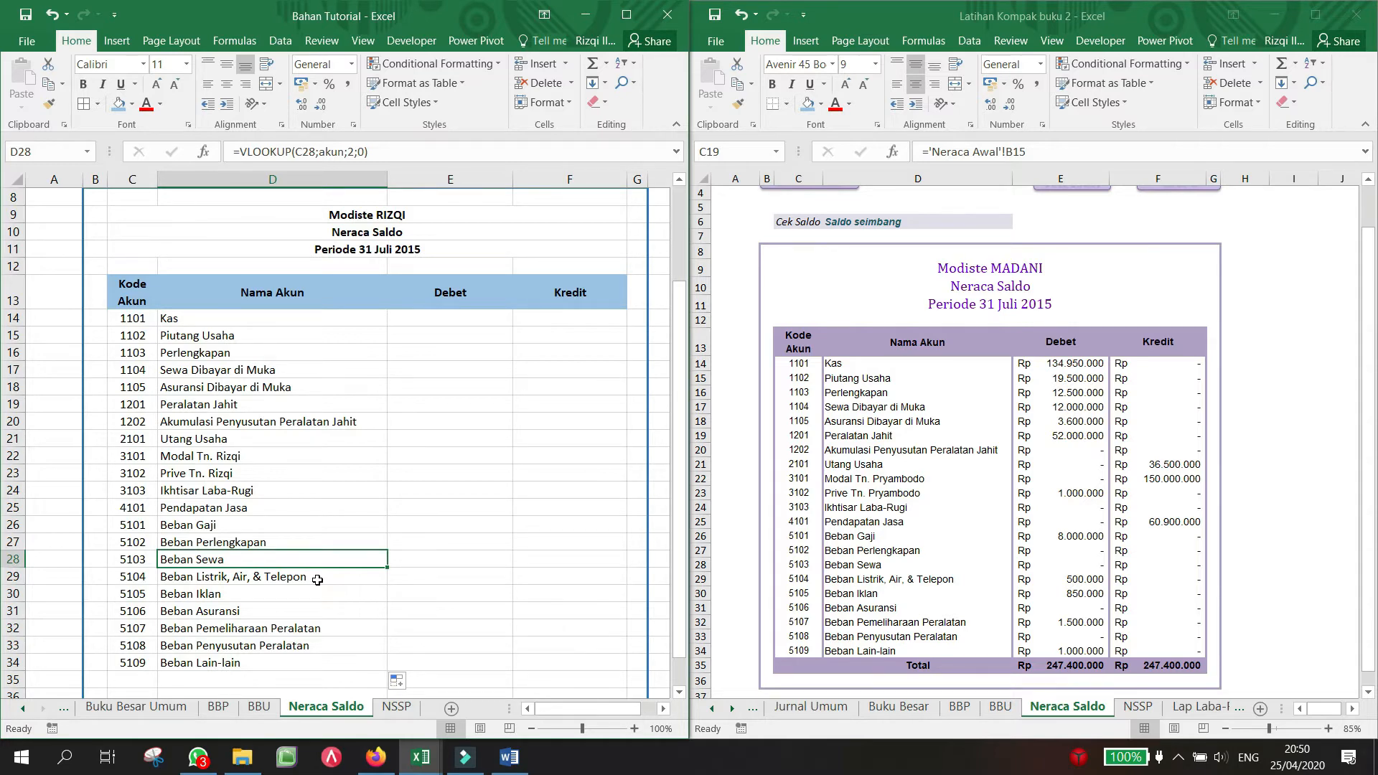
Step: Copy the whole Debet formula of cell E14 from the reference workbook's Neraca Saldo sheet
click(429, 320)
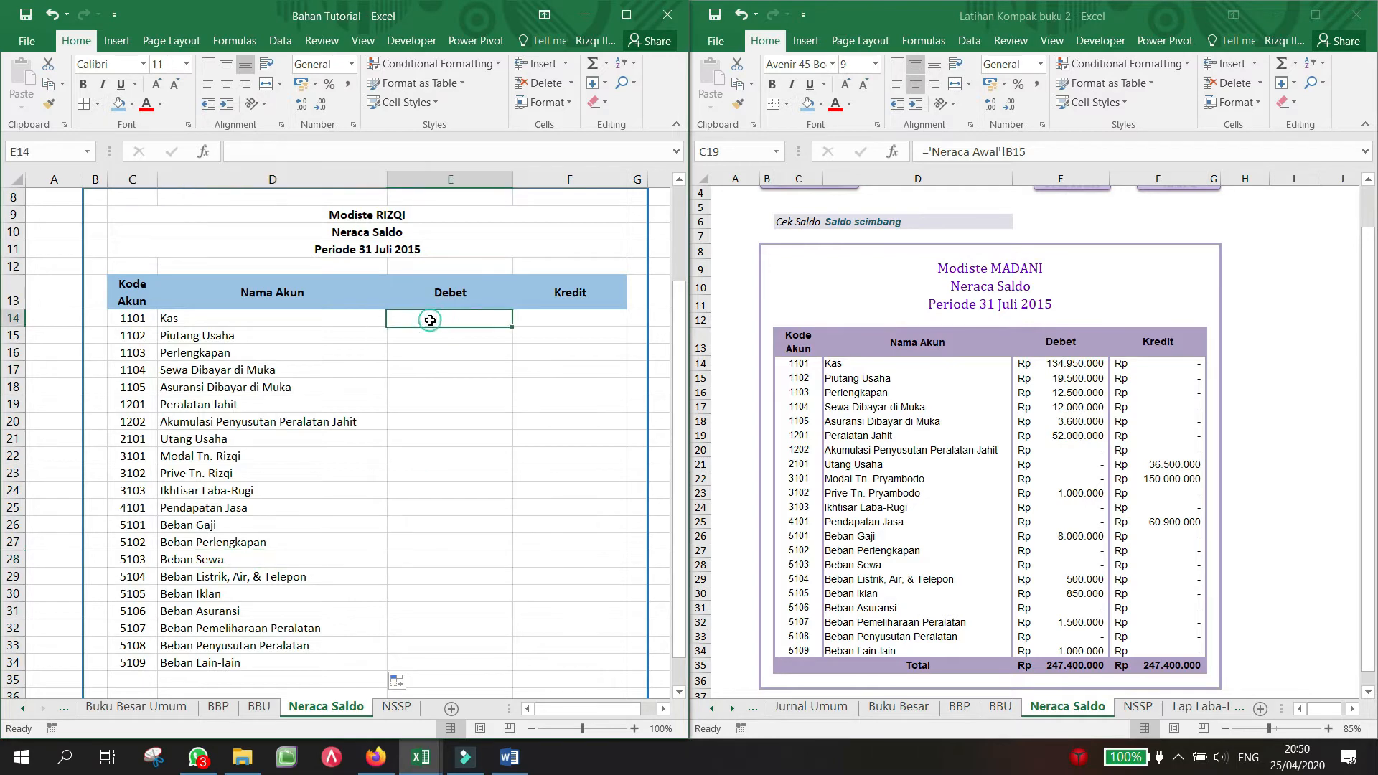
click(1075, 366)
click(1075, 365)
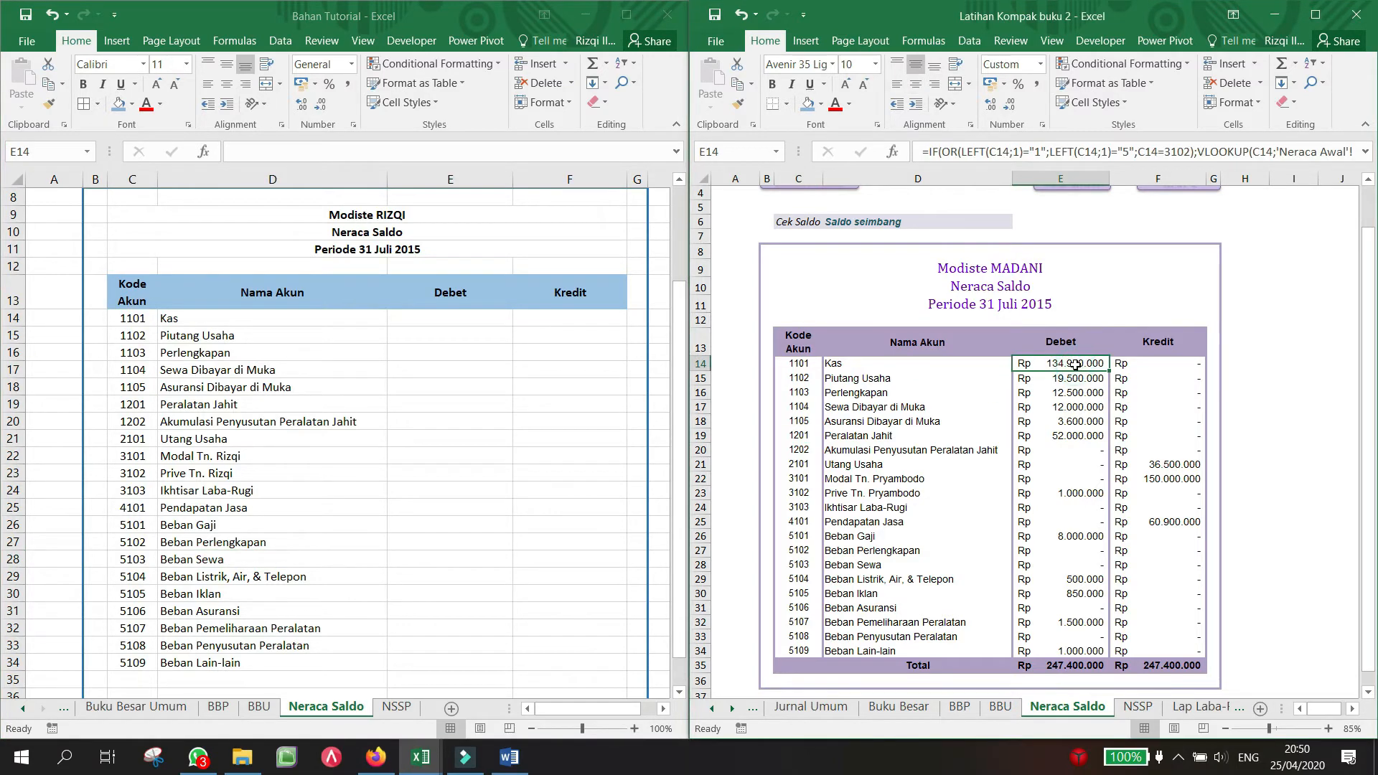
click(1365, 152)
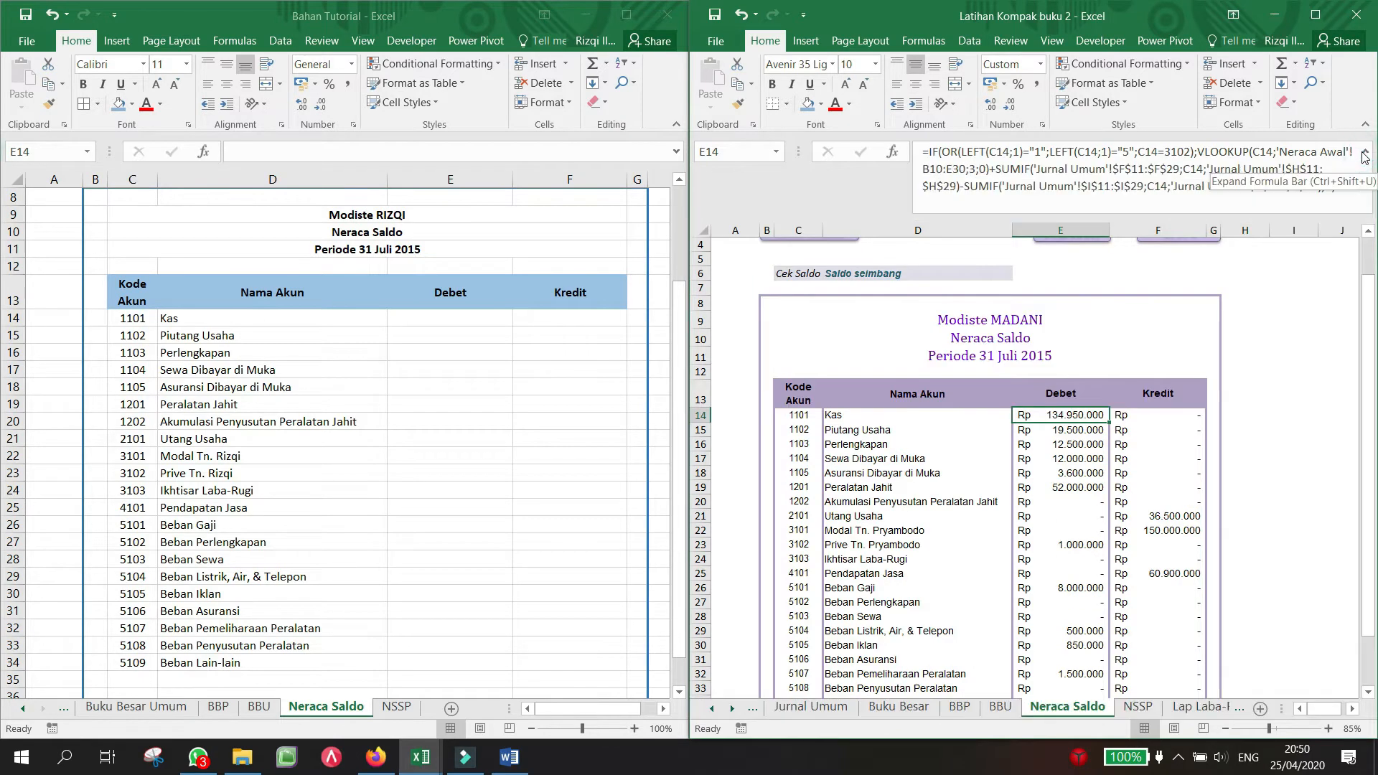
drag(1342, 192, 892, 151)
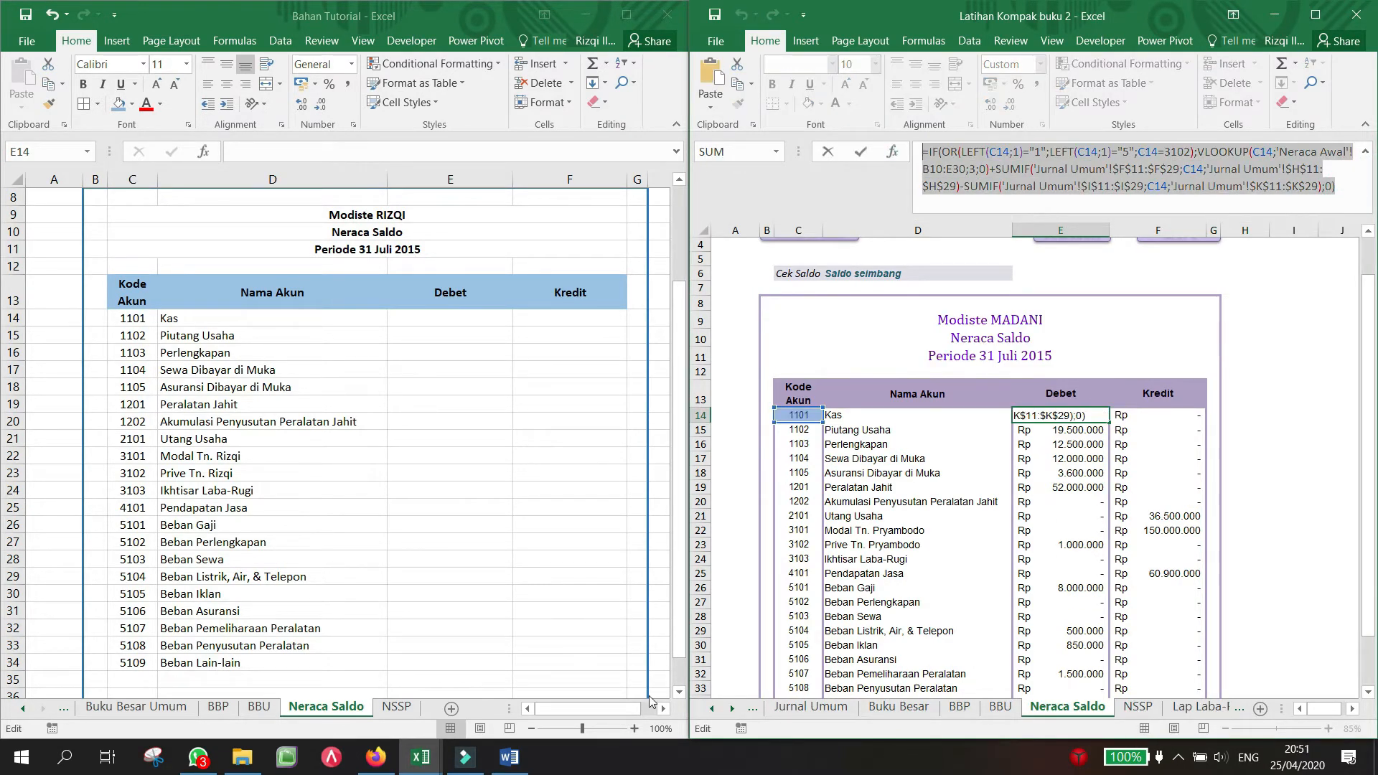
Step: Switch to Word, place Document1 beside the Bahan Tutorial workbook, and paste the copied Debet formula below the existing text
key(alt+Tab)
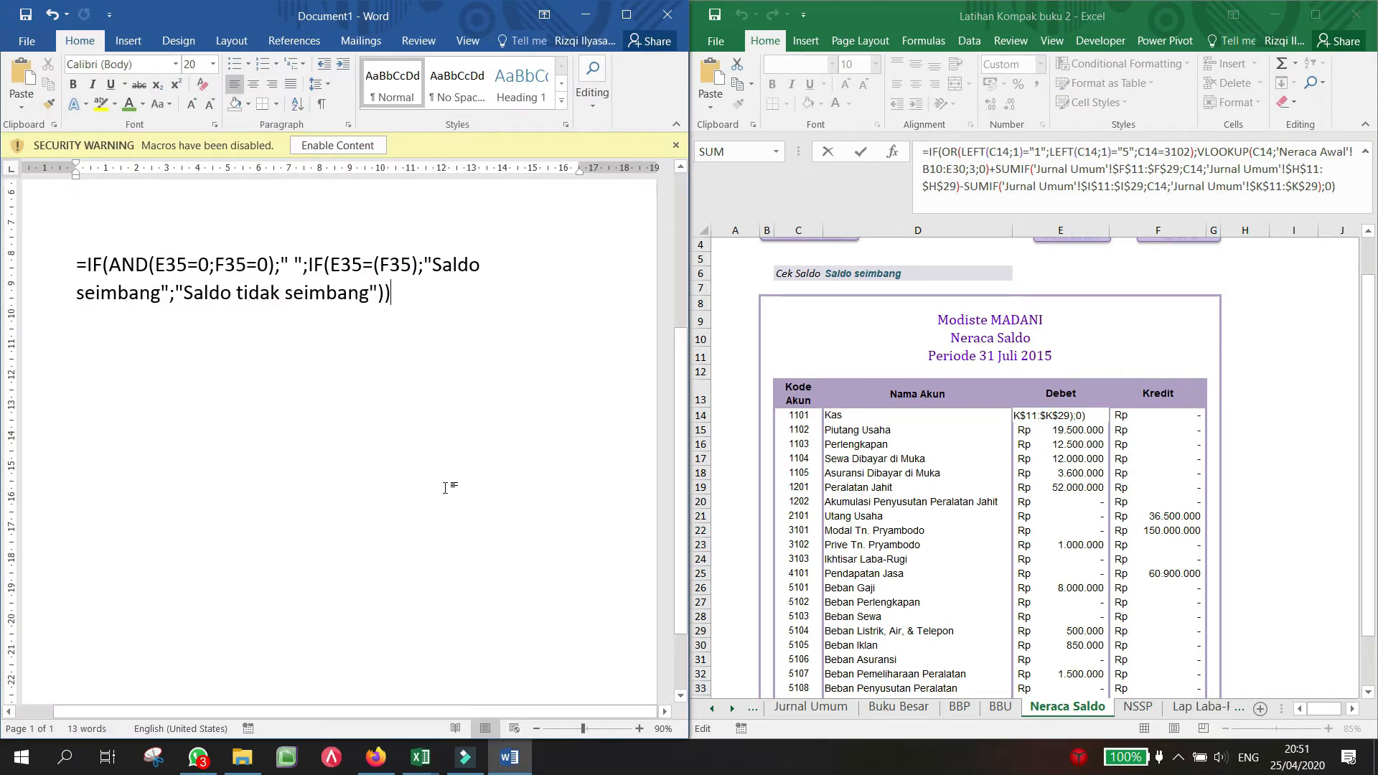
drag(458, 20, 1377, 123)
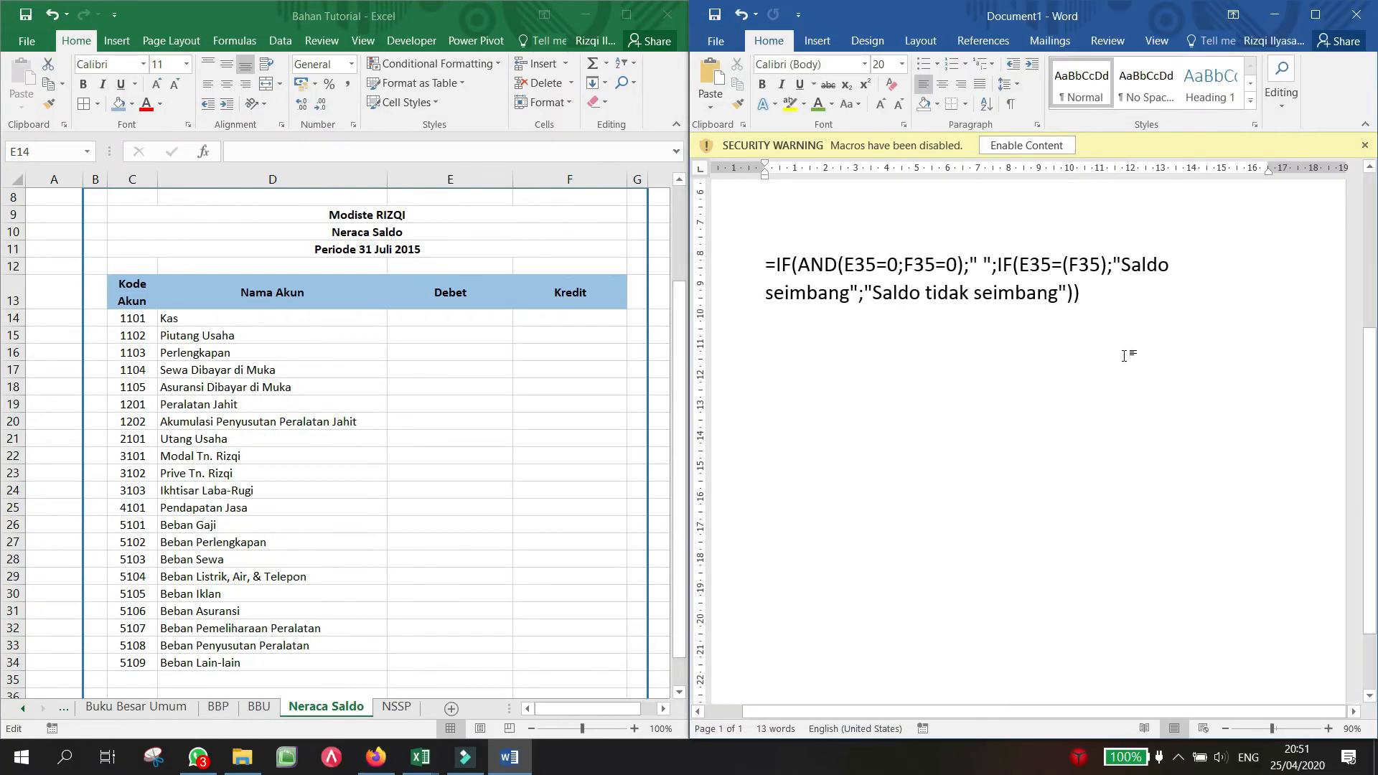
key(Return)
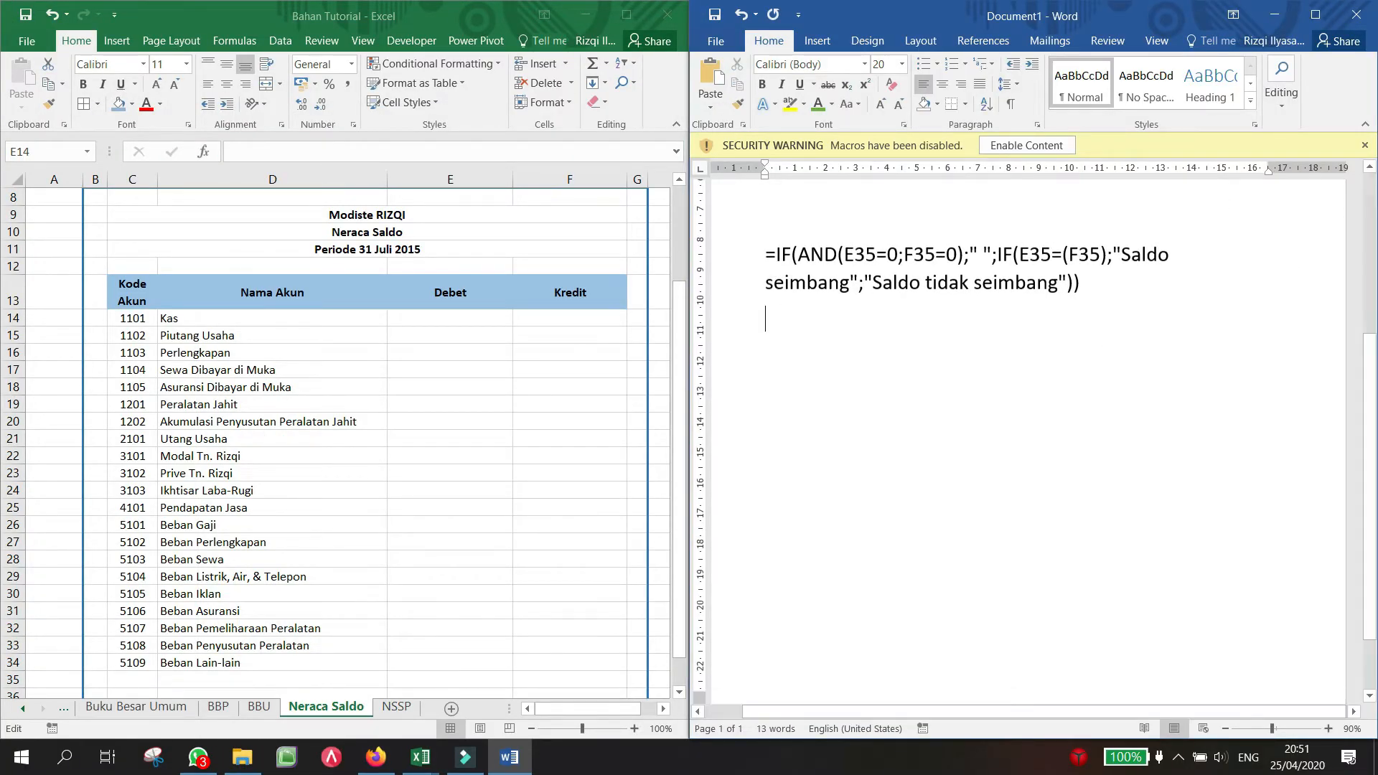
scroll(1026, 431, down, 2)
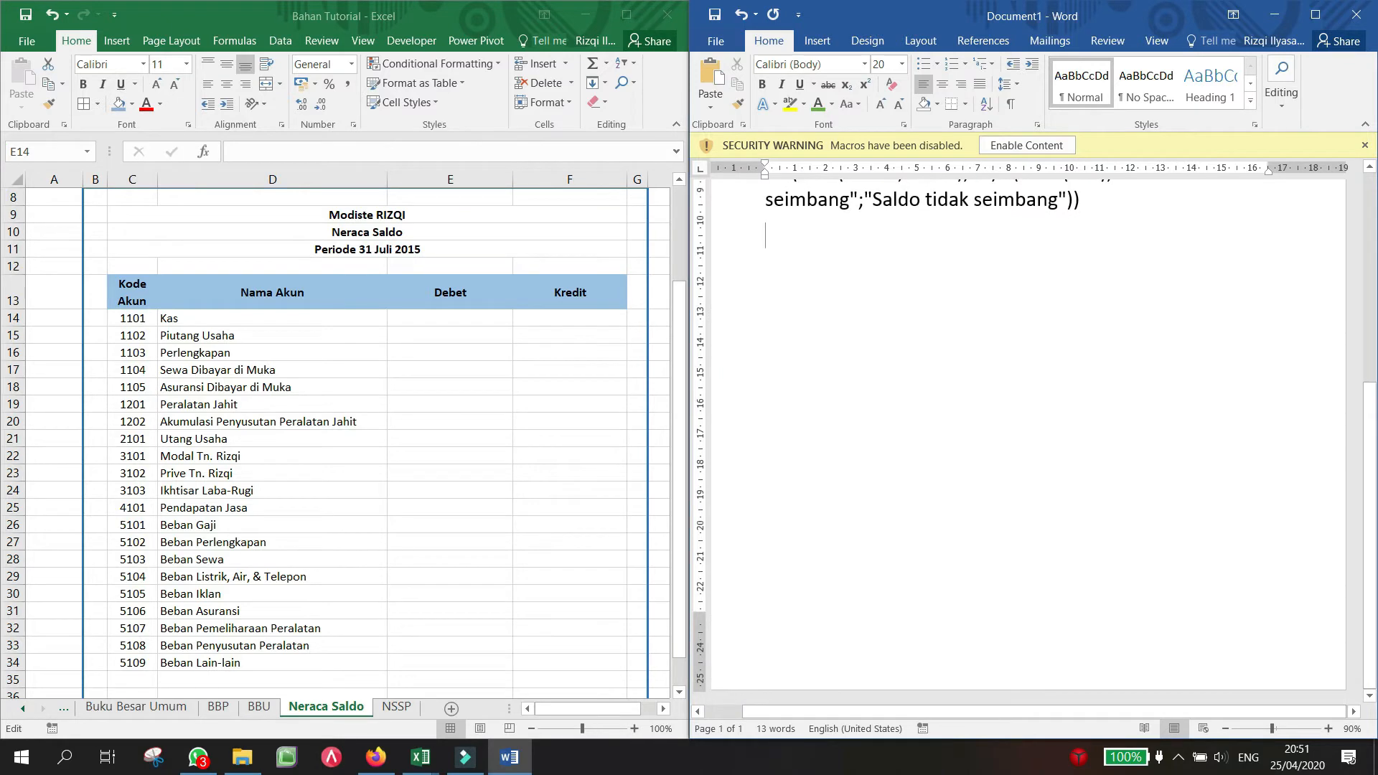
key(Return)
key(Return)
key(ctrl+v)
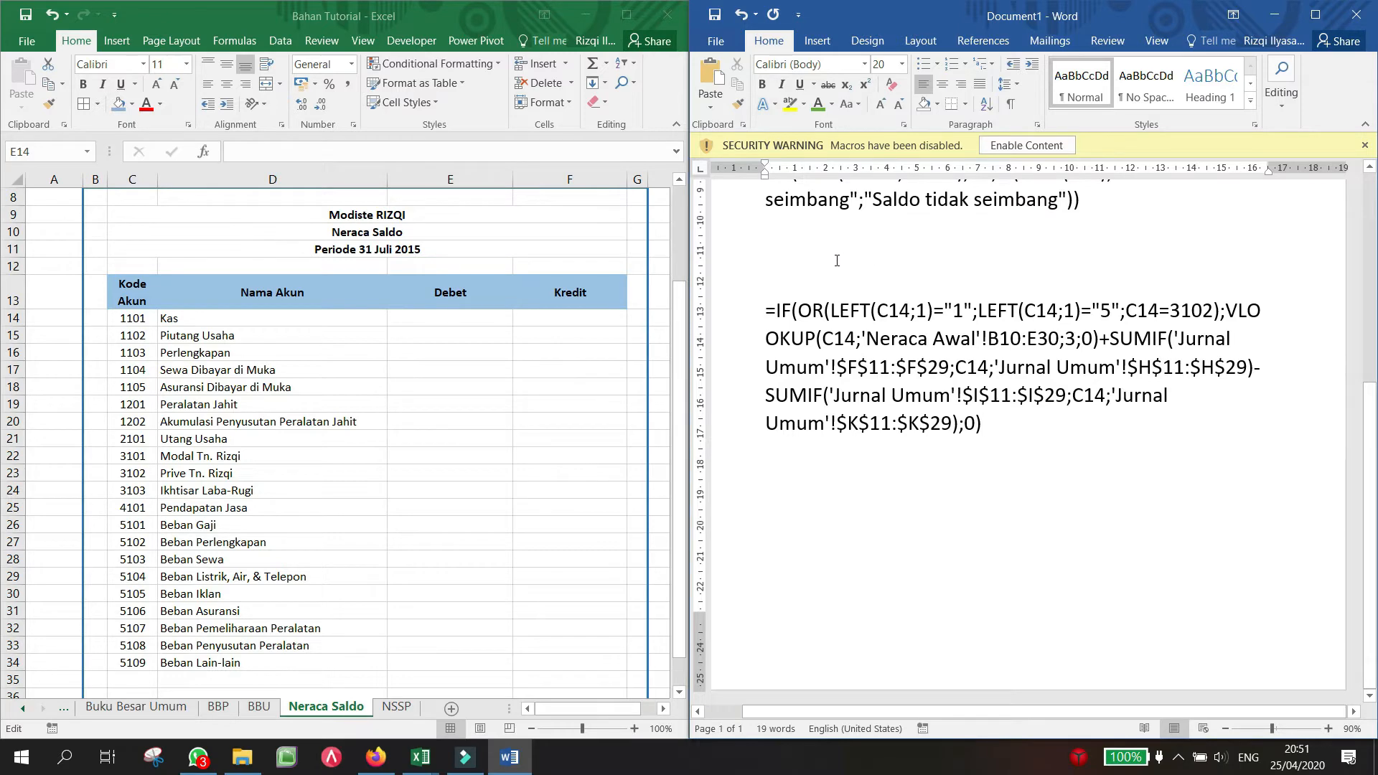
Step: Delete the old "Saldo seimbang" formula and the blank lines above the pasted Debet formula
drag(825, 262, 642, 8)
key(Delete)
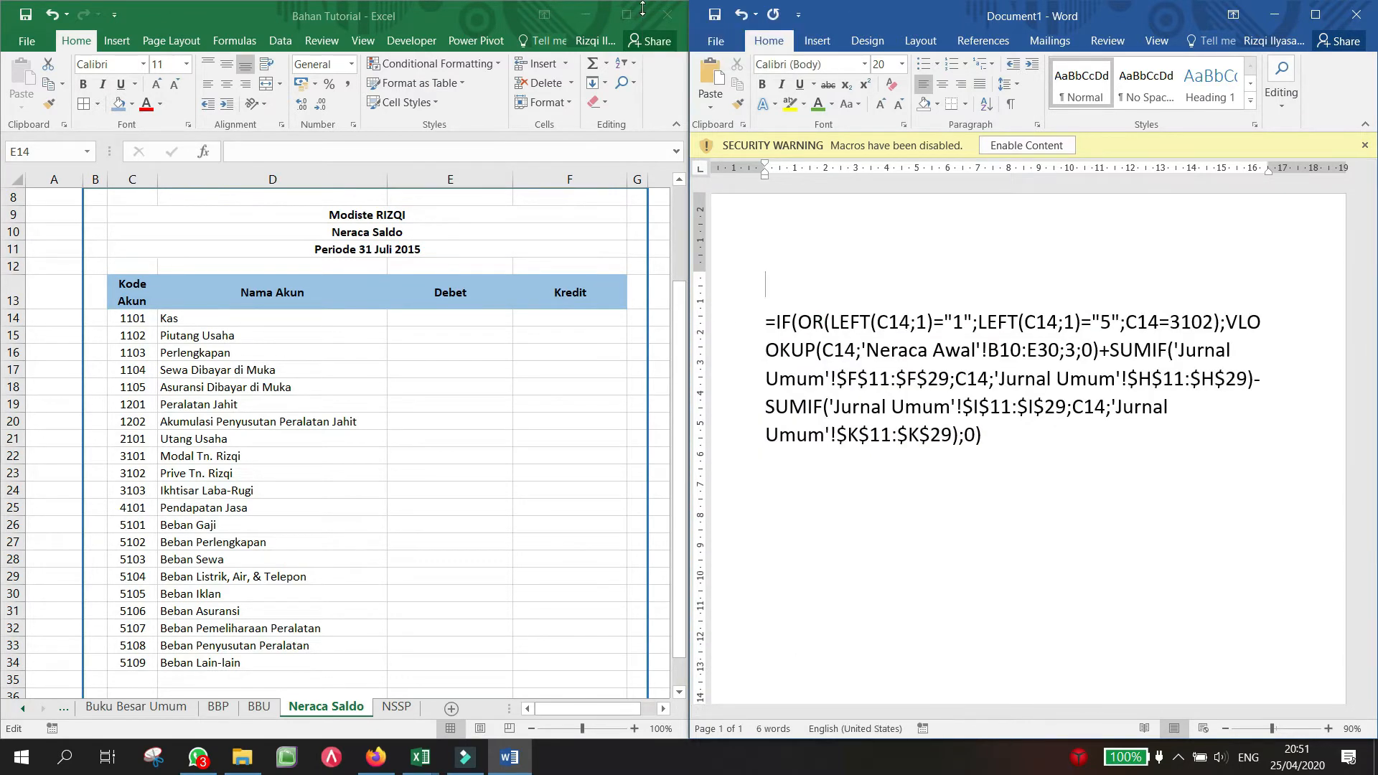
key(Delete)
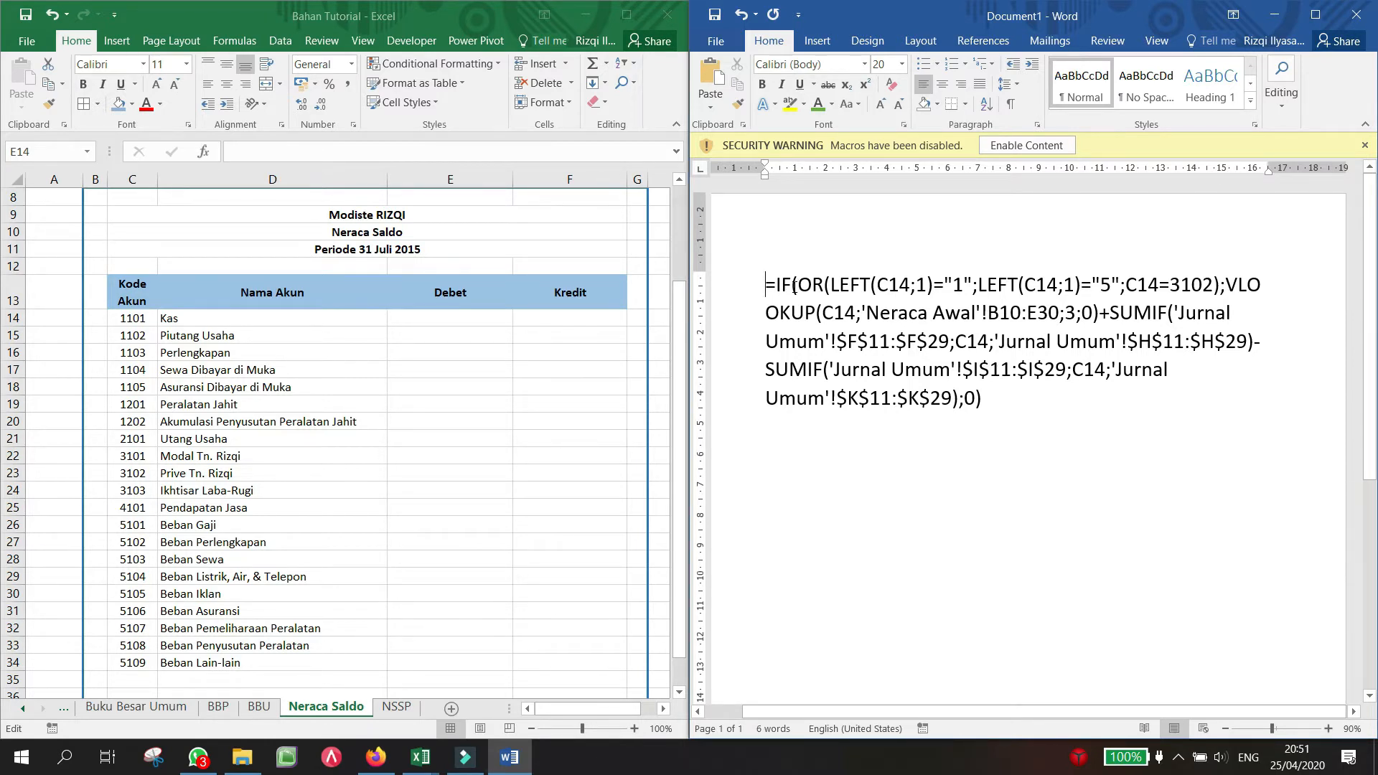
Step: Color the formula's IF(OR(…) and VLOOKUP part green and its first SUMIF part, ending with $H$11:$H$29), light blue
drag(775, 286, 1103, 310)
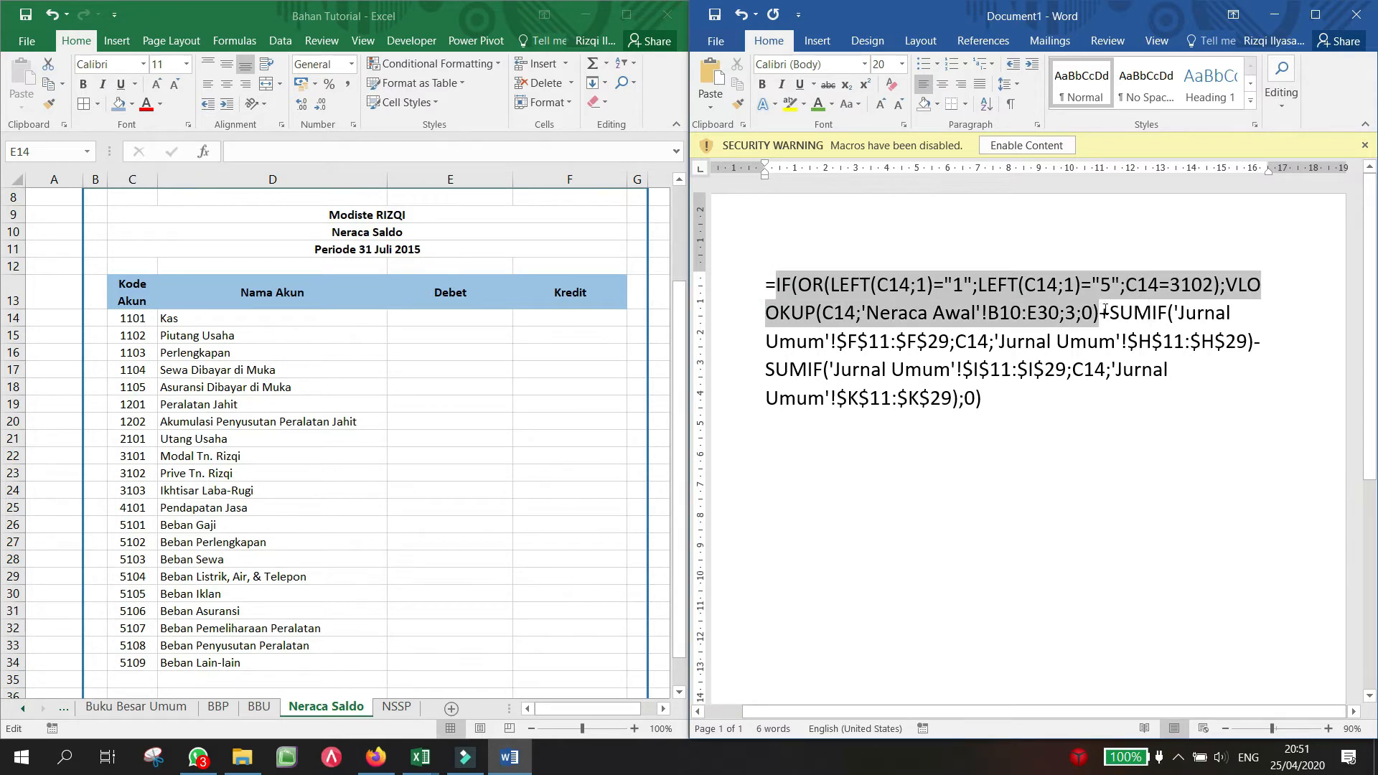
drag(1105, 310, 1103, 310)
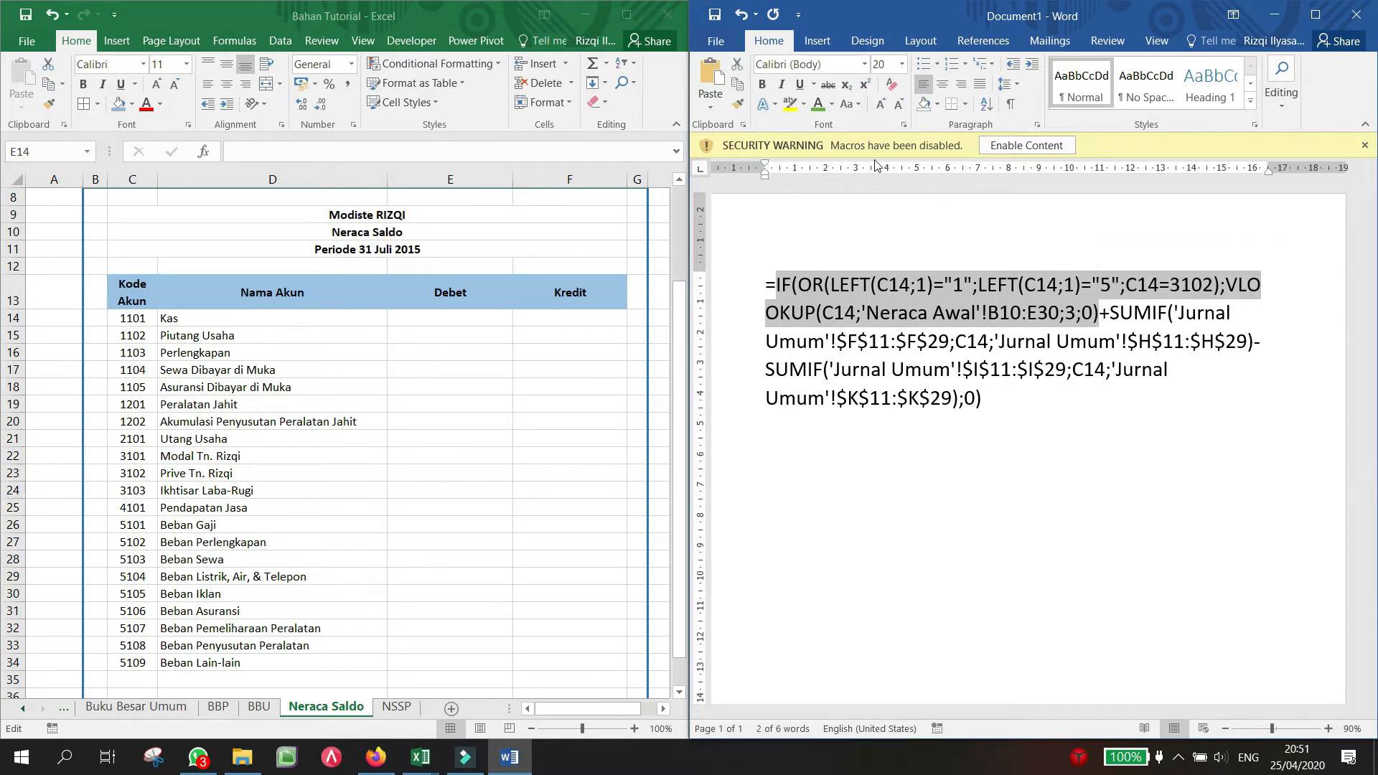
click(819, 106)
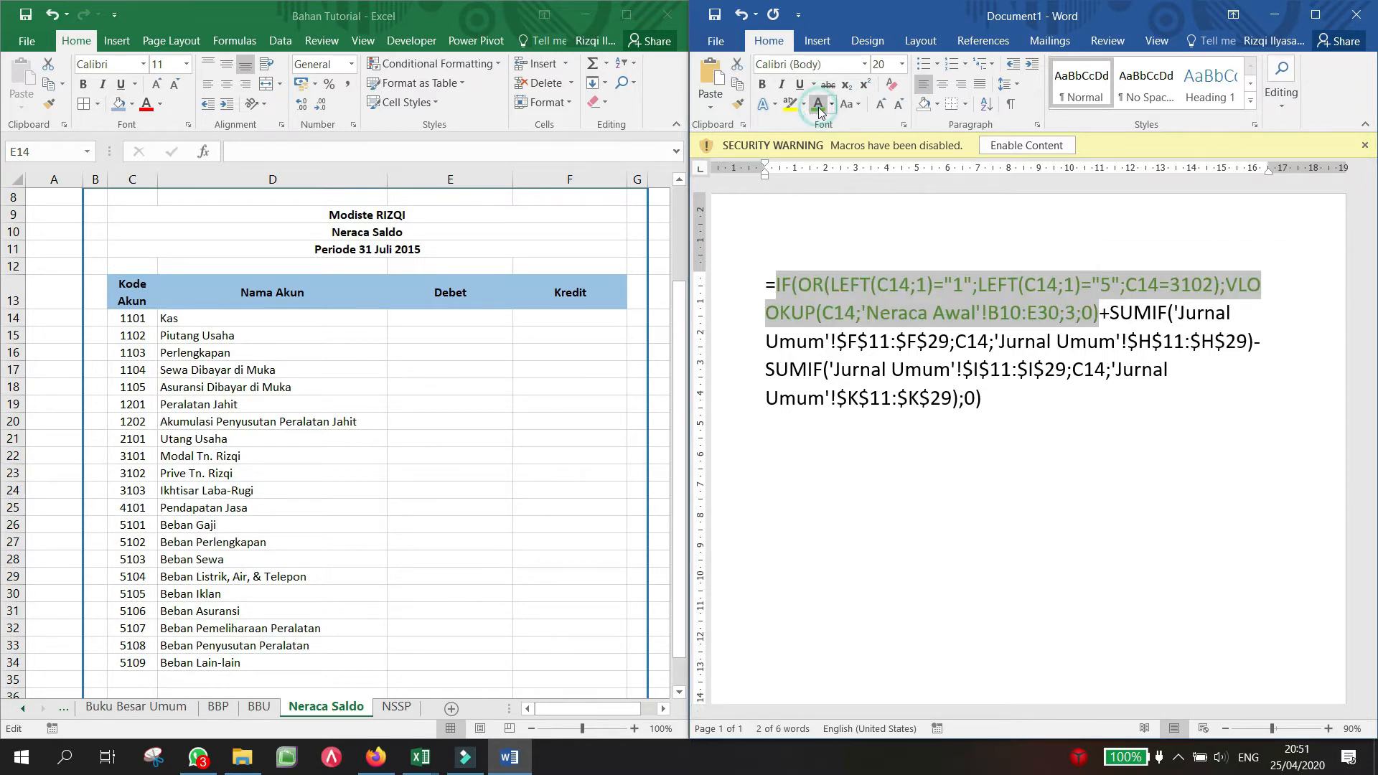
click(1113, 342)
drag(1112, 316, 1259, 339)
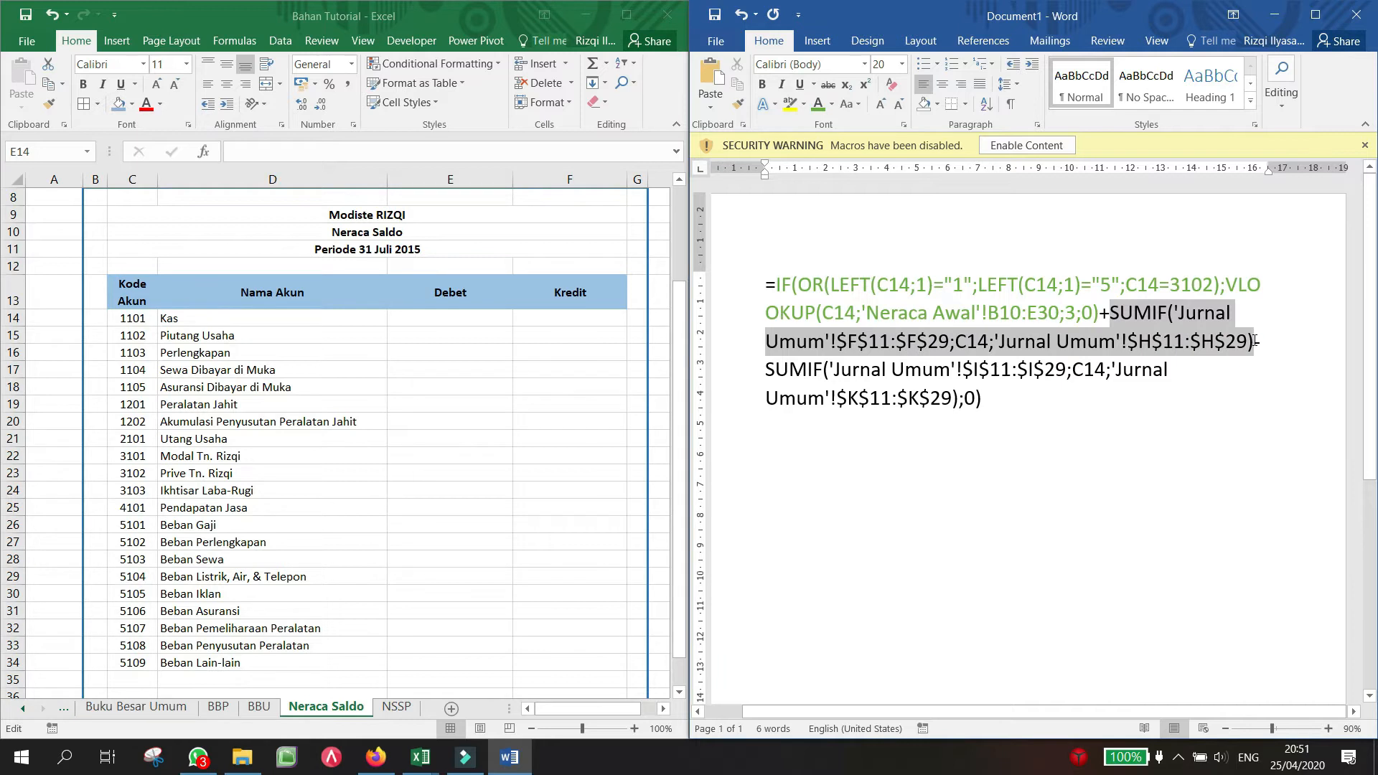
click(832, 105)
click(880, 161)
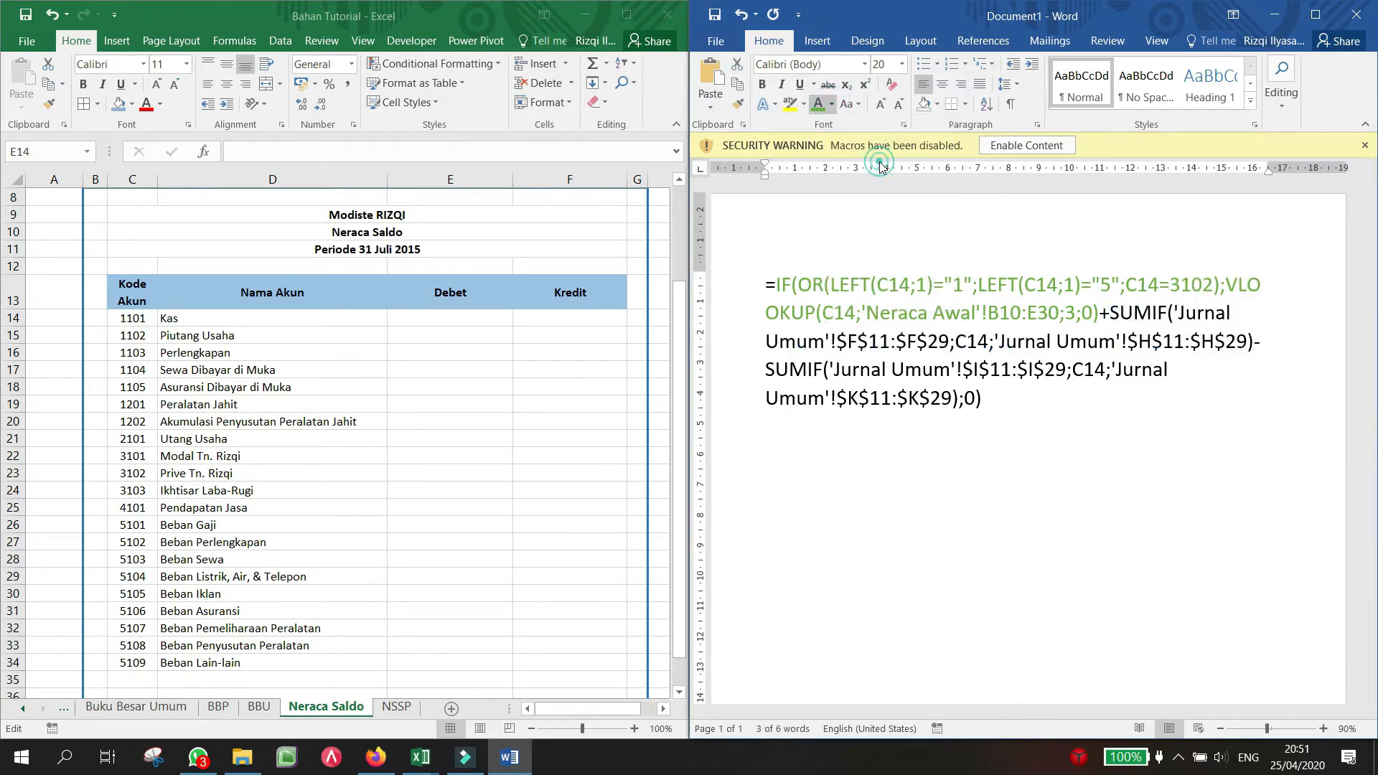
Step: Color the last part of the formula red, from the second SUMIF through the closing ;0)
click(993, 405)
drag(992, 405, 761, 369)
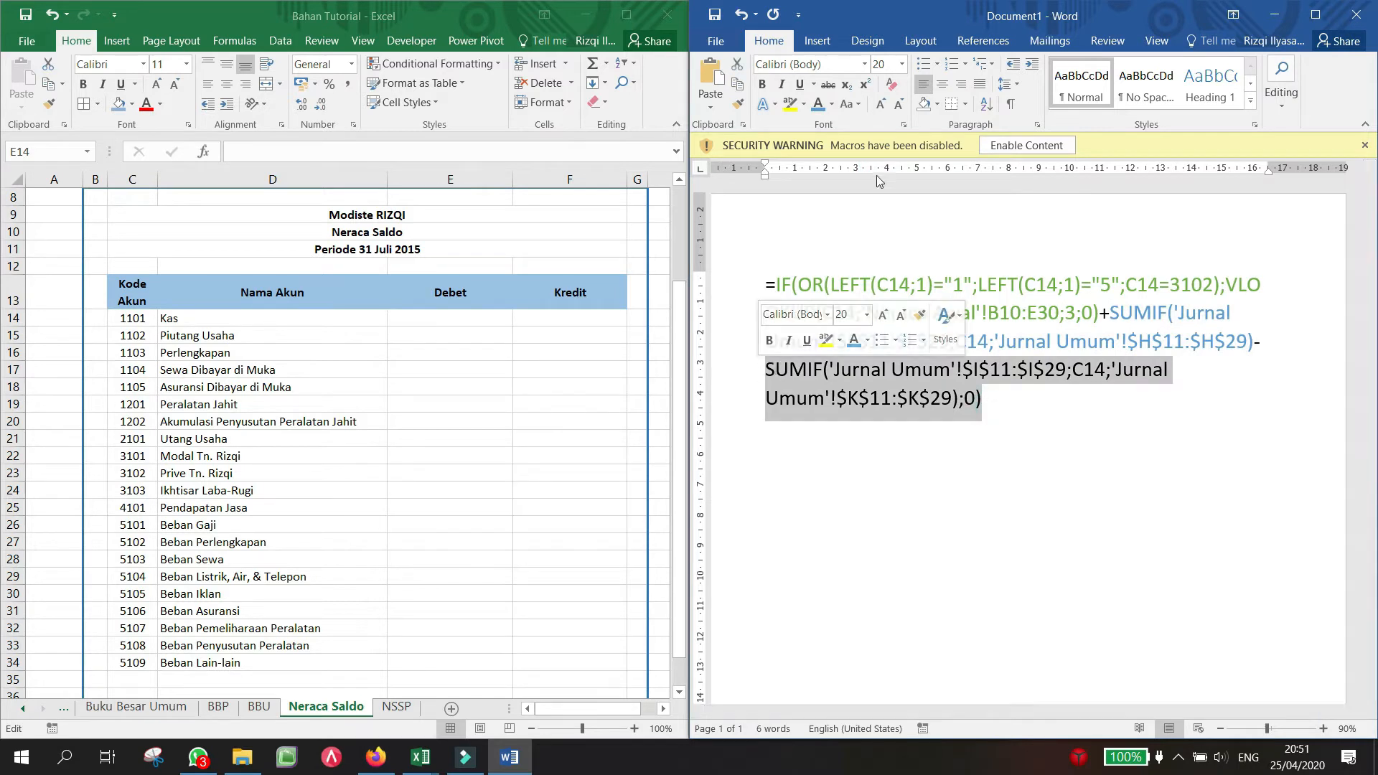
click(832, 105)
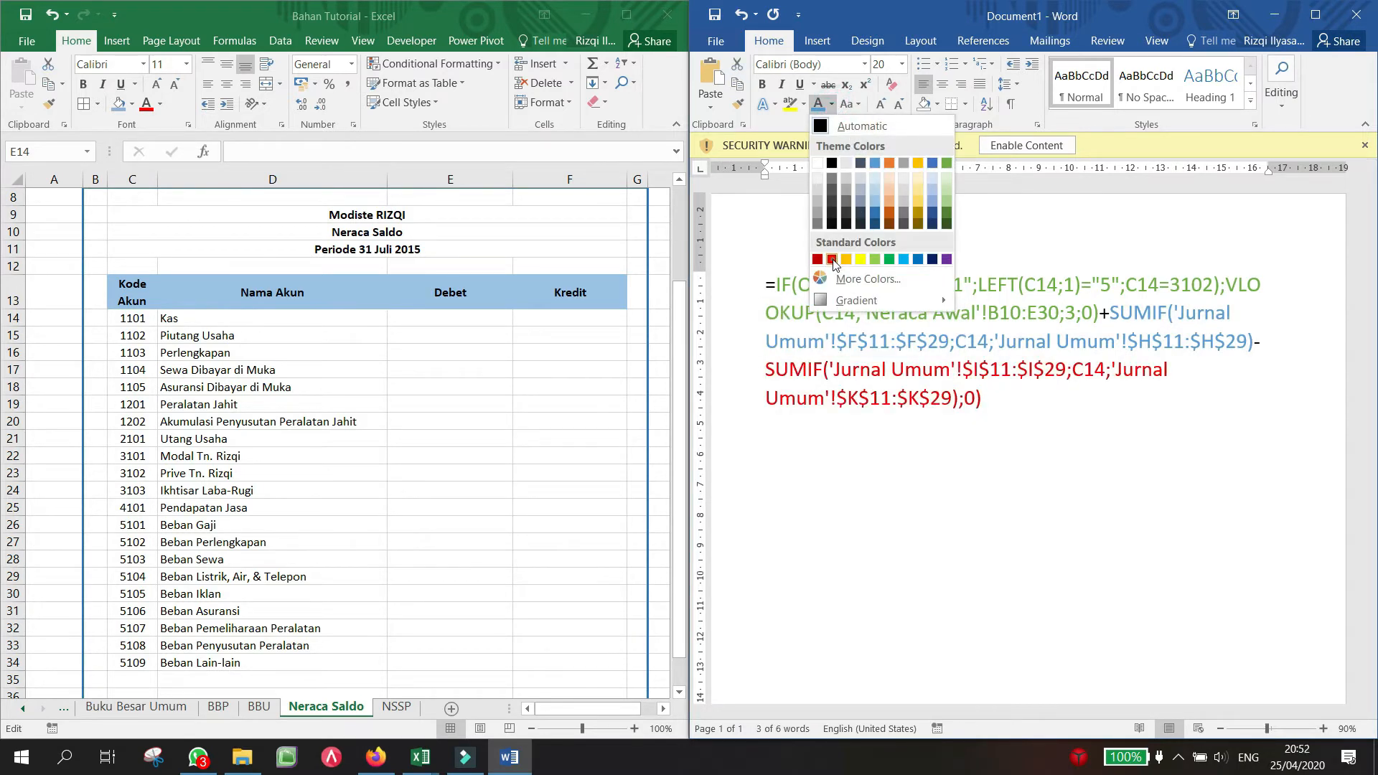
click(817, 247)
Step: Leave a blank line below the formula in Word and start a summary line with "A +" in green
click(1040, 420)
key(Return)
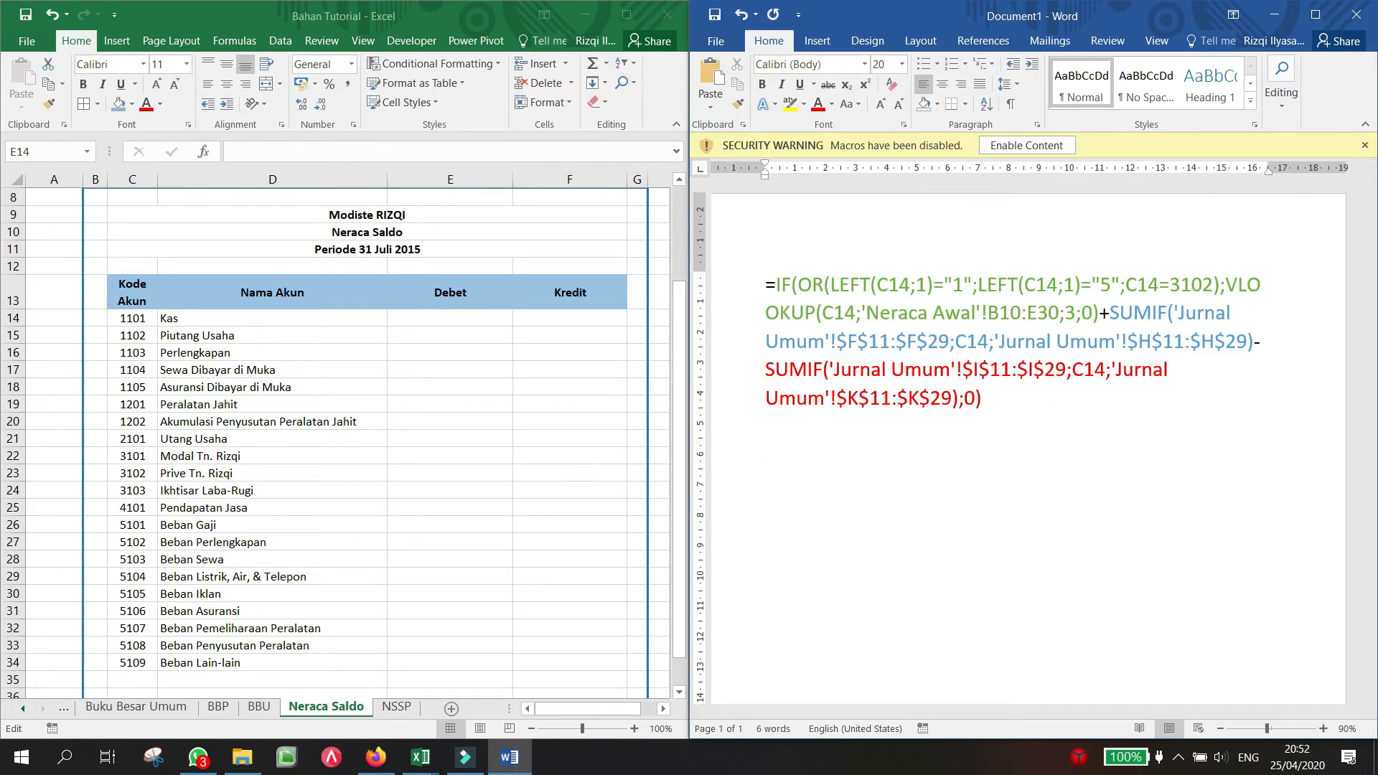
text(A)
key(BackSpace)
click(832, 104)
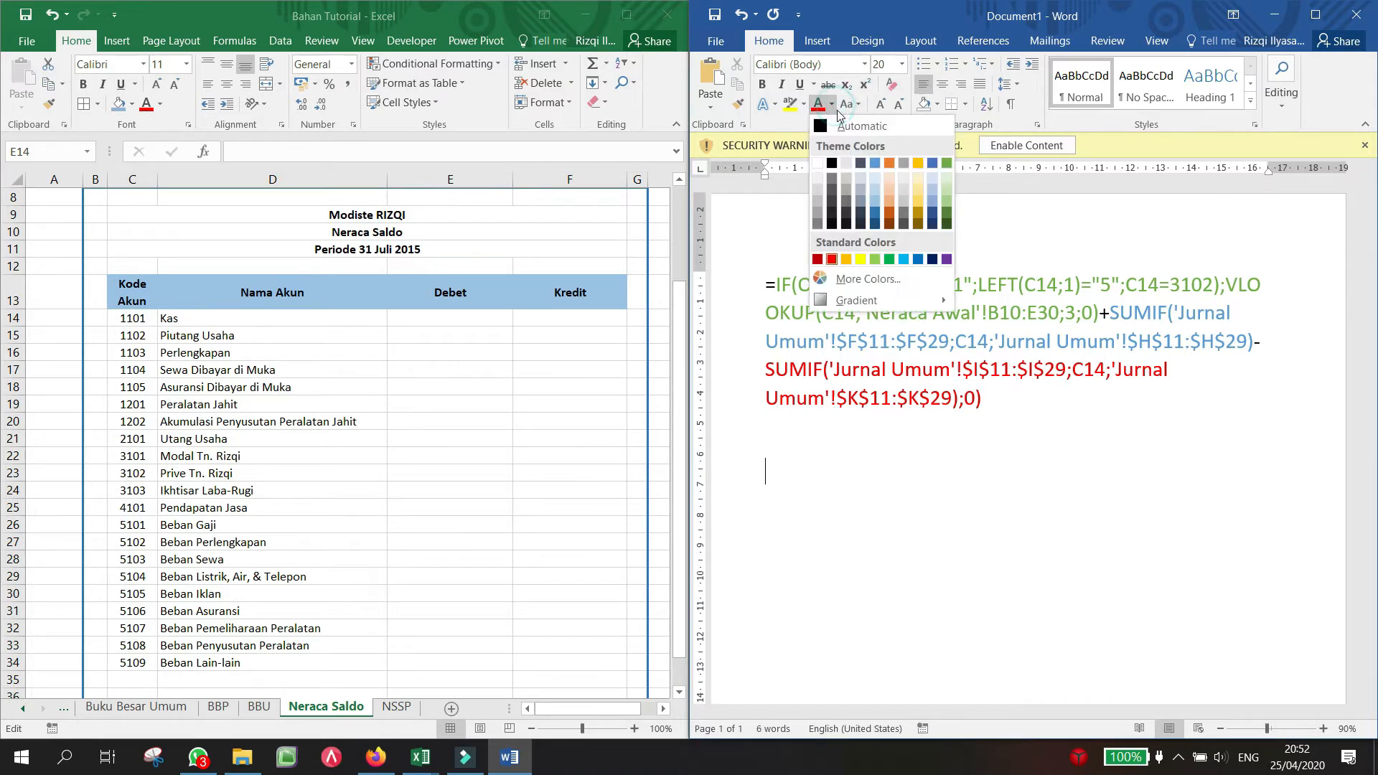
click(947, 163)
text(A )
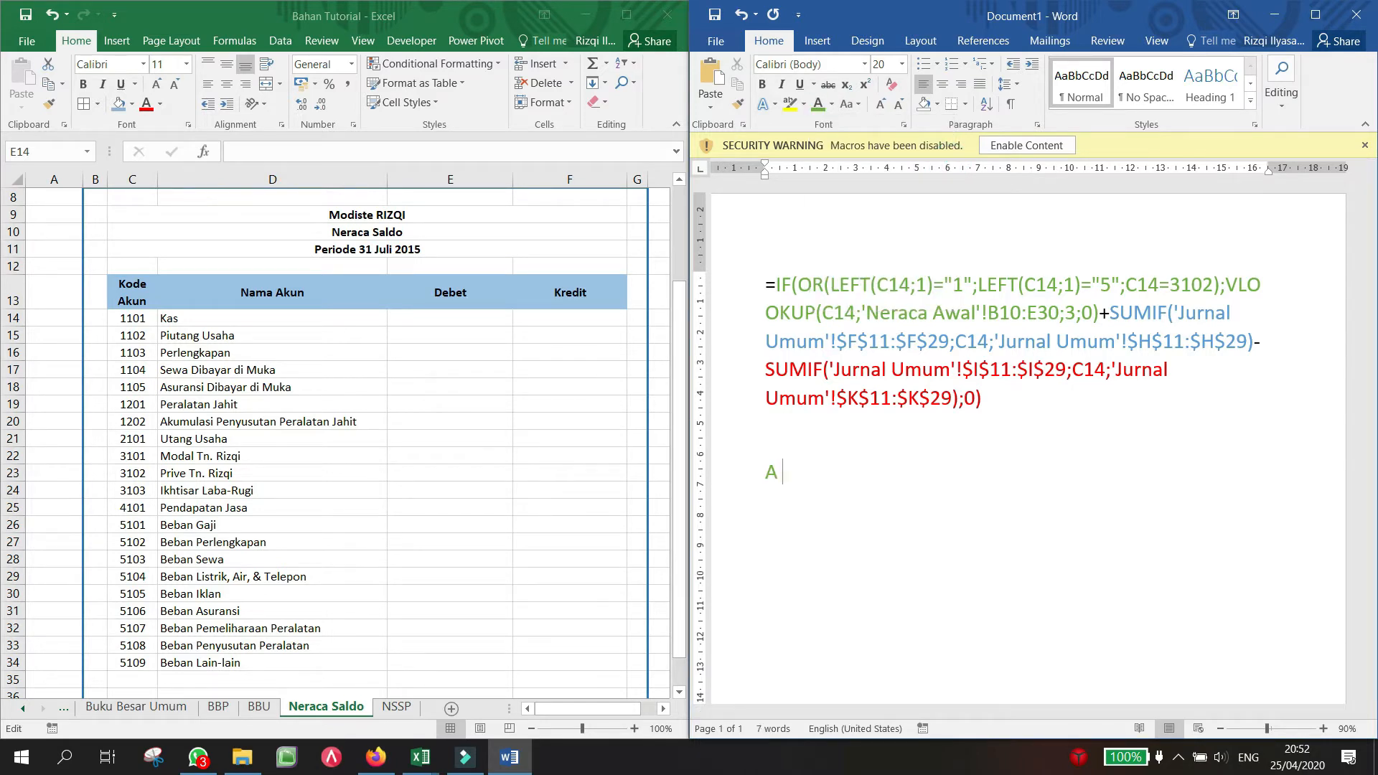
text(+)
Step: Complete the summary line with "B -" in blue and "C" in red, ending it with a line break
click(831, 104)
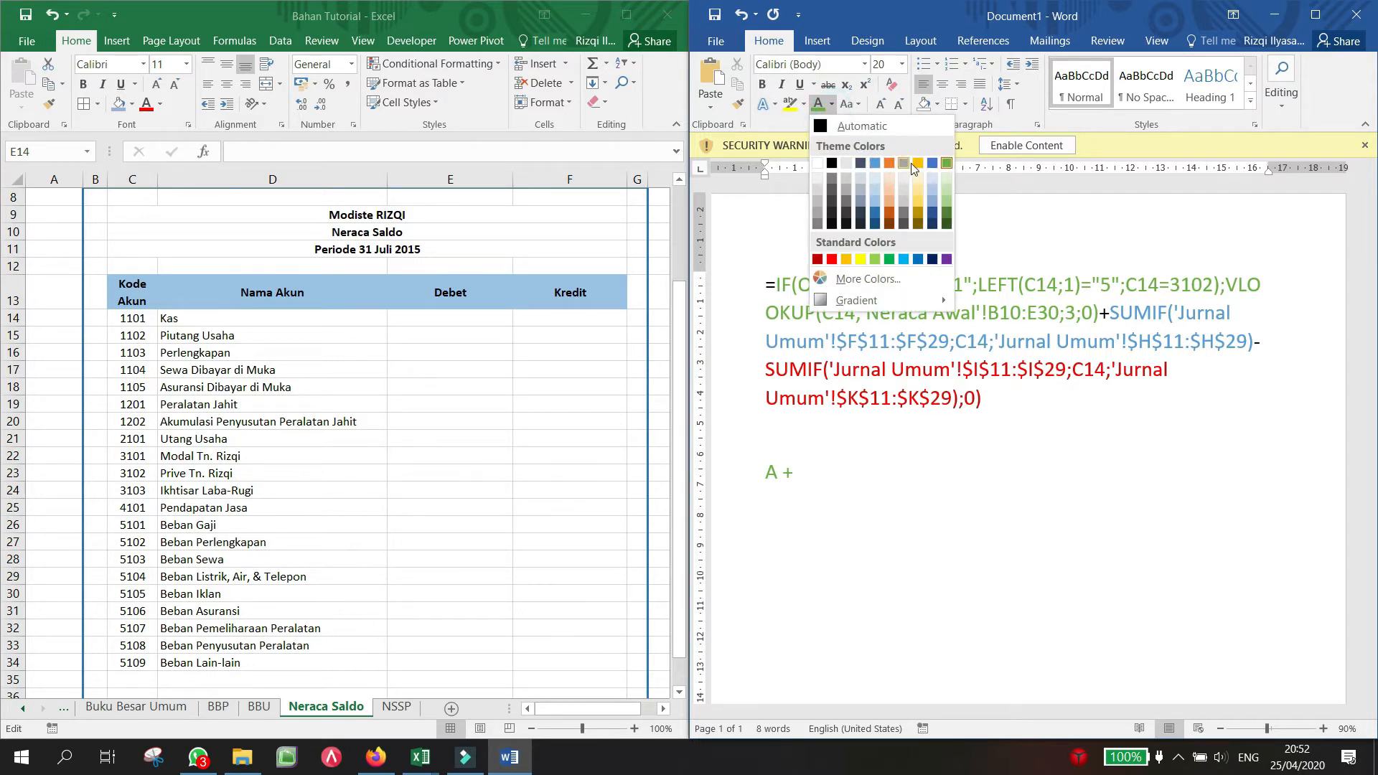
click(933, 163)
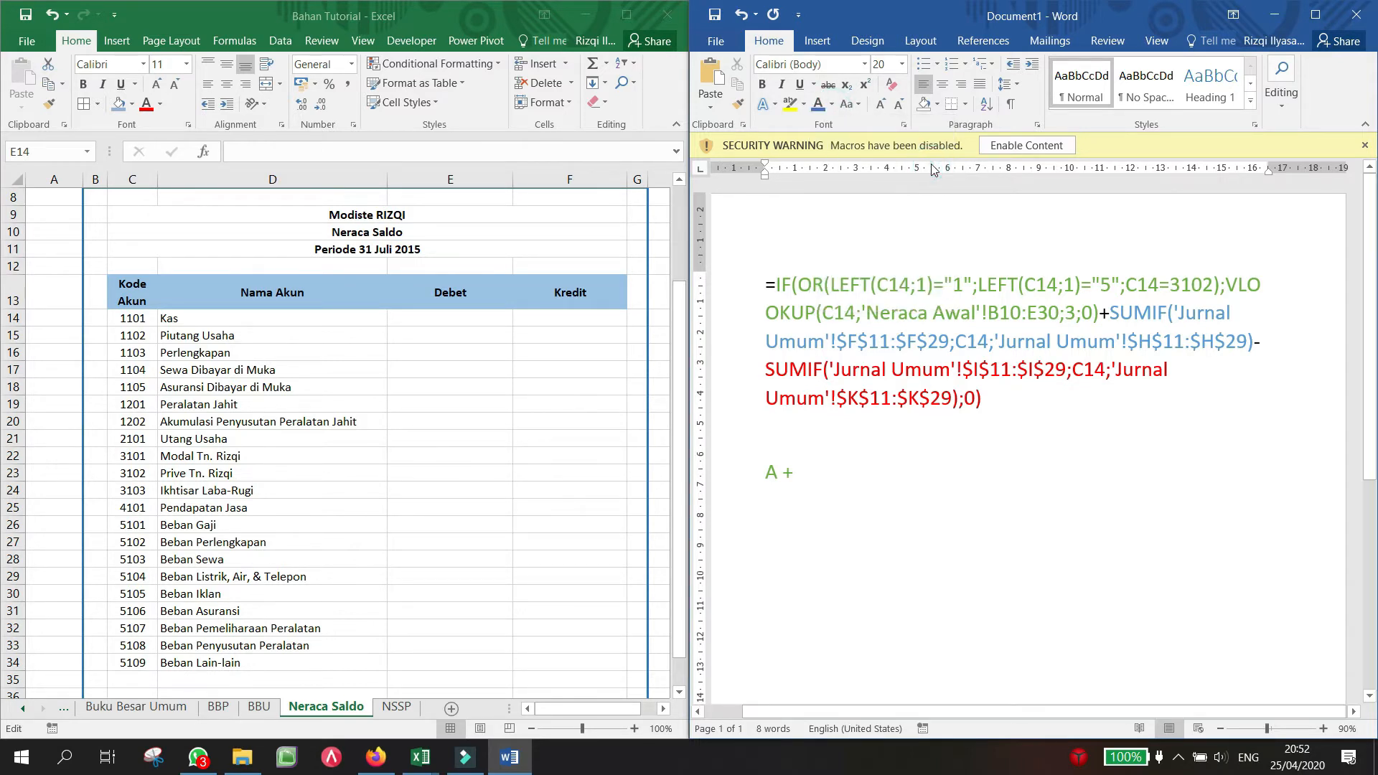
text(B)
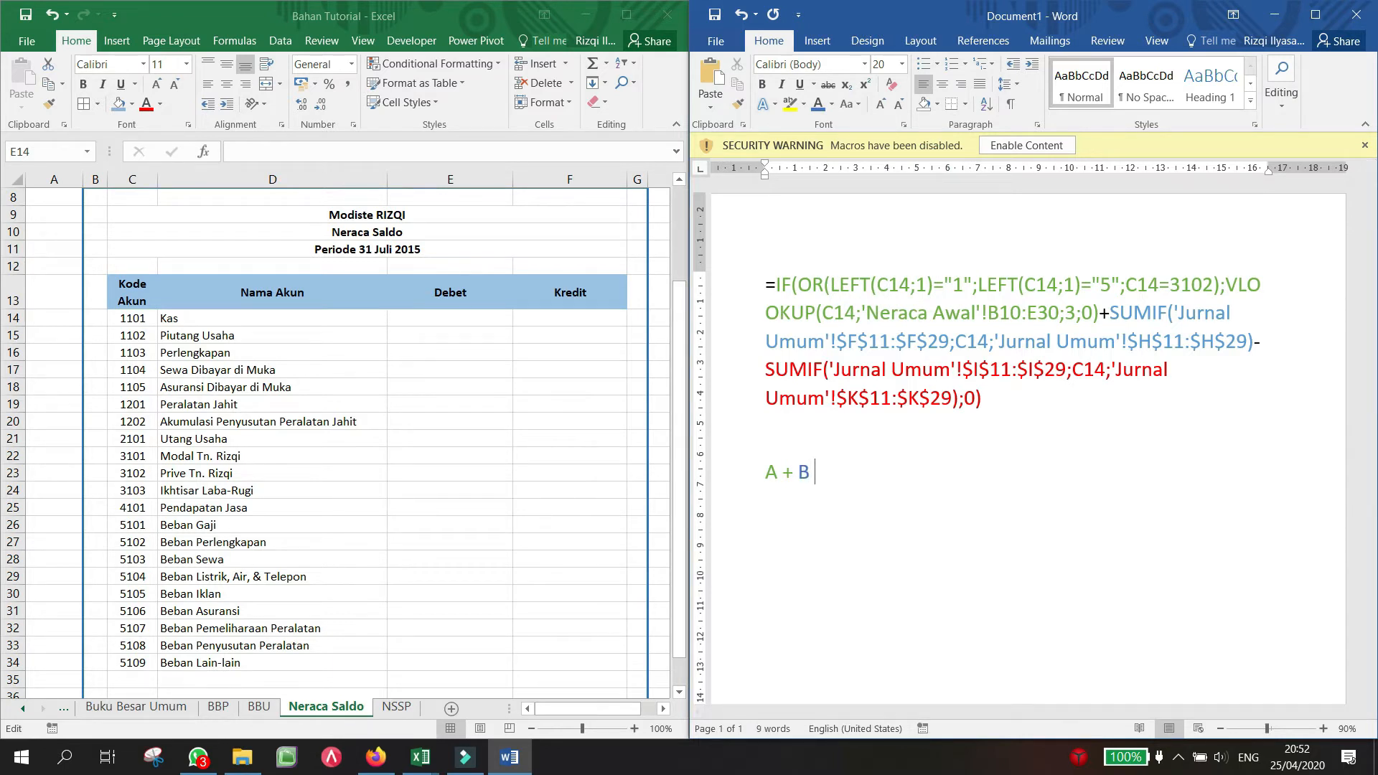
text( -)
click(833, 105)
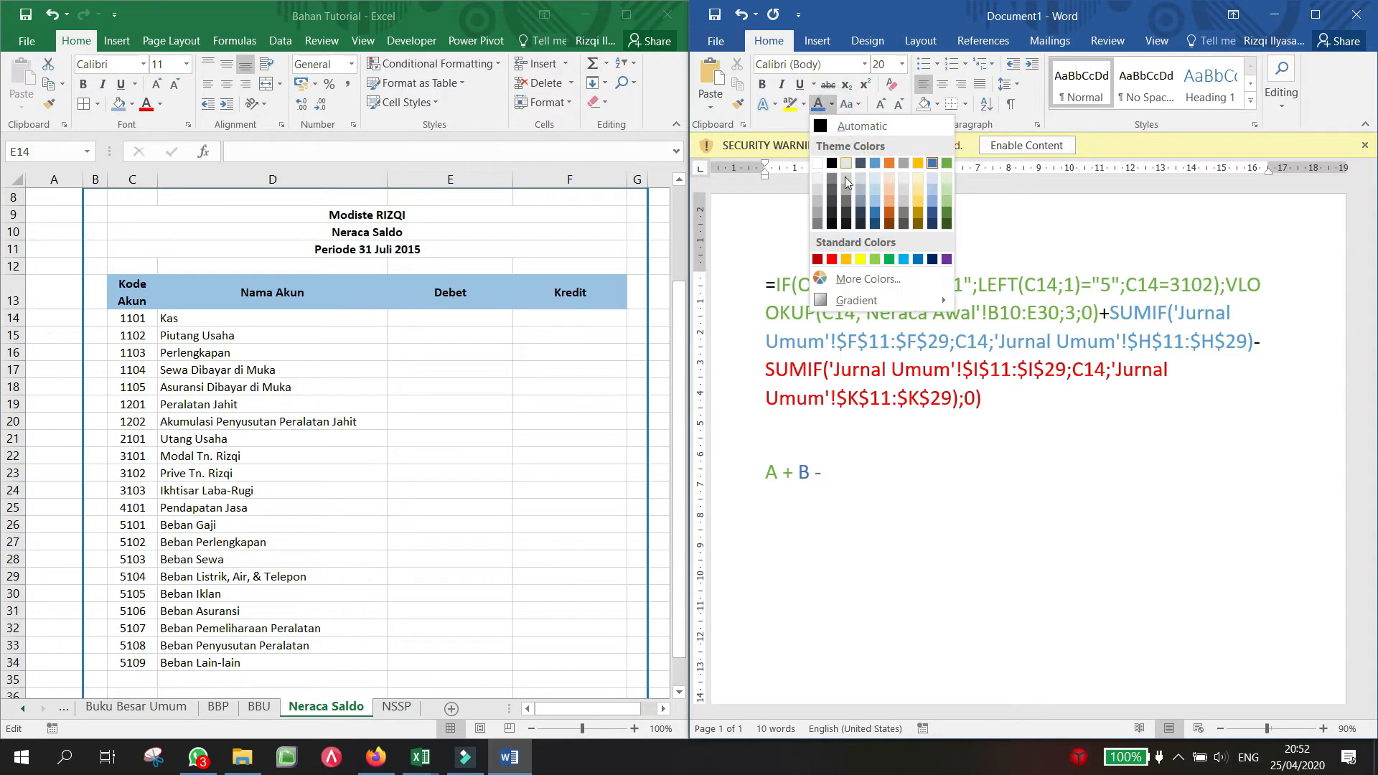
click(833, 247)
text(C)
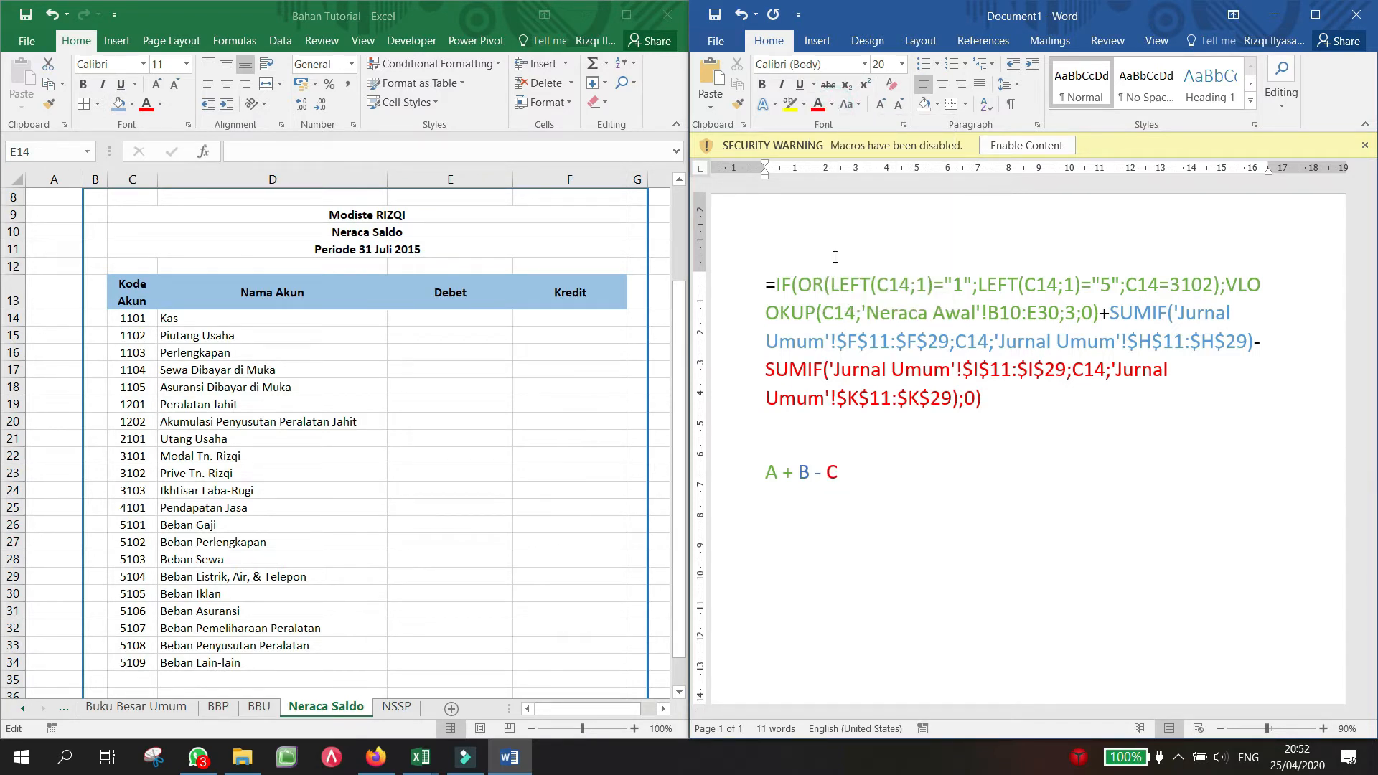
key(Return)
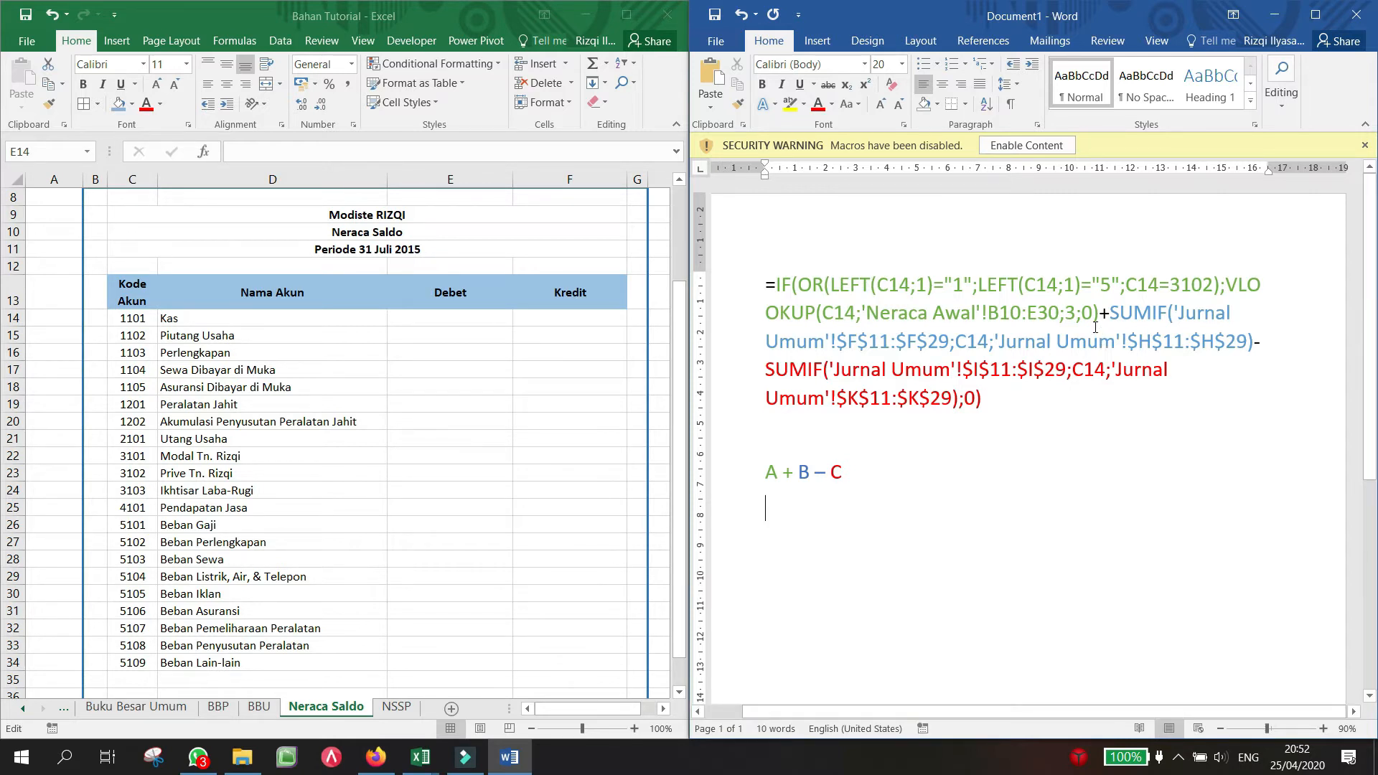
Step: Examine the plus and minus signs joining the formula's colored parts against the A + B – C summary line
drag(1092, 316, 1109, 316)
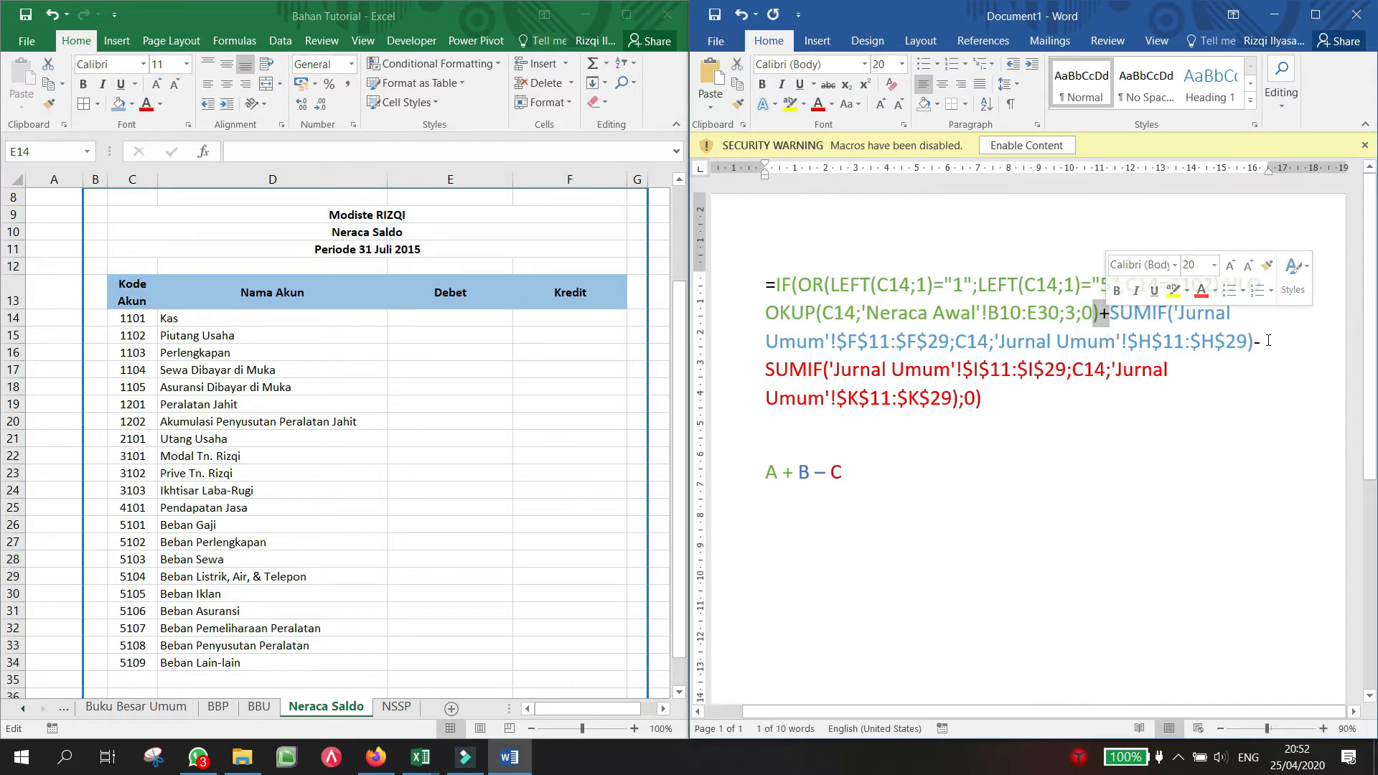
drag(1251, 342, 1260, 341)
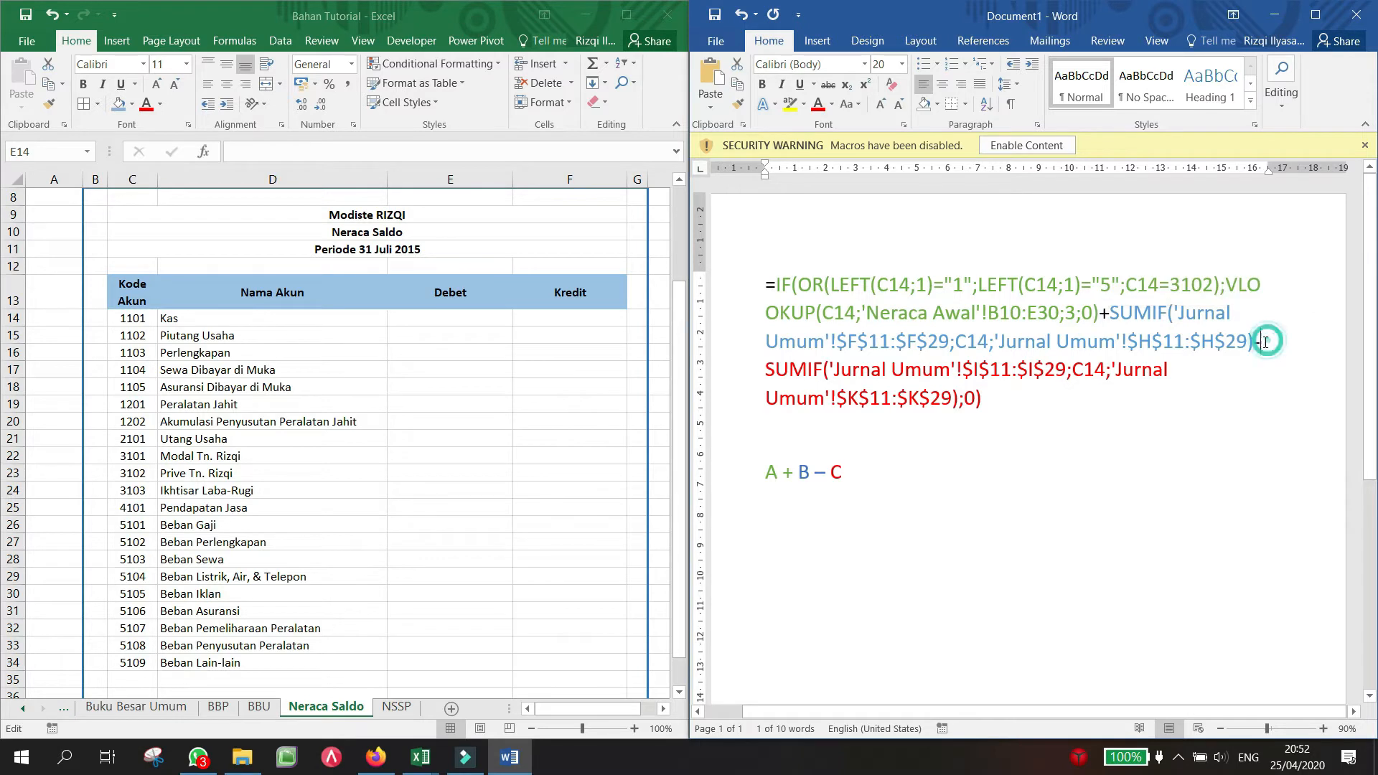
click(1229, 391)
drag(764, 473, 844, 475)
click(962, 545)
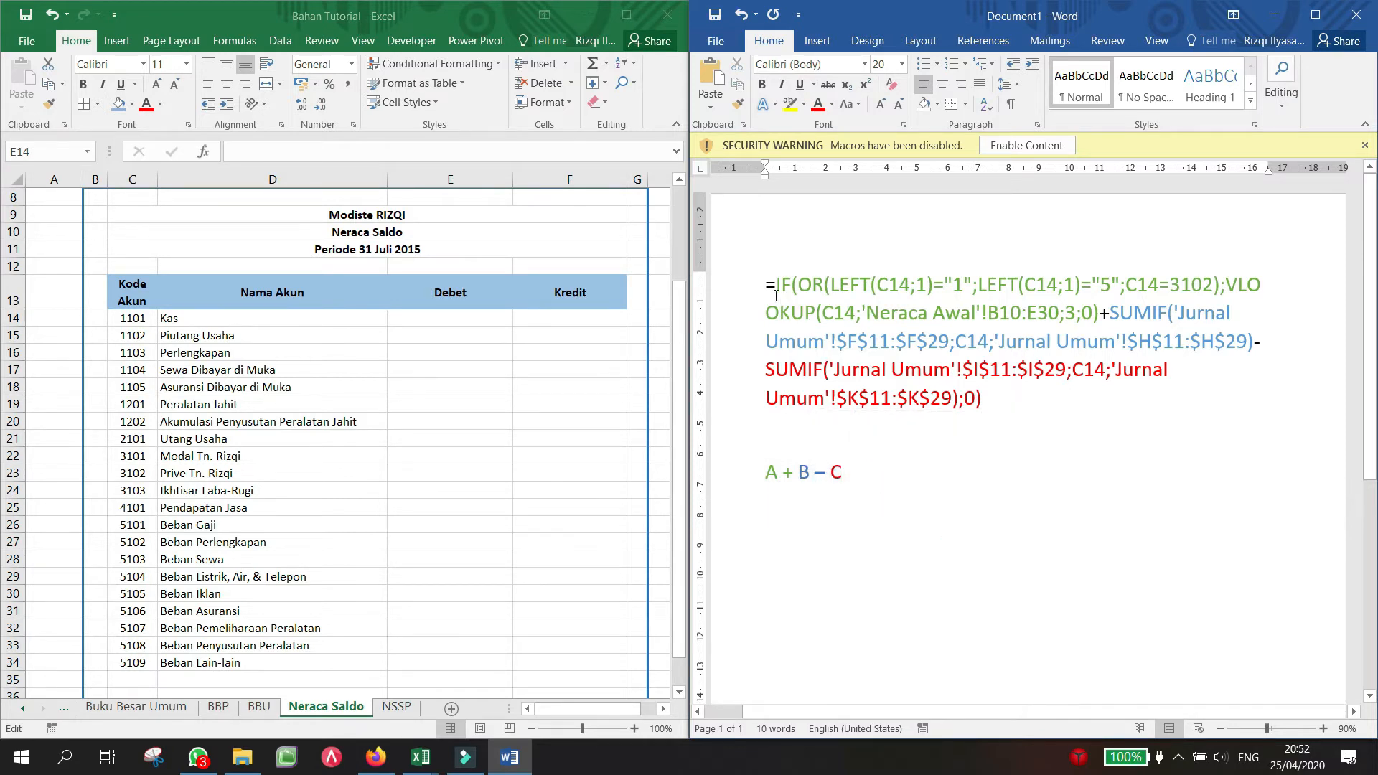
drag(766, 286, 1254, 350)
drag(747, 370, 1071, 438)
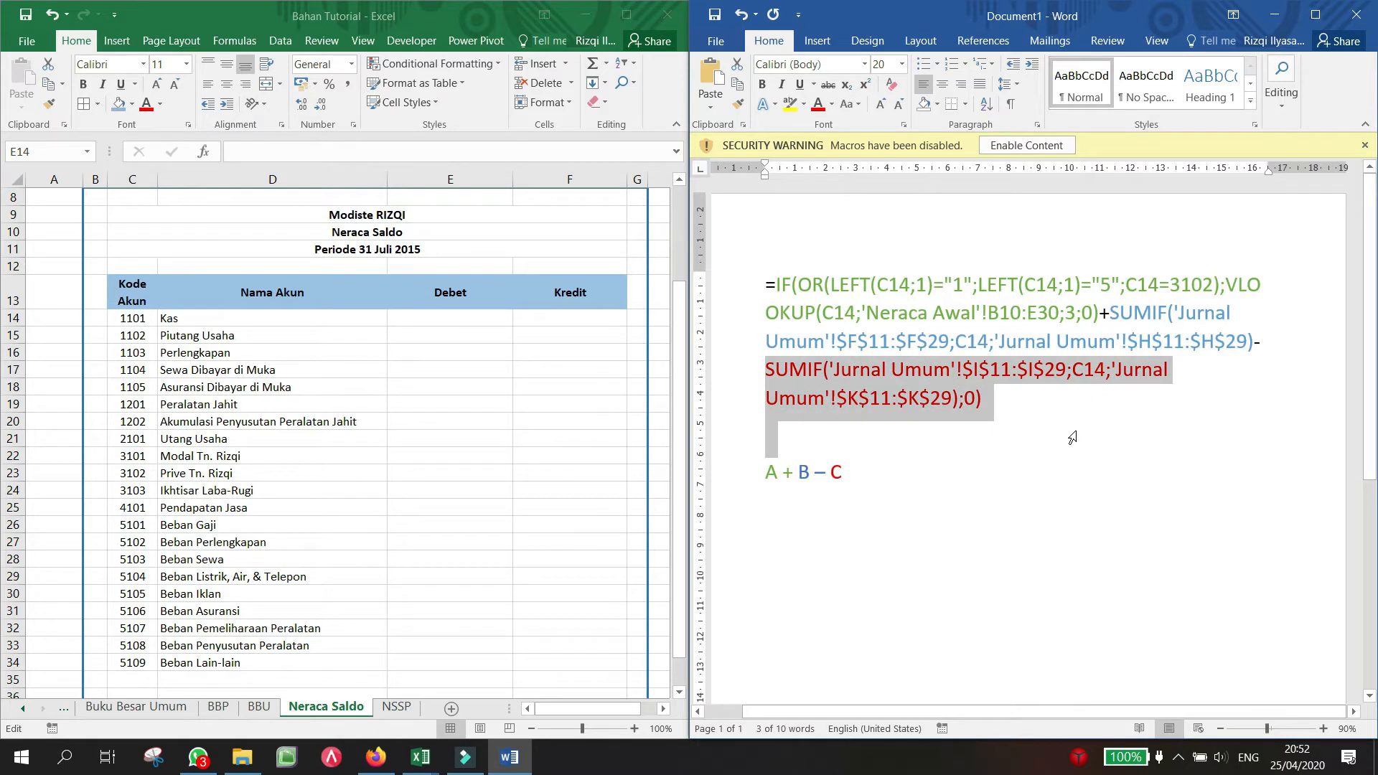
Step: Add a new line directly below A + B – C containing the letter "A" in green
click(963, 475)
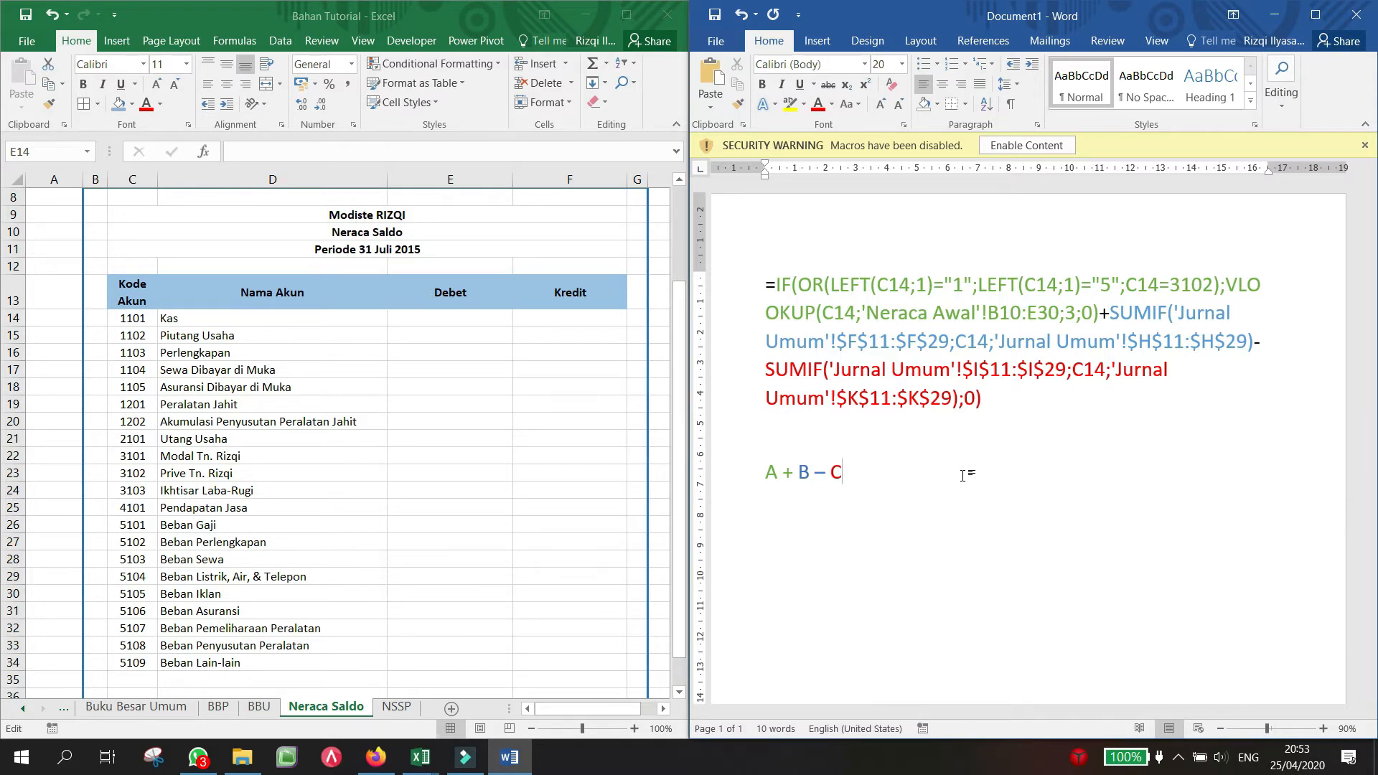
key(Return)
text(A)
key(BackSpace)
text(A)
key(shift+Left)
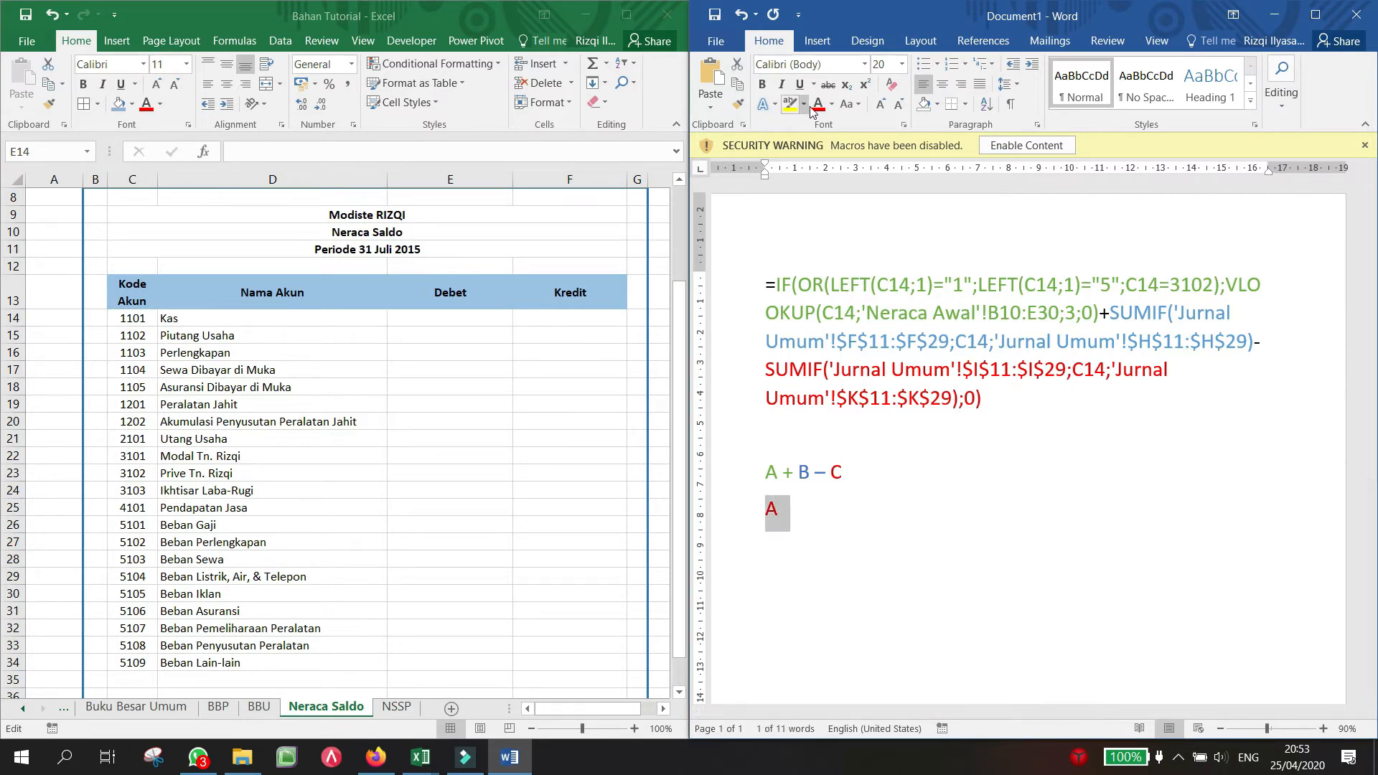
click(832, 104)
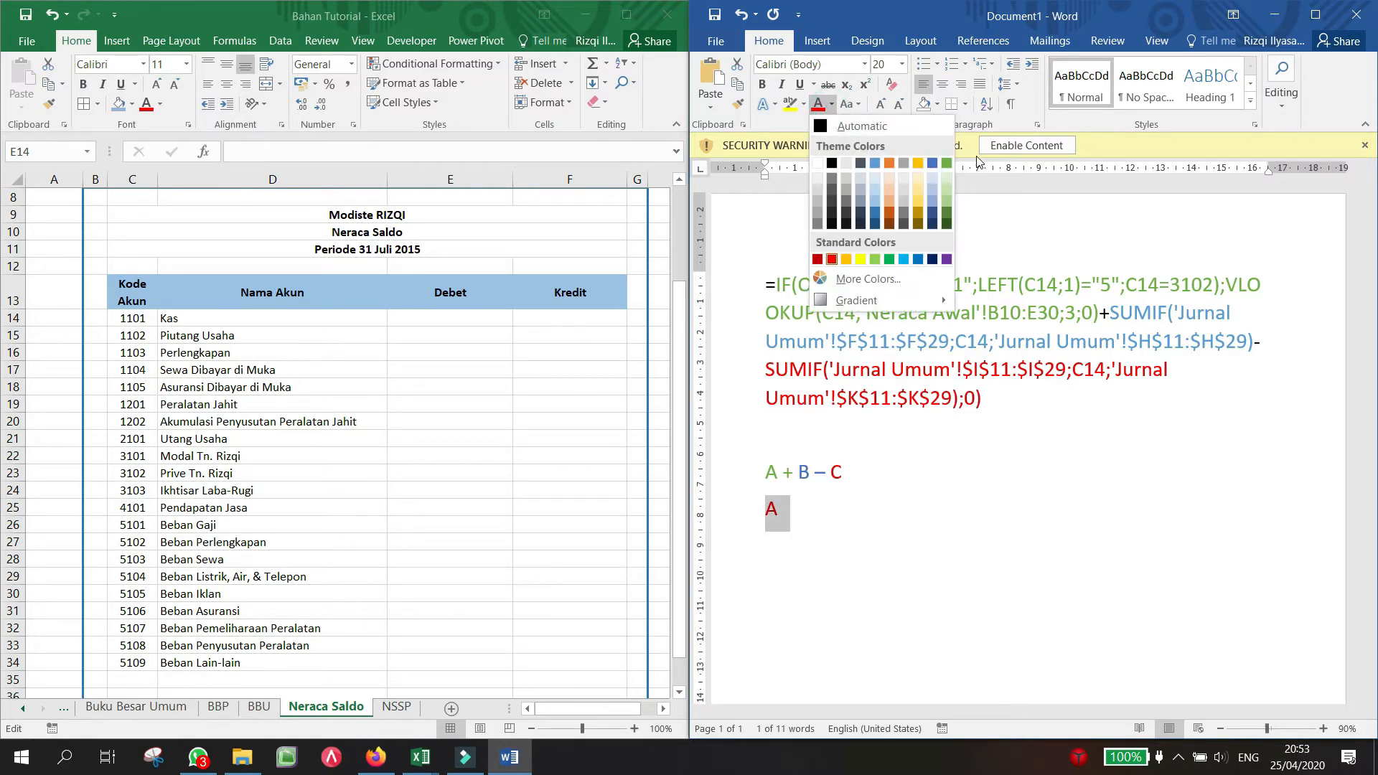
click(947, 164)
Step: Insert a line break after the green A and extend its line to read "A ="
key(Right)
key(Return)
key(Up)
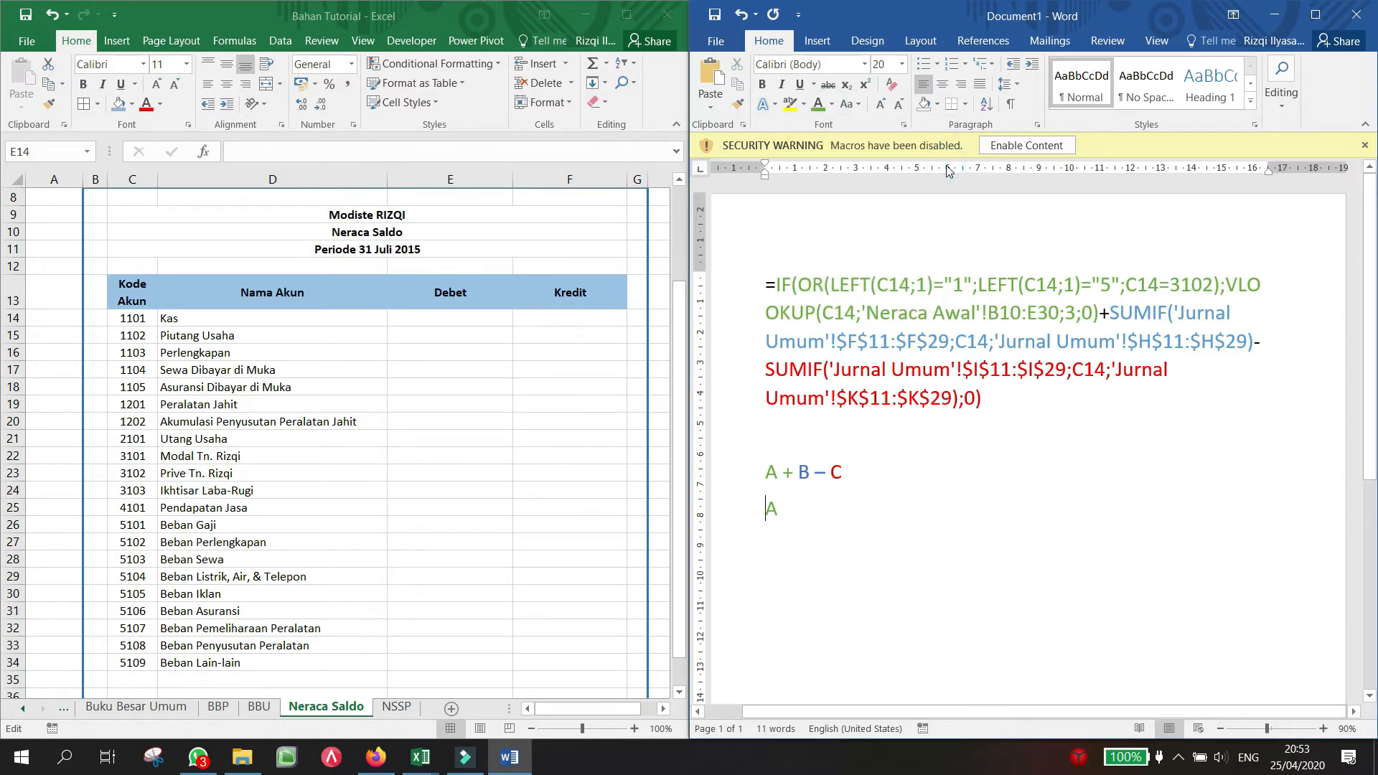
key(End)
text(=)
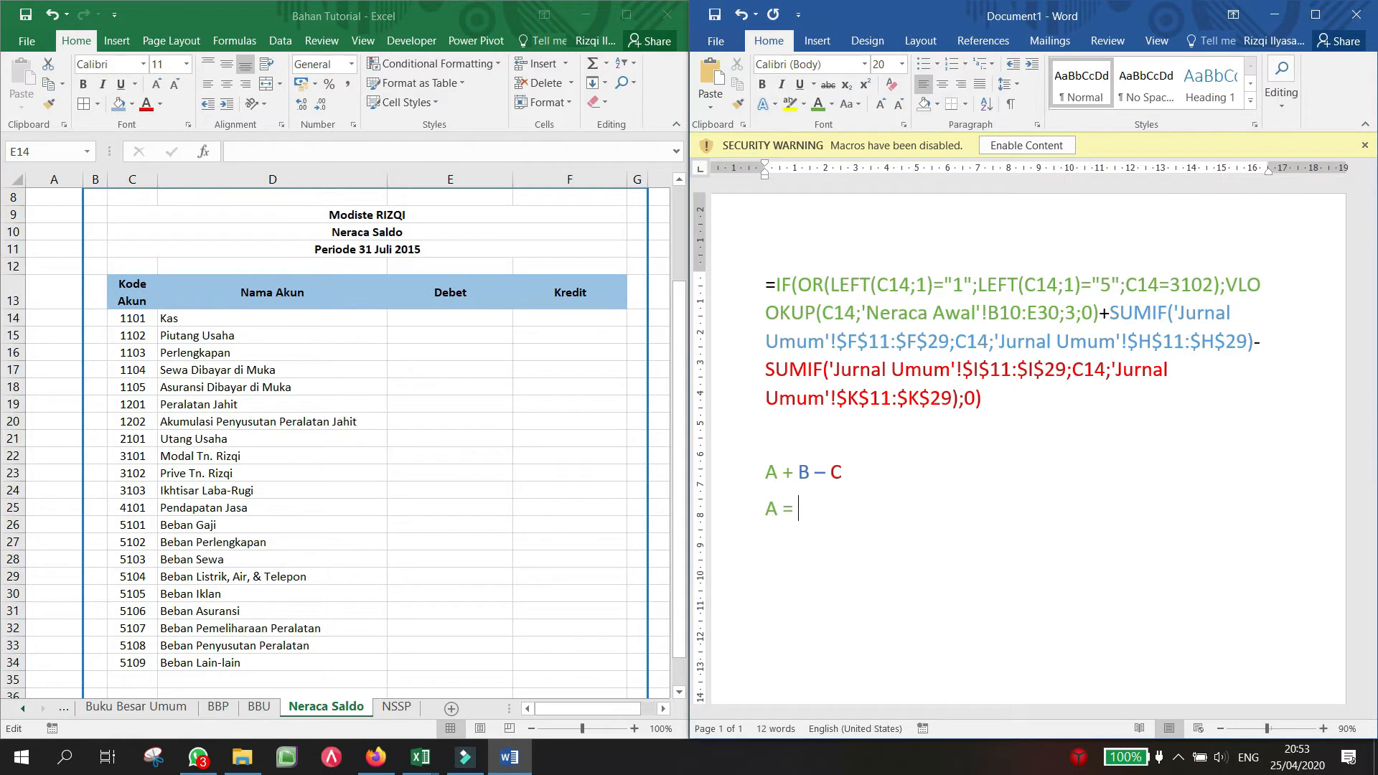
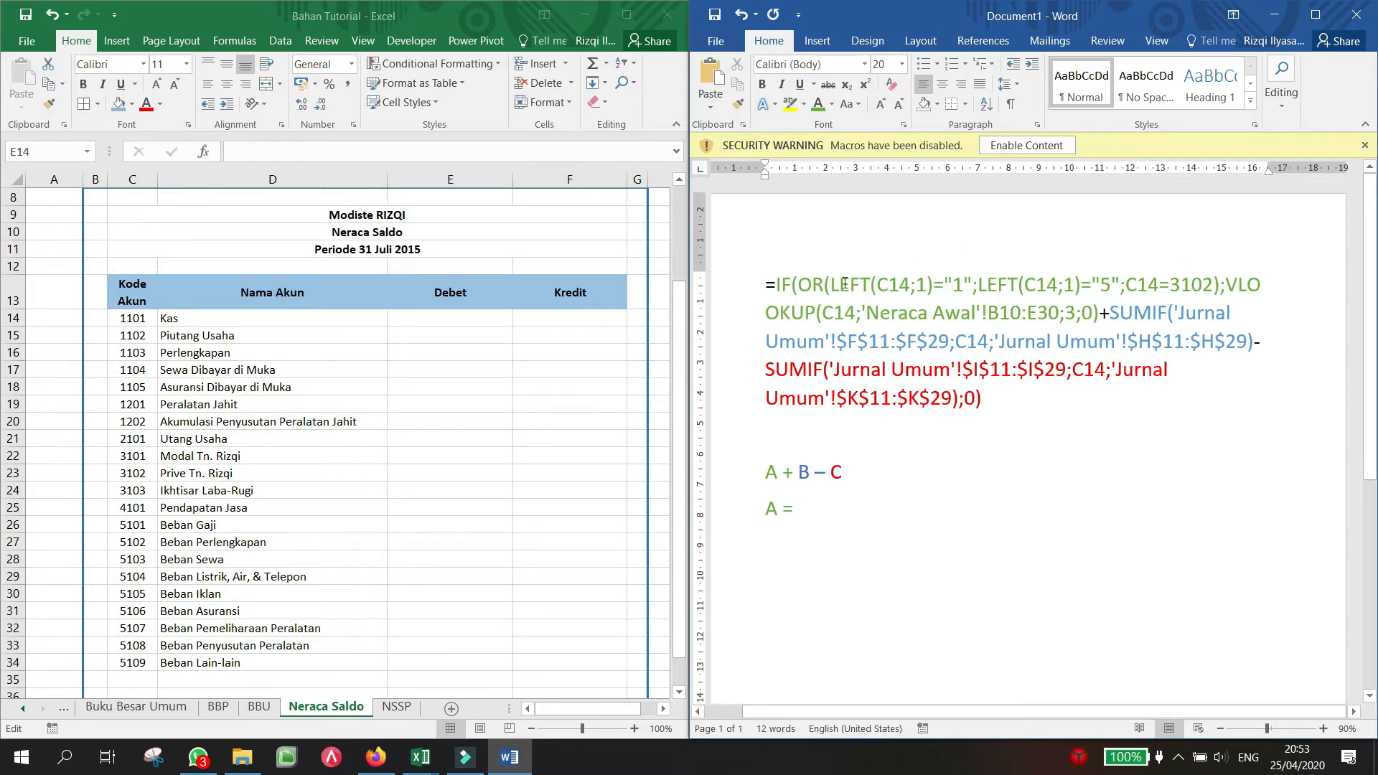
Step: Compare the formula's LEFT(C14;1)="1" condition with the Kas account code in cell C14 of the Neraca Saldo sheet
drag(832, 285, 977, 285)
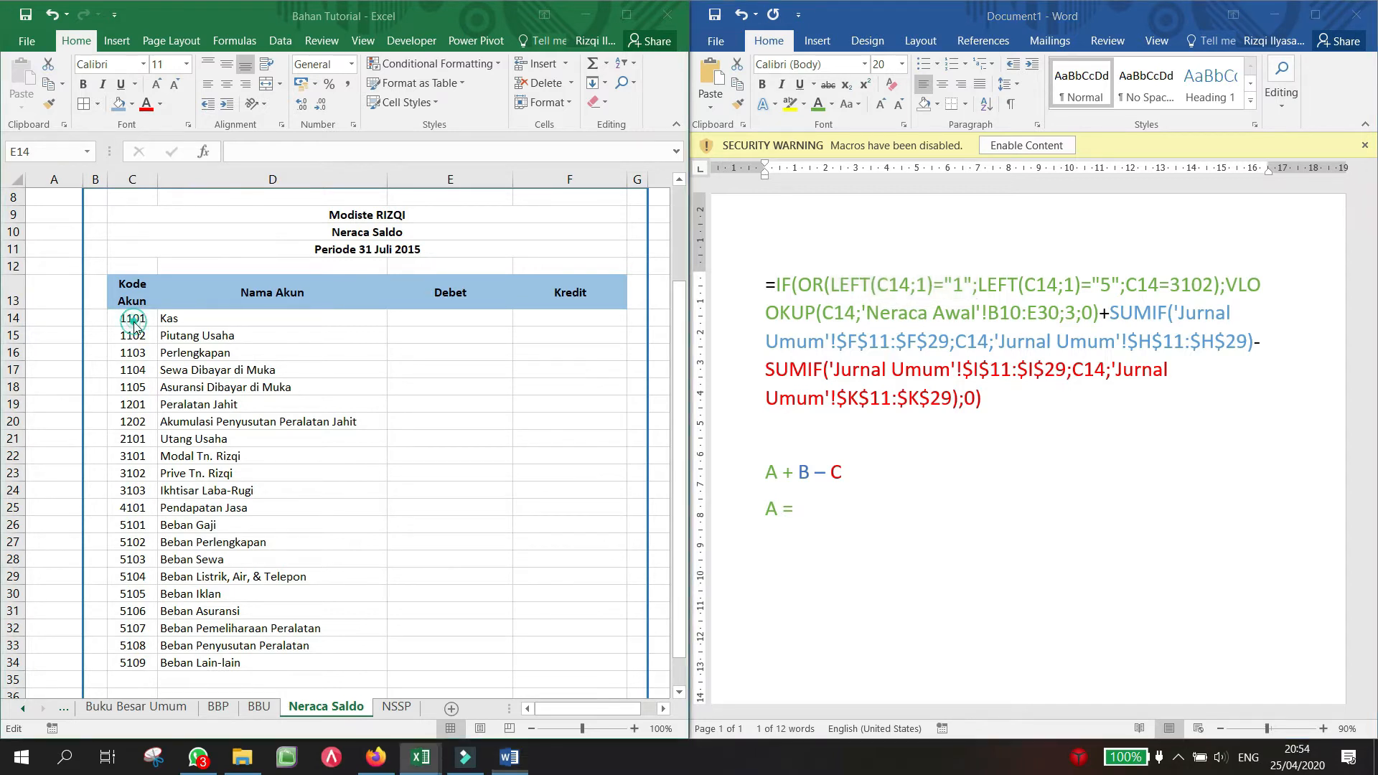
click(134, 322)
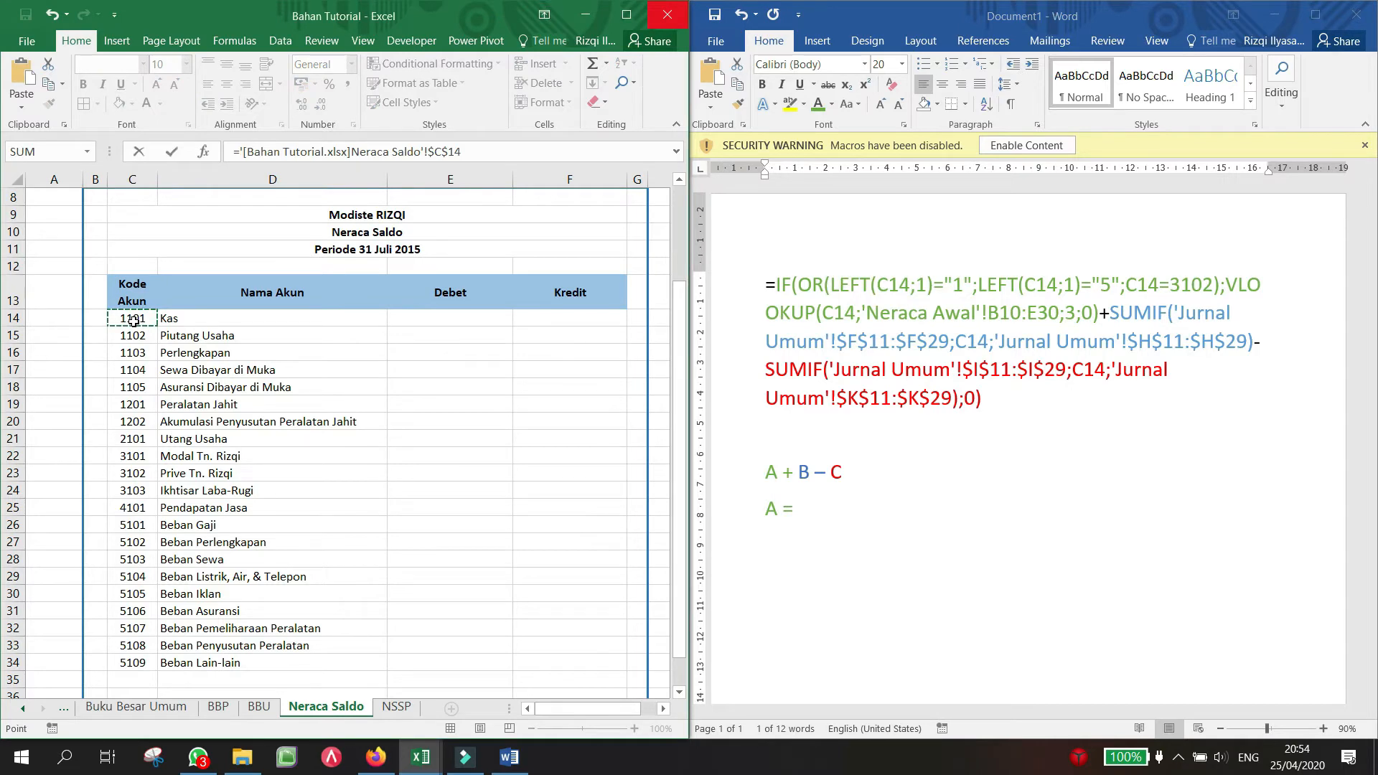
key(Escape)
click(134, 322)
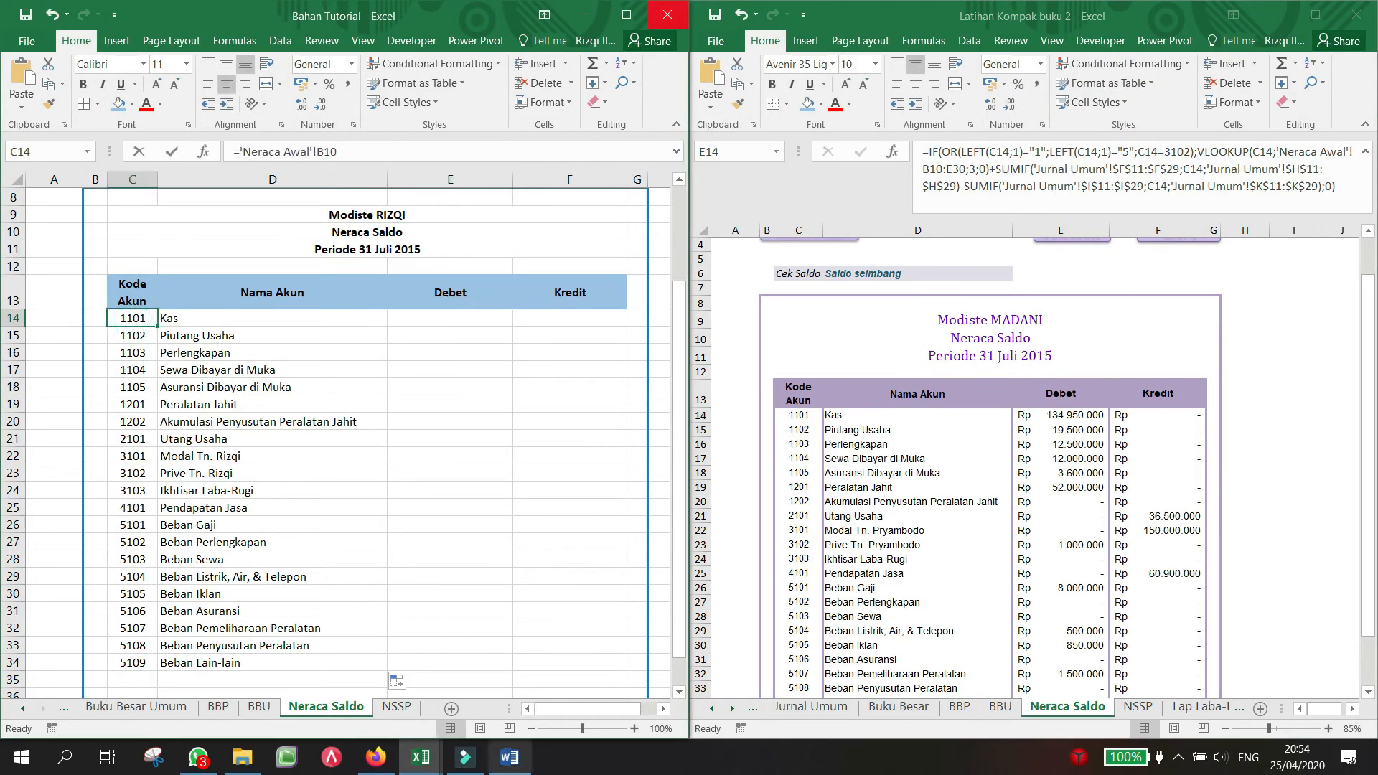
click(509, 757)
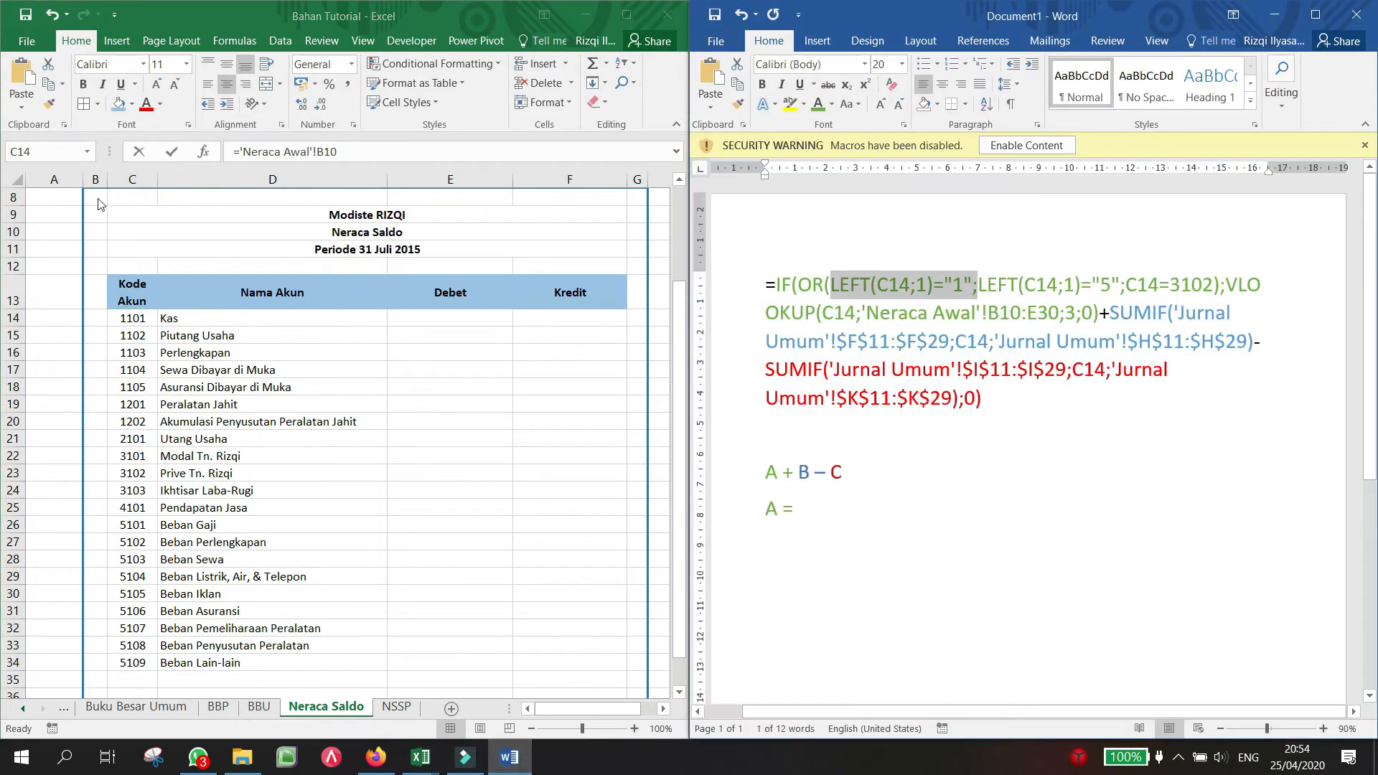
click(124, 318)
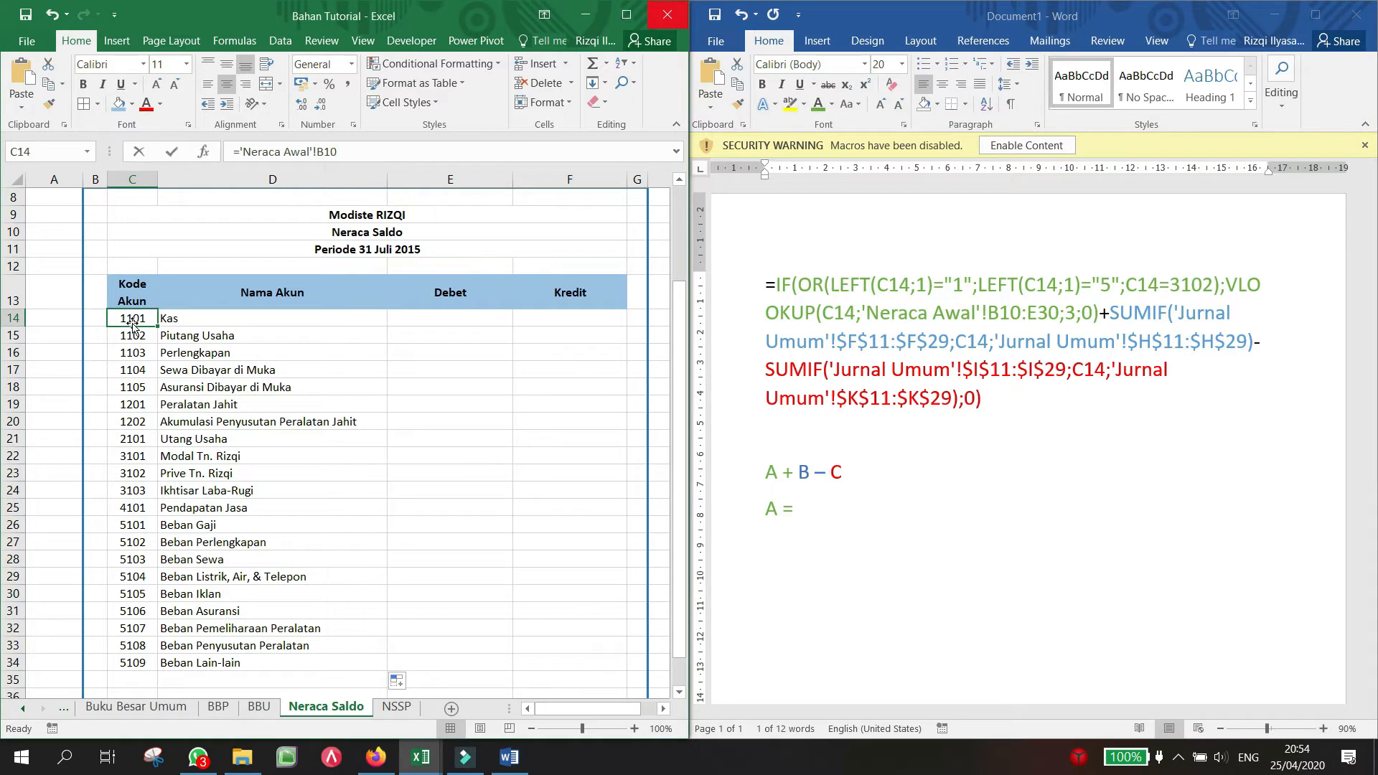
click(957, 293)
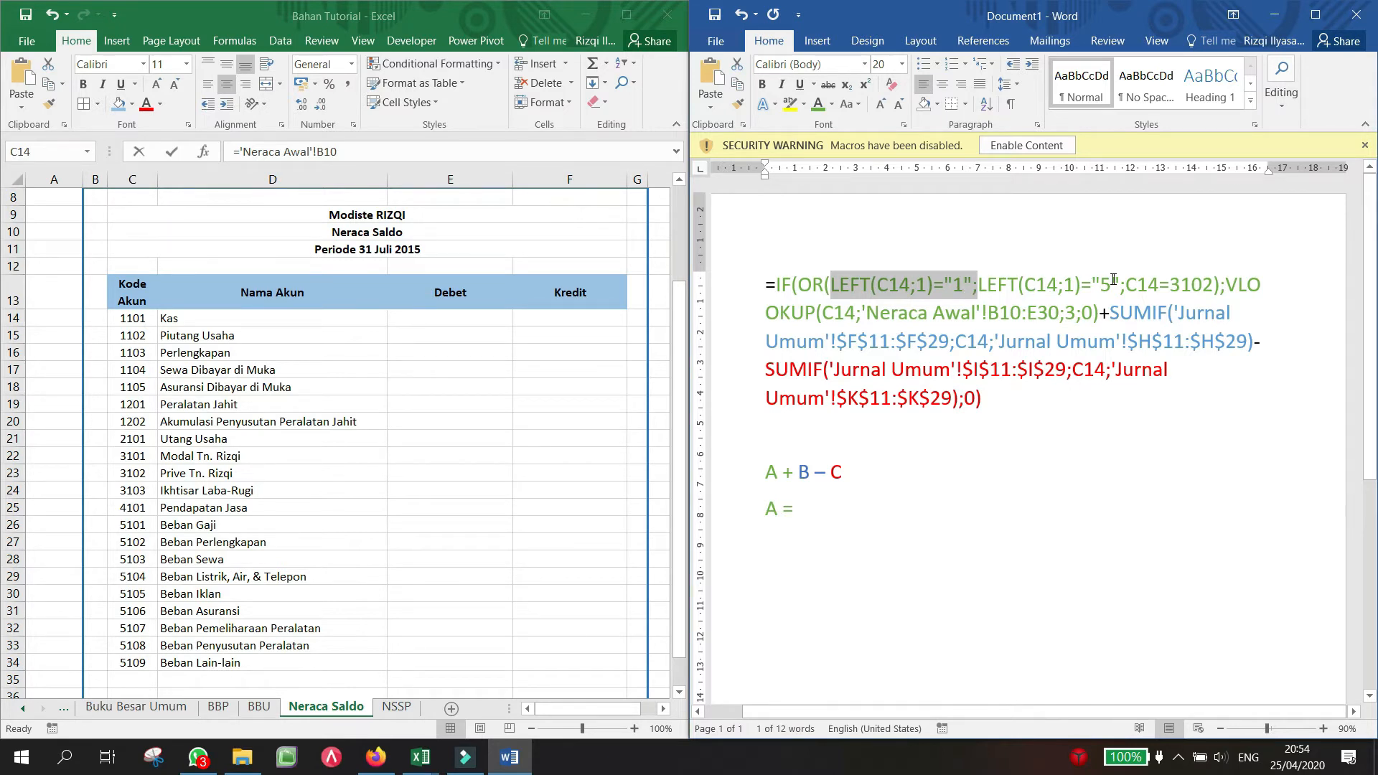
Step: Examine the conditions inside the formula's OR function, including LEFT(C14;1)="5" and C14=3102
drag(1125, 285, 1002, 291)
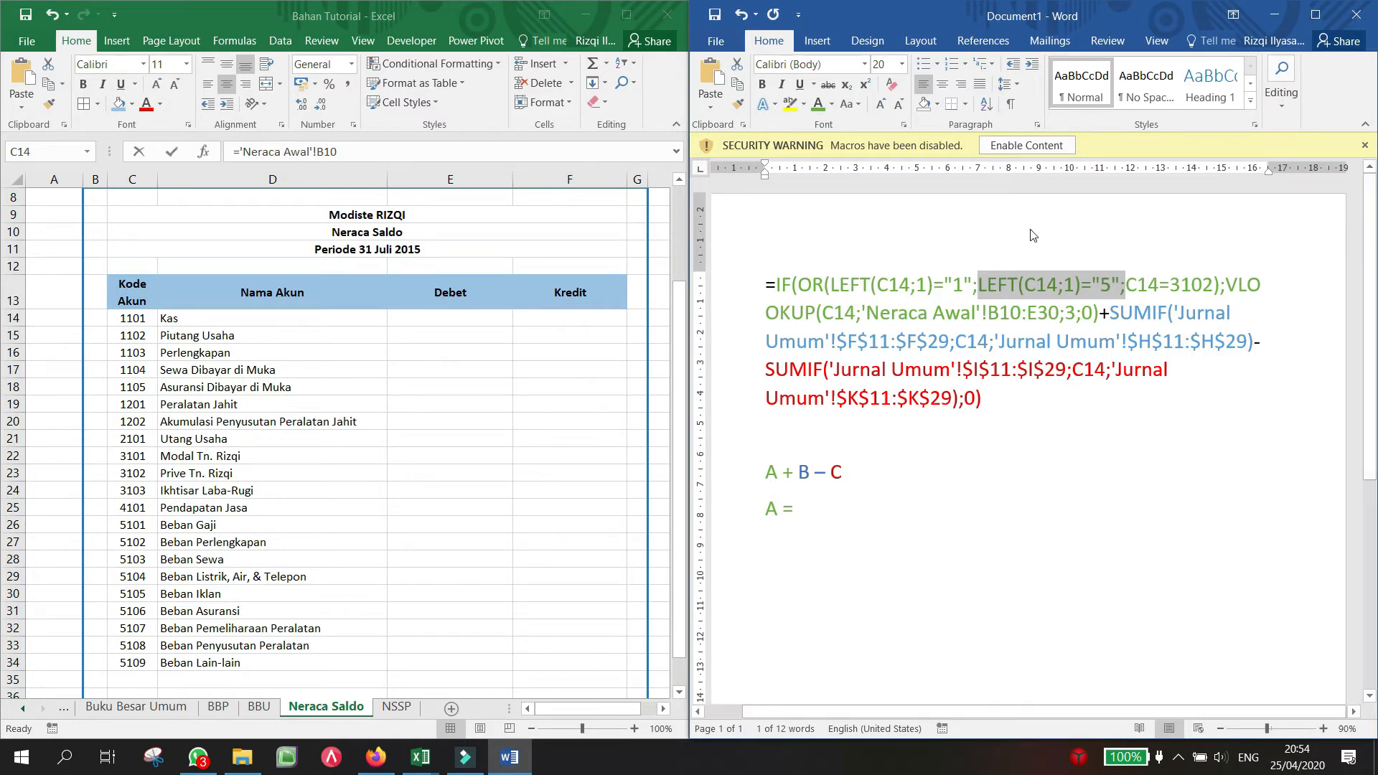
drag(976, 285, 933, 286)
drag(1124, 286, 1095, 285)
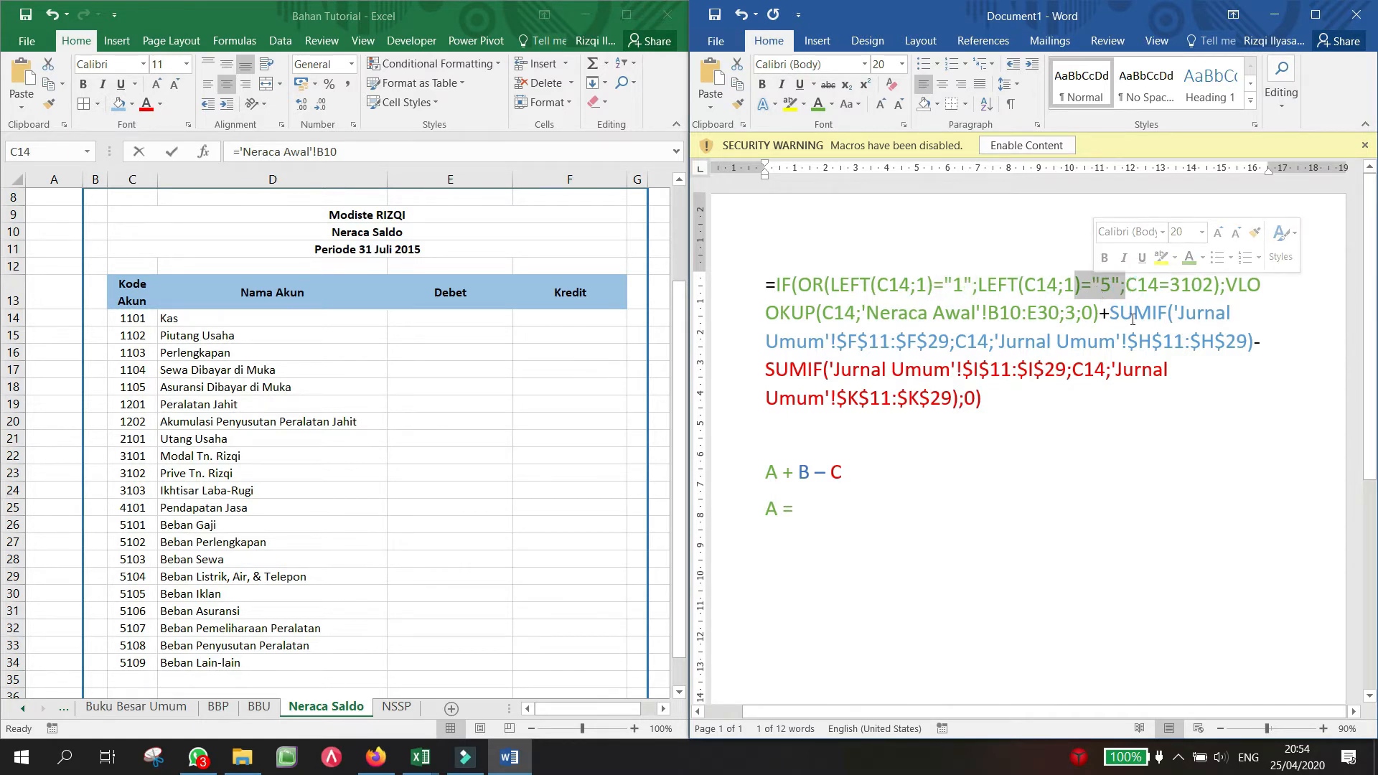
mouse_move(1224, 285)
mouse_down()
mouse_move(1174, 285)
mouse_move(1214, 287)
mouse_up()
click(1177, 285)
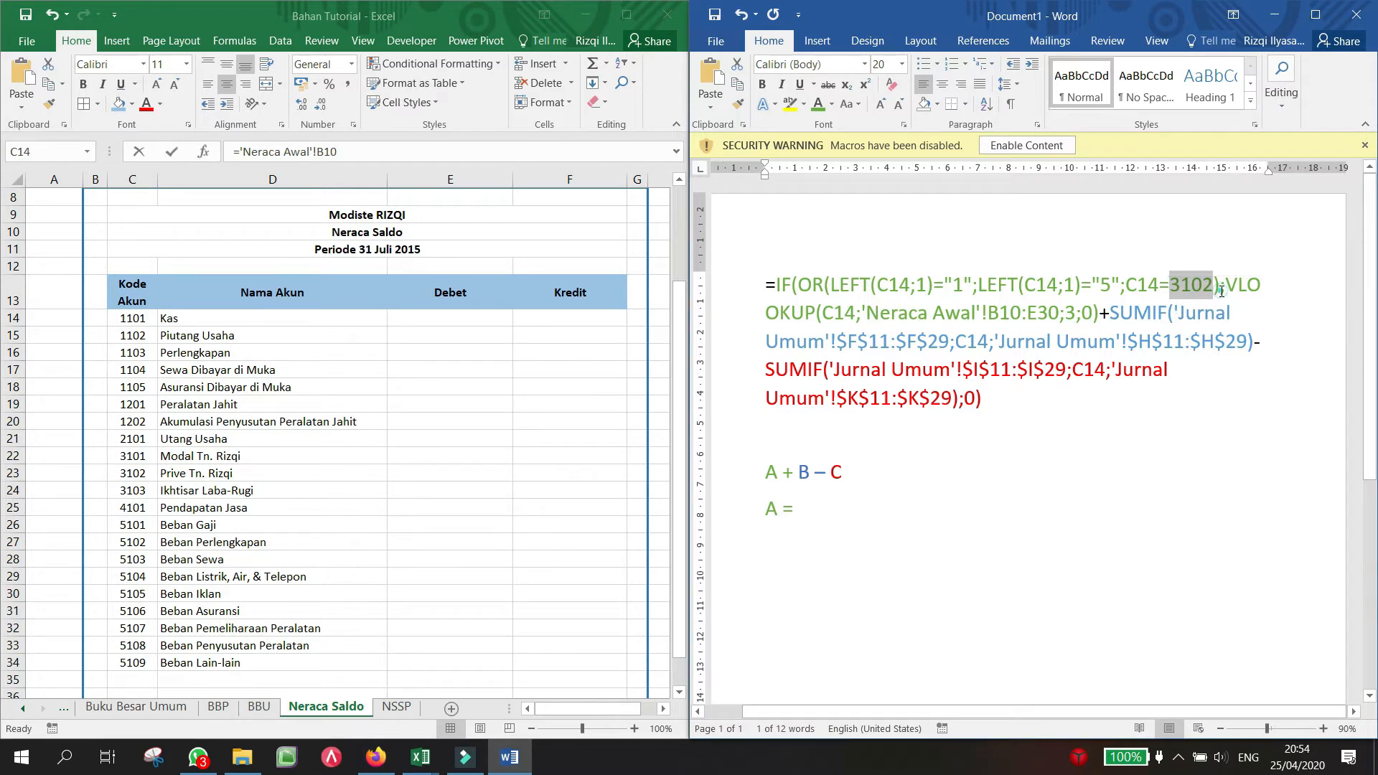
drag(1225, 285, 831, 284)
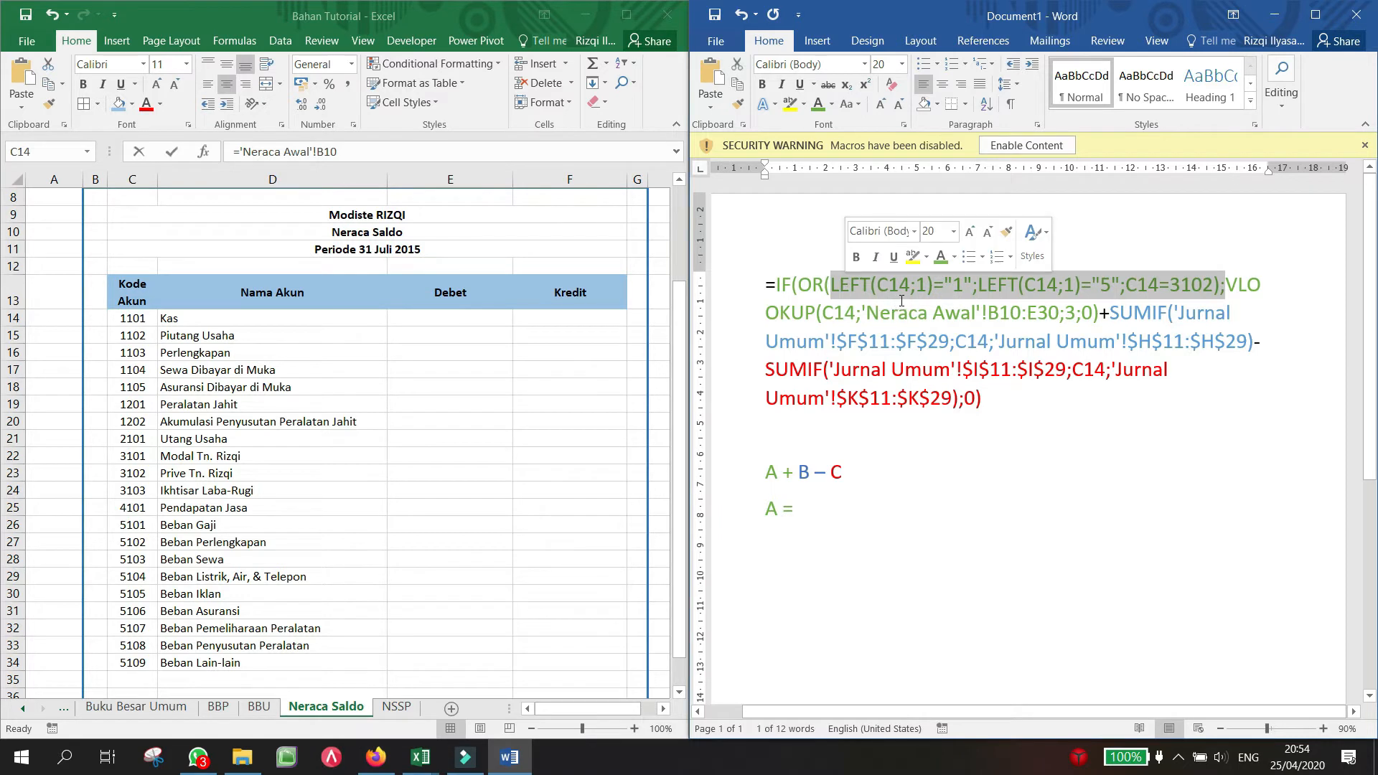
drag(798, 286, 824, 286)
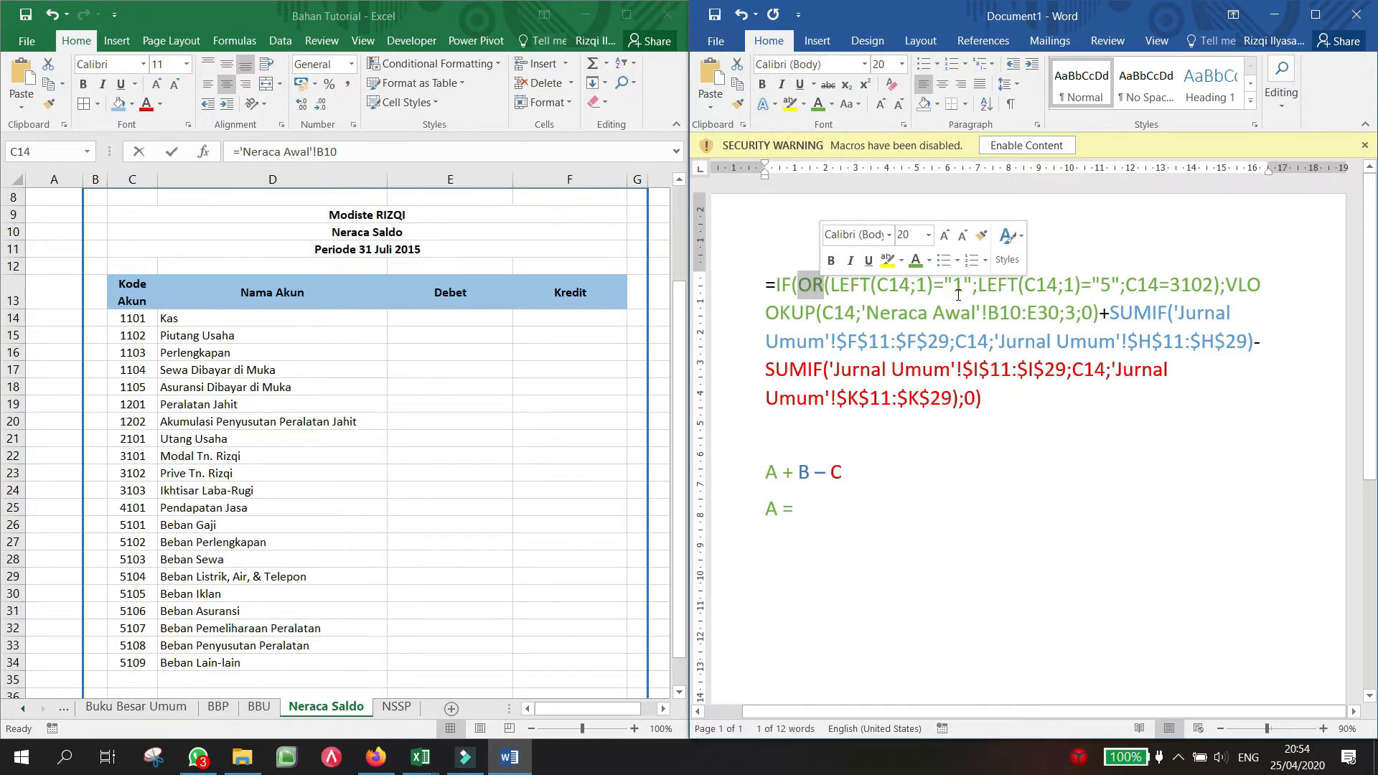
drag(952, 290, 964, 291)
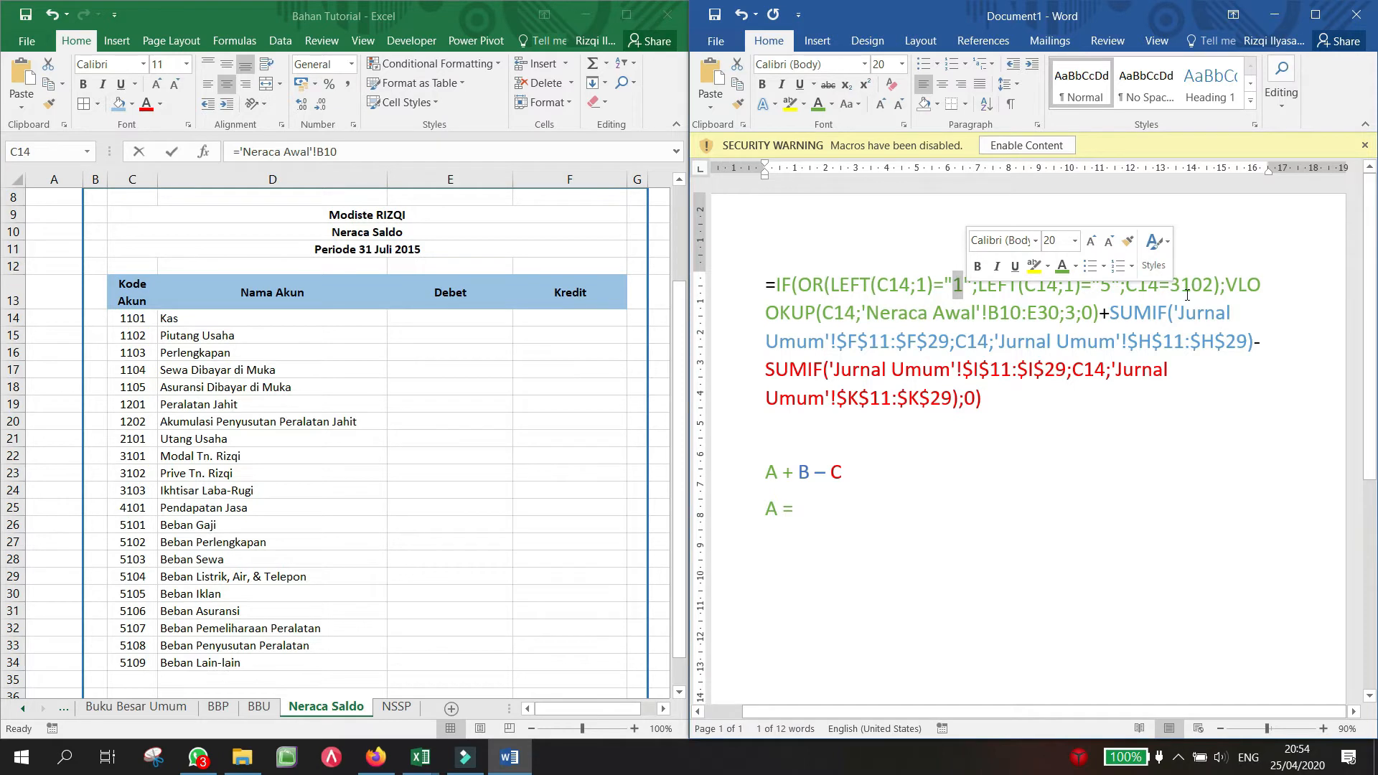
Step: Open the Neraca Awal sheet in Bahan Tutorial and examine it against the formula's VLOOKUP(C14;'Neraca Awal'!B10:E30;3 part
drag(1225, 290, 1077, 320)
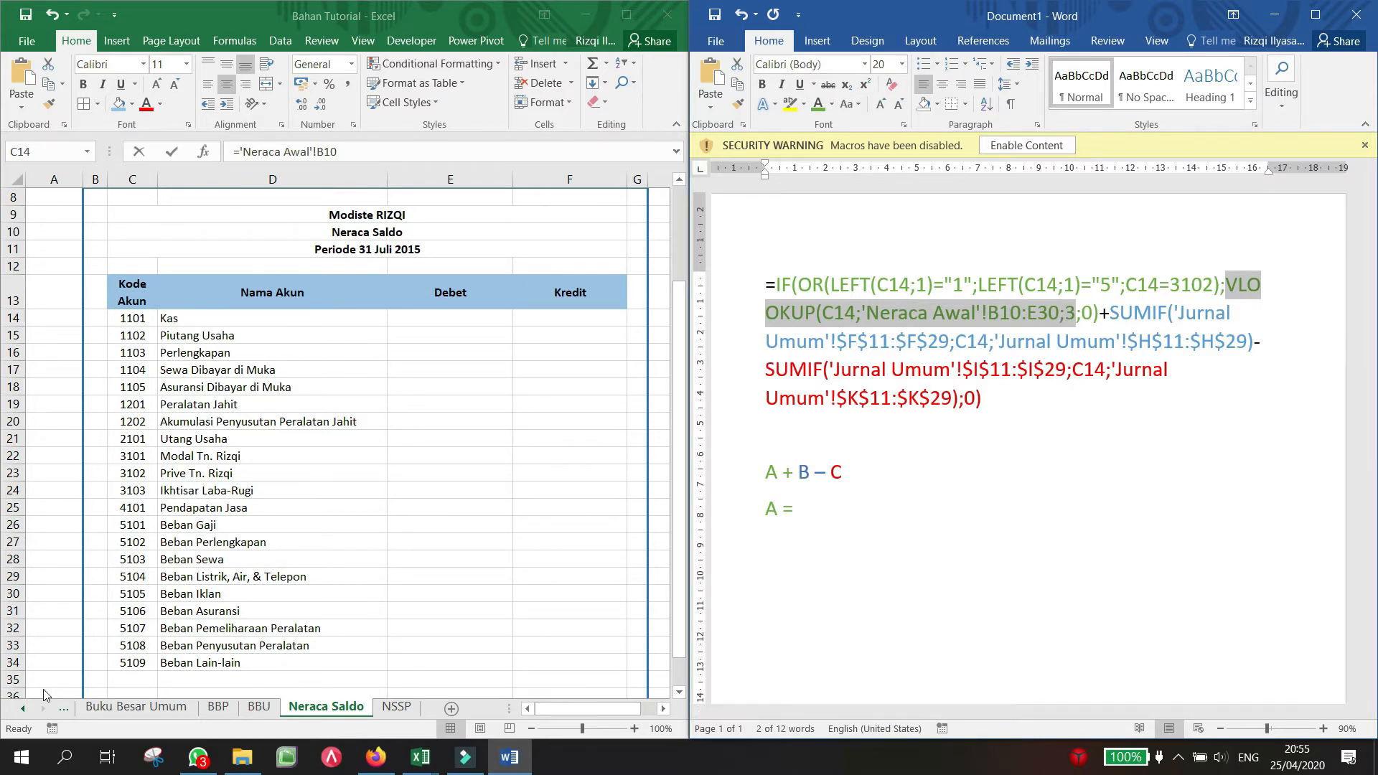
click(24, 713)
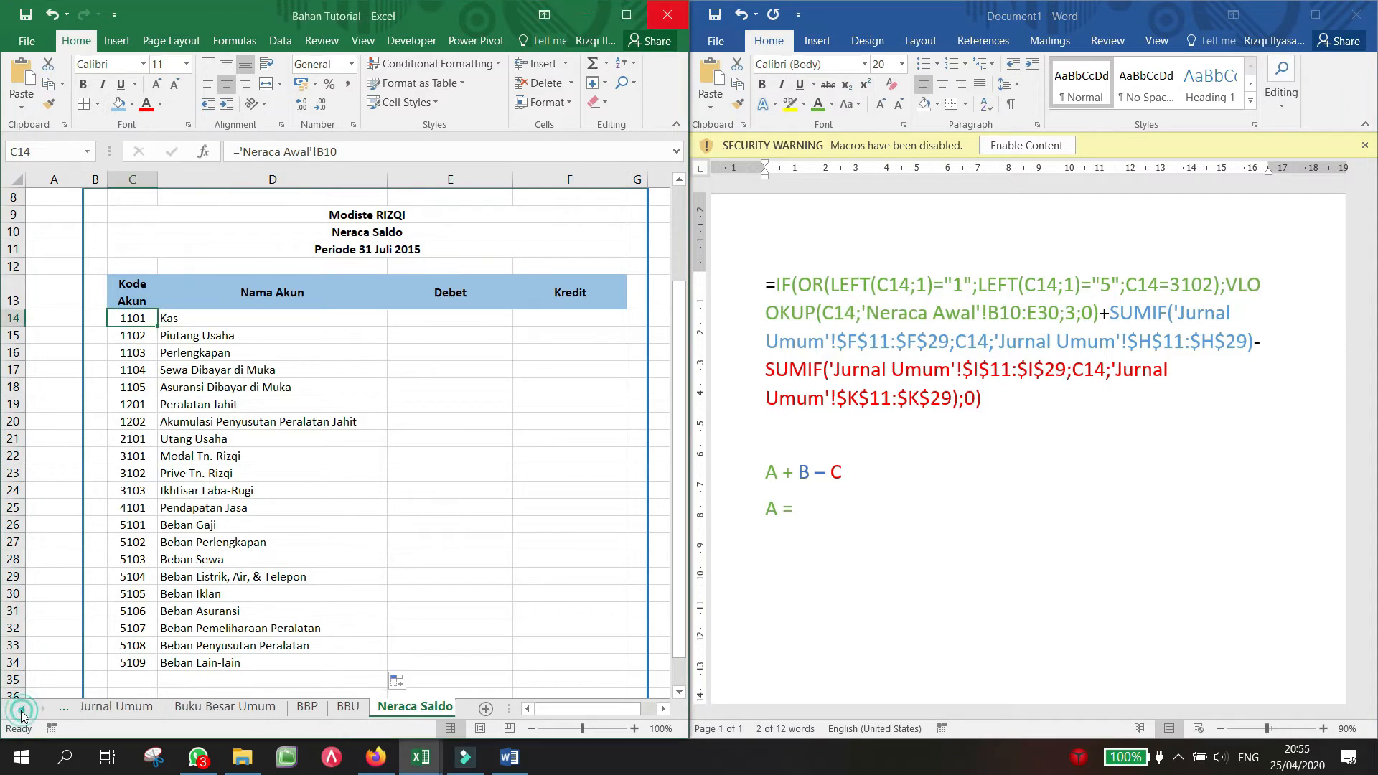
click(24, 710)
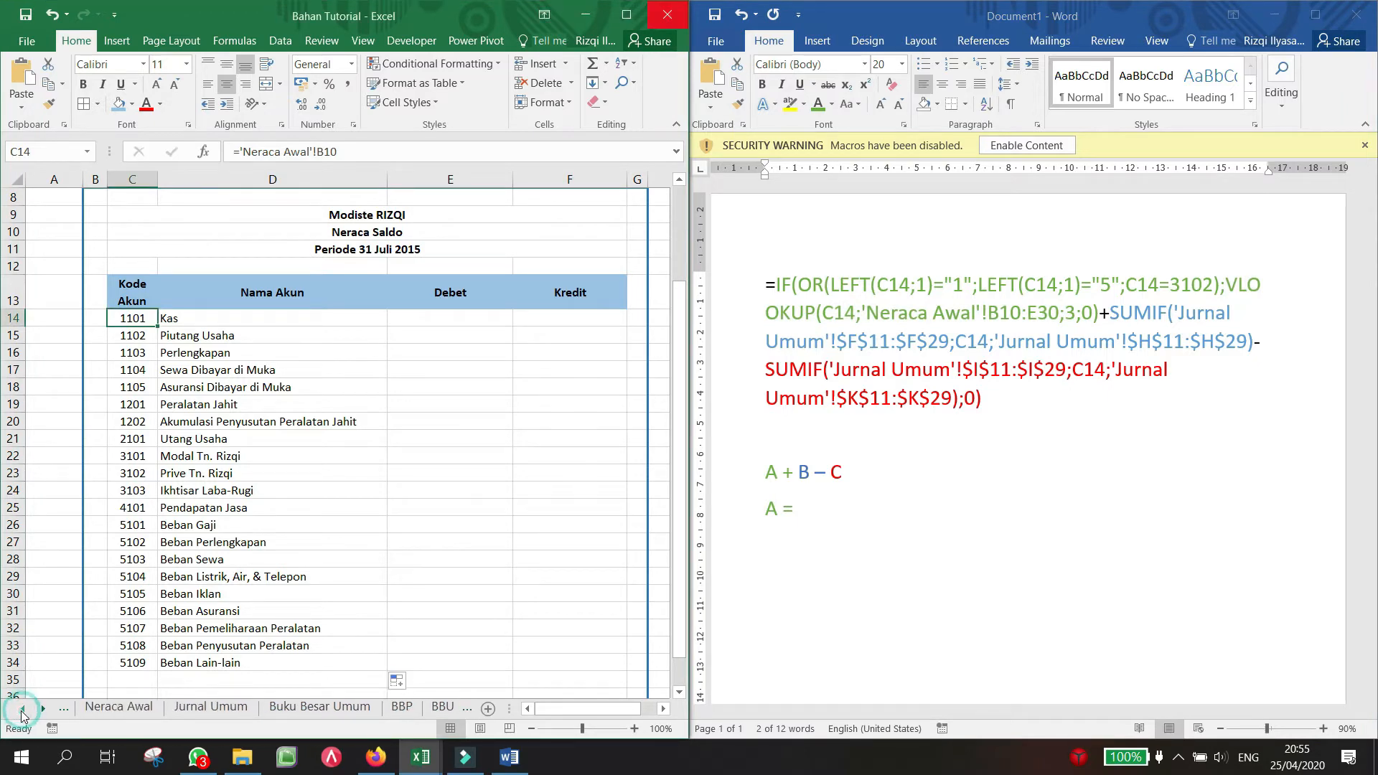
click(91, 708)
drag(1226, 284, 1075, 313)
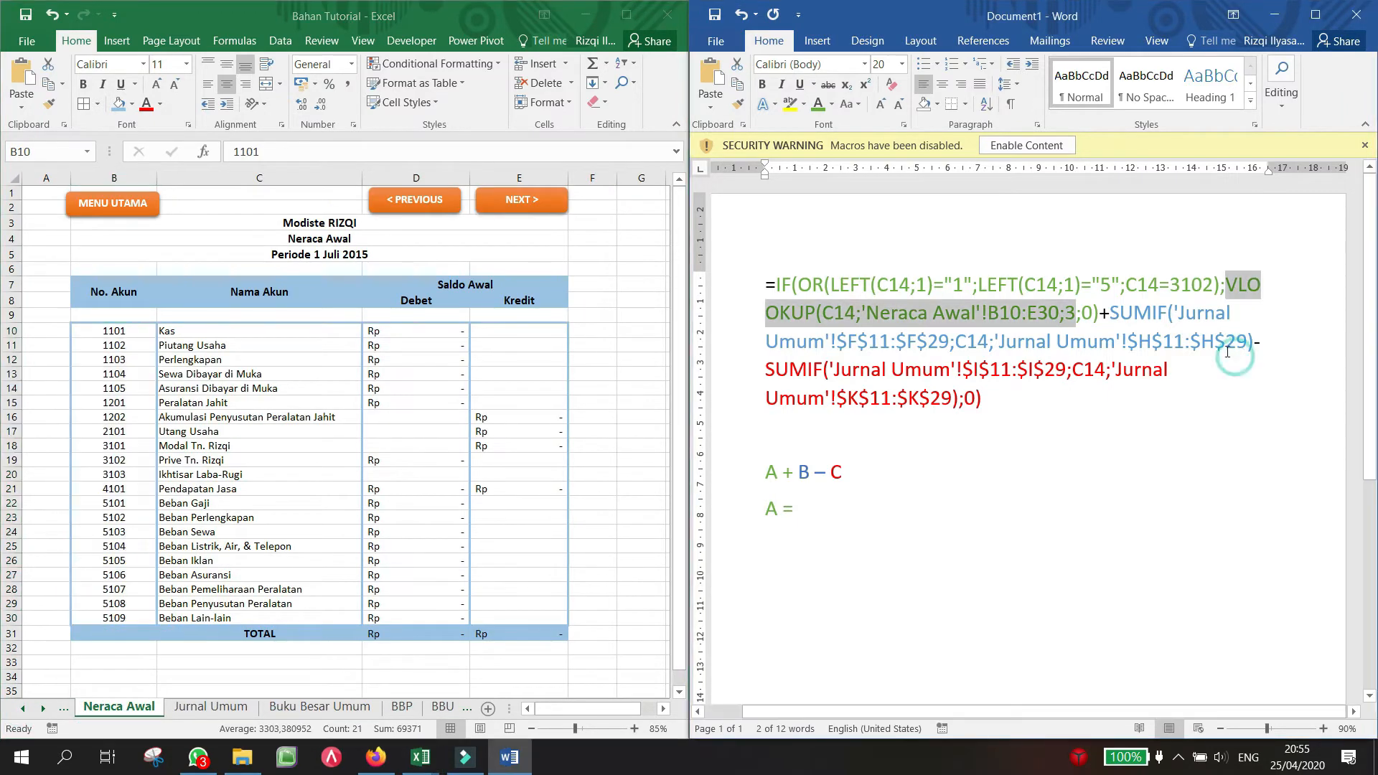
Step: Examine the VLOOKUP part's C14;'Neraca Awal' reference and its column index 3 against the Debet column of the Neraca Awal sheet
drag(1226, 285, 980, 315)
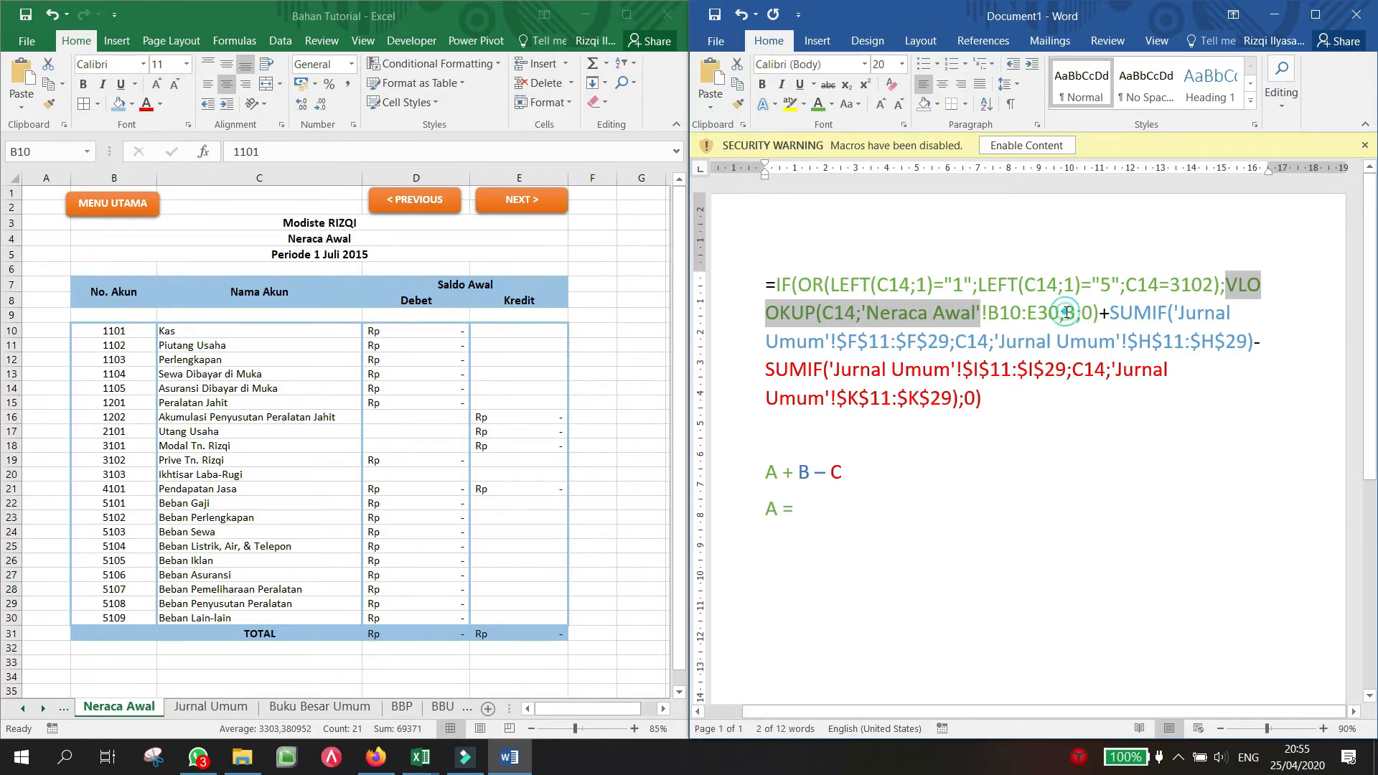
drag(1064, 313, 1071, 321)
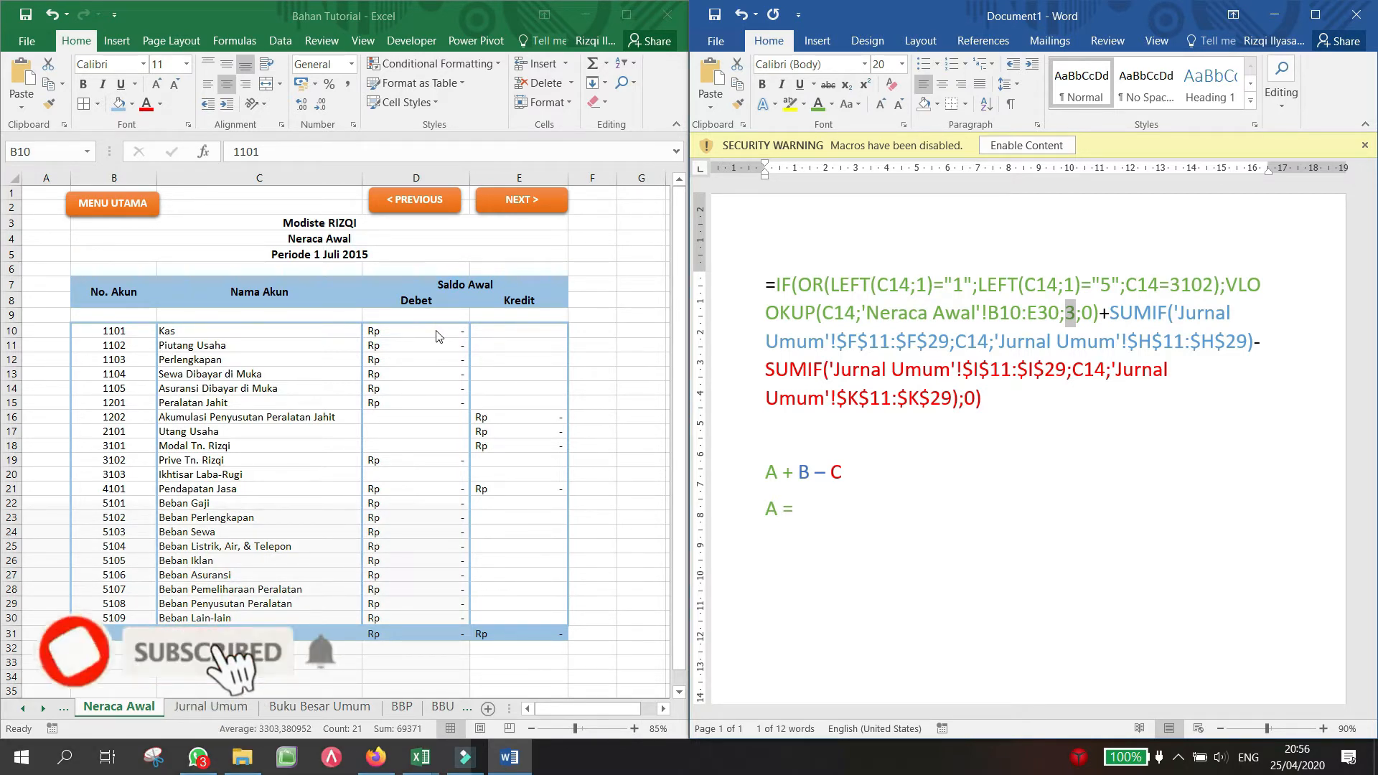
click(436, 331)
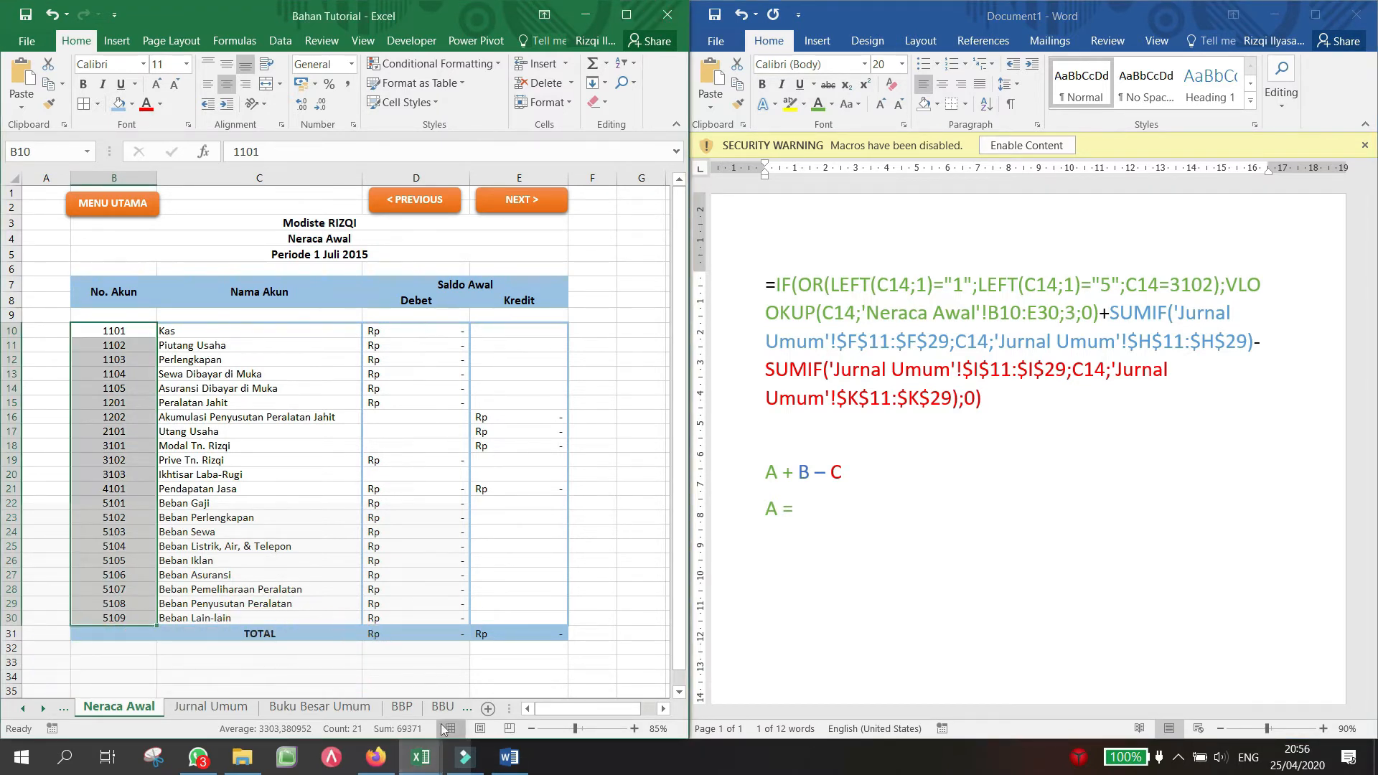
Step: Compare the Kas row's Debet cell E14 in the Neraca Saldo sheet with the end of the green VLOOKUP part in Word
click(466, 710)
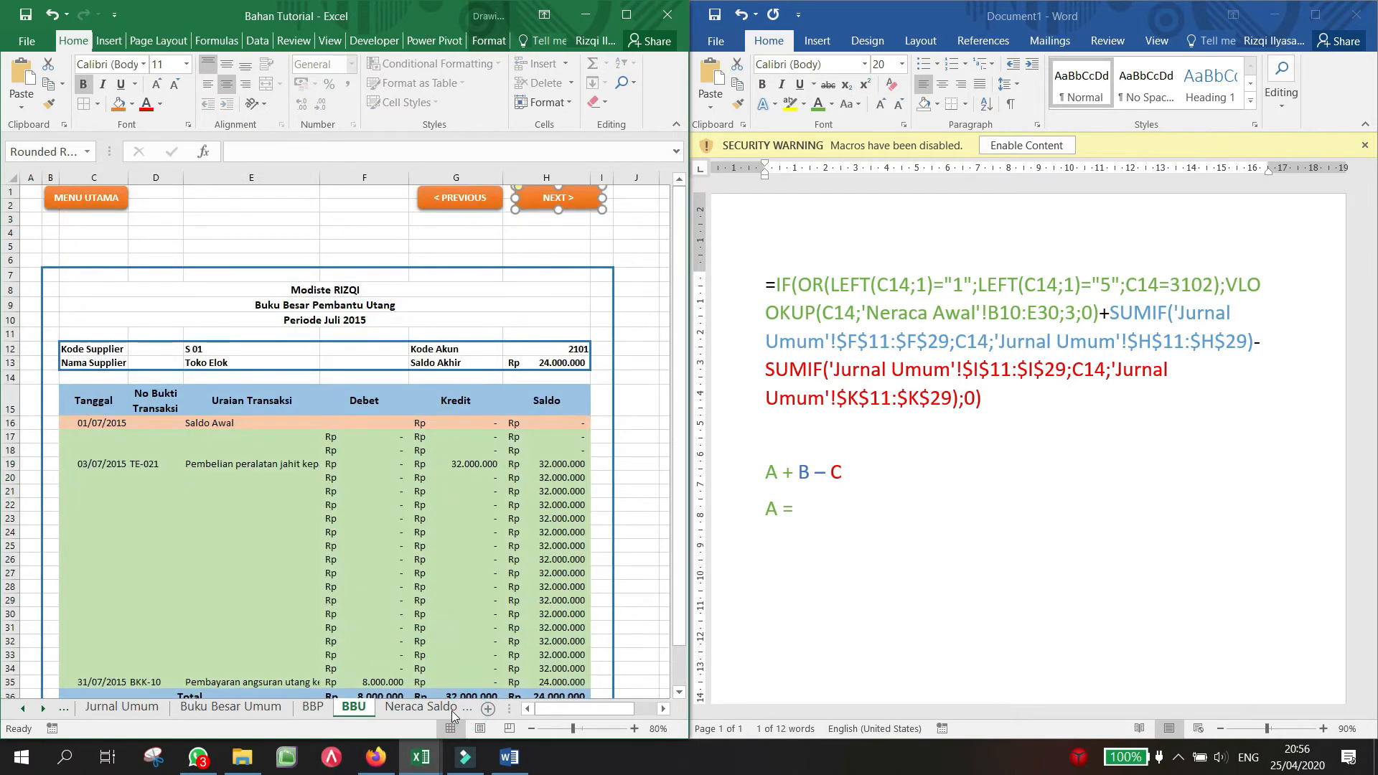
click(459, 710)
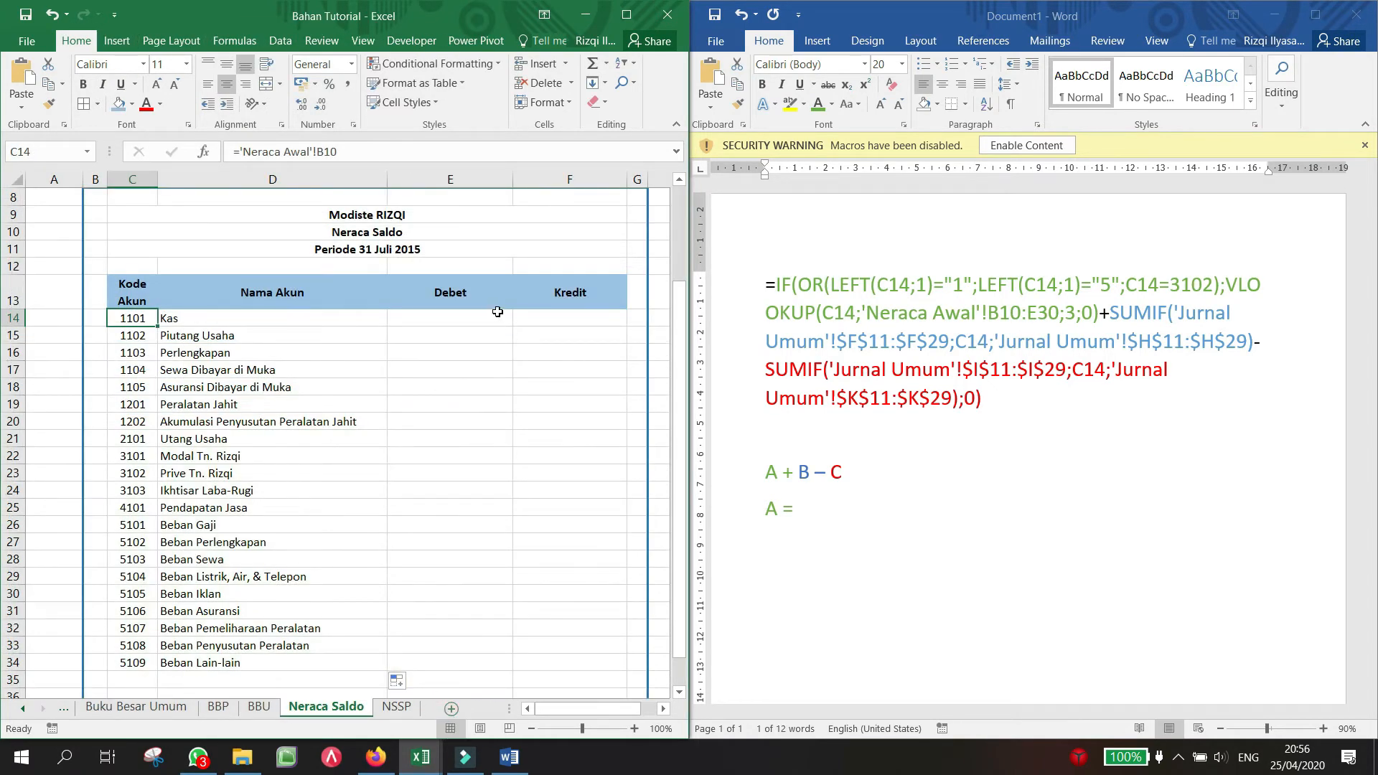
click(467, 317)
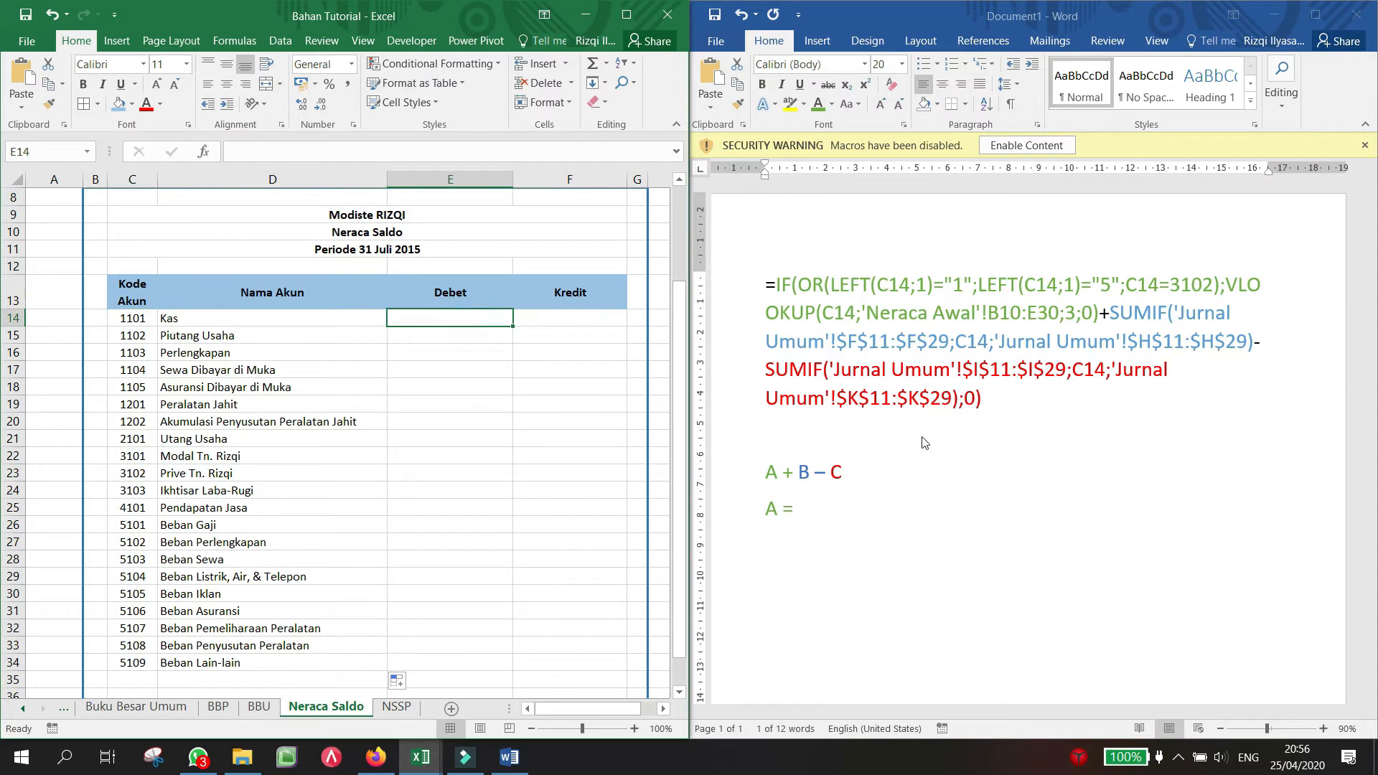
click(864, 488)
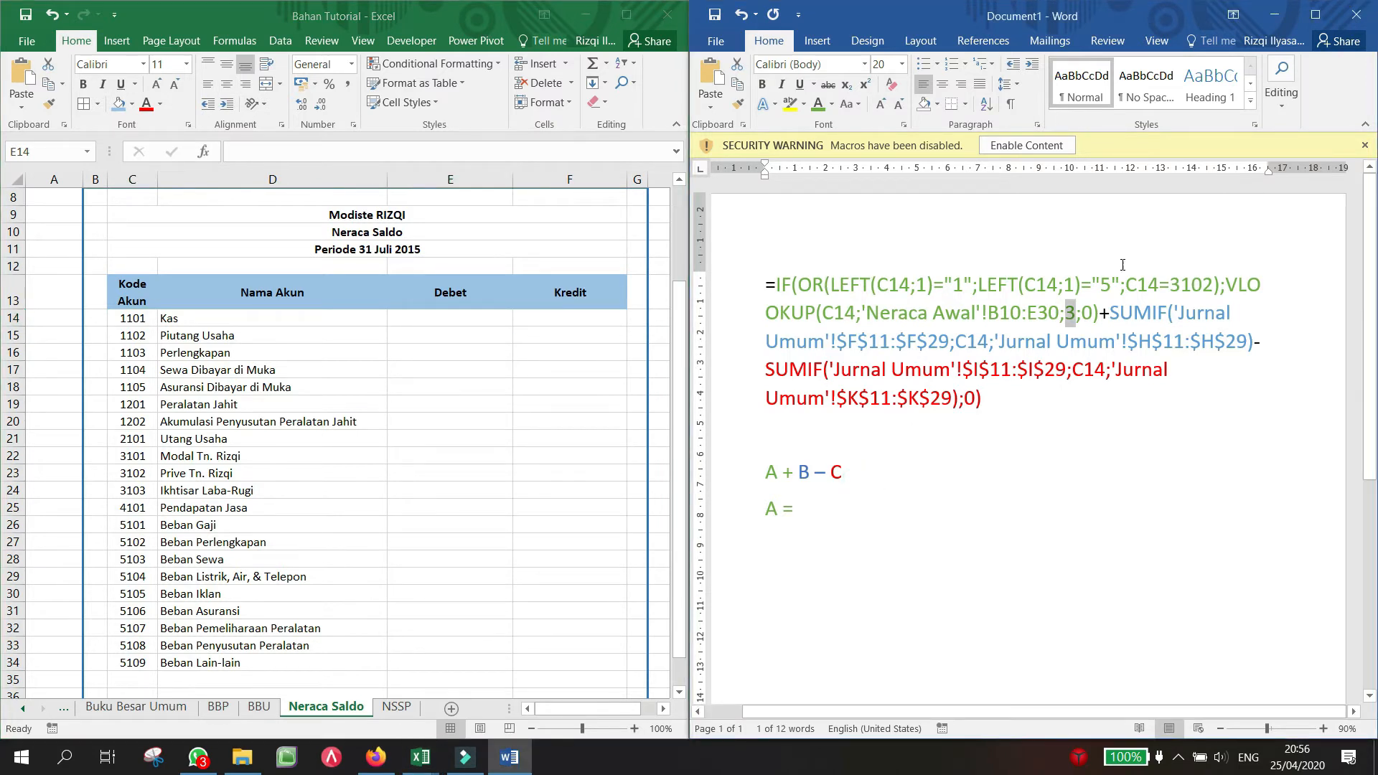
click(1100, 313)
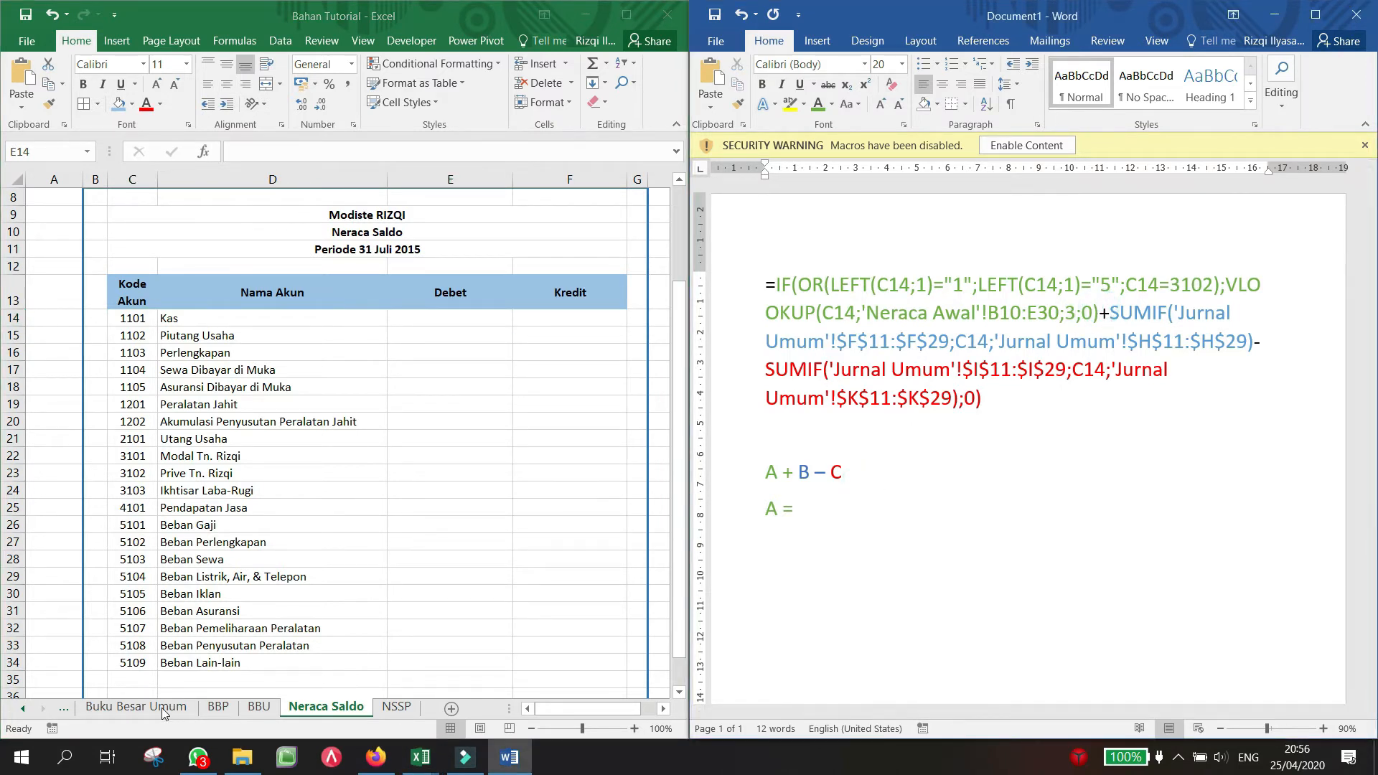
Step: Check the Kas opening Debet balance in cell D10 of Neraca Awal and complete the Word line as "A = 0"
click(64, 710)
click(63, 710)
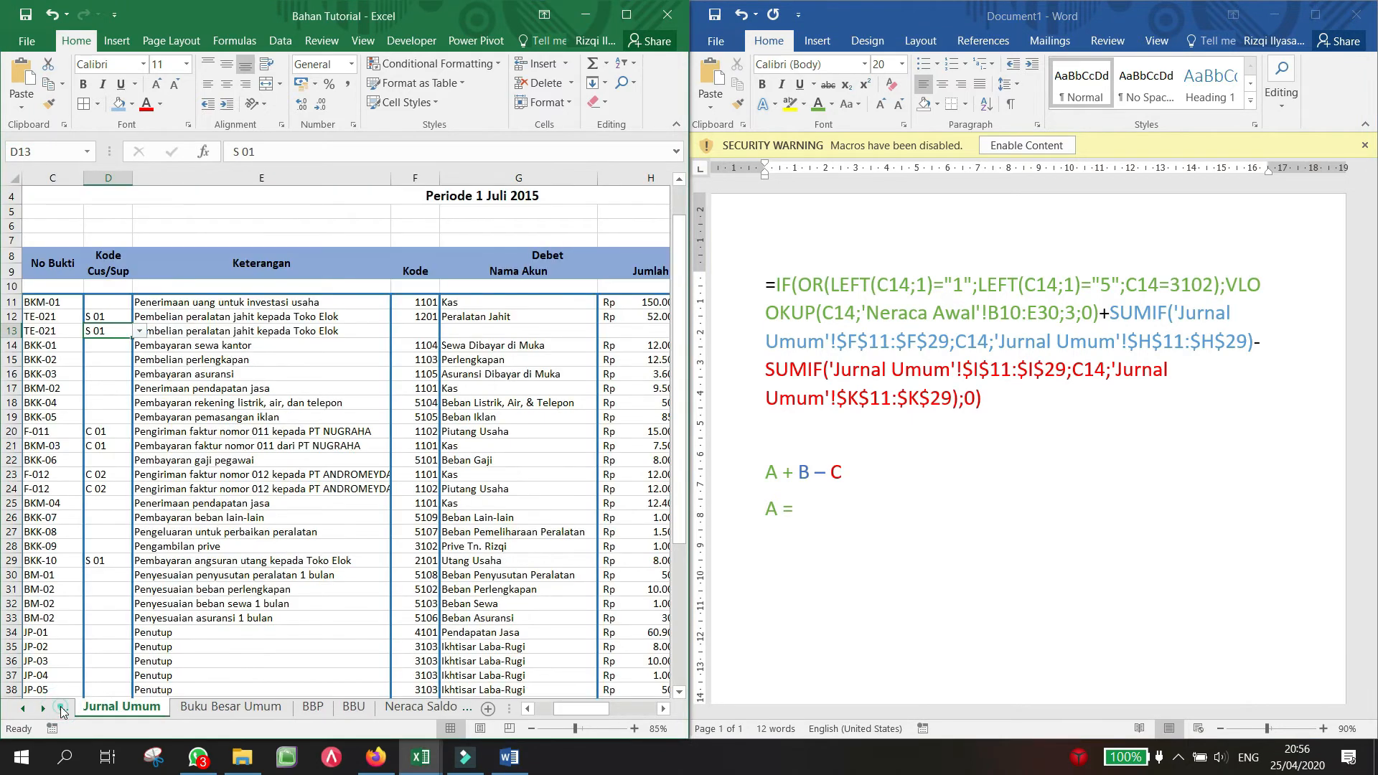
click(63, 711)
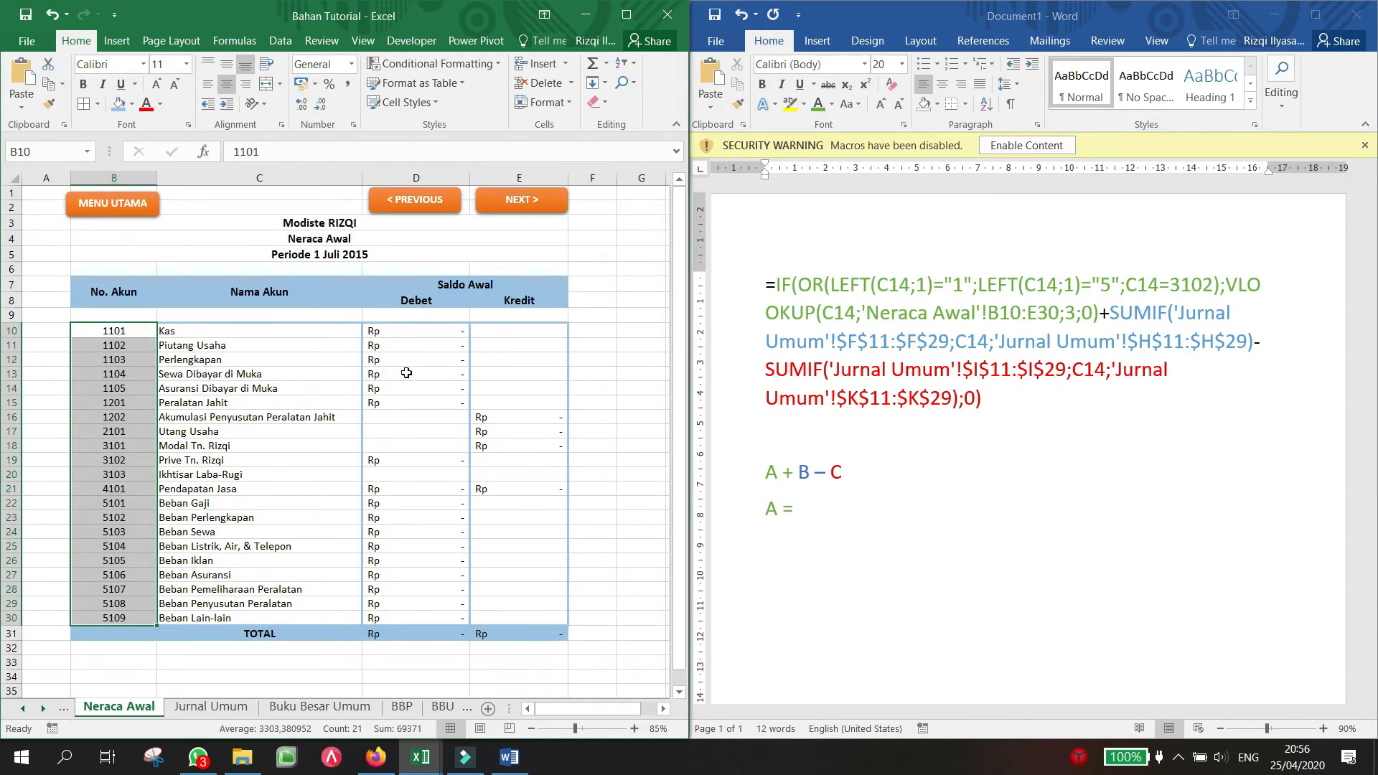
click(414, 334)
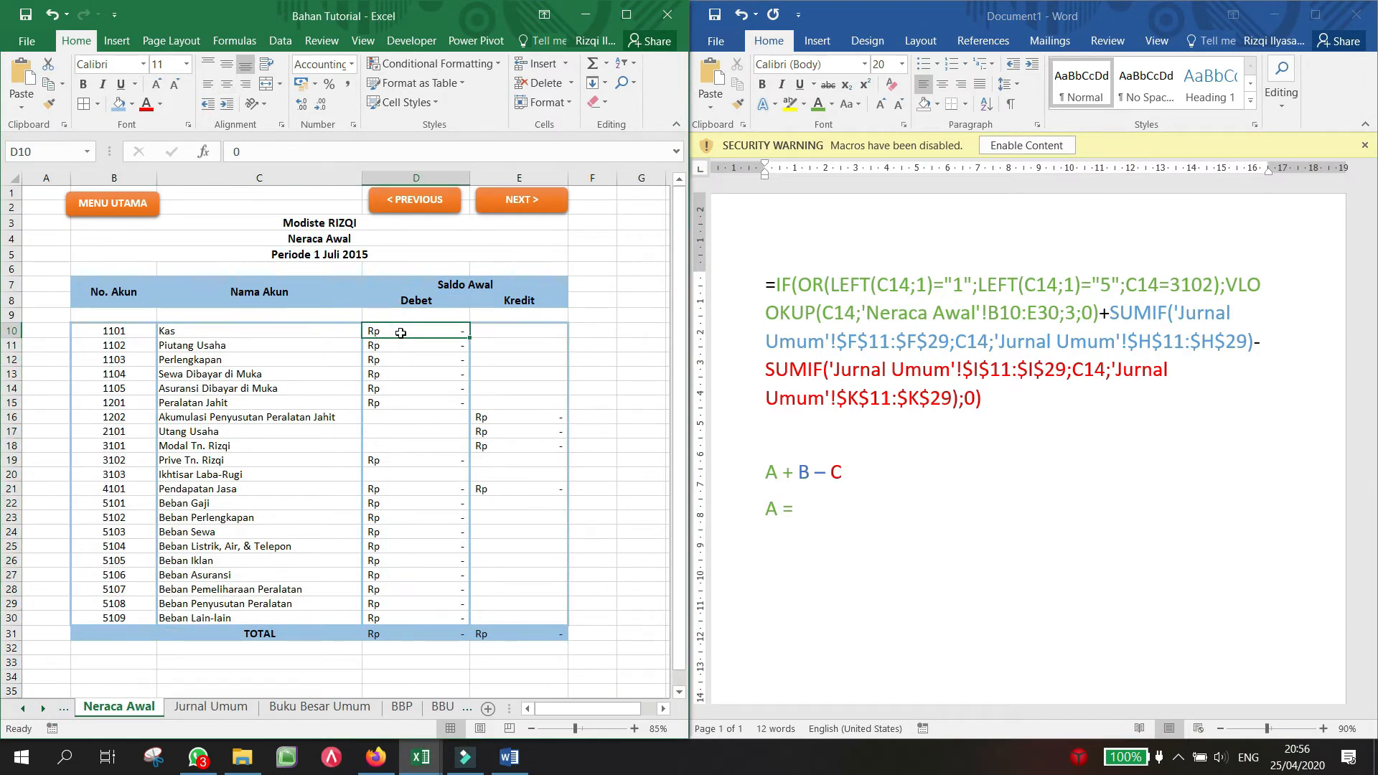
click(832, 516)
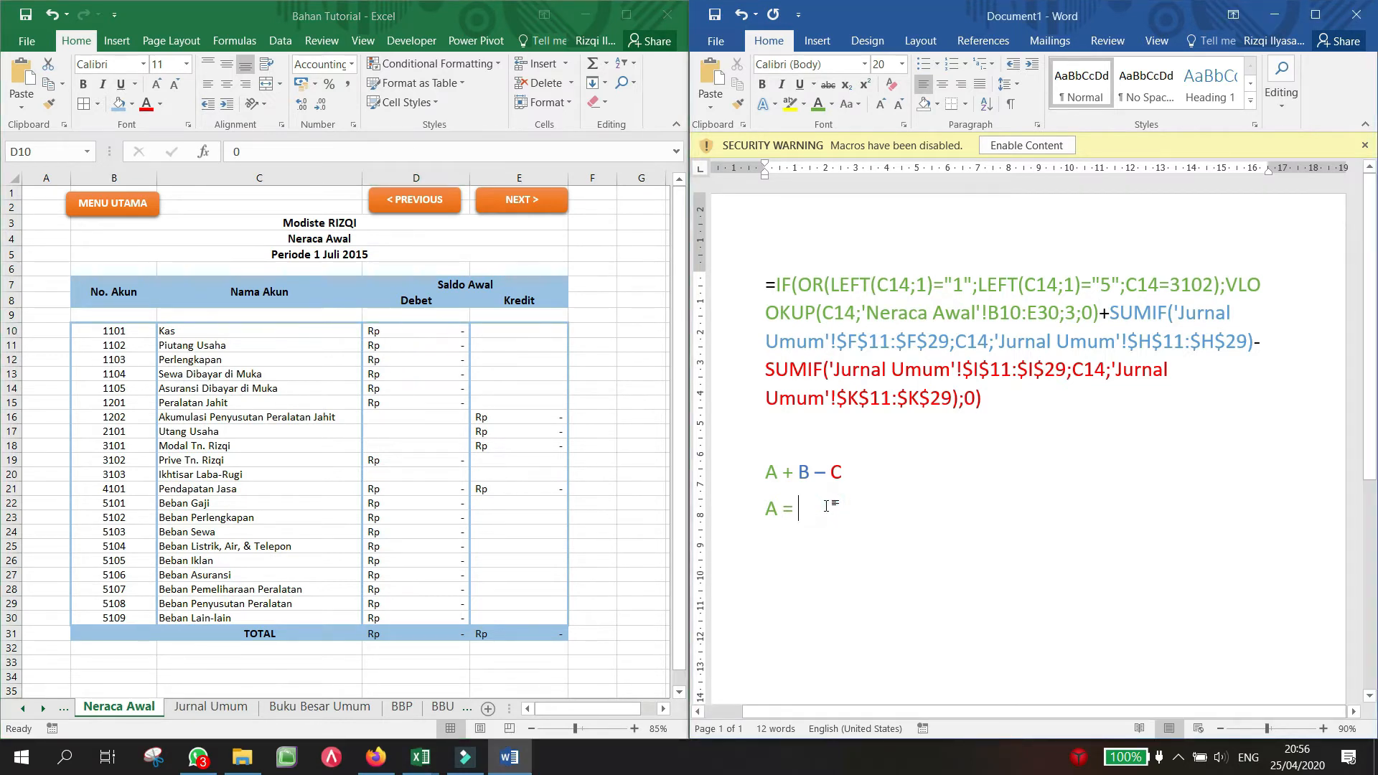
text(0)
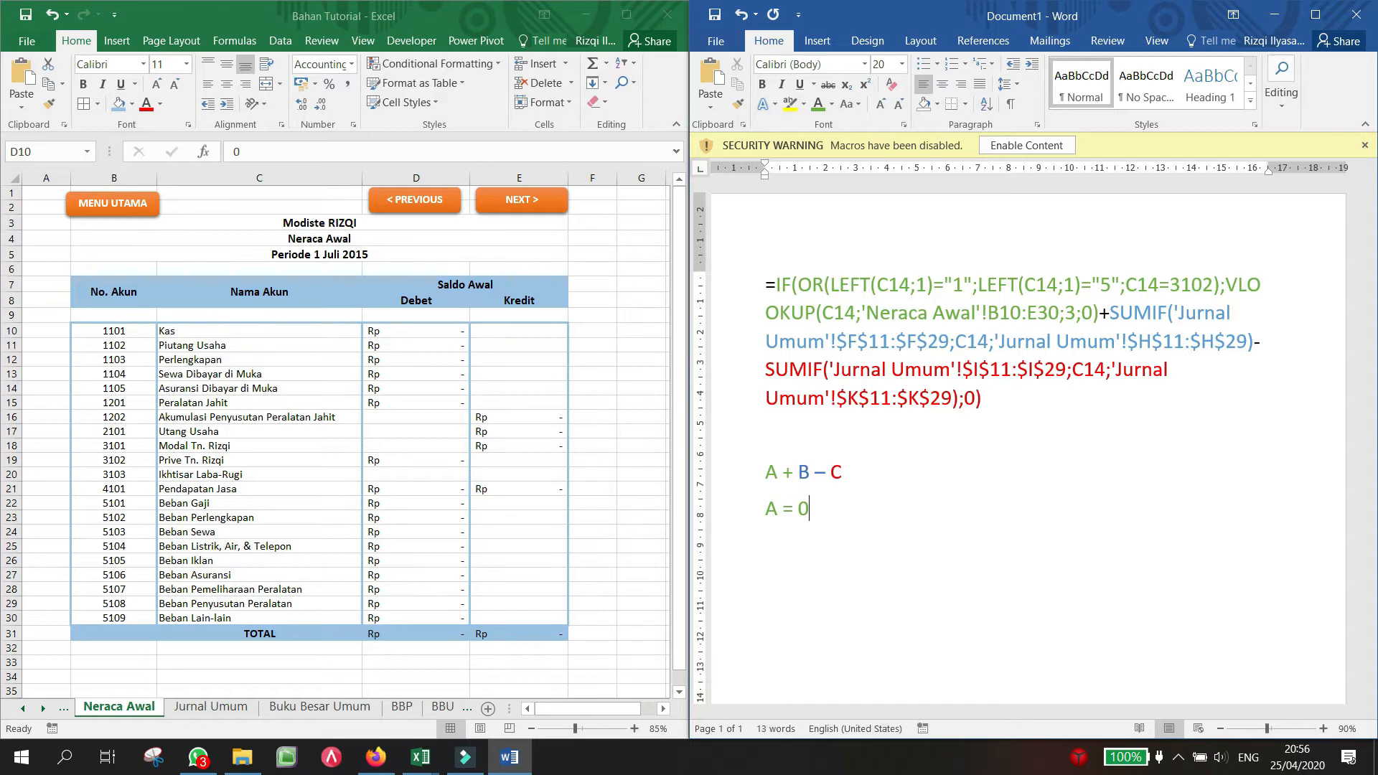
Step: Return to the Neraca Saldo sheet in Bahan Tutorial
click(465, 710)
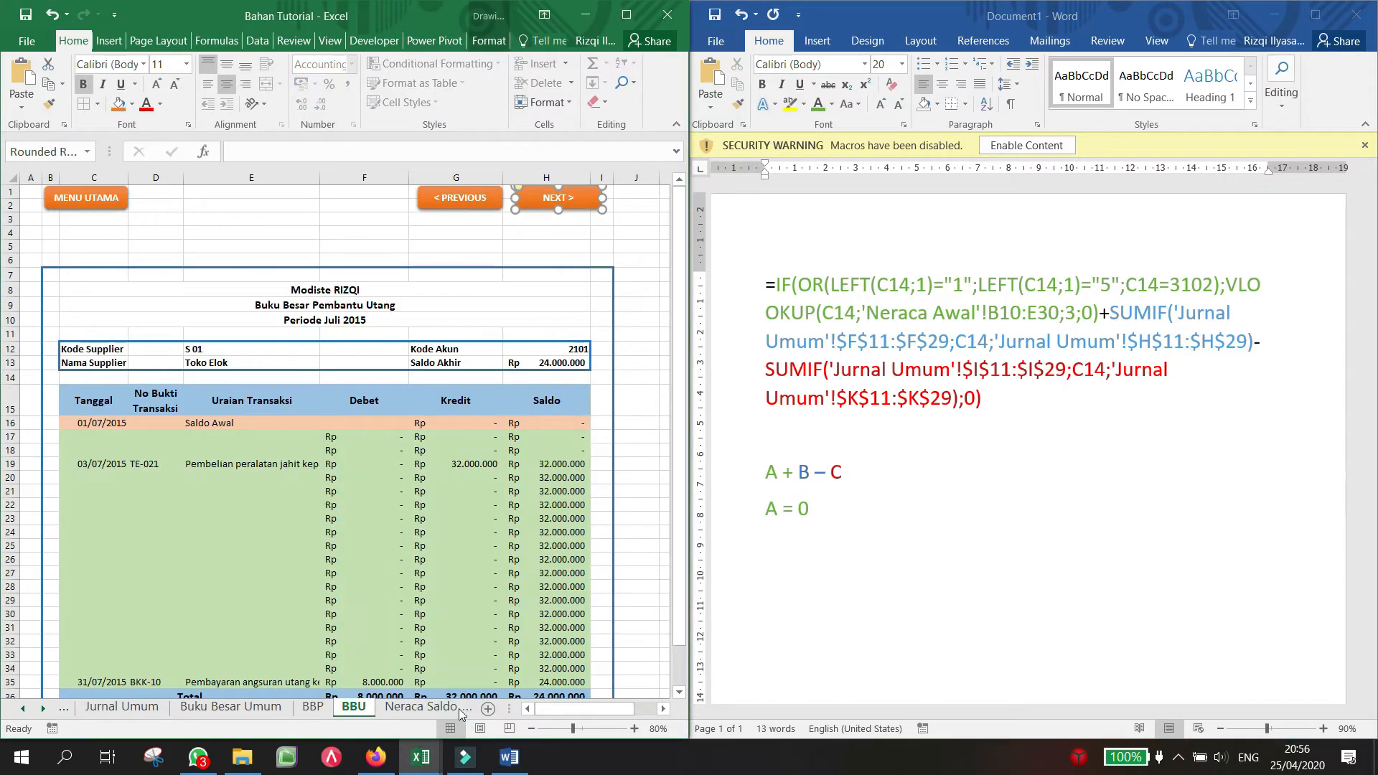
Step: On the Neraca Saldo sheet, compare account code cell C14 with the LEFT(C14;1)="1" condition of the formula in the Word document
click(457, 709)
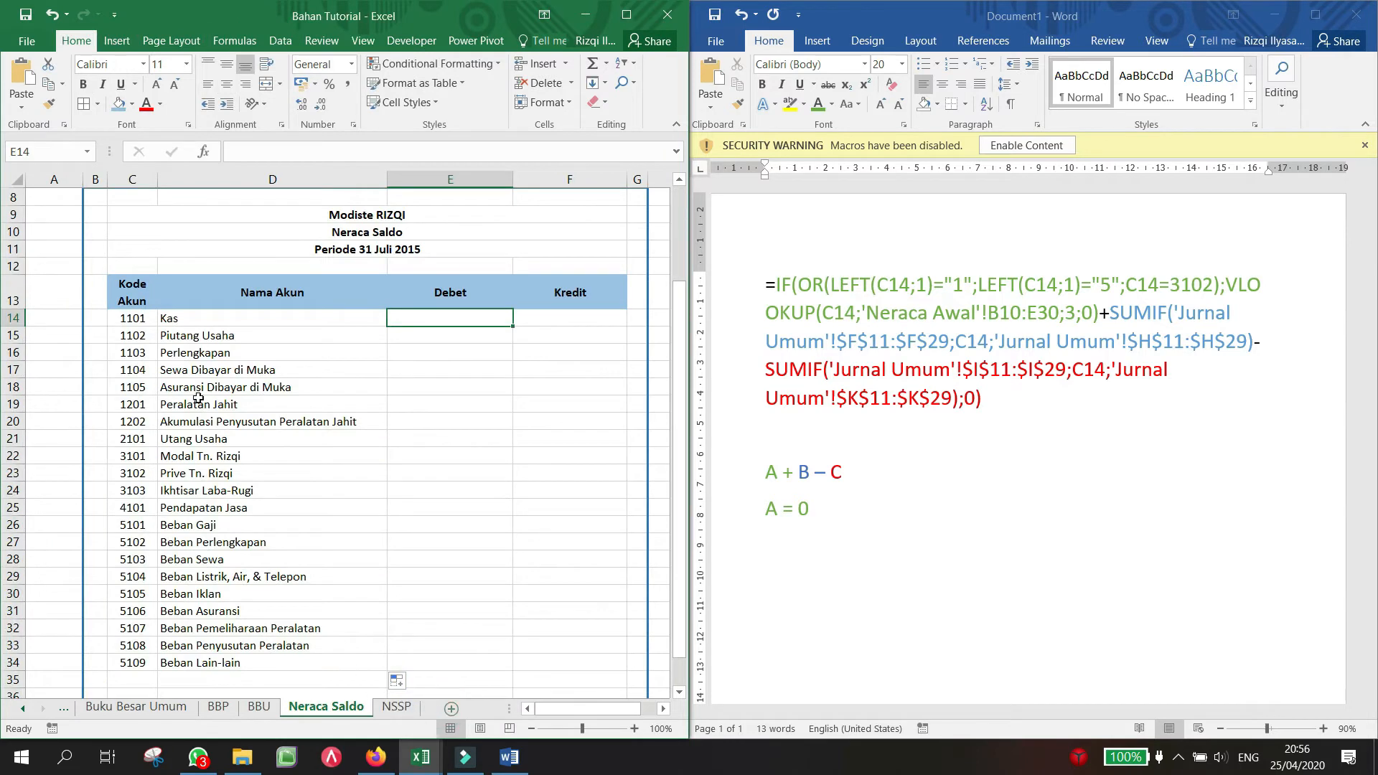
click(136, 321)
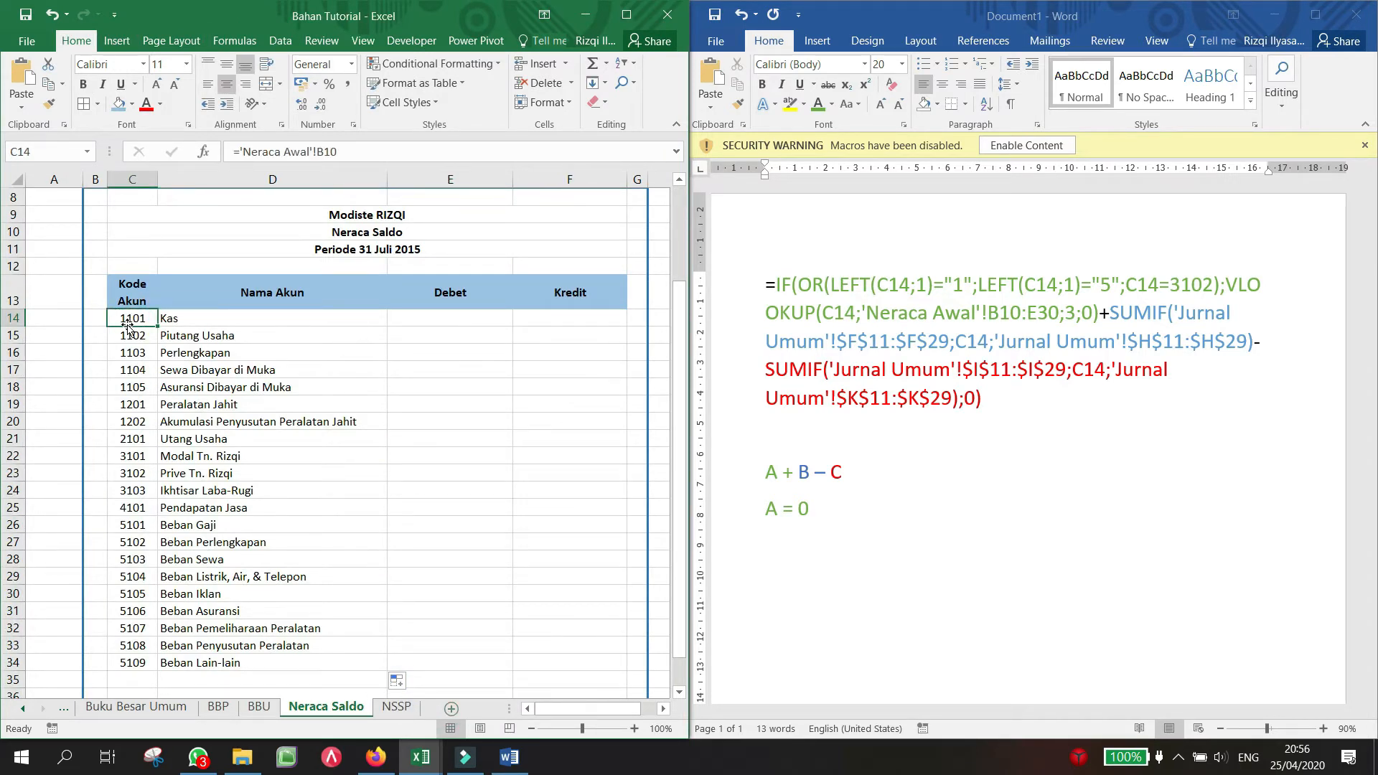
click(833, 285)
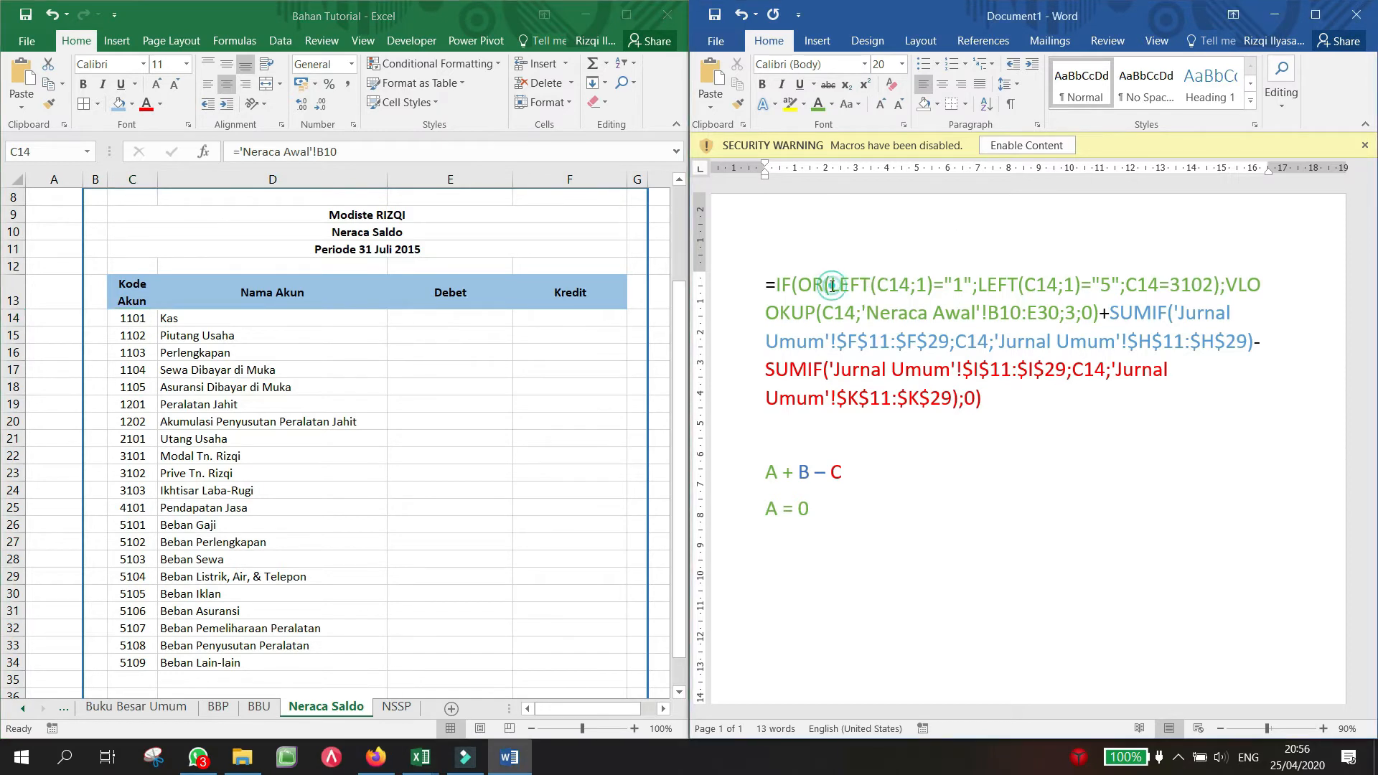
drag(832, 286, 978, 287)
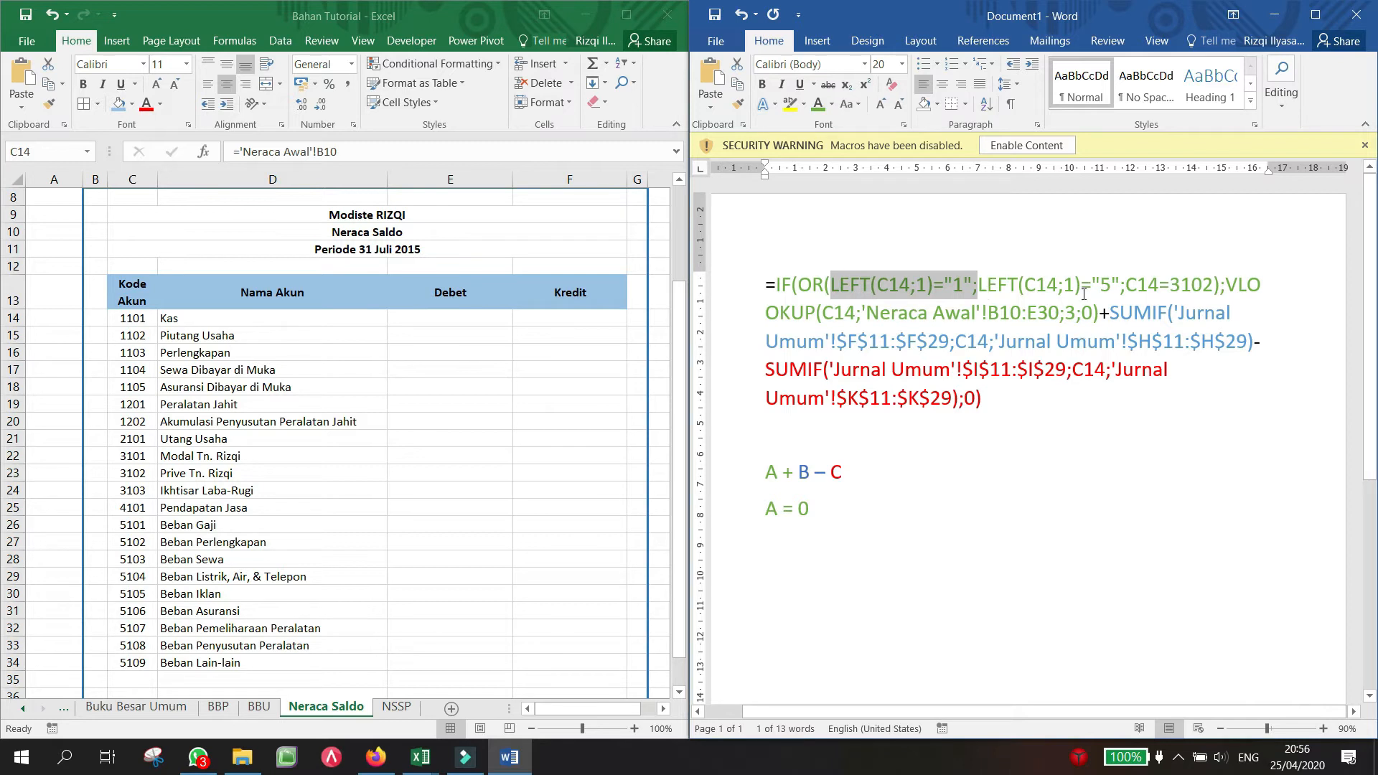
Step: Highlight the VLOOKUP reference 'Neraca Awal'!B10:E30;3 in the Word formula and view the opening balances on the Neraca Awal sheet
drag(1077, 311, 902, 325)
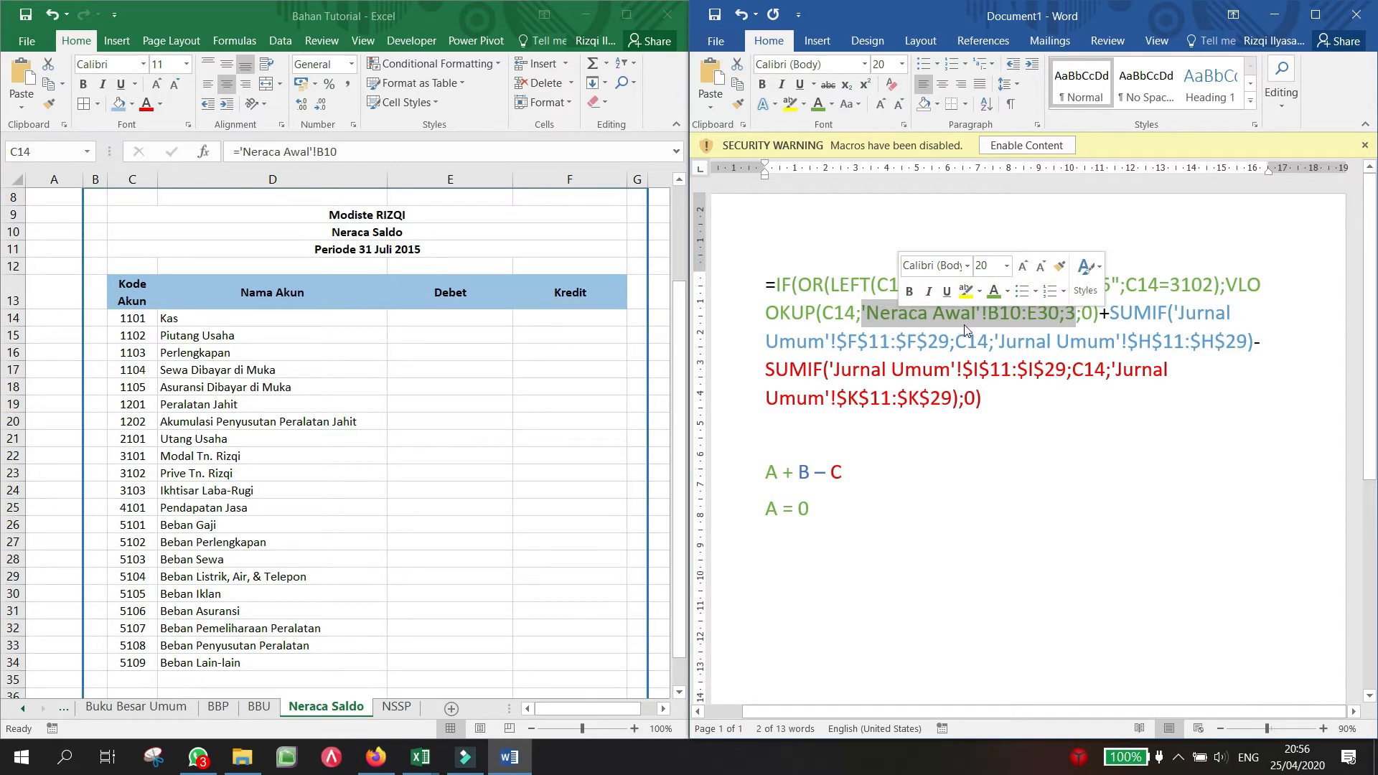
click(62, 710)
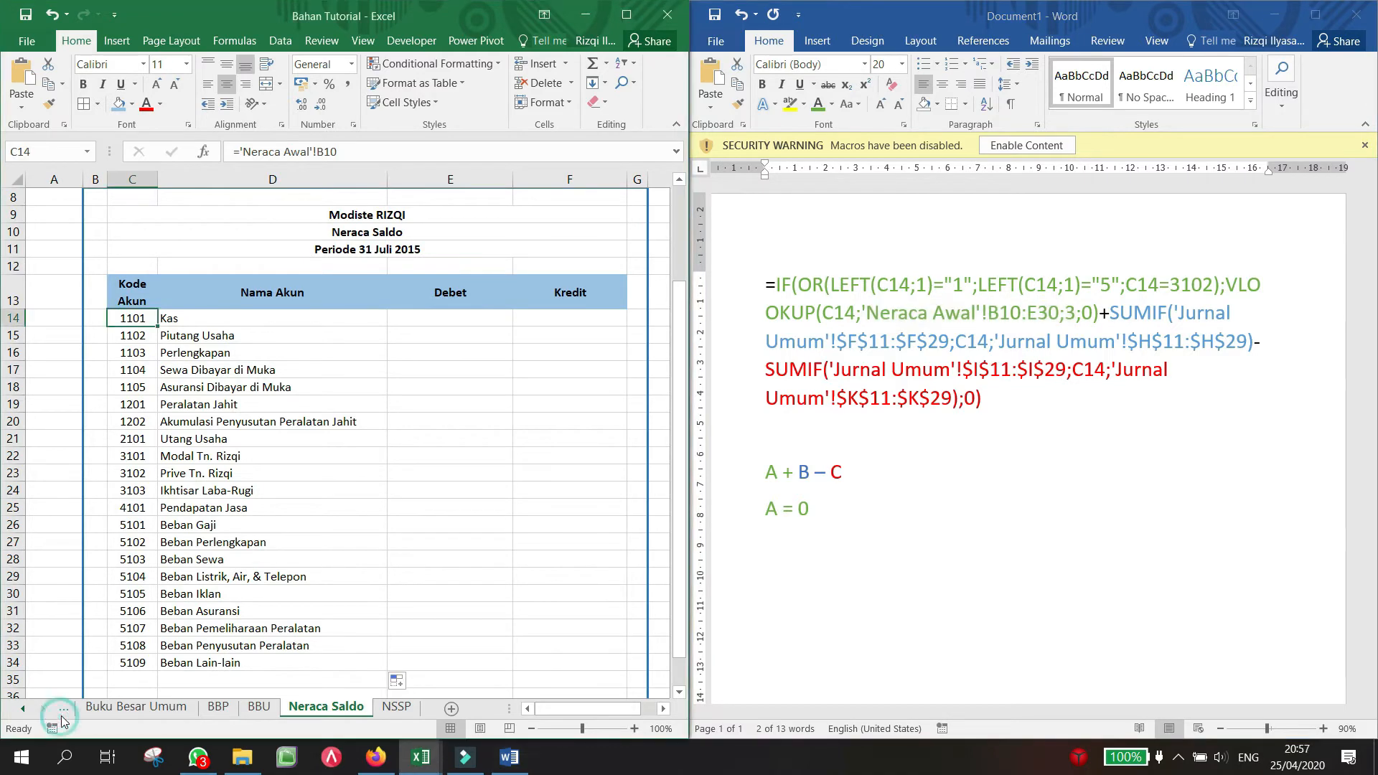
click(61, 710)
click(63, 712)
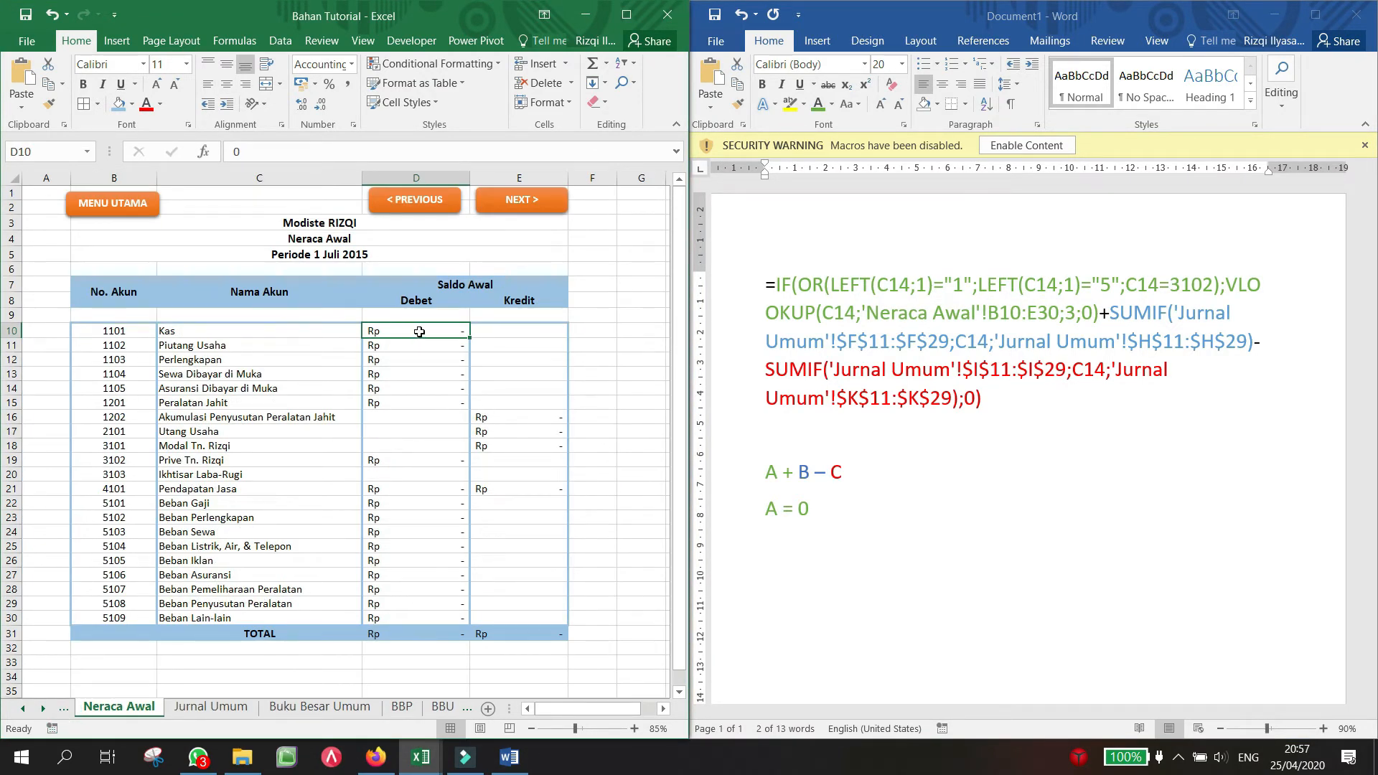
Step: In the Word document, add a line reading "B =" below "A = 0" and colour it blue
click(811, 512)
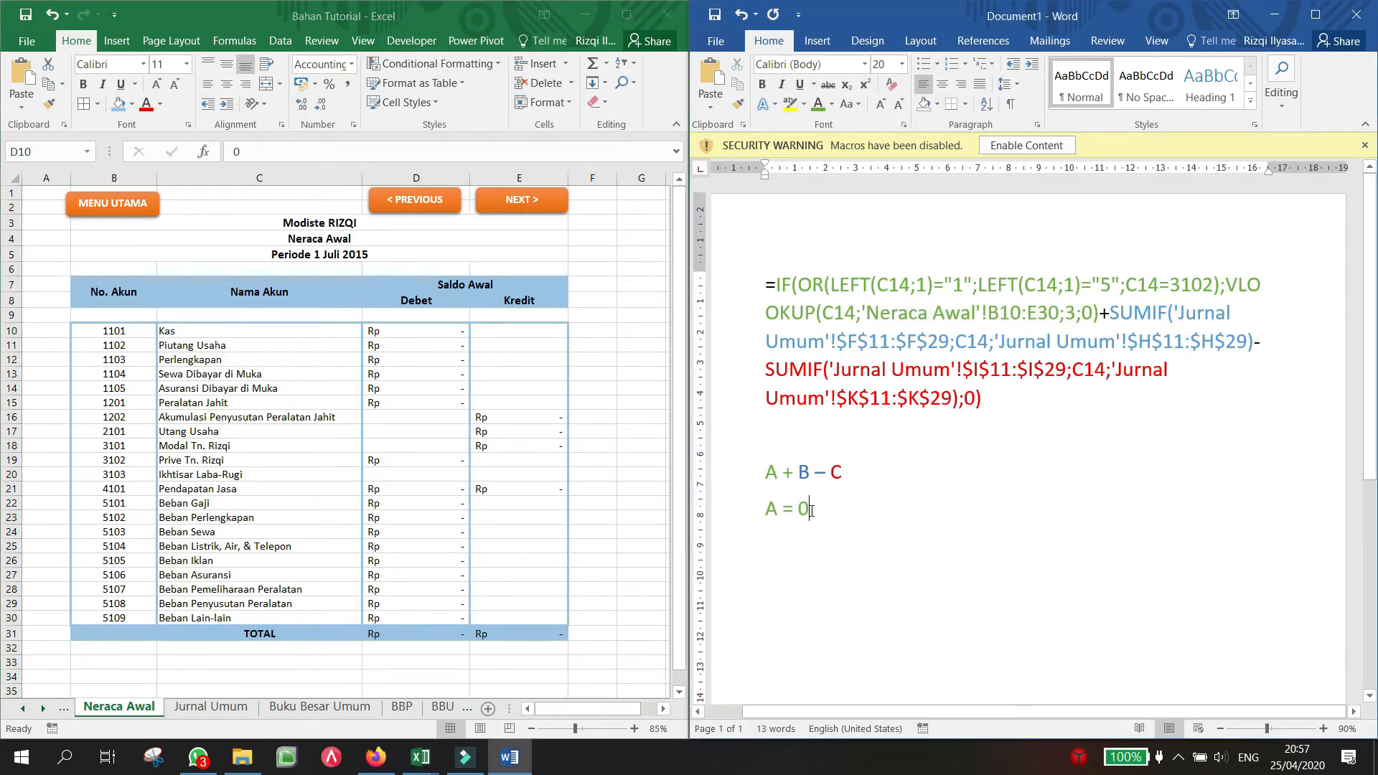
key(Return)
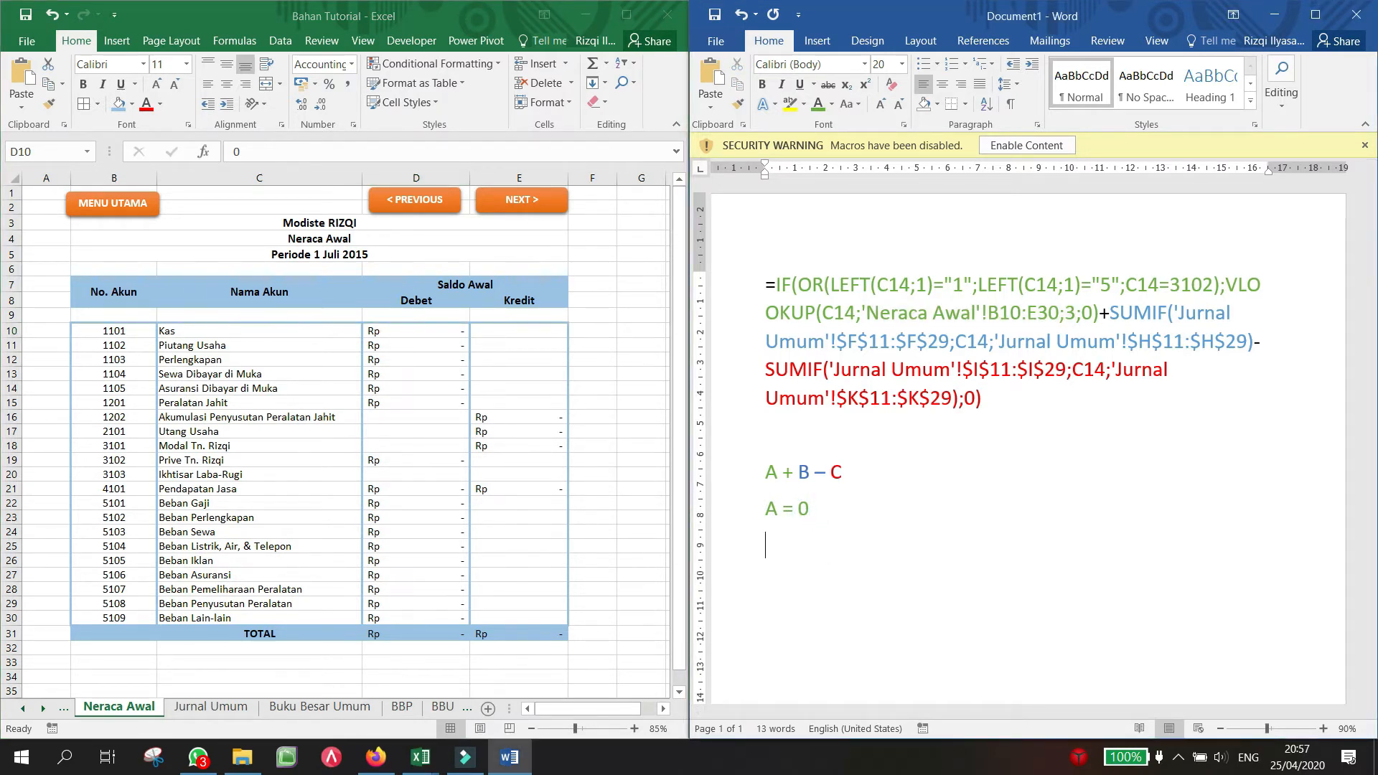
text(B =)
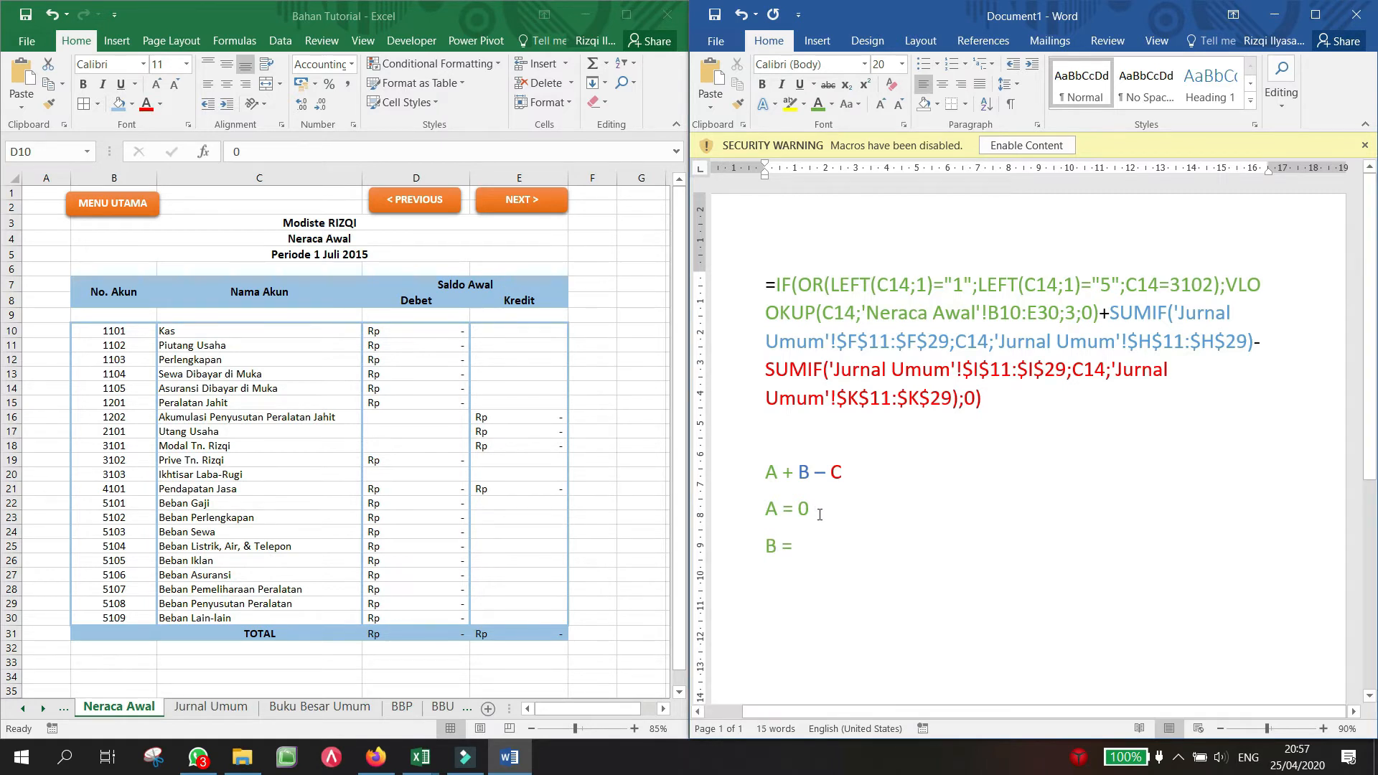
triple_click(769, 547)
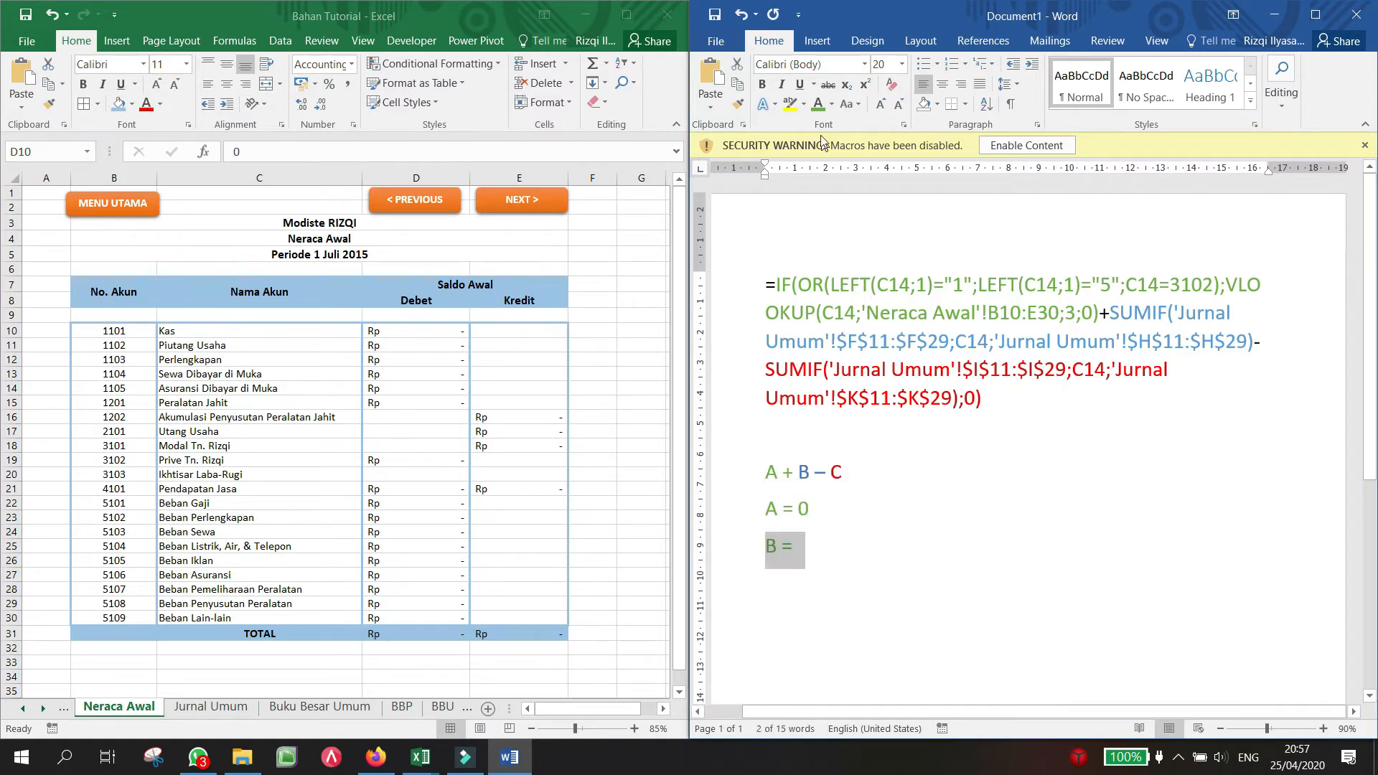
click(831, 104)
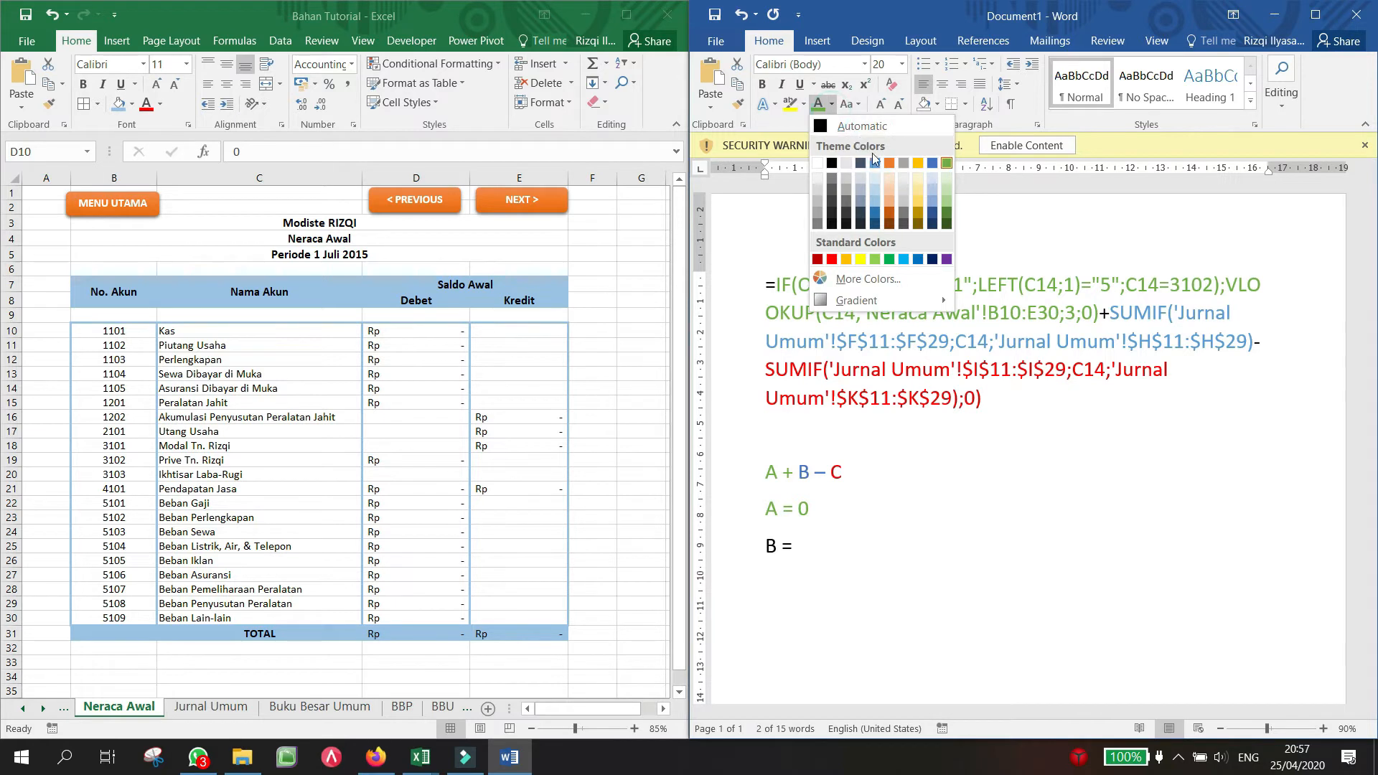
click(932, 165)
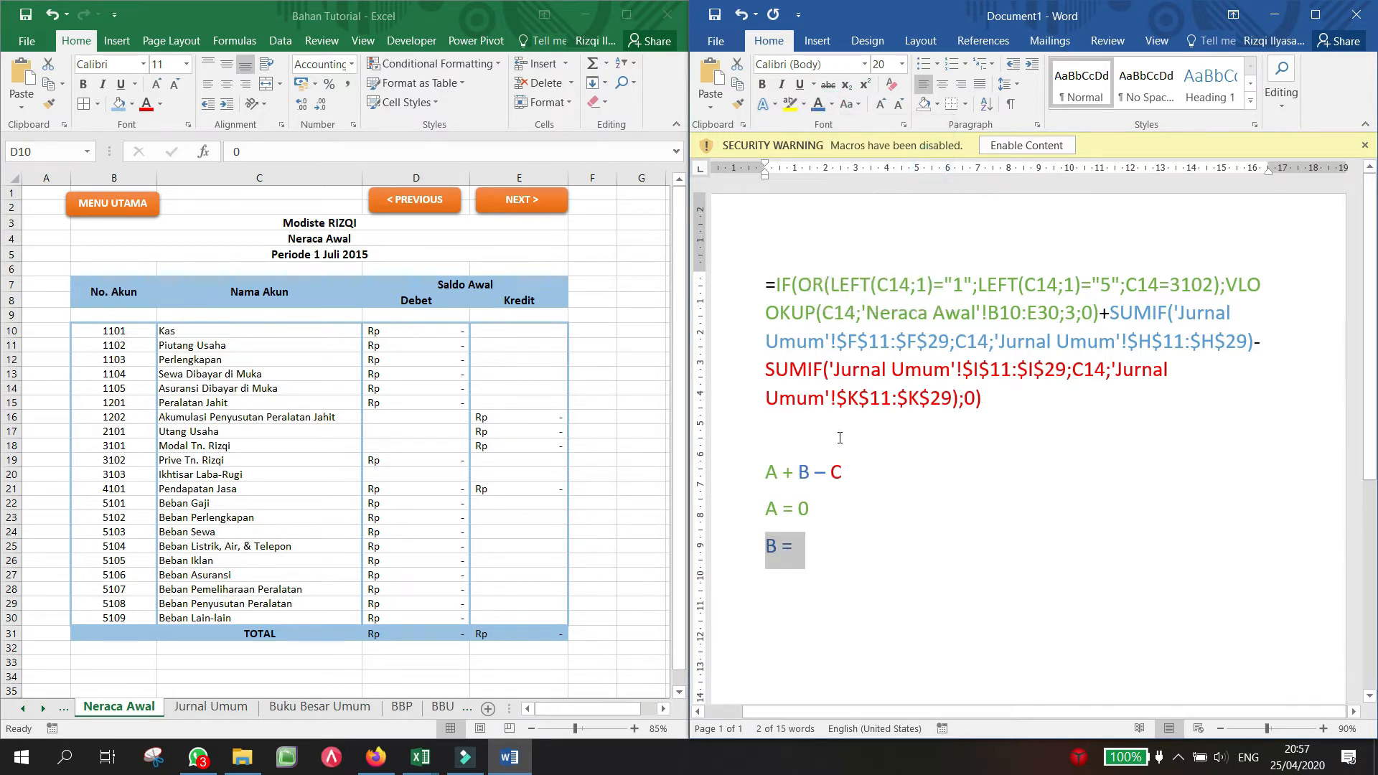
click(808, 567)
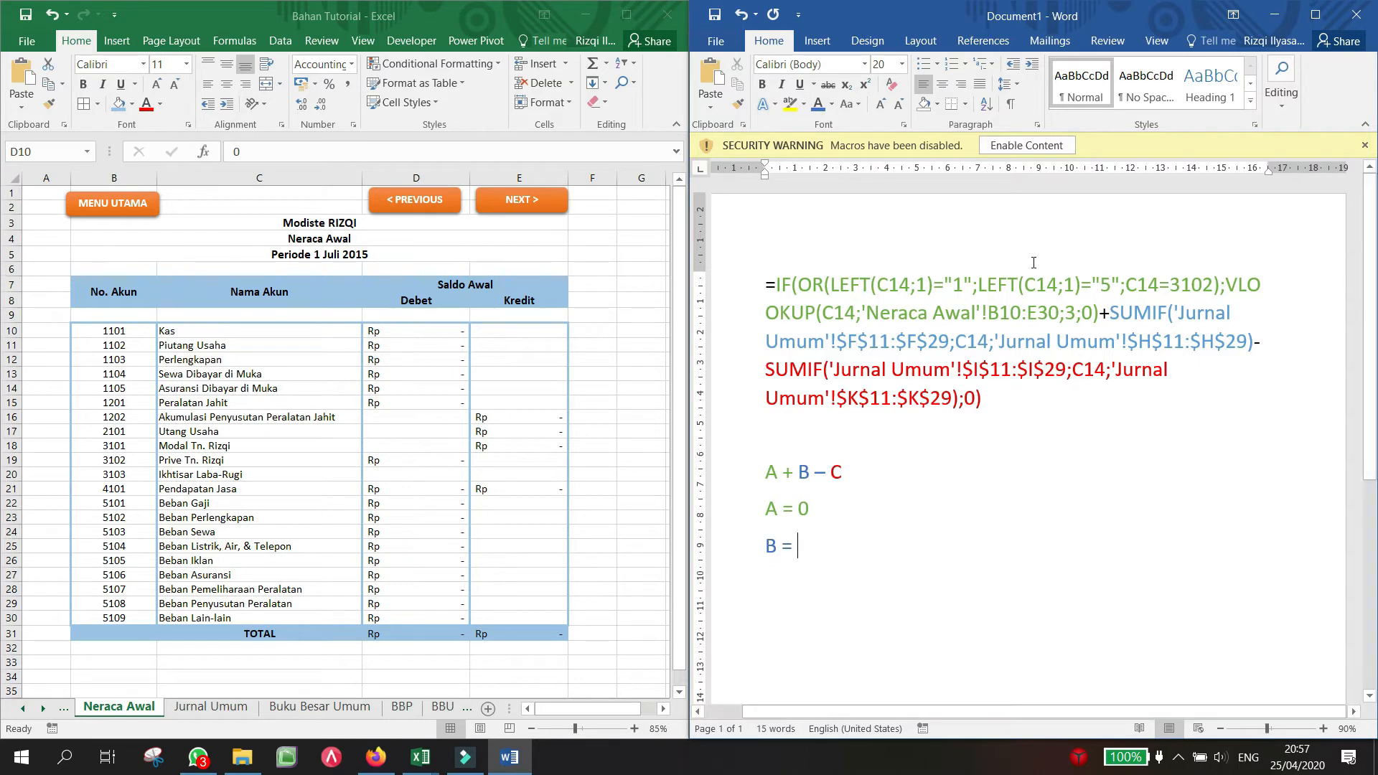
Step: Highlight the blue SUMIF part of the Word formula and examine the debit and credit columns of the Jurnal Umum sheet
drag(1113, 313, 1259, 356)
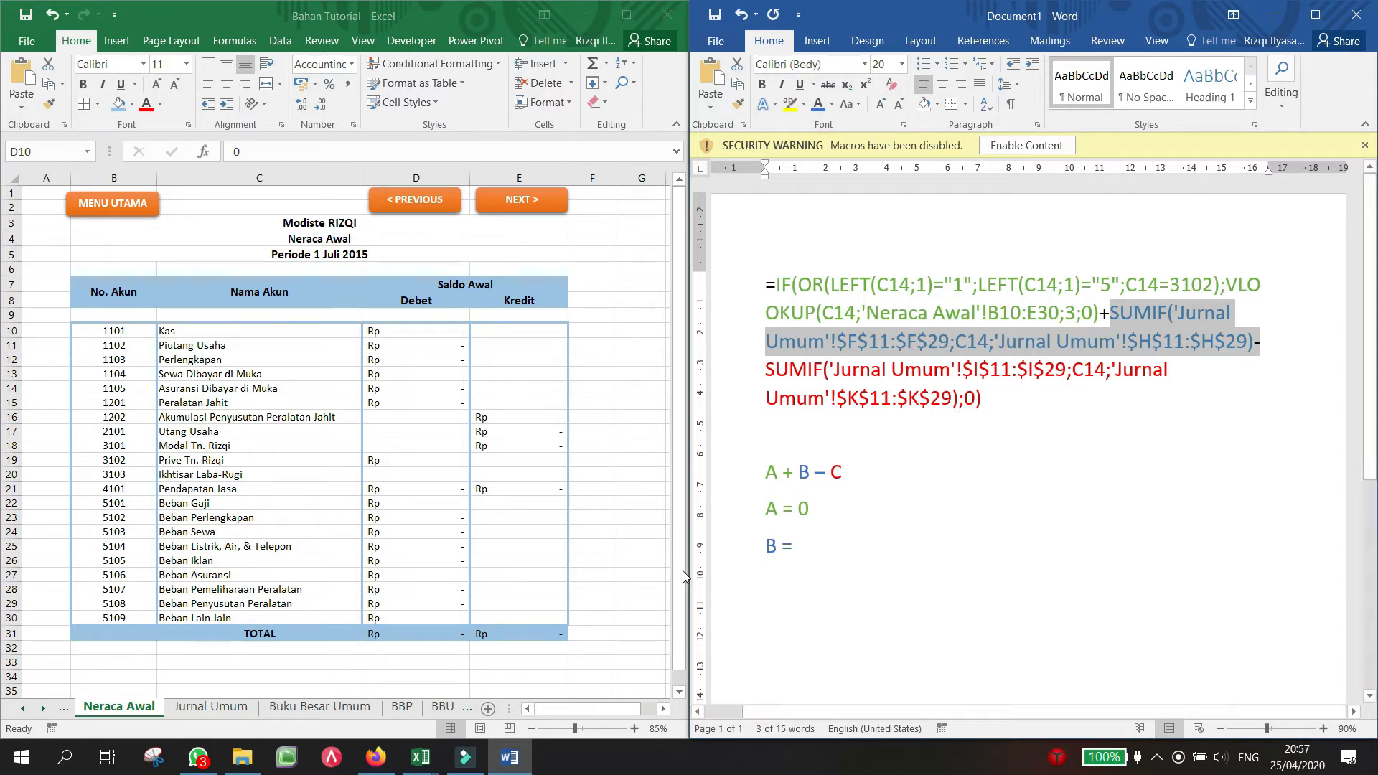
click(214, 709)
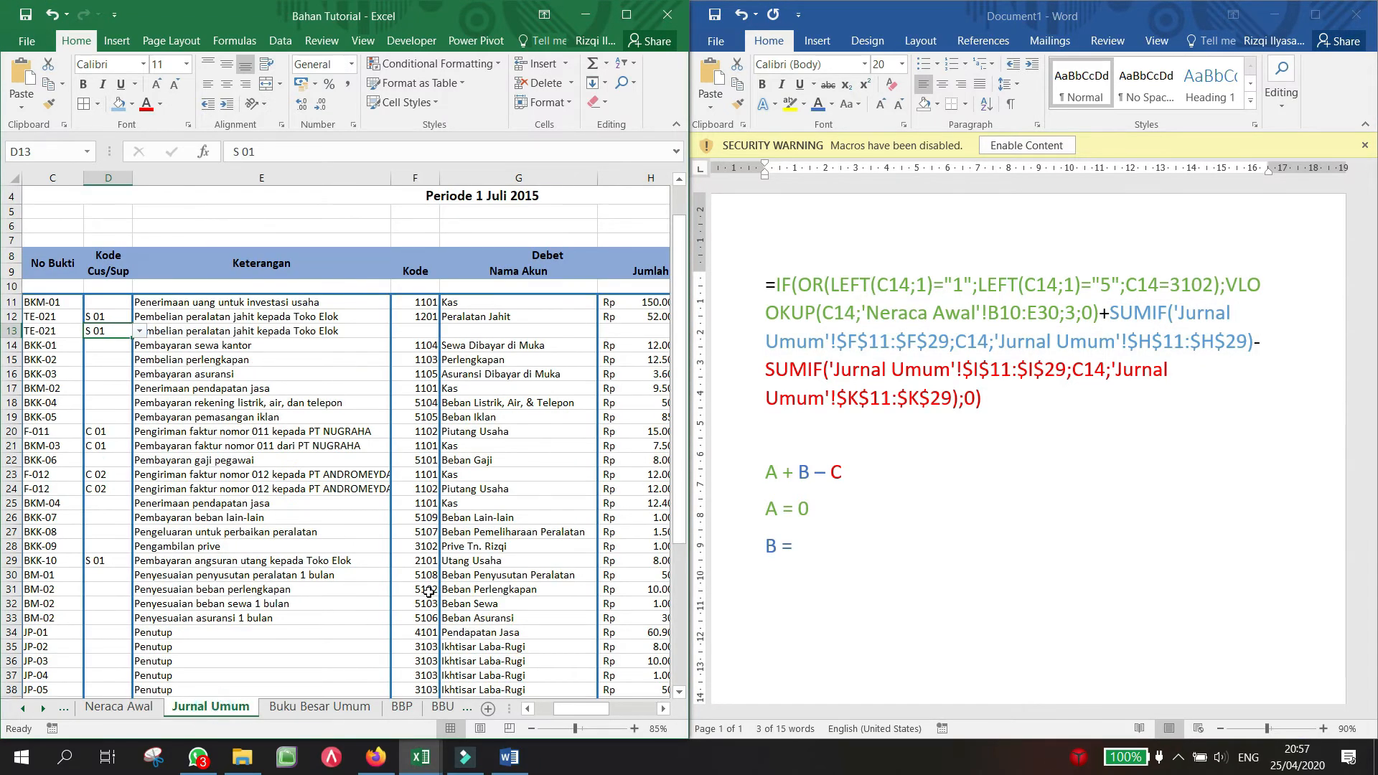
scroll(428, 592, down, 1)
scroll(428, 592, down, 2)
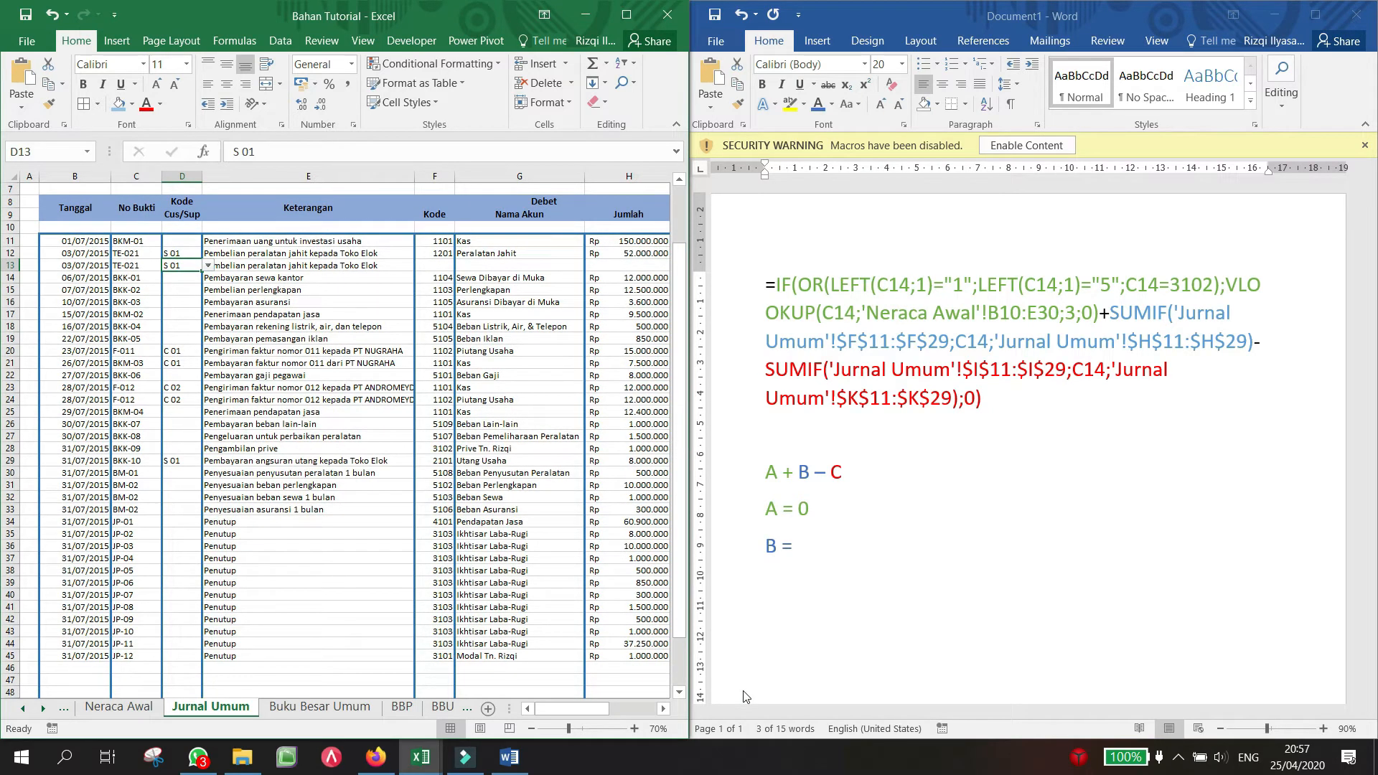
click(661, 709)
click(662, 709)
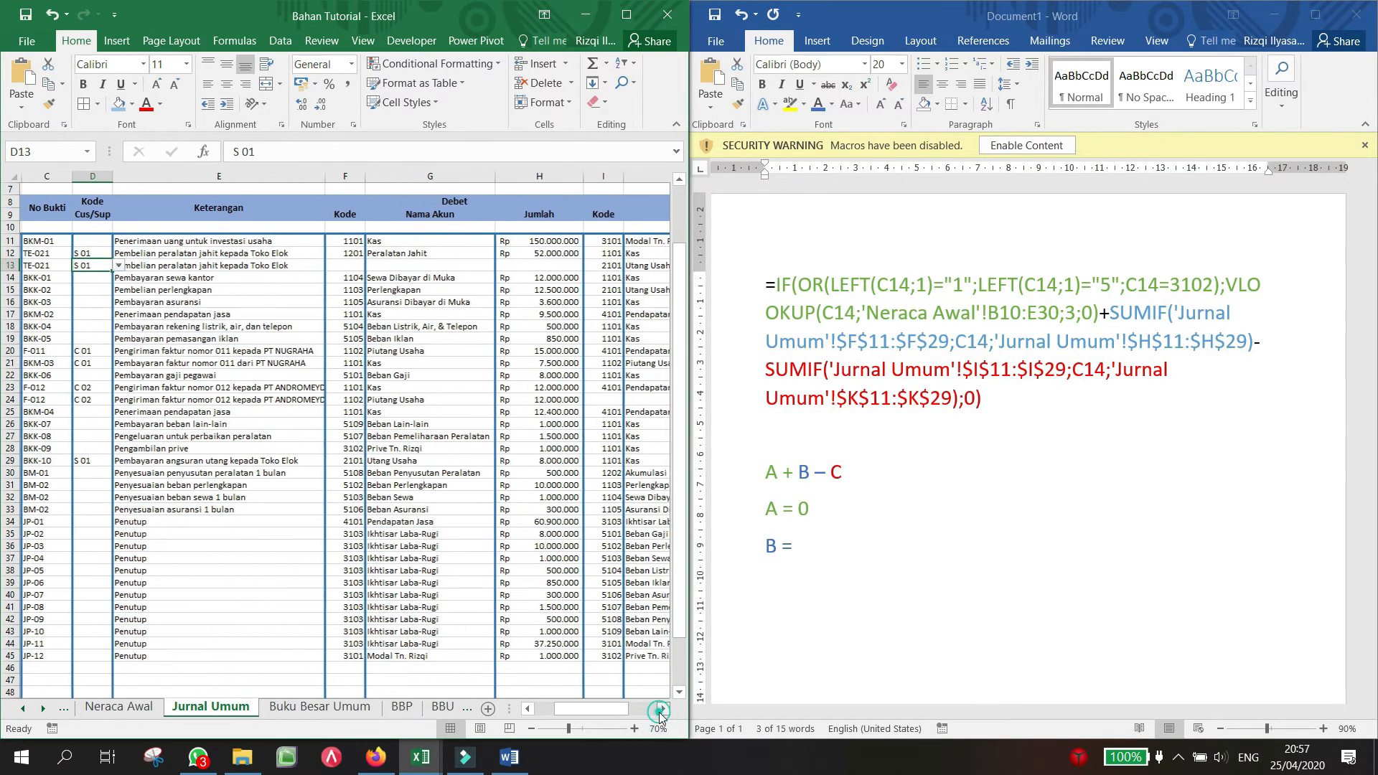
click(662, 709)
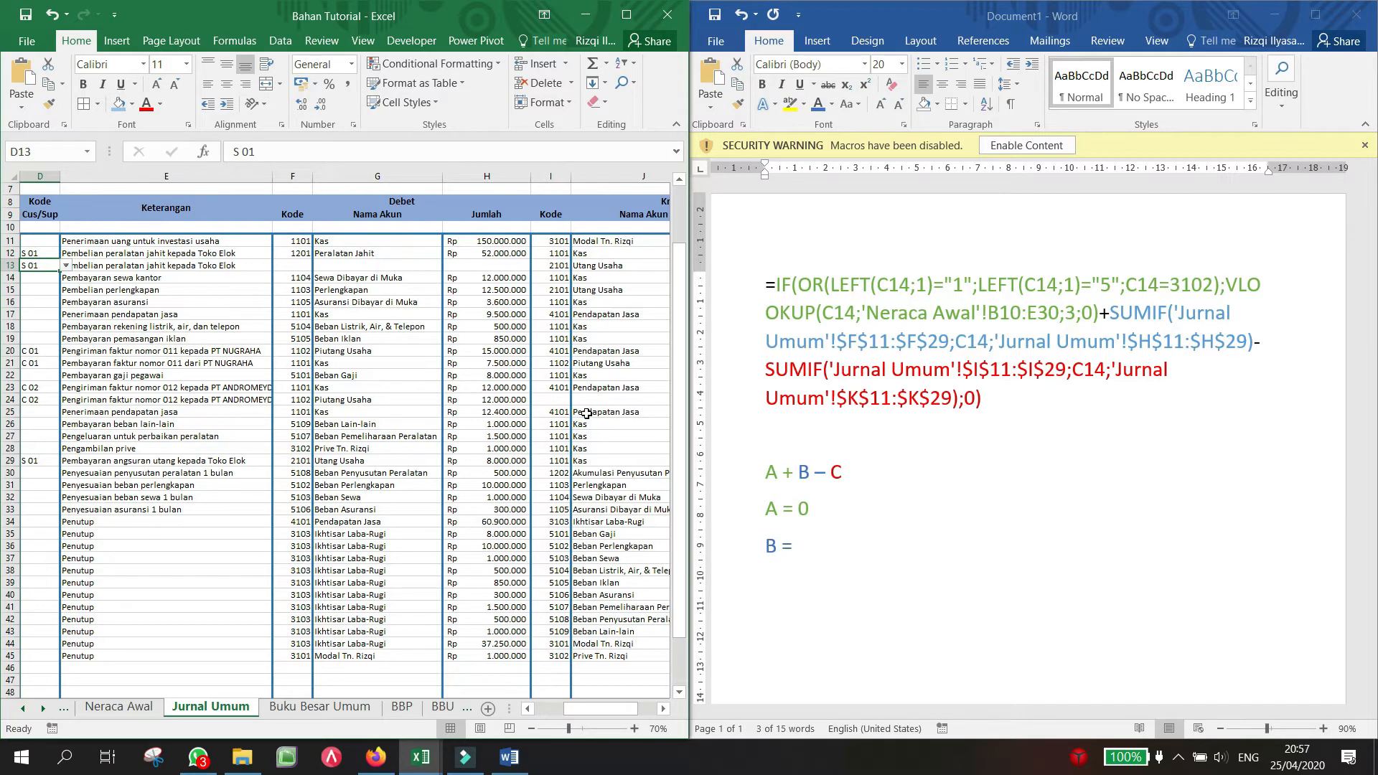
ctrl+scroll(586, 414, up, 2)
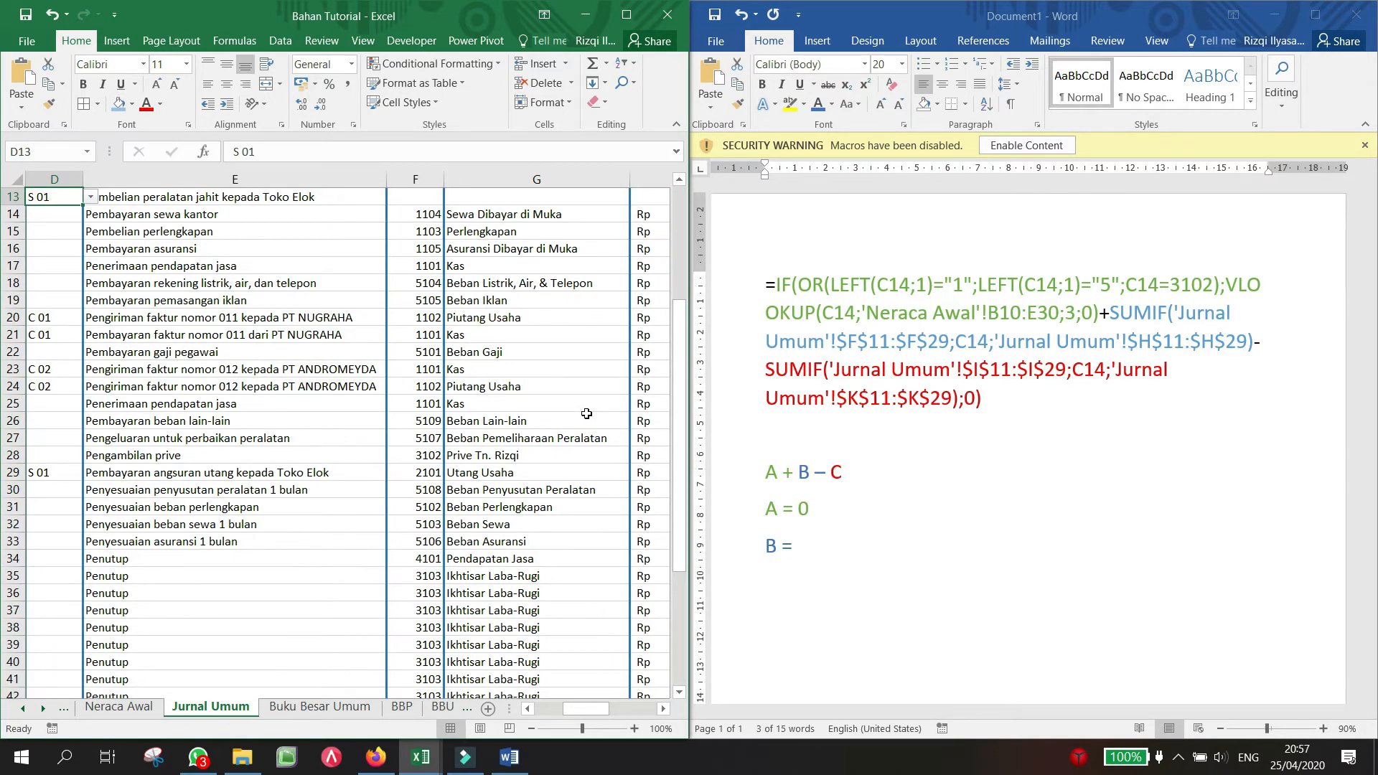
ctrl+scroll(587, 413, down, 1)
scroll(586, 413, right, 6)
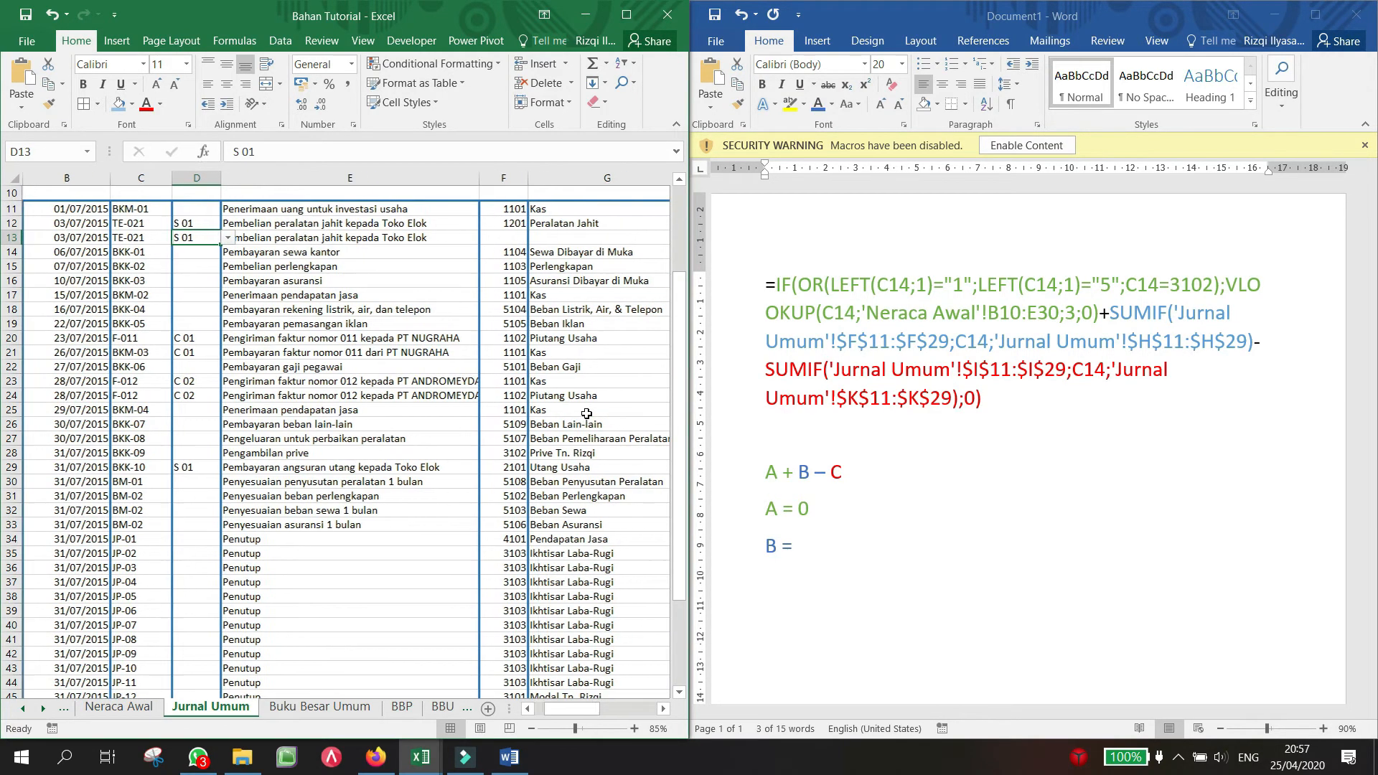
scroll(587, 414, left, 1)
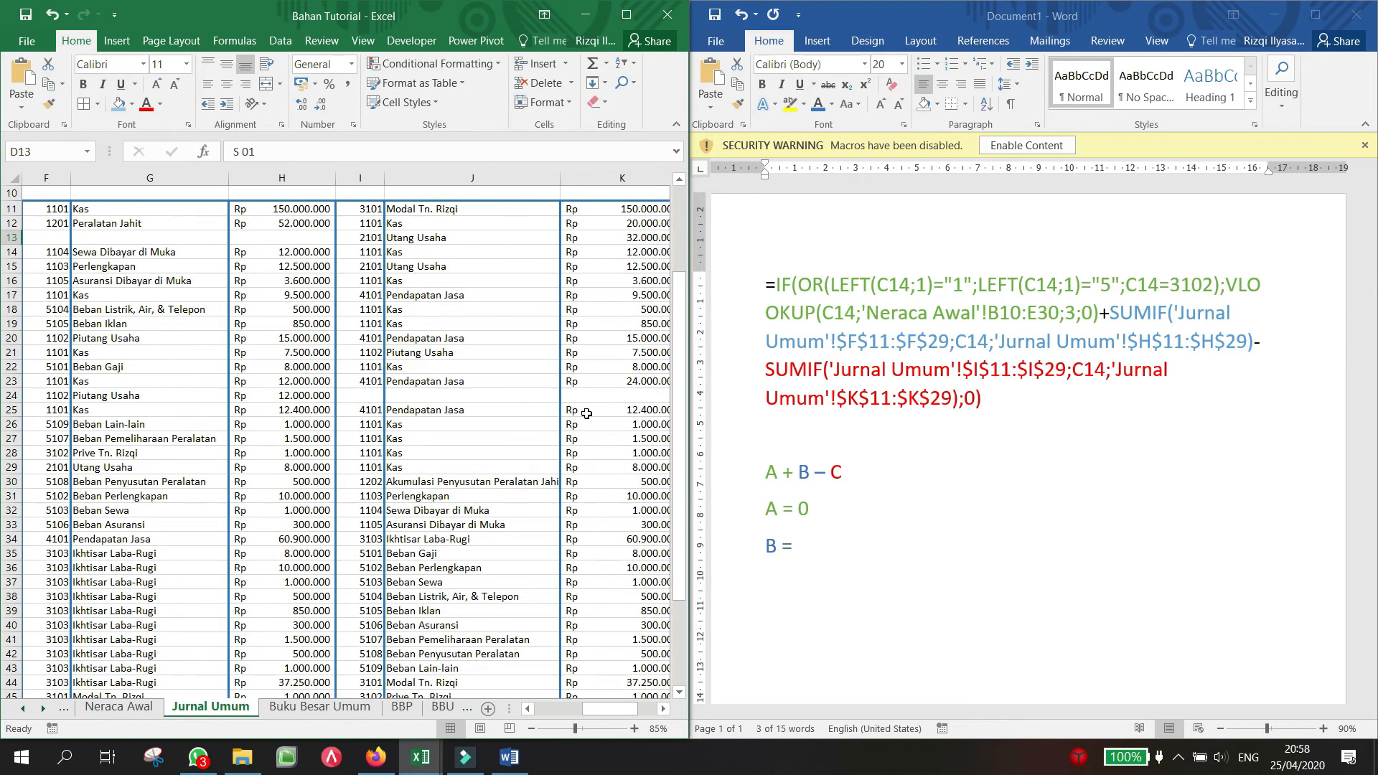
scroll(586, 413, left, 2)
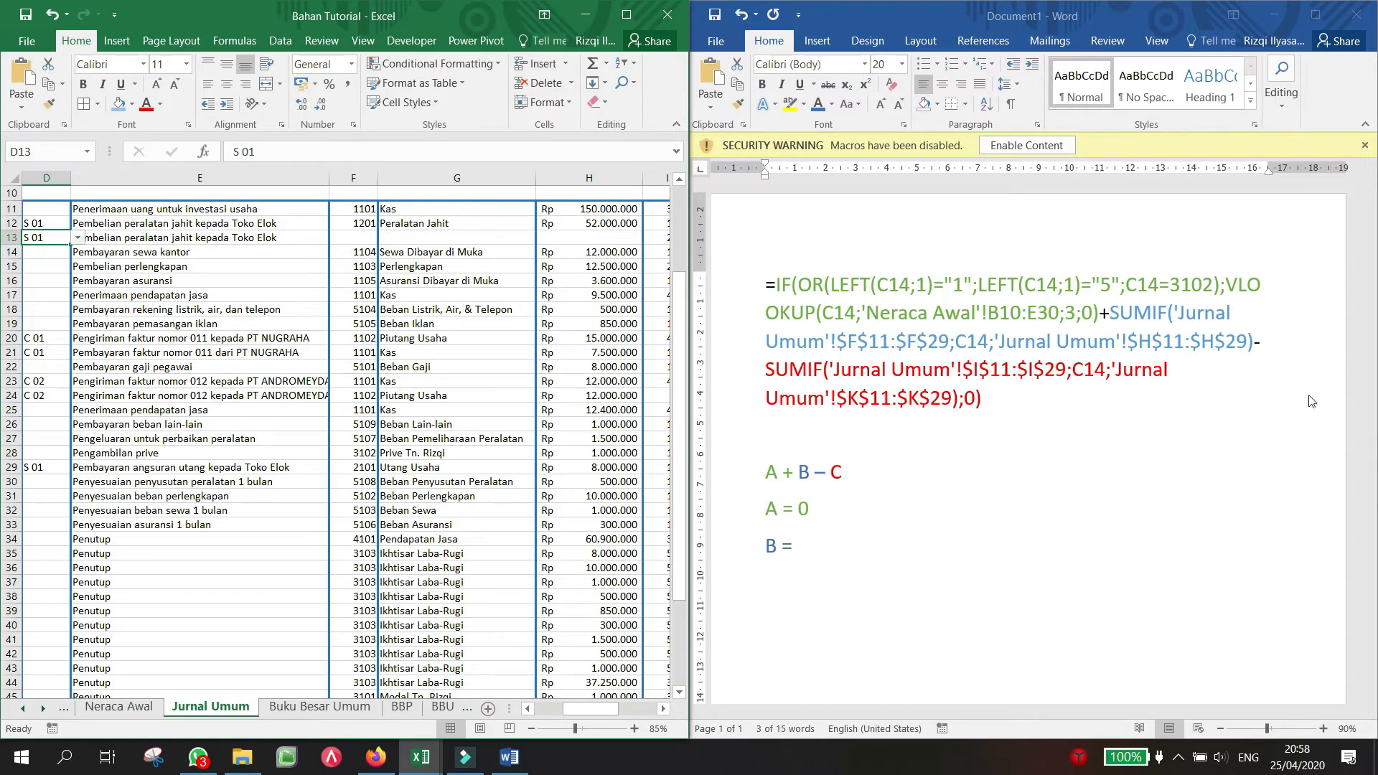
Step: Match the SUMIF range 'Jurnal Umum'!$F$11:$F$29 in the Word formula with the debit account code column F on the Jurnal Umum sheet
click(1112, 331)
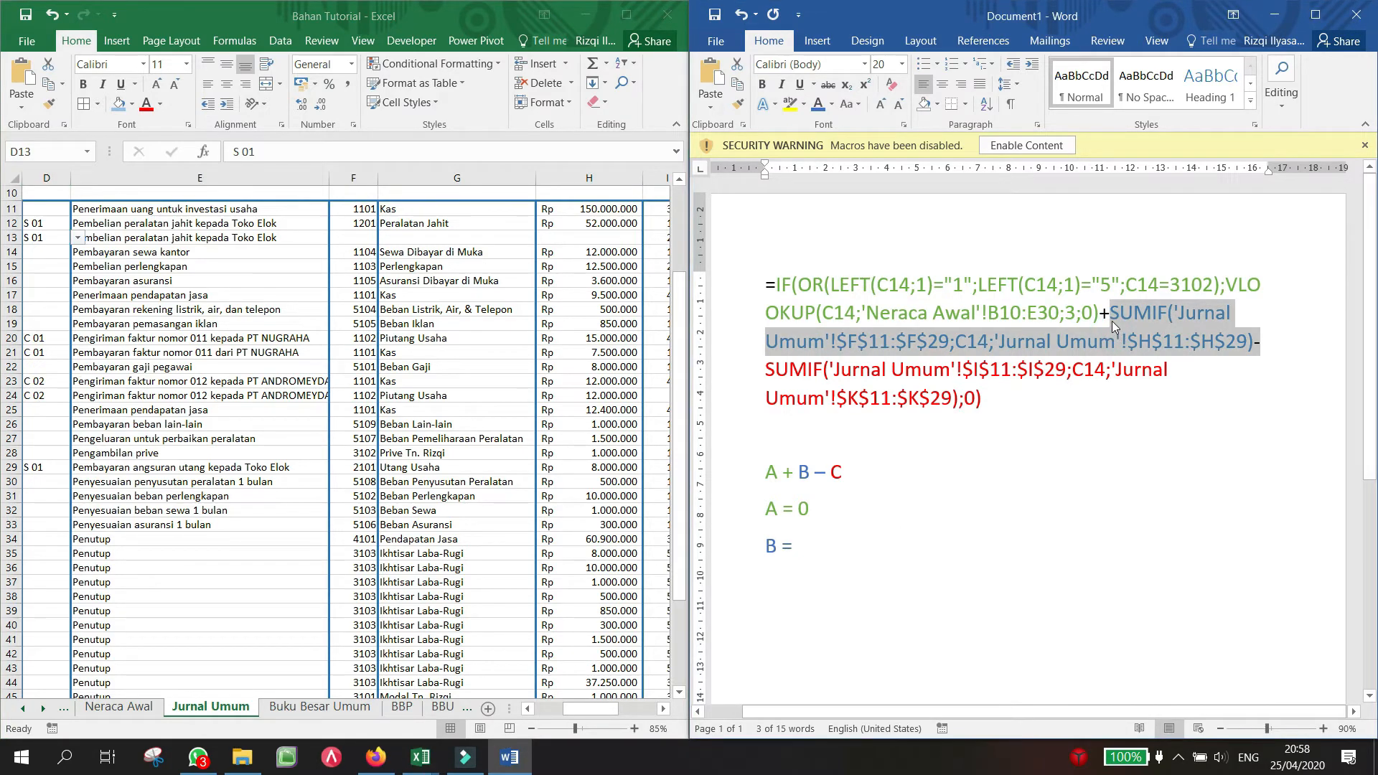
click(1112, 321)
drag(1109, 316, 1170, 323)
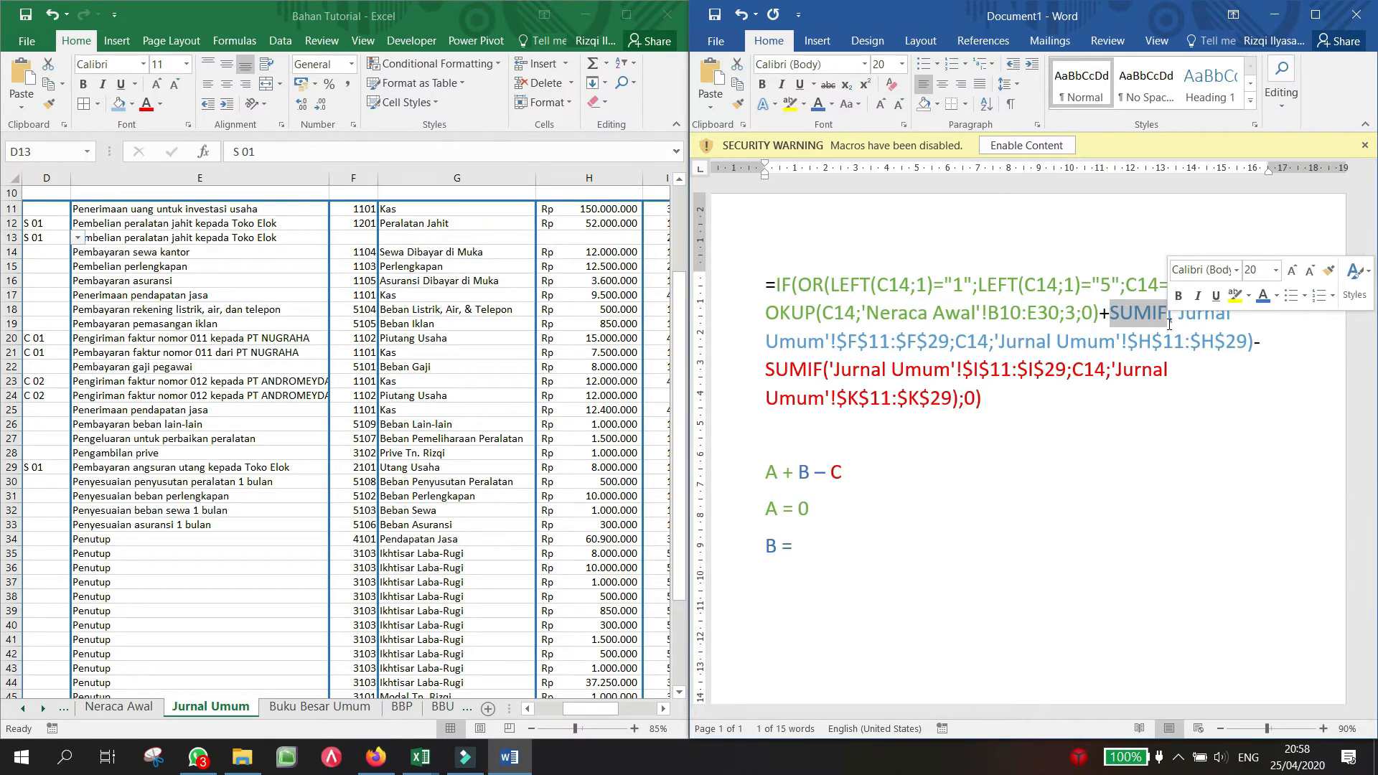
drag(1174, 314, 949, 343)
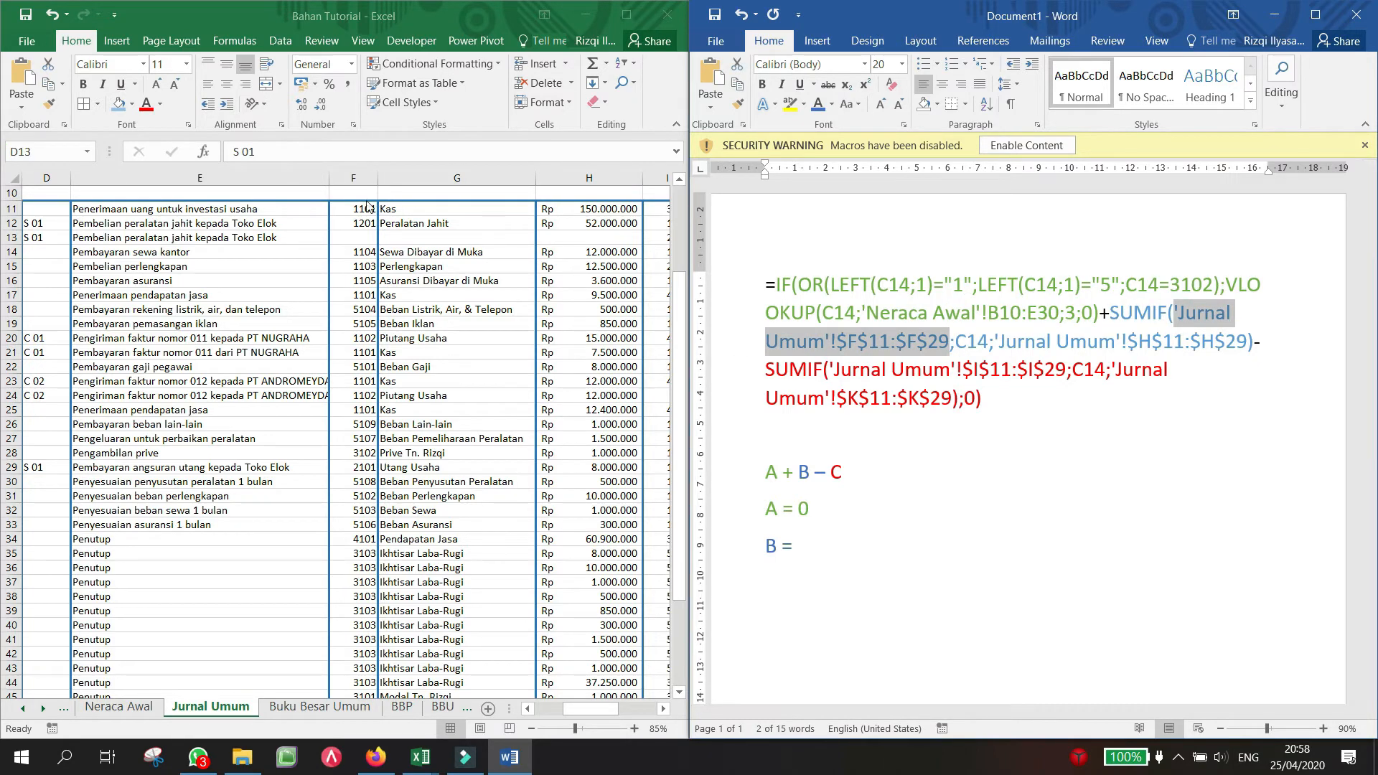
click(356, 181)
click(355, 181)
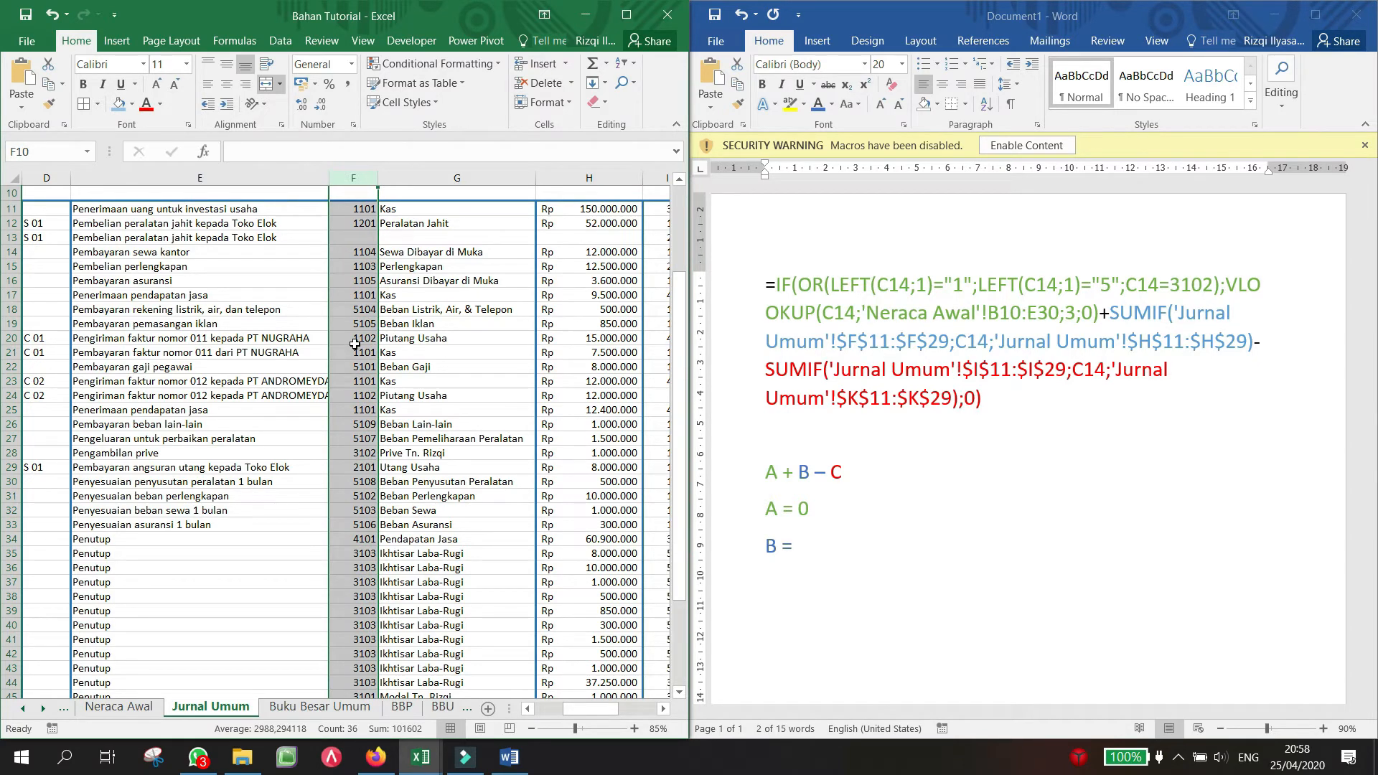
Step: Highlight the SUMIF criterion C14 in the Word formula and check that account code cell on the Neraca Saldo sheet
click(980, 348)
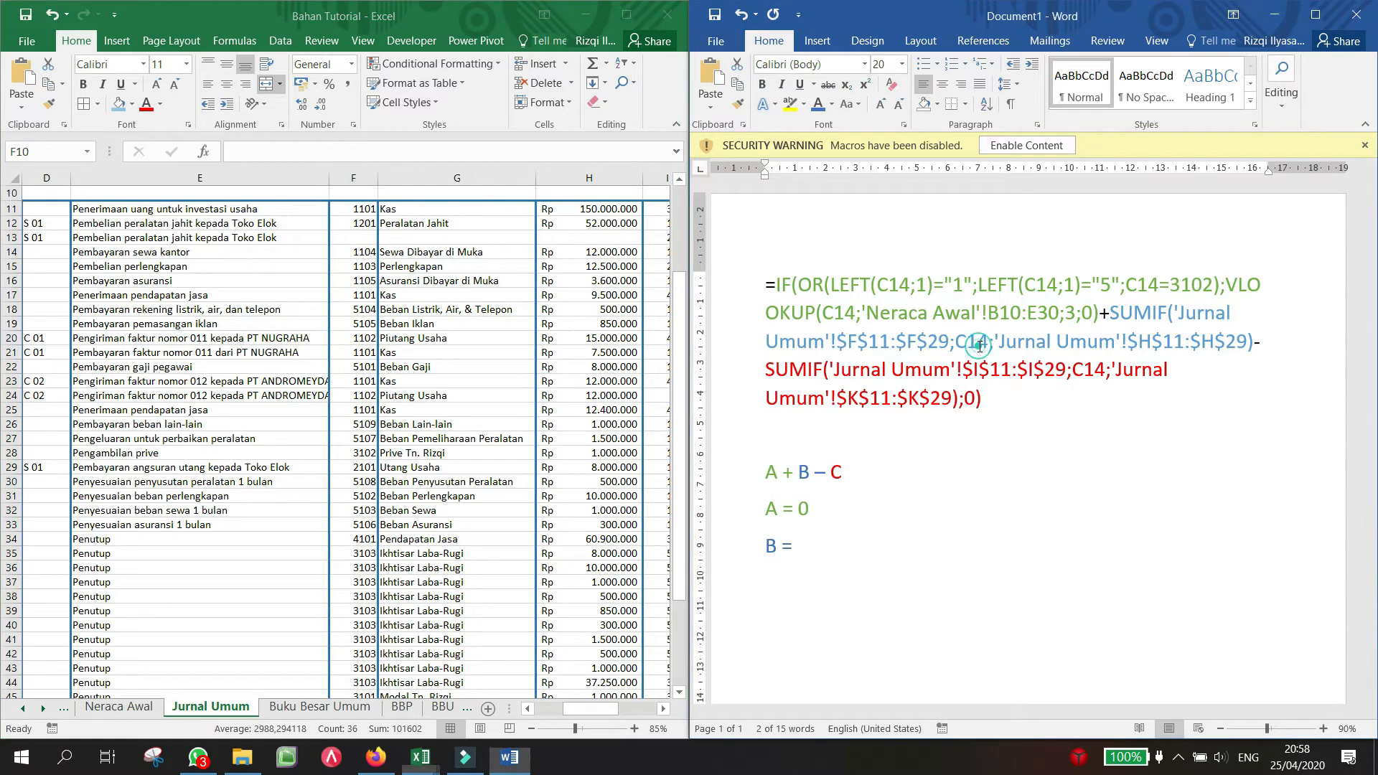
drag(956, 344, 989, 349)
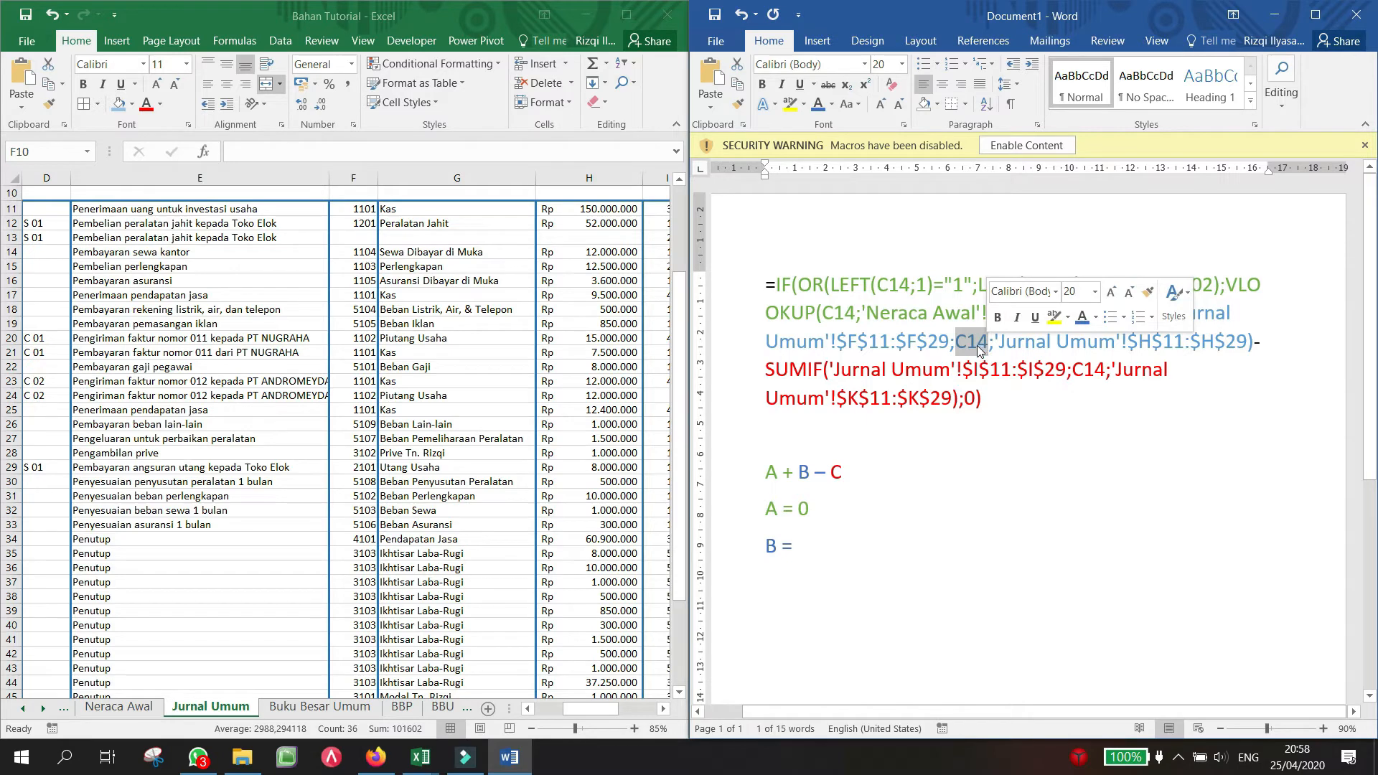
click(459, 704)
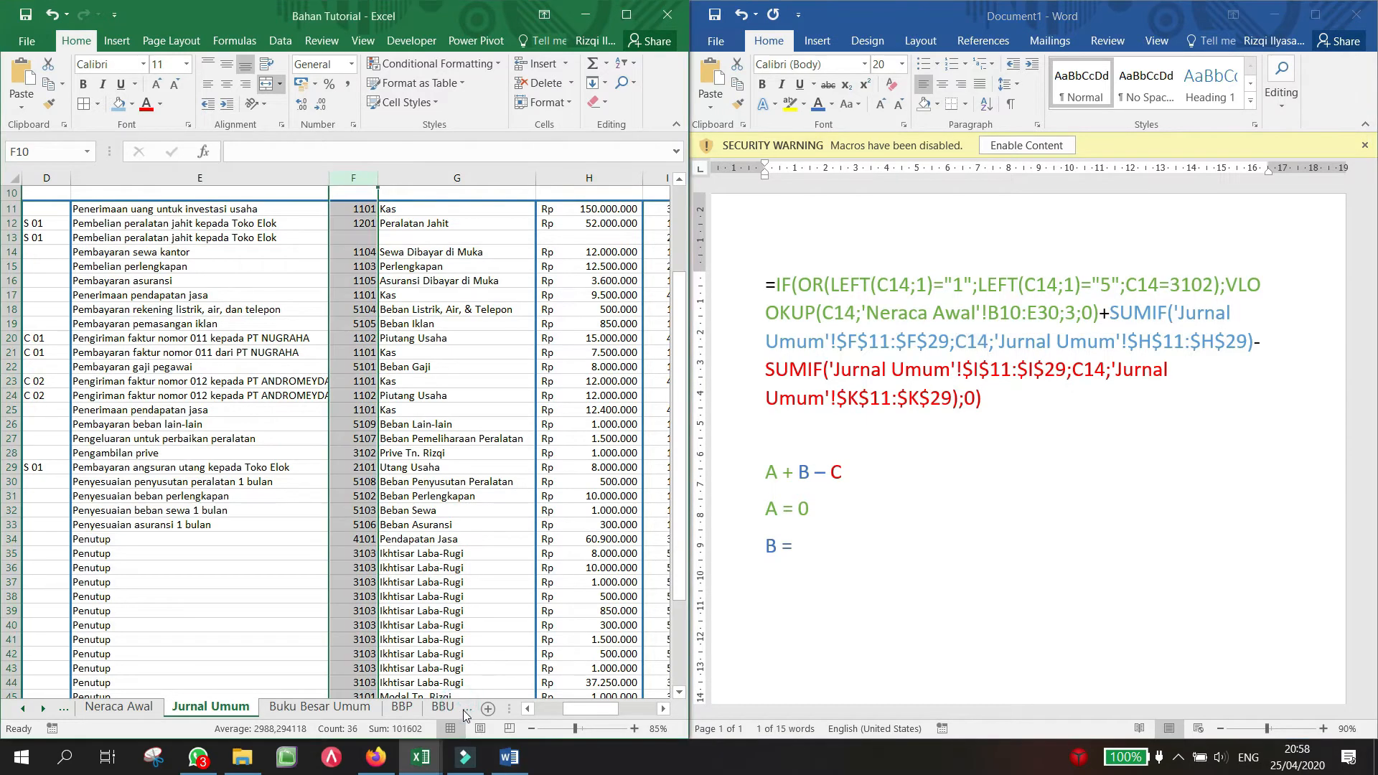
click(463, 709)
click(445, 709)
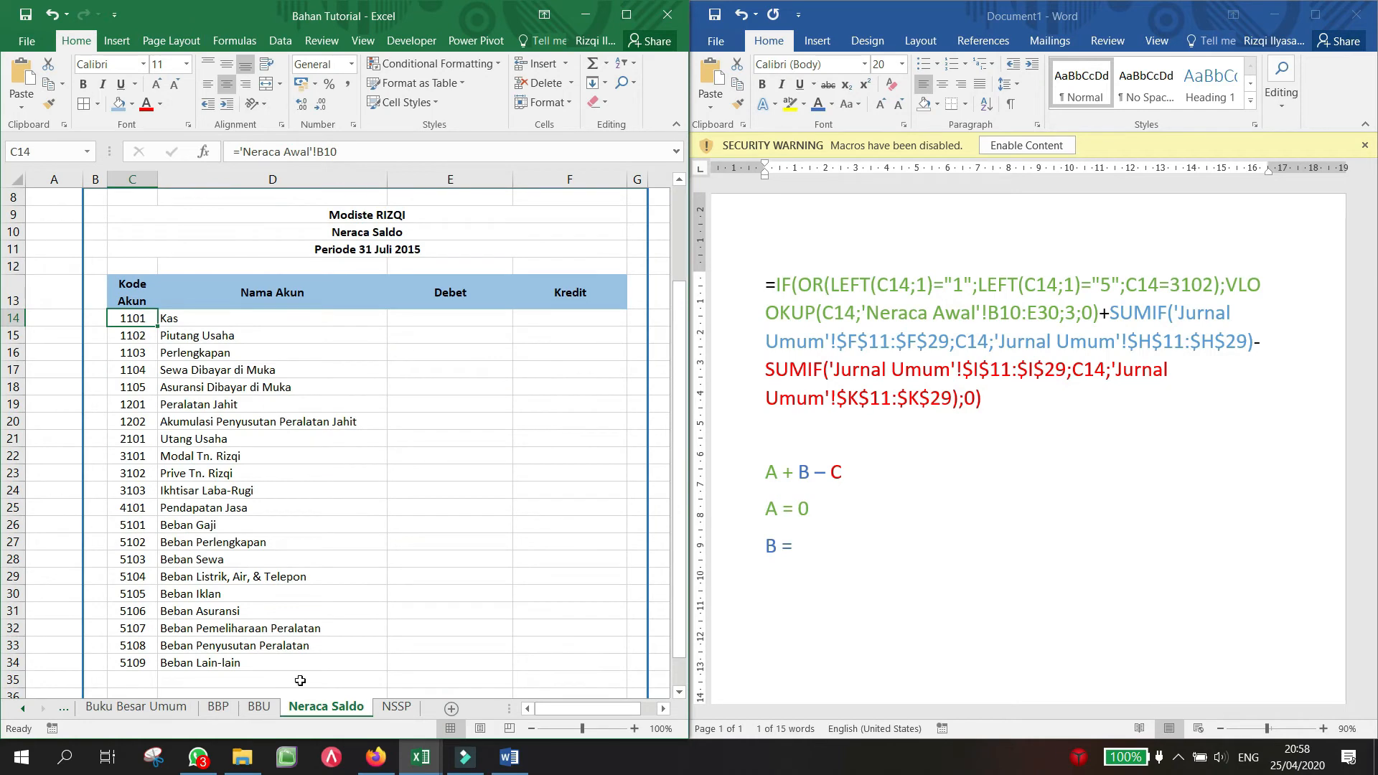
Step: Return to the Jurnal Umum sheet and inspect the debit account codes in F11:F29 and the account name in G11
click(64, 708)
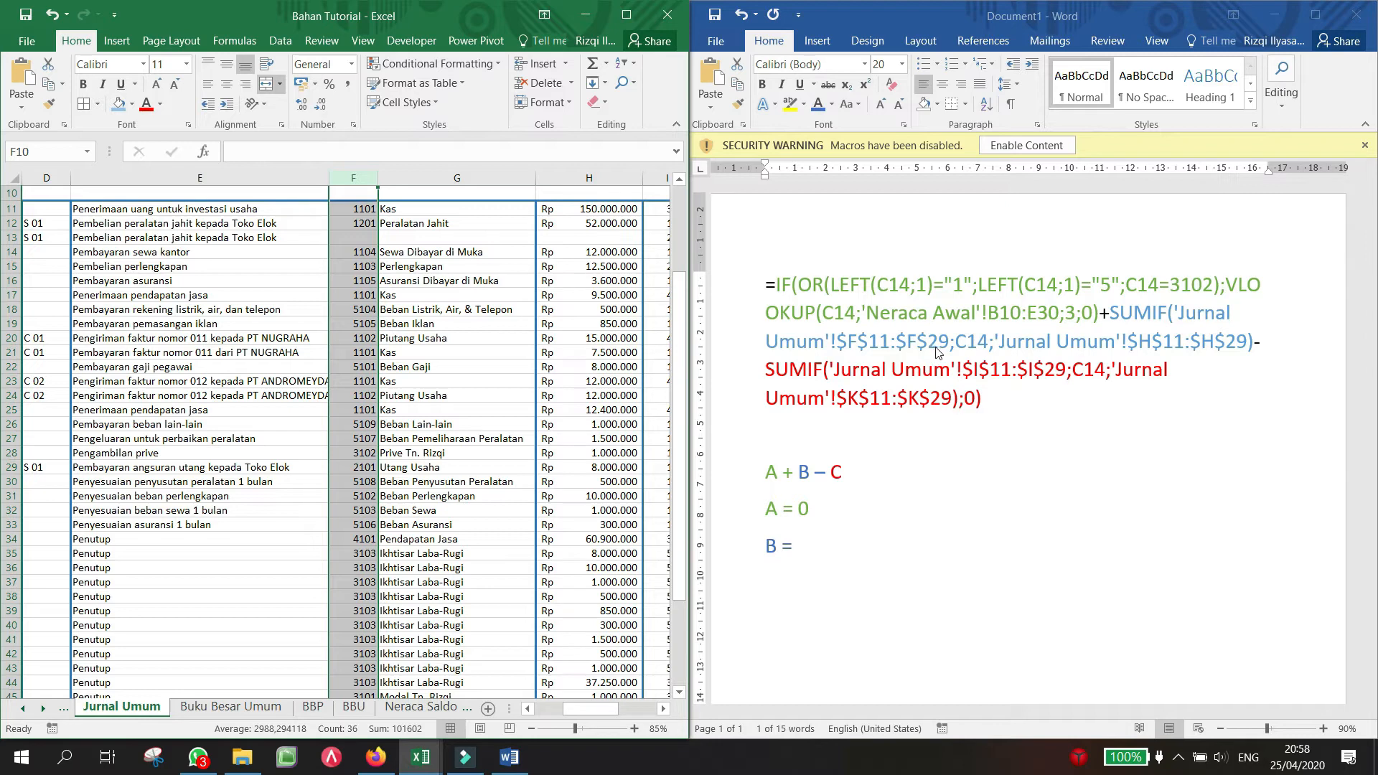
click(367, 210)
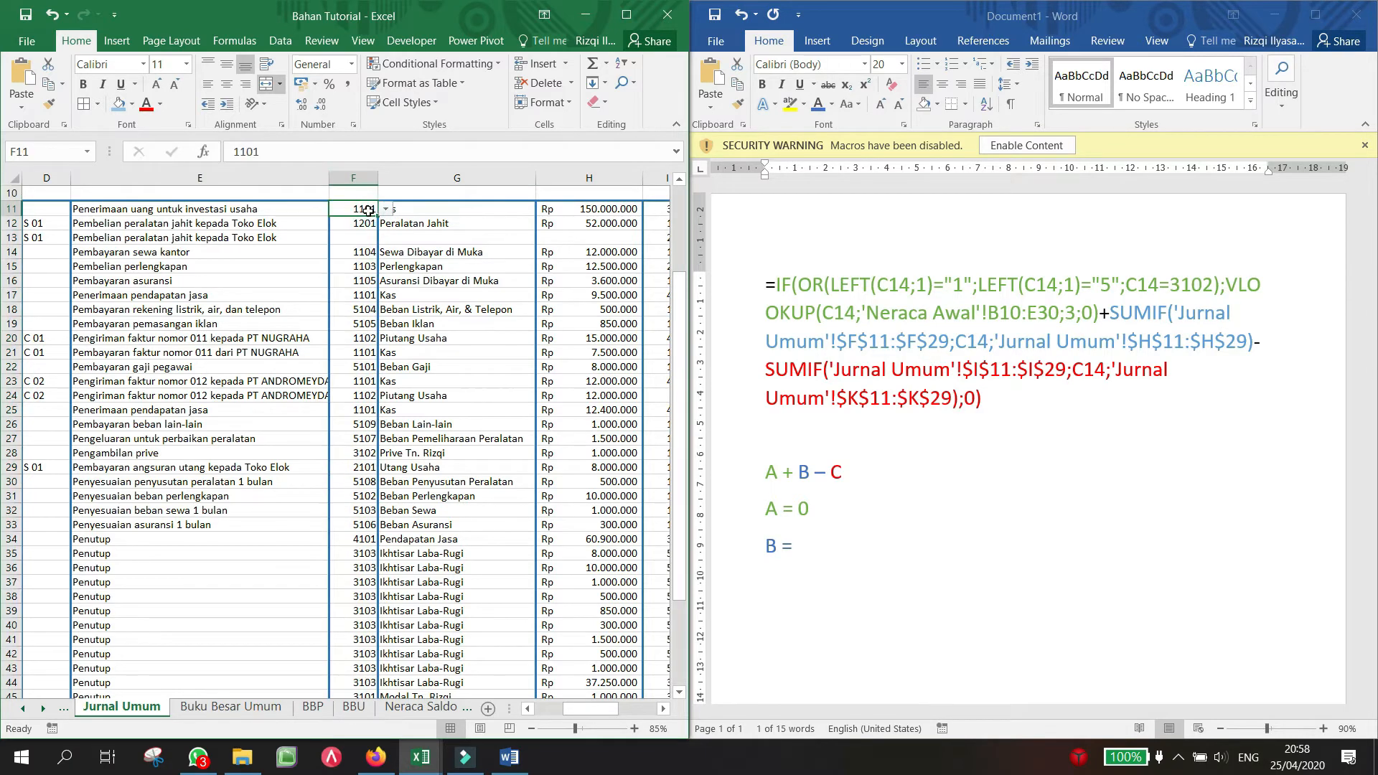
drag(368, 210, 345, 461)
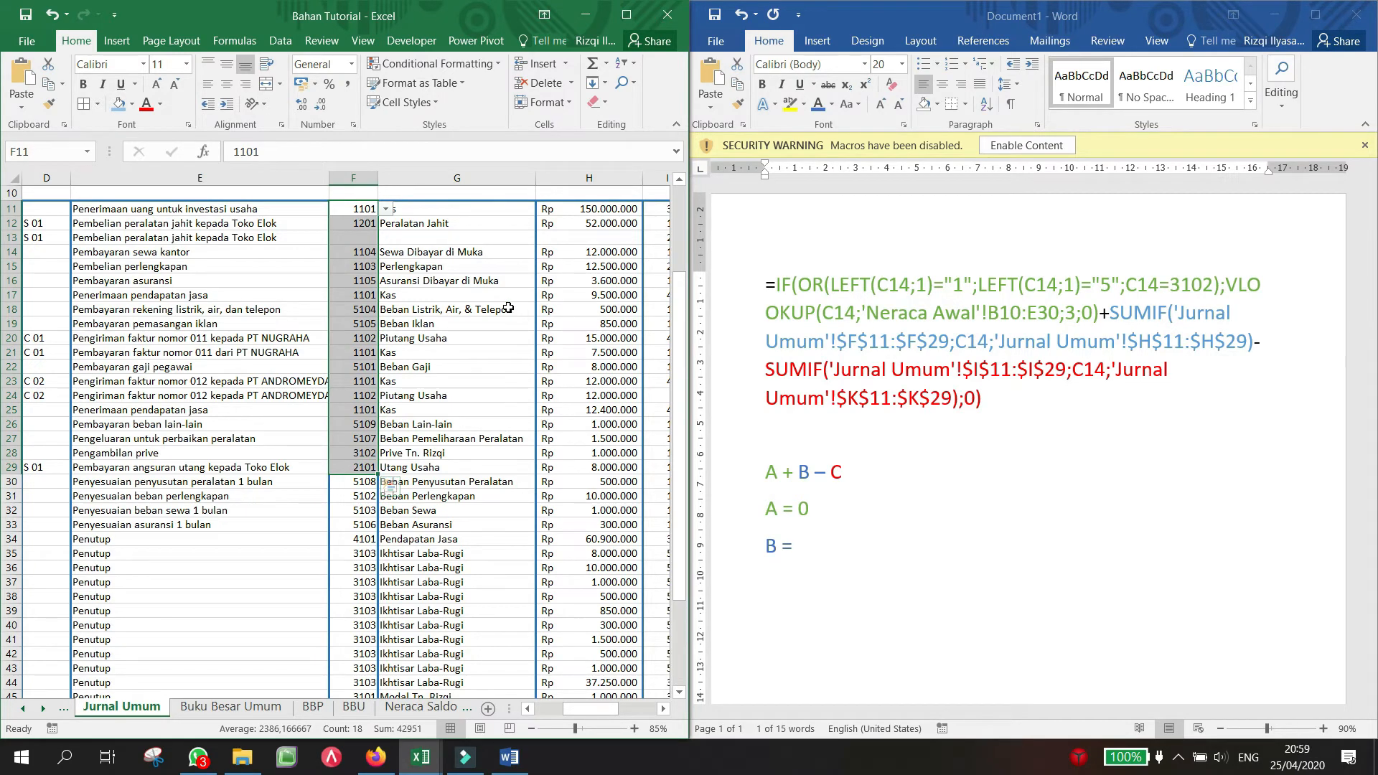
click(412, 208)
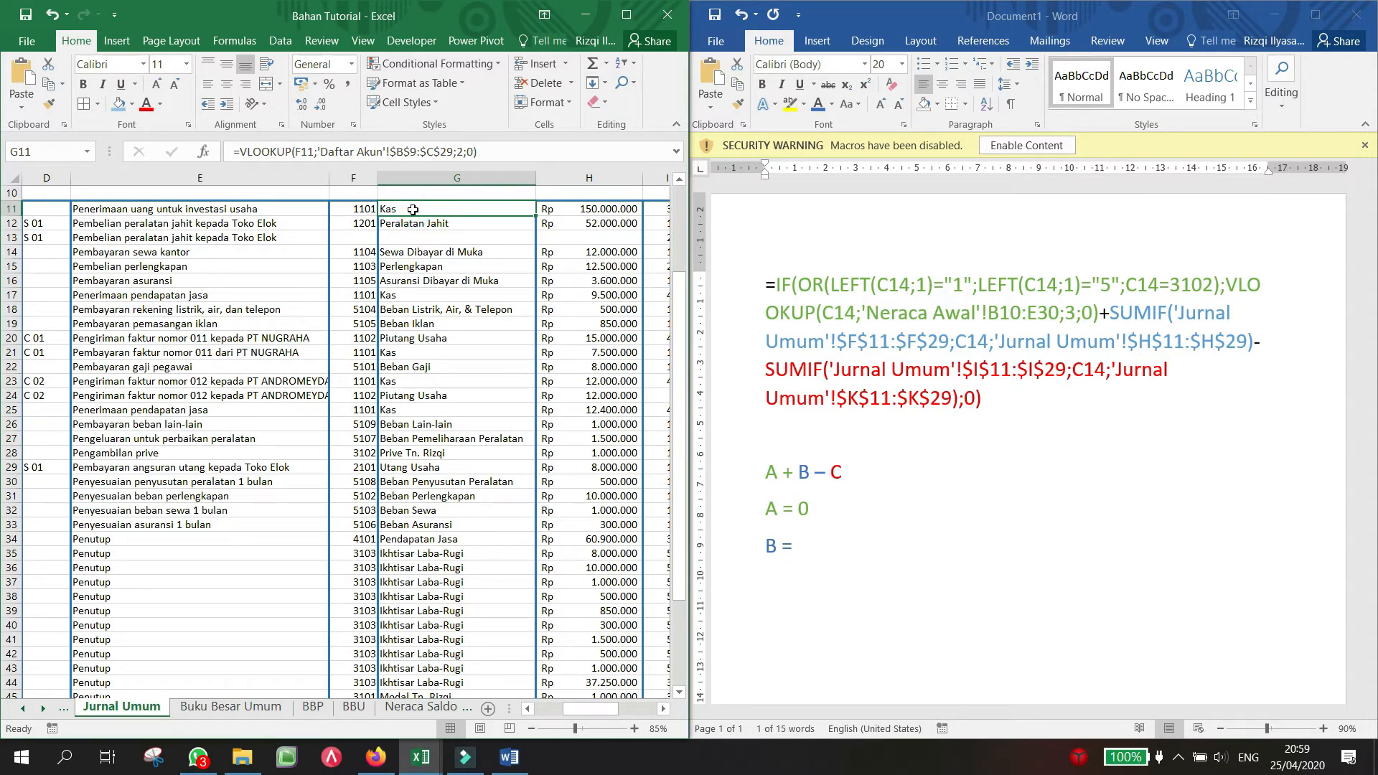
Step: Fill the Kas account name cells G11, G17, G21, G23 and G25 on the Jurnal Umum sheet with light blue
ctrl+click(392, 290)
ctrl+click(392, 351)
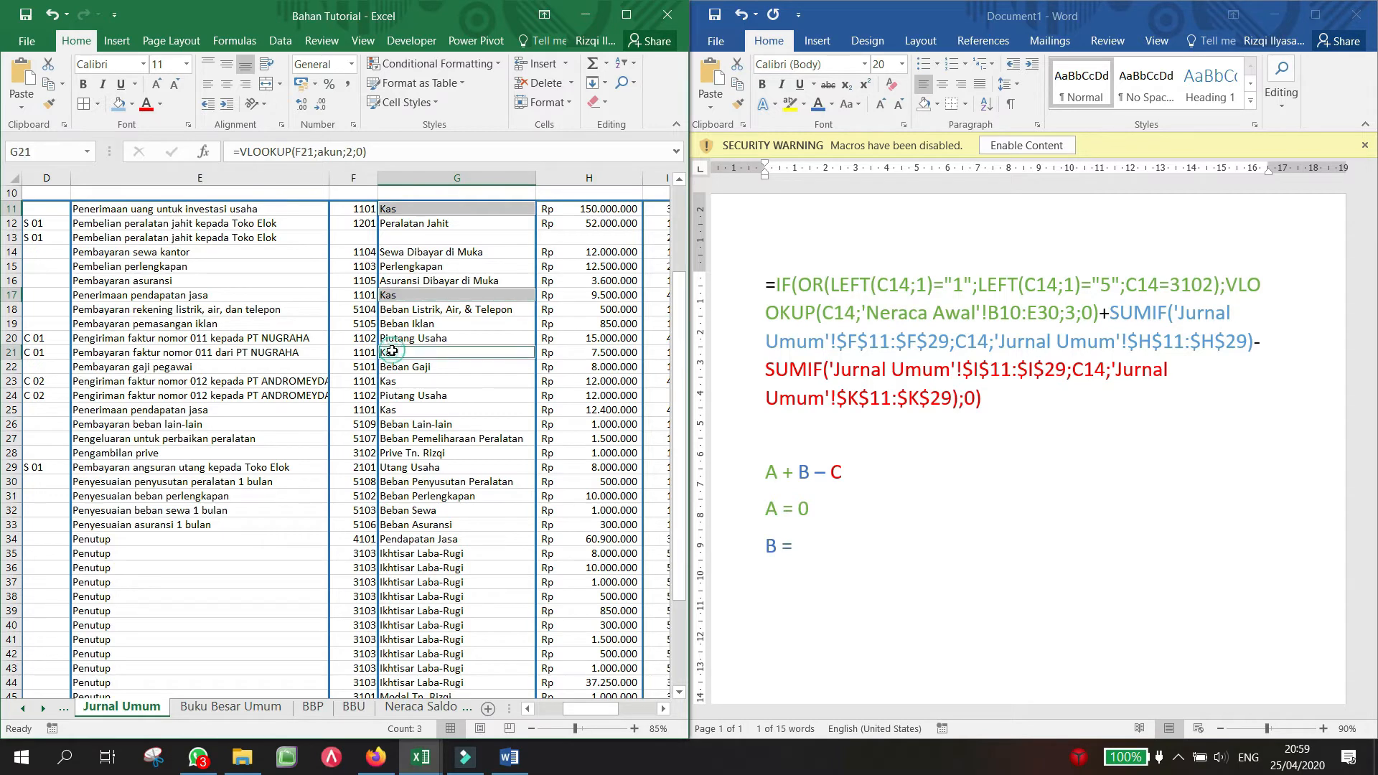
ctrl+click(388, 381)
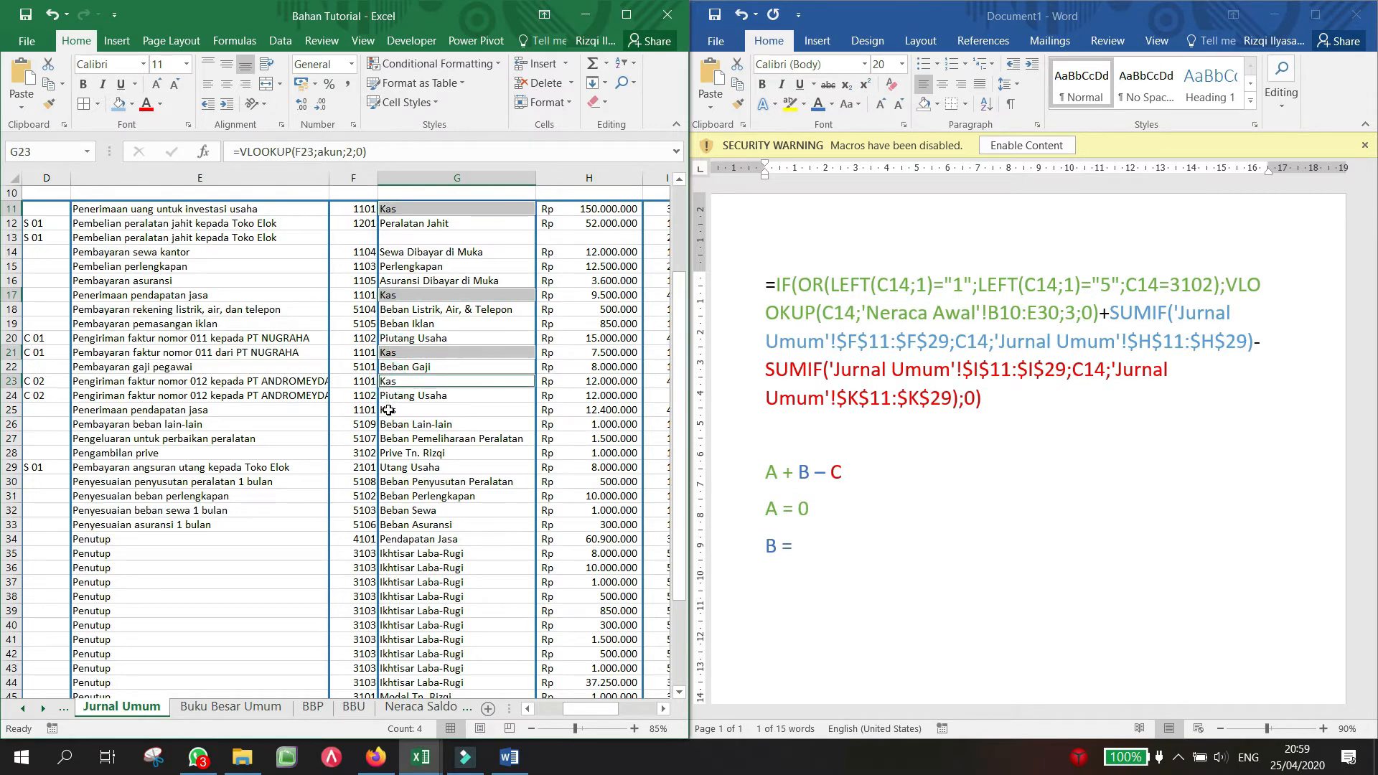
ctrl+click(388, 409)
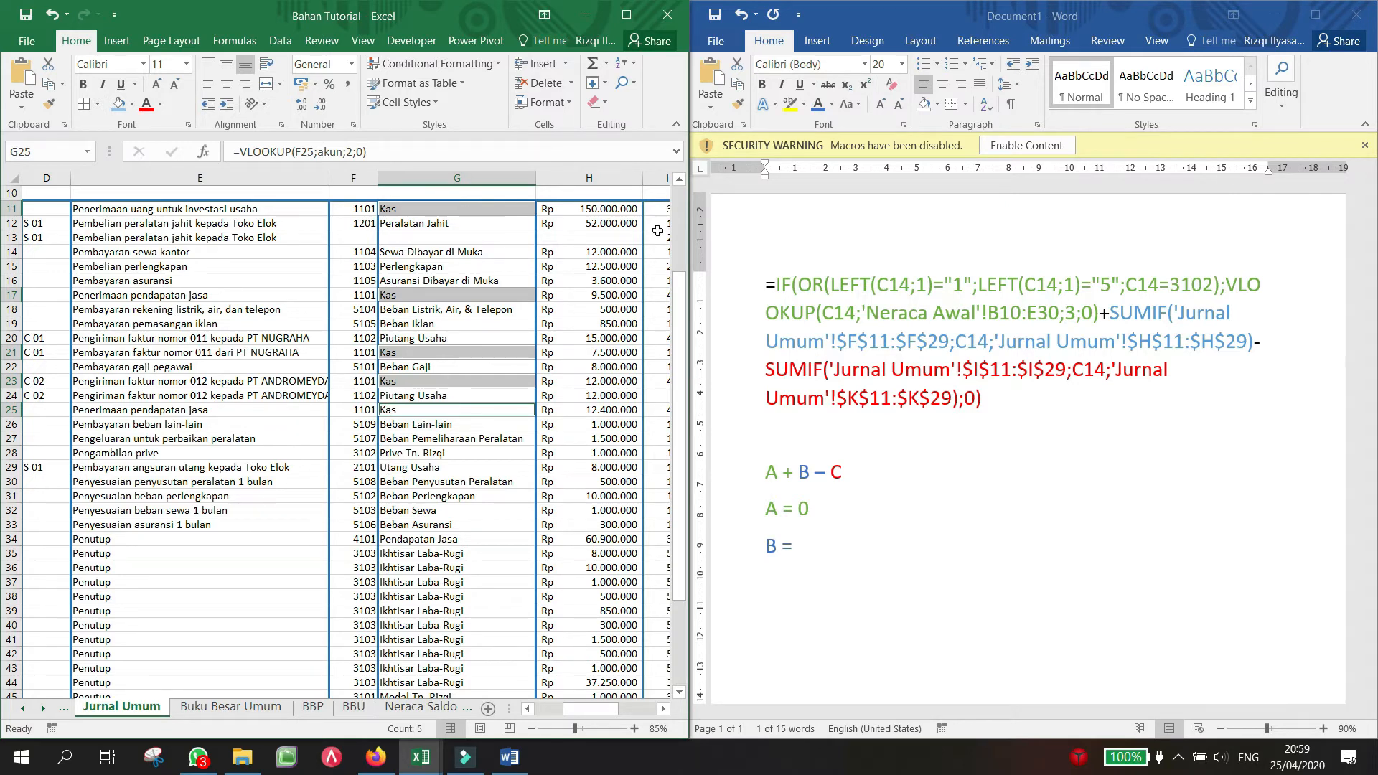
click(119, 104)
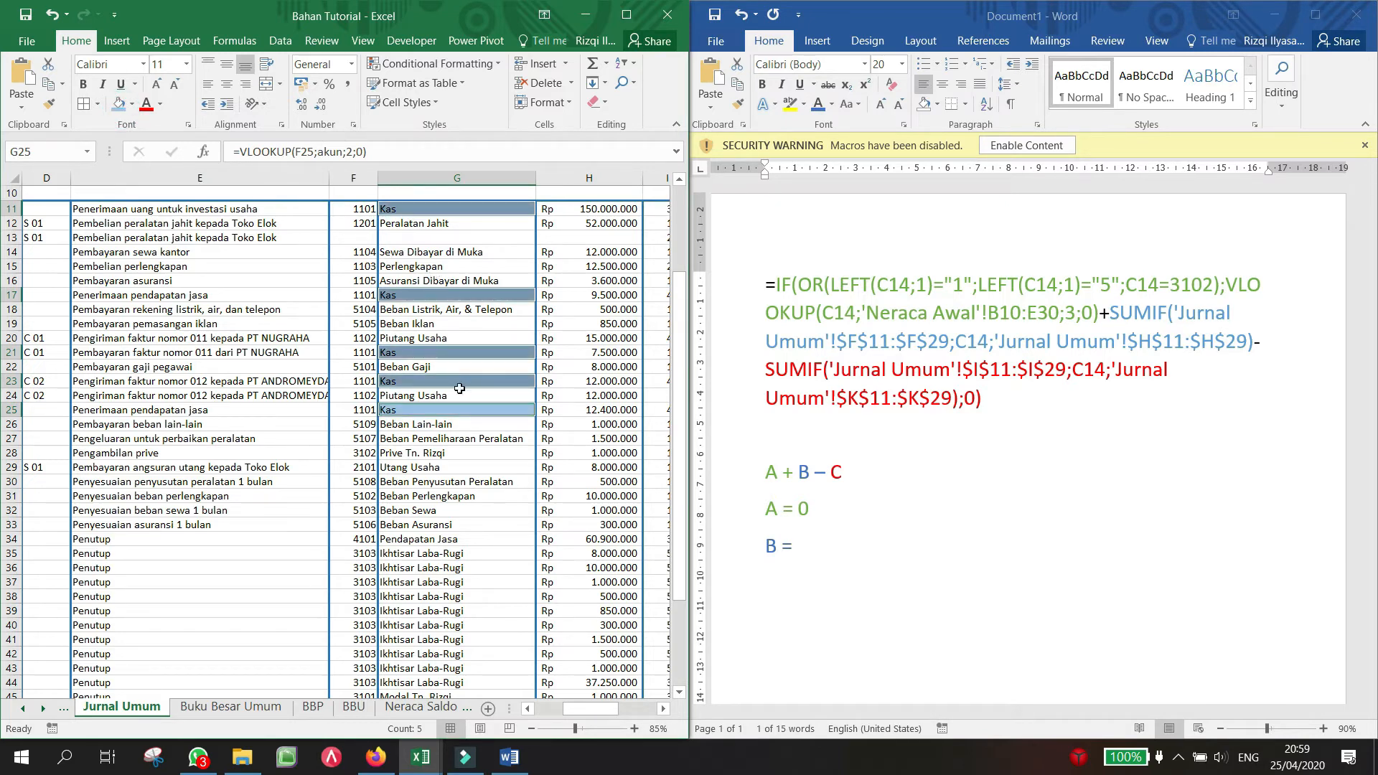
click(455, 439)
click(496, 415)
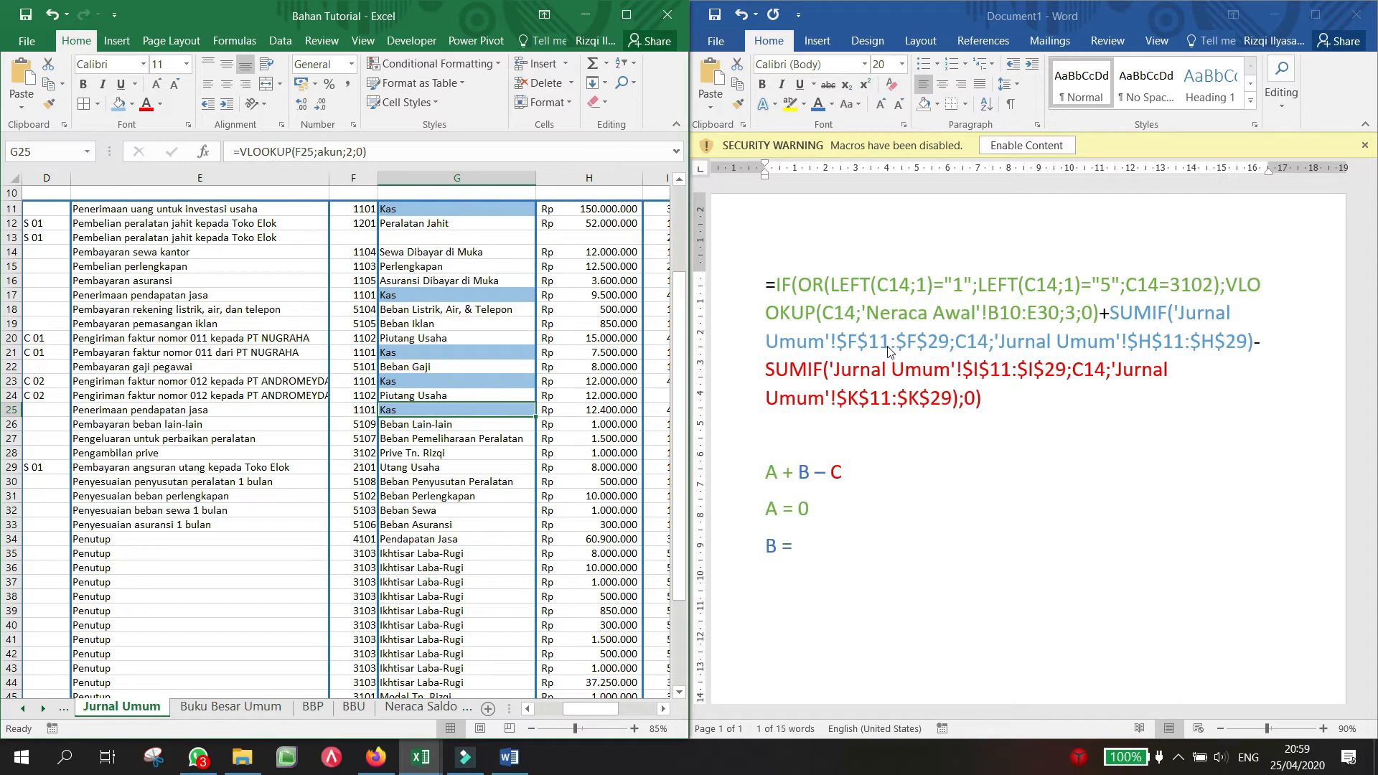
Step: Highlight the sum range 'Jurnal Umum'!$H$11:$H$29 in the Word formula and match it with debit amount column H
double_click(971, 341)
drag(996, 341, 1253, 342)
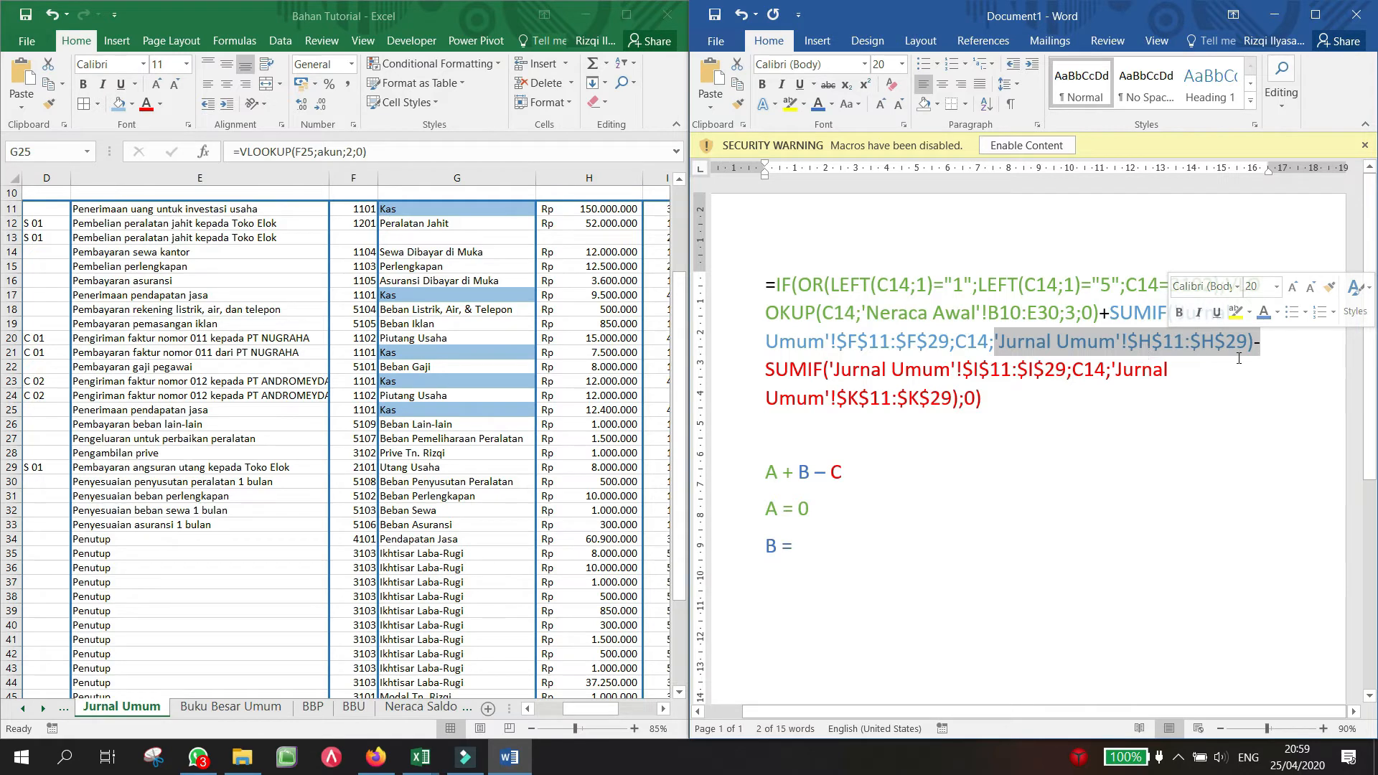
click(591, 203)
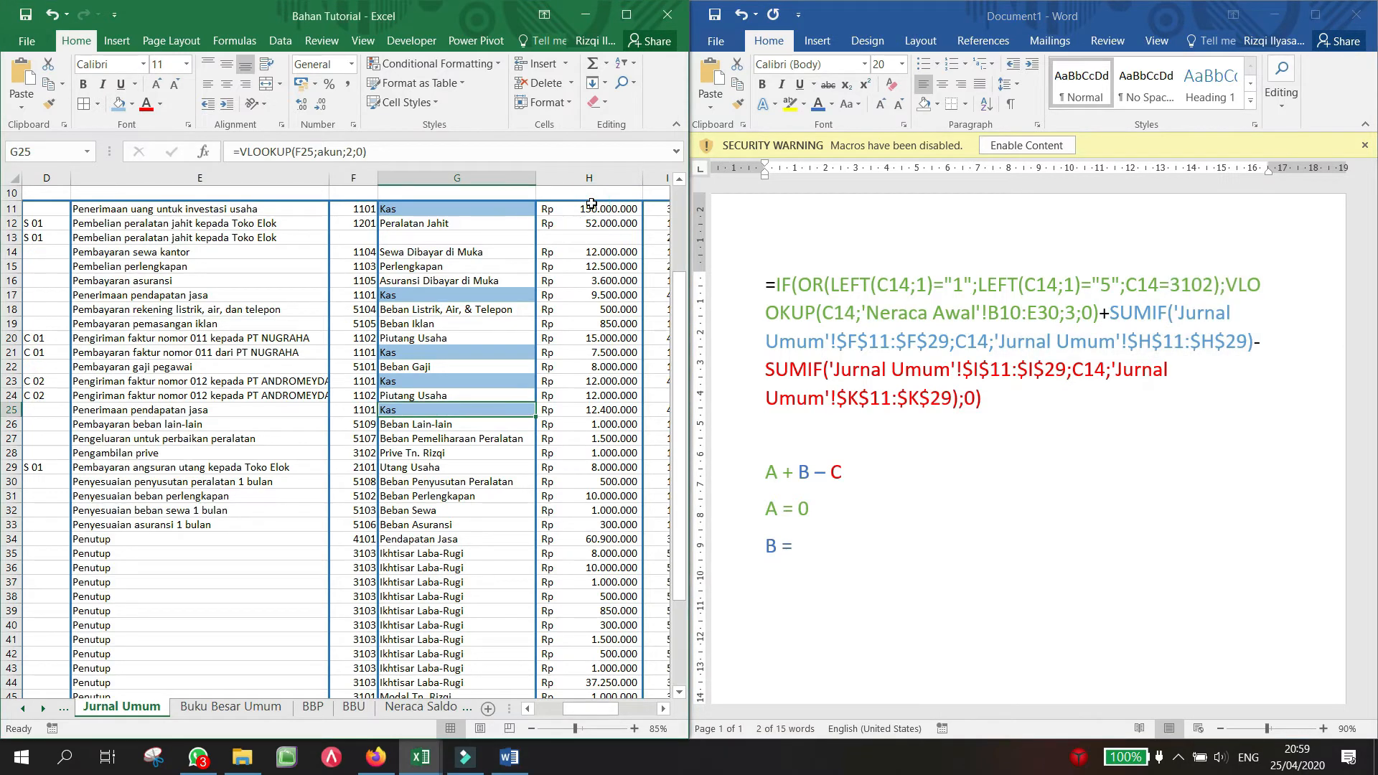
Step: Fill the Kas debit amounts H11, H17, H21, H23 and H25 with the same light blue
click(591, 204)
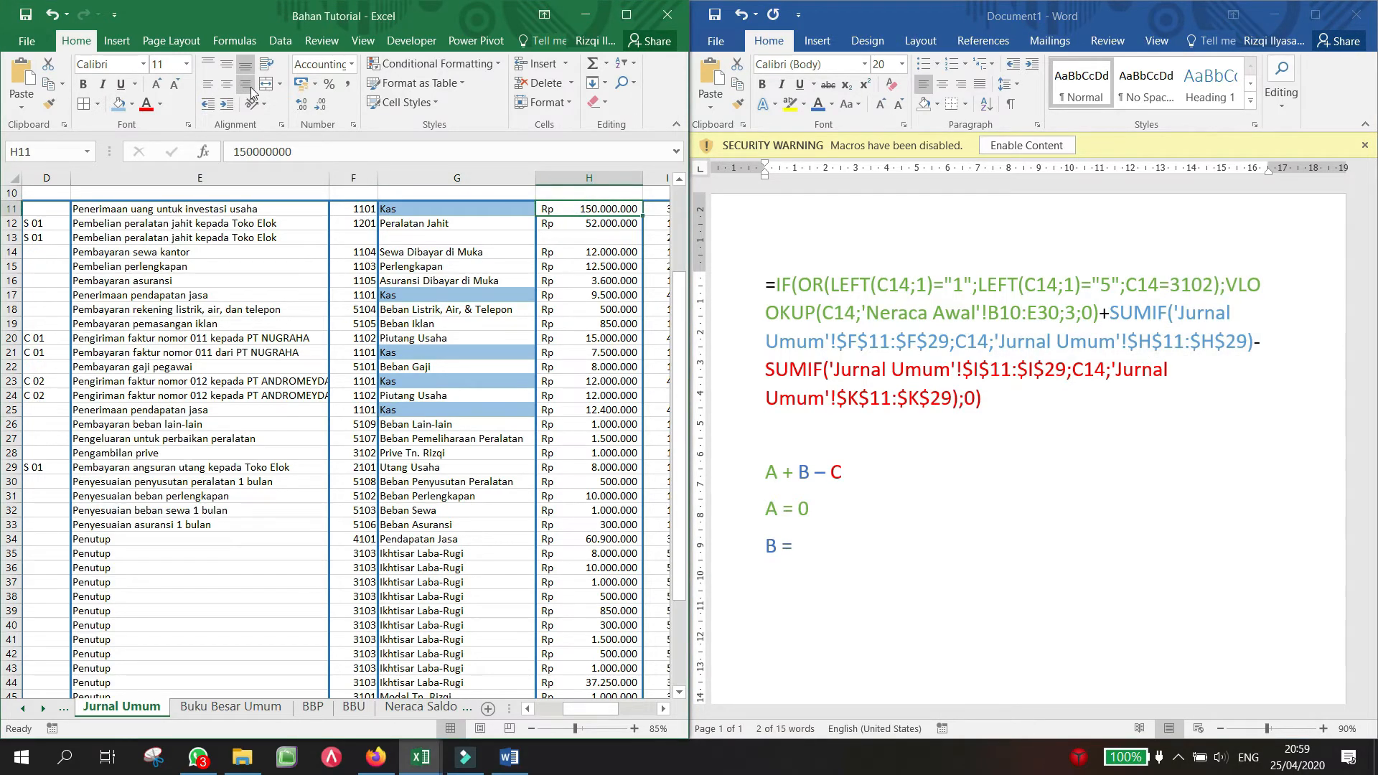
click(134, 104)
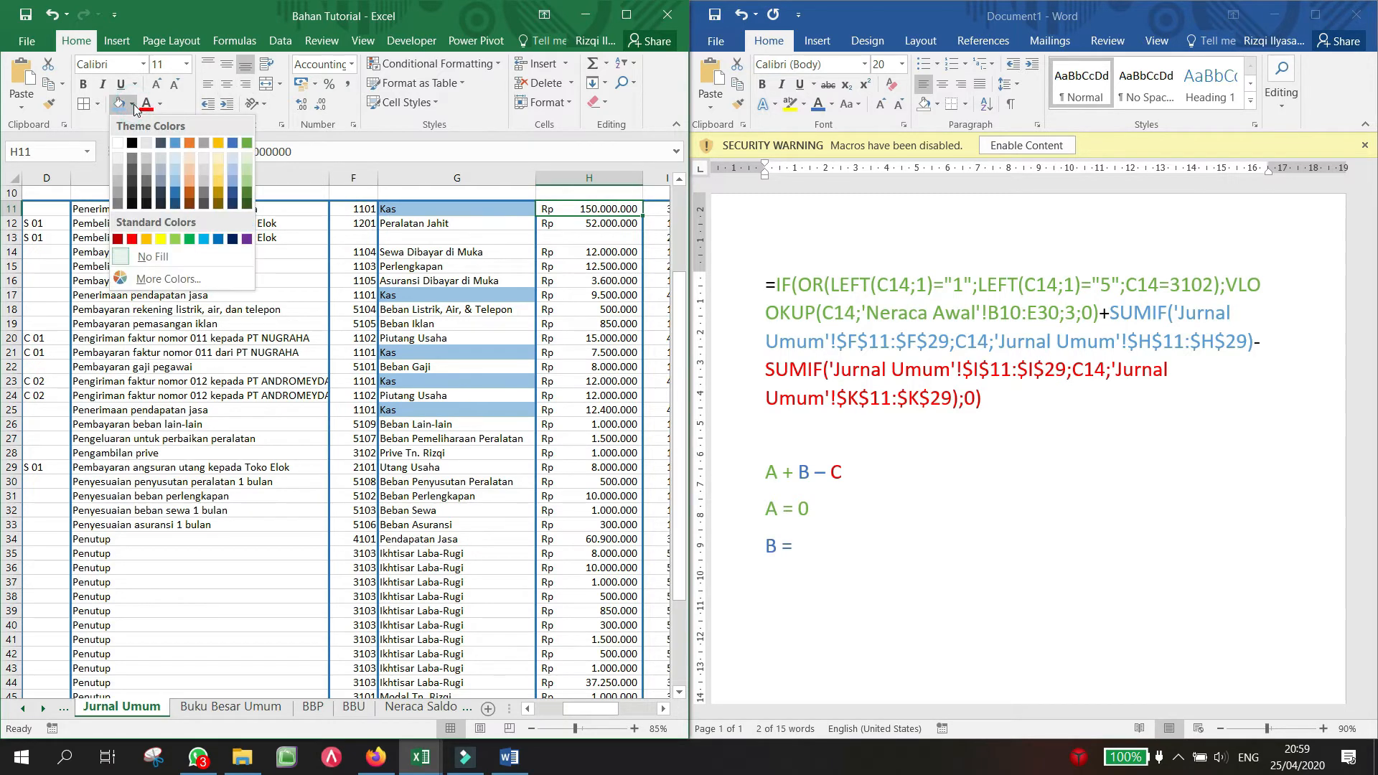
click(119, 106)
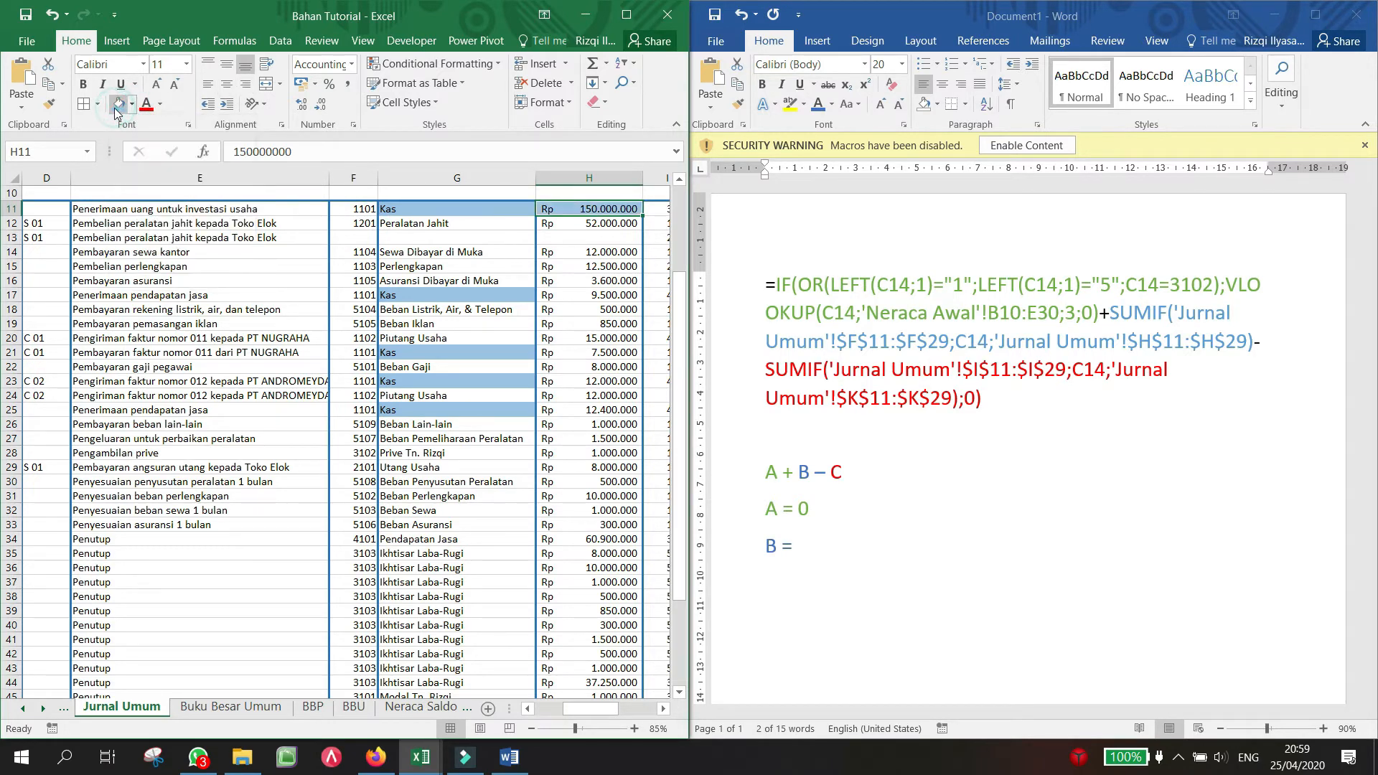
click(570, 293)
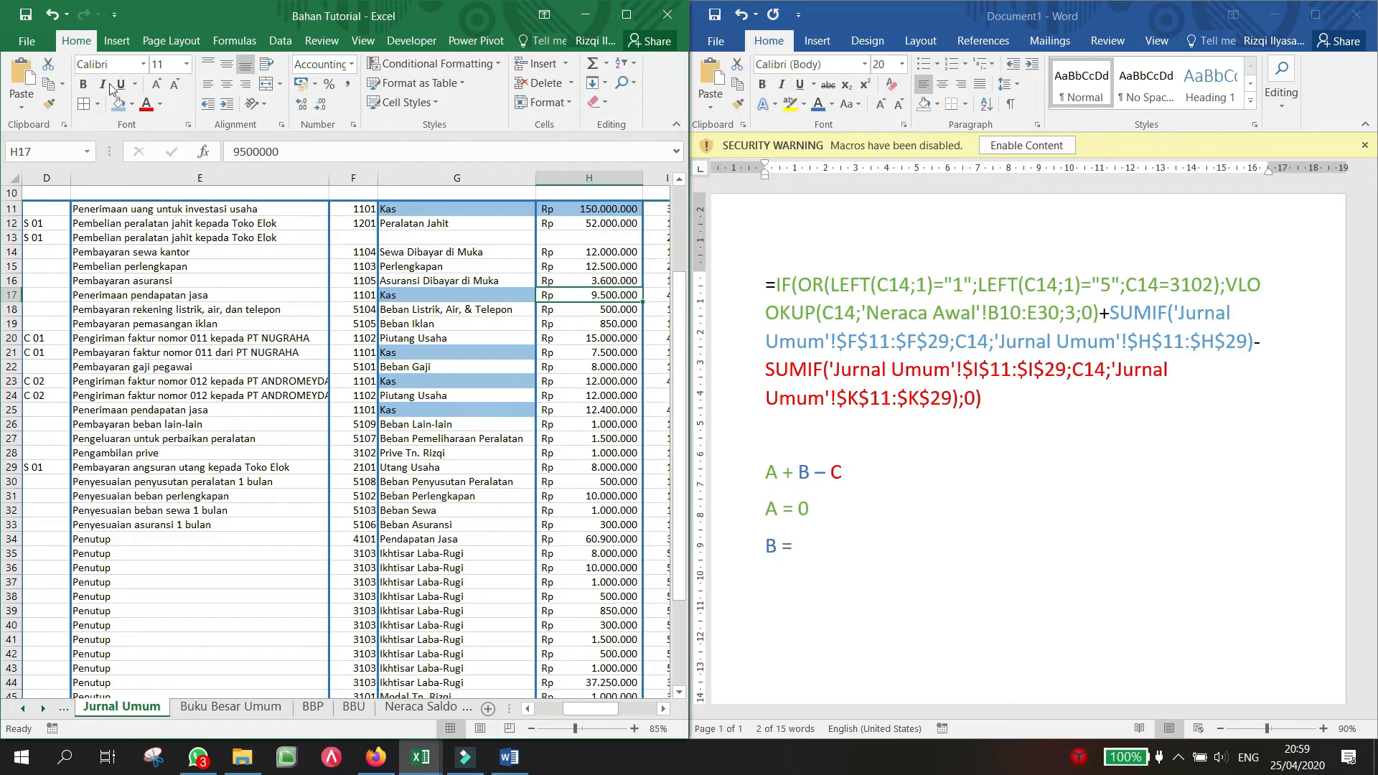
click(120, 104)
click(560, 351)
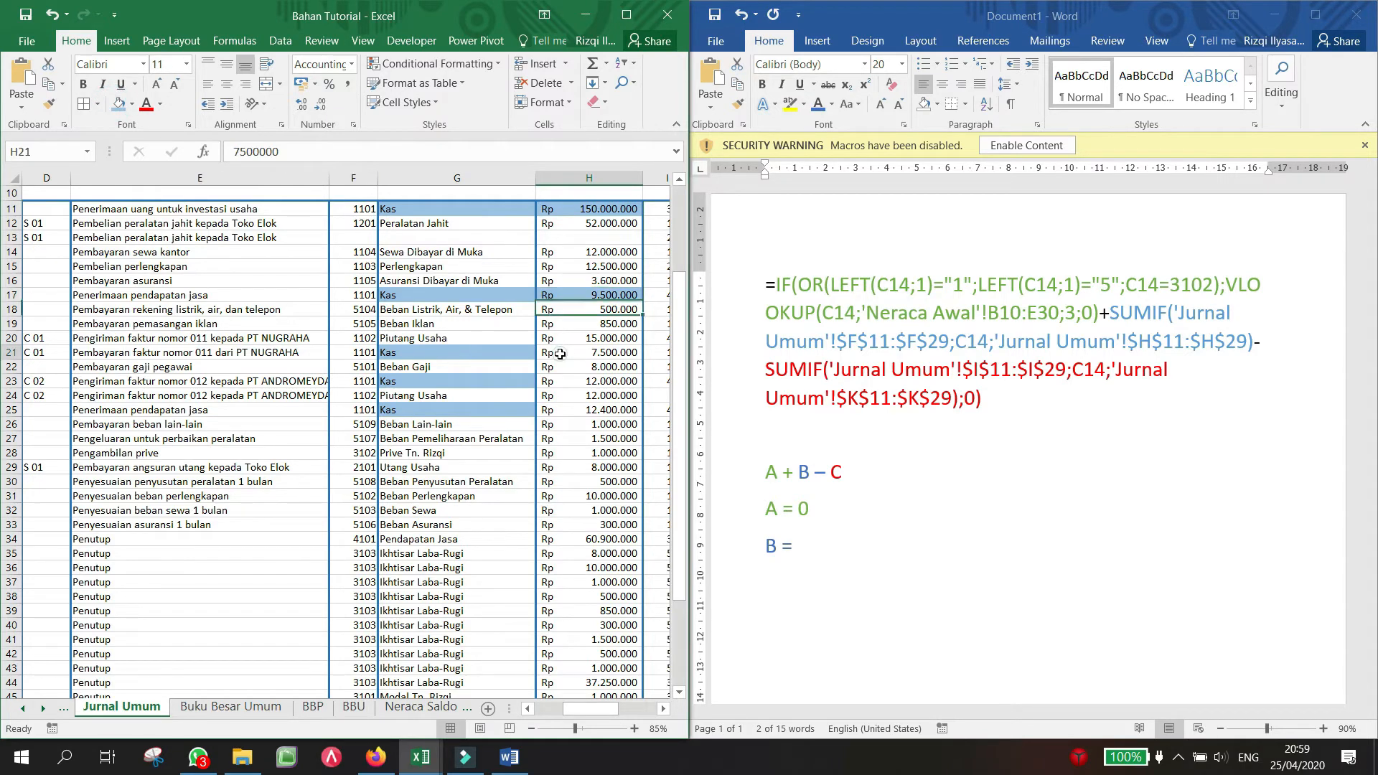
ctrl+click(560, 382)
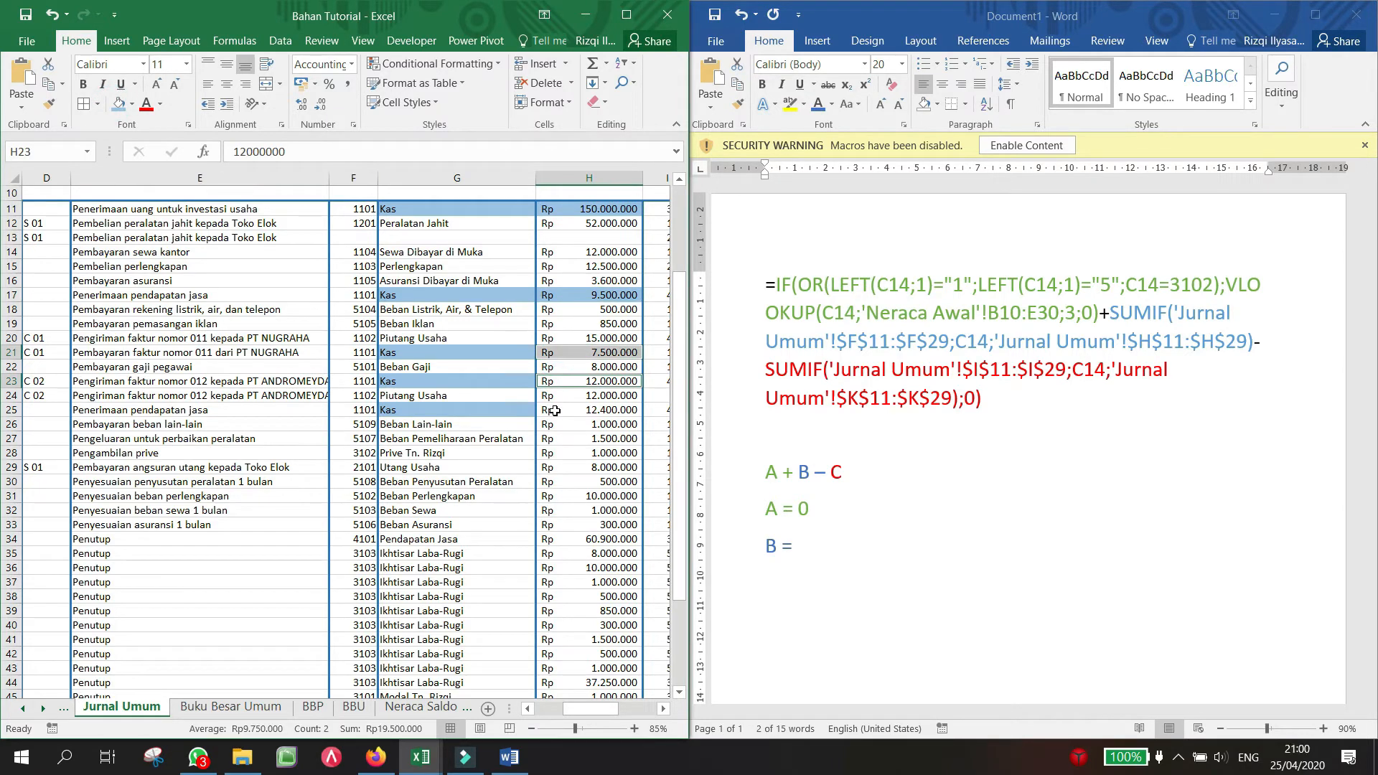
ctrl+click(555, 414)
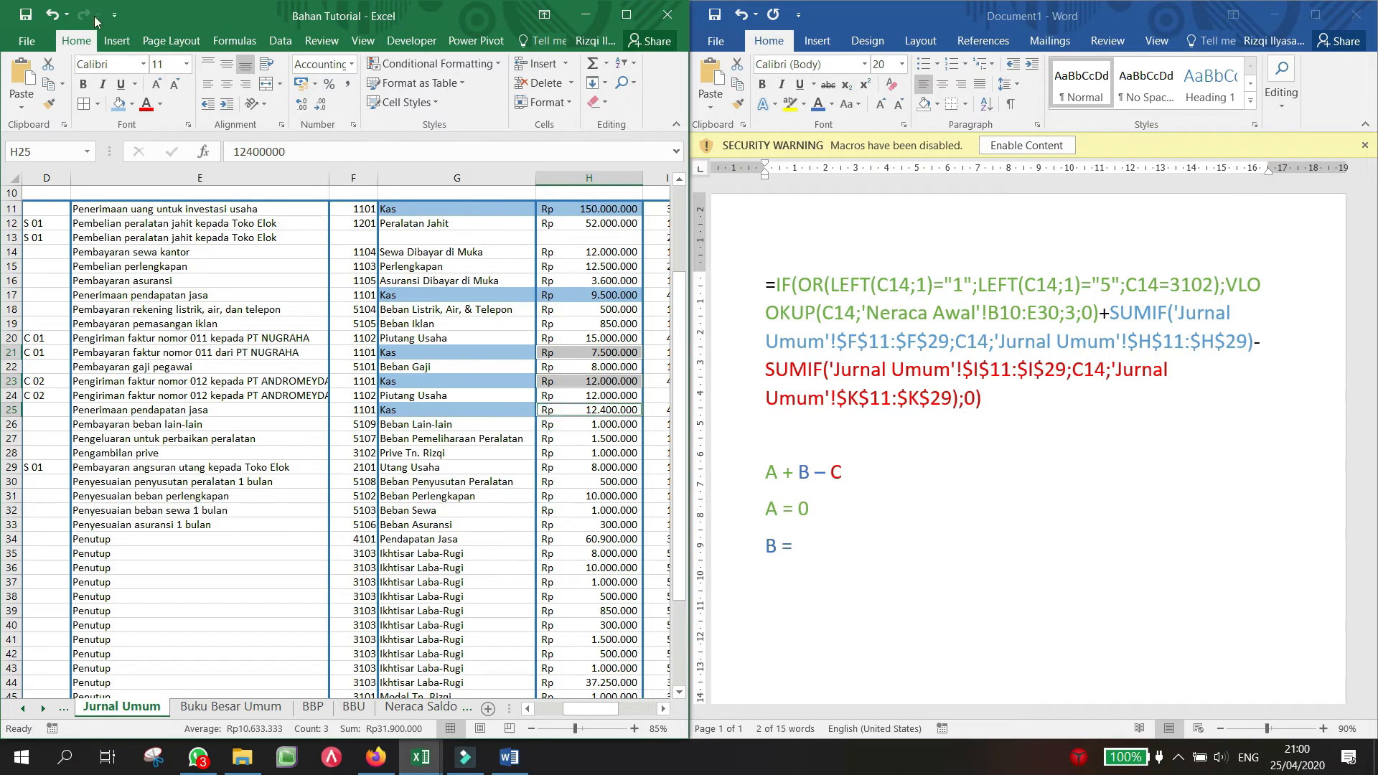
click(117, 107)
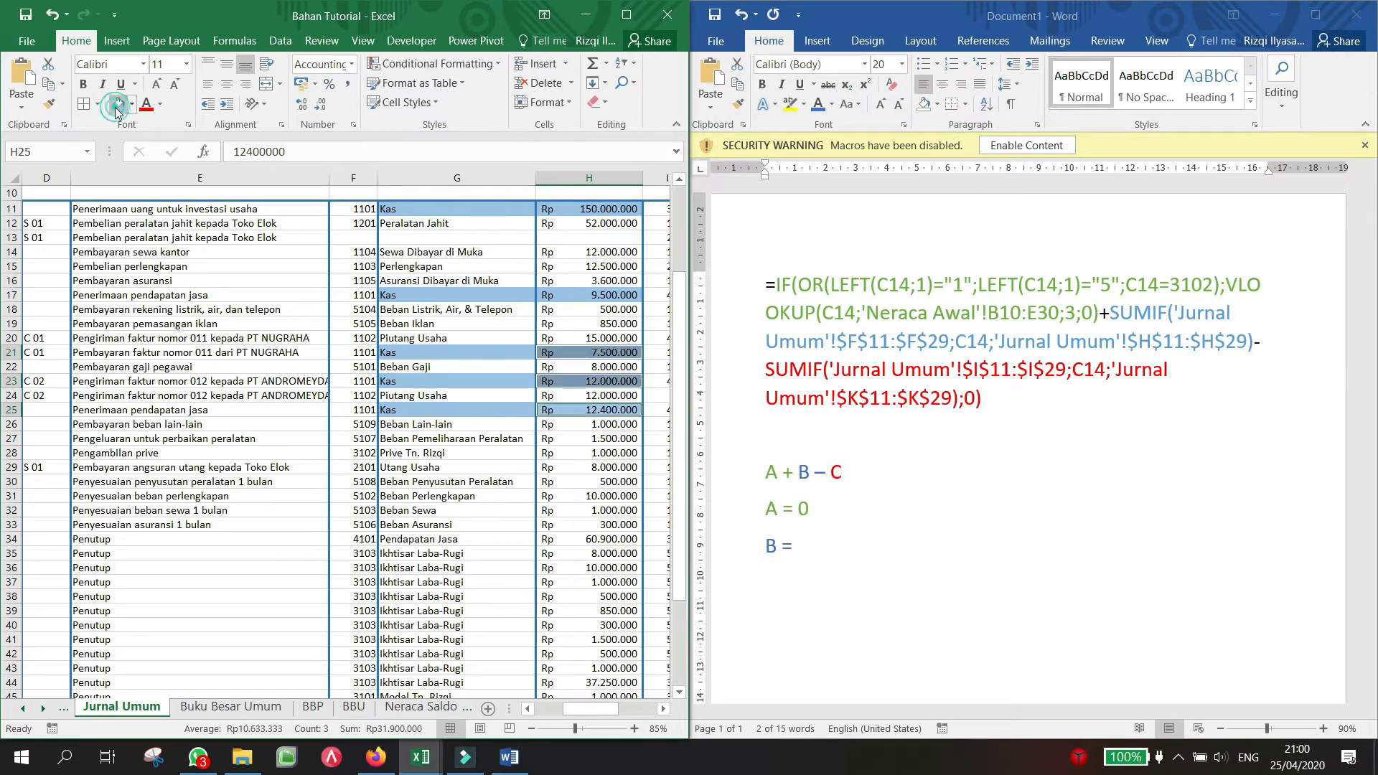
click(554, 425)
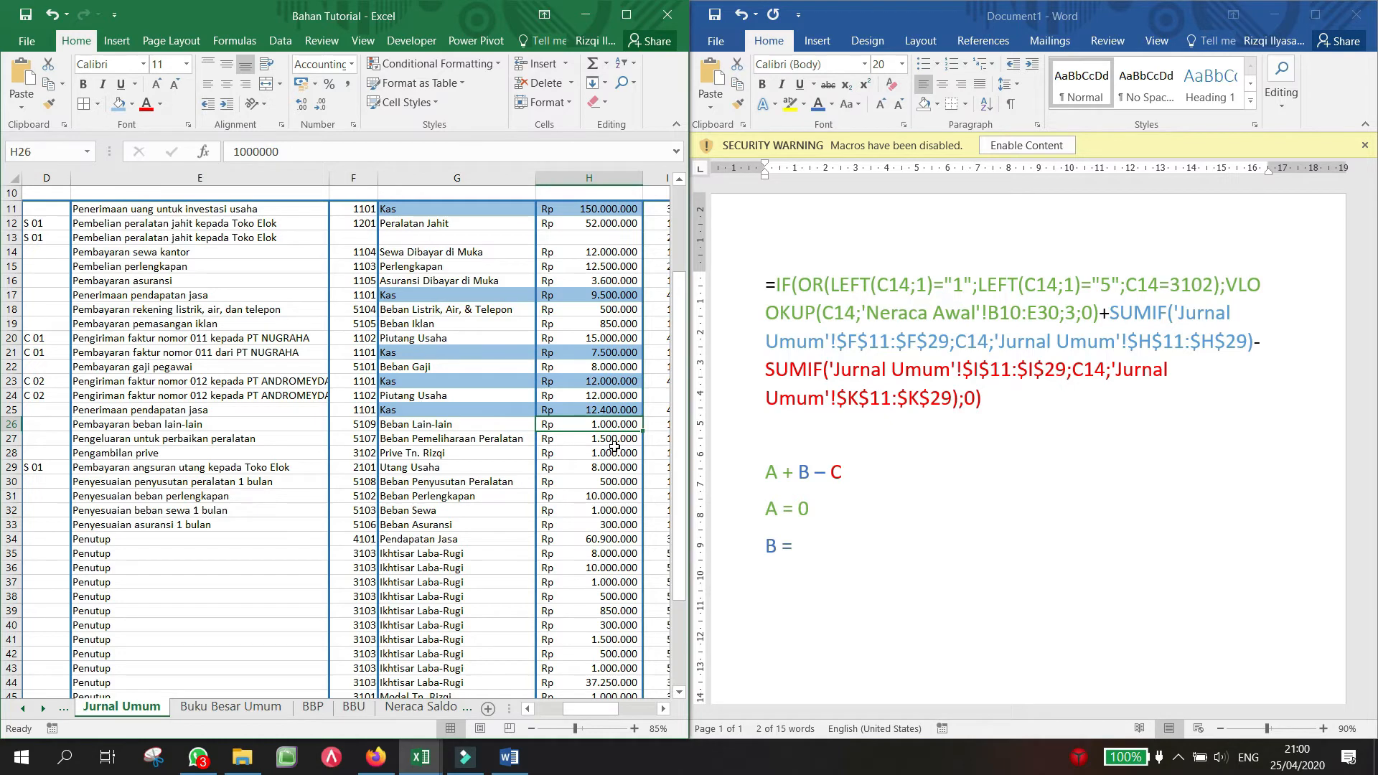
Step: Highlight SUM and the criterion C14 in the blue SUMIF part of the Word formula, relating them to the debit amount in H11
click(1149, 309)
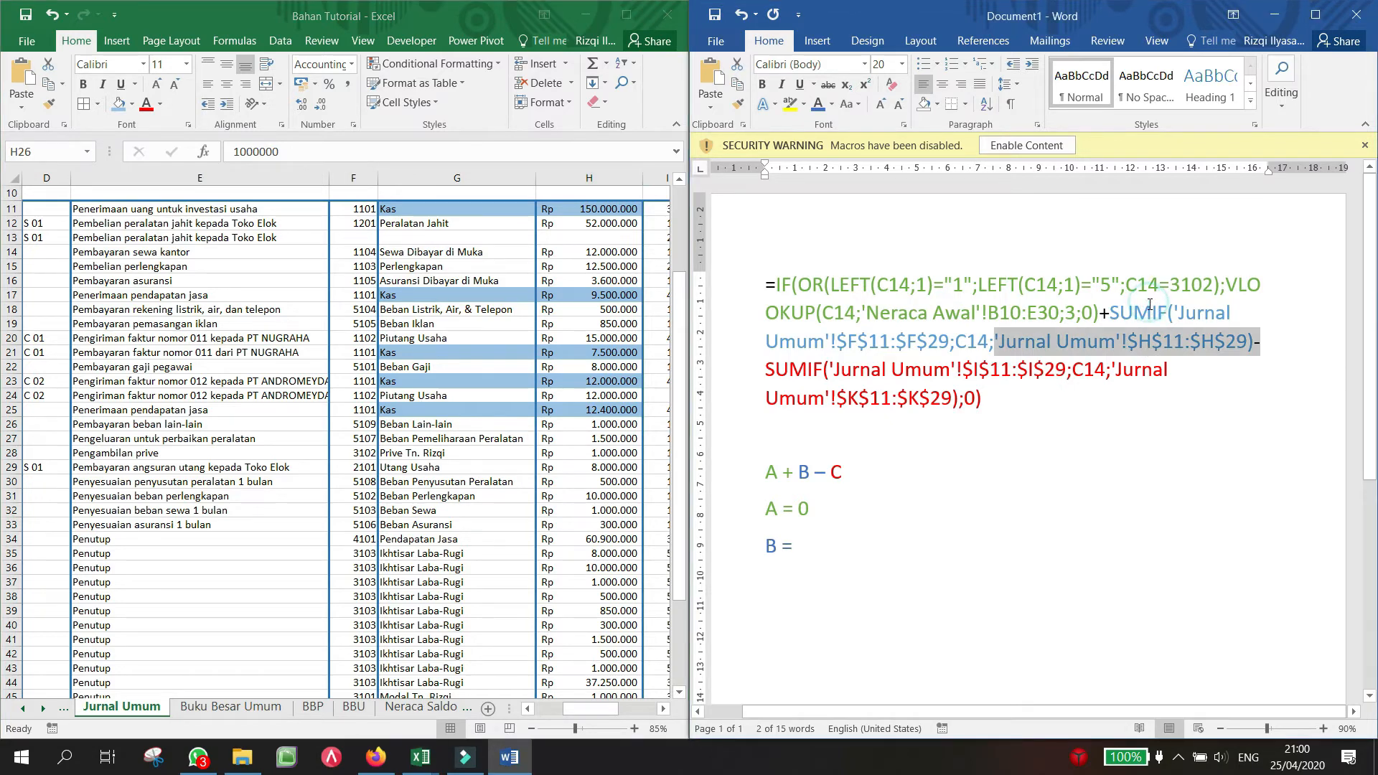
drag(1151, 313, 1110, 315)
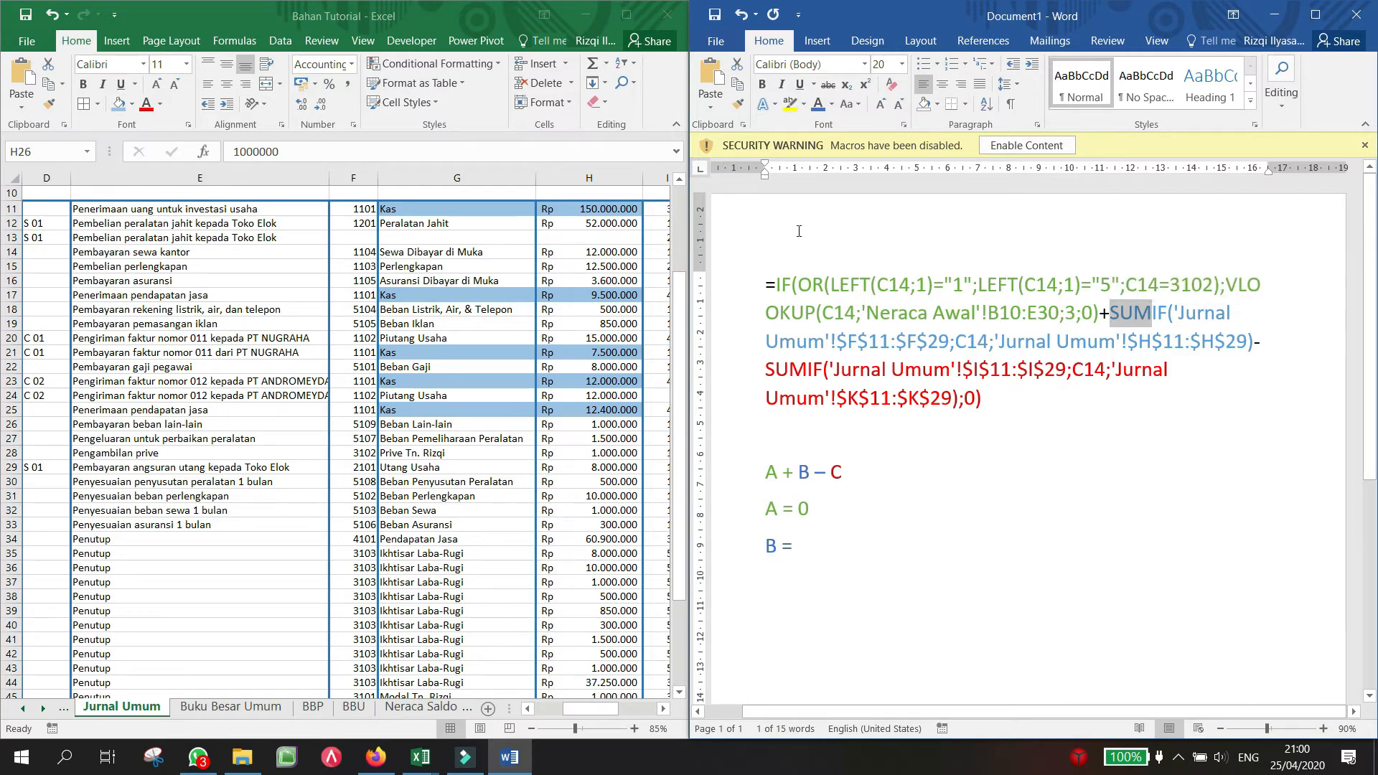
click(619, 213)
click(616, 210)
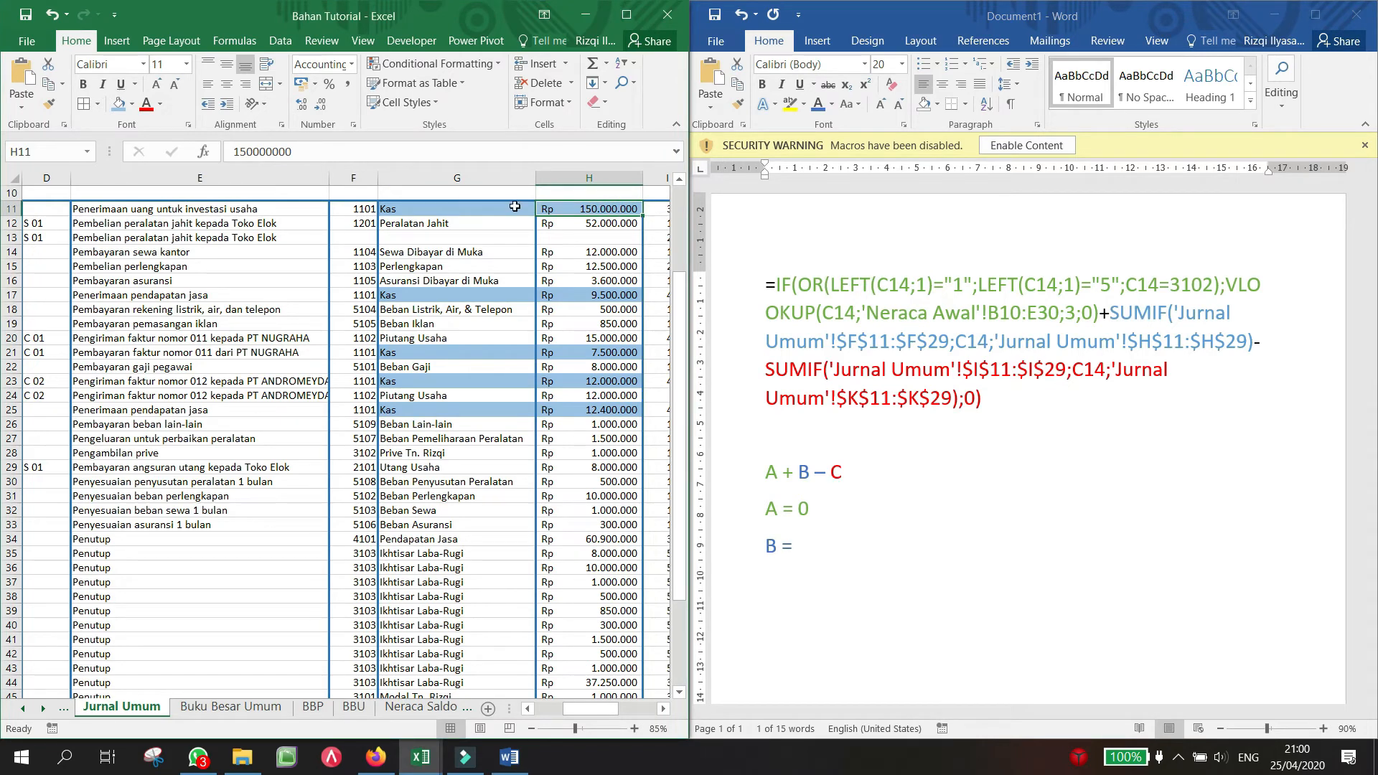
click(974, 344)
double_click(966, 343)
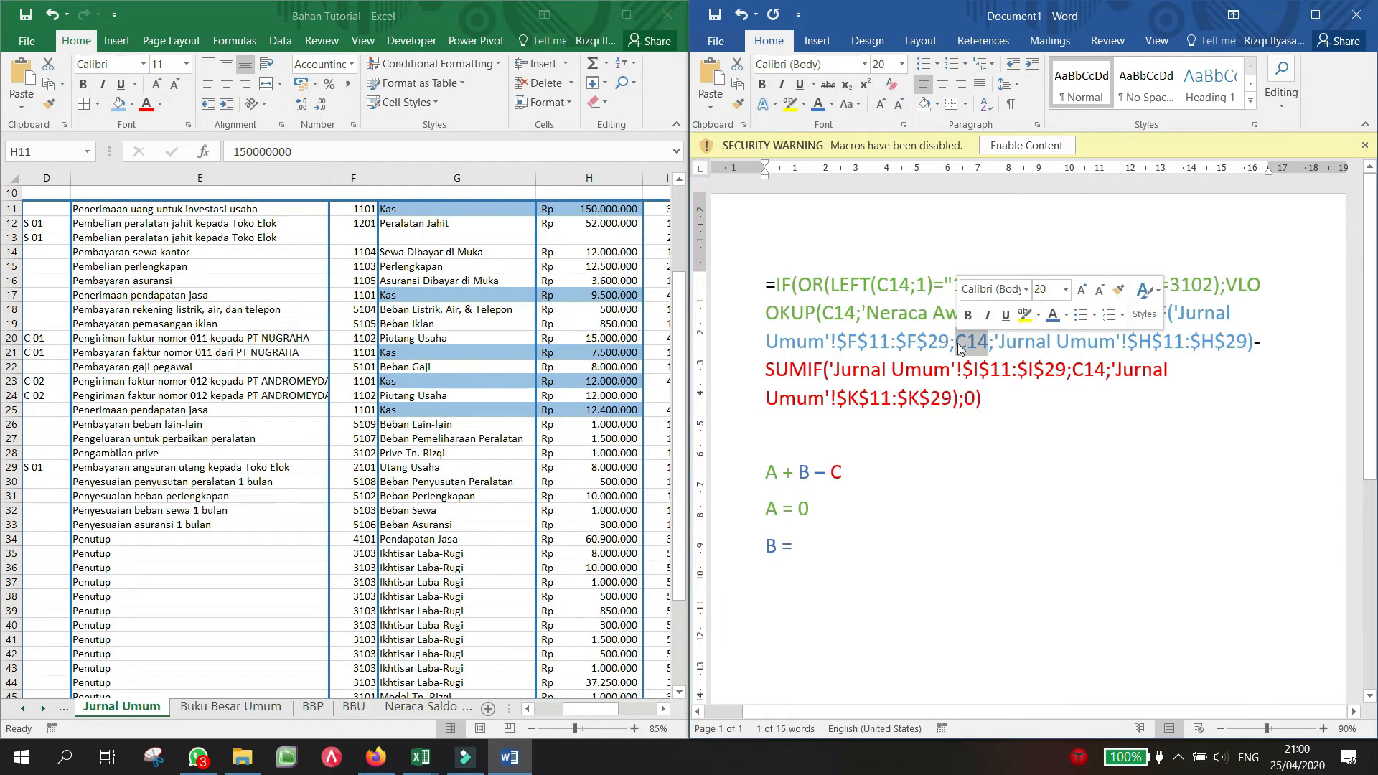
Step: Select the Kas debit amounts H11, H17, H21, H23 and H25 together and read their sum
click(622, 215)
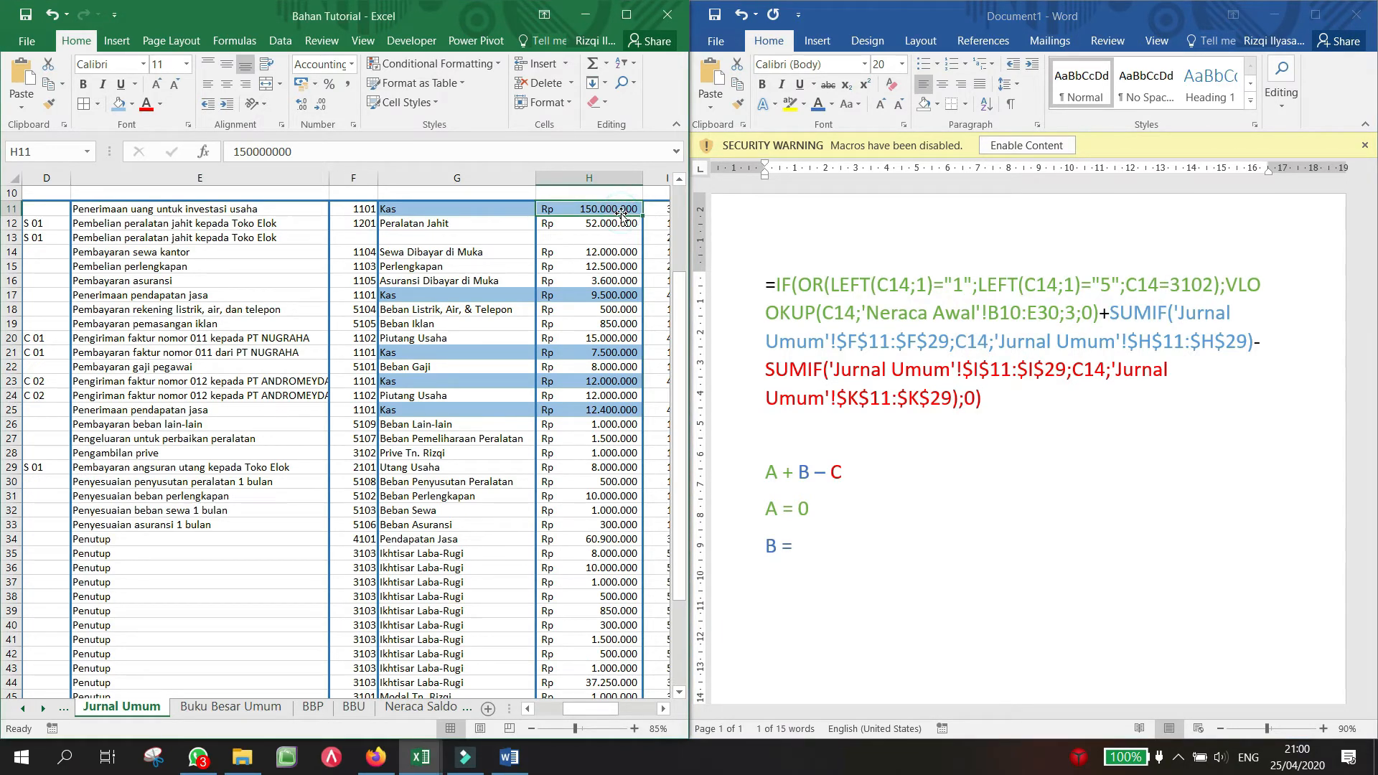
ctrl+click(592, 295)
ctrl+click(588, 353)
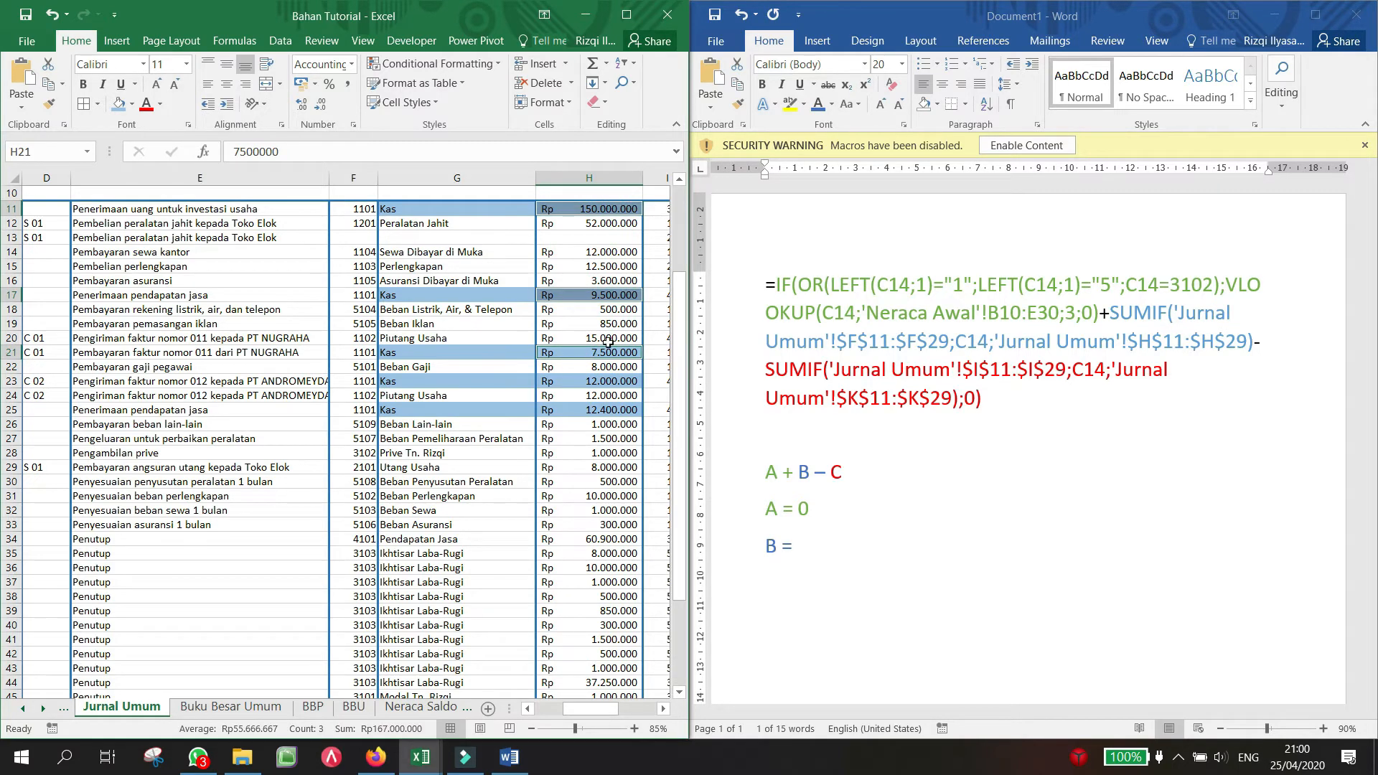
ctrl+click(607, 381)
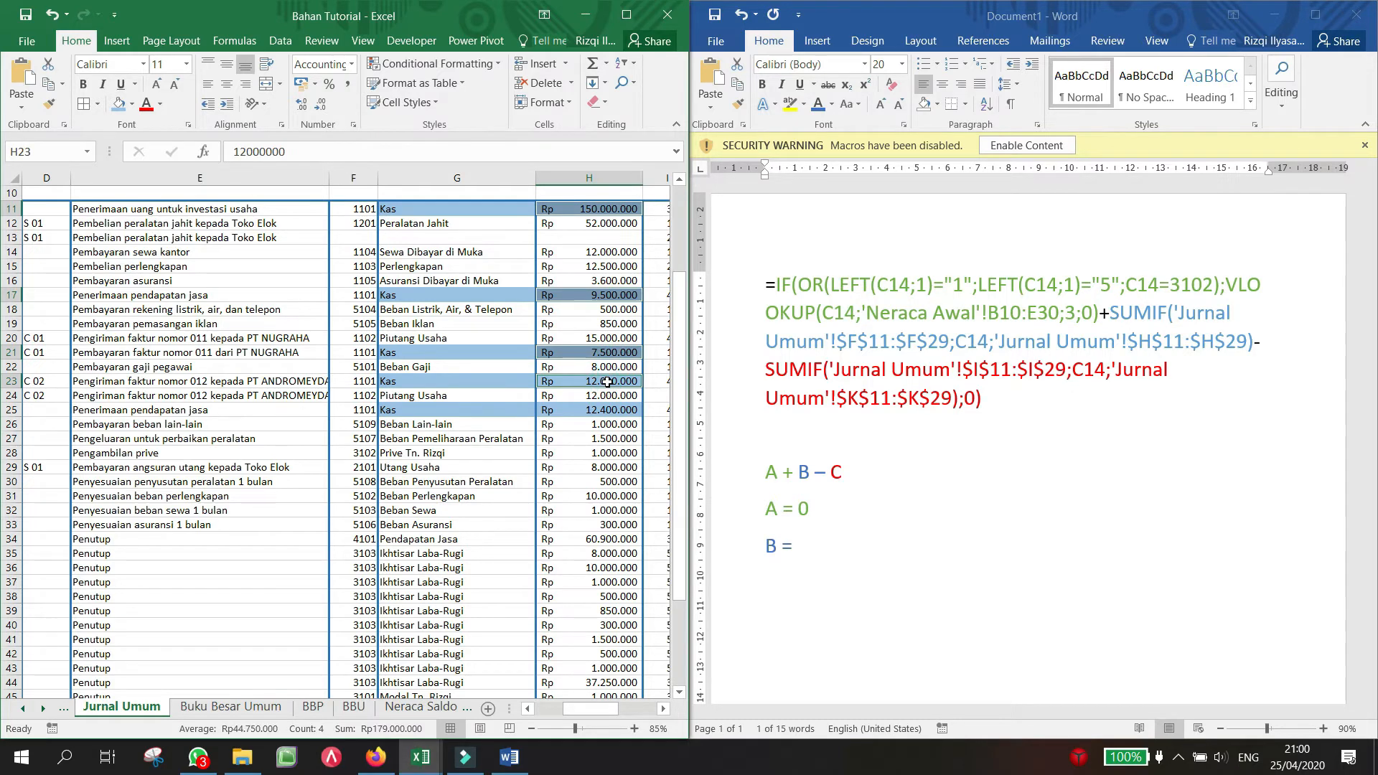
ctrl+click(608, 413)
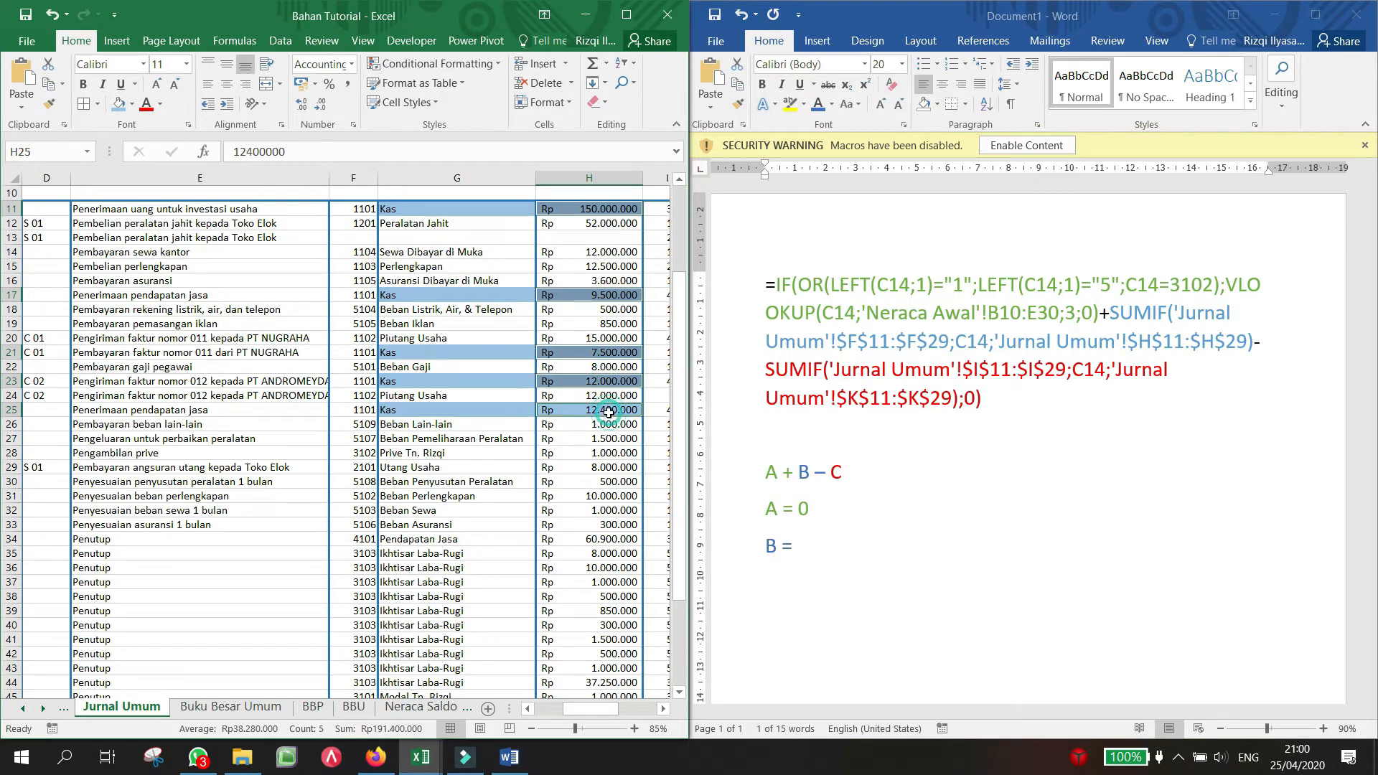
Step: Complete the "B =" line in the Word document with the value 191.400
click(823, 539)
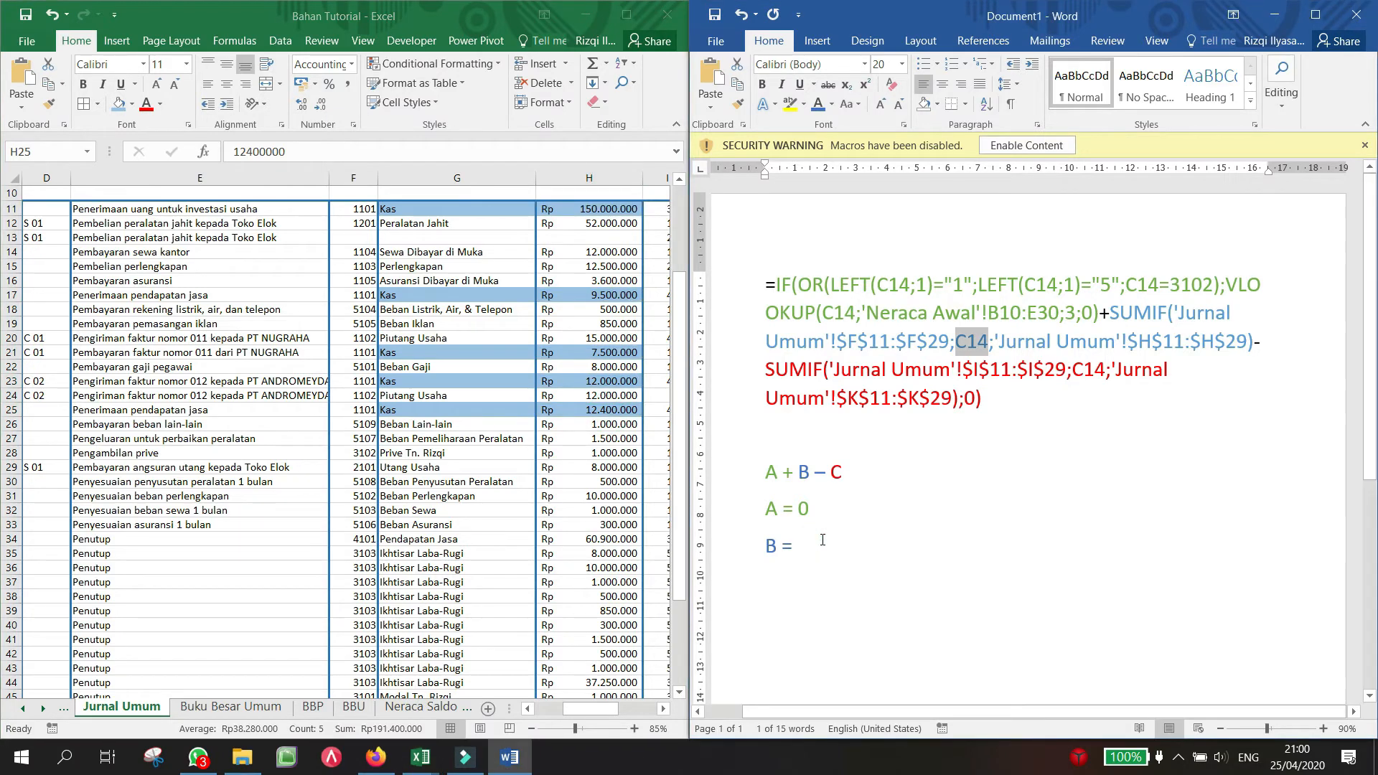
click(822, 540)
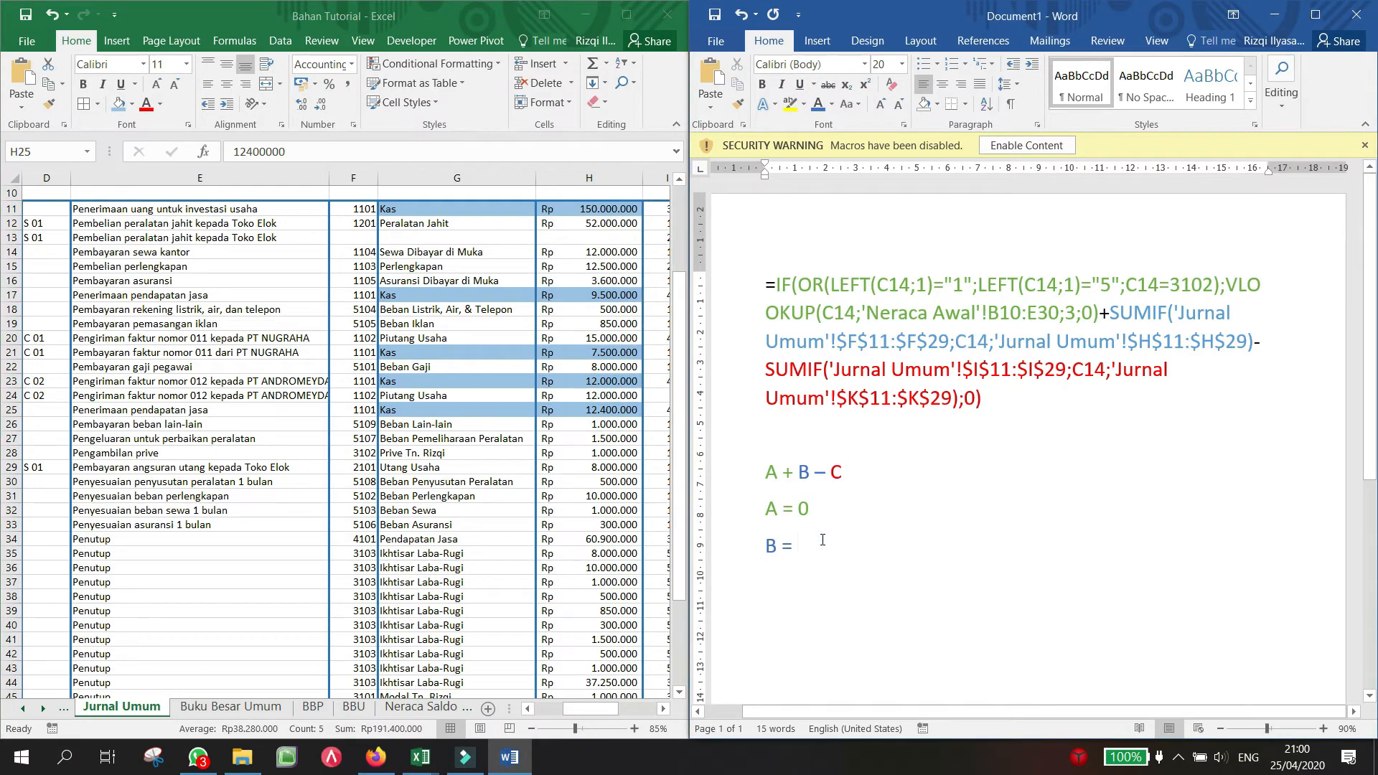
text(191)
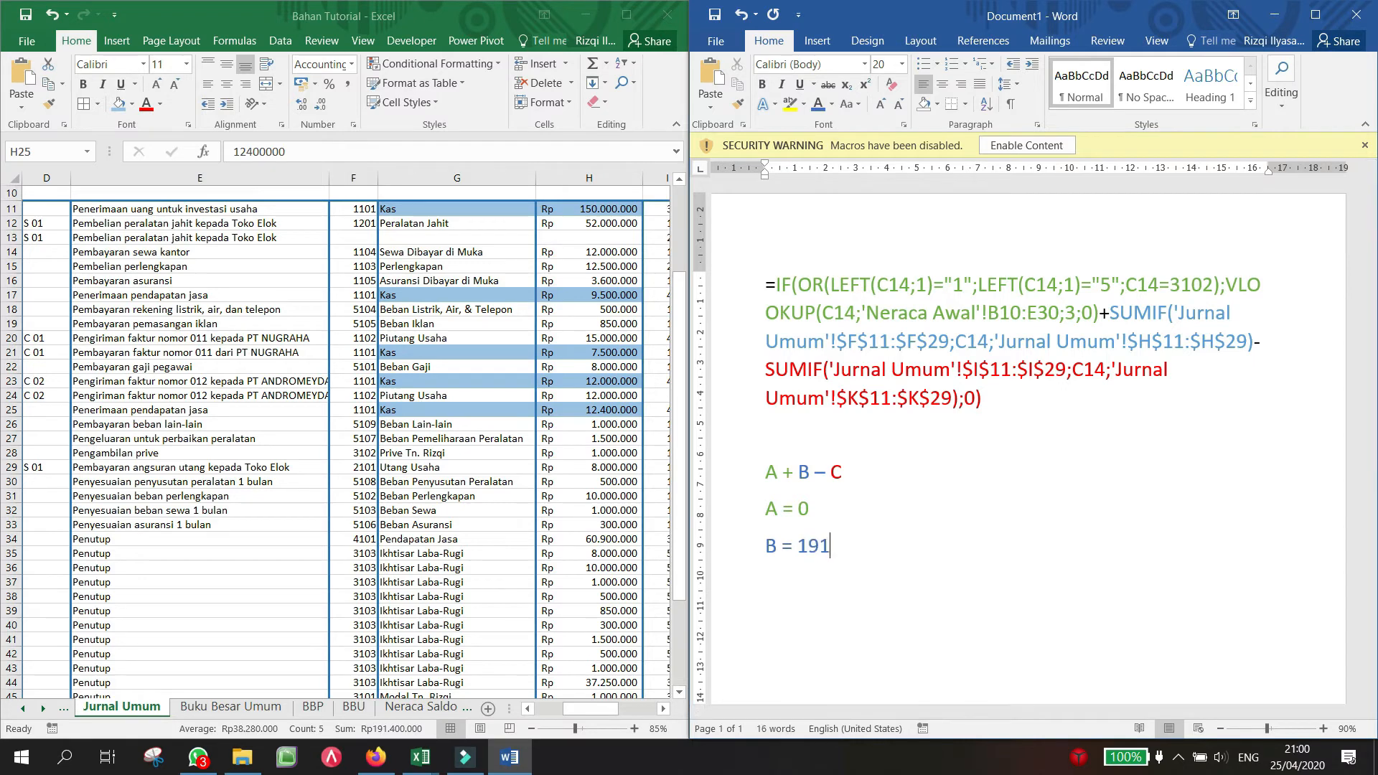
text(400)
text(.)
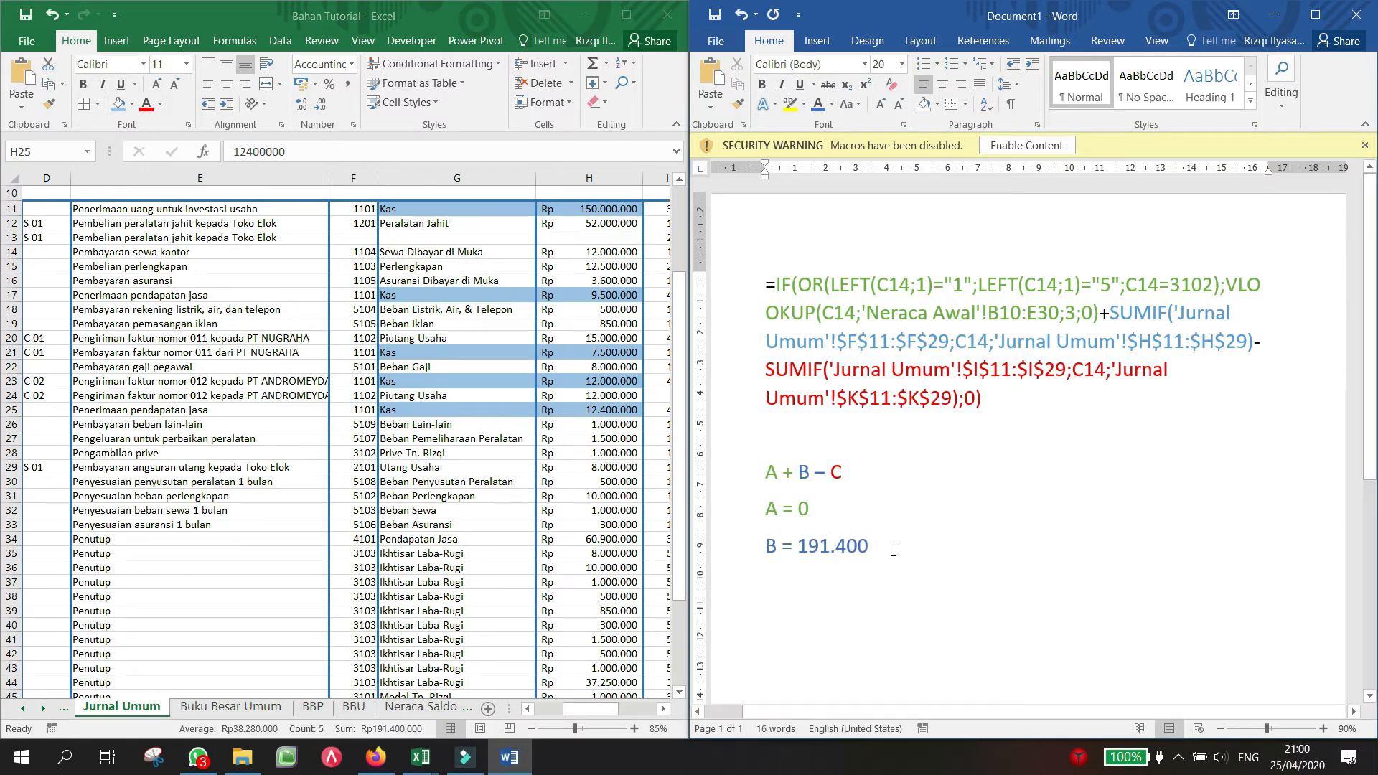
Step: Add a new line "C =" below the B line in the Word document and colour it red
click(897, 548)
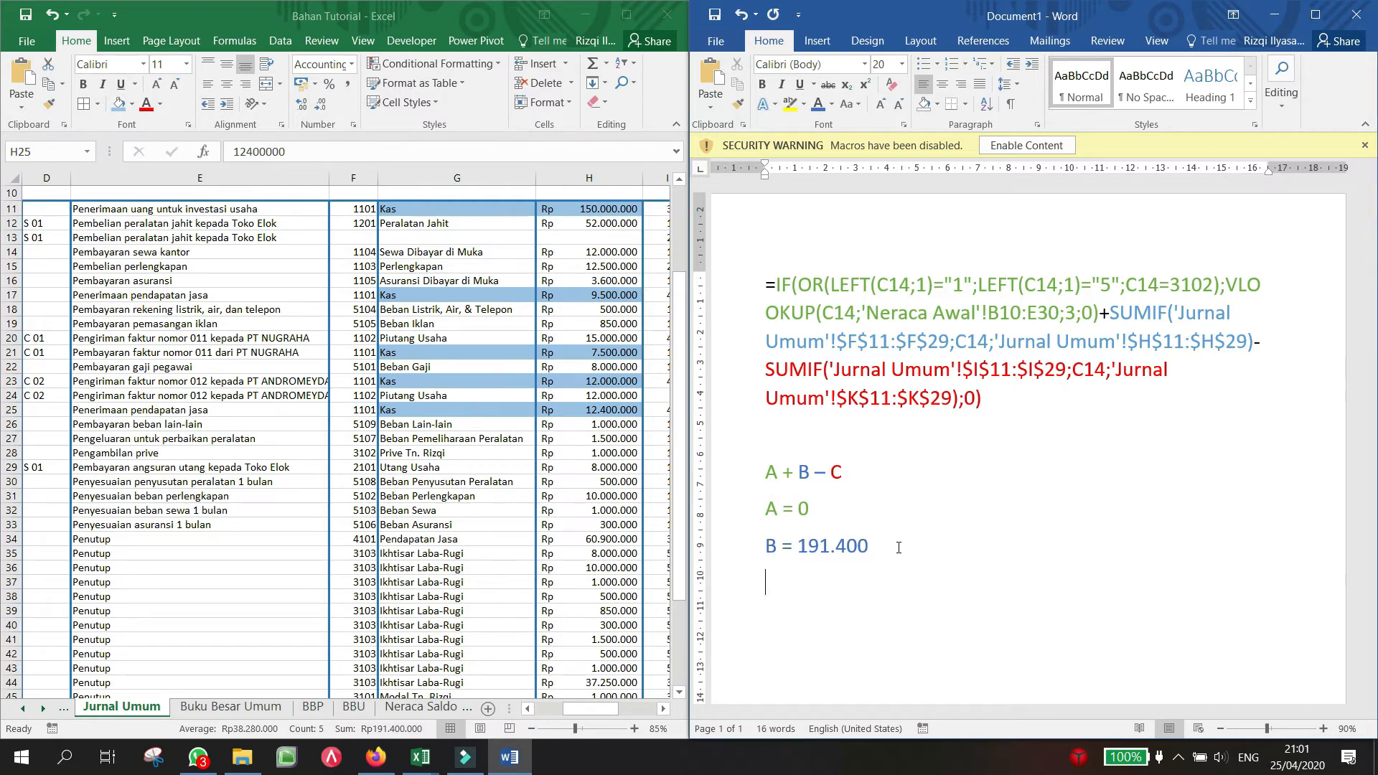
text(C)
text( -)
text(=)
key(shift+Home)
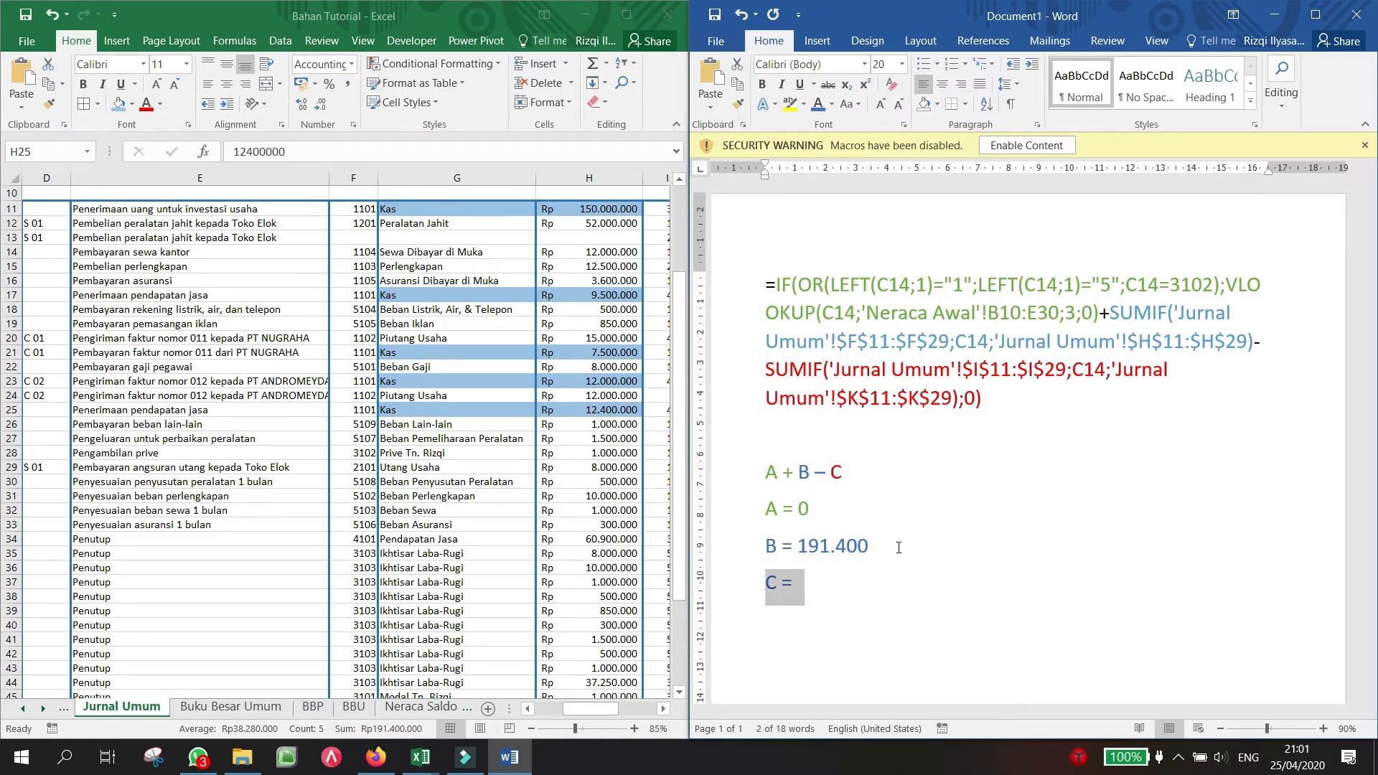
click(832, 104)
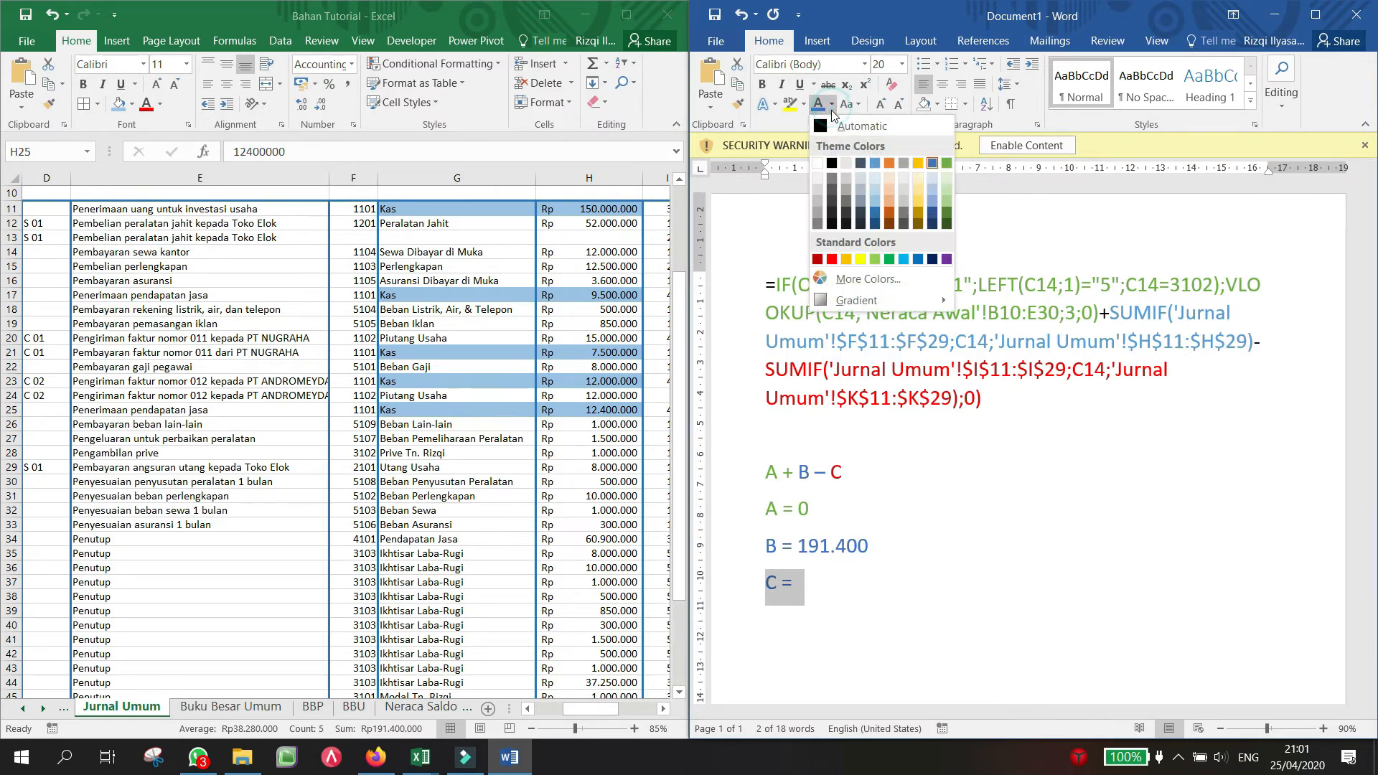
click(832, 259)
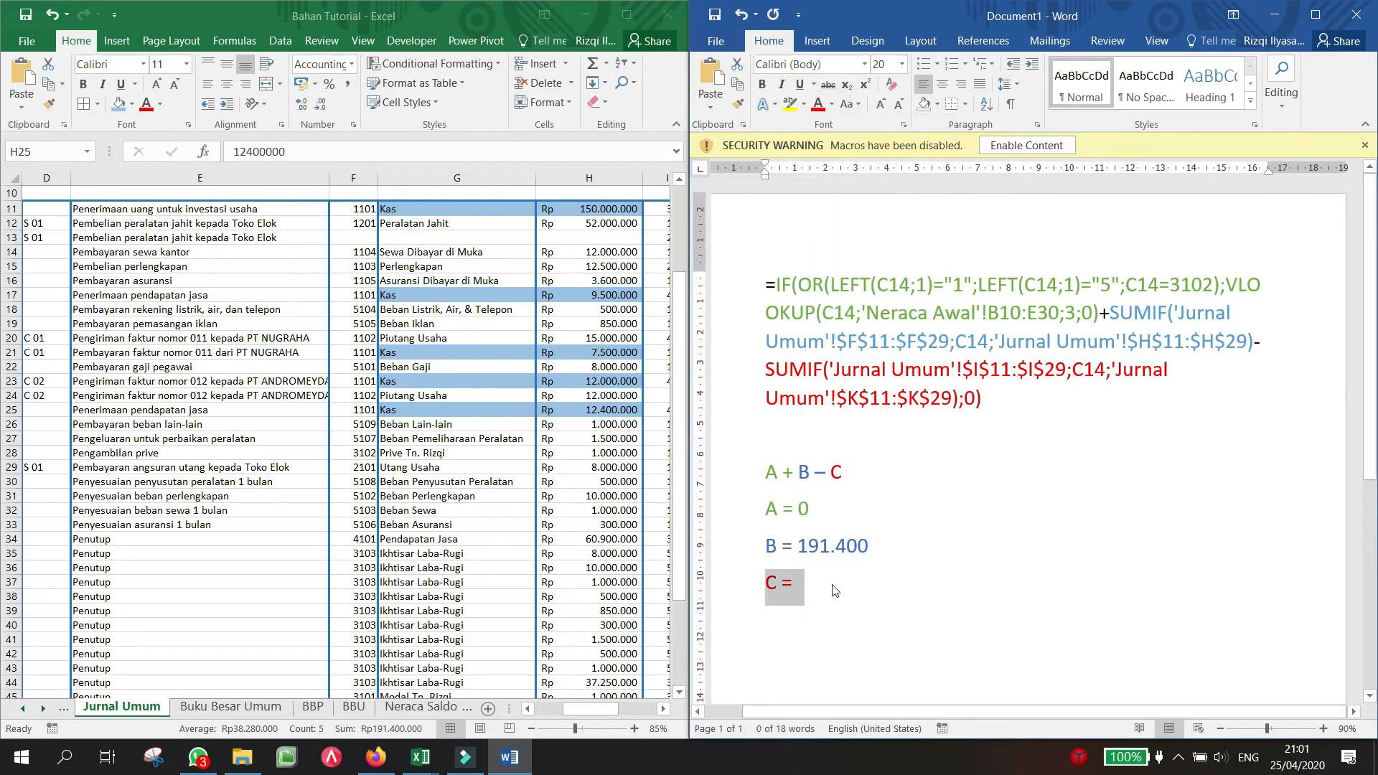
click(826, 574)
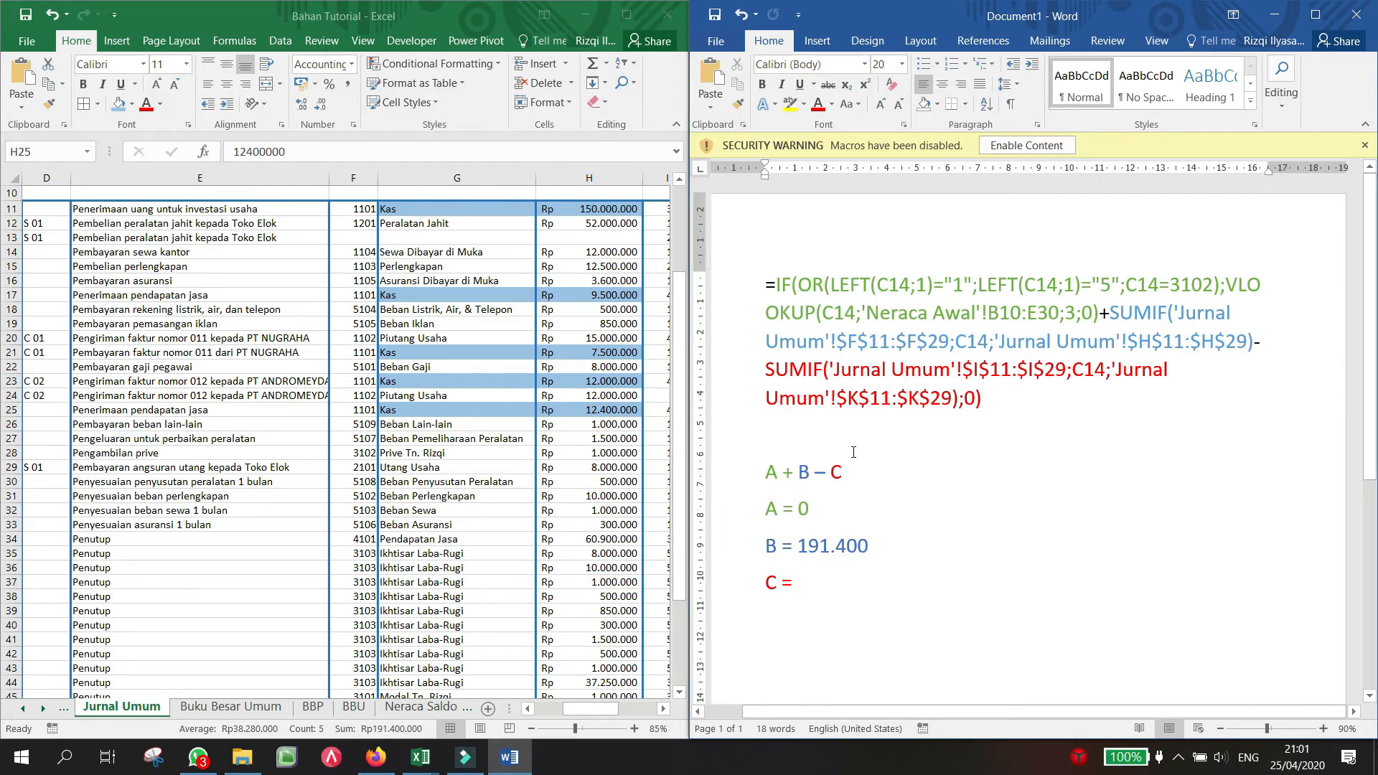
Step: Highlight the red SUMIF part of the Word formula and examine the credit Kode column I and Jumlah column K in Jurnal Umum
drag(778, 374, 985, 397)
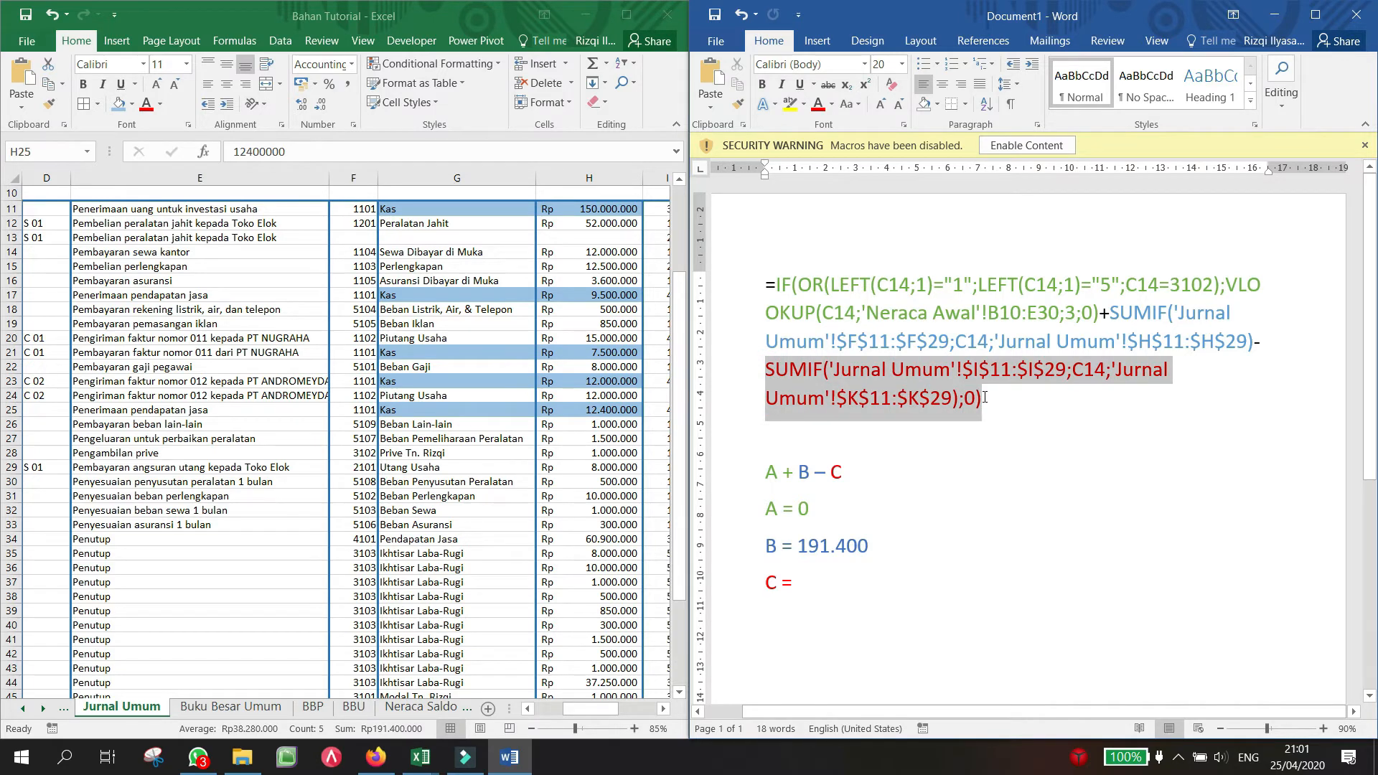
click(661, 713)
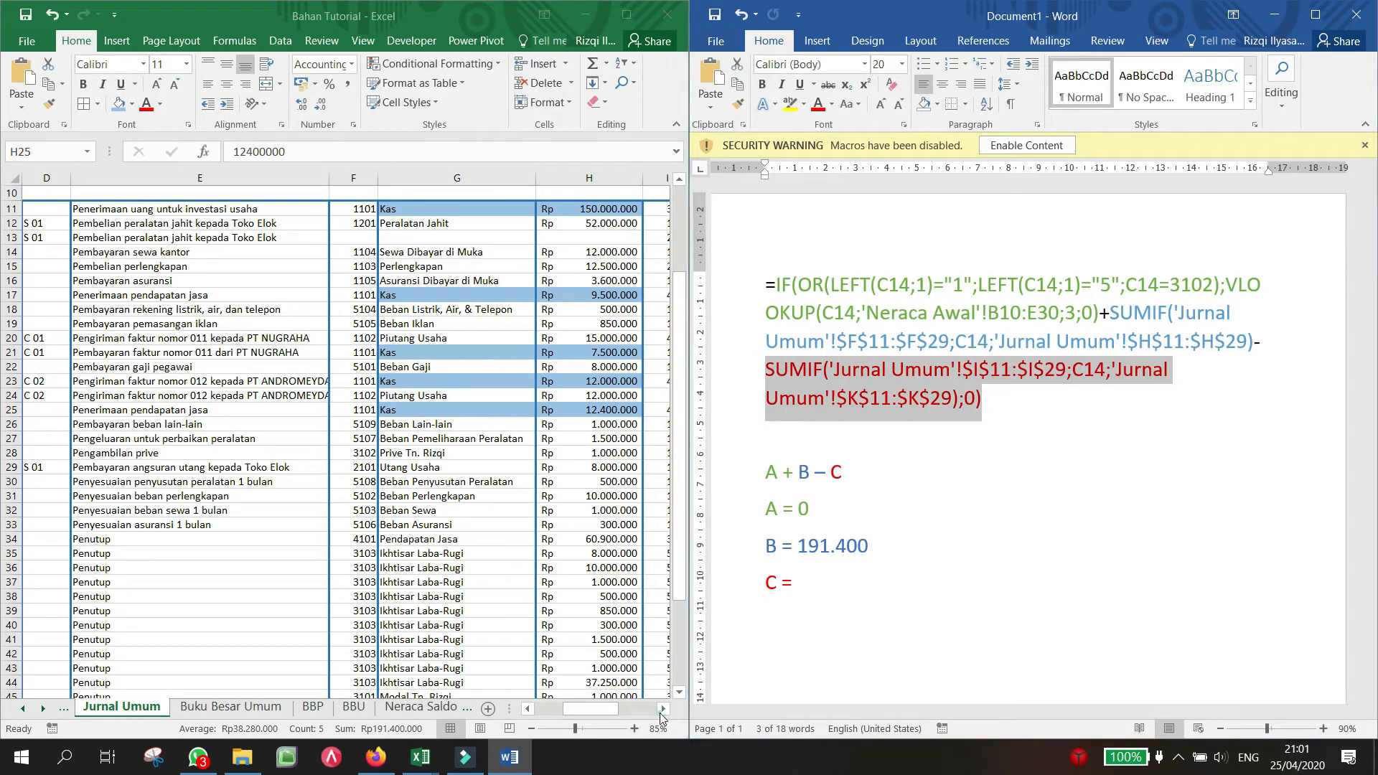
click(660, 713)
click(660, 713)
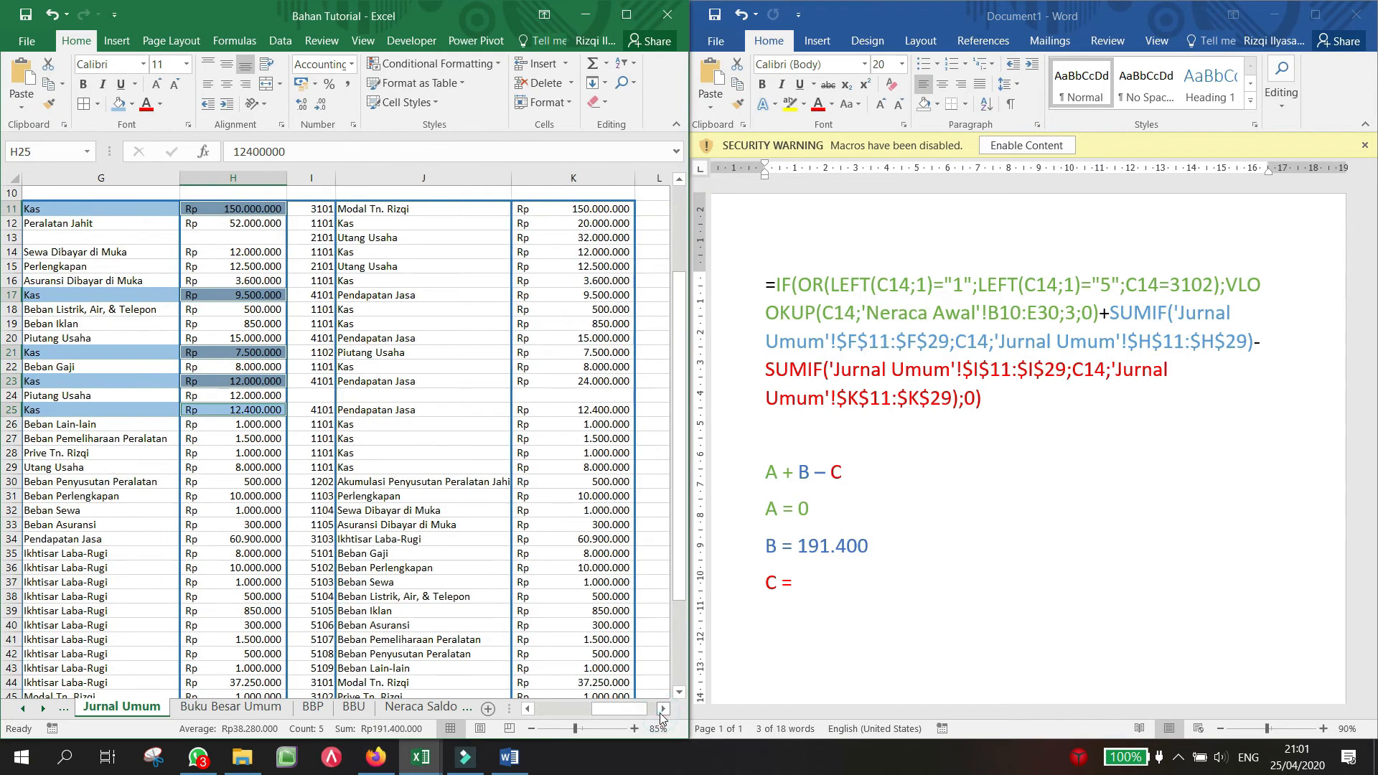
click(660, 713)
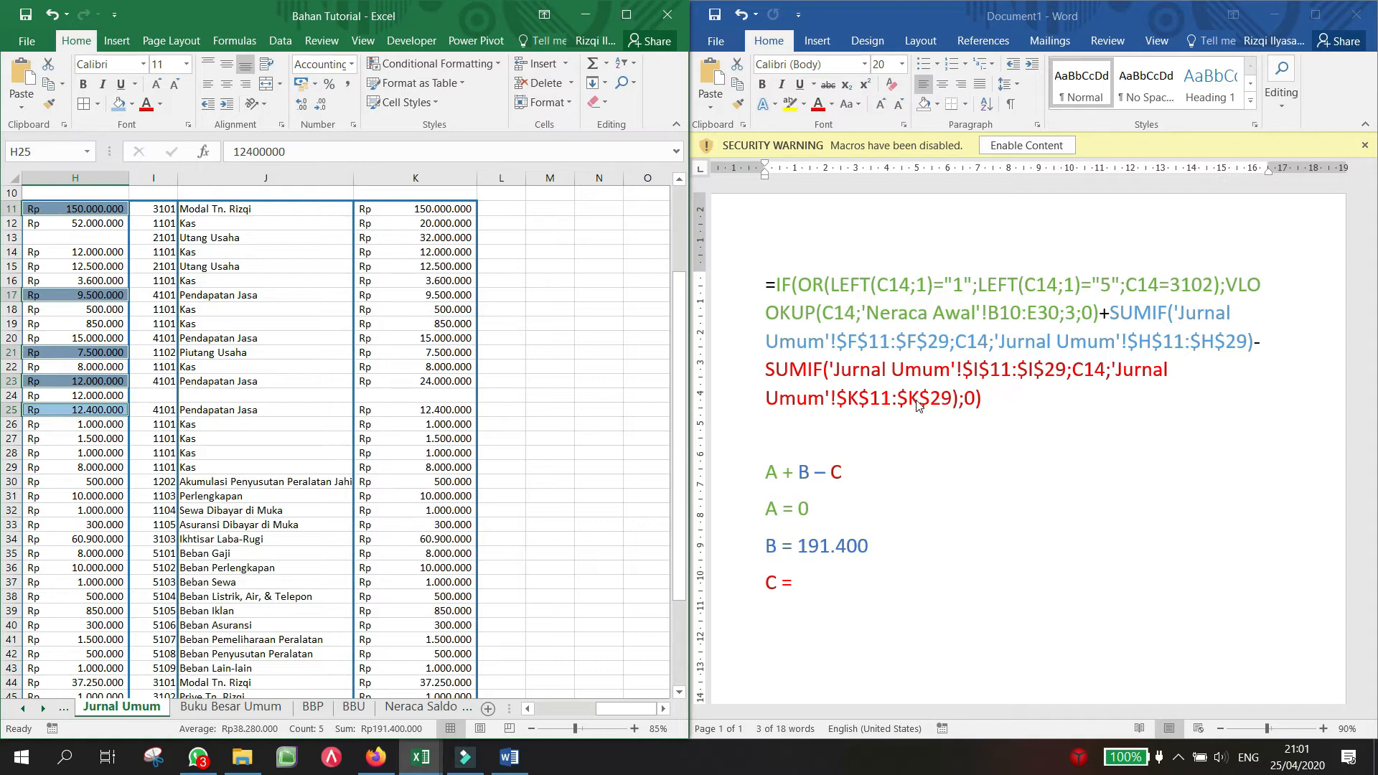
scroll(203, 296, up, 2)
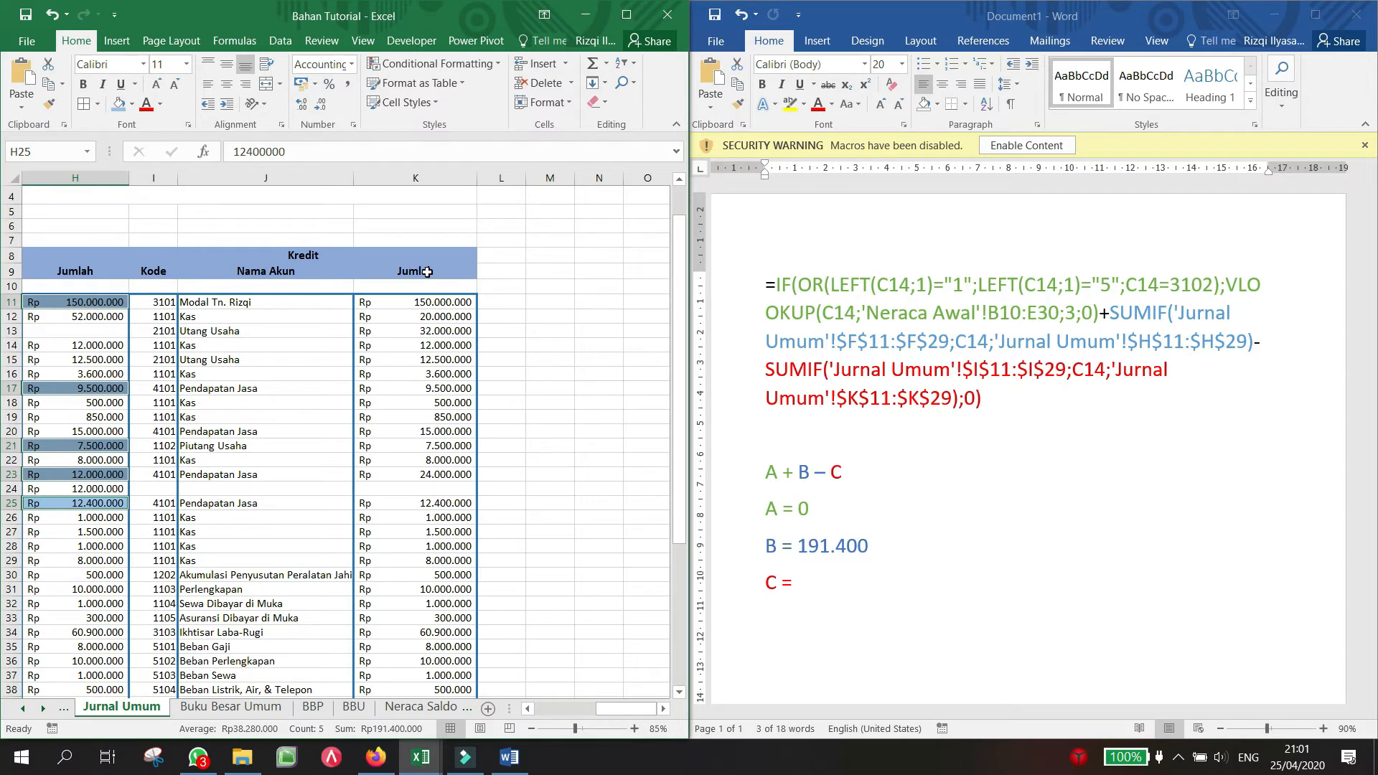
drag(175, 181, 174, 181)
click(169, 178)
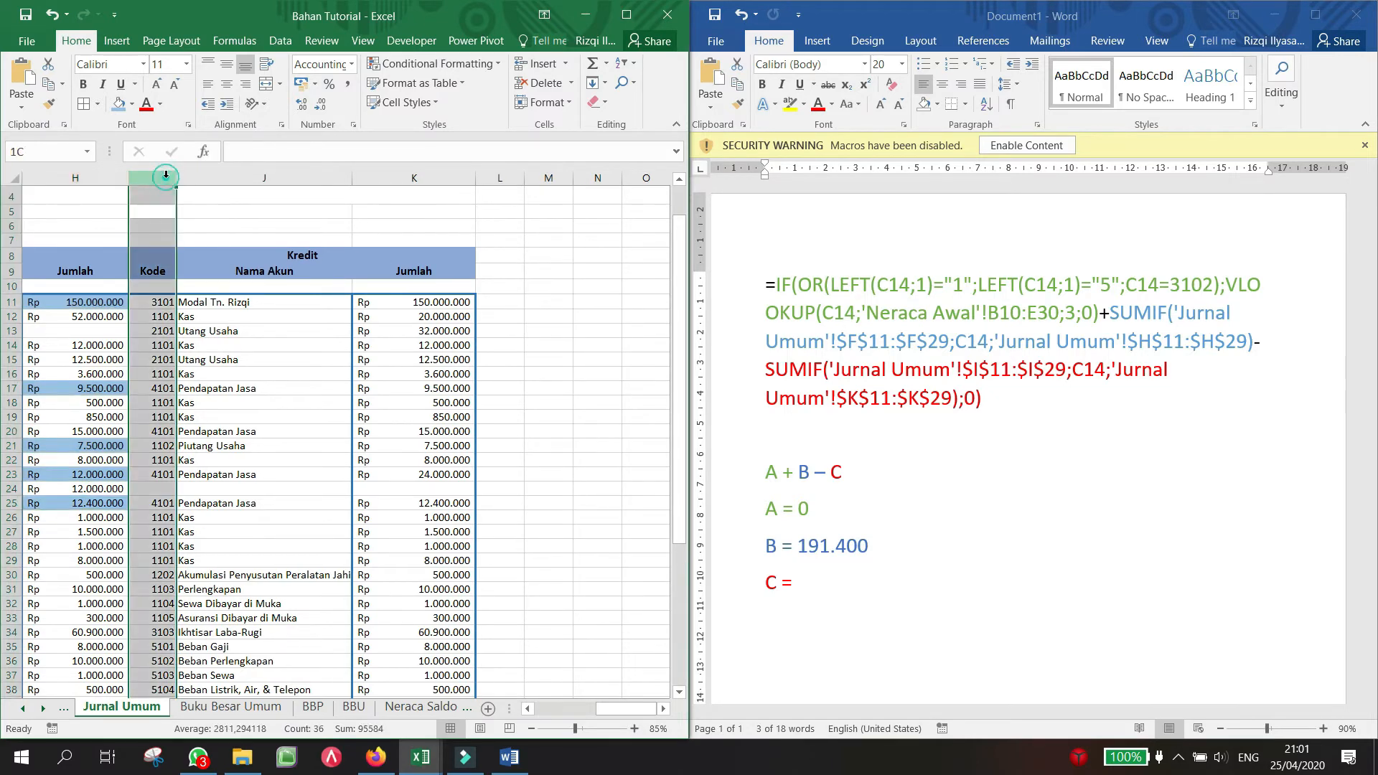
click(459, 174)
Step: Highlight the criterion C14 in the red SUMIF part of the Word formula
click(1005, 389)
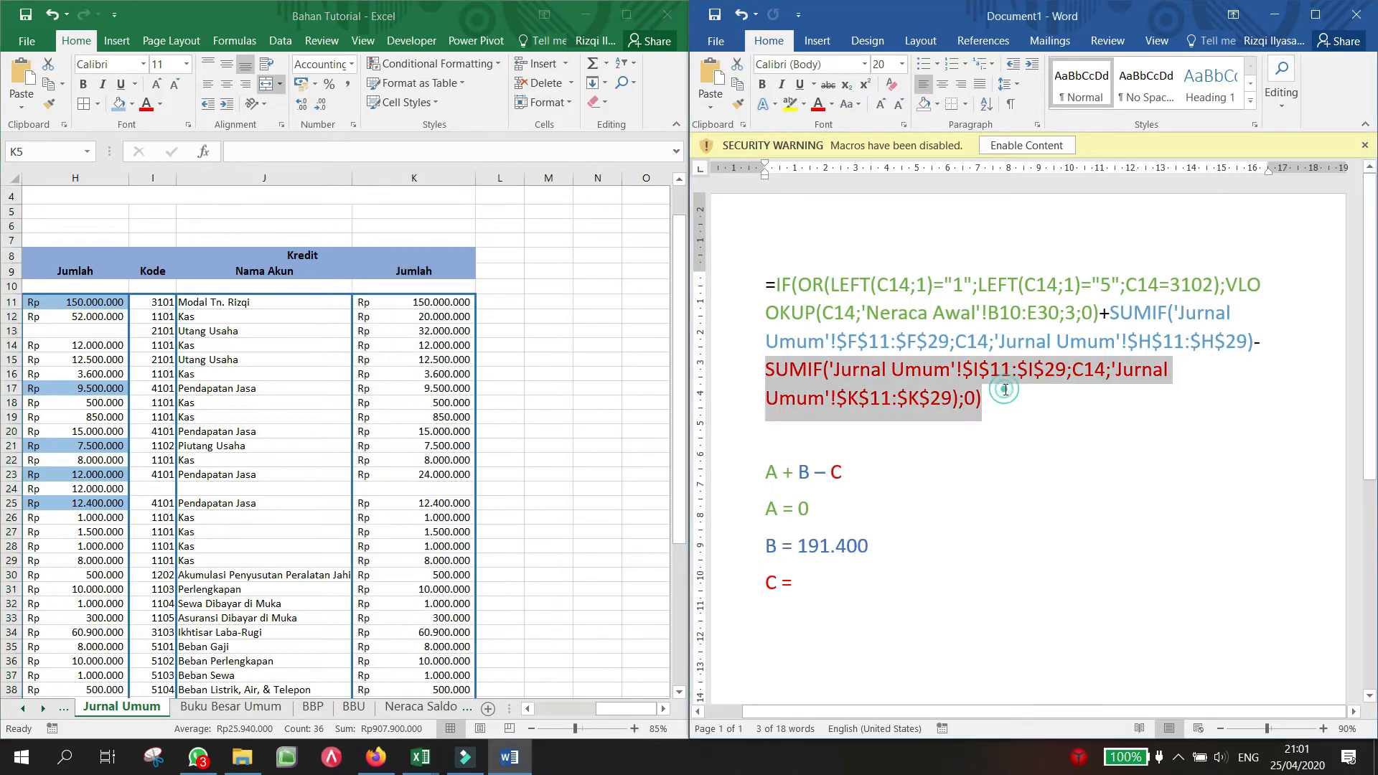
click(1067, 388)
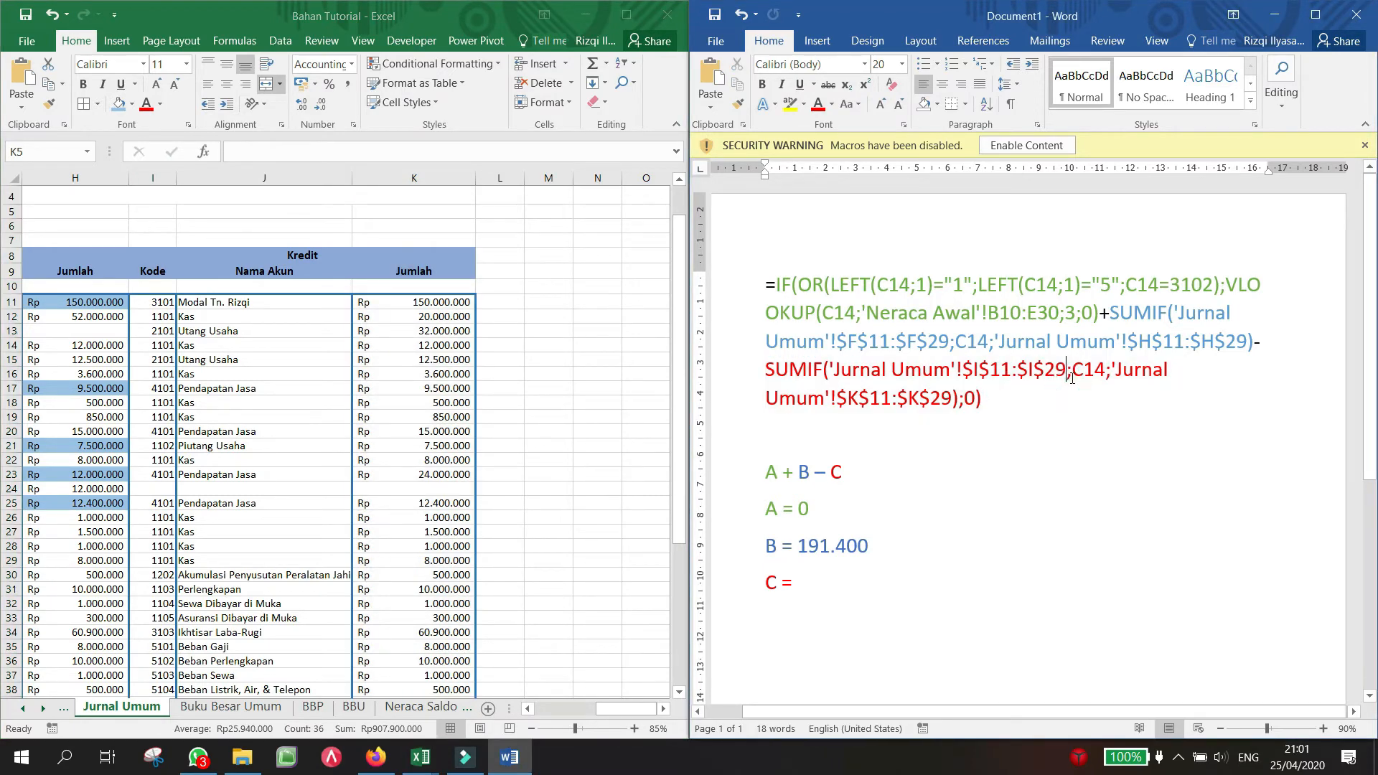
drag(1071, 371, 1105, 377)
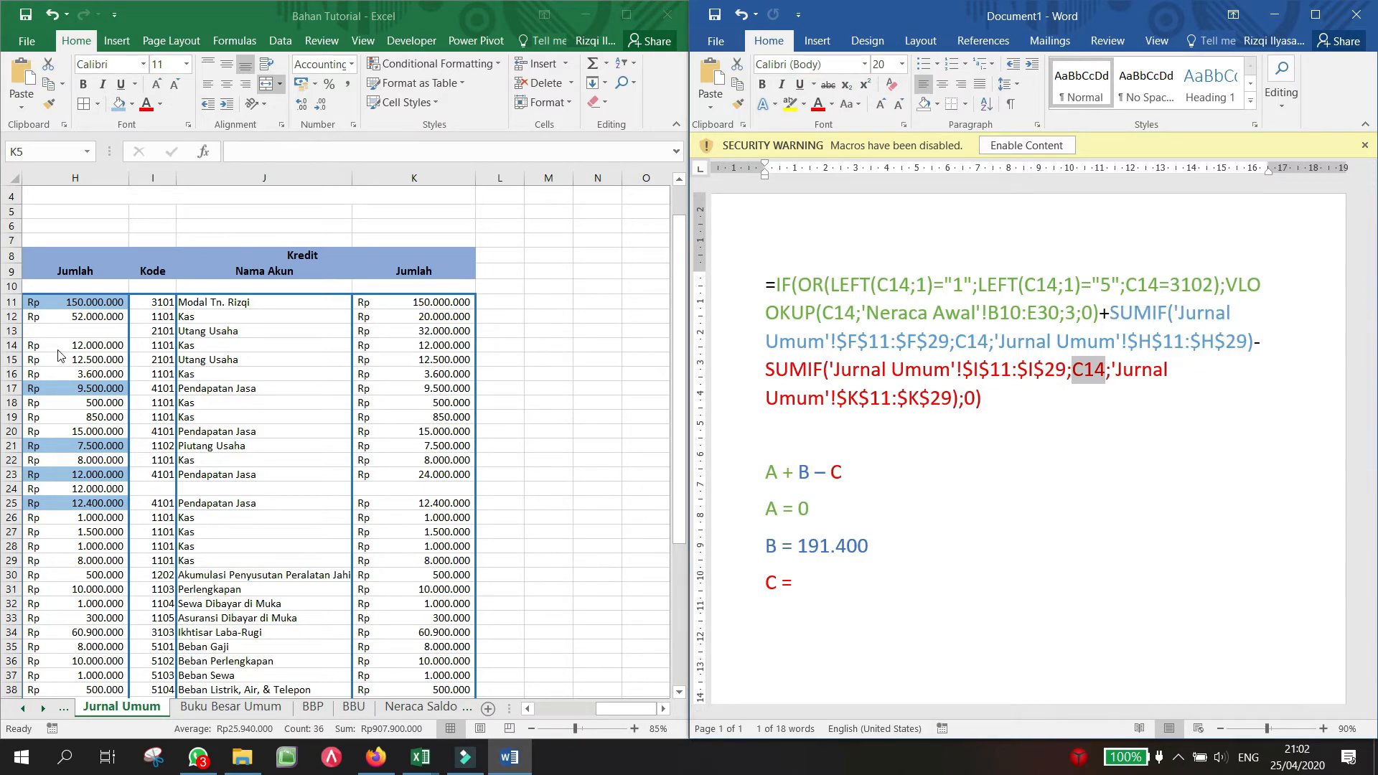
click(229, 328)
click(209, 315)
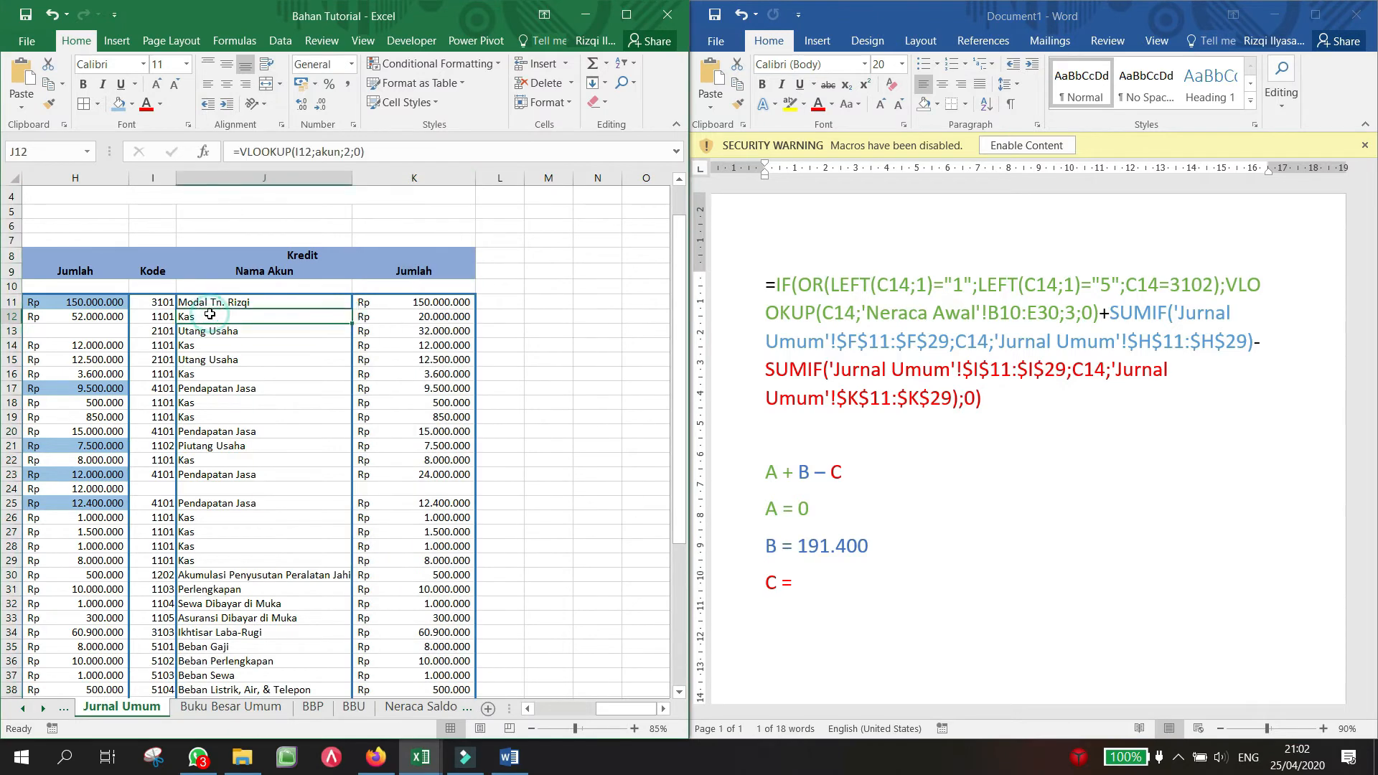
ctrl+click(200, 357)
click(215, 333)
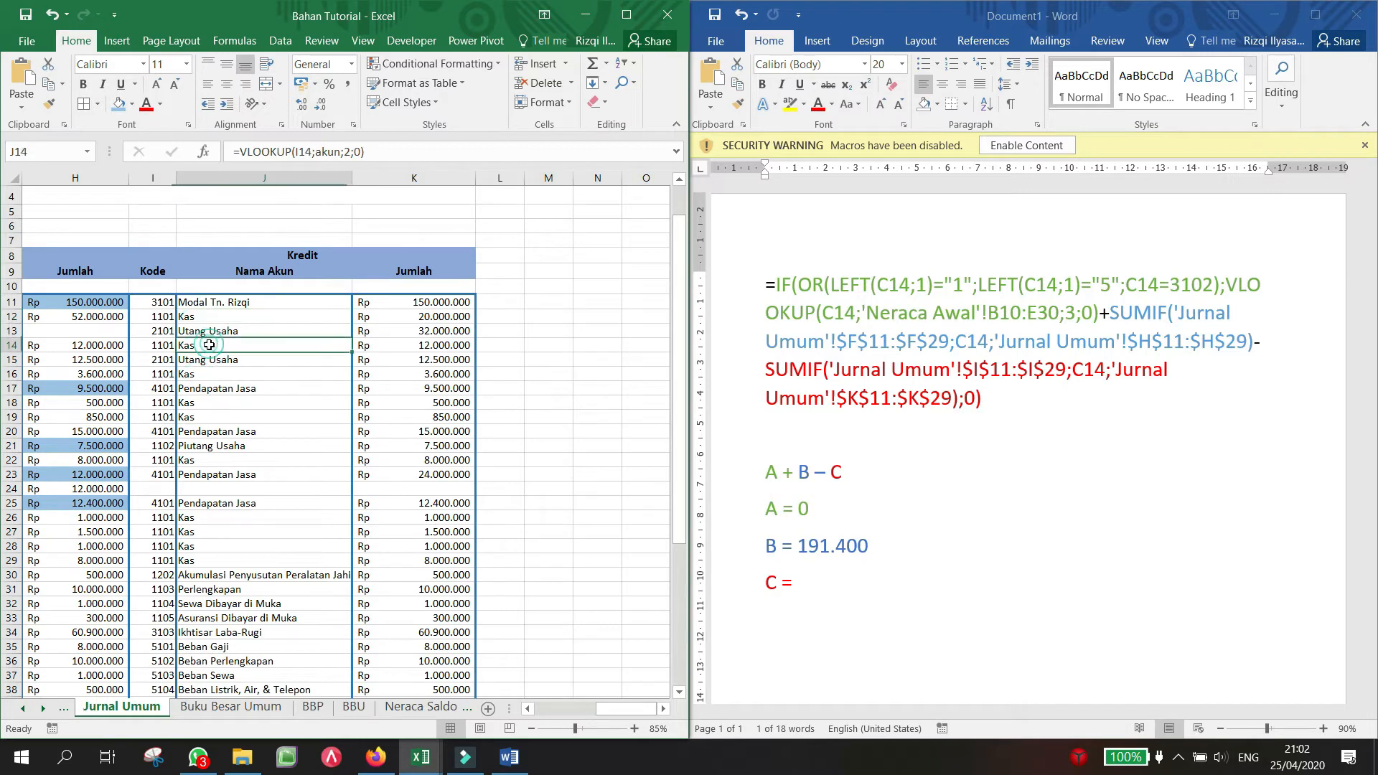
Step: Fill the credit-side Kas cells J12, J14, J16, J18, J19, J22 and J26 to J29 with the same blue as the debit ones
click(210, 318)
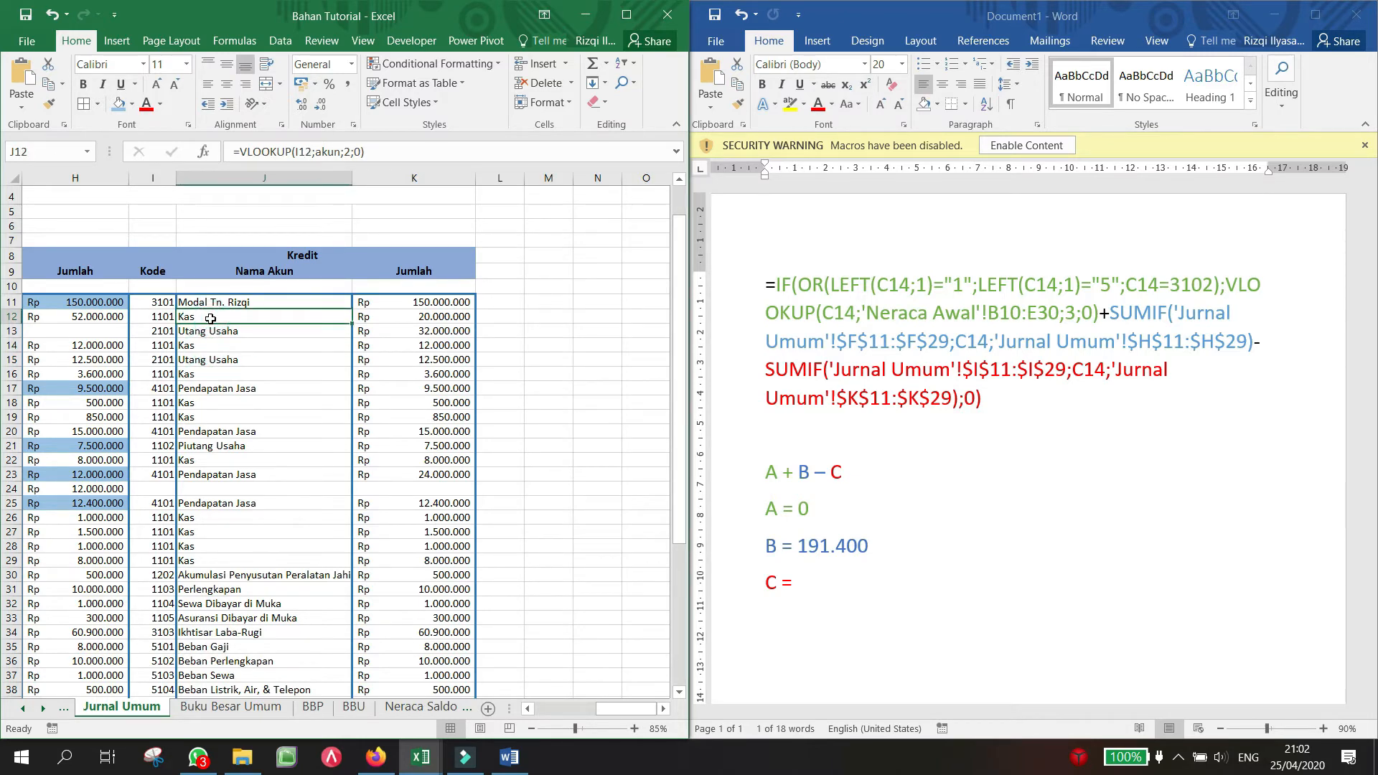
ctrl+click(198, 346)
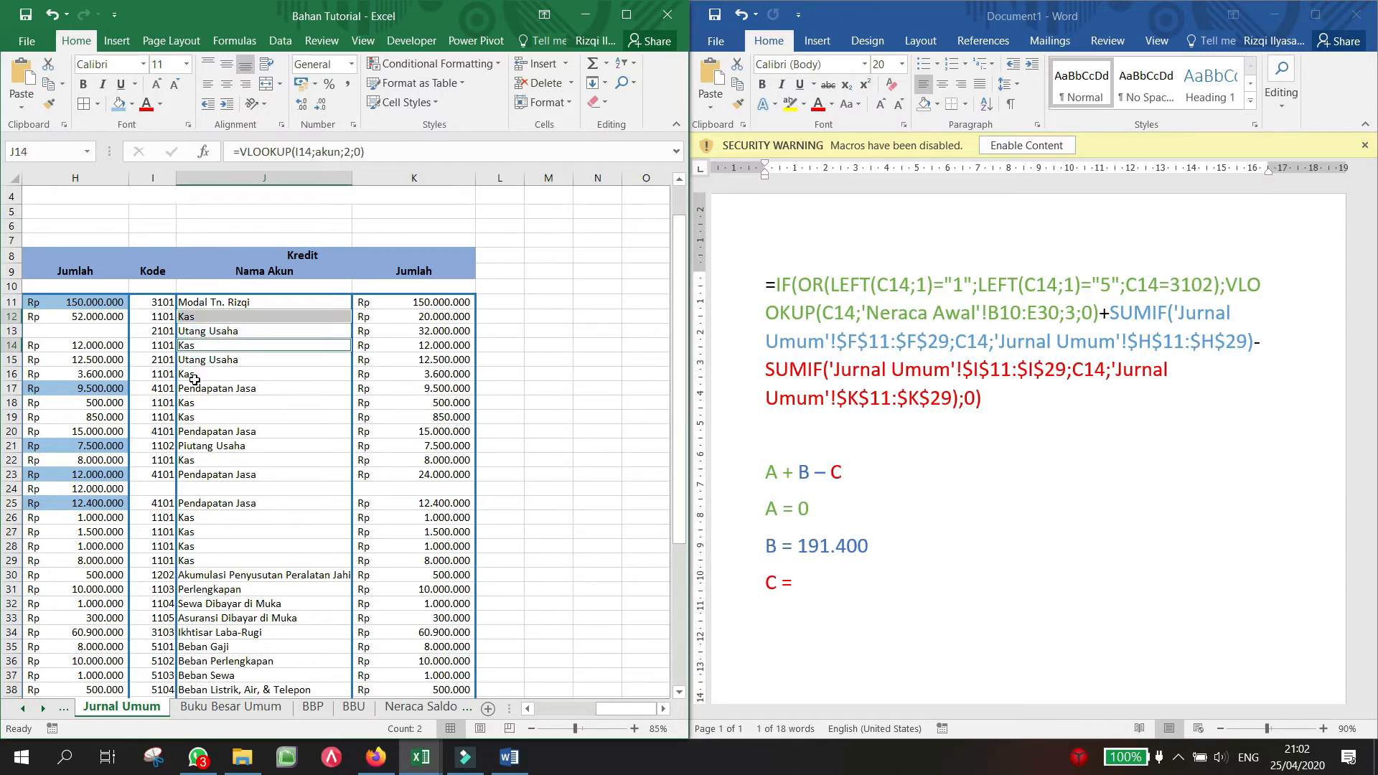
ctrl+click(194, 375)
ctrl+click(191, 403)
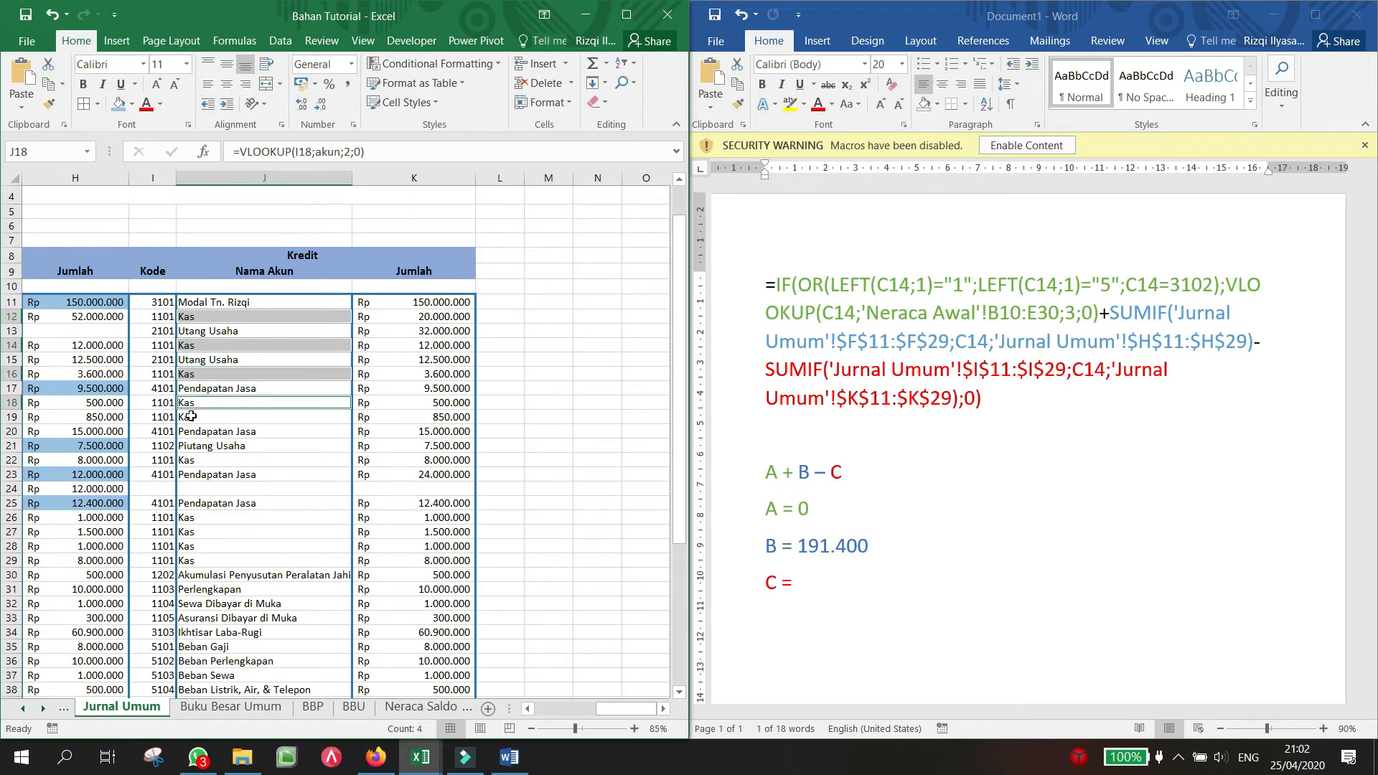
ctrl+click(192, 416)
ctrl+click(187, 460)
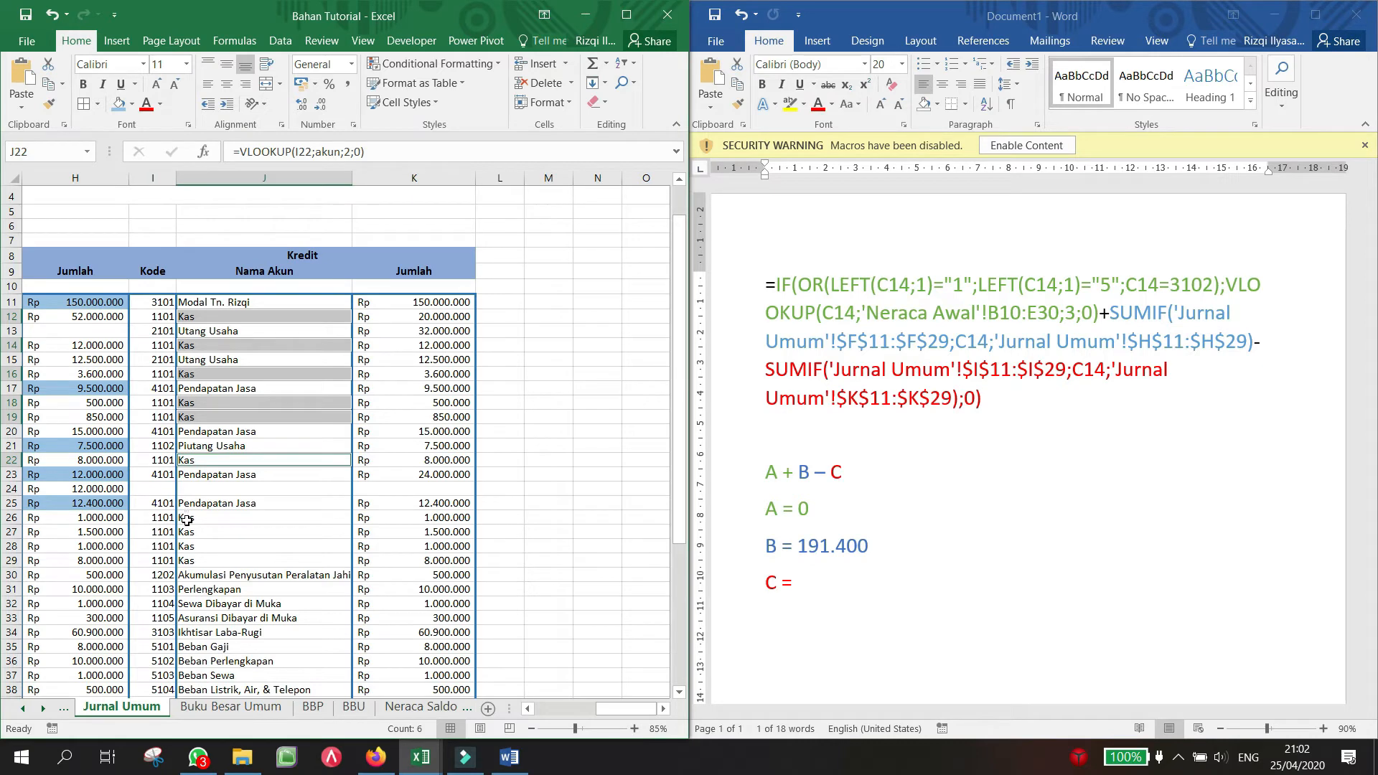
ctrl+click(186, 517)
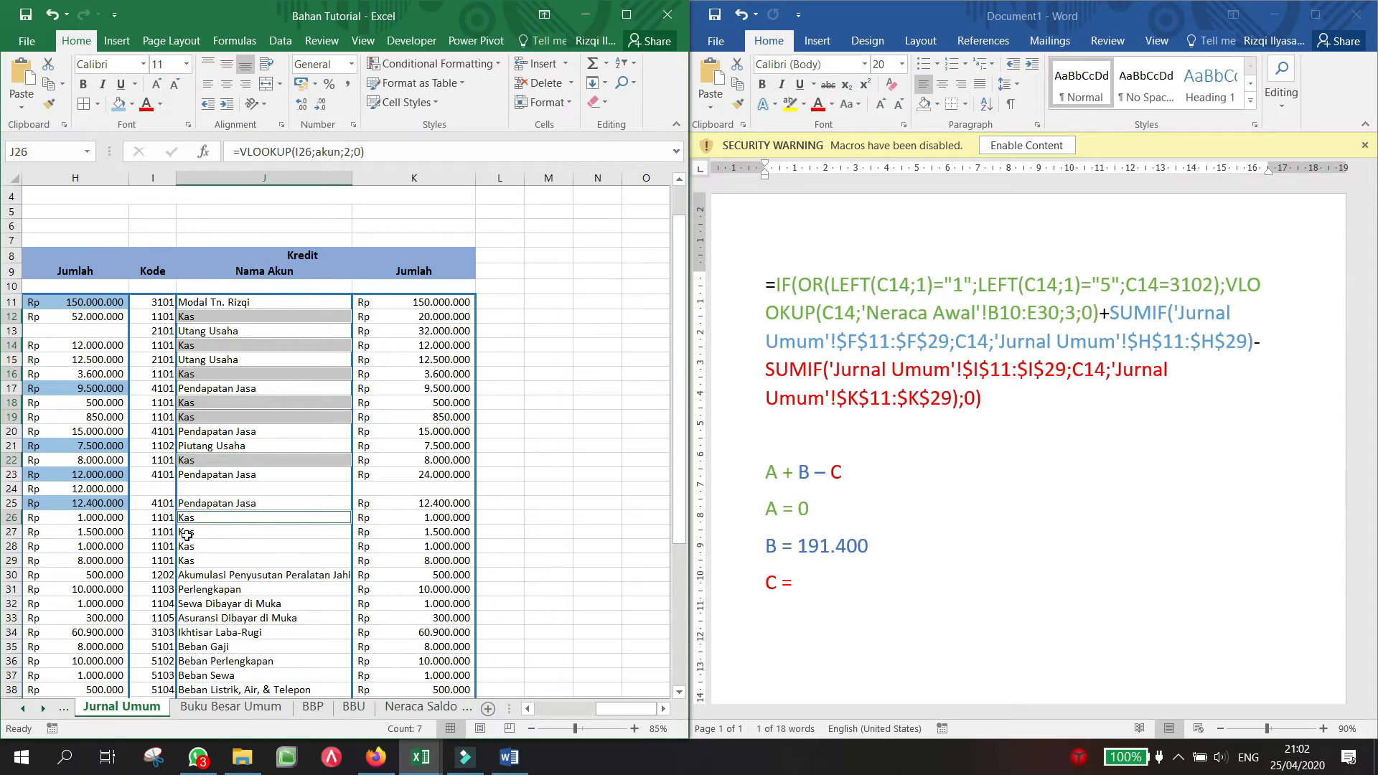
ctrl+click(186, 535)
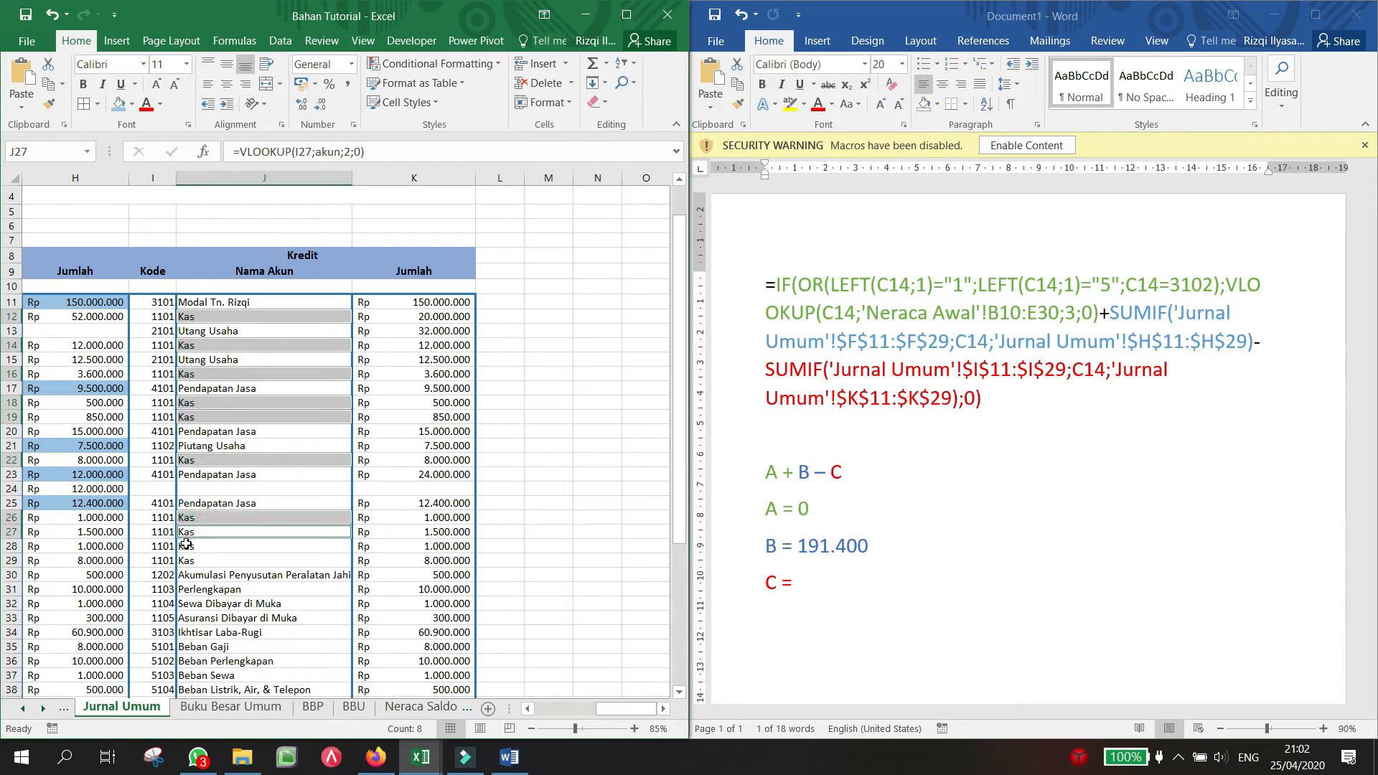
ctrl+click(185, 545)
ctrl+click(185, 560)
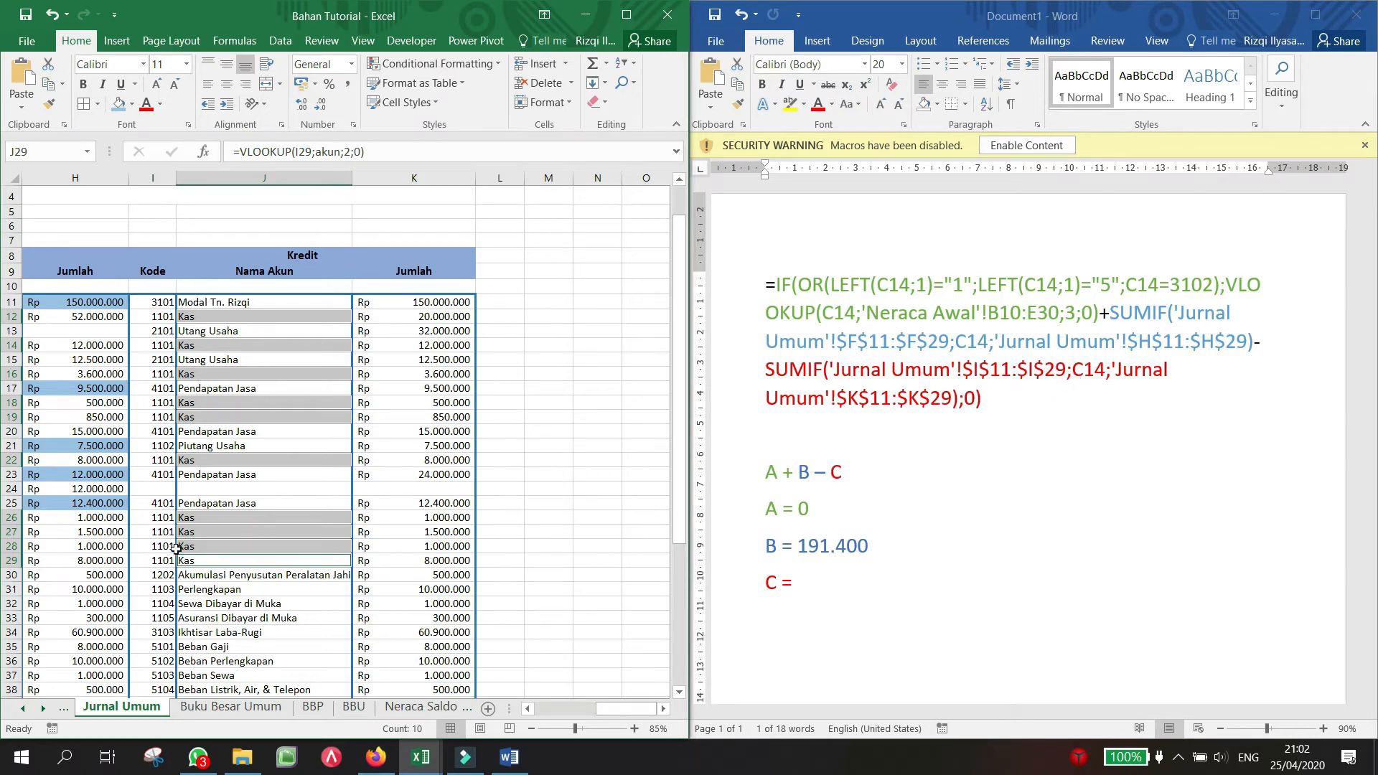
click(118, 104)
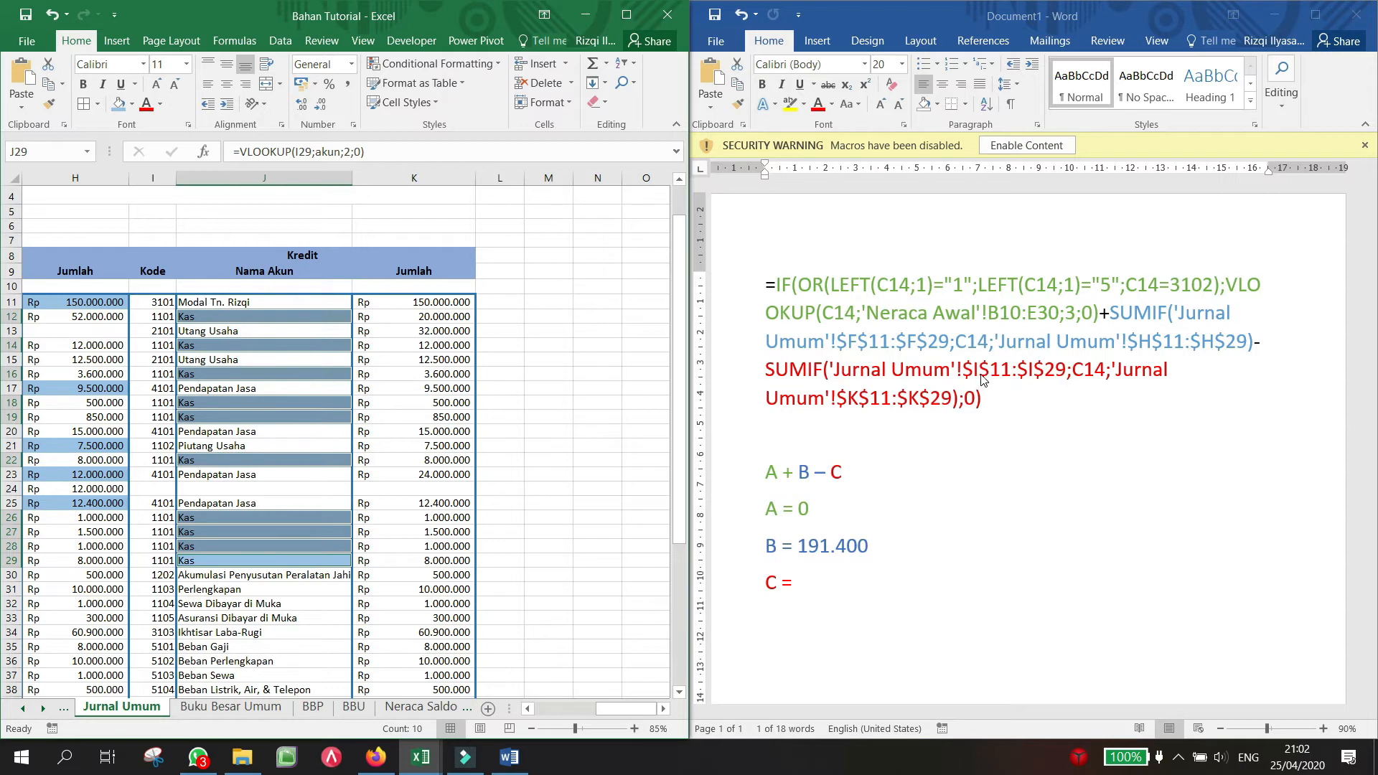
Step: Highlight SUM and the range K$11:$K$29 in the red SUMIF part of the Word formula, relating them to the credit amount in K12
click(820, 373)
drag(808, 370, 764, 377)
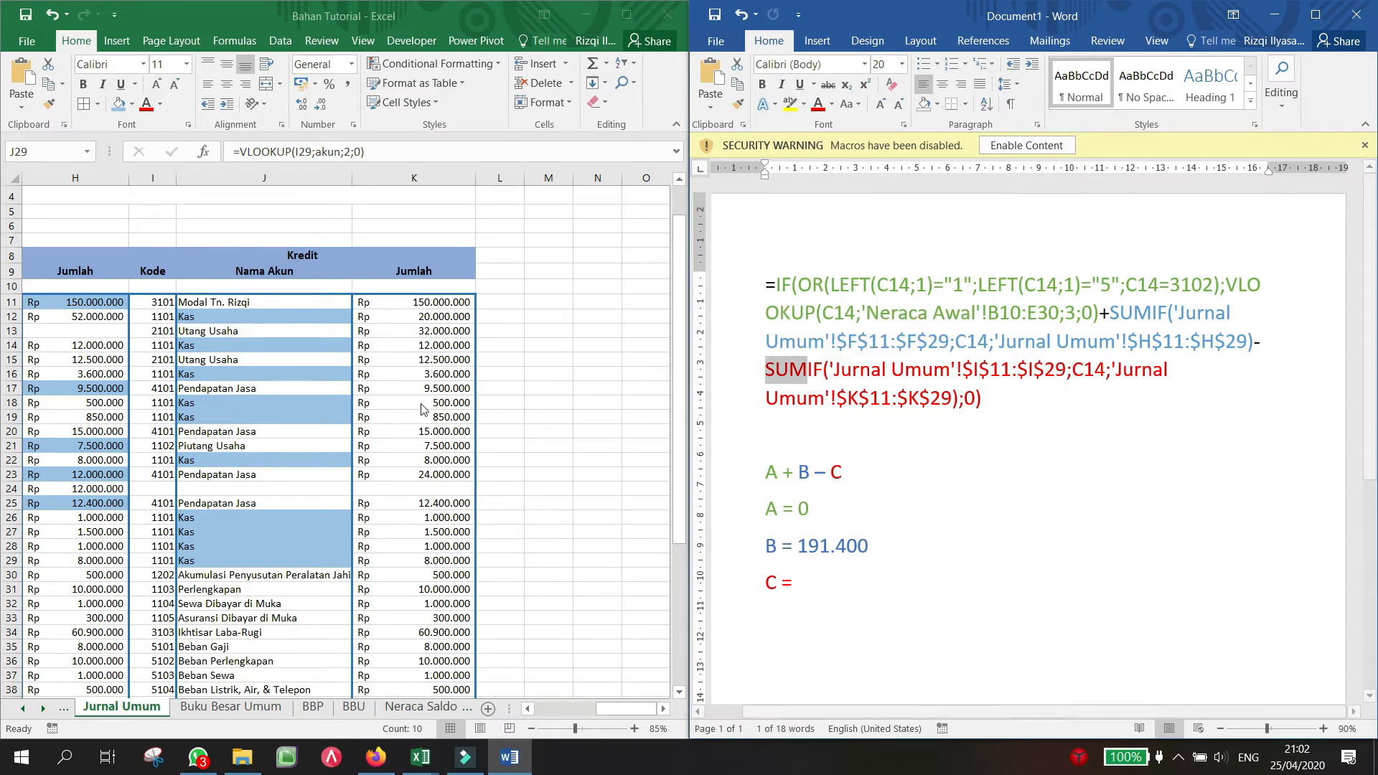
click(376, 318)
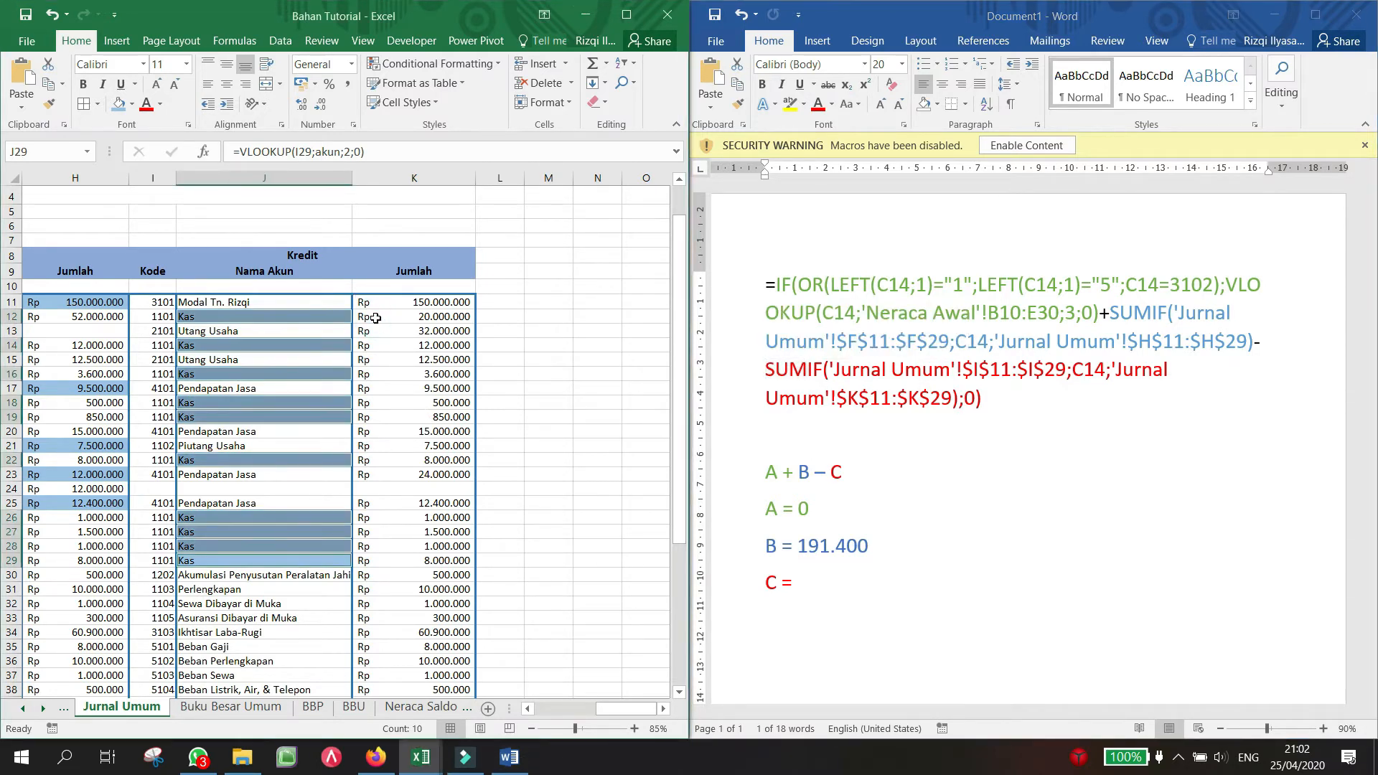
click(375, 318)
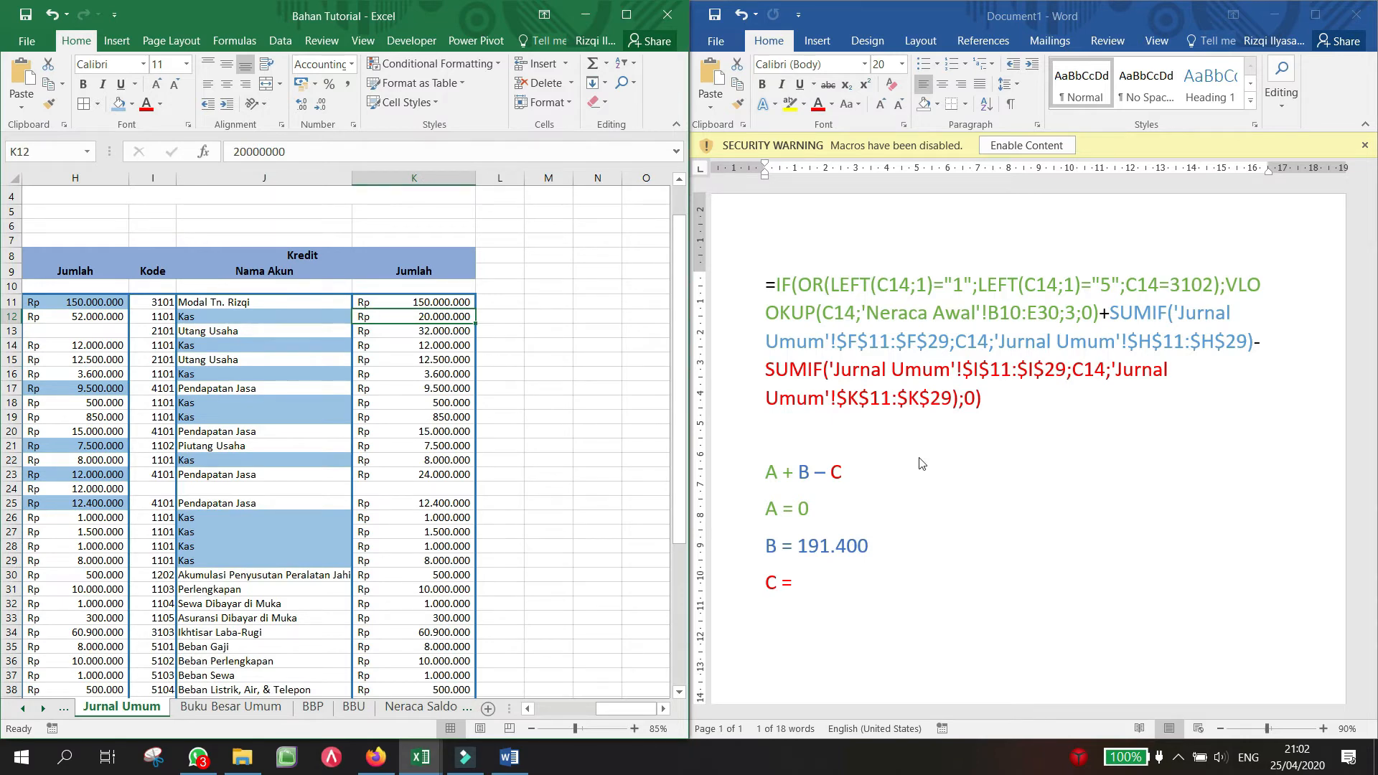
click(861, 407)
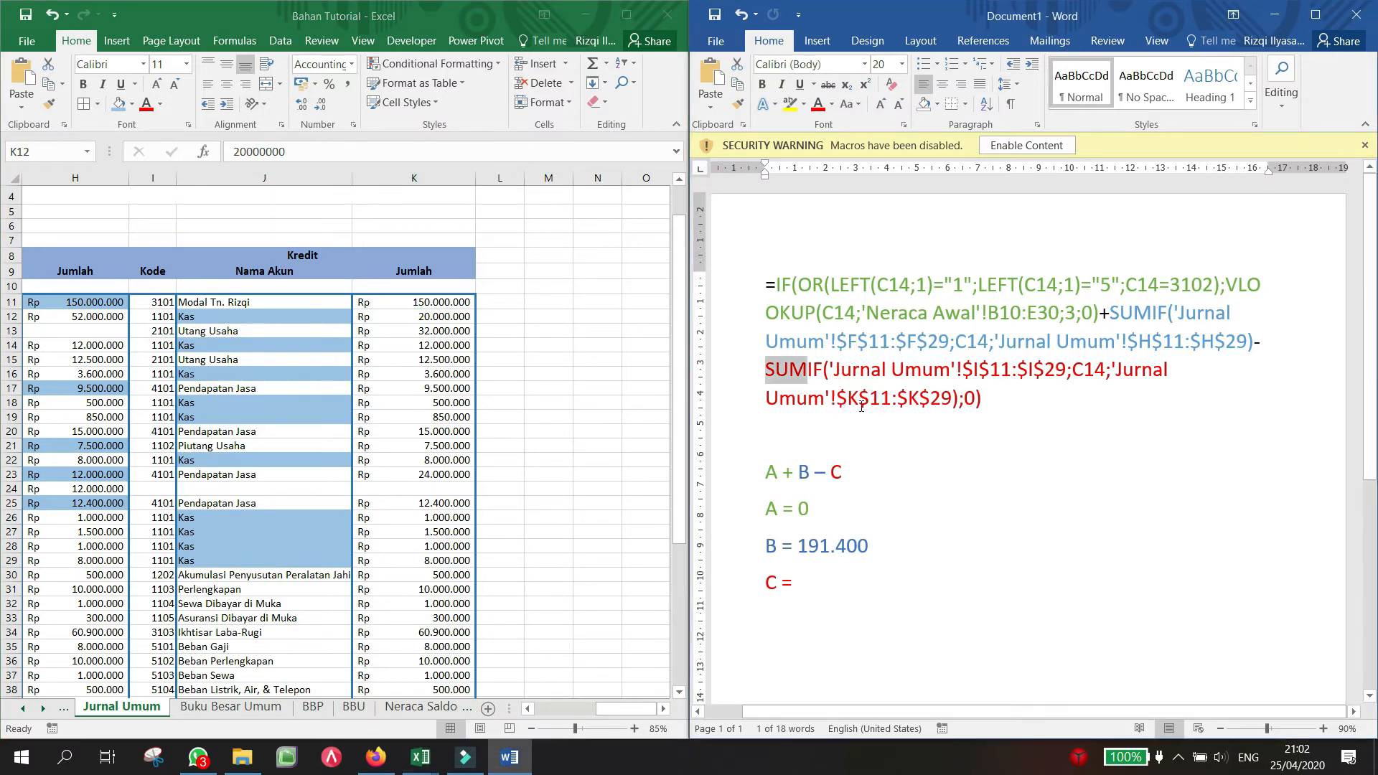
drag(847, 402, 951, 402)
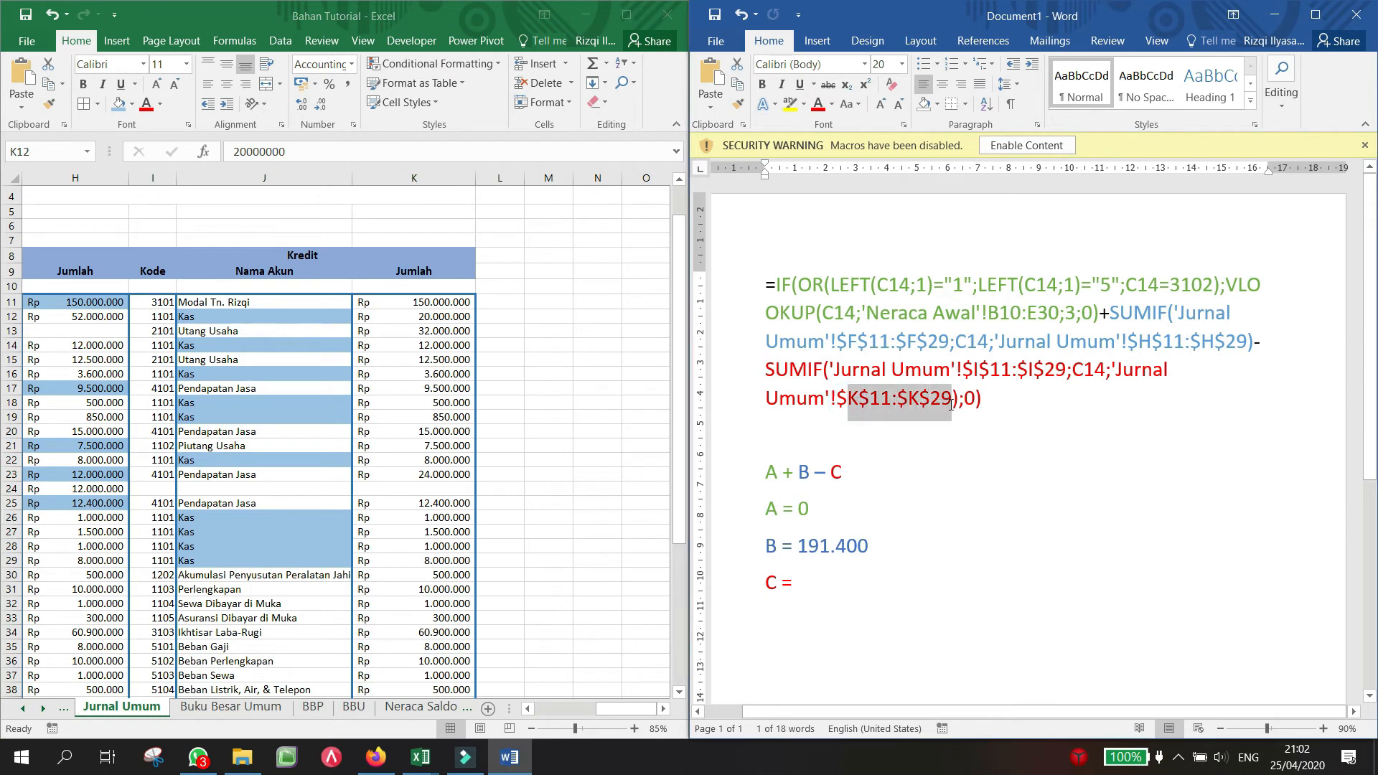
Step: Select the Kas credit amounts K12, K14, K16, K18, K19, K22 and K26 to K29 together and read their sum
click(437, 316)
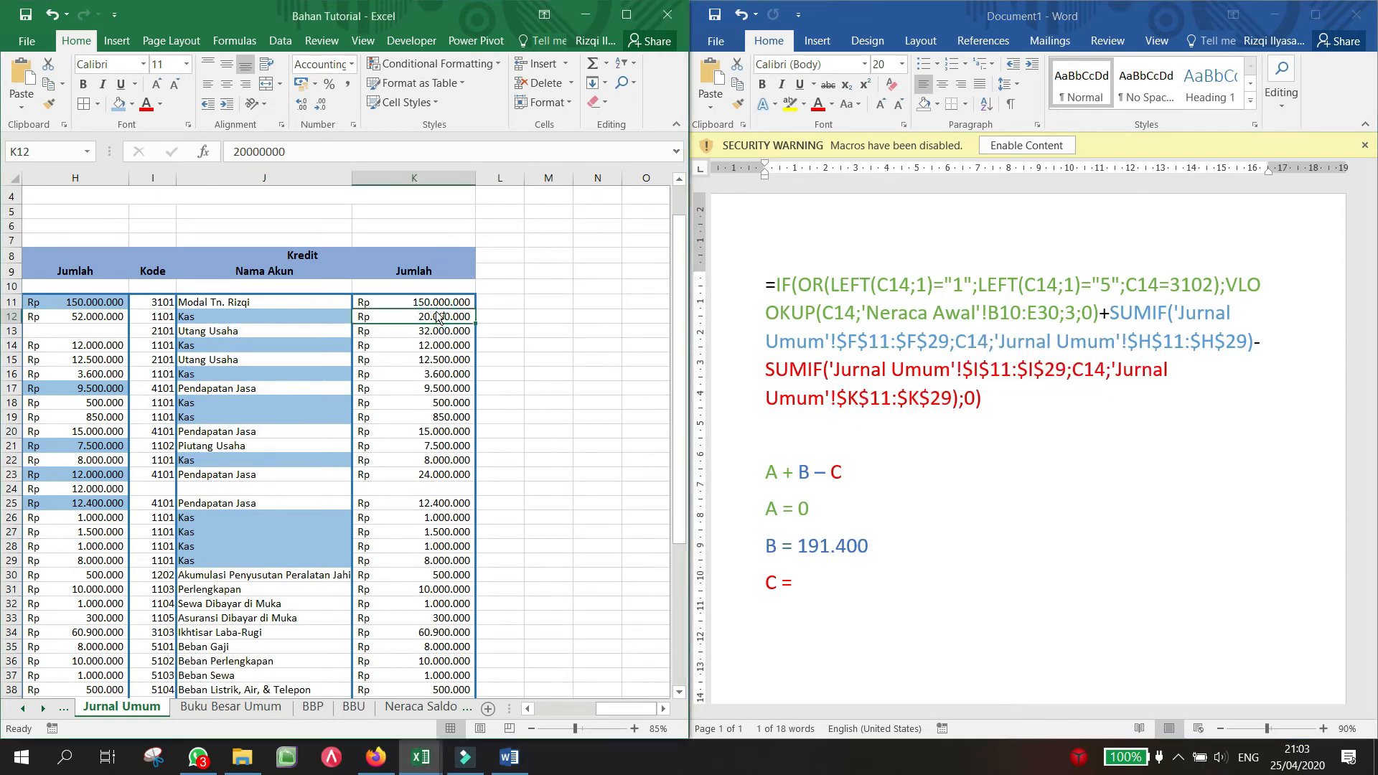
ctrl+click(421, 343)
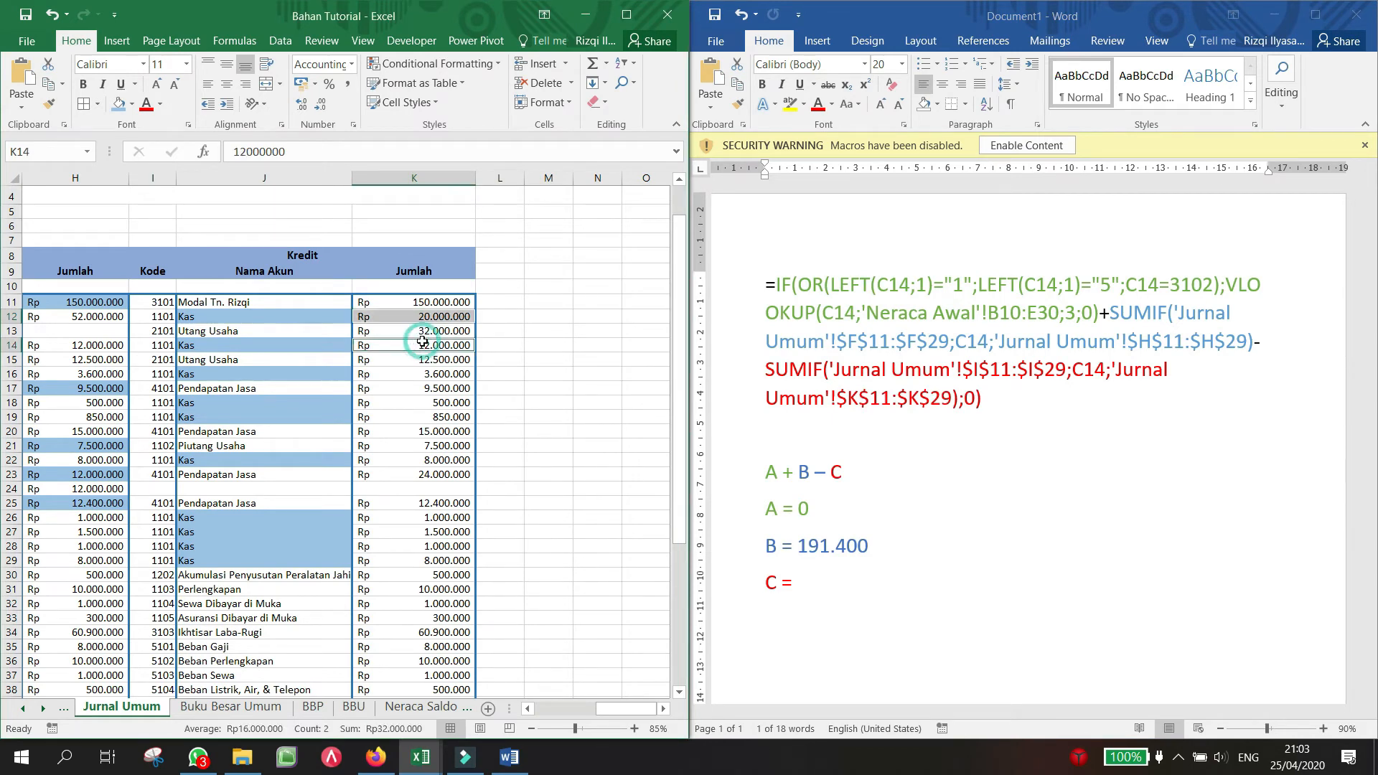
ctrl+click(415, 373)
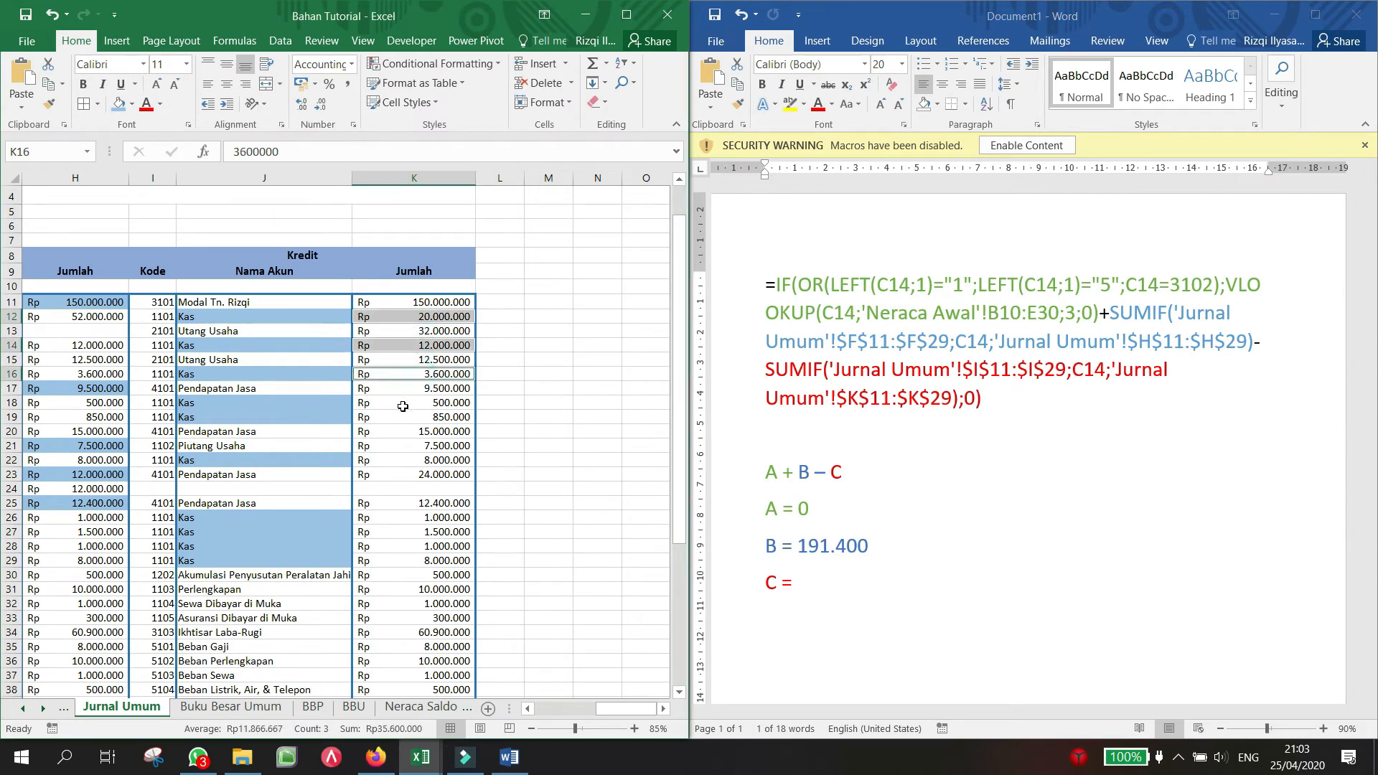
ctrl+click(402, 402)
ctrl+click(398, 417)
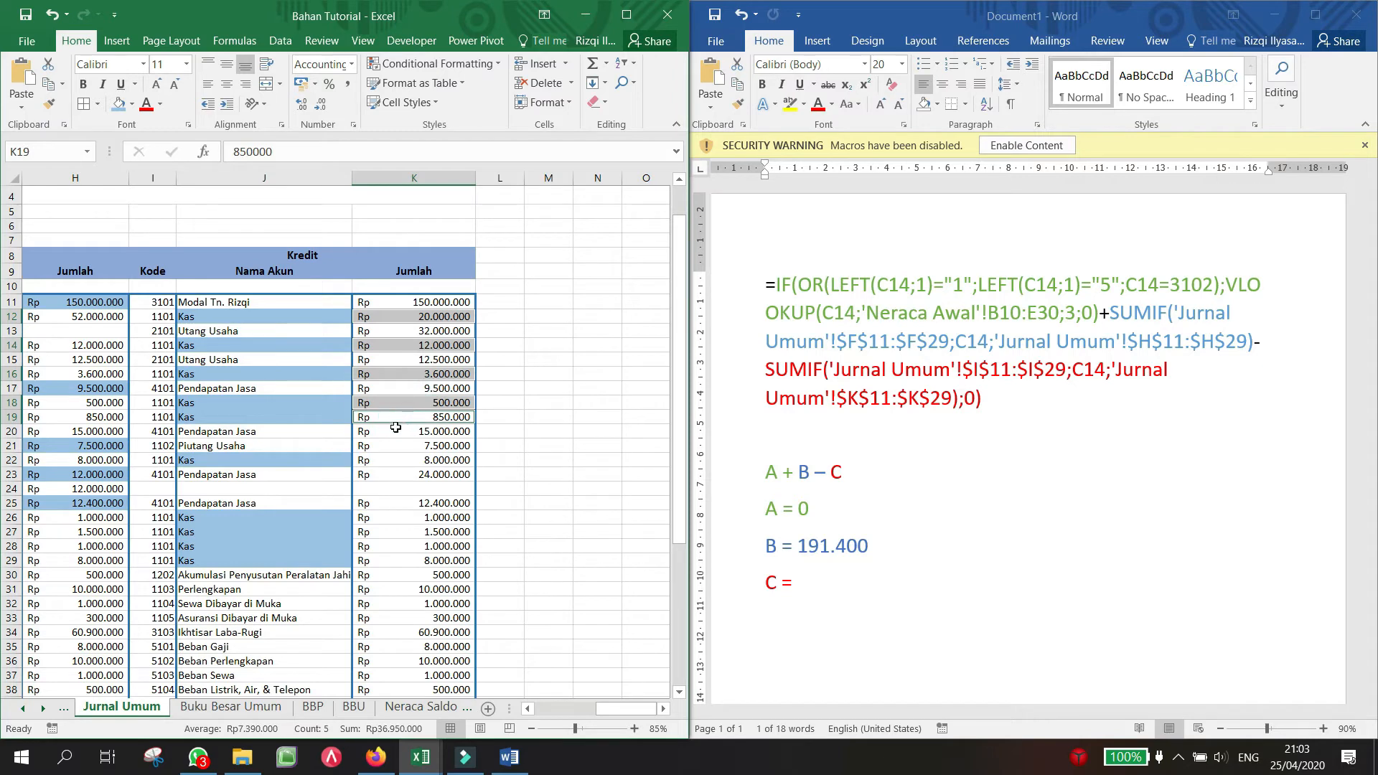
ctrl+click(388, 459)
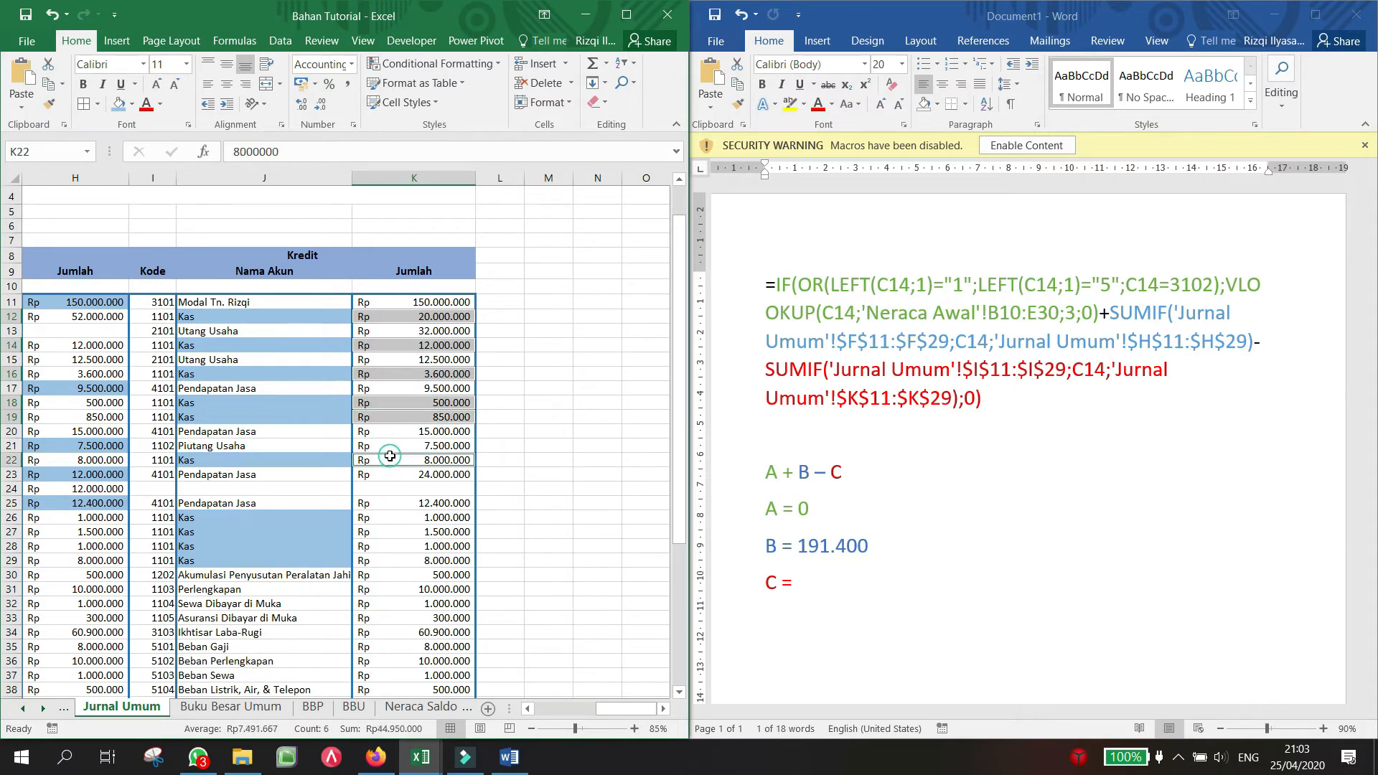
ctrl+click(387, 517)
ctrl+click(382, 535)
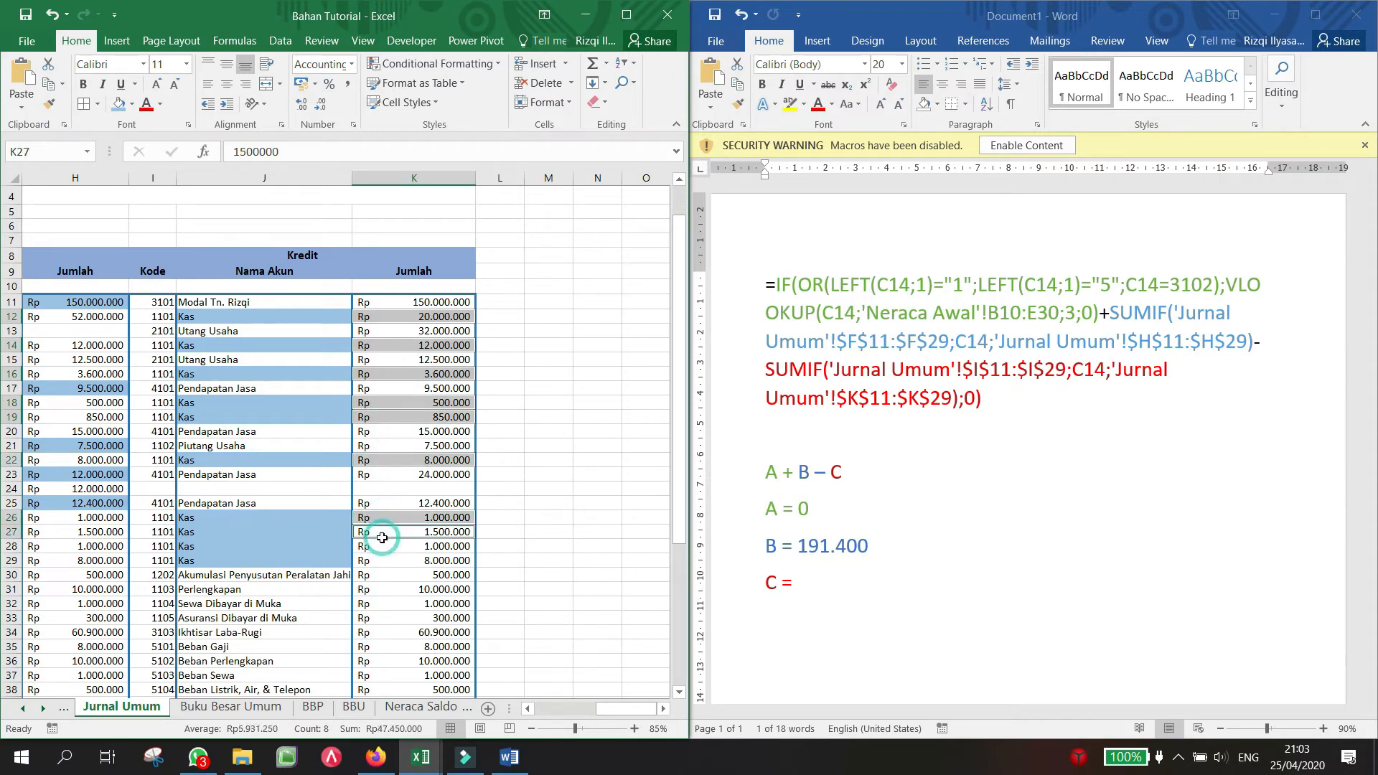
ctrl+click(379, 547)
ctrl+click(375, 562)
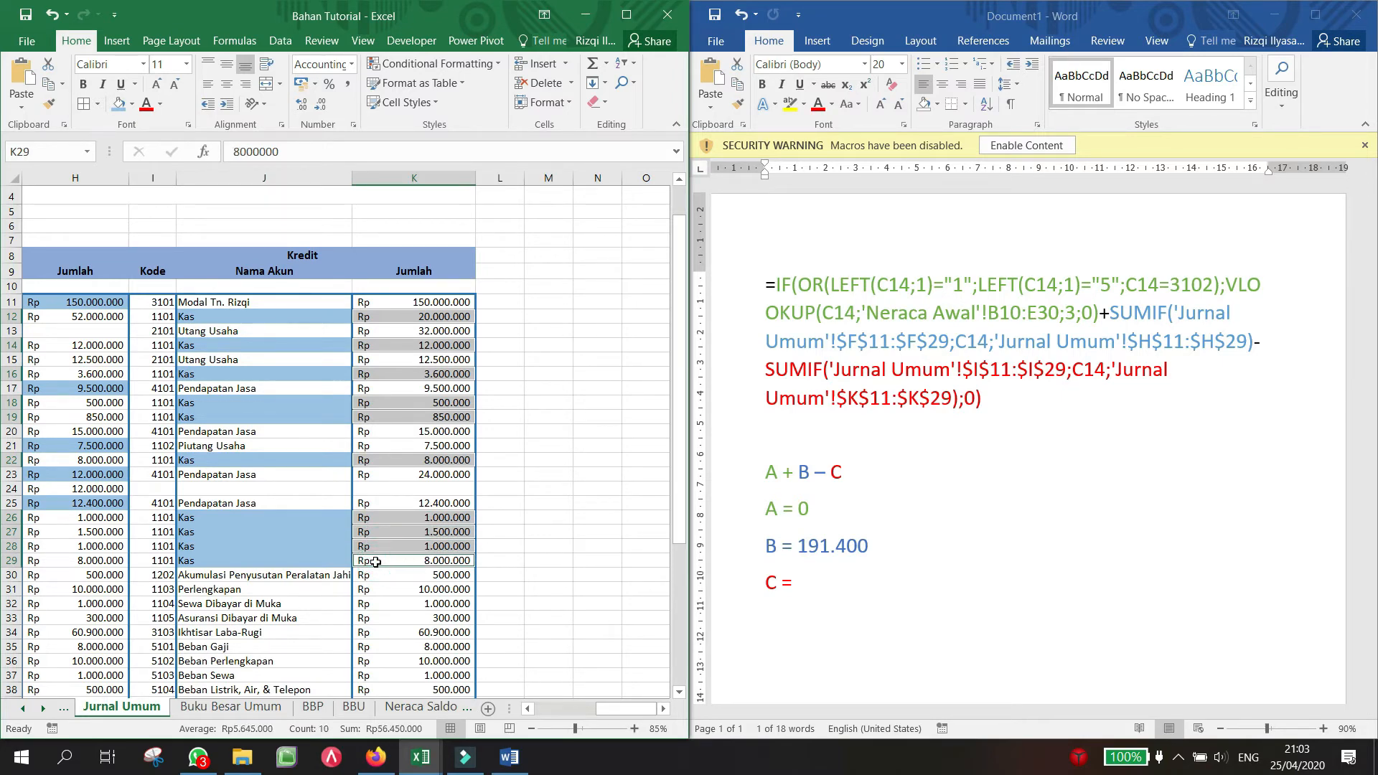
Step: Complete the "C =" line in the Word document with the value 56.450
click(811, 582)
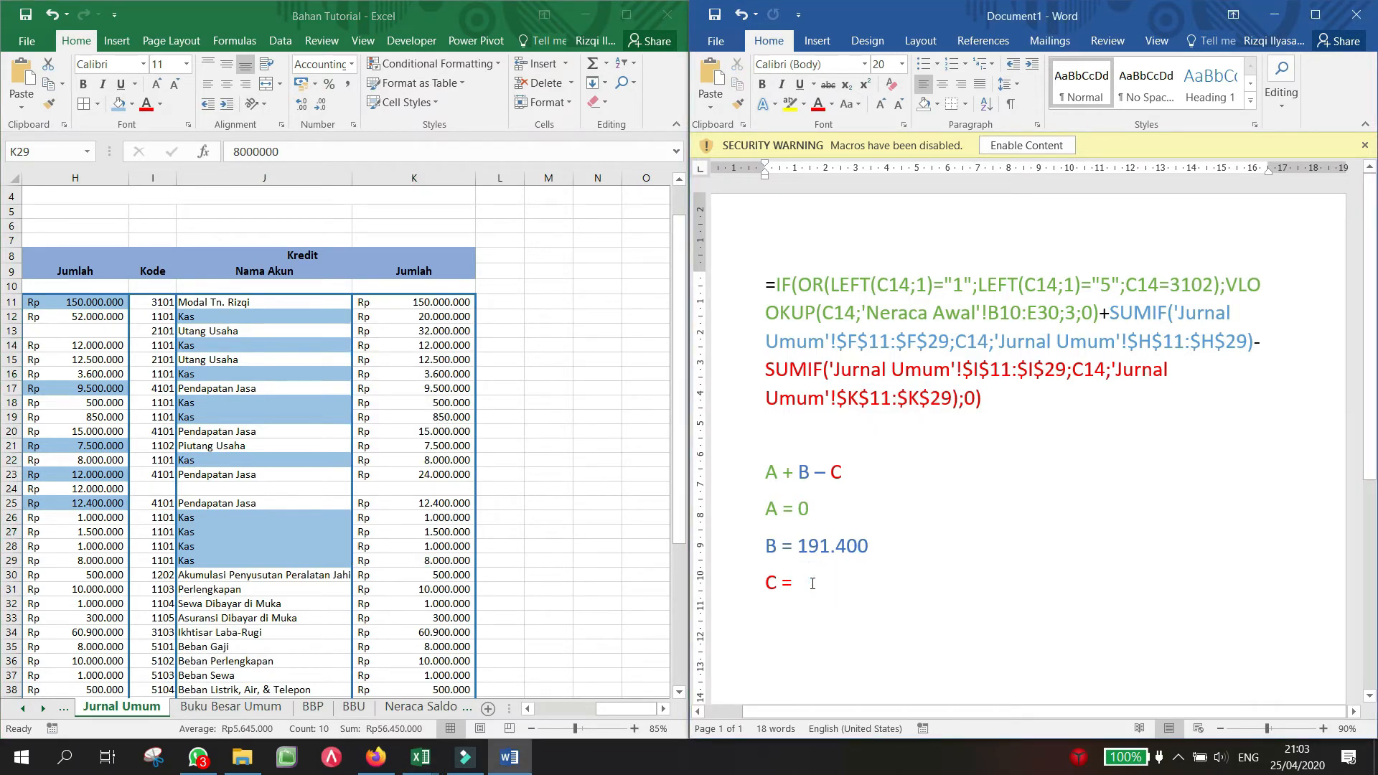
text(56.)
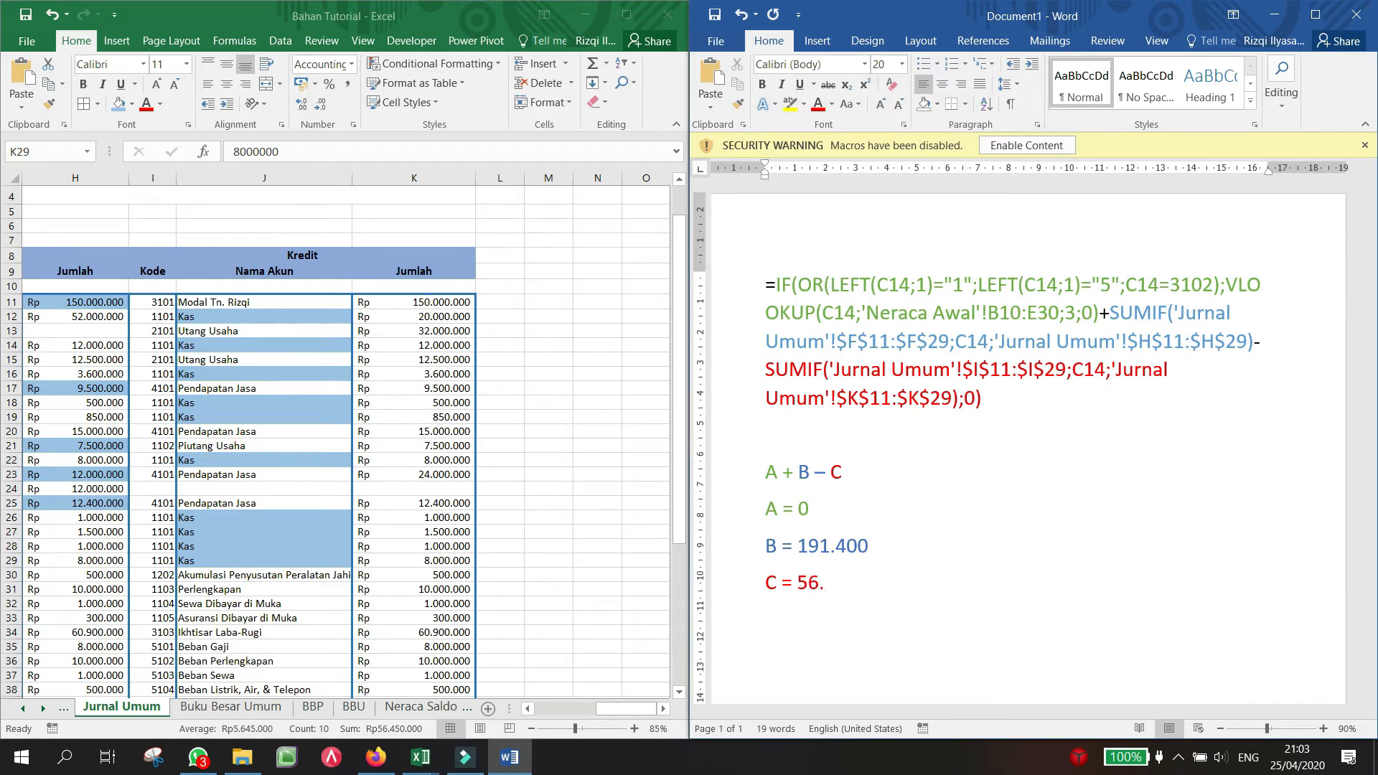
text(450)
Step: Insert the line "0 + 191.400 – 56.450" directly below "A + B – C" in the Word document
click(910, 478)
key(Return)
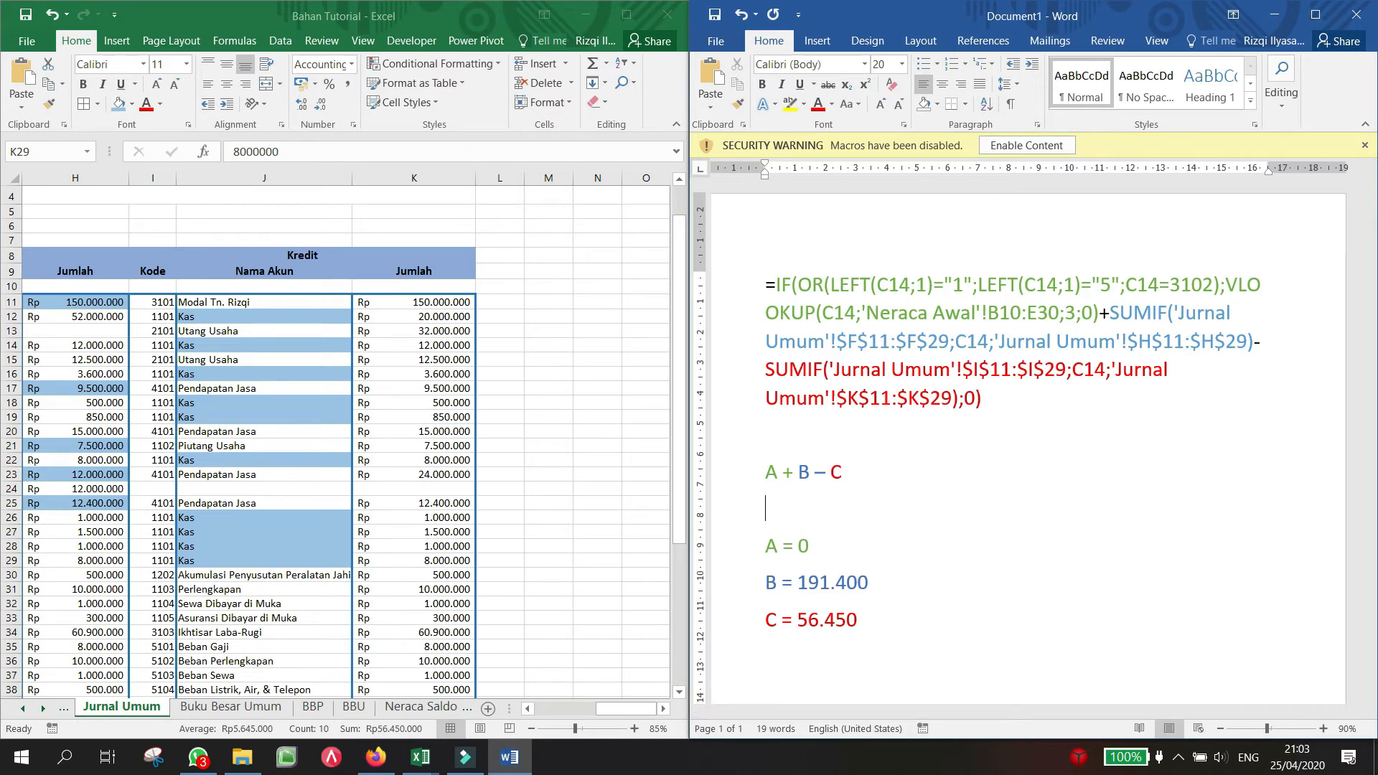
text(0 + 191.400 -)
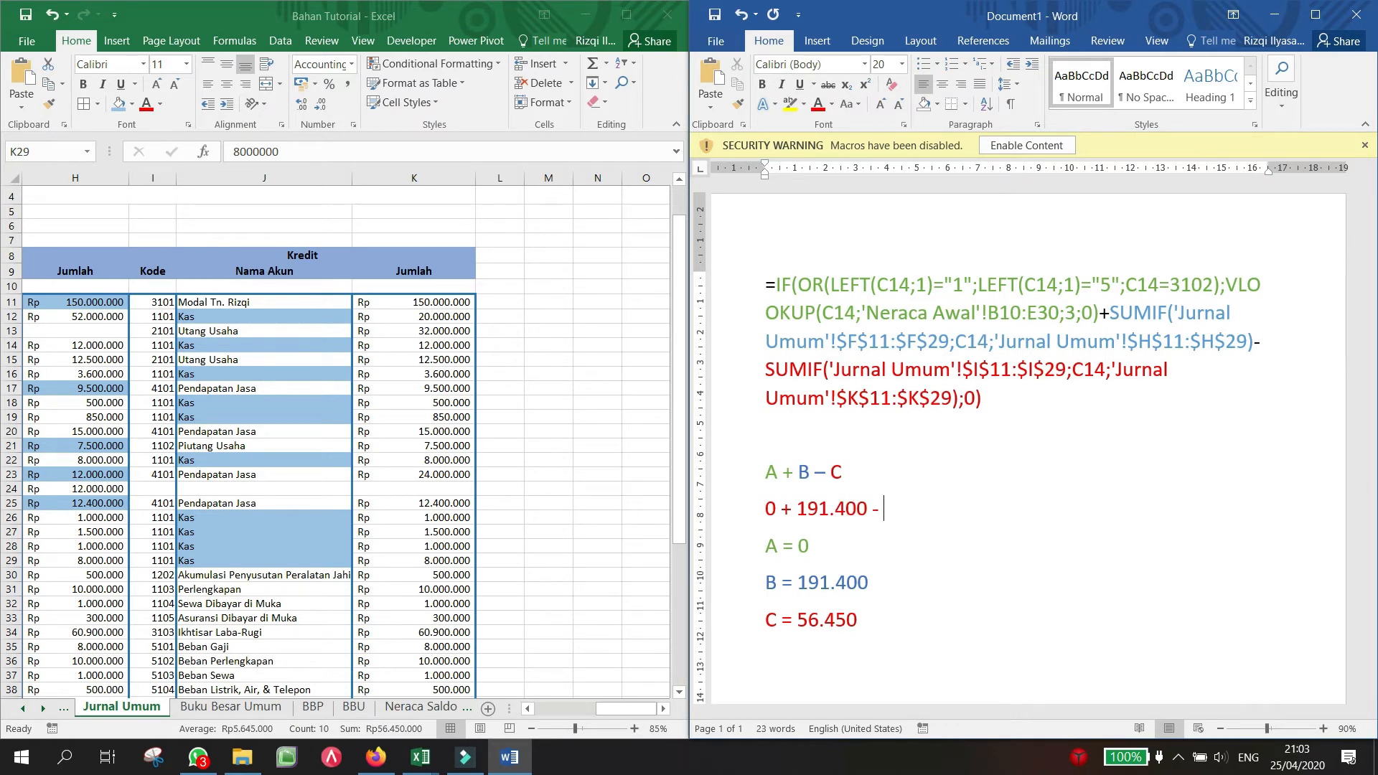
text( 56.450)
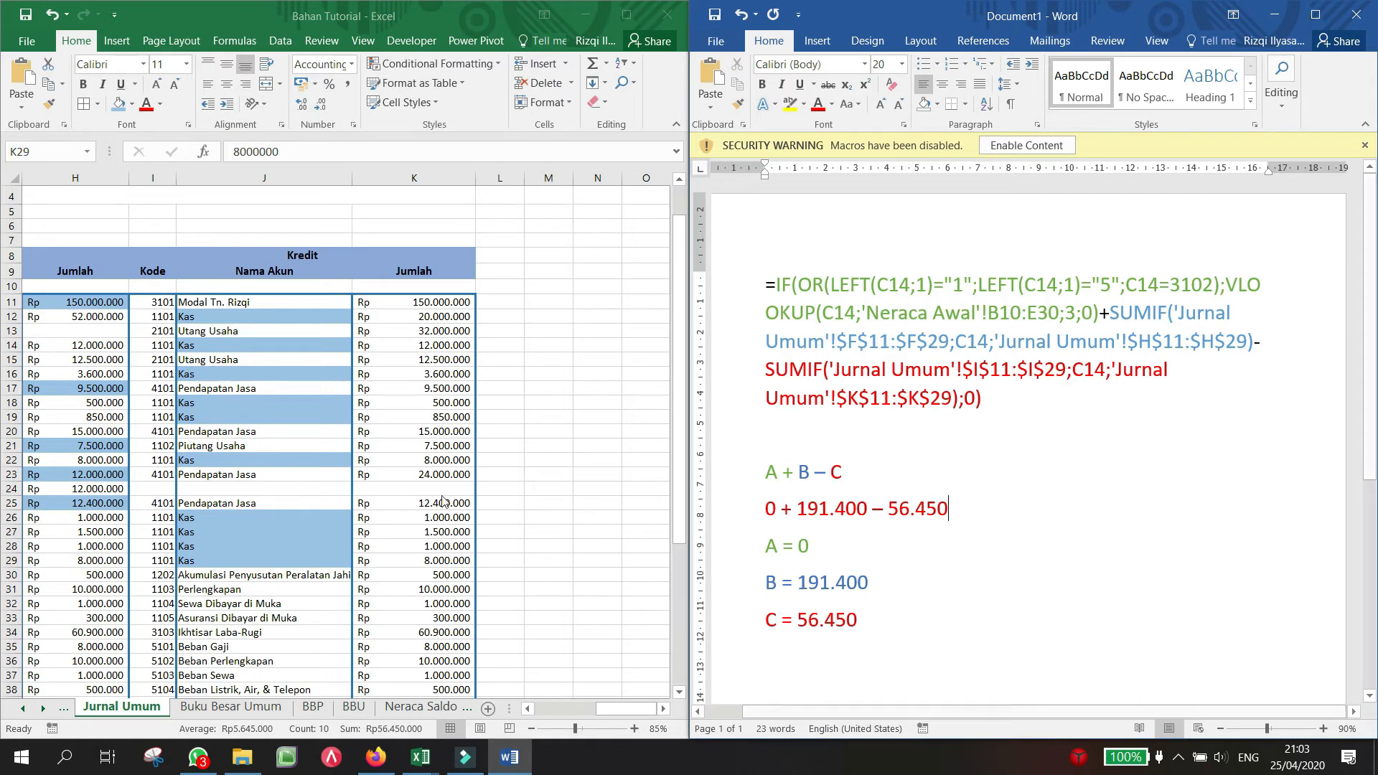
Step: Switch to the Bahan Tutorial workbook and enter 191400 in cell M21 and 56450 in M22 of the Jurnal Umum sheet
click(532, 449)
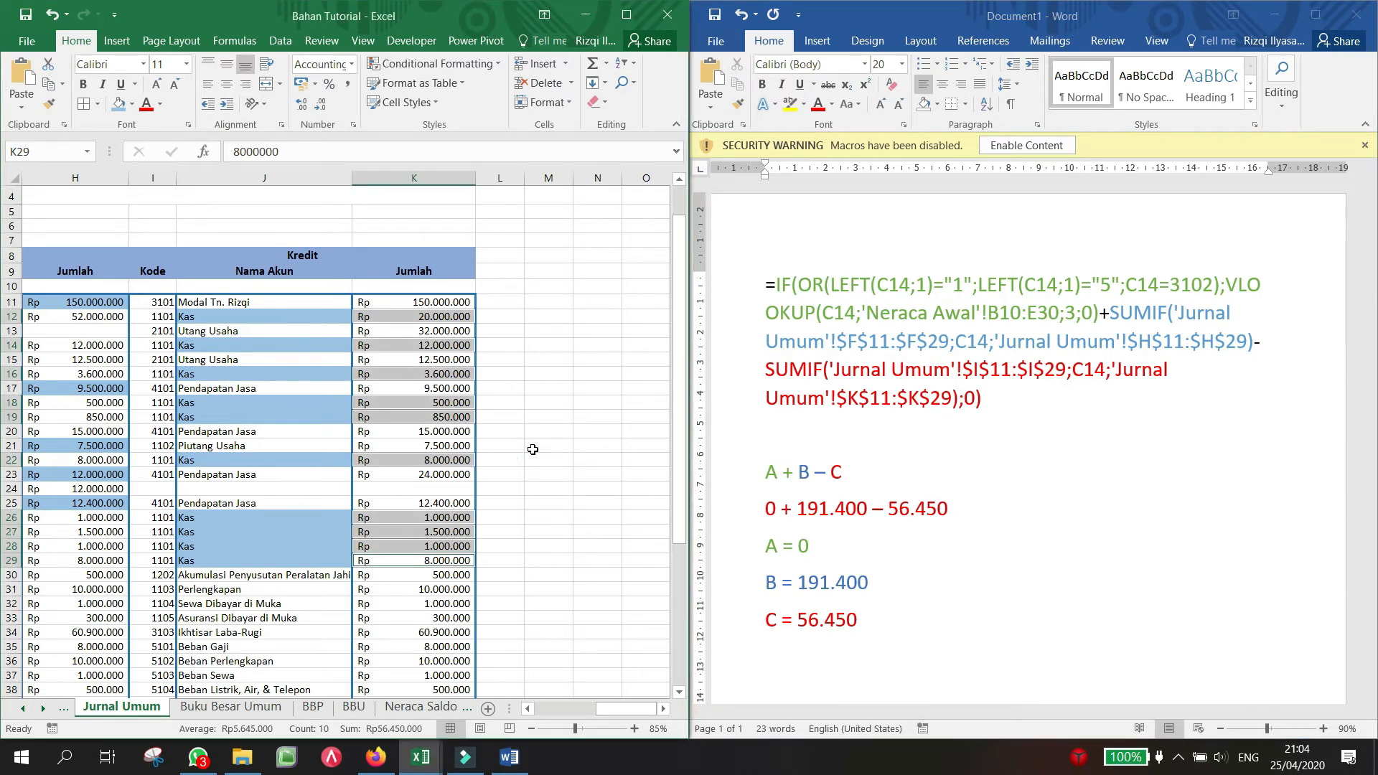
click(533, 449)
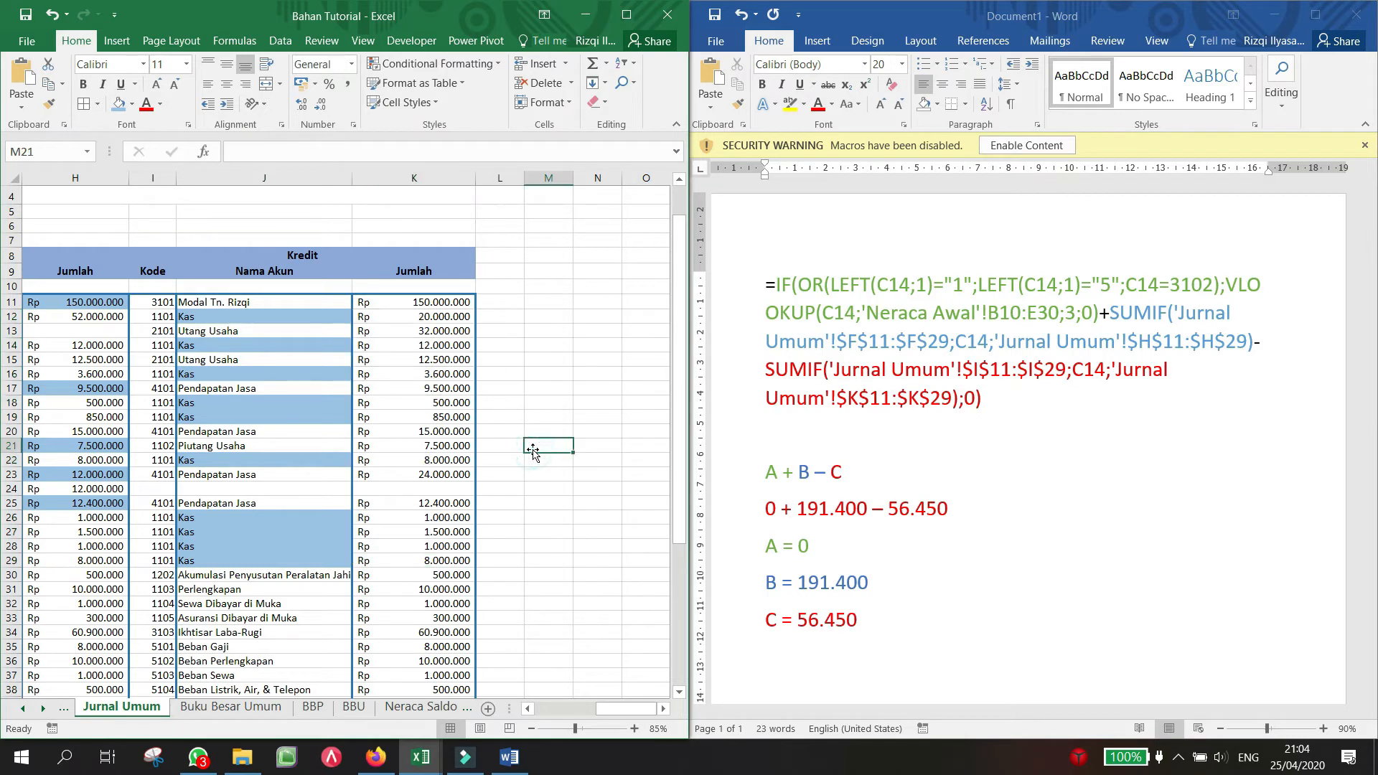
text(1)
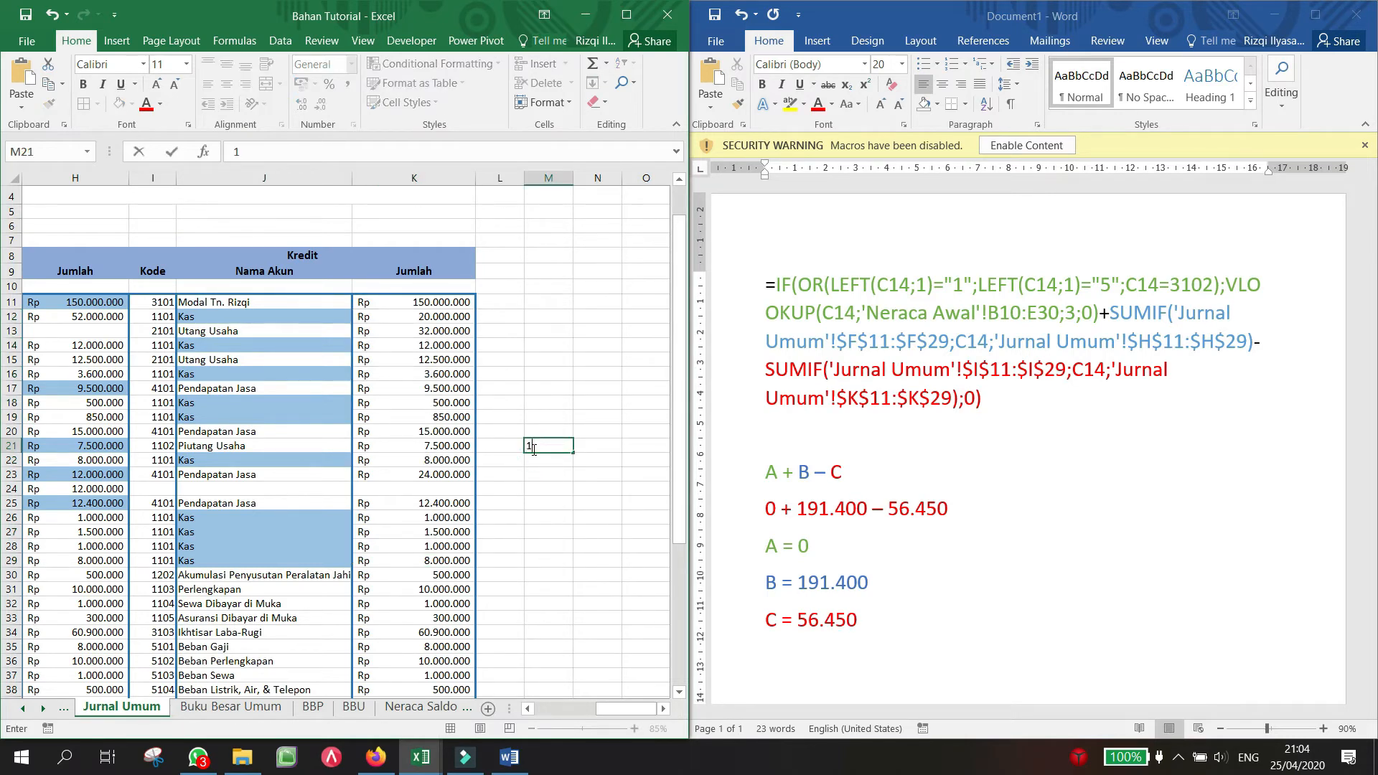
text(91400)
key(Return)
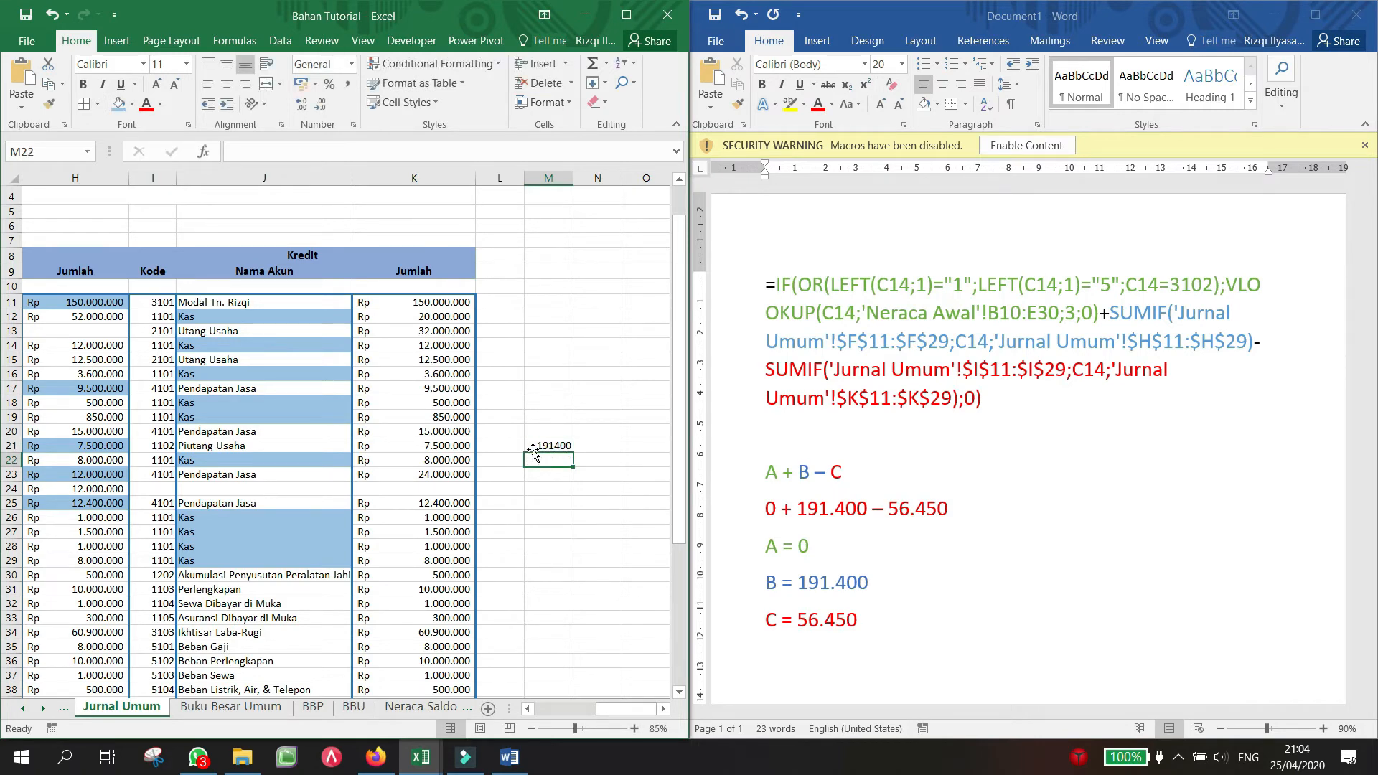
text(56450)
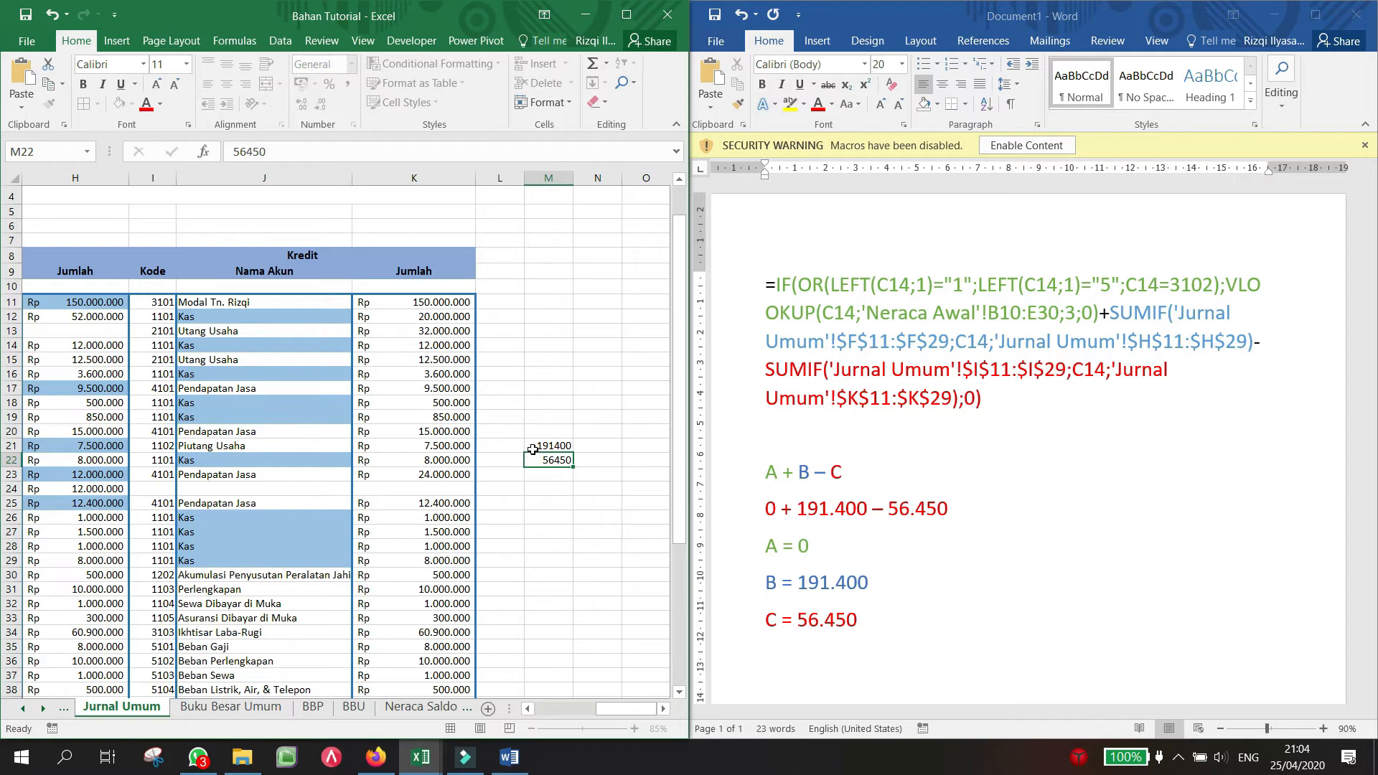
key(Return)
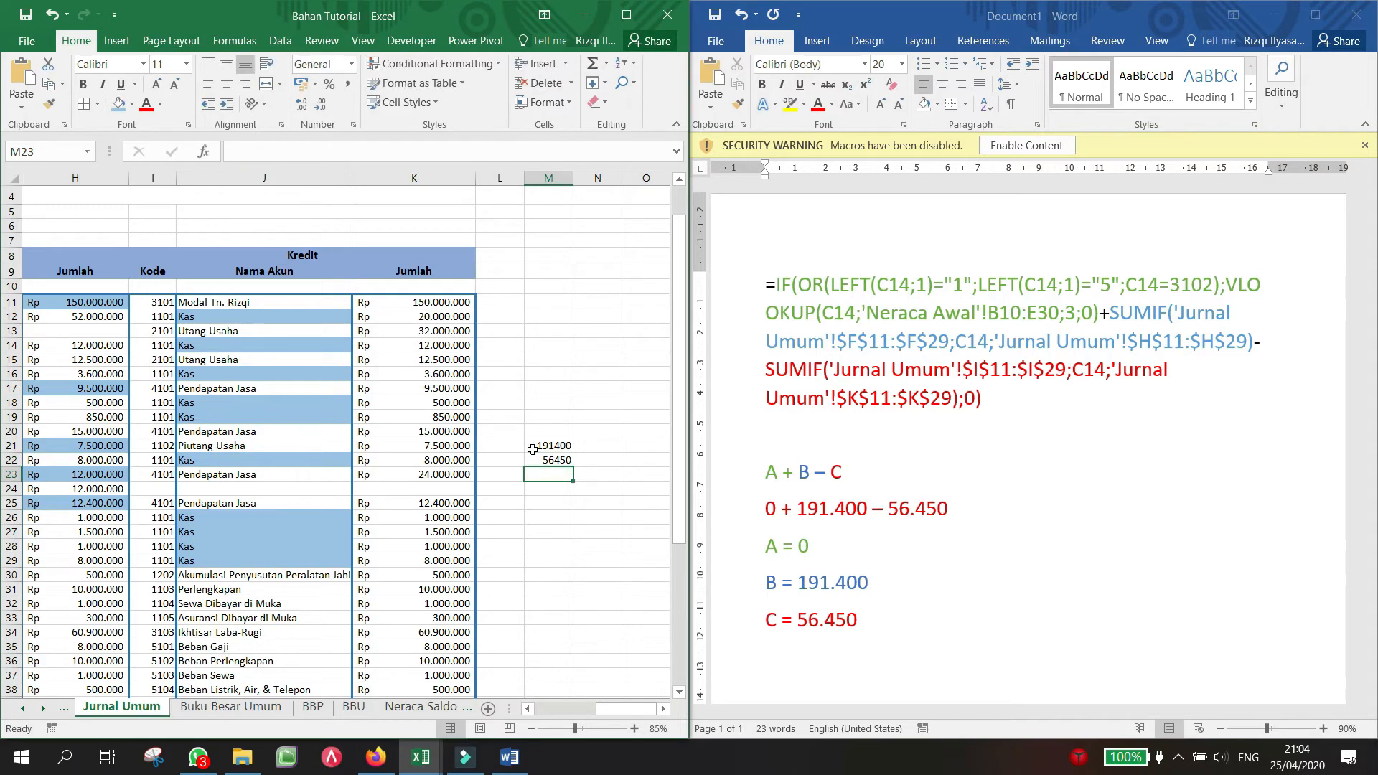
Step: Calculate the difference in cell M23 with the formula =M21-M22 and select the result
click(532, 451)
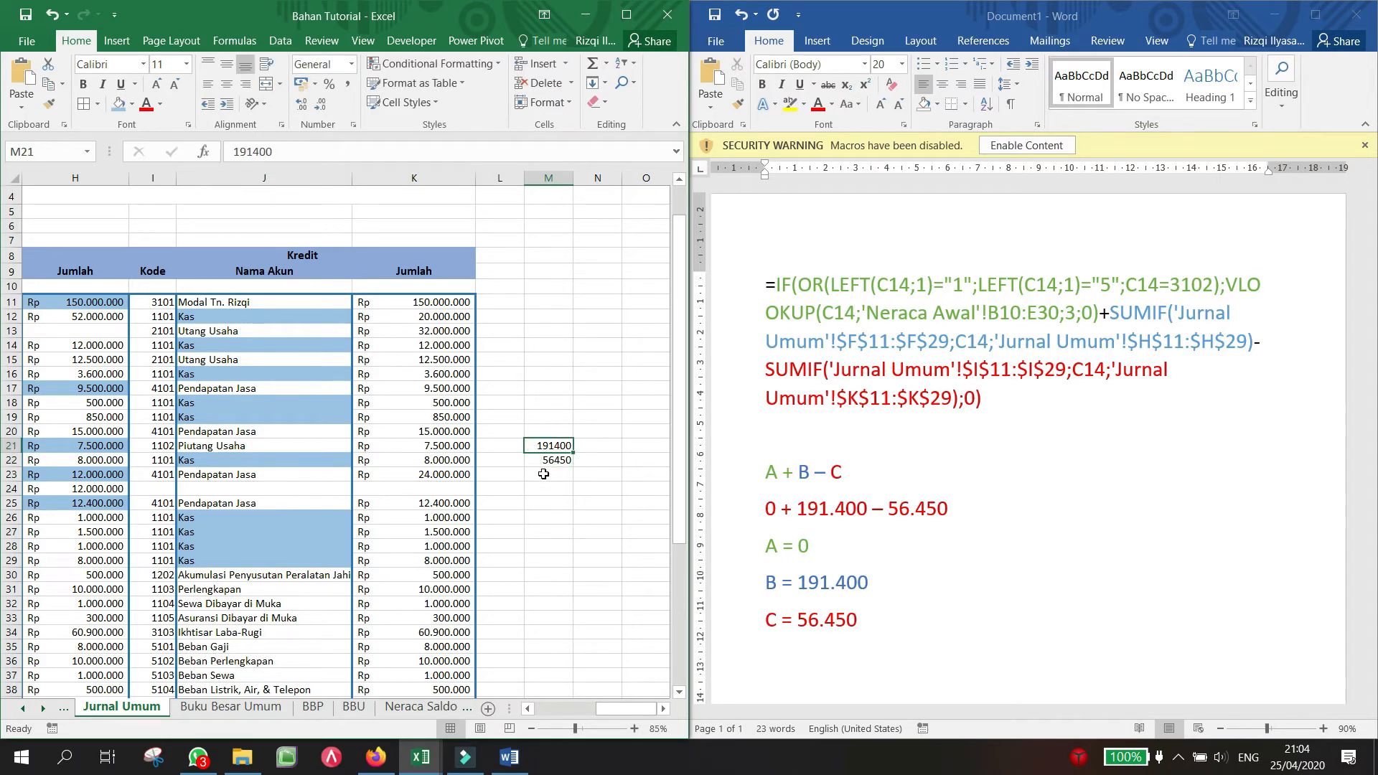
click(545, 474)
text(=)
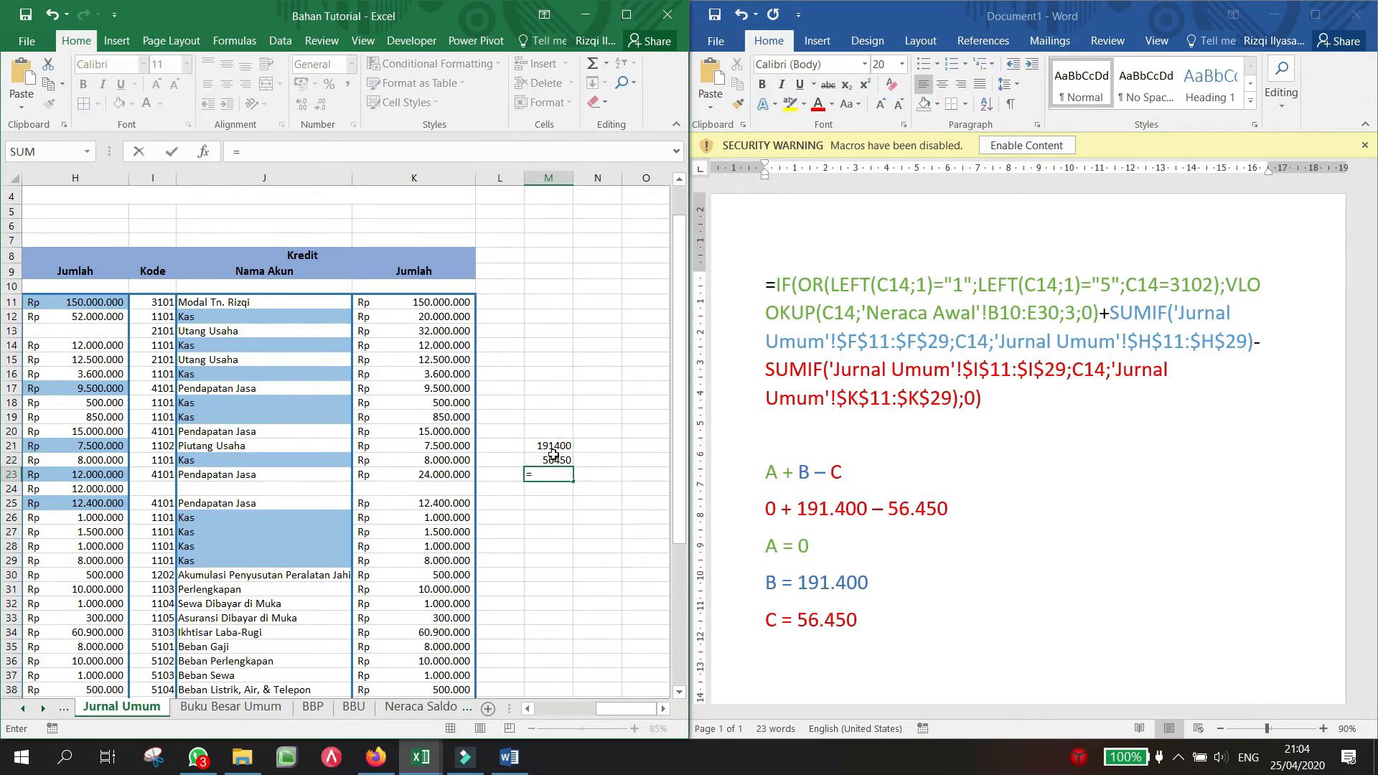
click(552, 445)
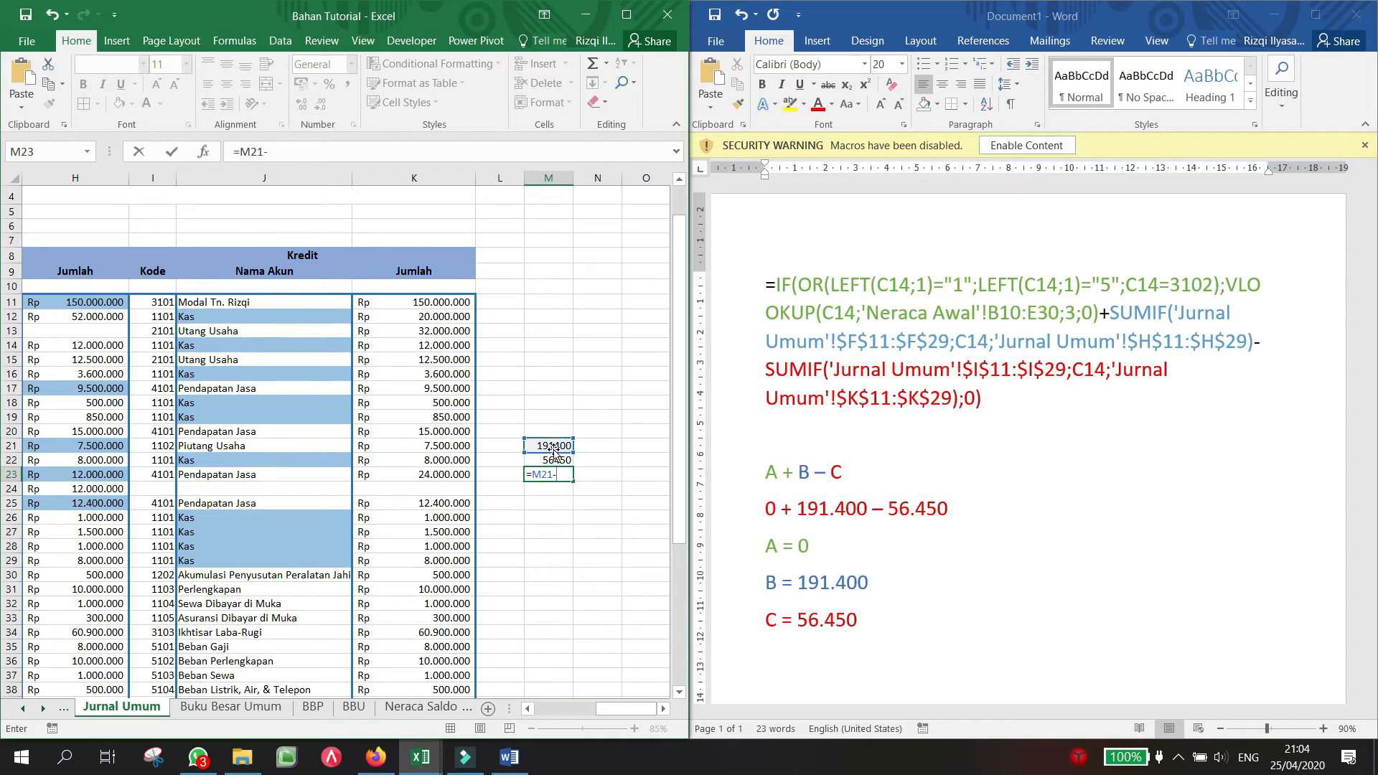
text(-)
click(553, 459)
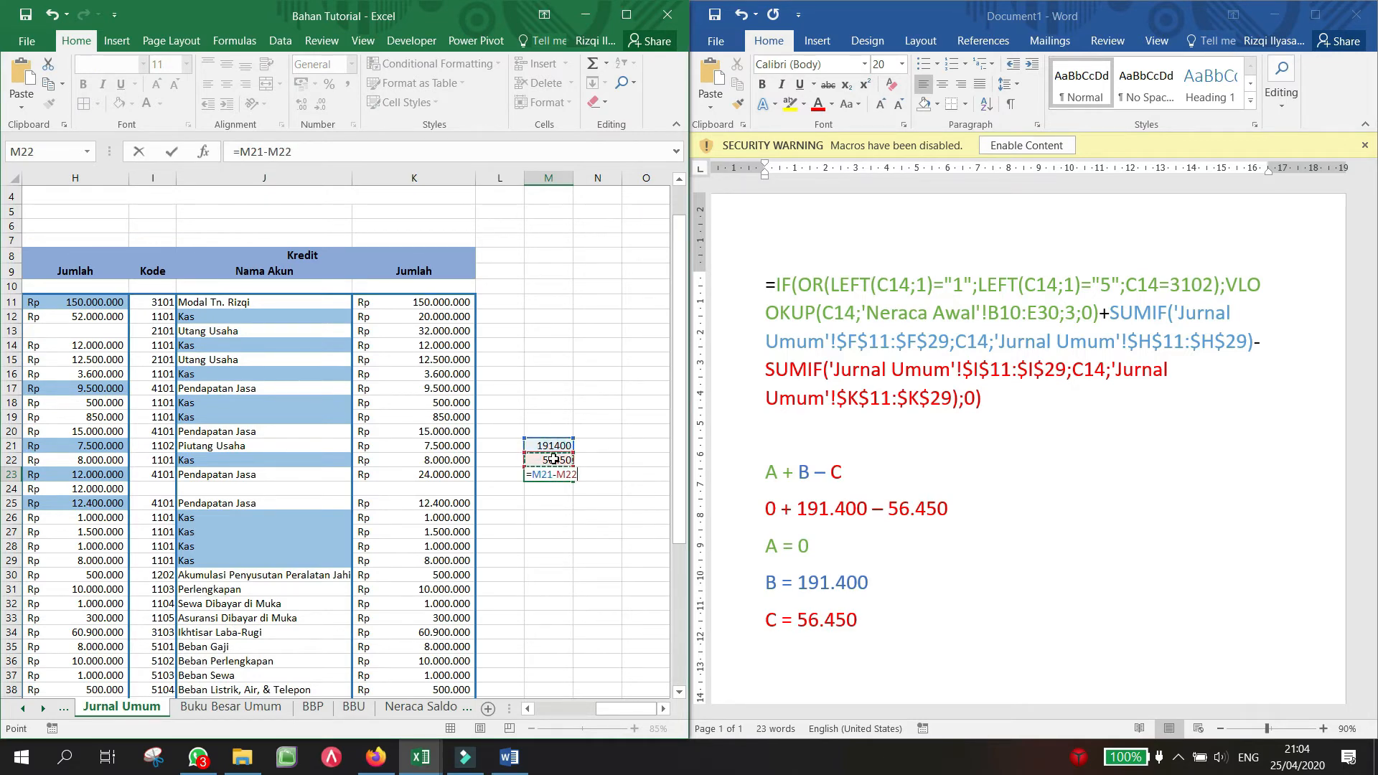
key(Return)
click(553, 476)
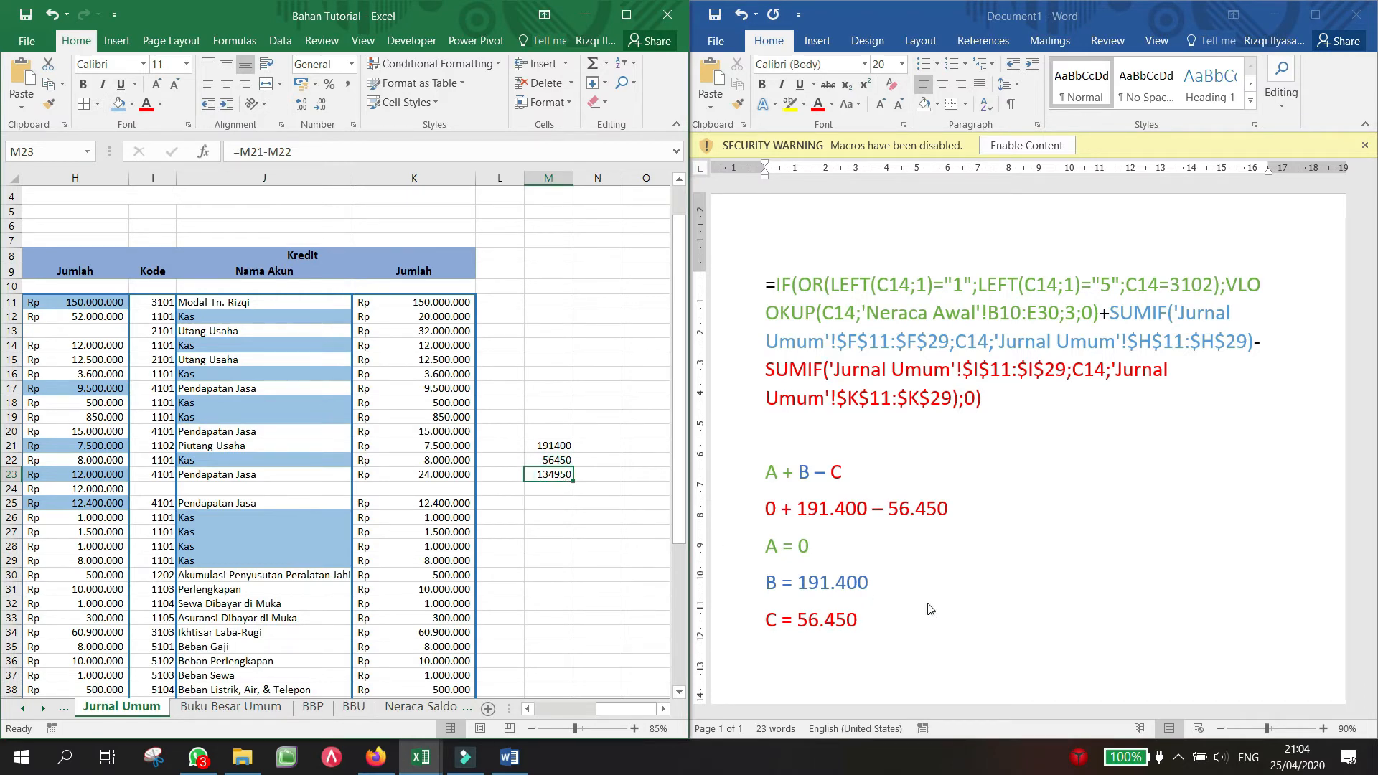
Step: Complete the substituted calculation line in the Word document with "= 134.950"
click(965, 507)
text(= )
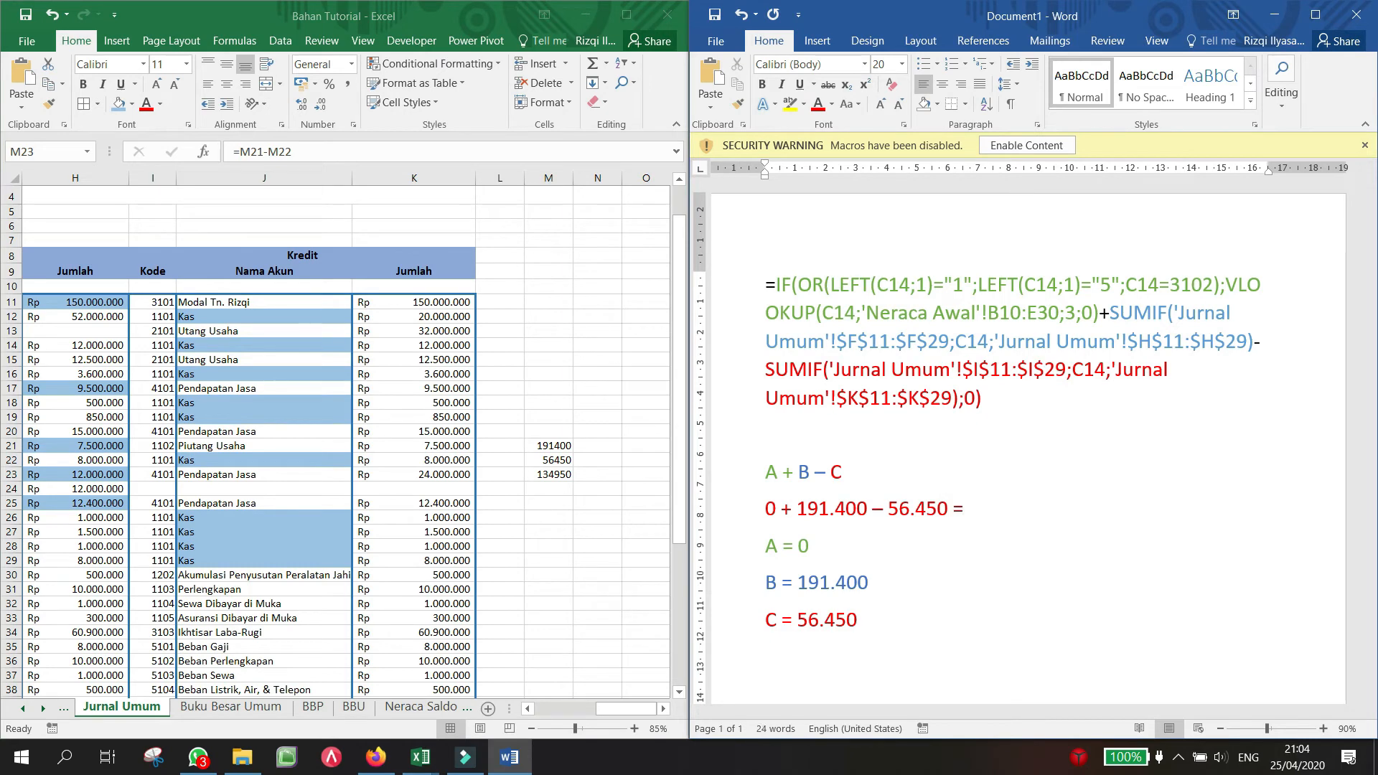
text(134.950)
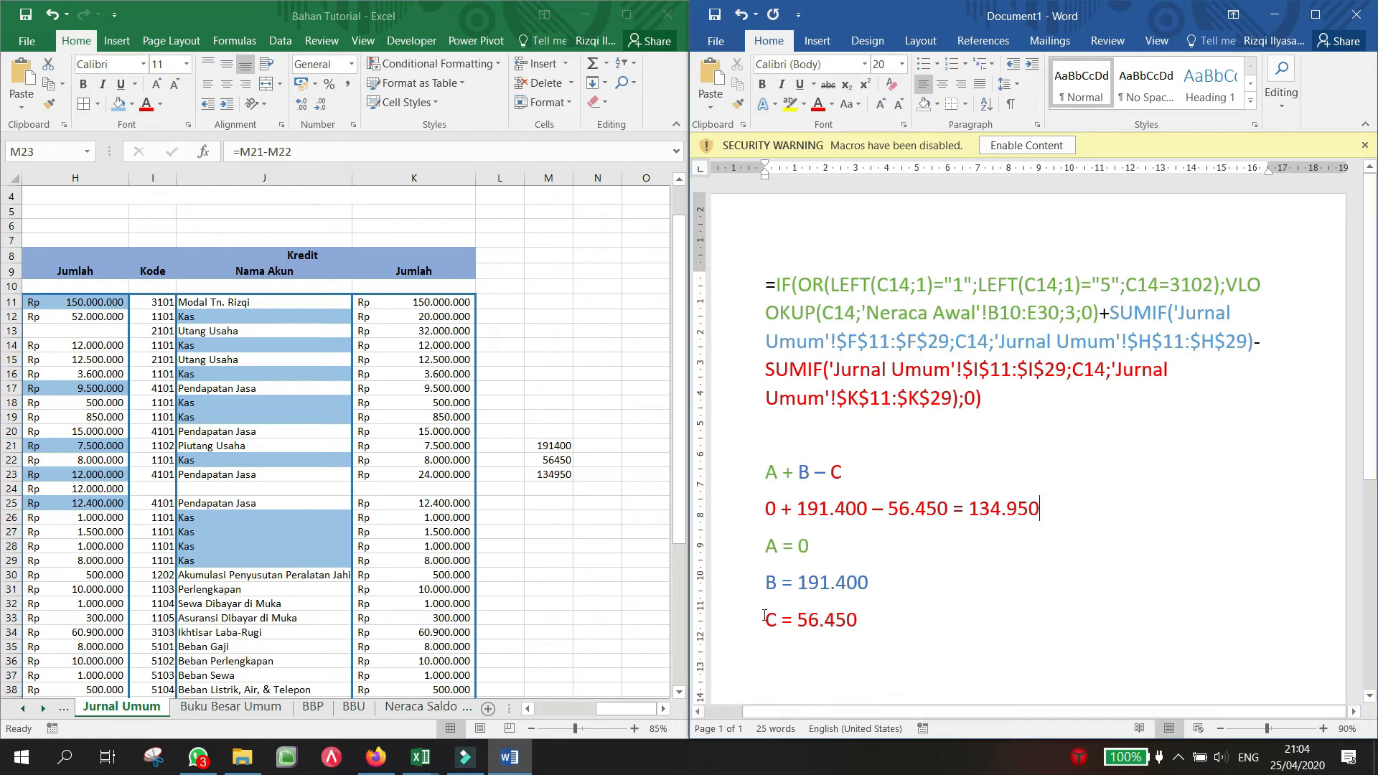
Step: Place the Word document beside the Latihan Kompak buku 2 workbook and select the Kas debit amount in E14 to compare the results
click(544, 578)
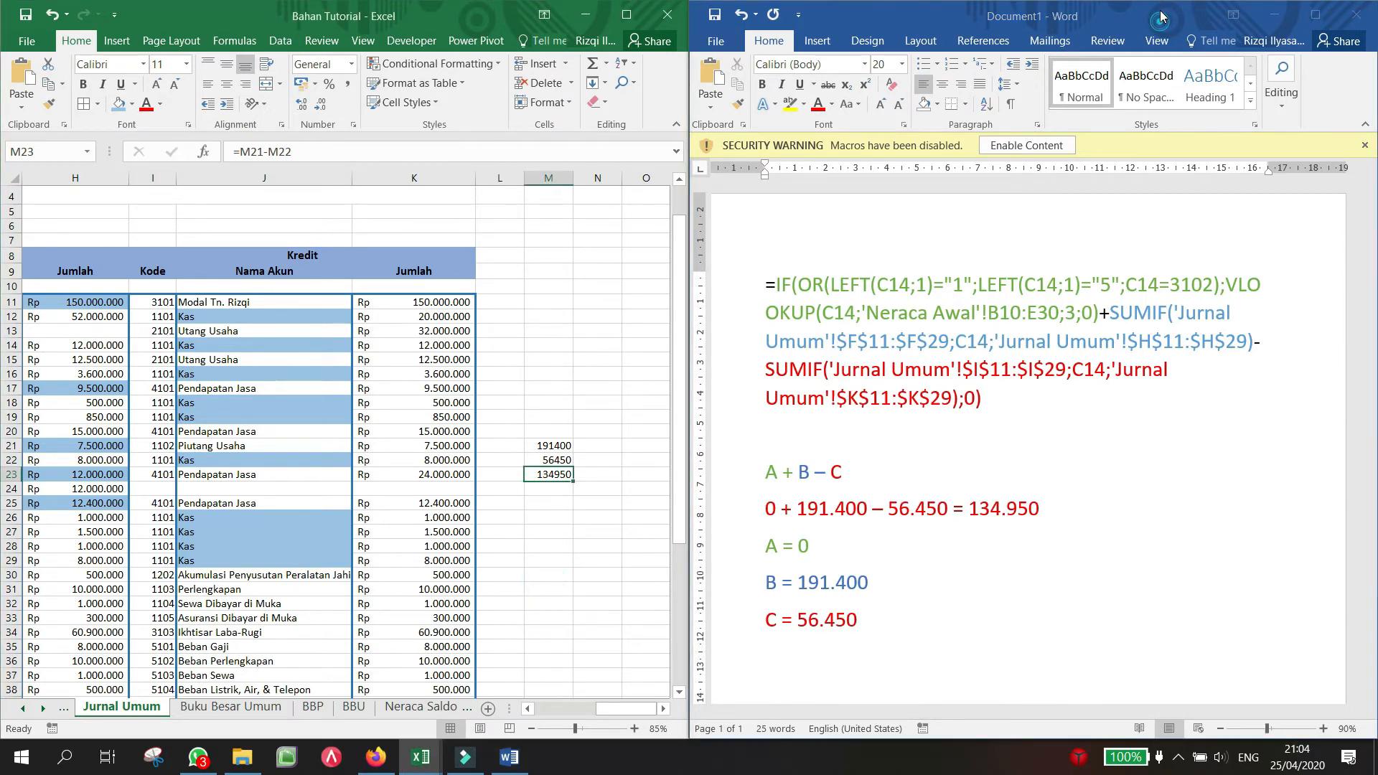
drag(1188, 8, 1, 202)
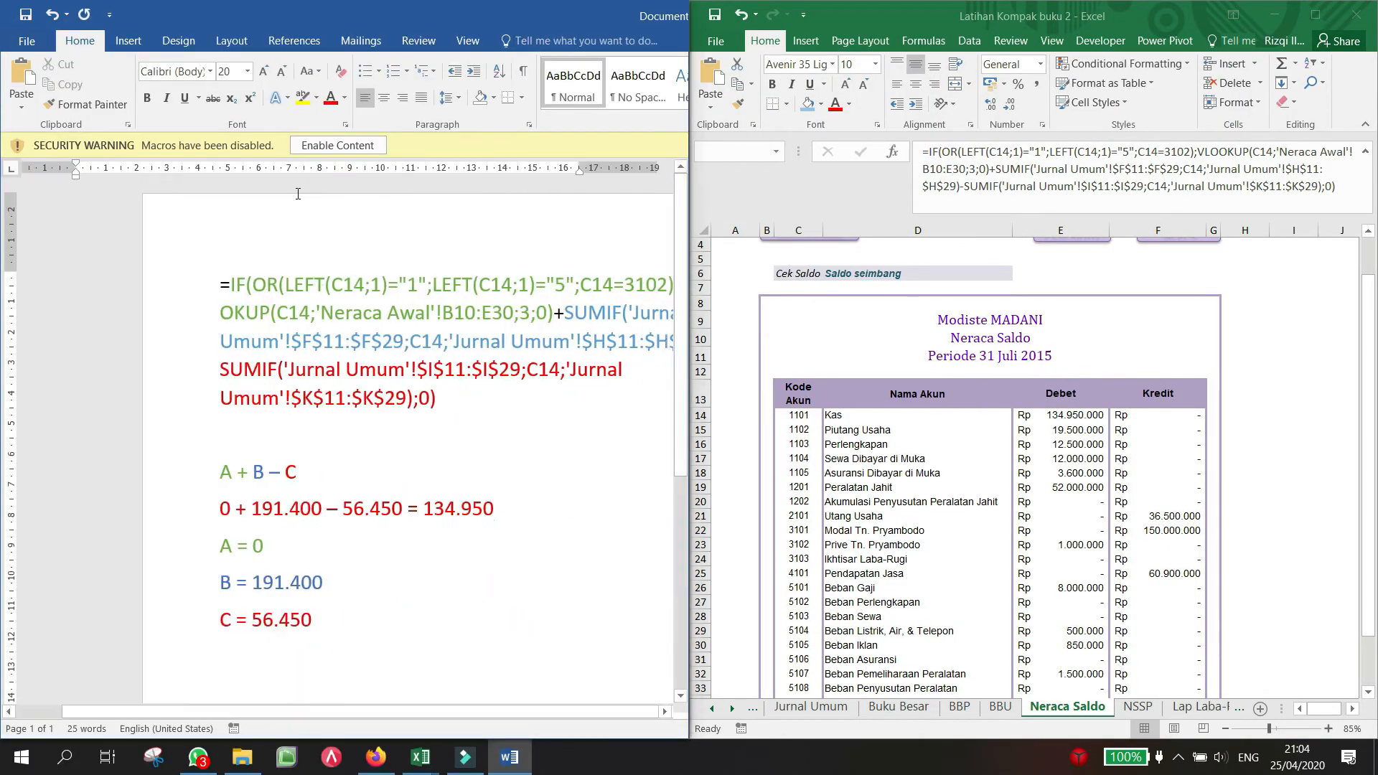
click(1060, 422)
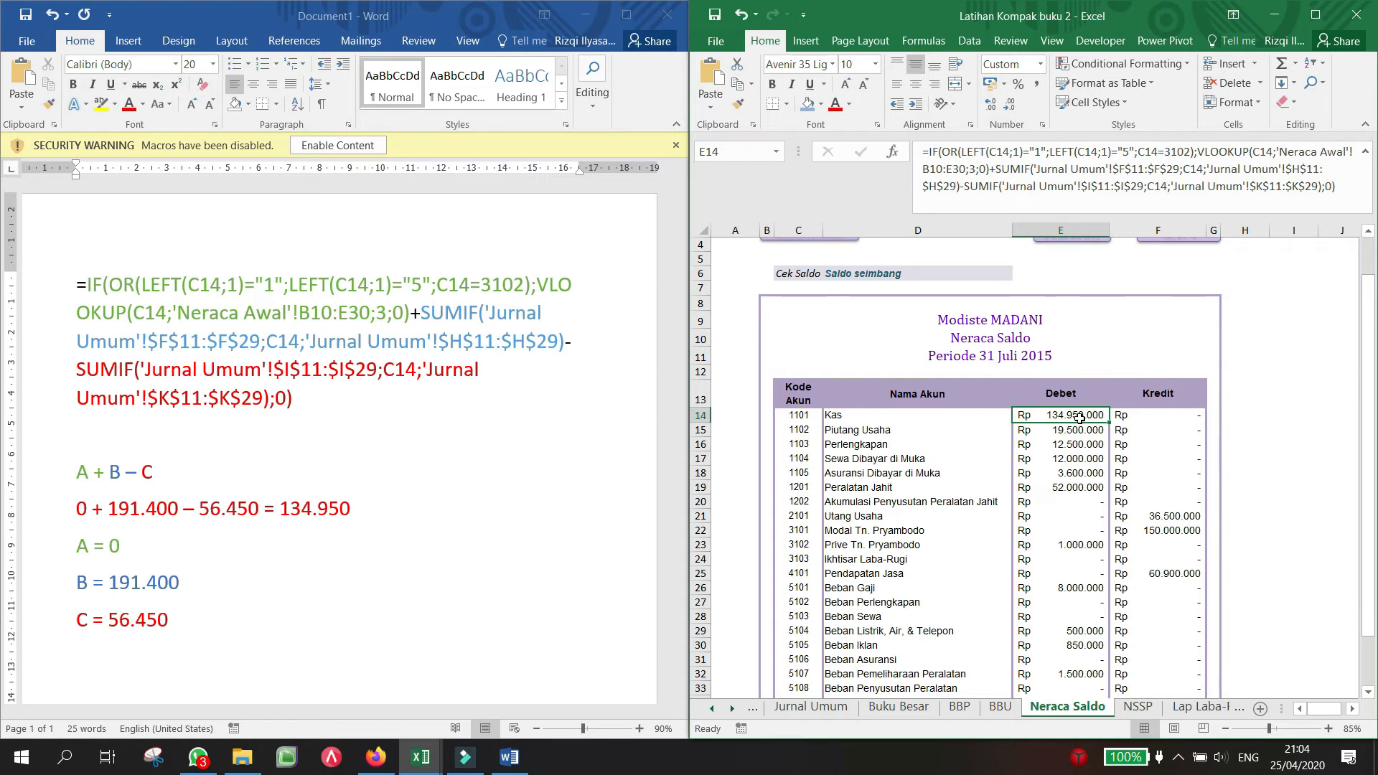
Step: Copy the complete debit formula from Word into cell E14, the Kas debit, on the Neraca Saldo sheet of Bahan Tutorial
click(330, 542)
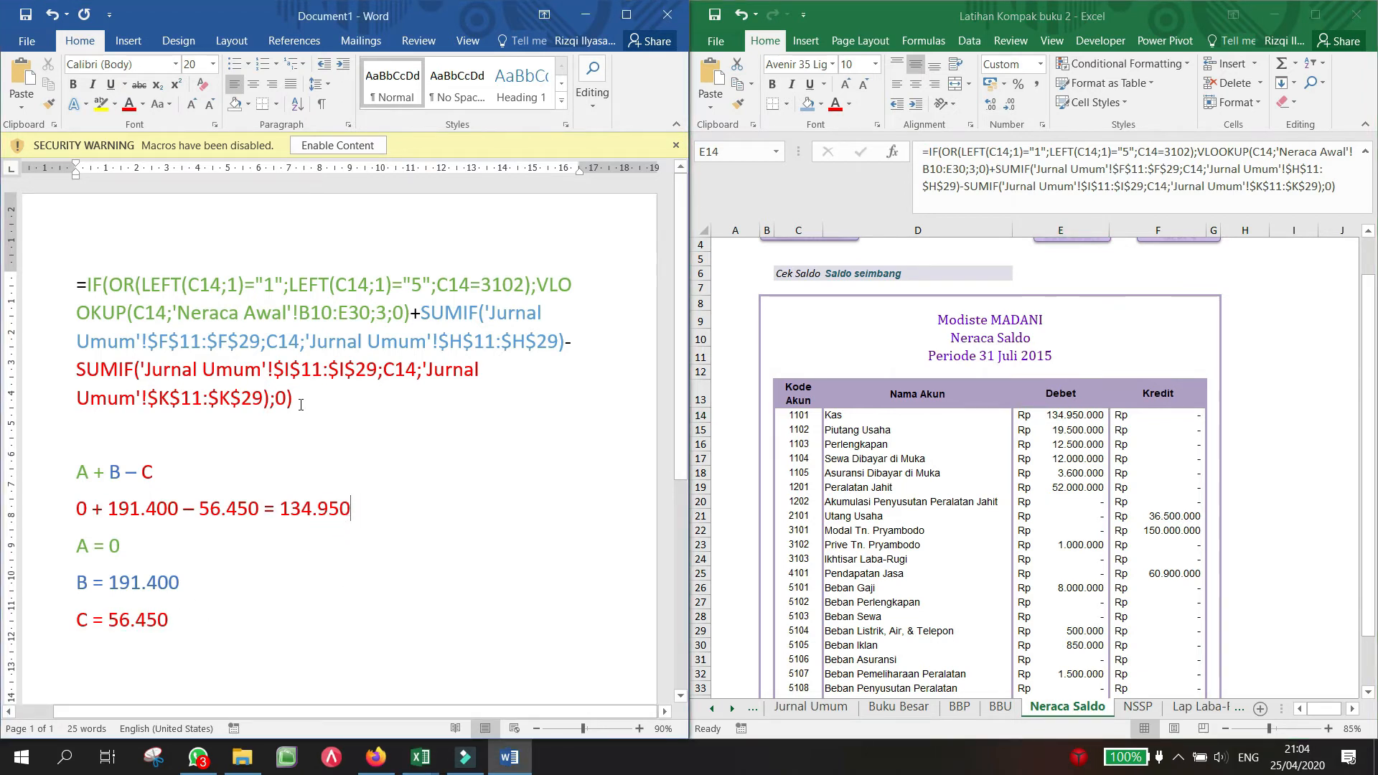
drag(294, 399, 67, 295)
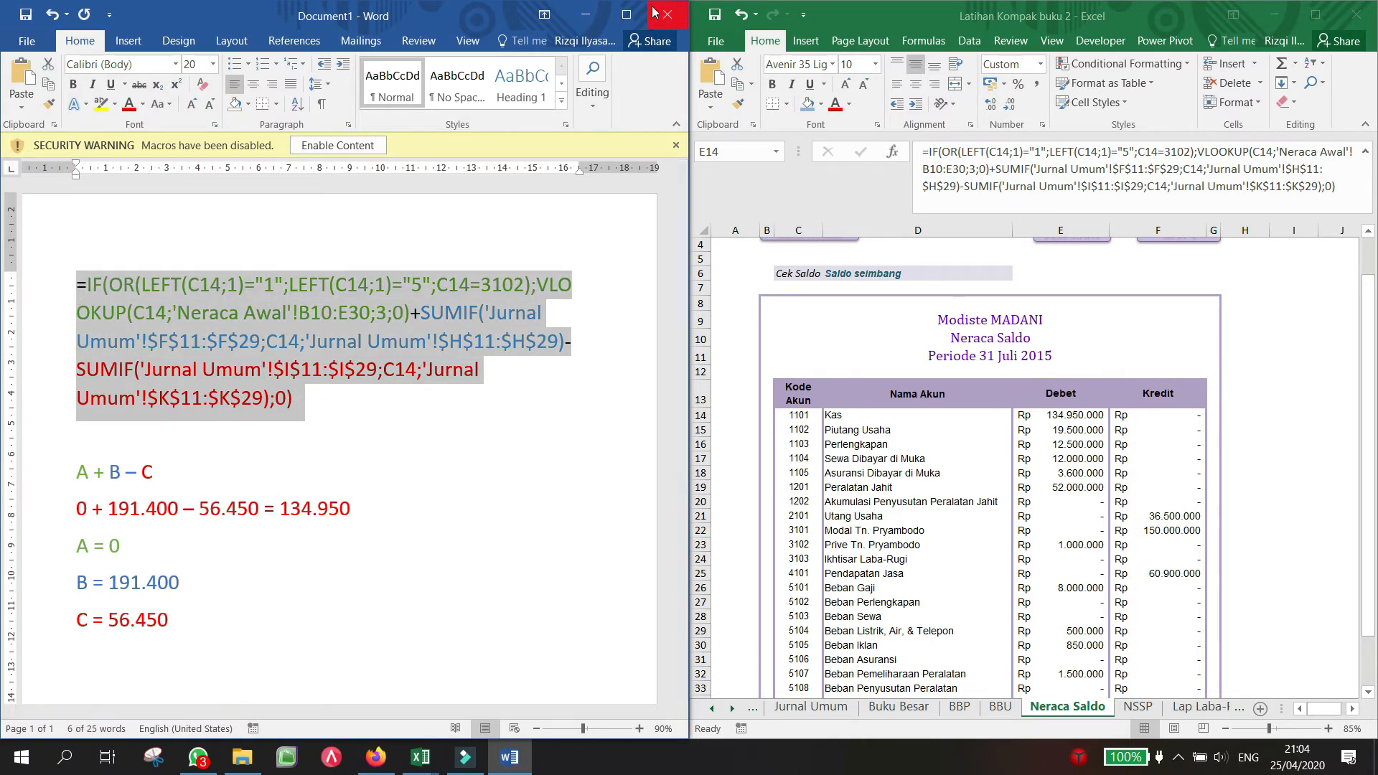
click(584, 15)
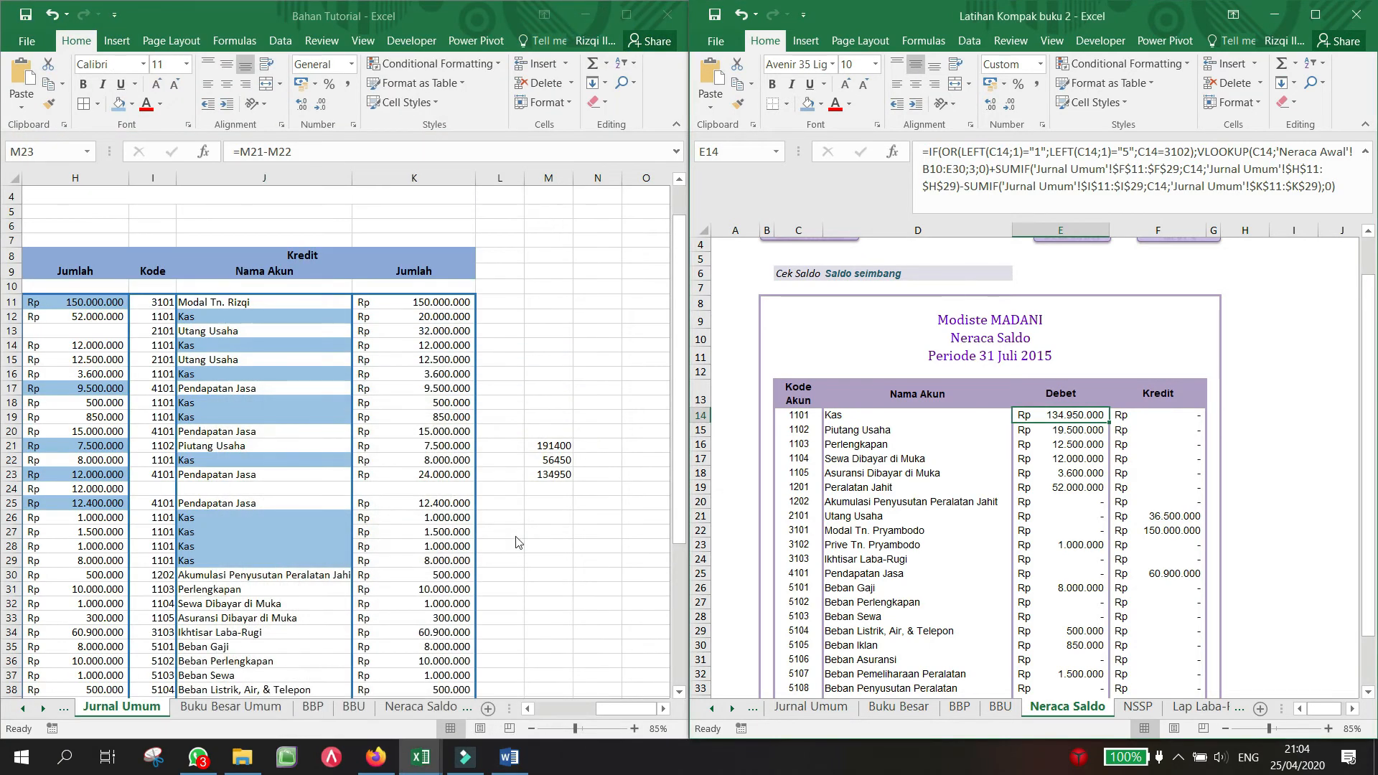
click(419, 711)
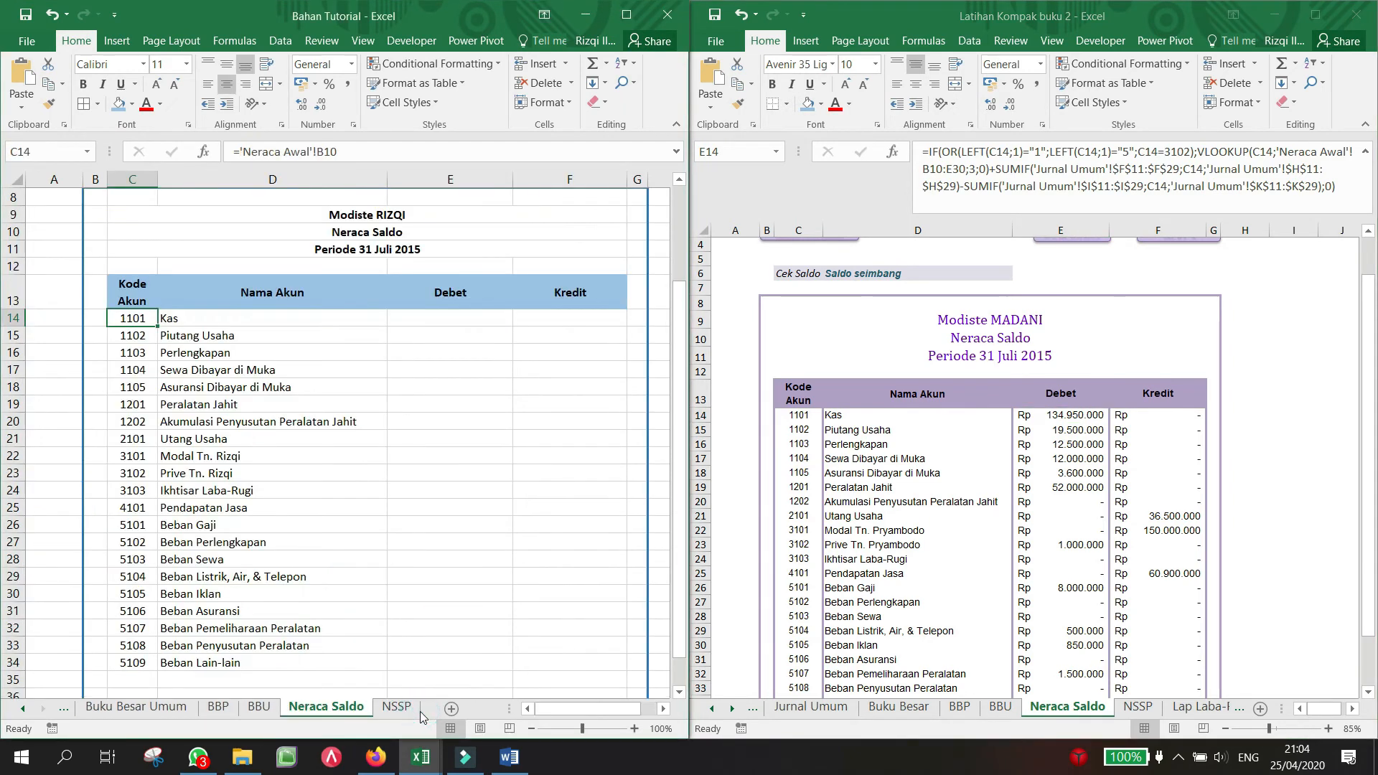
click(416, 317)
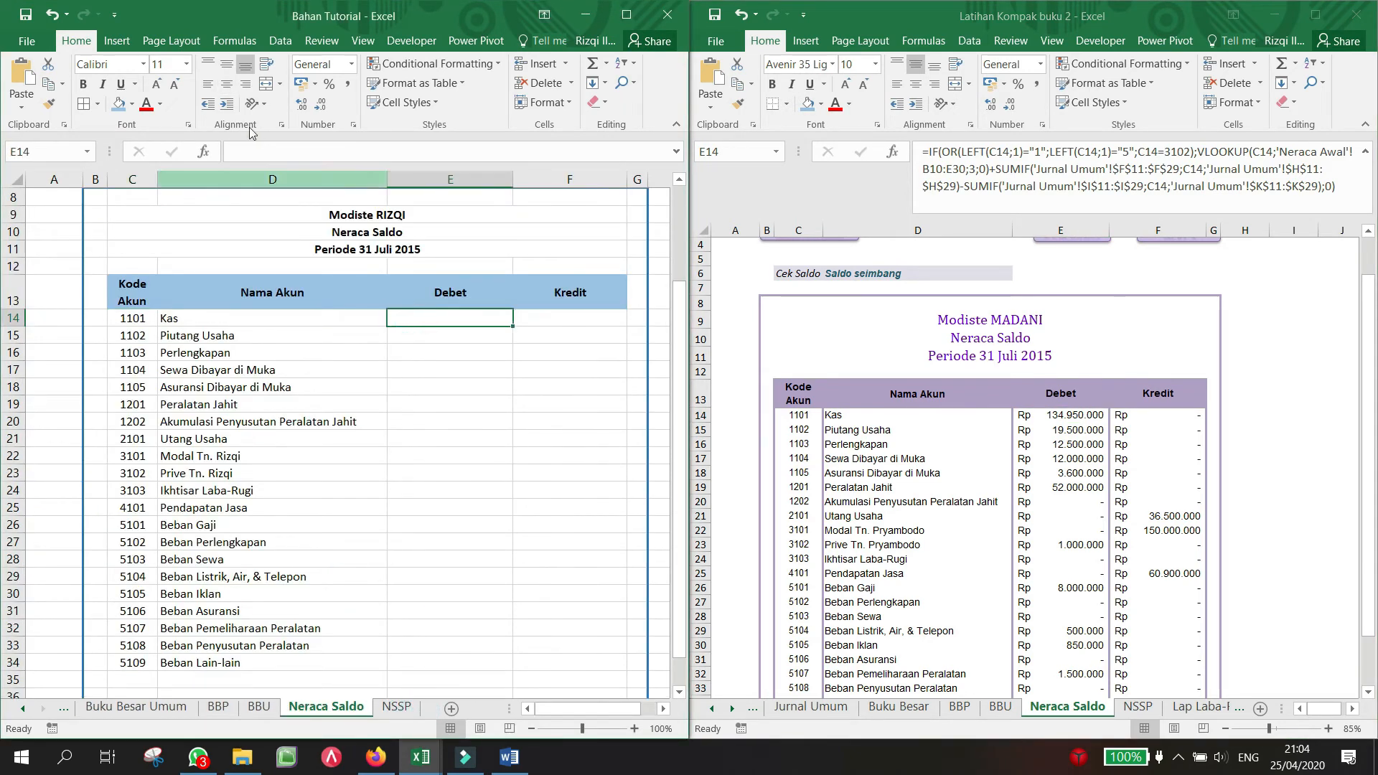
click(234, 147)
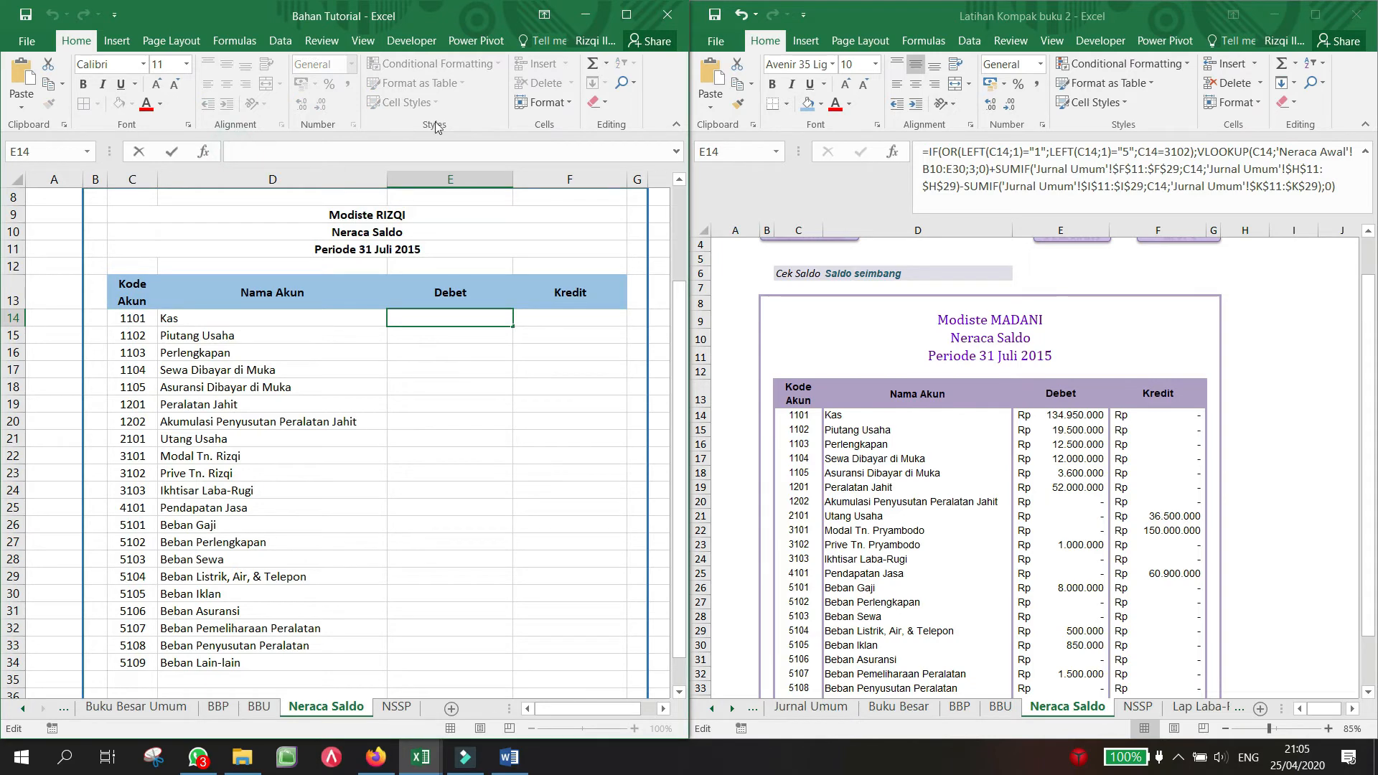
key(ctrl+v)
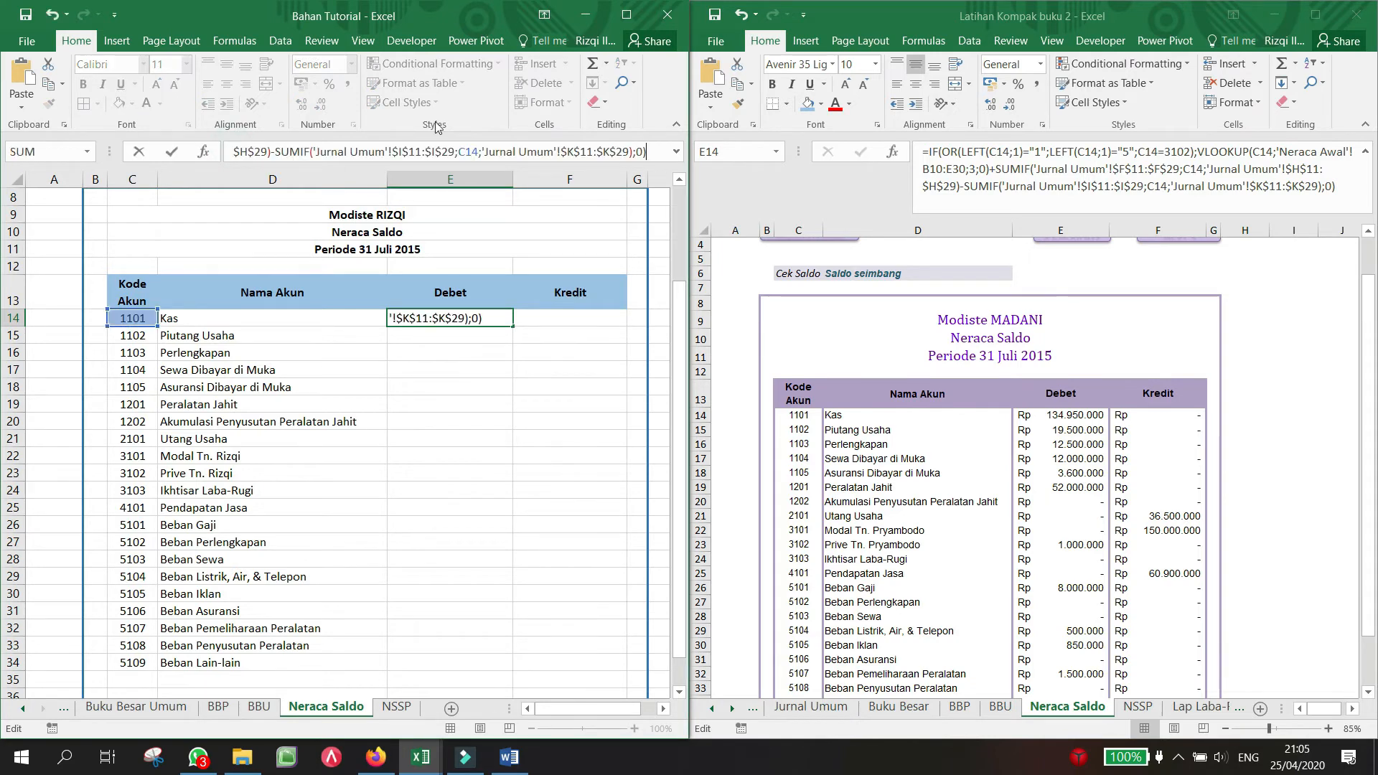
click(677, 151)
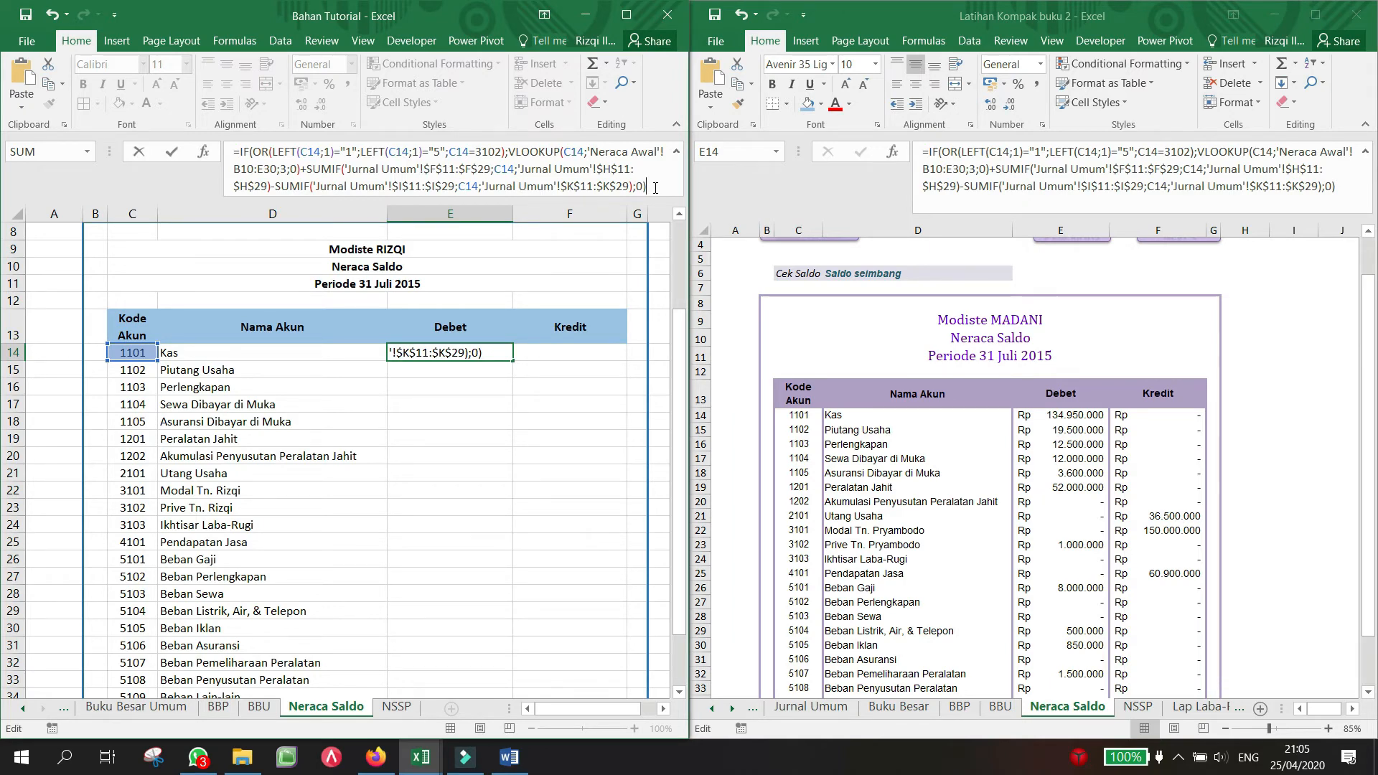
key(Return)
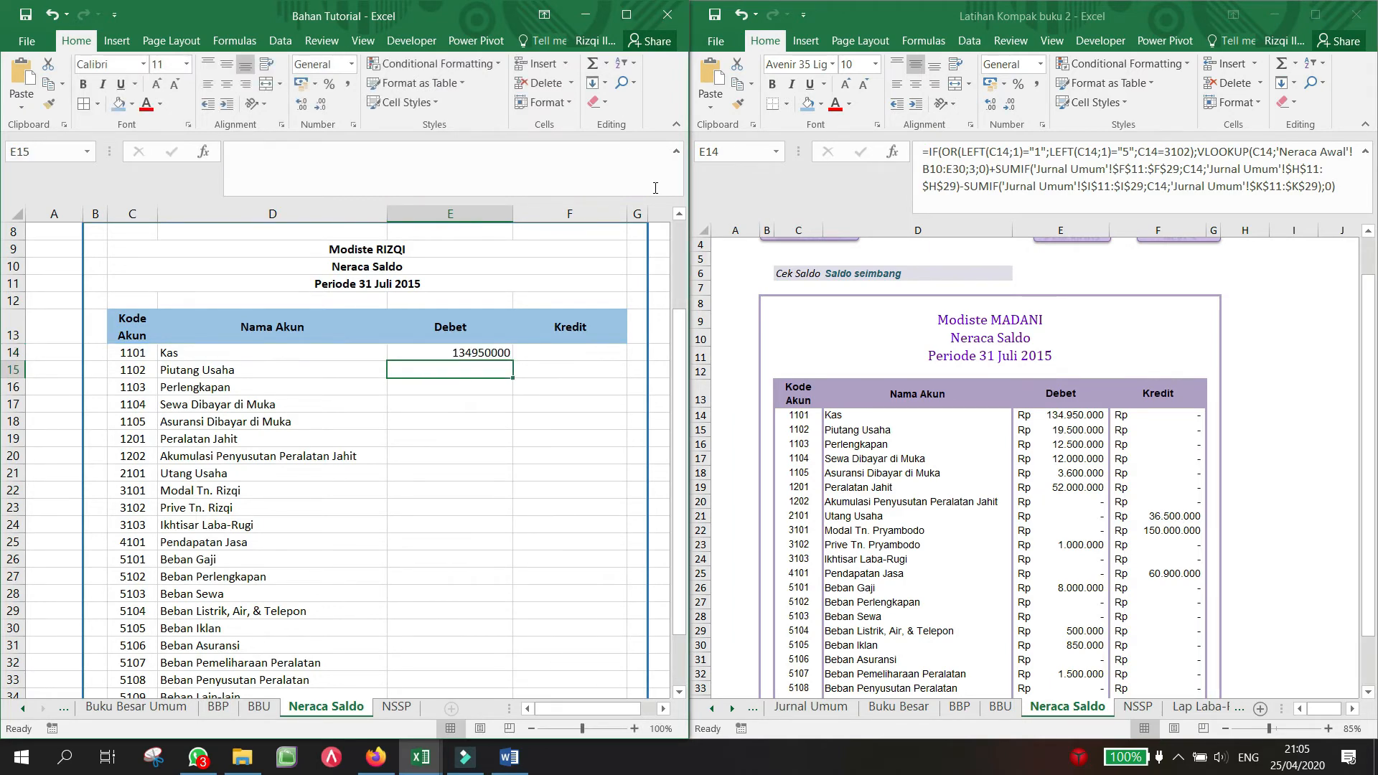
Step: Apply the Rp accounting format to E14 and fill its formula down the Debet column to E34
click(479, 352)
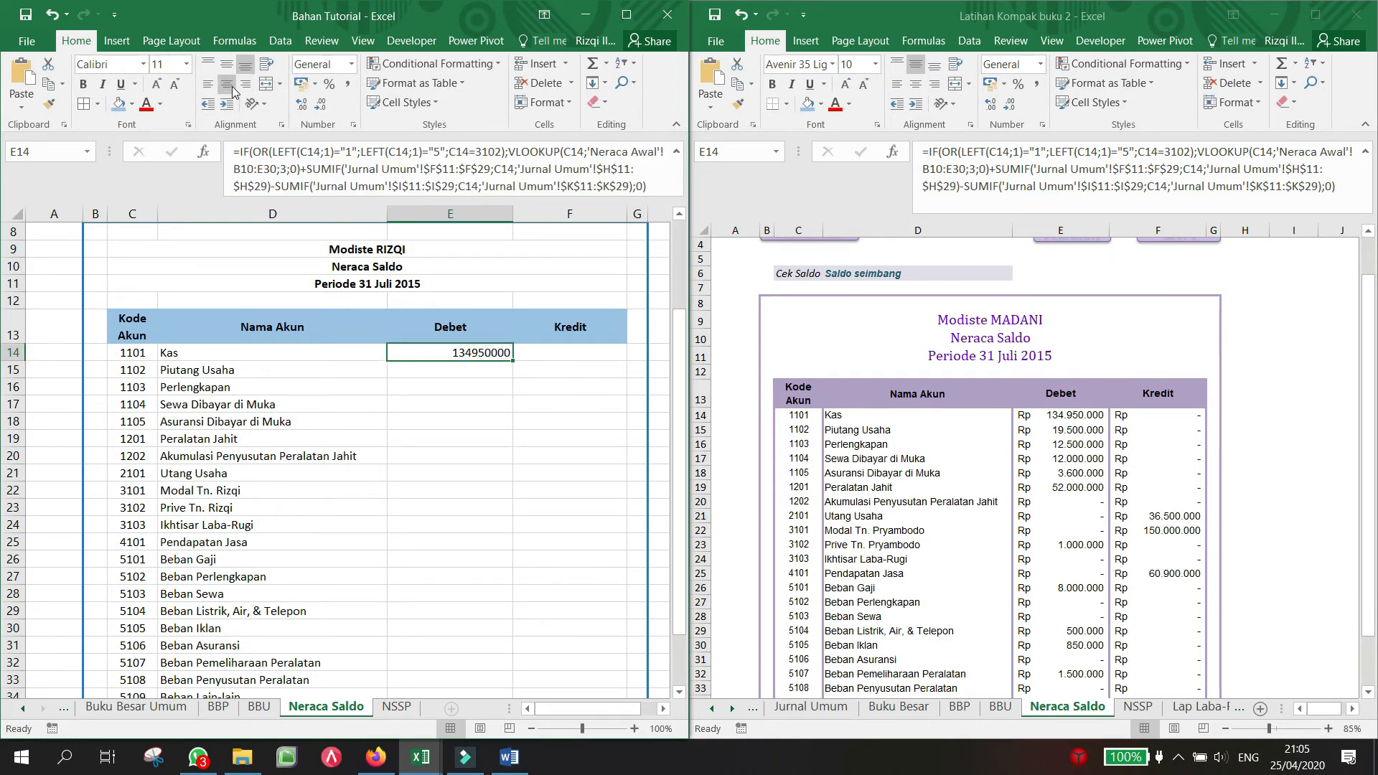
click(301, 85)
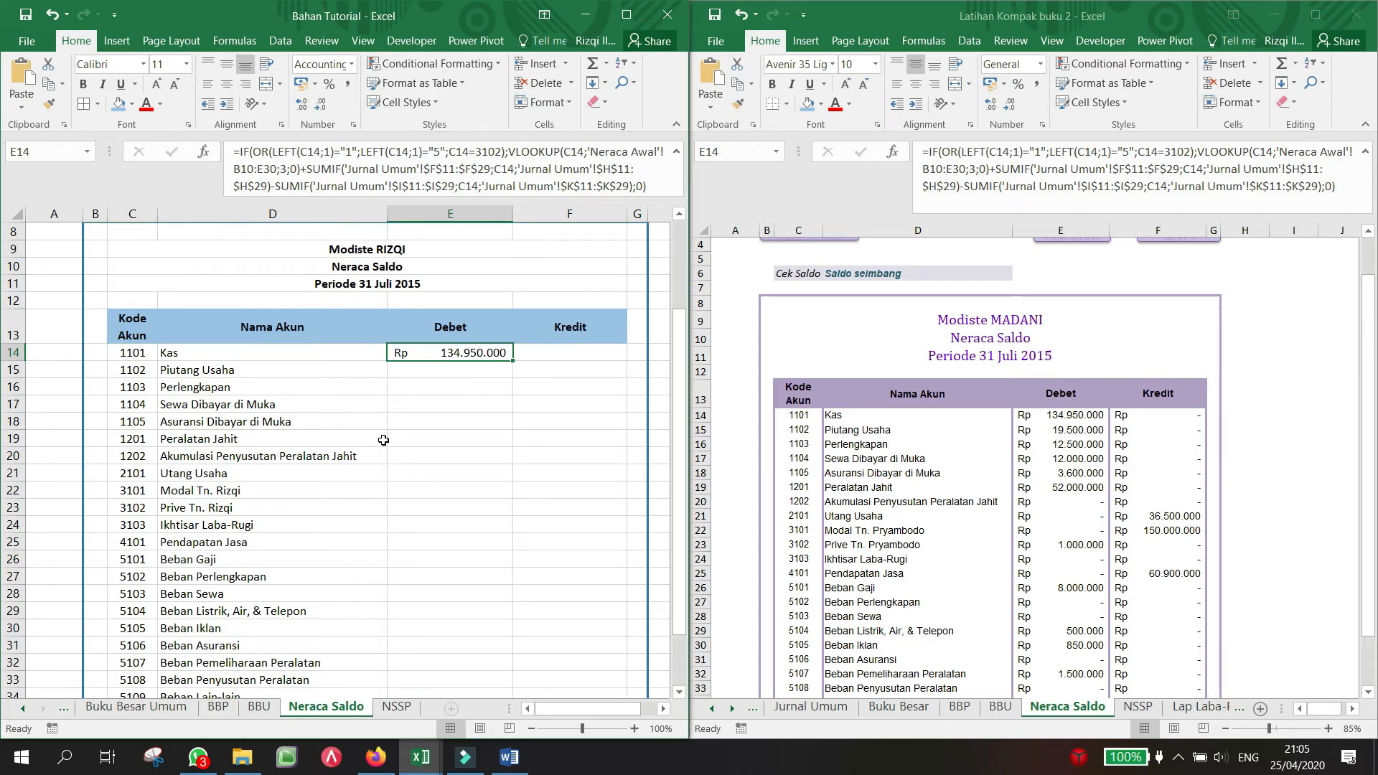
drag(513, 360, 457, 646)
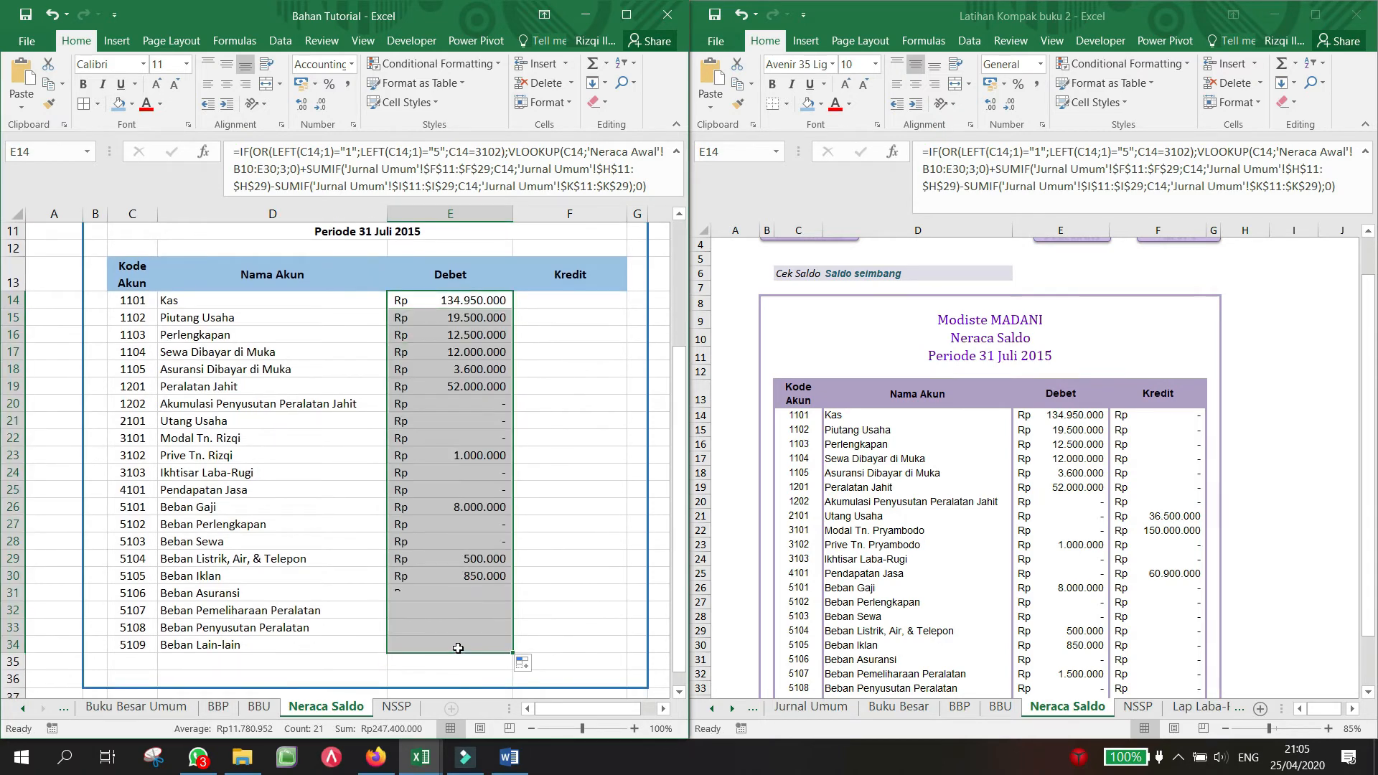
Step: Compare the Debet column with the Latihan Kompak buku 2 workbook and inspect that workbook's Kredit formula for Kas in F14
click(1026, 557)
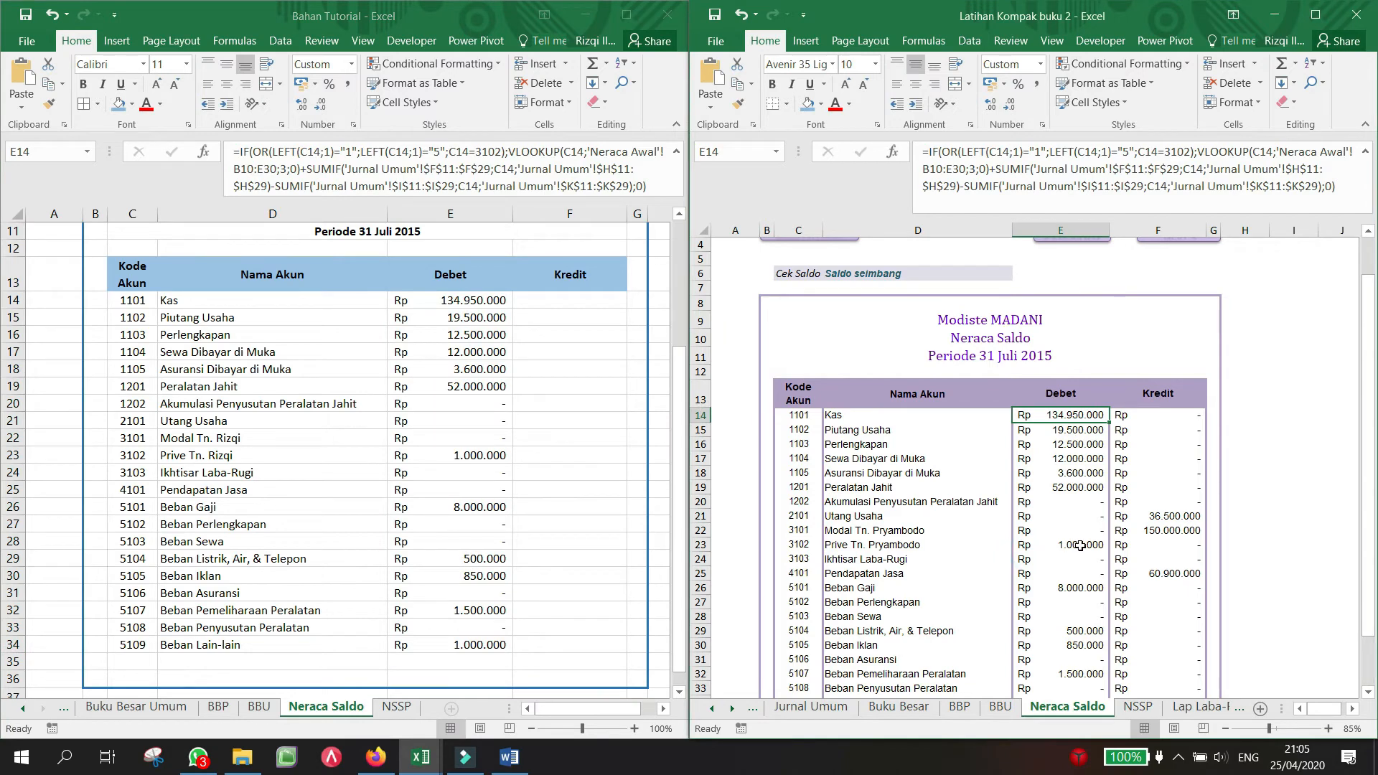
scroll(1080, 545, down, 3)
scroll(1080, 545, up, 2)
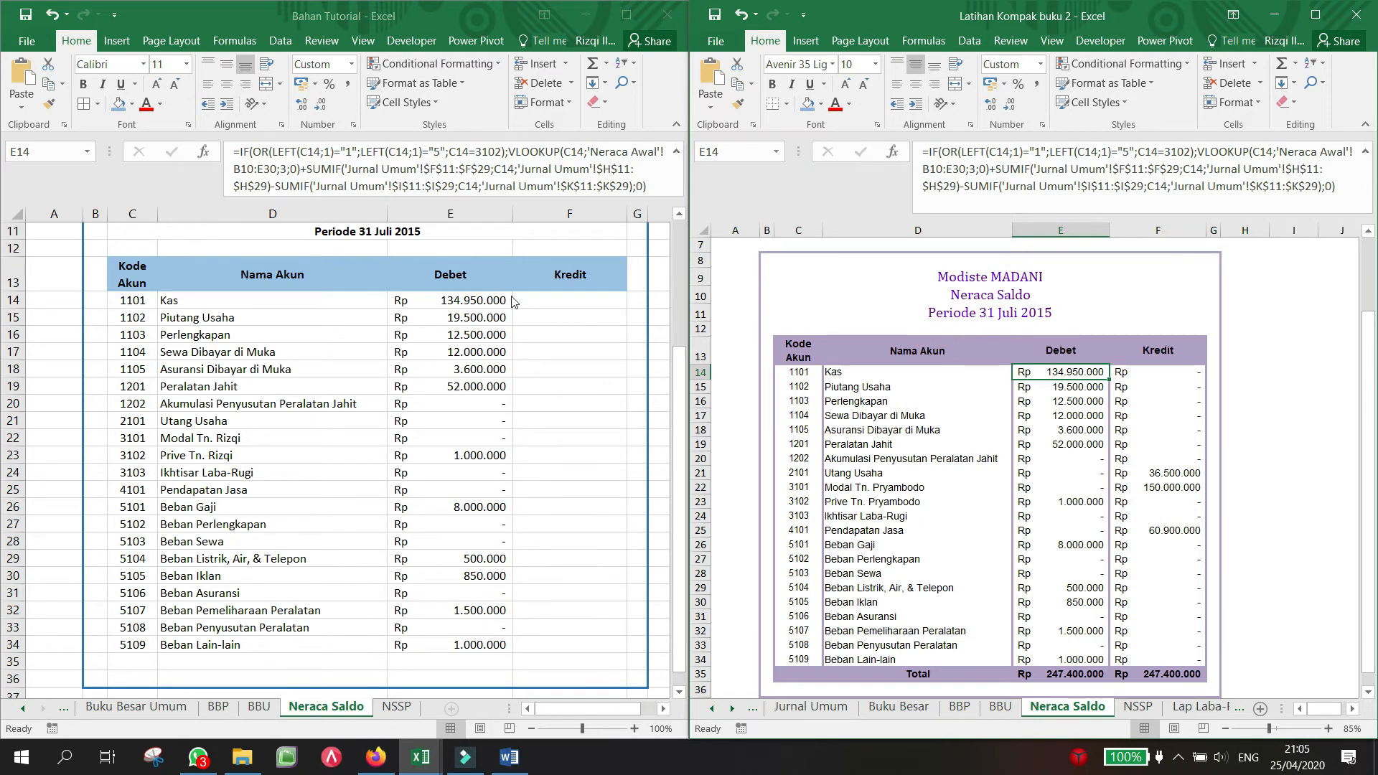
click(541, 302)
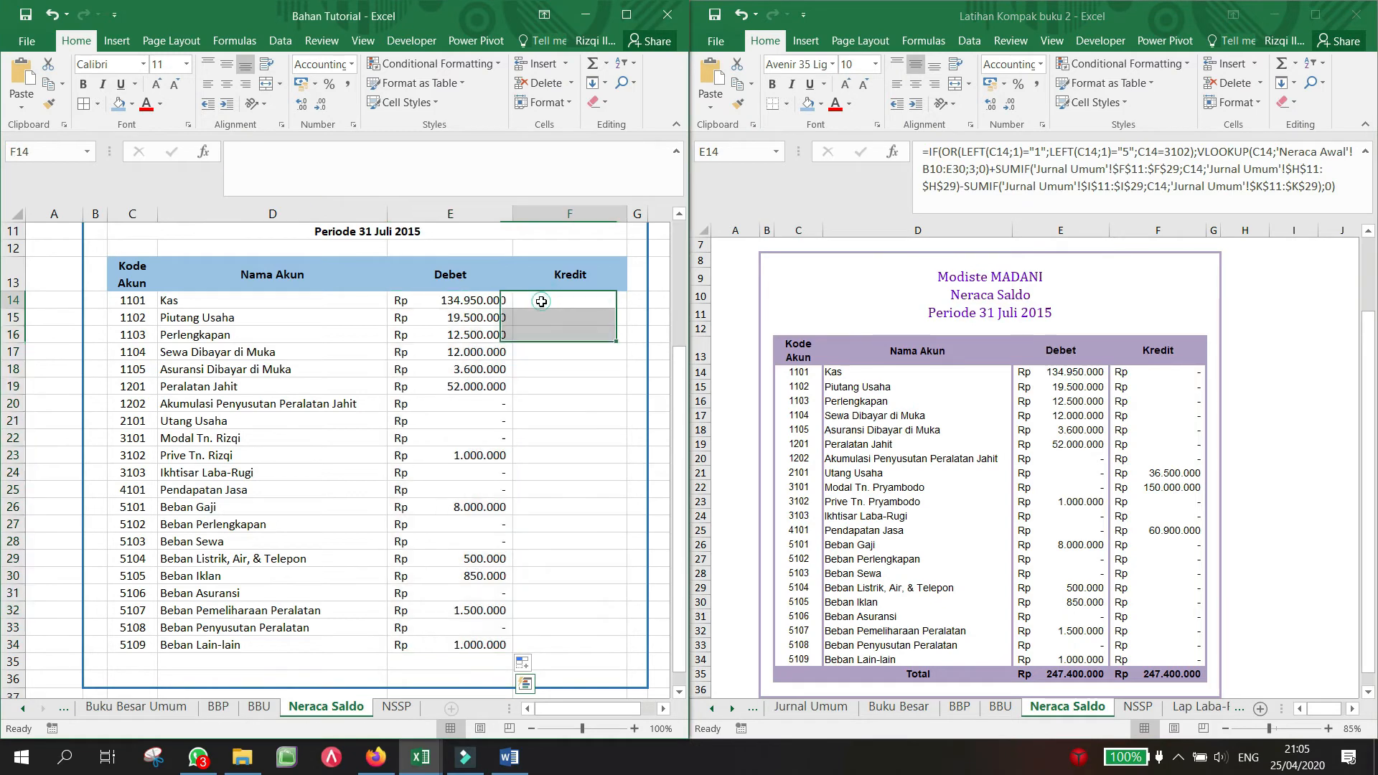
click(1151, 378)
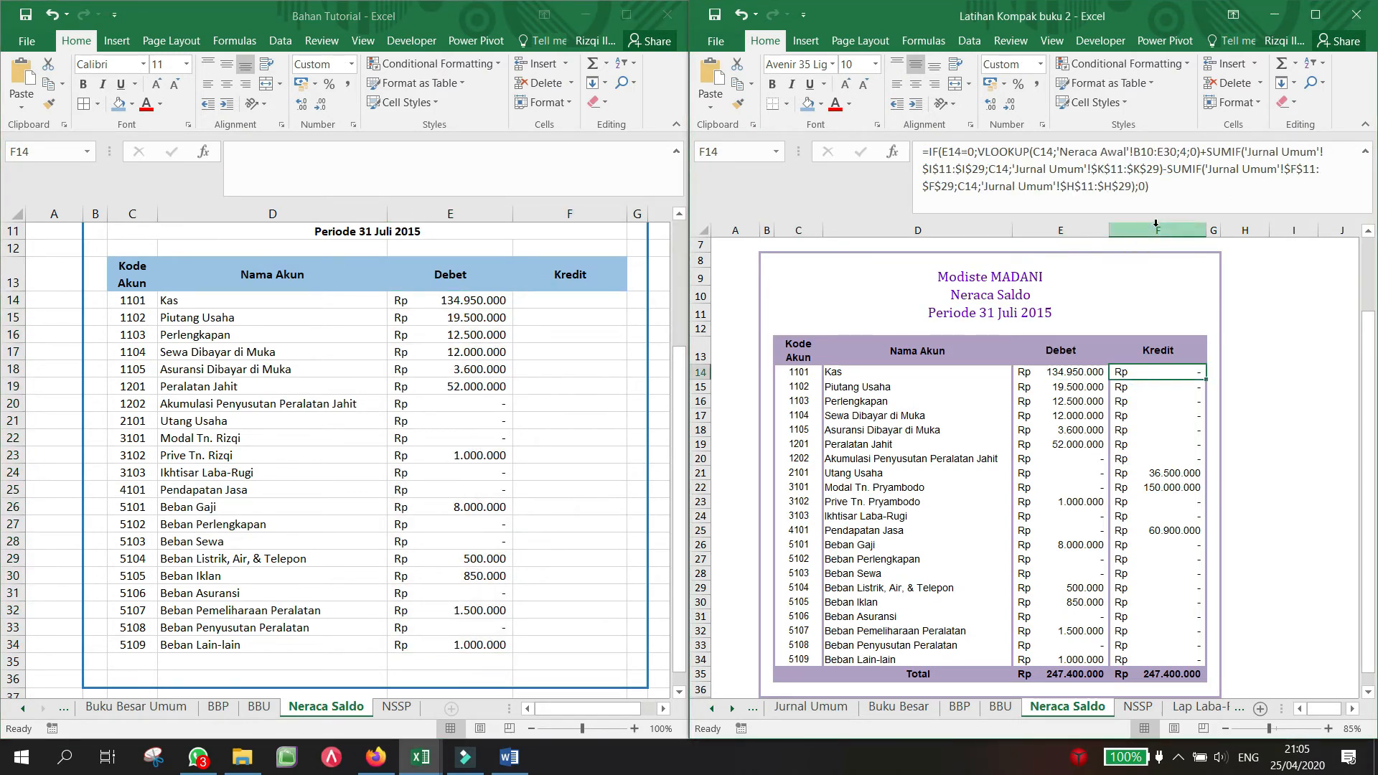
Step: Copy the Kas credit formula from F14 of Latihan Kompak buku 2 into the Word document, below the C = 56.450 line
click(1149, 194)
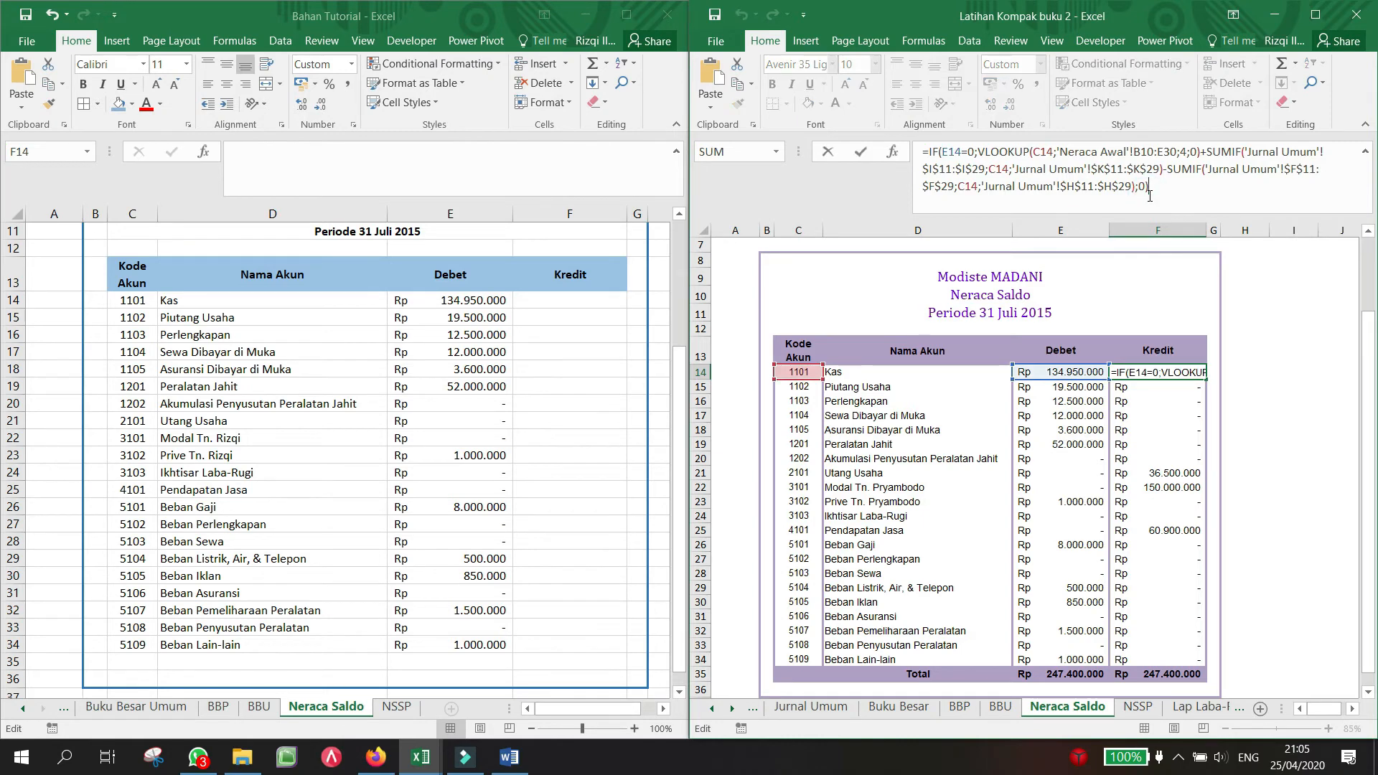
drag(1149, 193, 898, 151)
key(ctrl+c)
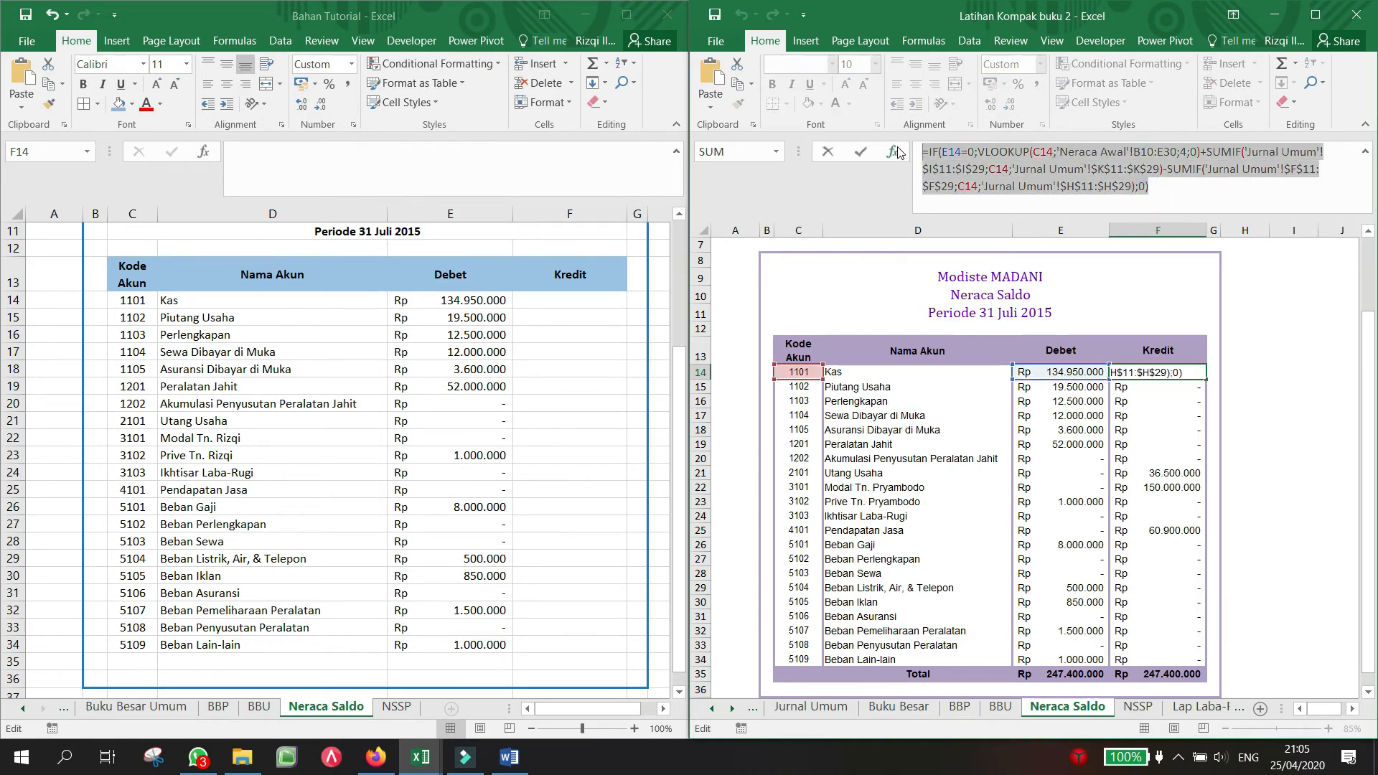
key(Escape)
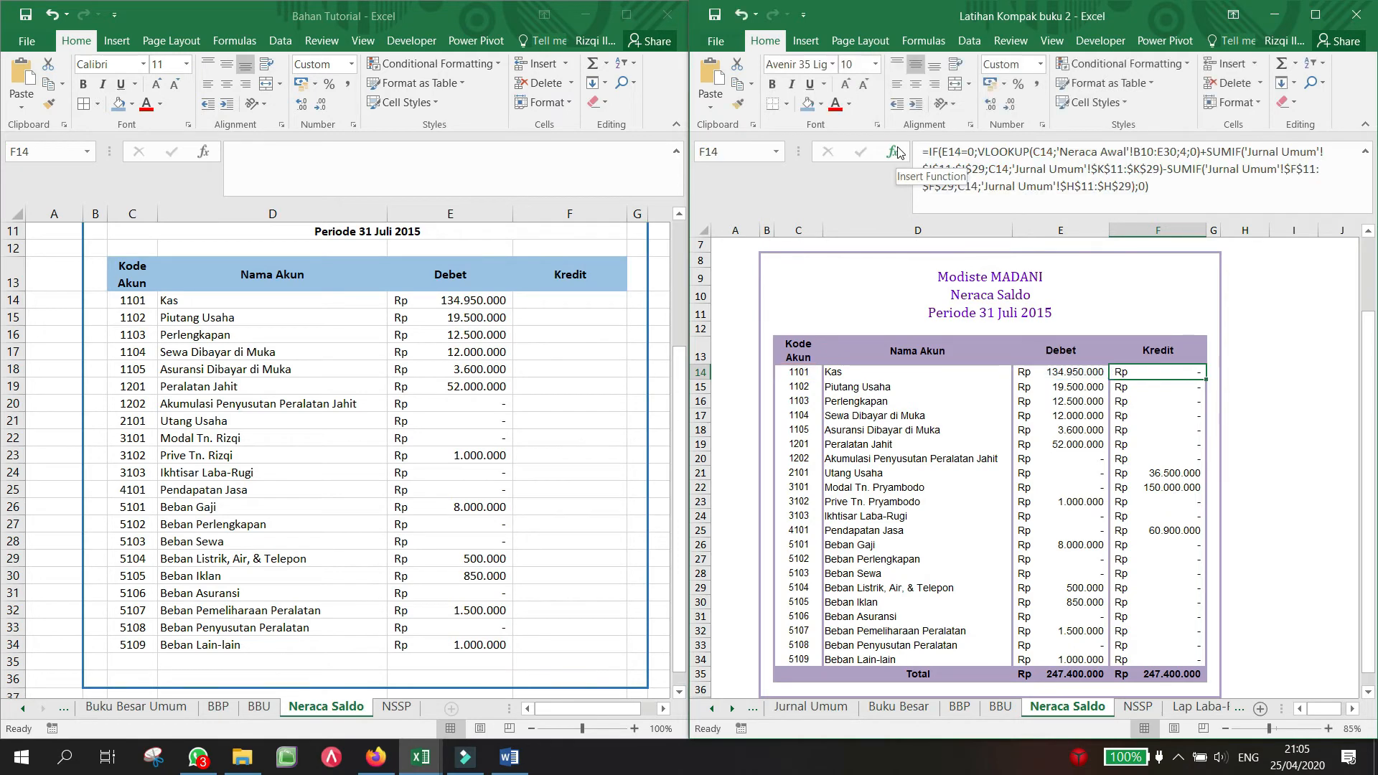
click(501, 757)
click(552, 500)
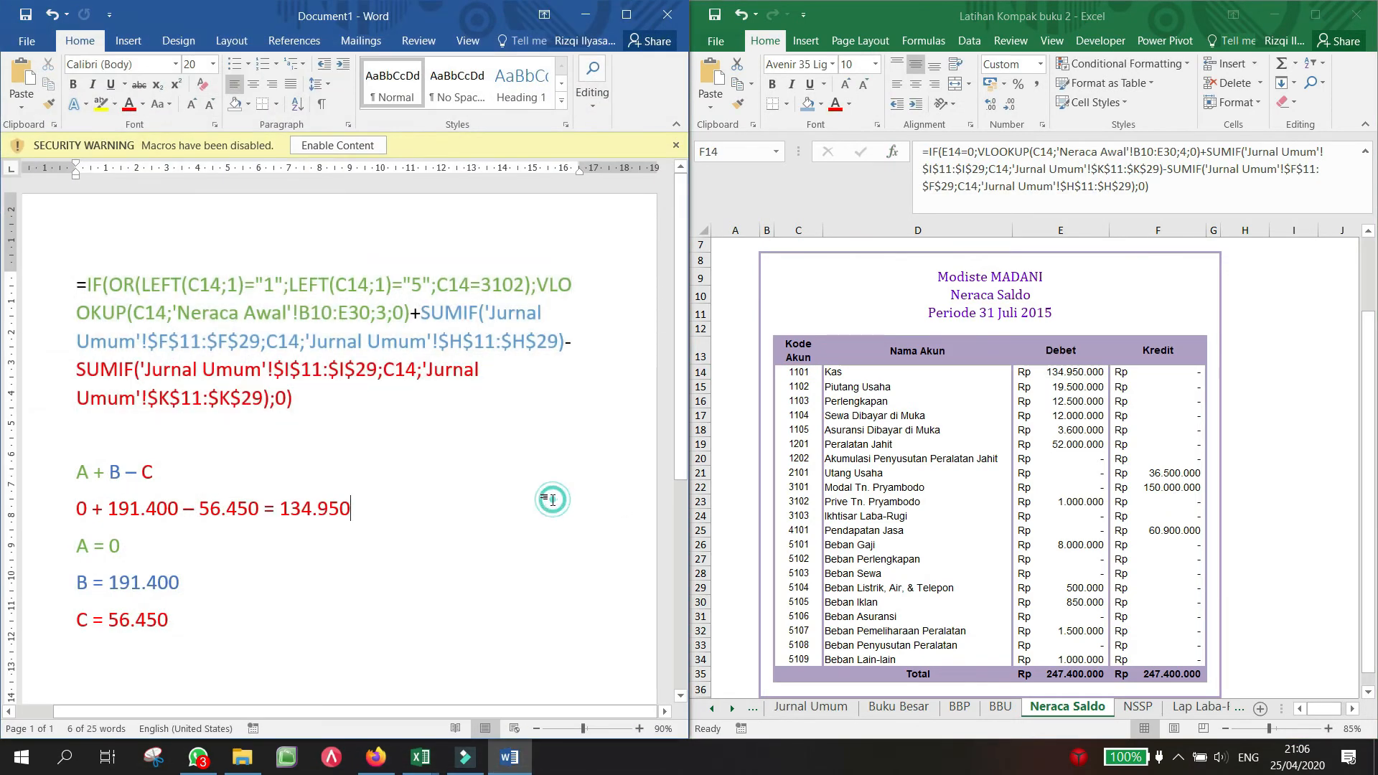
scroll(552, 500, down, 5)
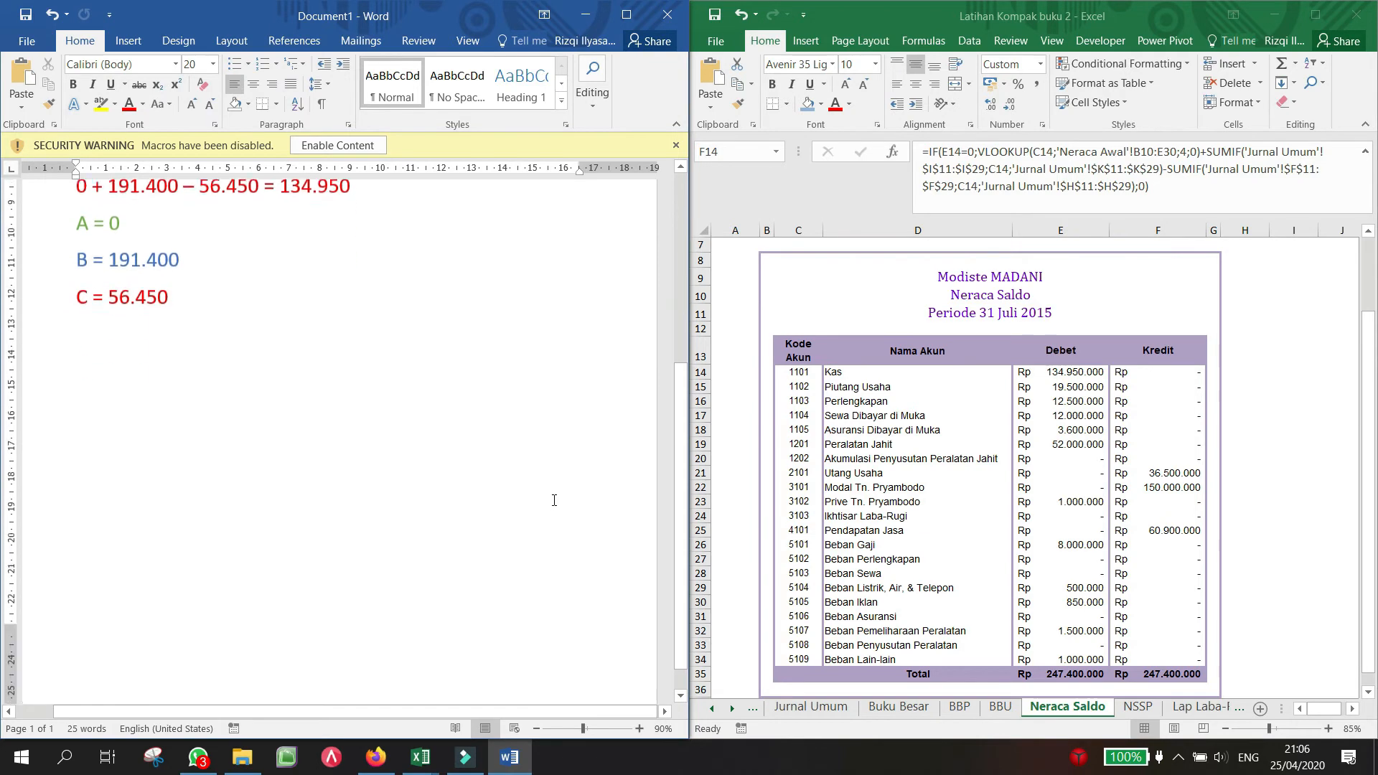
click(208, 328)
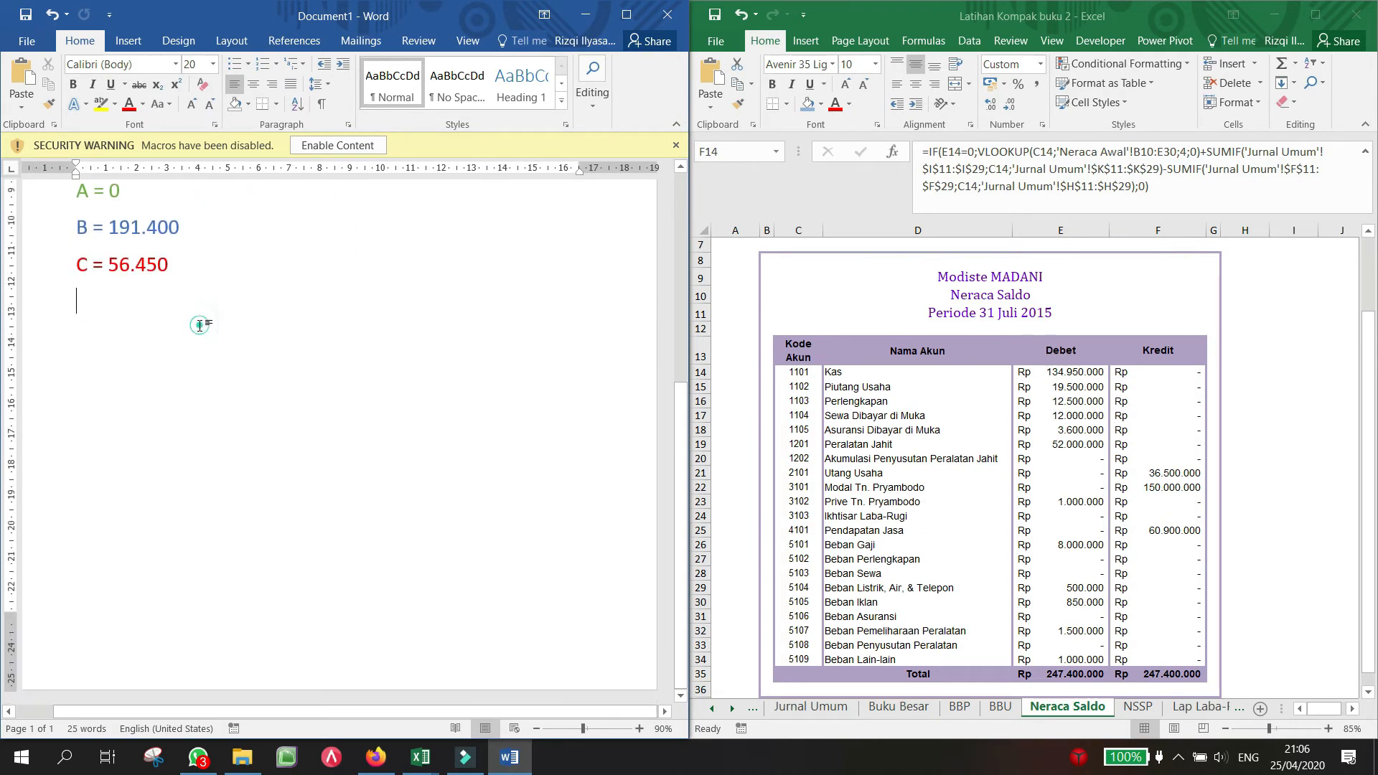
key(Return)
key(ctrl+v)
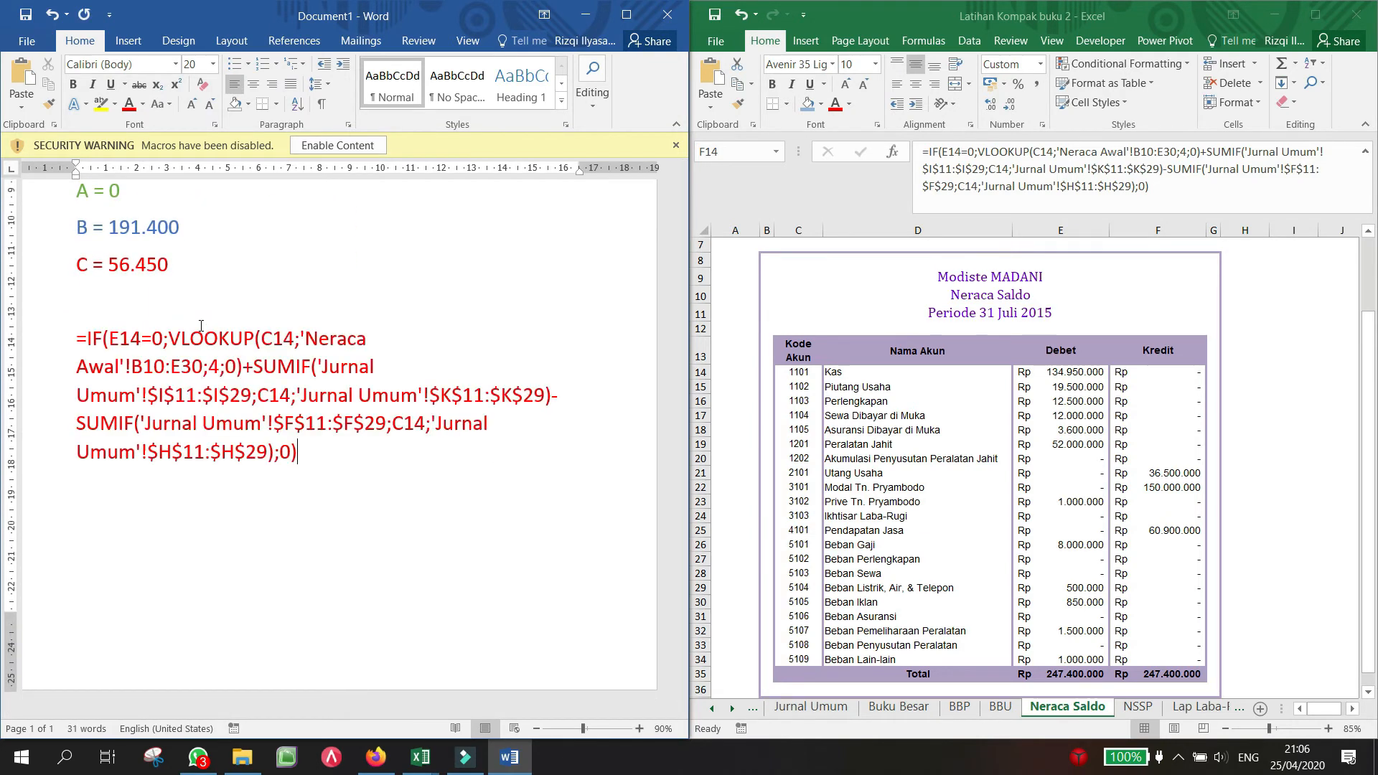
Step: Change the font colour of the pasted credit formula in Word to black
drag(363, 467, 7, 336)
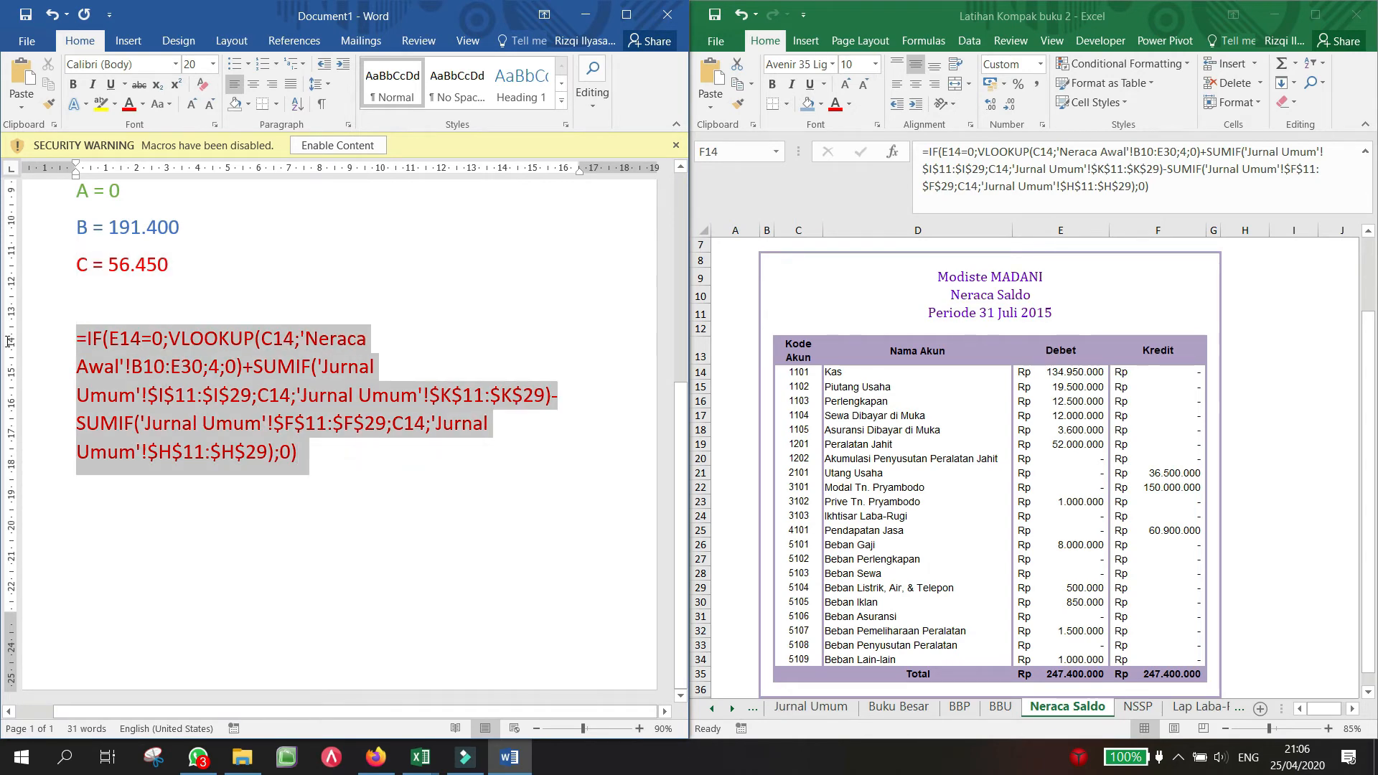
click(143, 104)
click(143, 163)
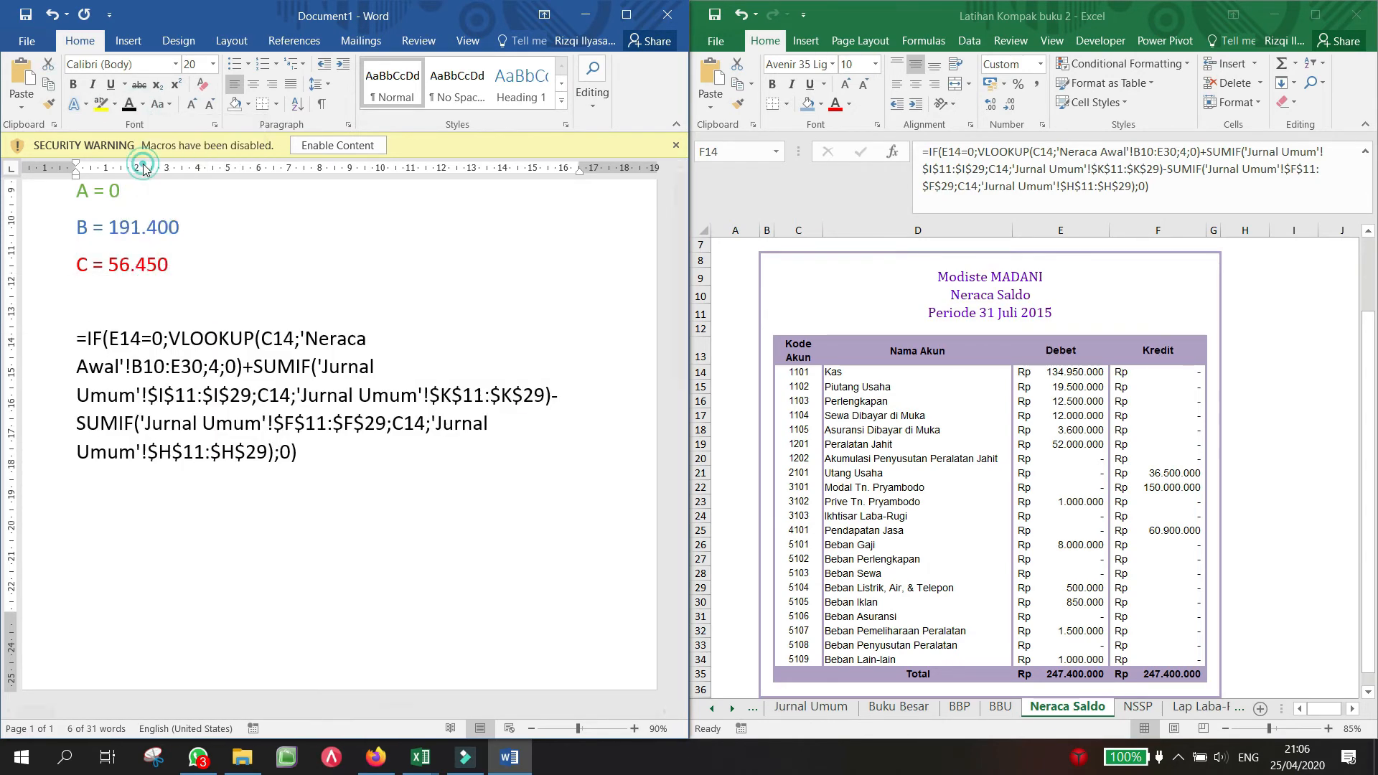
click(446, 298)
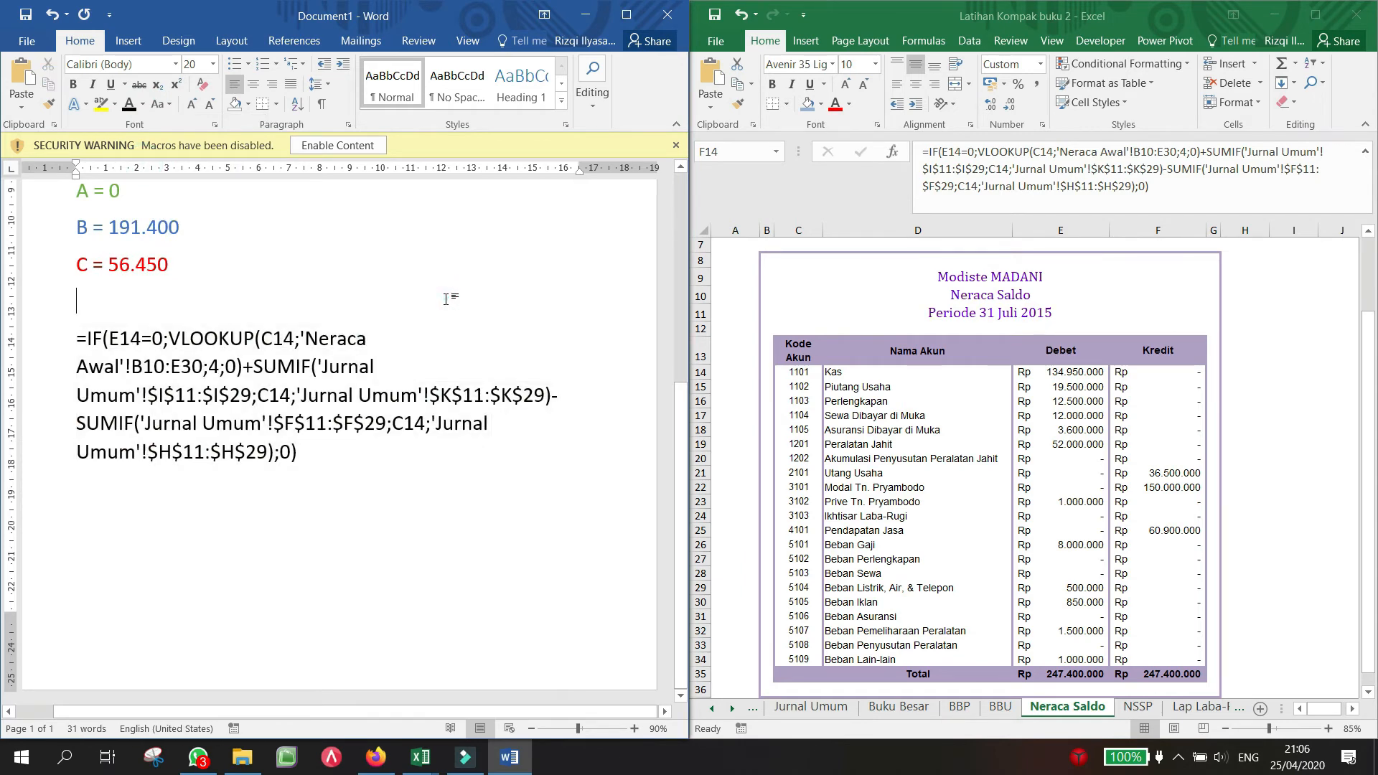
Step: Colour the part =IF(E14=0;VLOOKUP(C14;'Neraca Awal'!B10:E30;4;0) of the credit formula red
scroll(446, 298, up, 1)
click(476, 308)
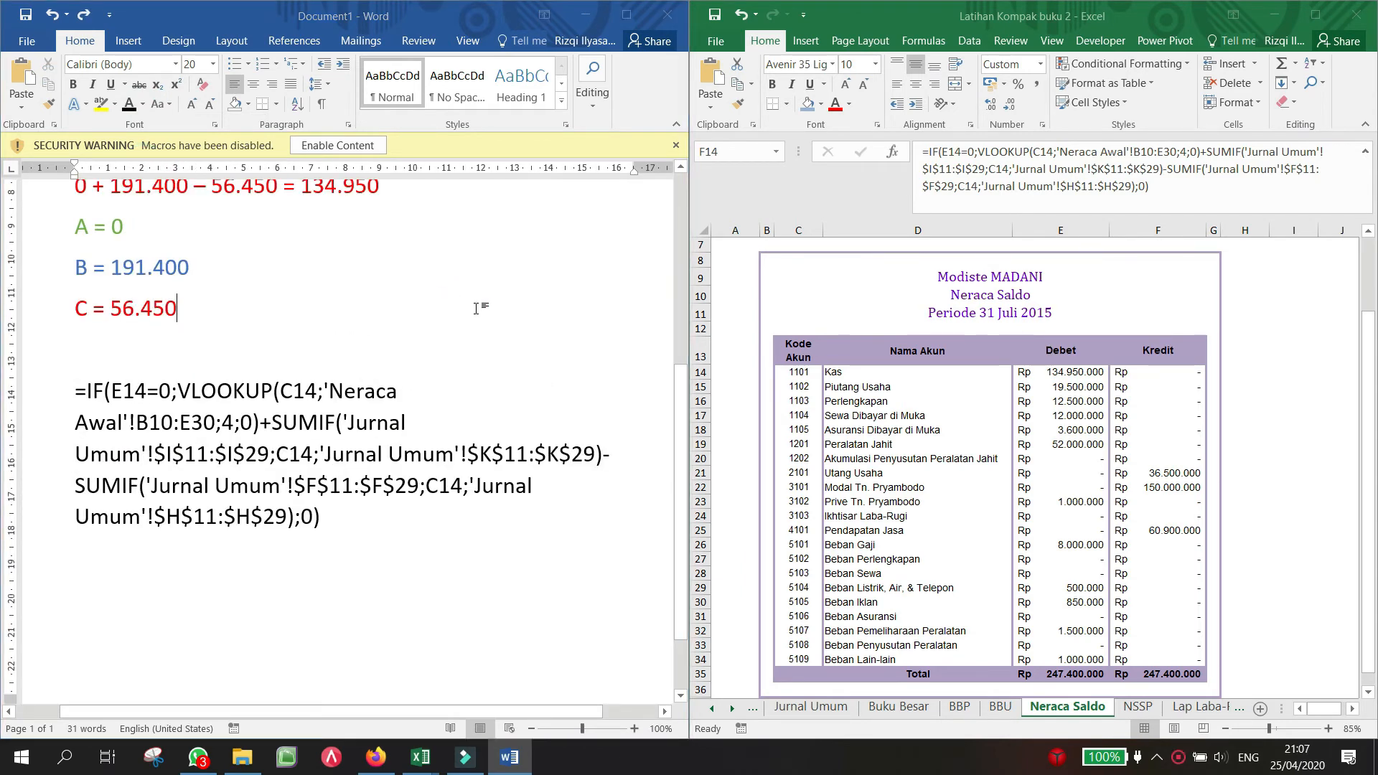
click(214, 419)
drag(74, 391, 261, 424)
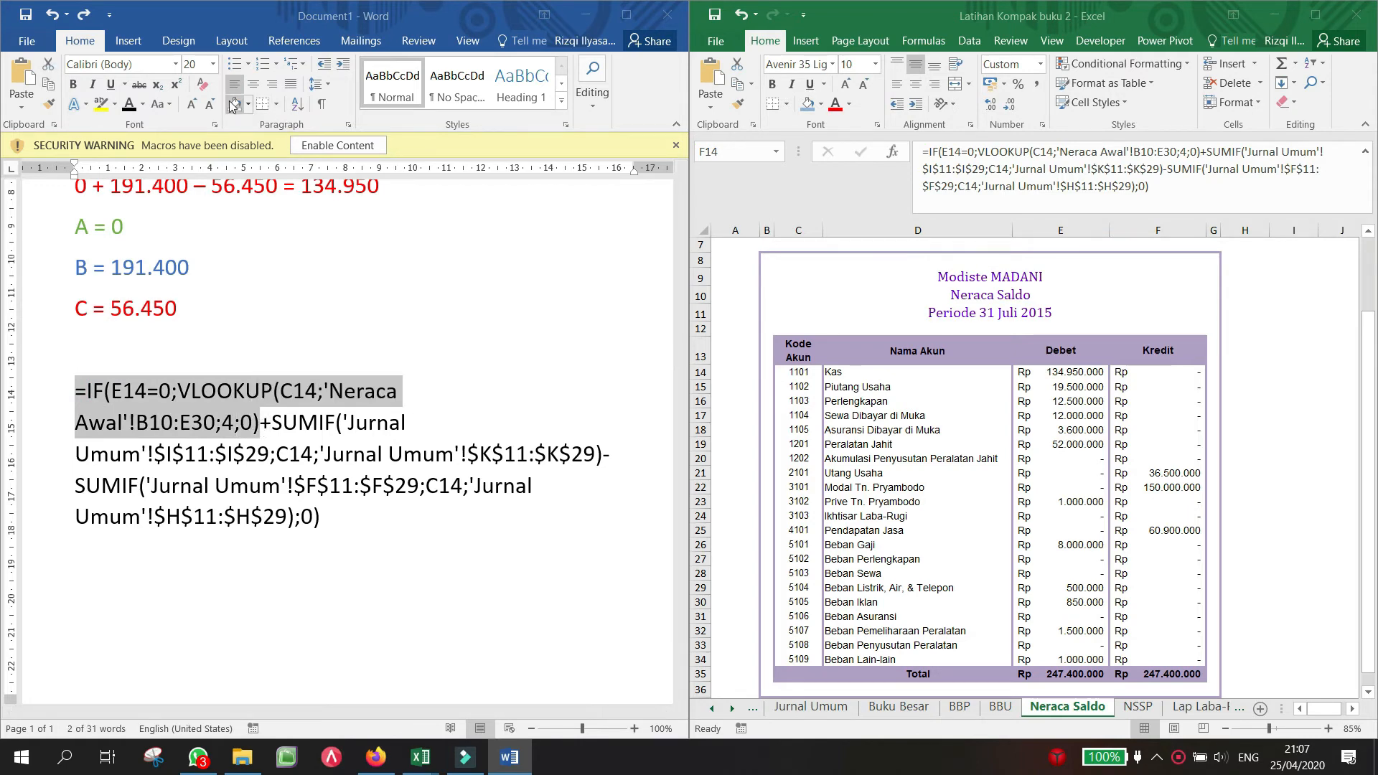
click(146, 106)
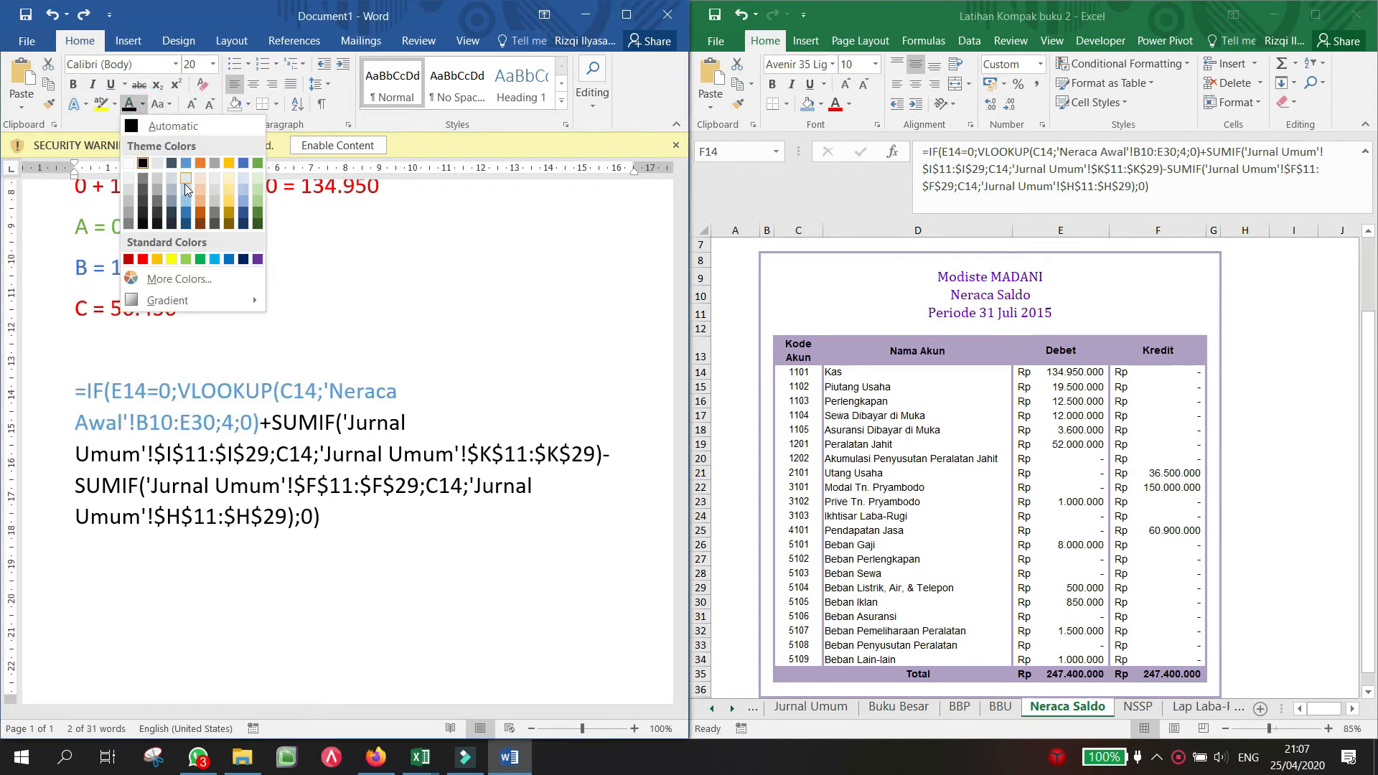
click(142, 259)
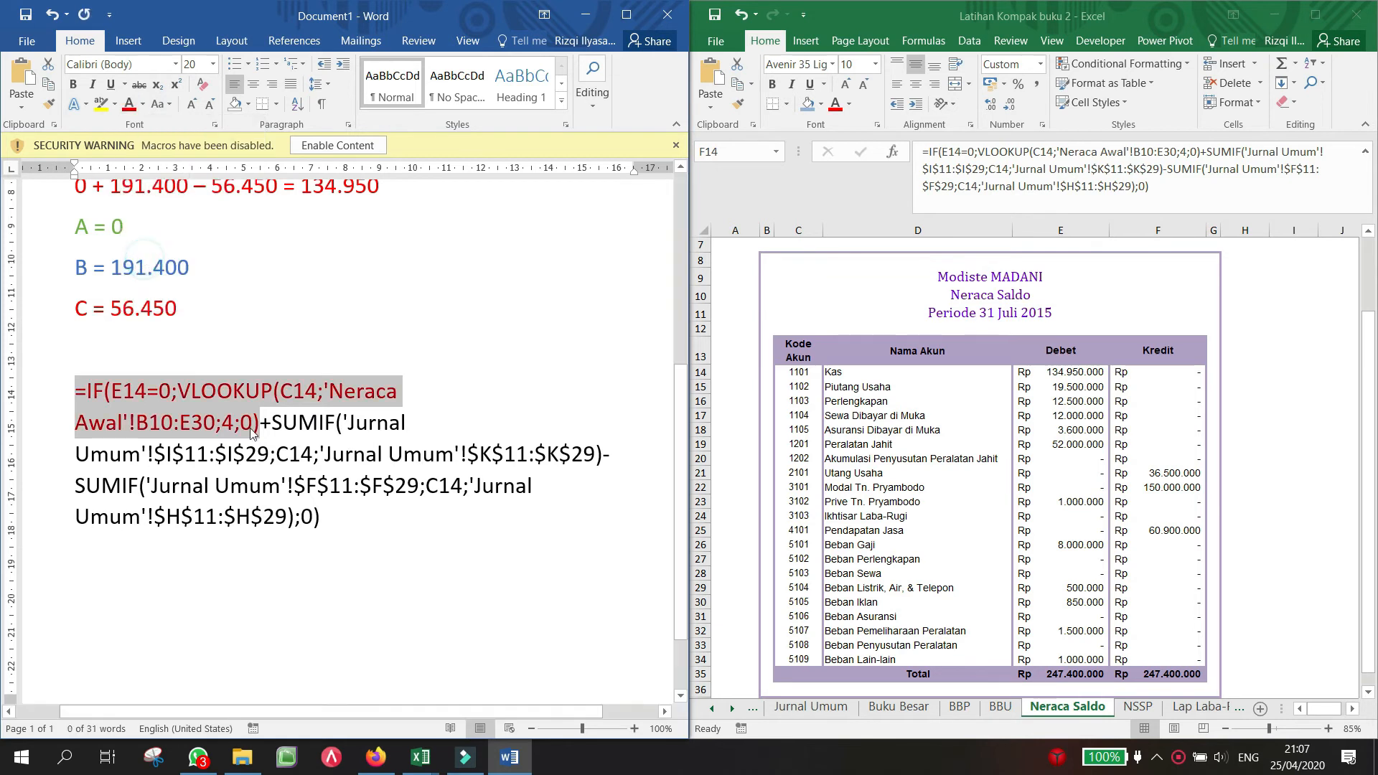
Step: Colour the credit formula's first SUMIF, including the minus sign, blue and its second SUMIF through the closing ;0) green
click(257, 424)
drag(272, 424, 614, 451)
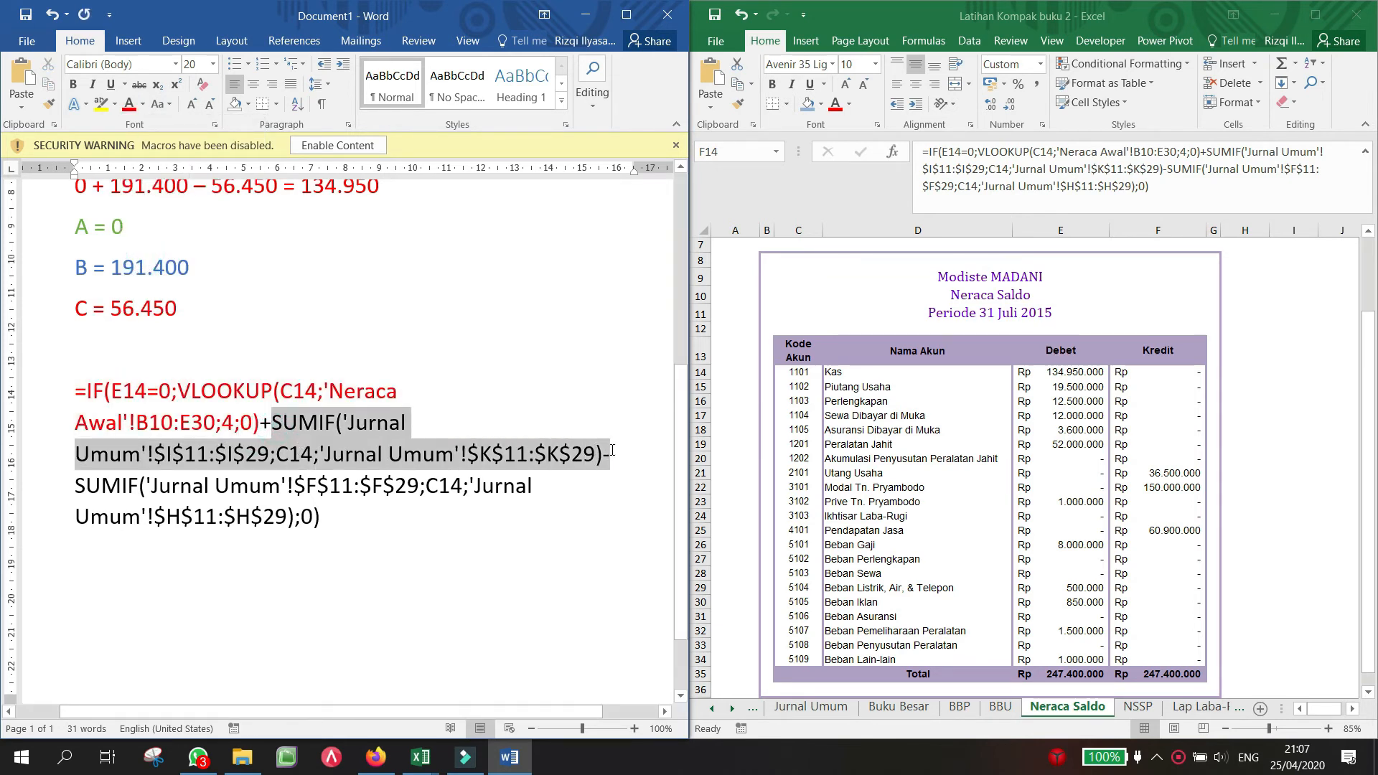
click(148, 109)
click(185, 210)
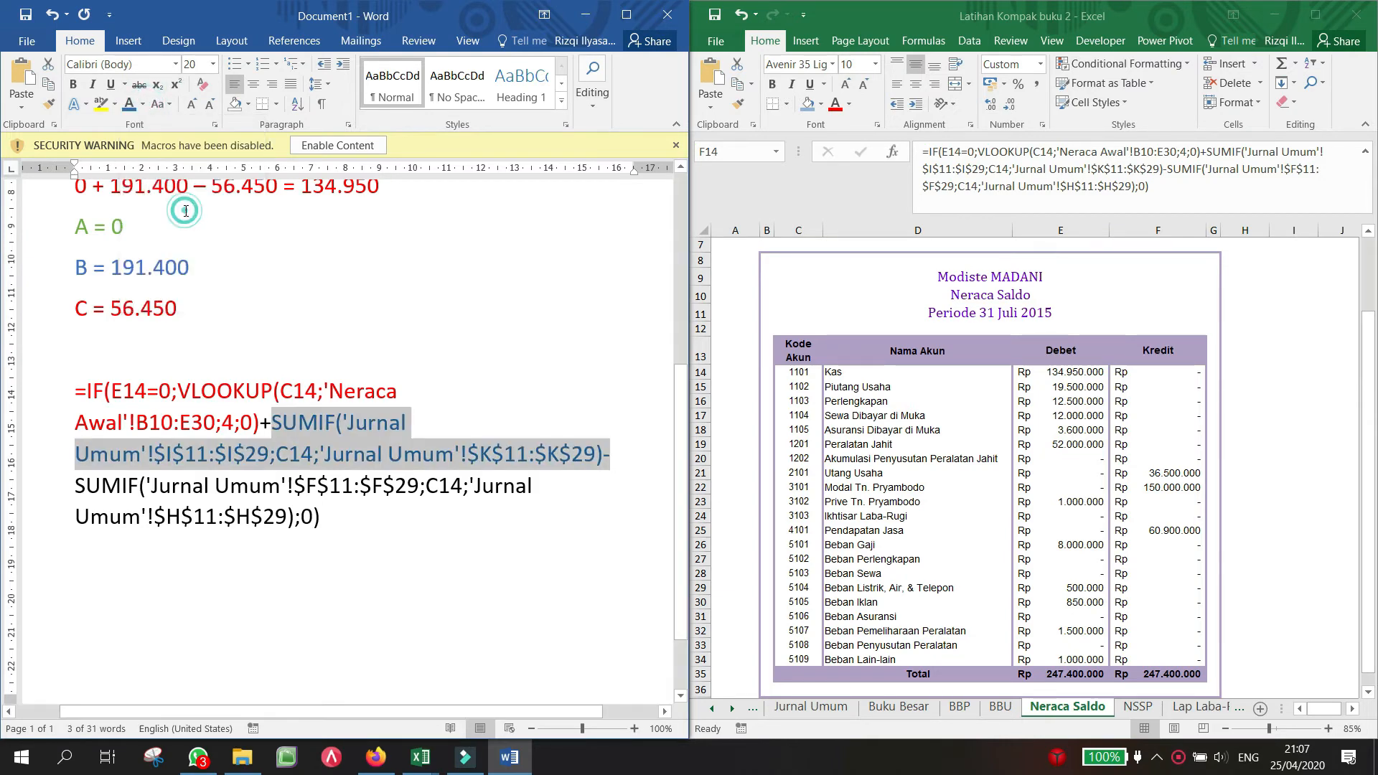
drag(203, 485, 103, 492)
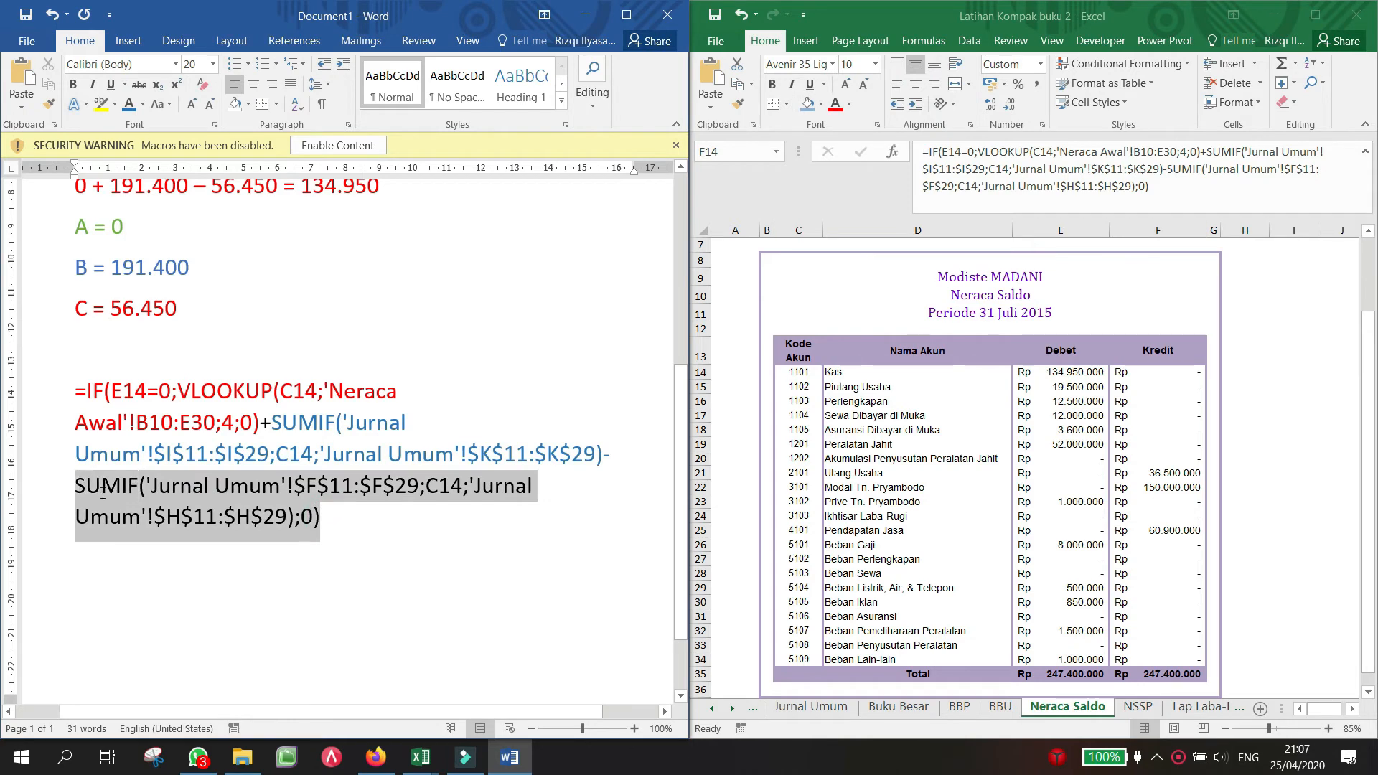
click(143, 104)
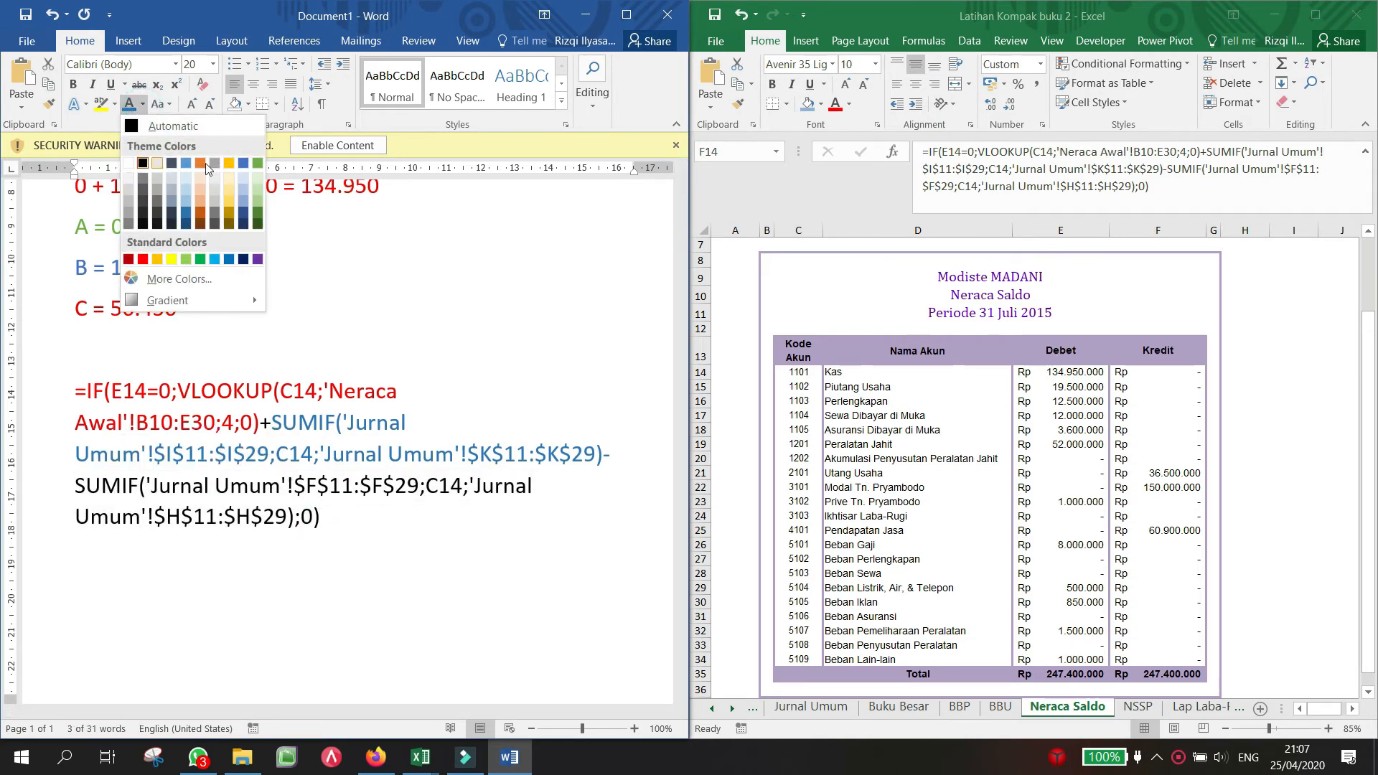
click(258, 163)
click(411, 569)
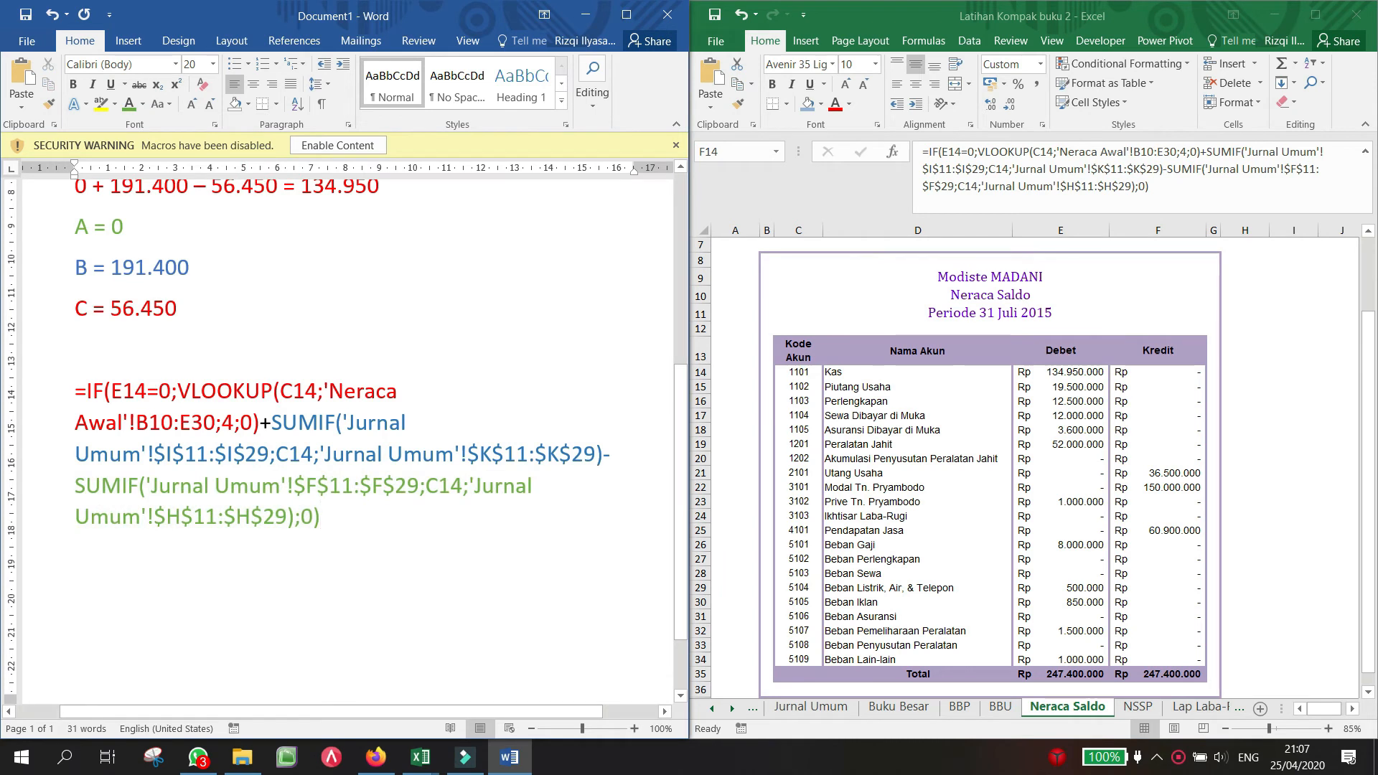
Step: Add the line "A + B - C" below the credit formula in Word
key(Return)
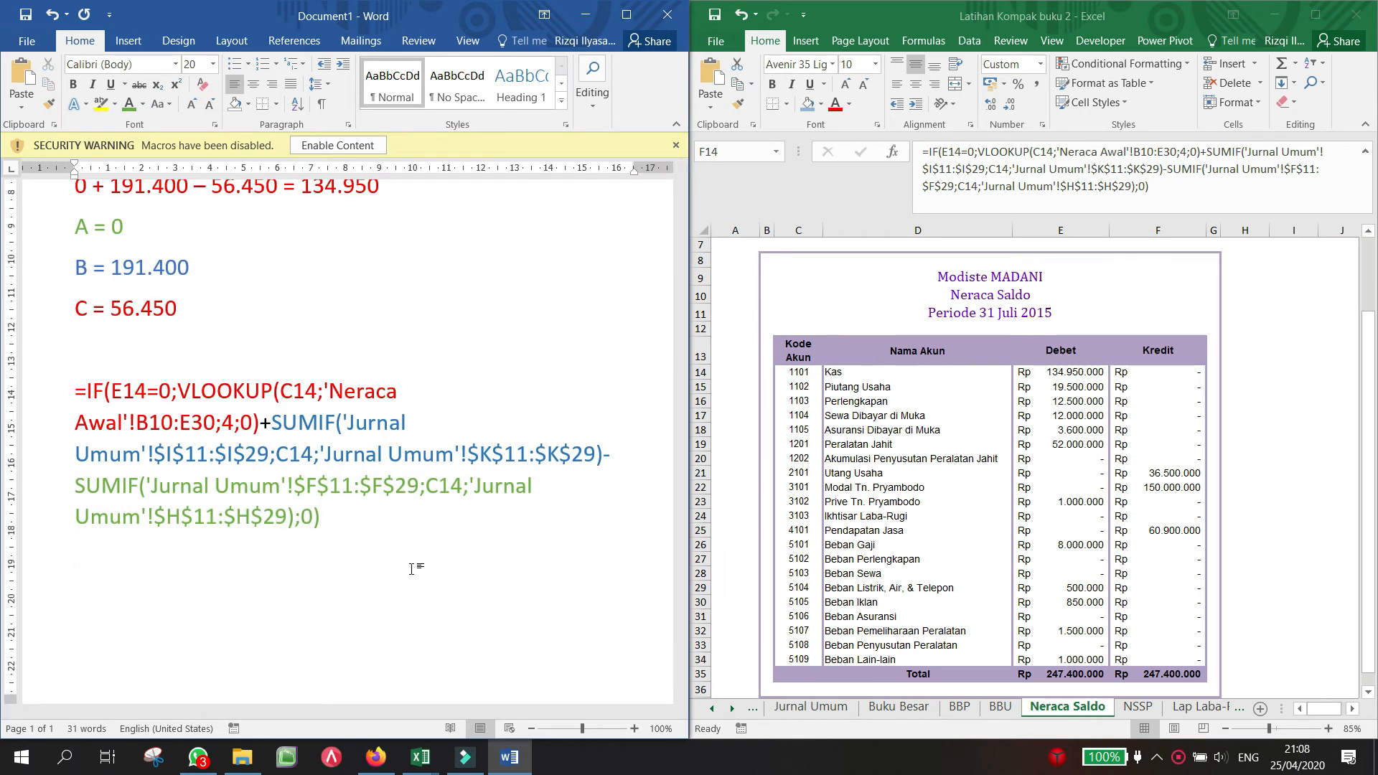
text(AA)
key(BackSpace)
text(+ B - C)
Step: Colour the "A +" part of the line below the credit formula red
key(Left)
key(Left)
key(Left)
key(Left)
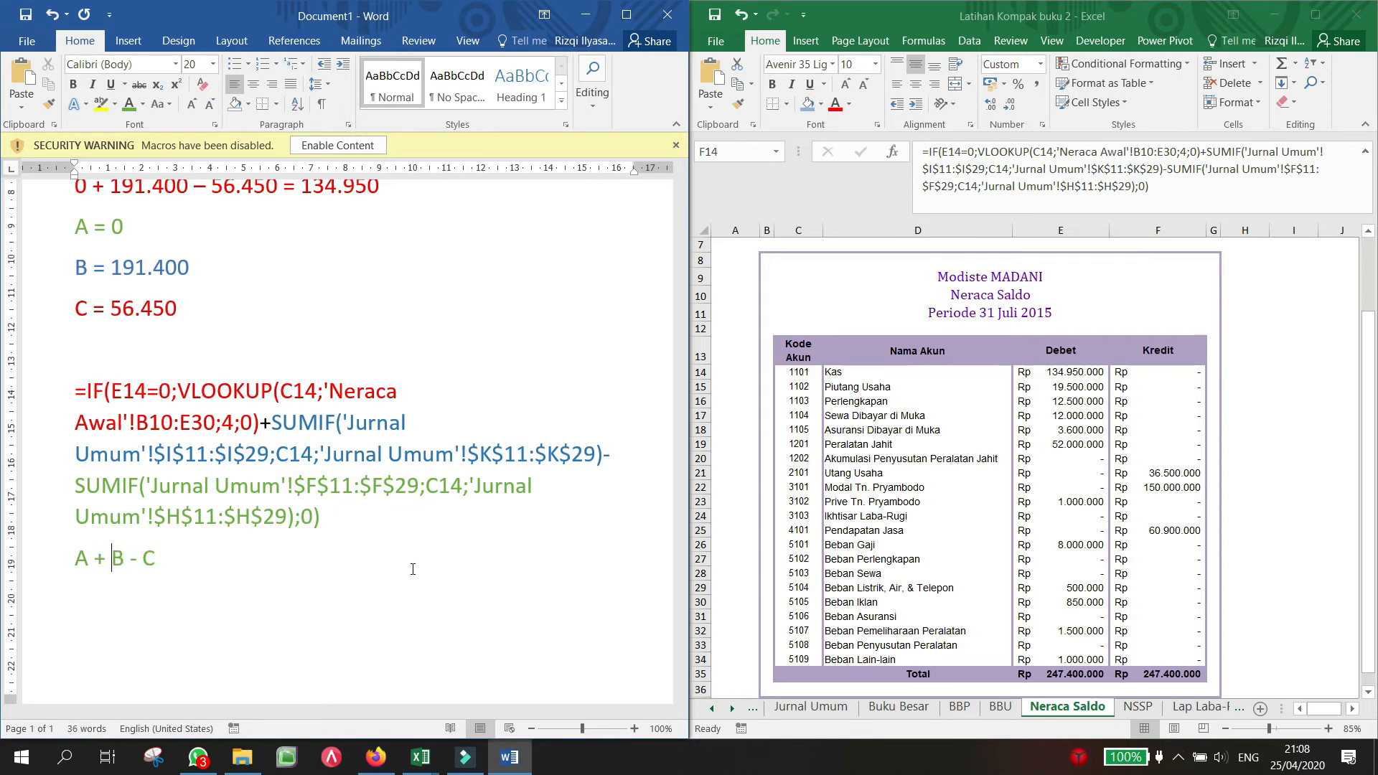
key(shift+Left)
key(shift+Left)
key(shift+Left)
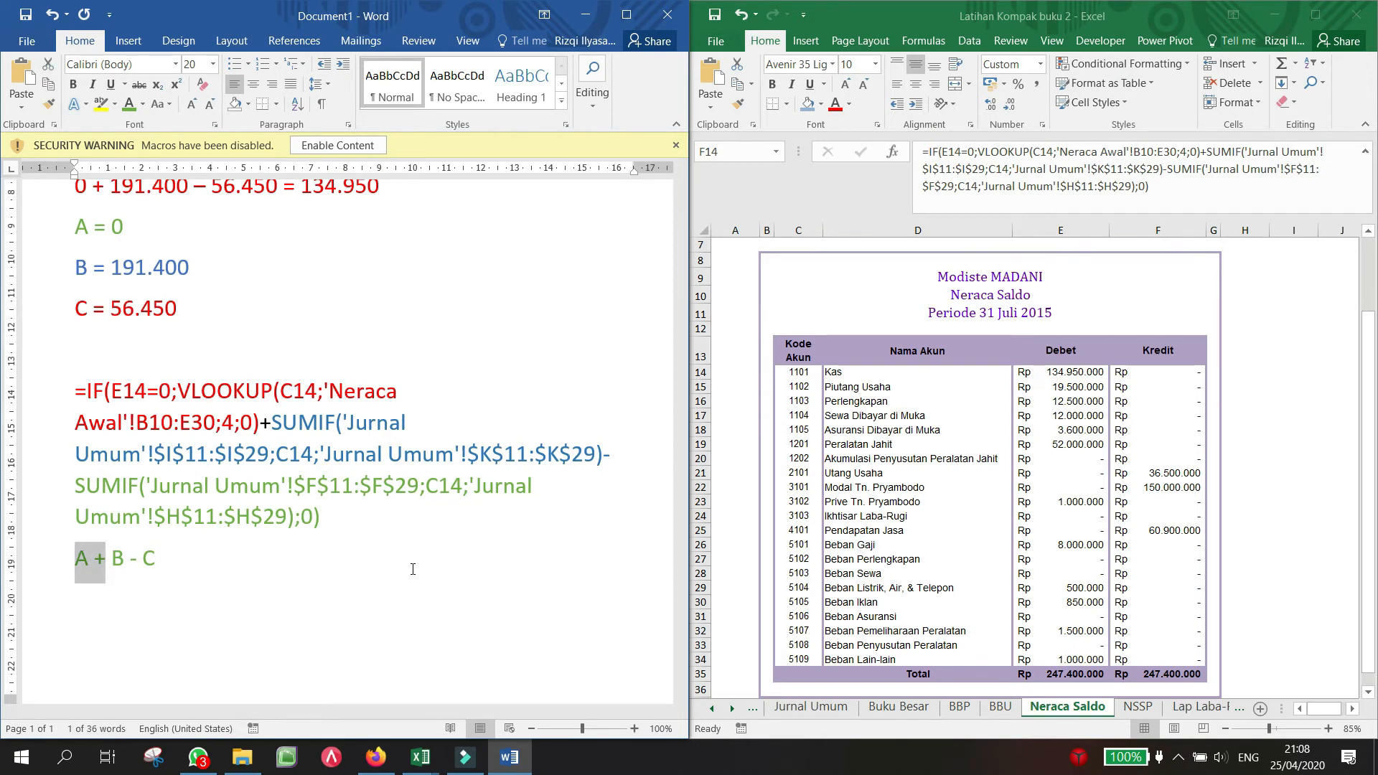
click(143, 104)
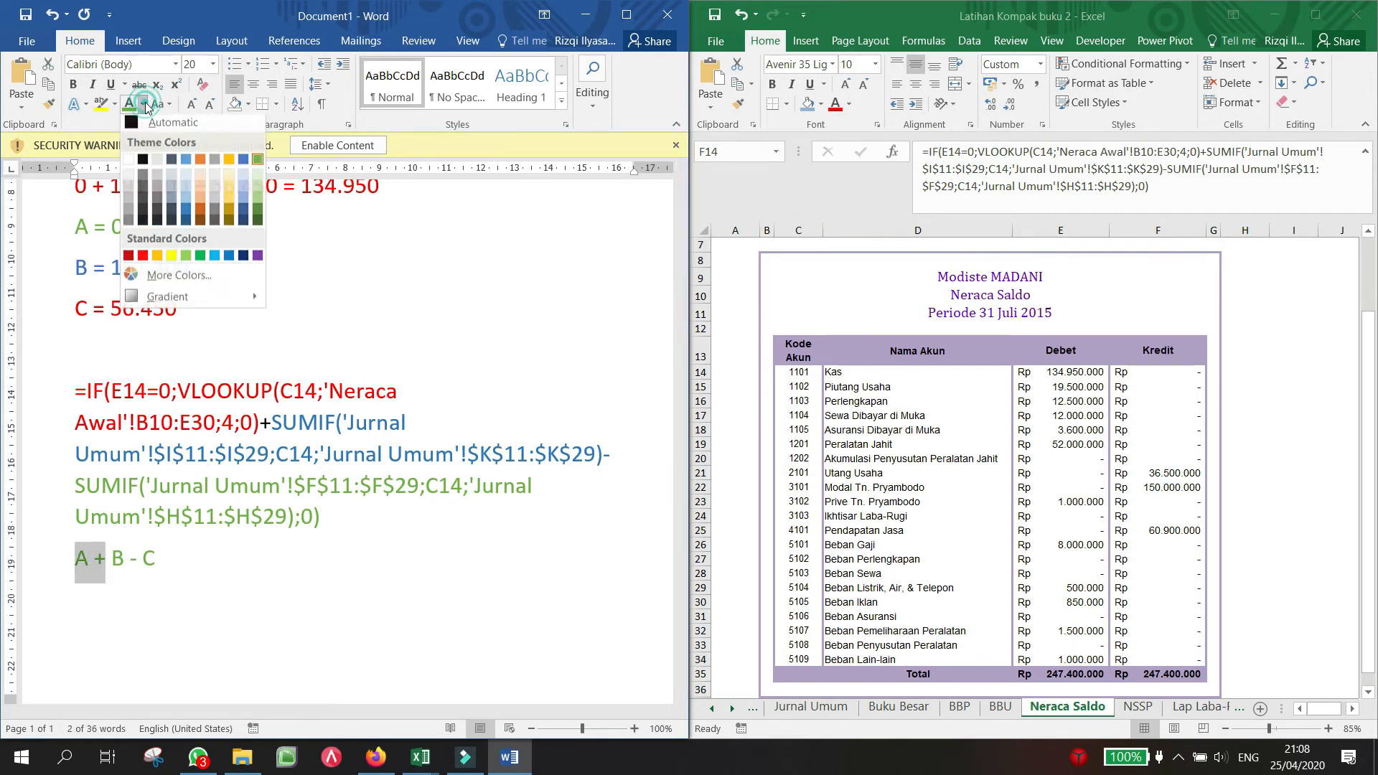
click(143, 259)
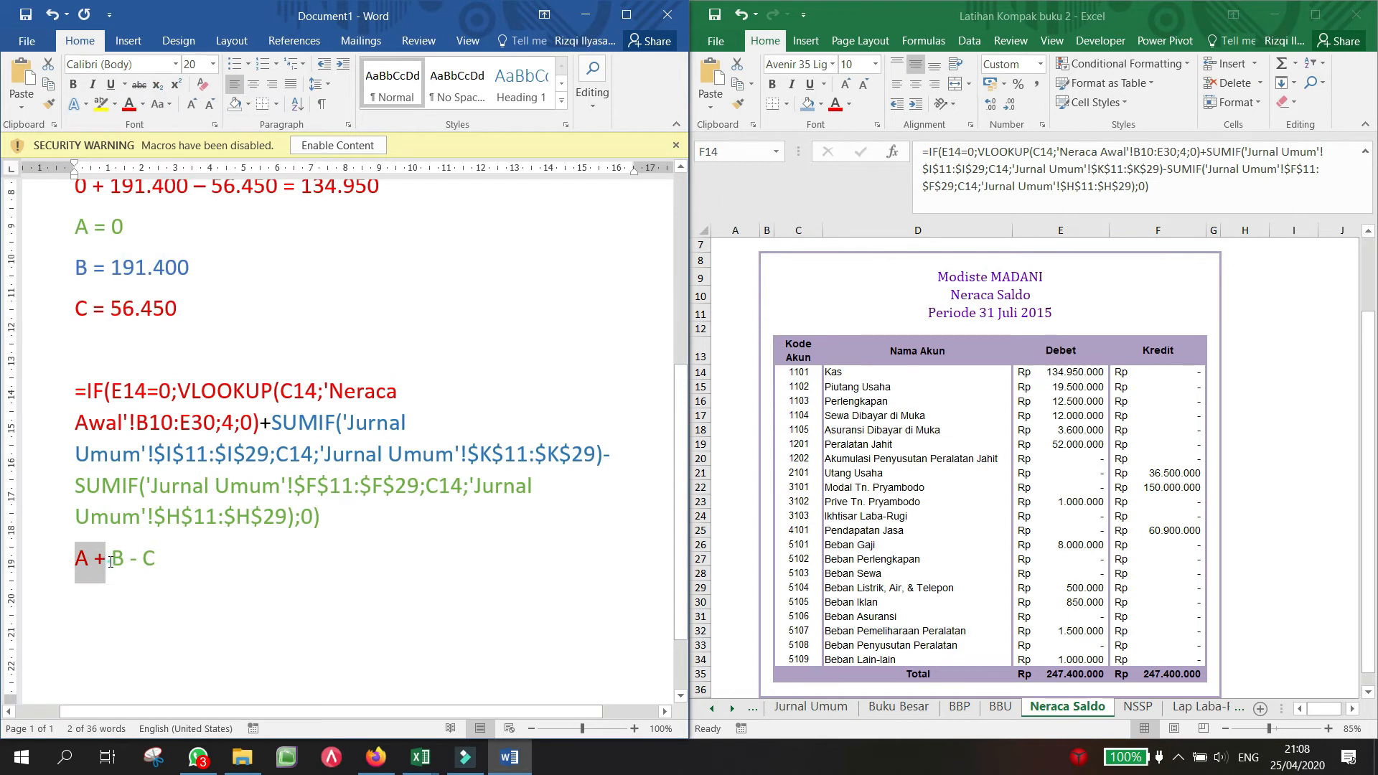
Step: Colour the "B -" part of that line blue and start a new line after it
drag(112, 560, 137, 561)
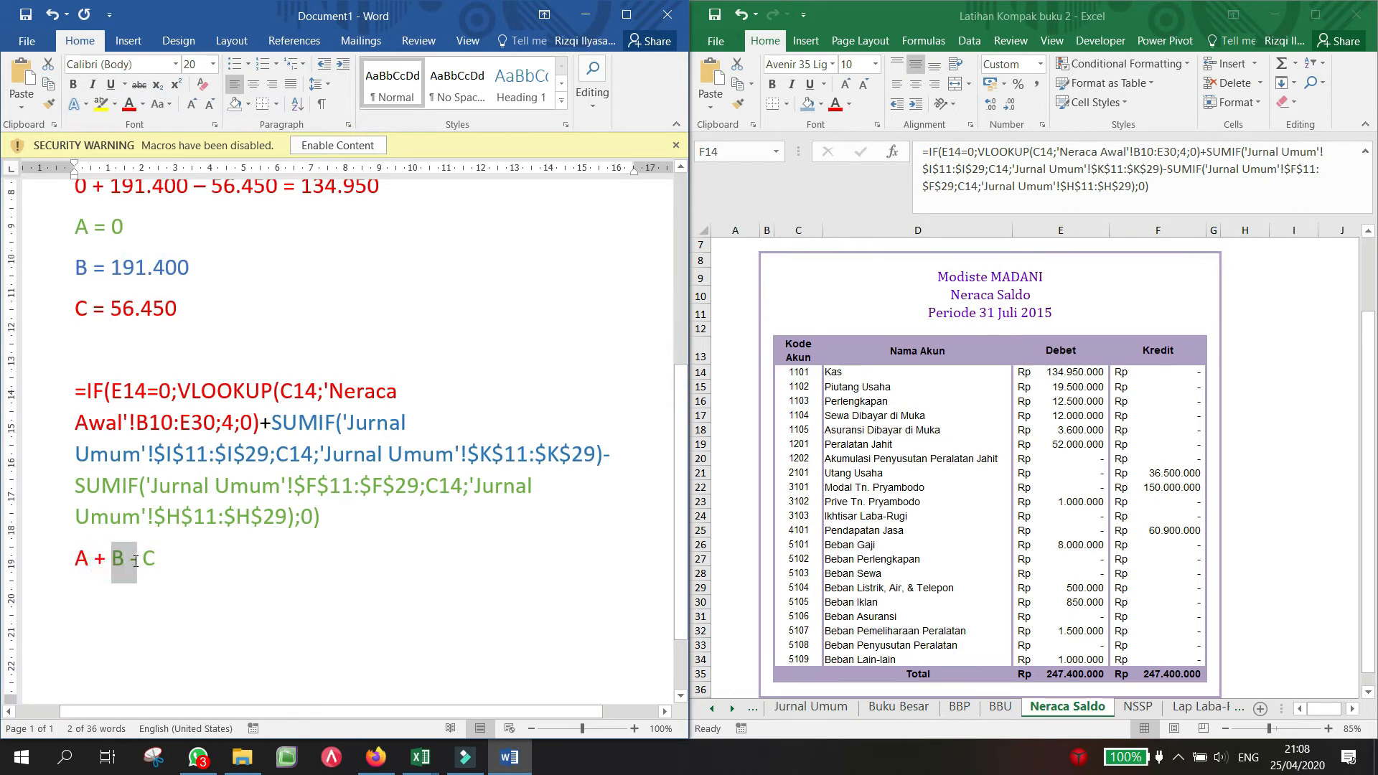
click(144, 106)
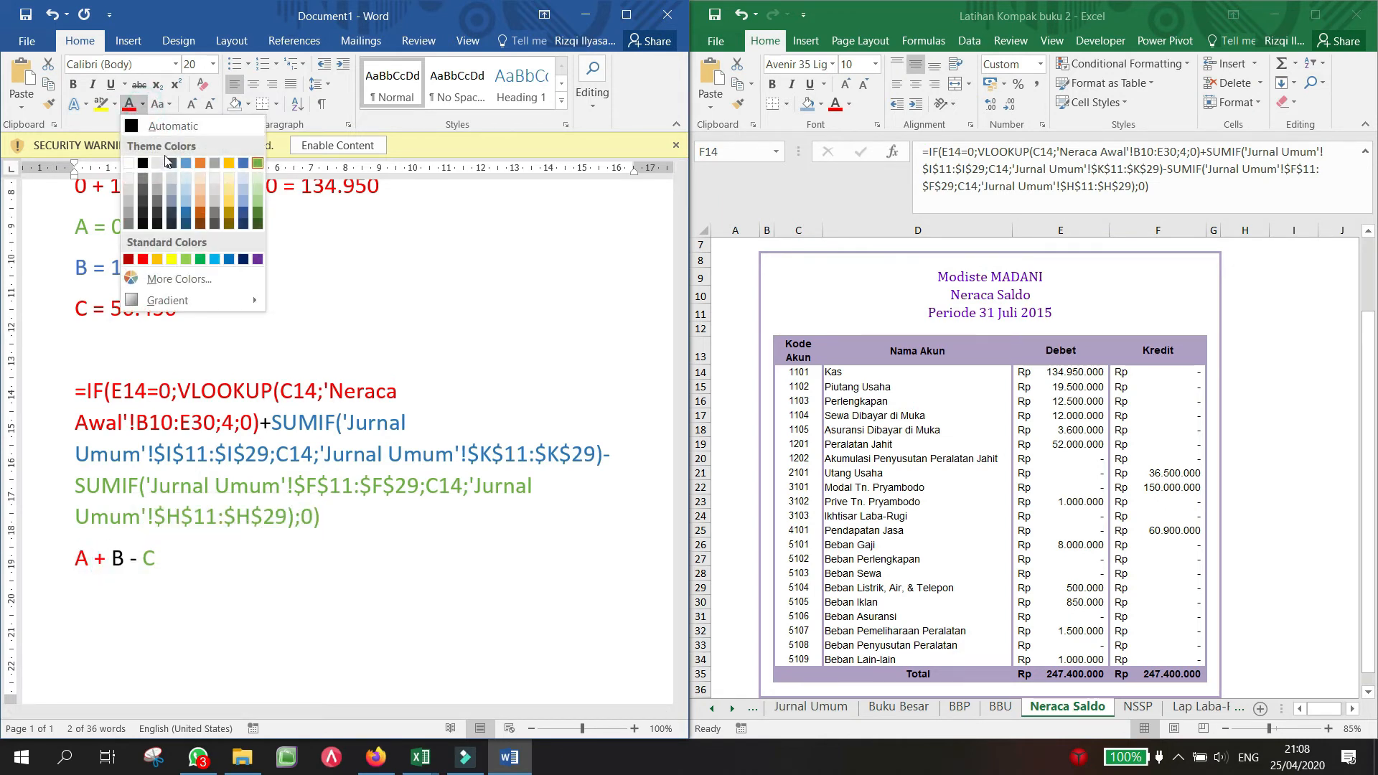
click(185, 165)
click(201, 598)
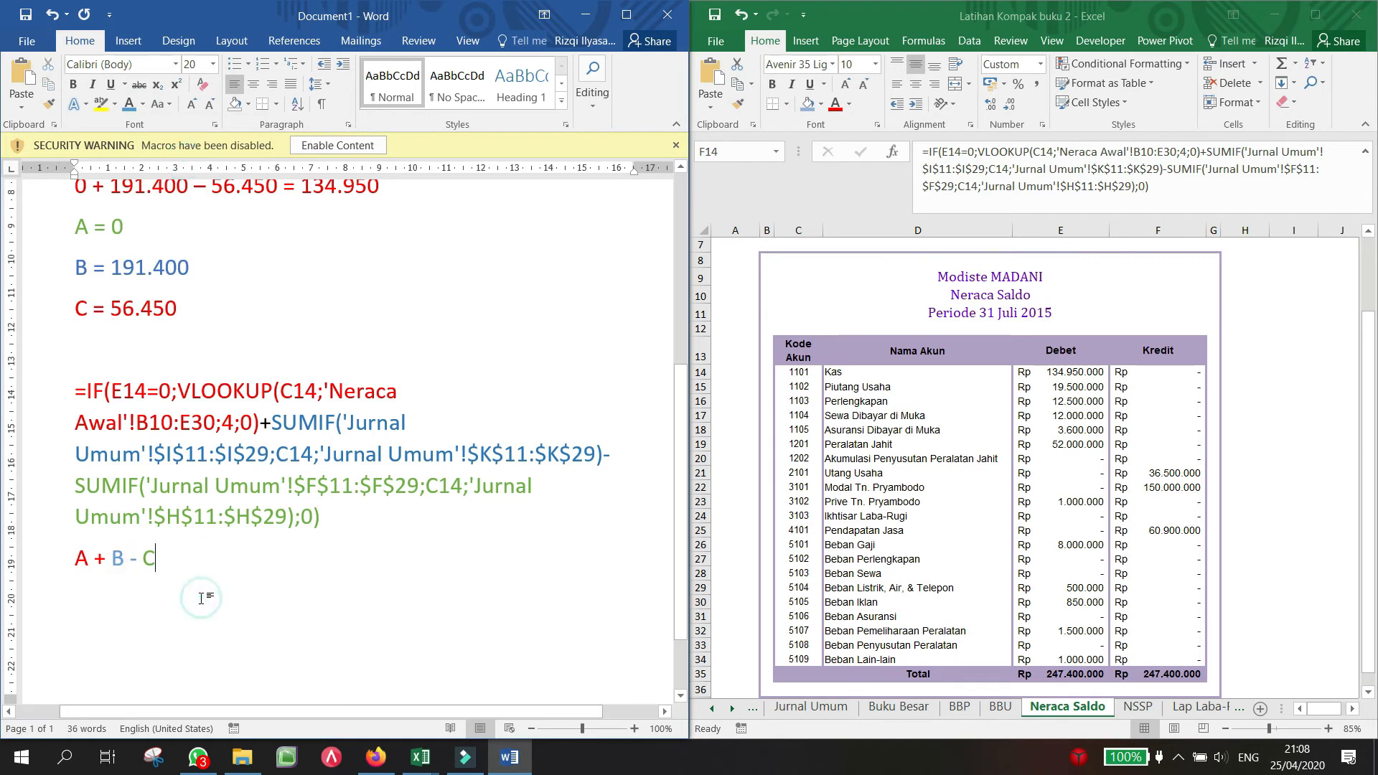
key(Return)
Step: Examine the credit formula's E14=0 condition against the Kas cells E14 and F14, and its Neraca Awal lookup range B10:E30 with column 4
click(1078, 376)
click(1079, 376)
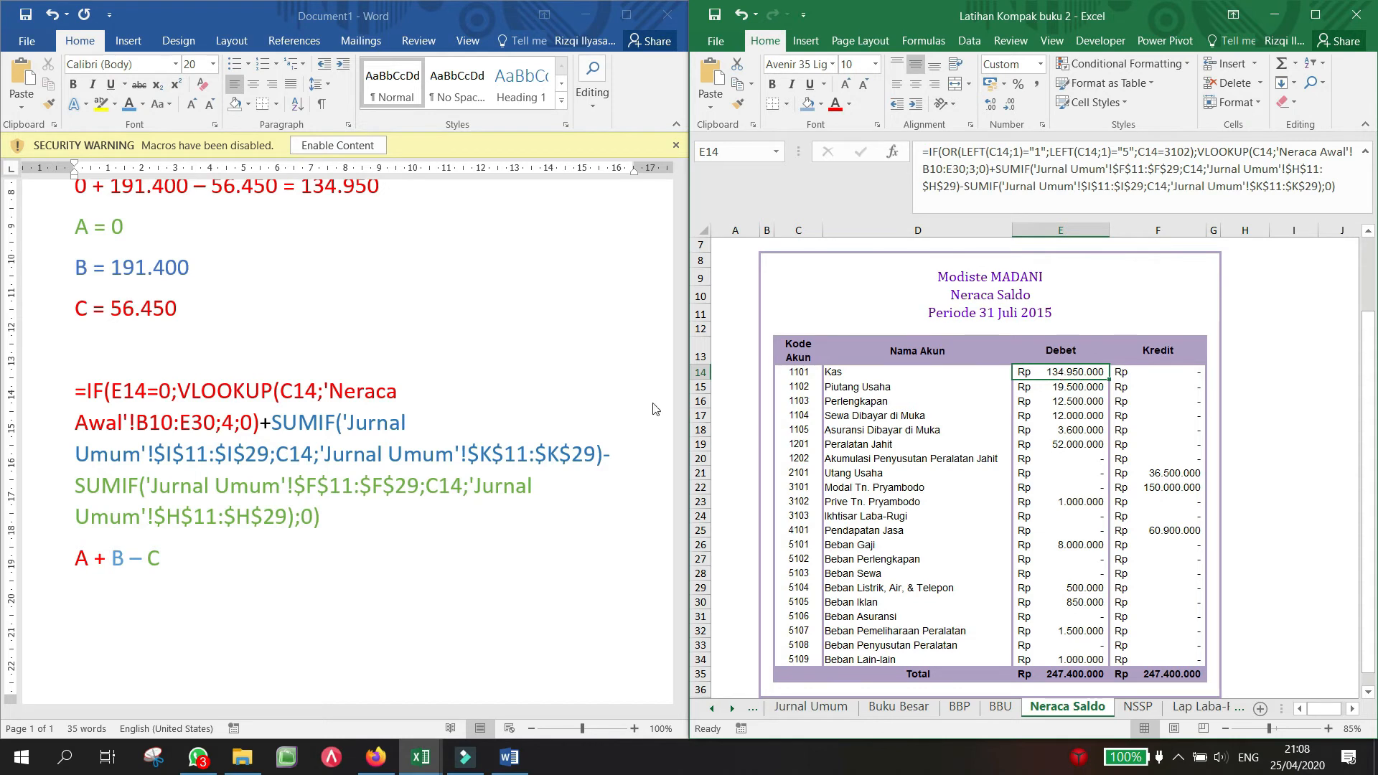
click(134, 399)
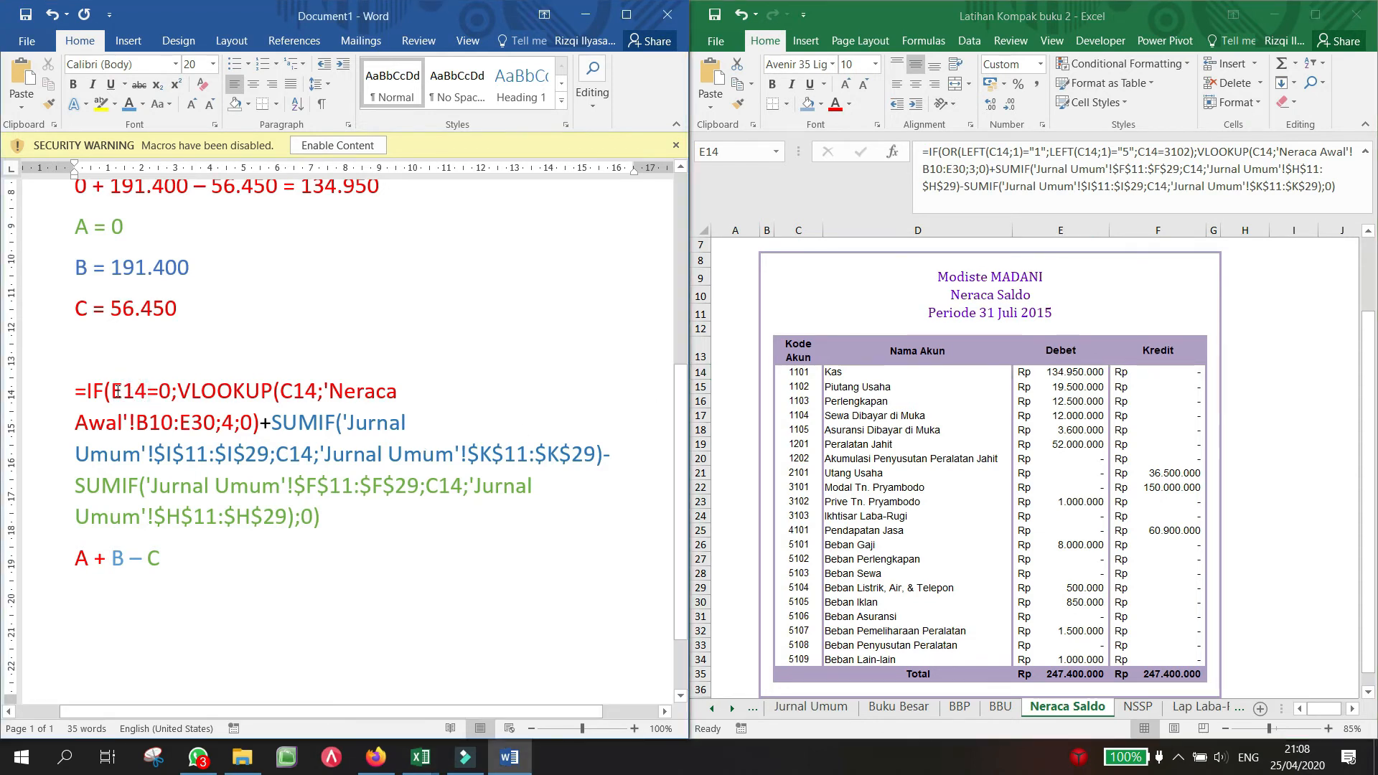
drag(111, 394, 174, 394)
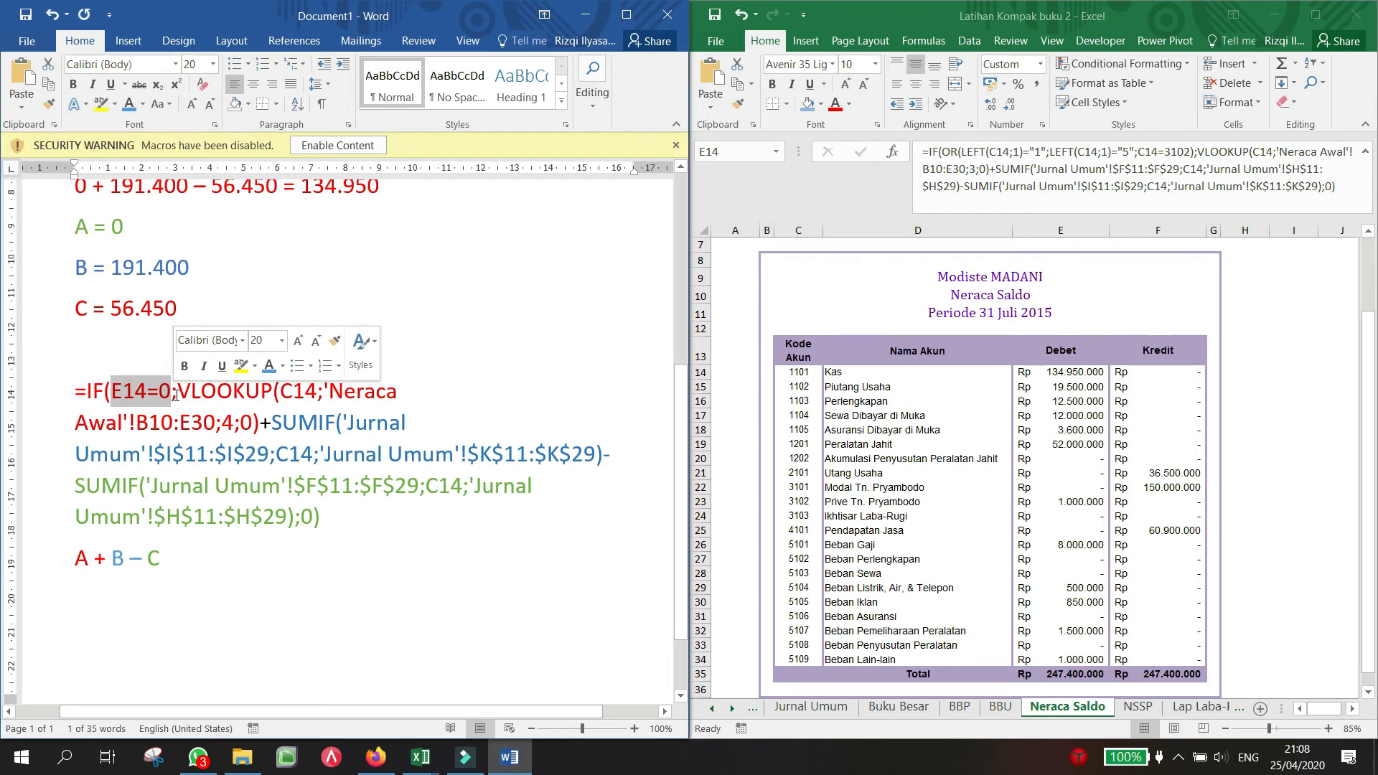
click(1170, 374)
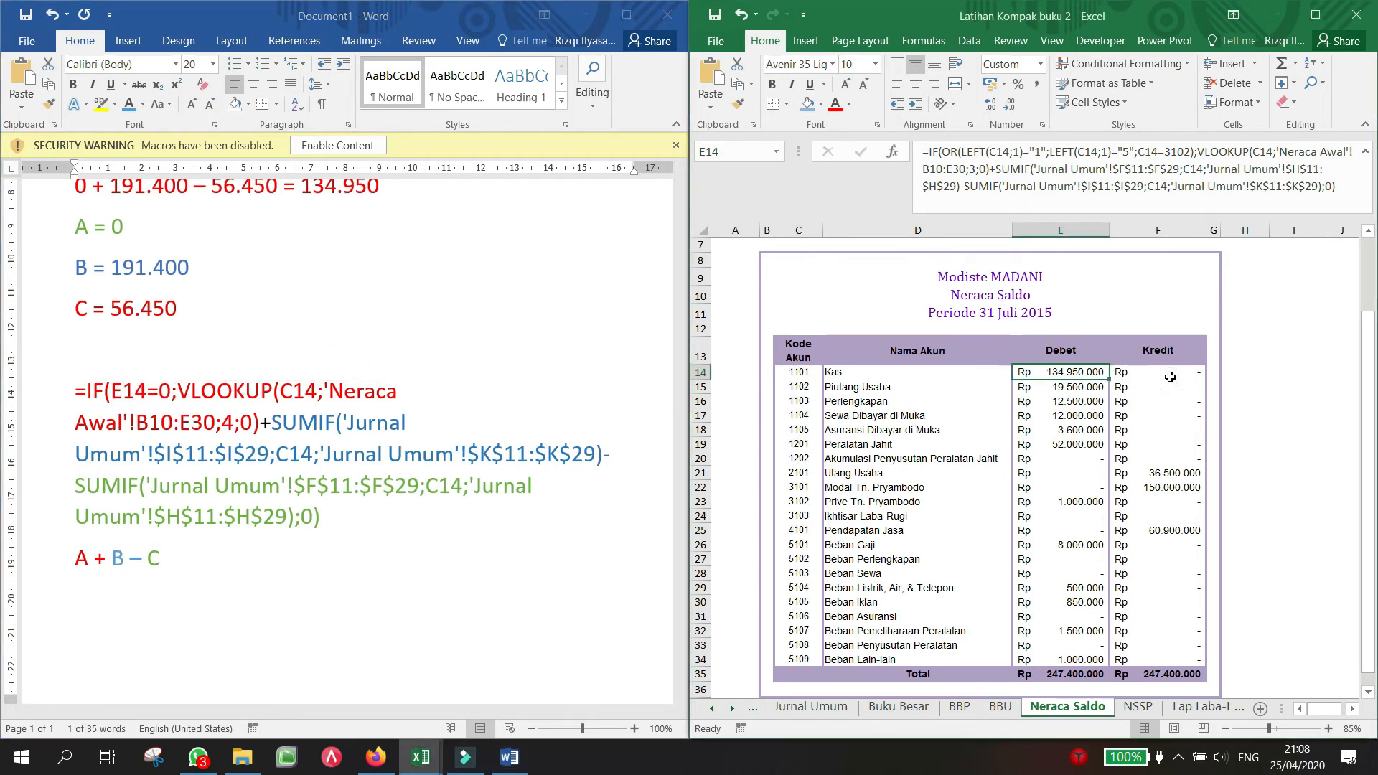
click(1170, 377)
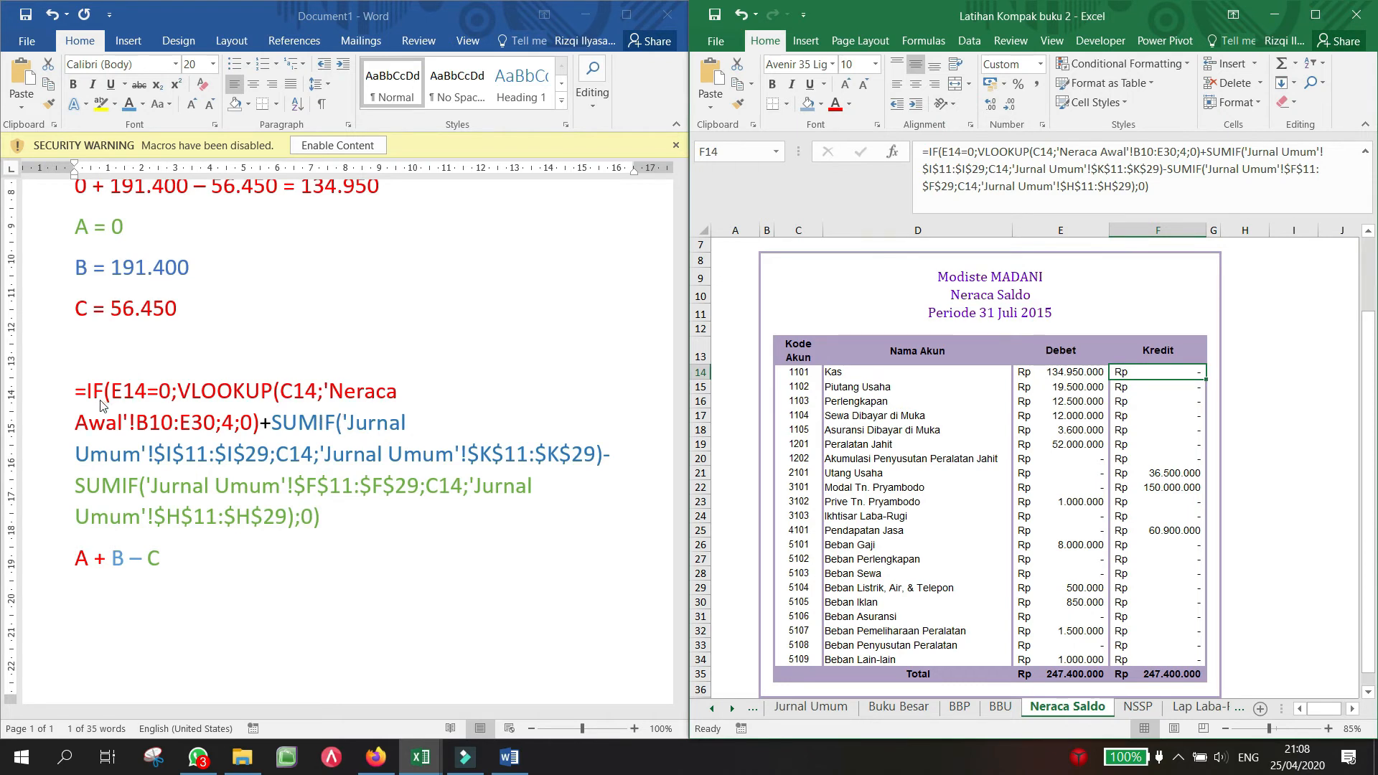
click(291, 381)
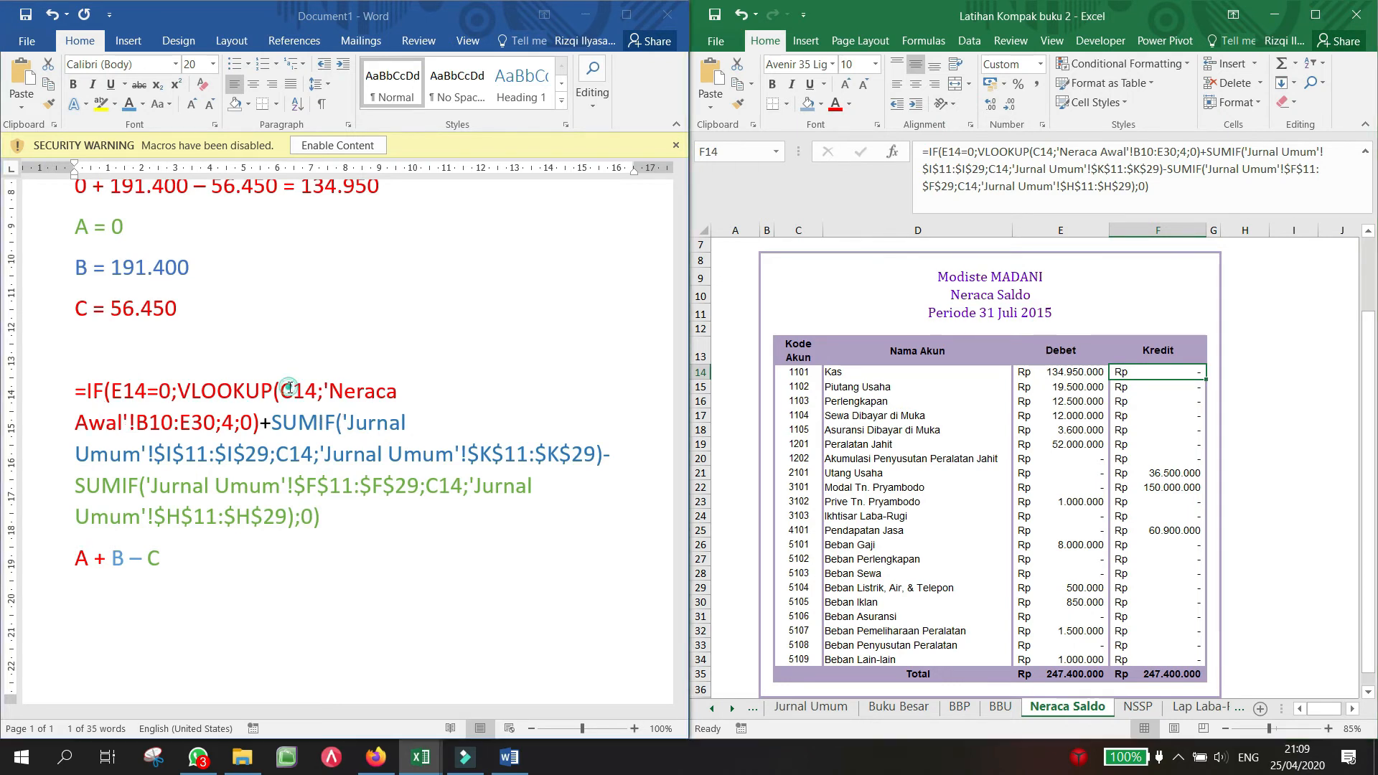
drag(328, 391, 219, 430)
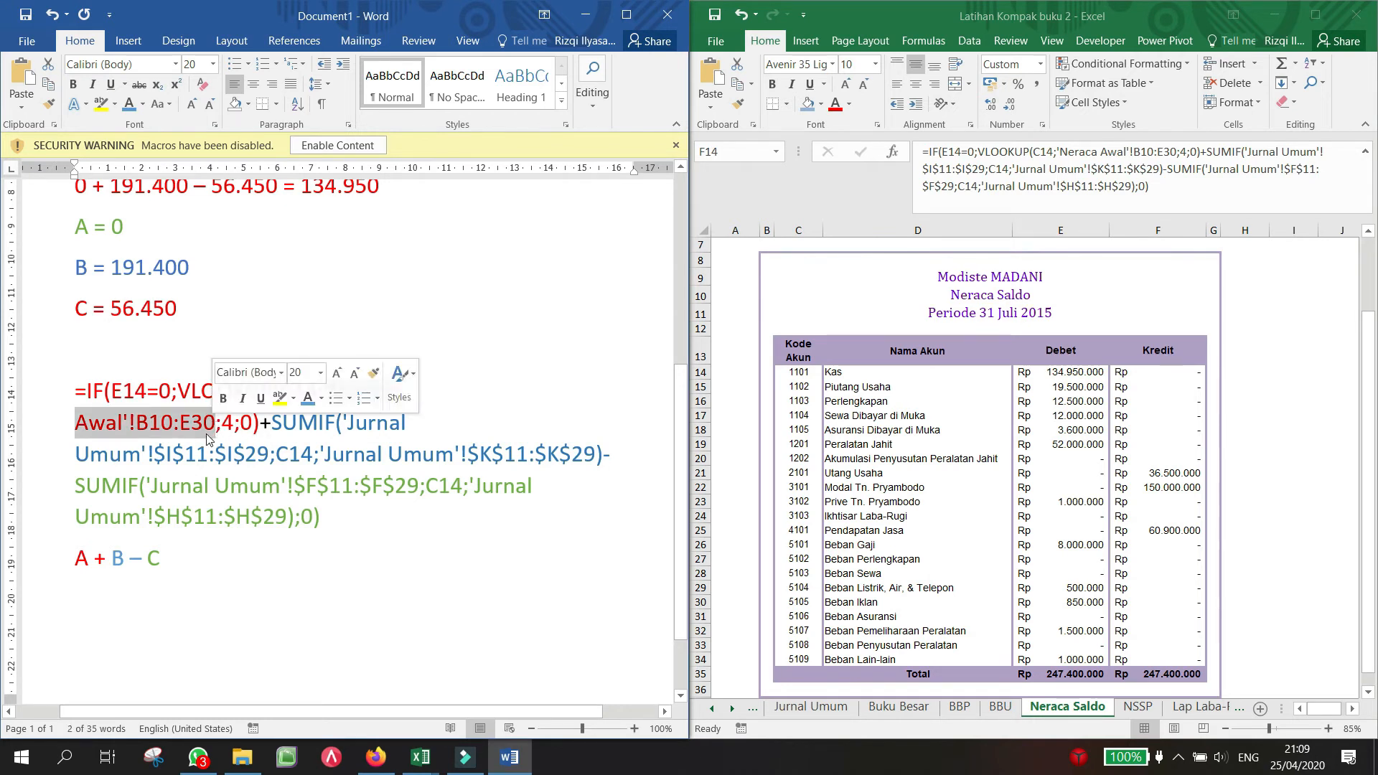
click(224, 429)
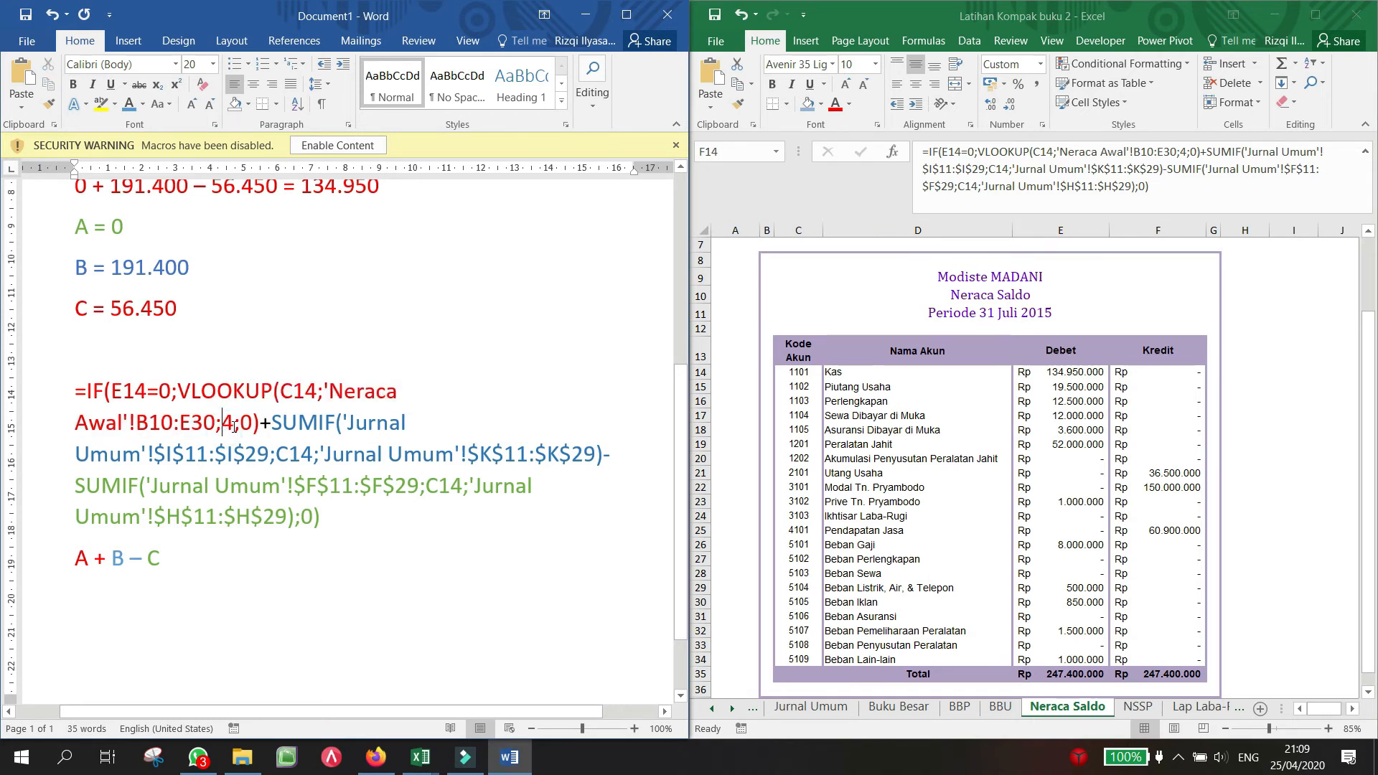
Step: Examine the credit formula's lookup column number 4 against the Kredit column on Neraca Awal, and compare with the debit formula in Neraca Saldo E14
double_click(228, 427)
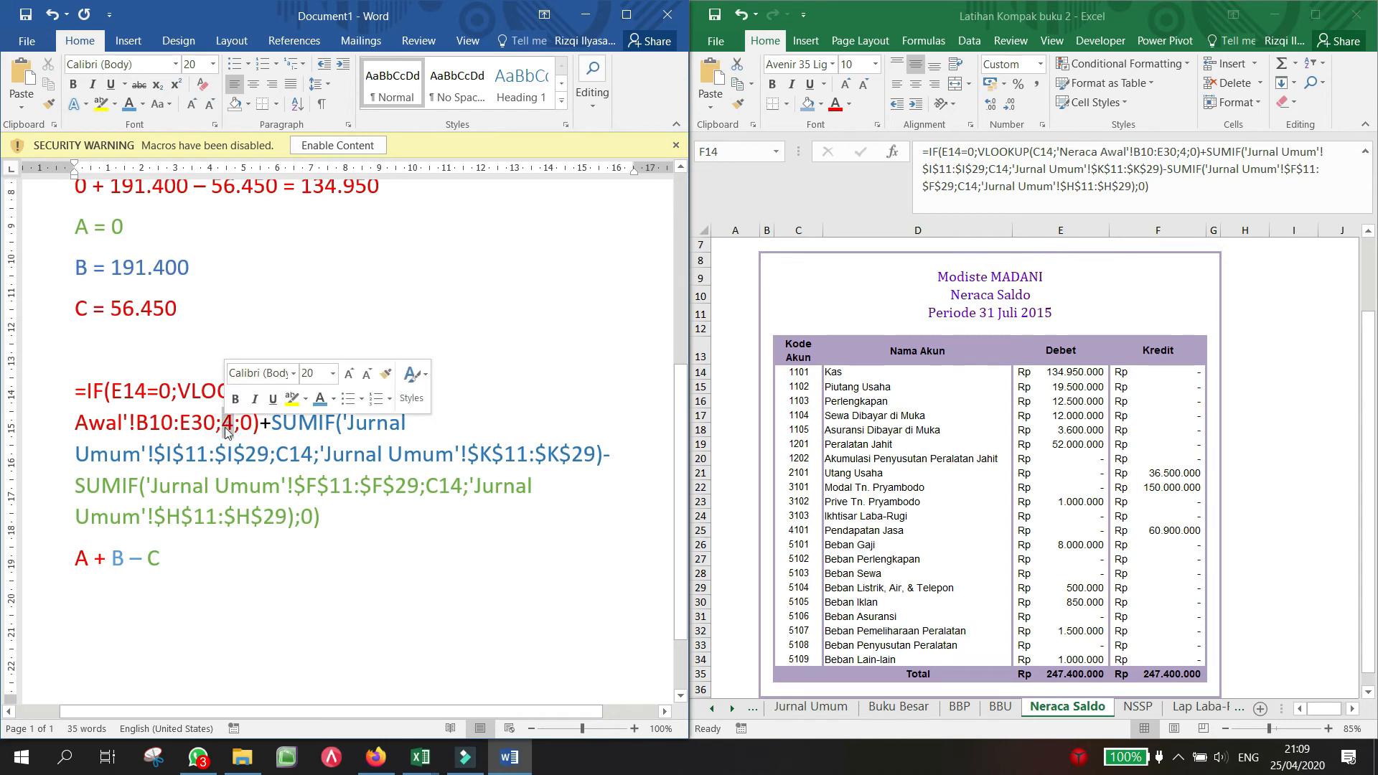
click(749, 707)
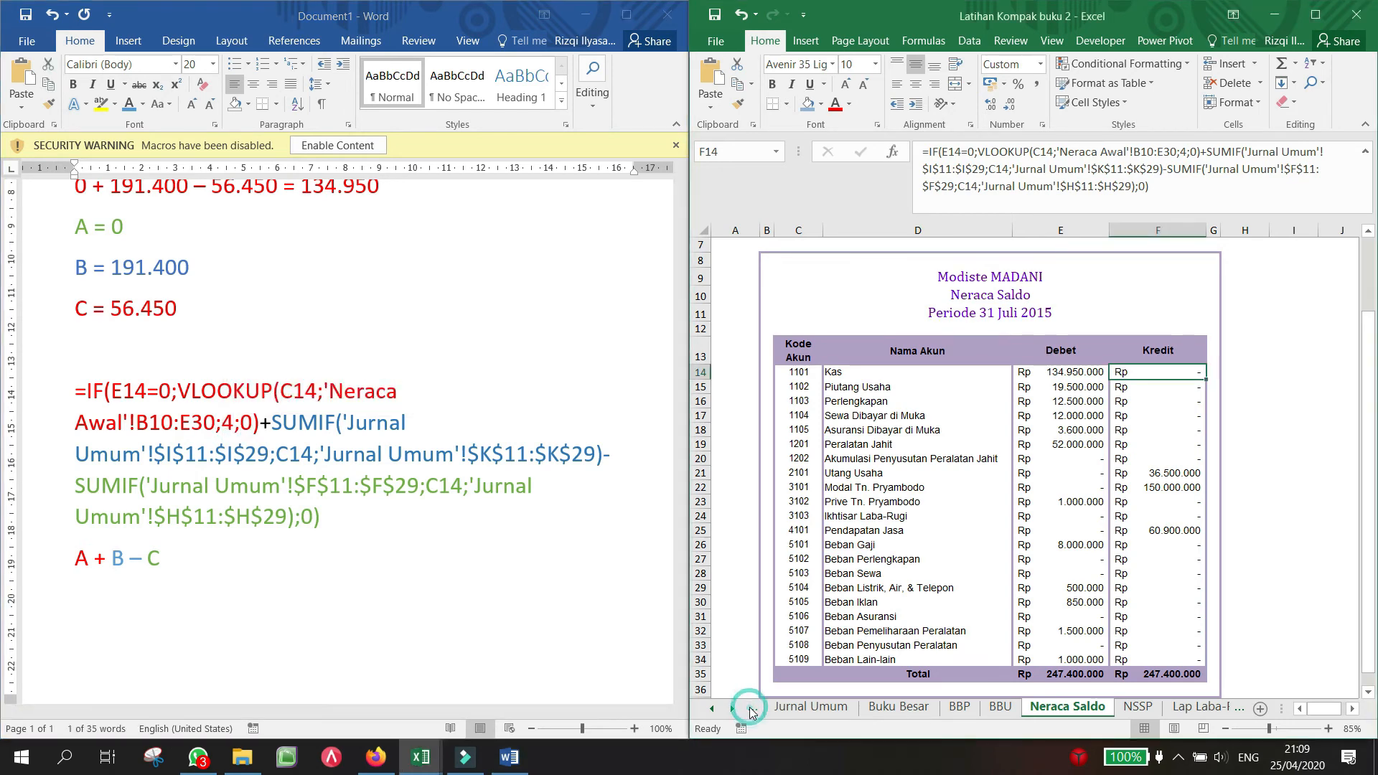
click(750, 709)
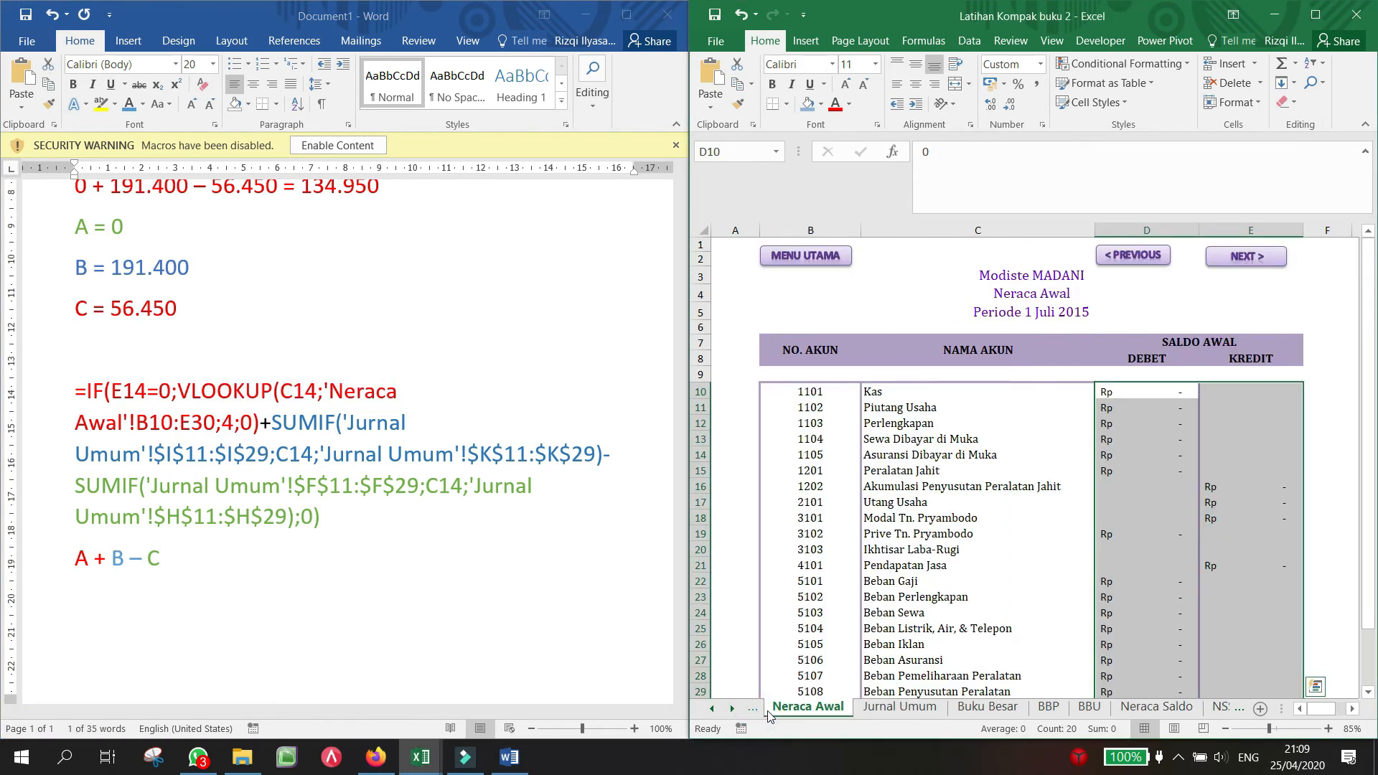
click(1241, 394)
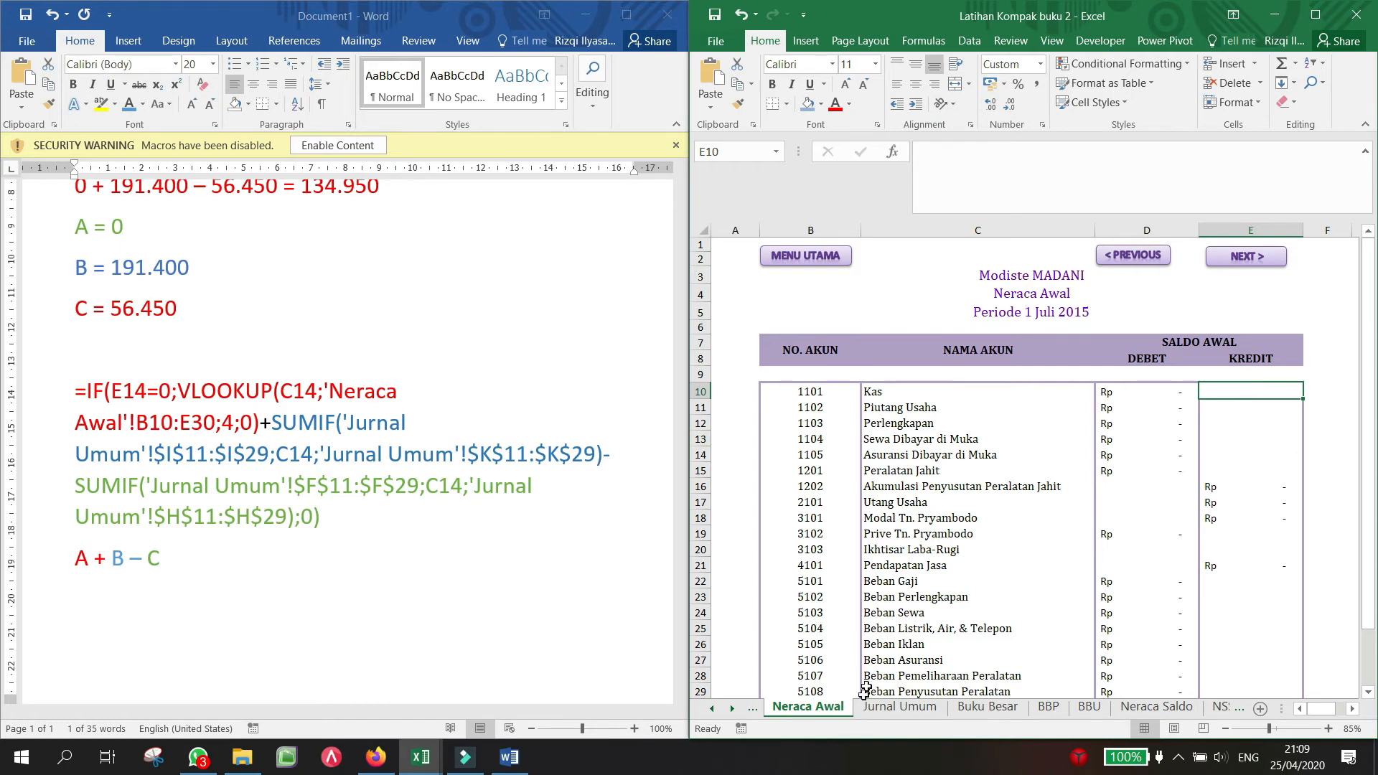
click(1190, 710)
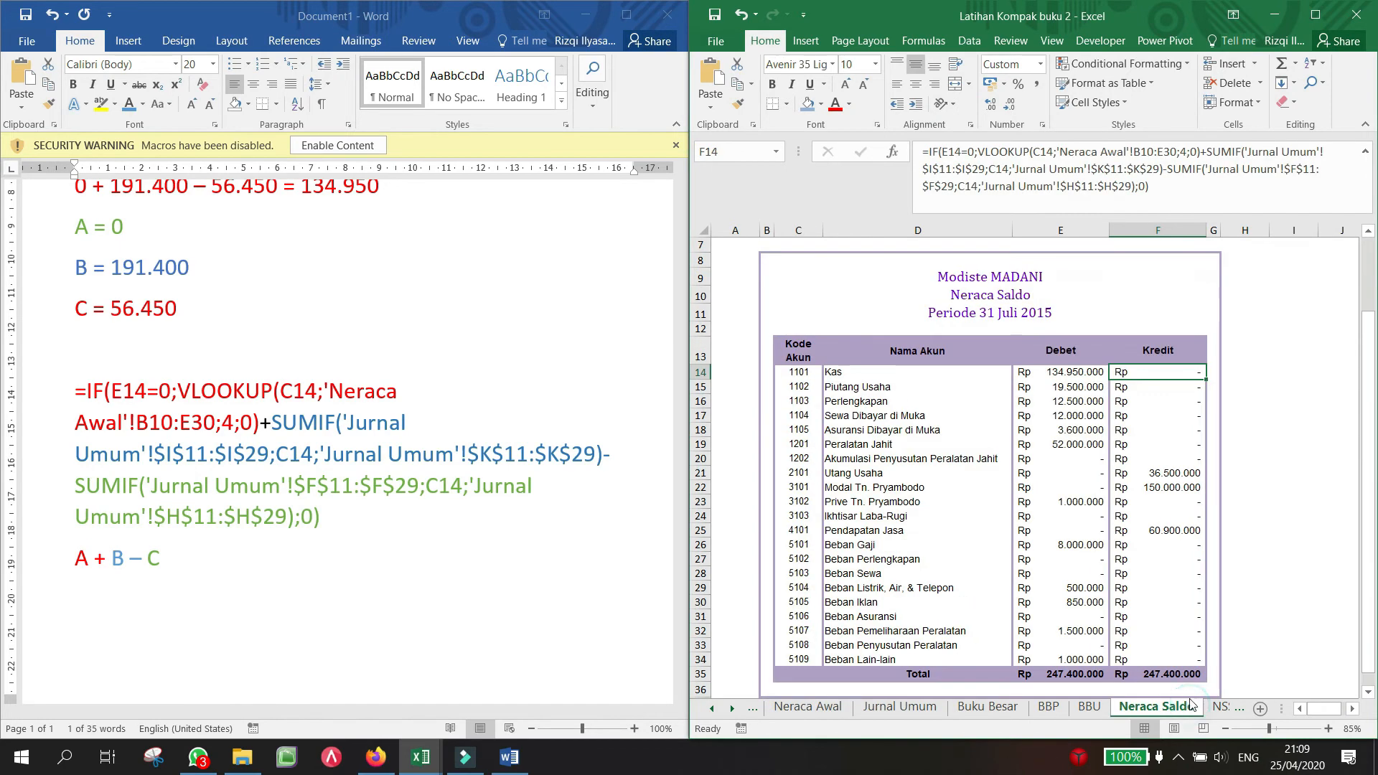
click(1084, 371)
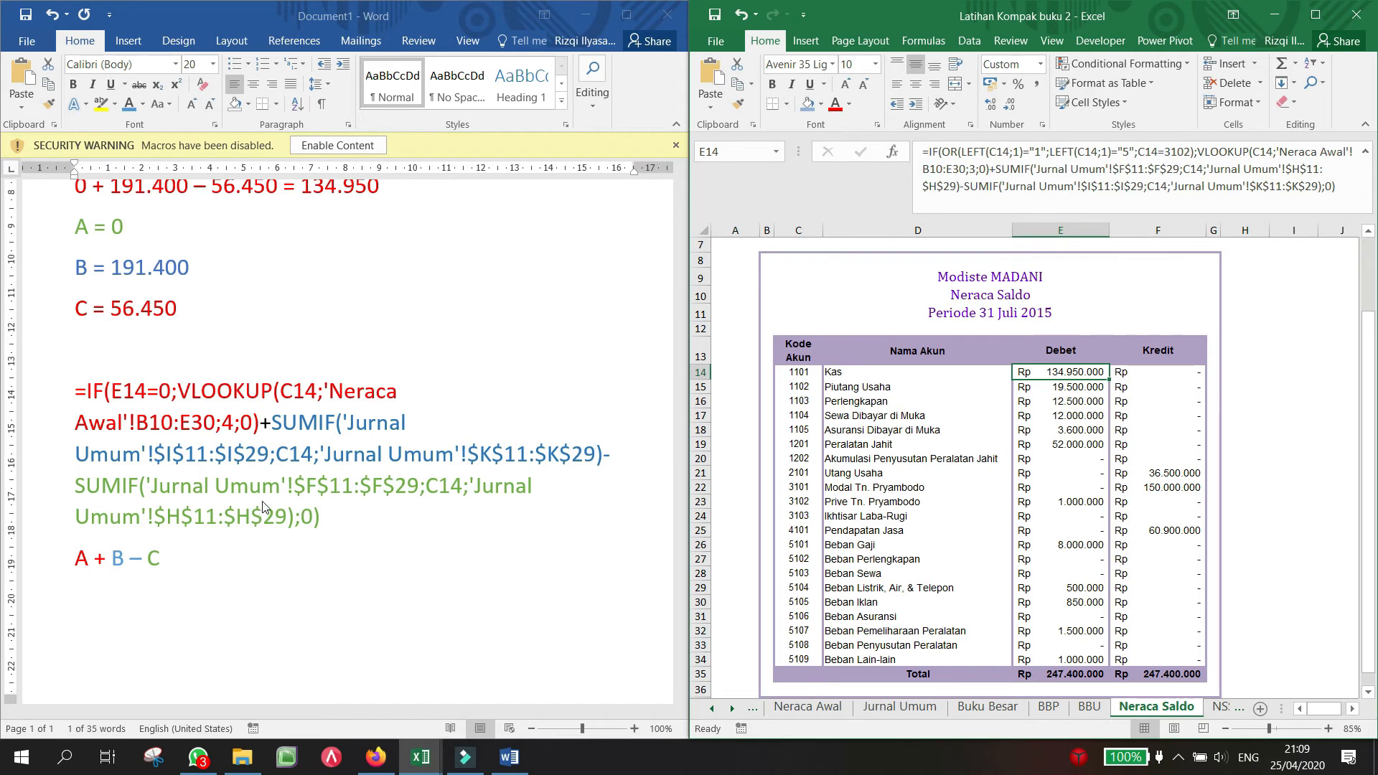
Step: Examine the blue SUMIF part on the Jurnal Umum credit ranges and the VLOOKUP part of the credit formula in Word
click(271, 470)
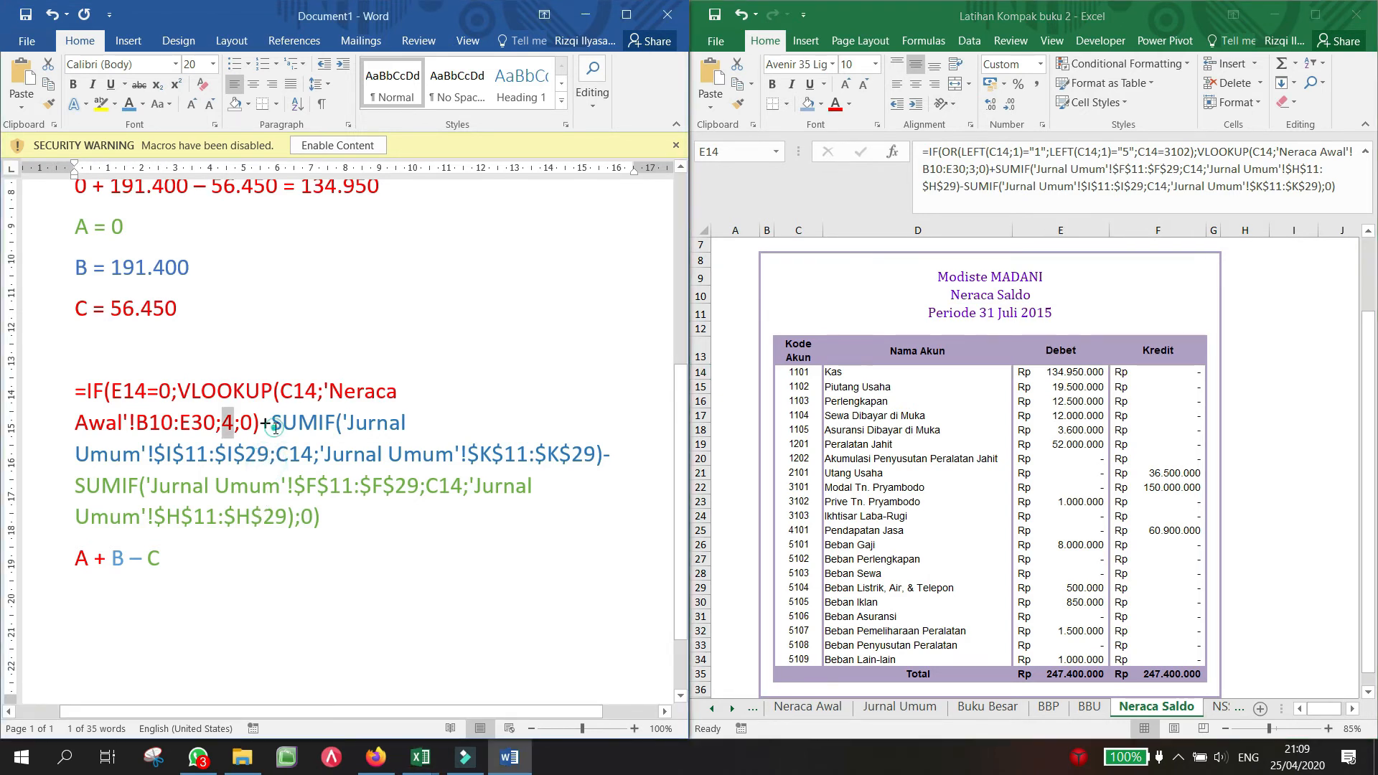
drag(275, 429, 525, 454)
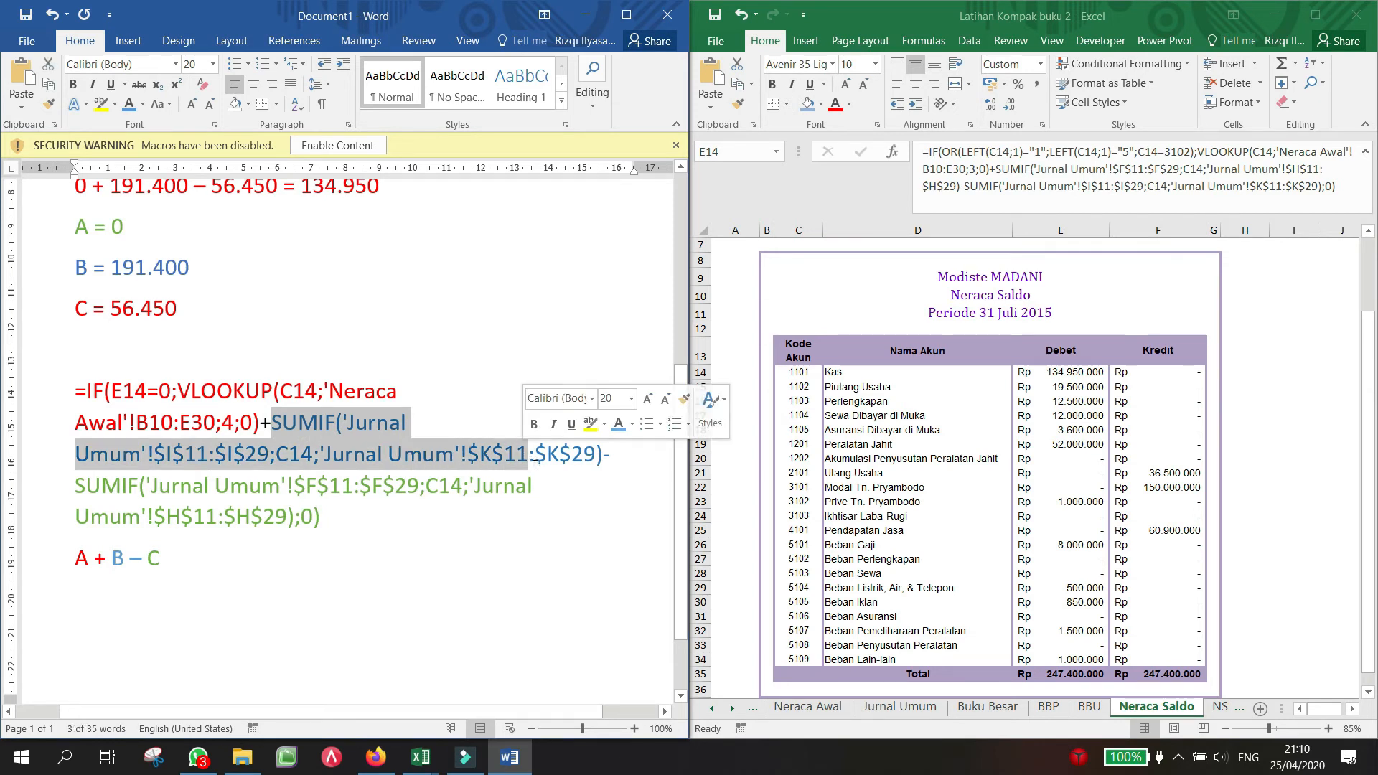
click(535, 458)
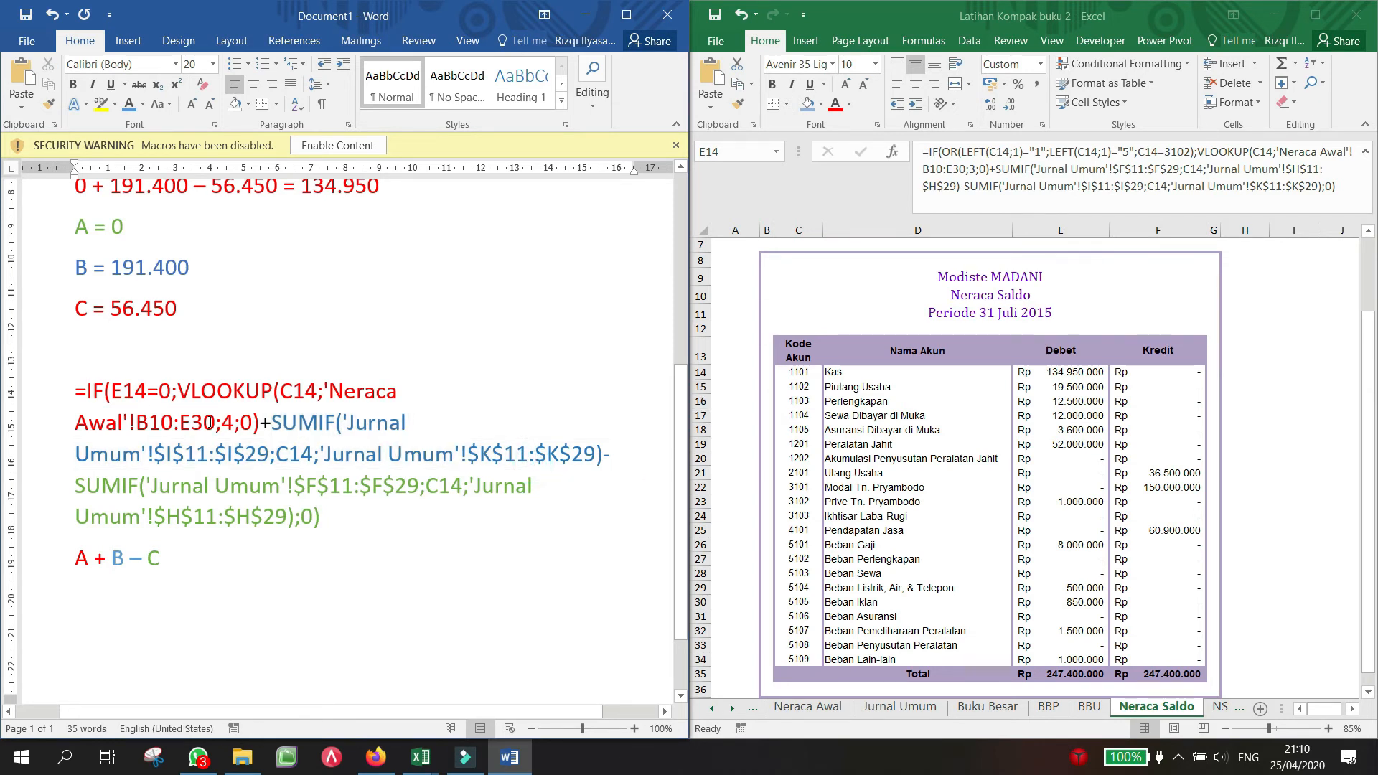
drag(176, 393, 257, 422)
click(178, 394)
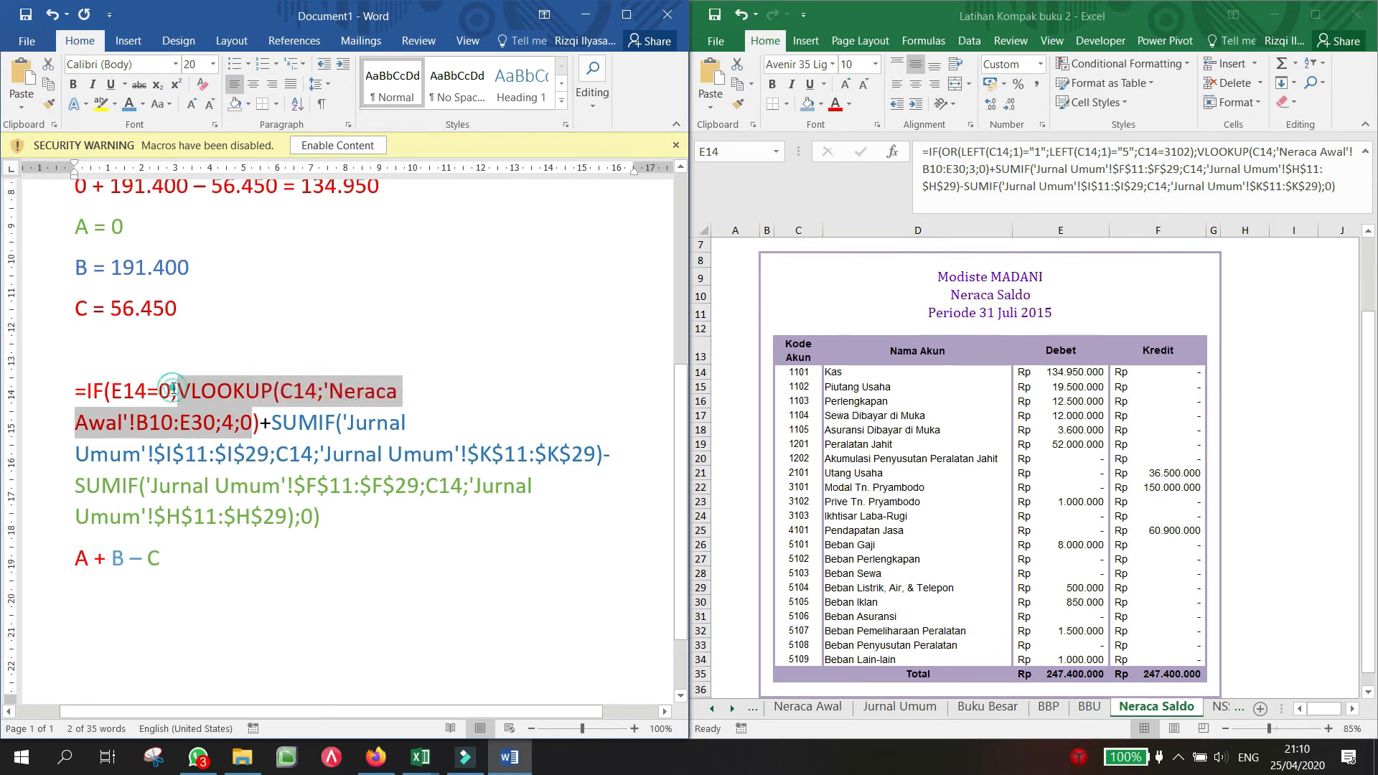
Step: Colour the E14=0 condition of the credit formula gold
drag(173, 390, 112, 392)
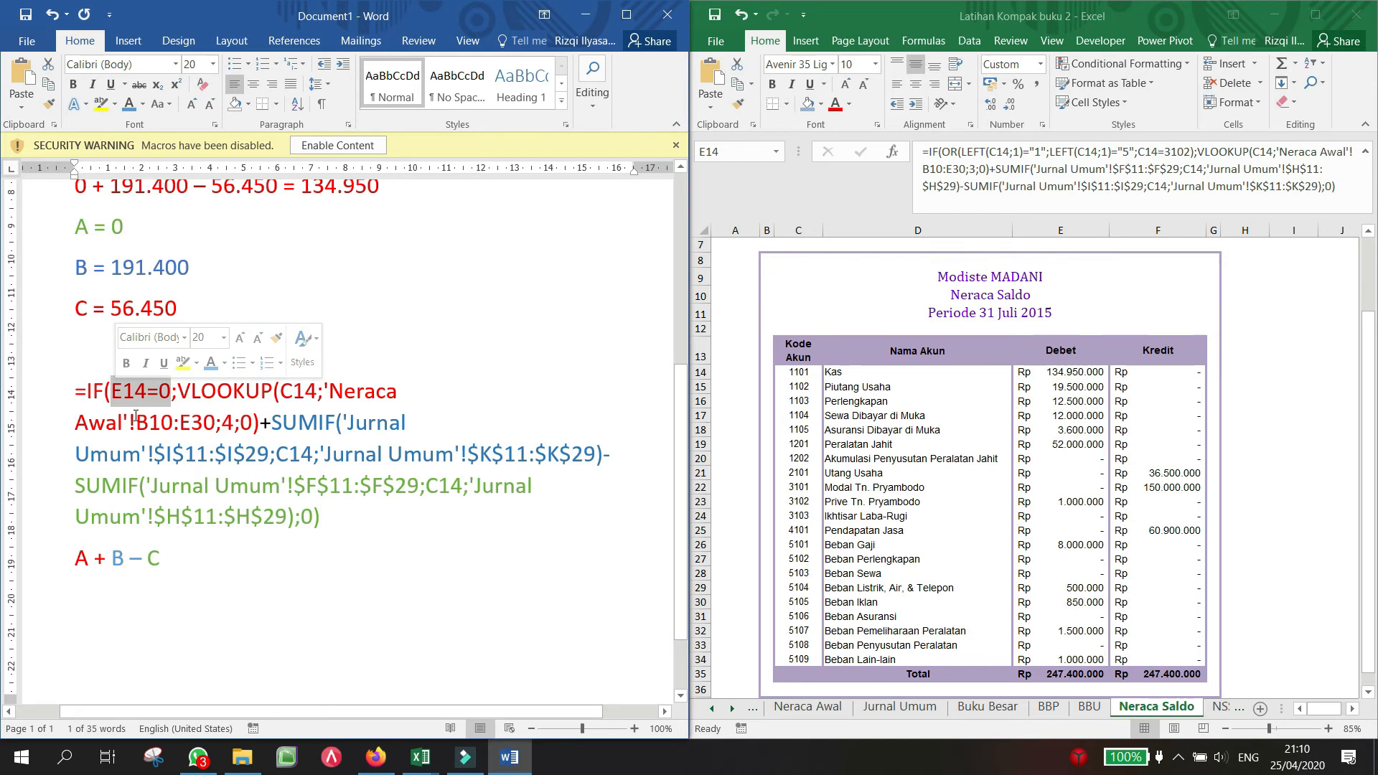
click(130, 108)
click(173, 394)
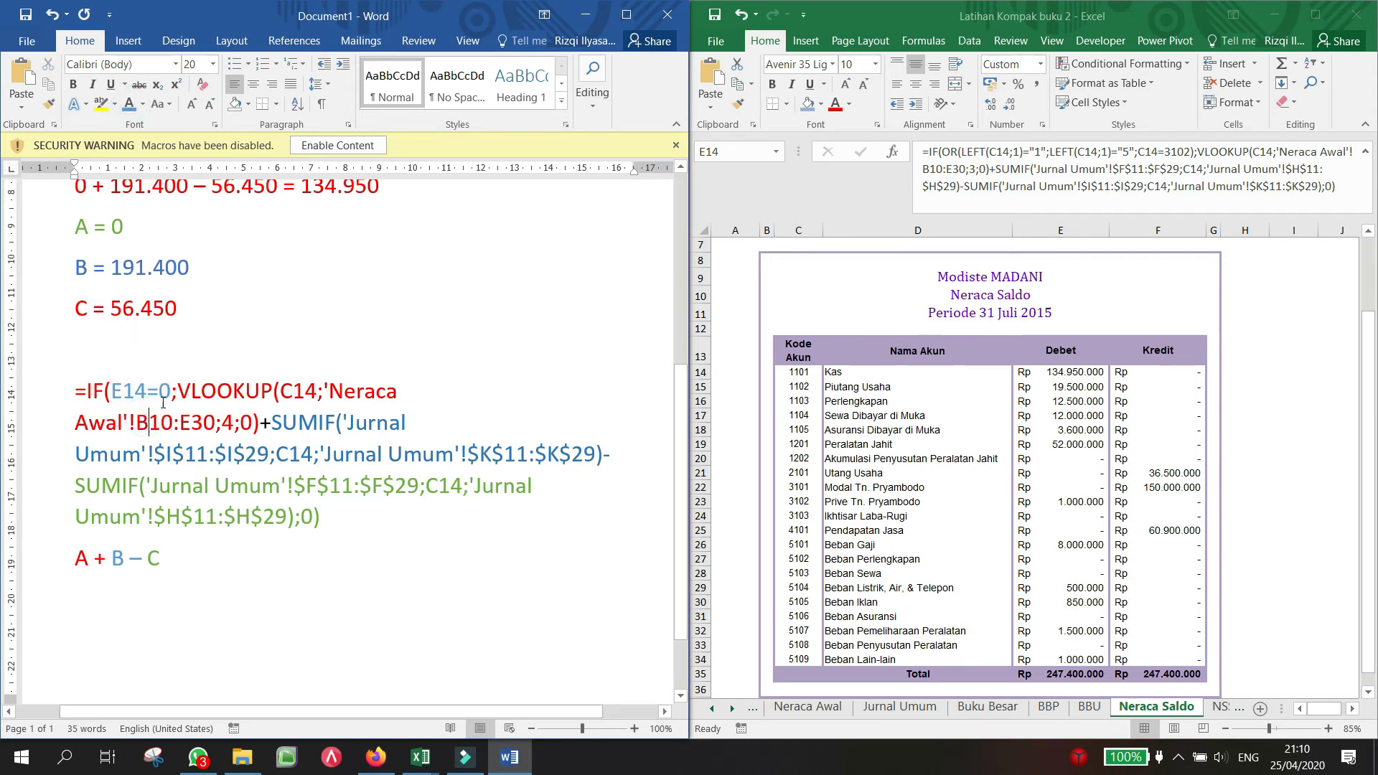
drag(172, 392, 111, 392)
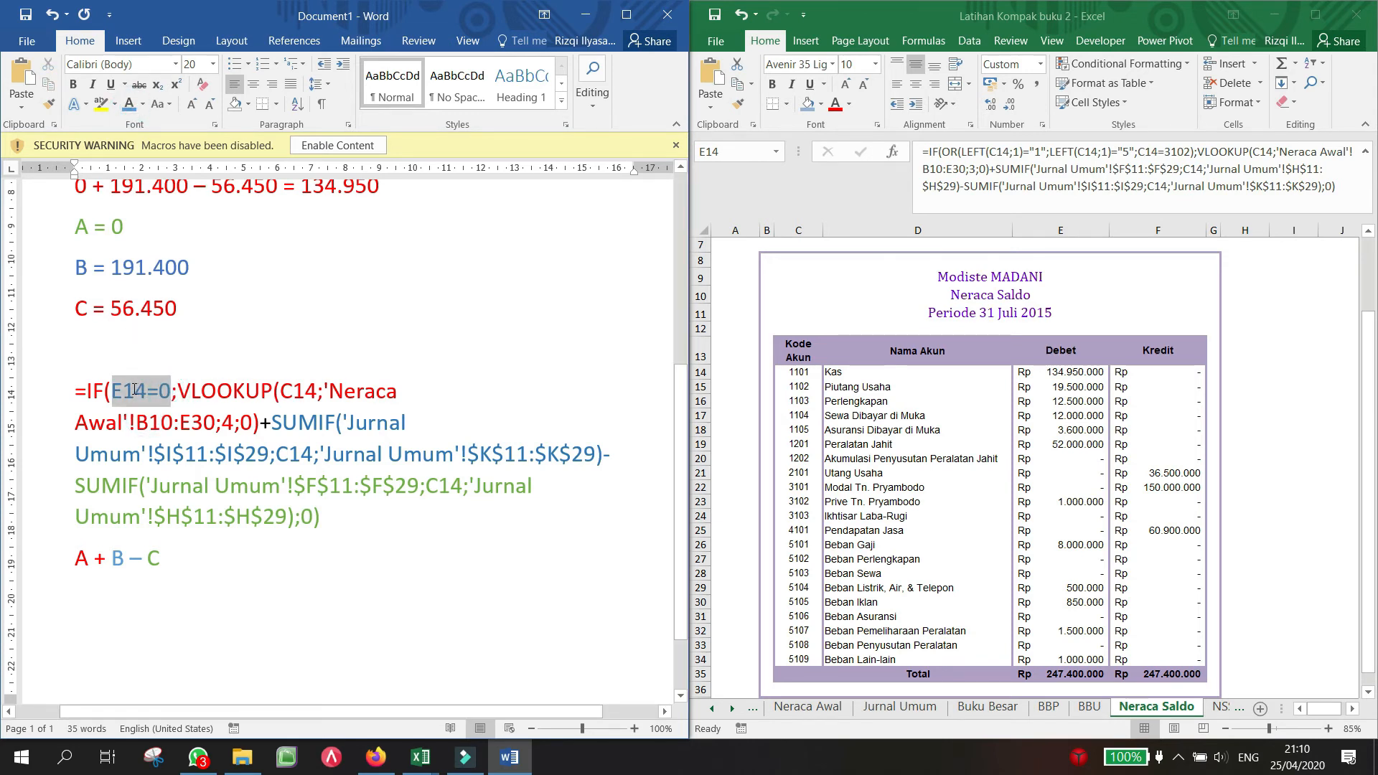
click(143, 105)
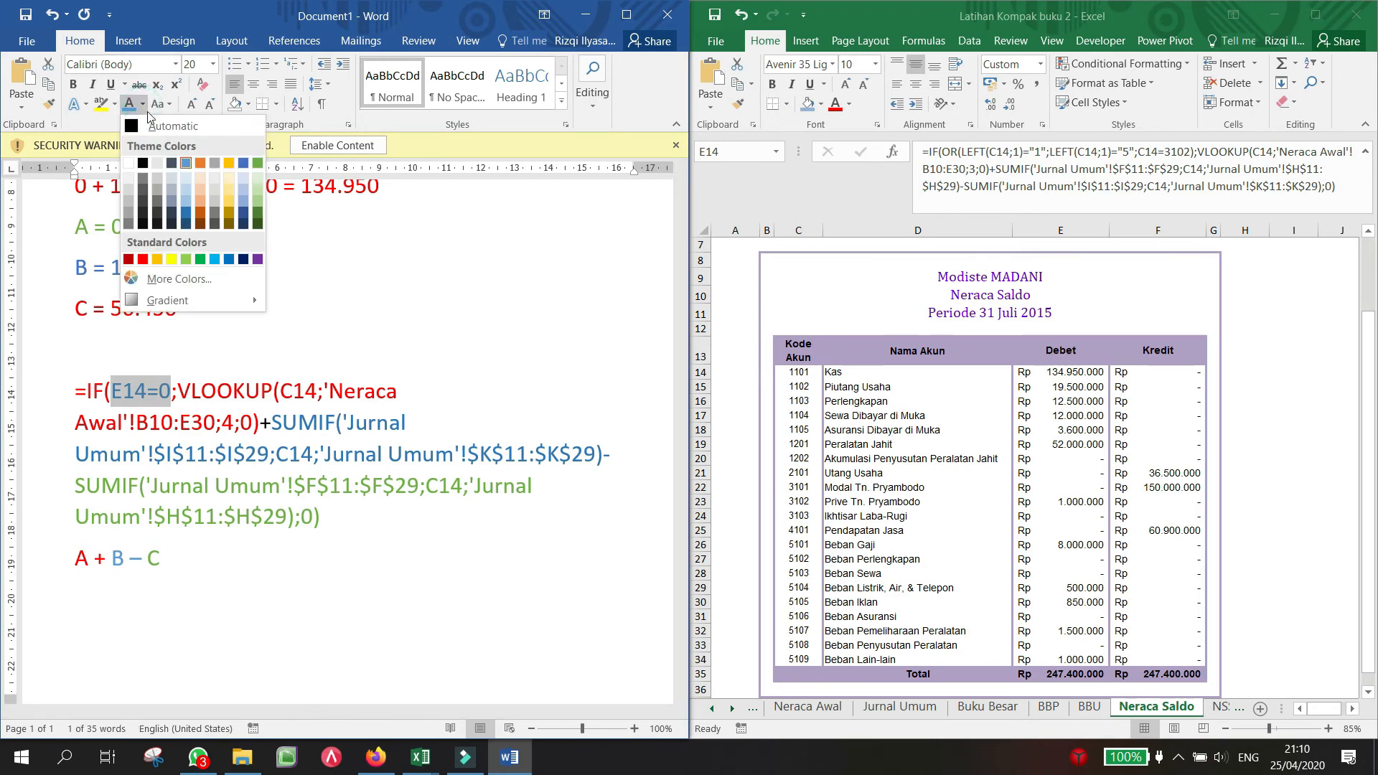
click(230, 164)
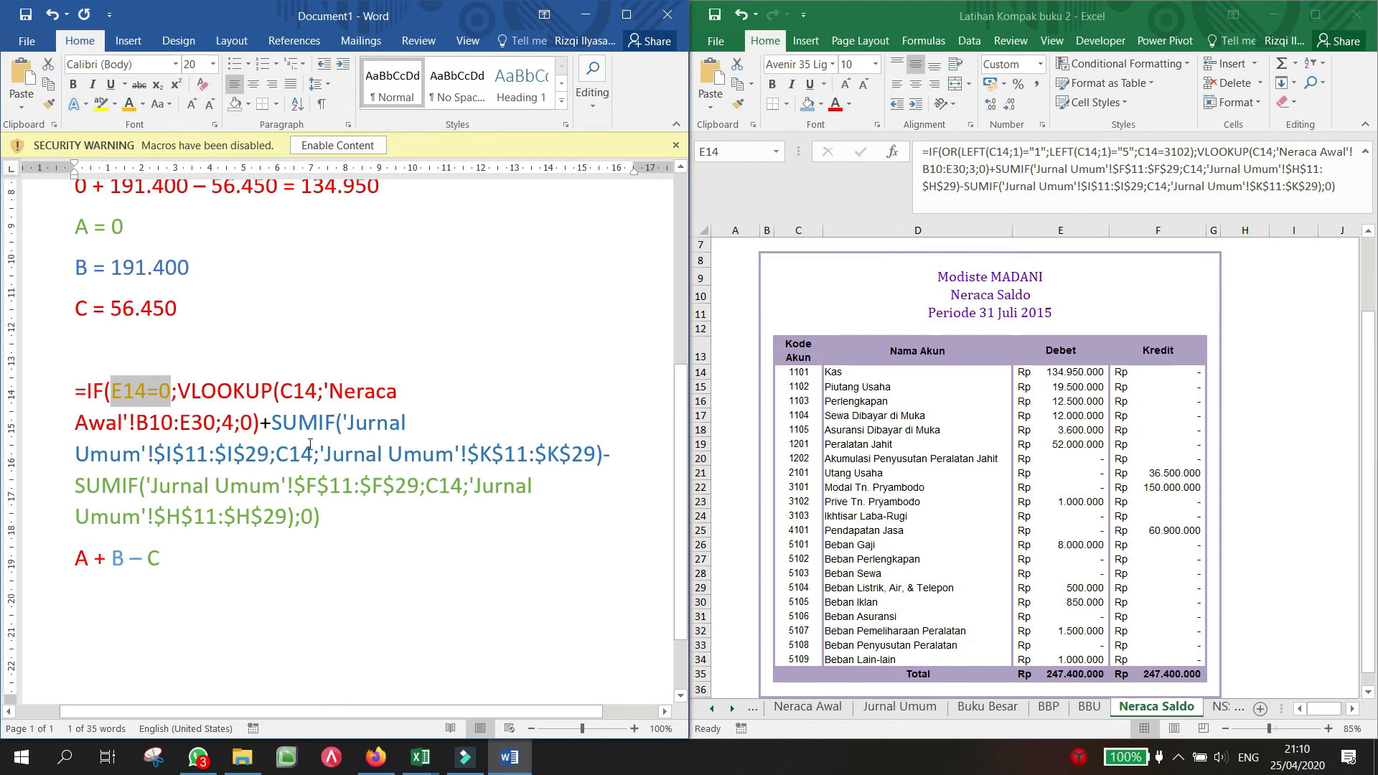
Step: Colour the final 0, the value if false, of the credit formula gold as well
drag(272, 432, 320, 538)
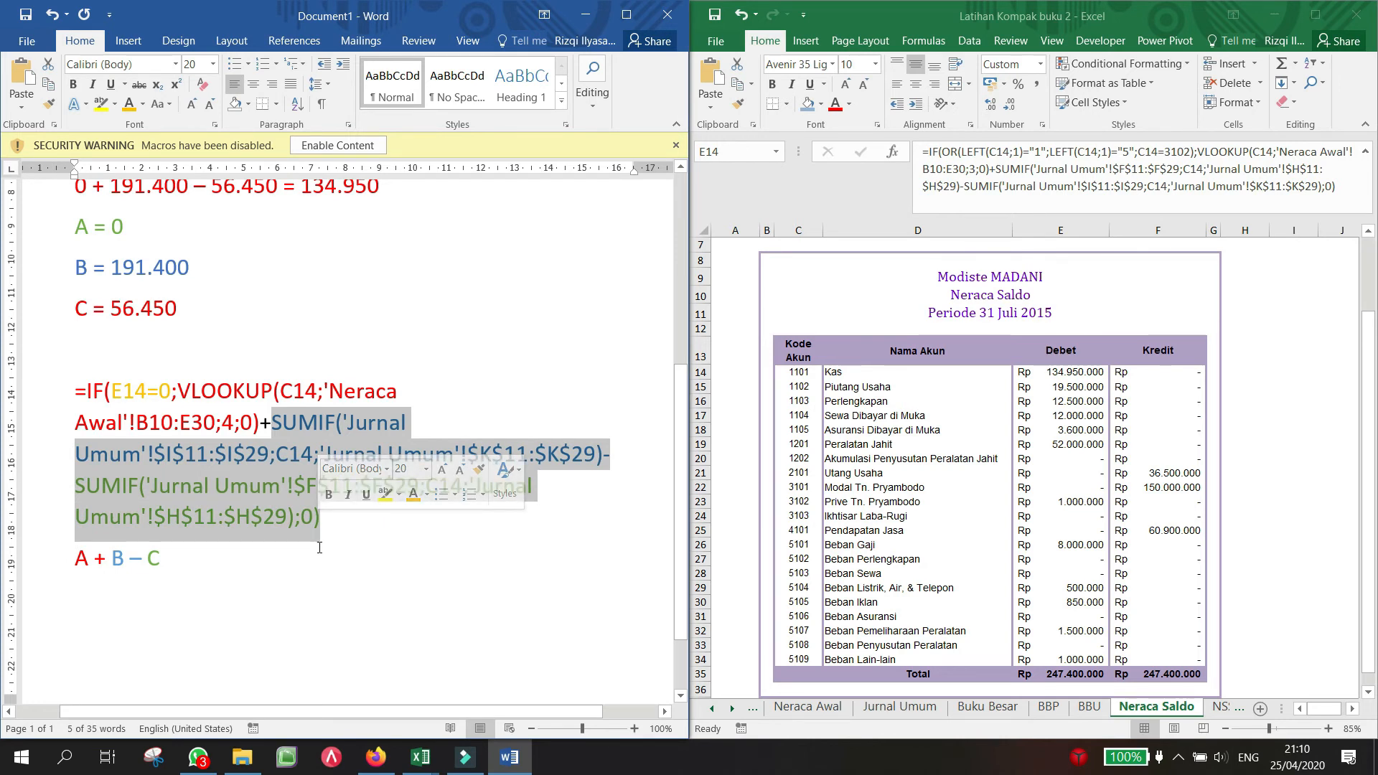
click(313, 523)
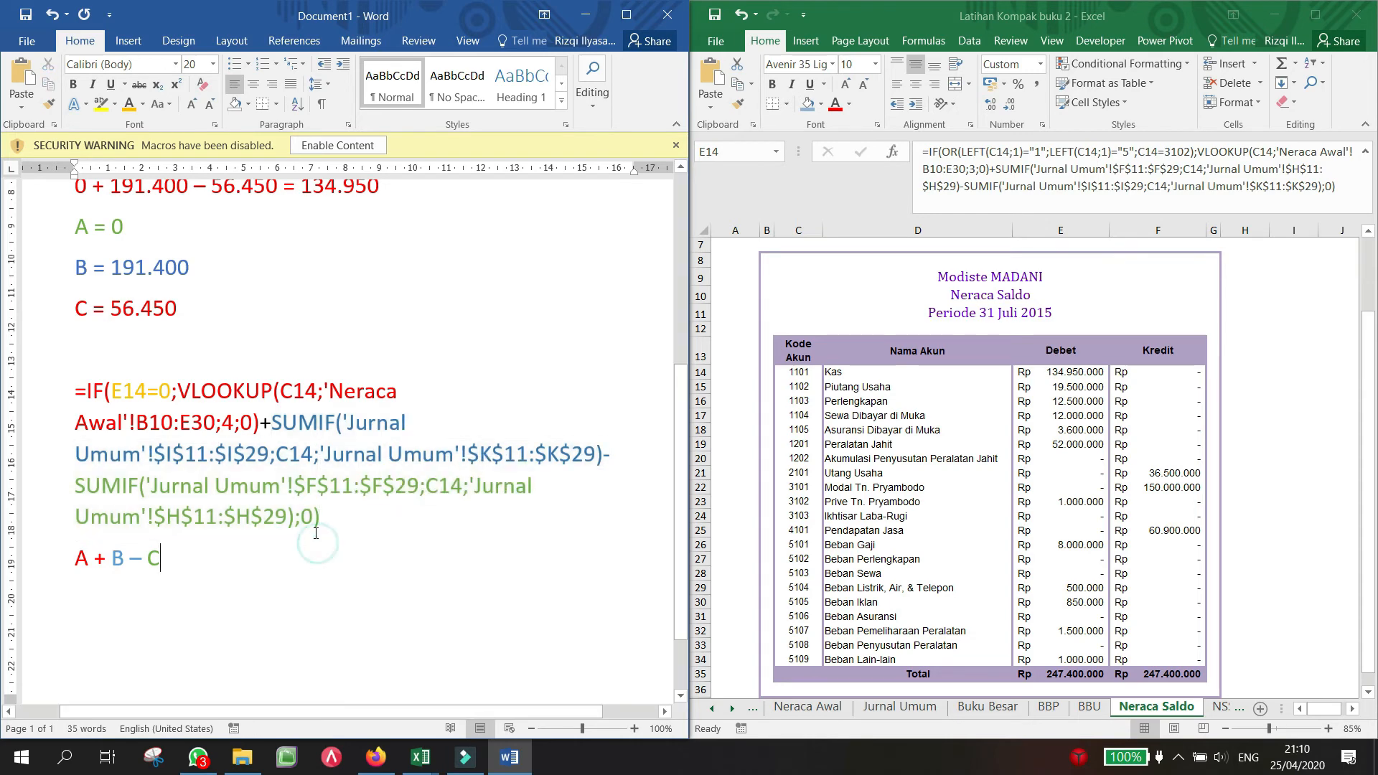
key(shift+Left)
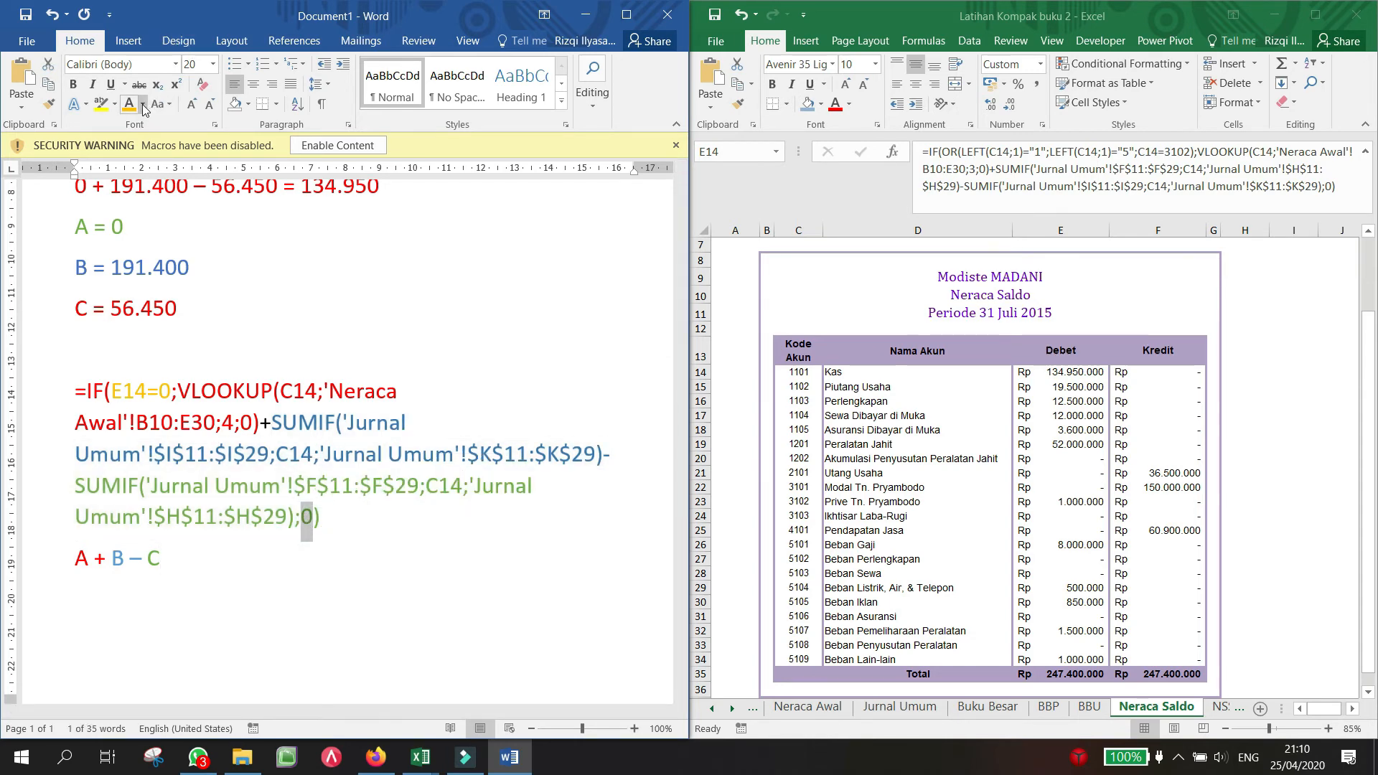
click(368, 522)
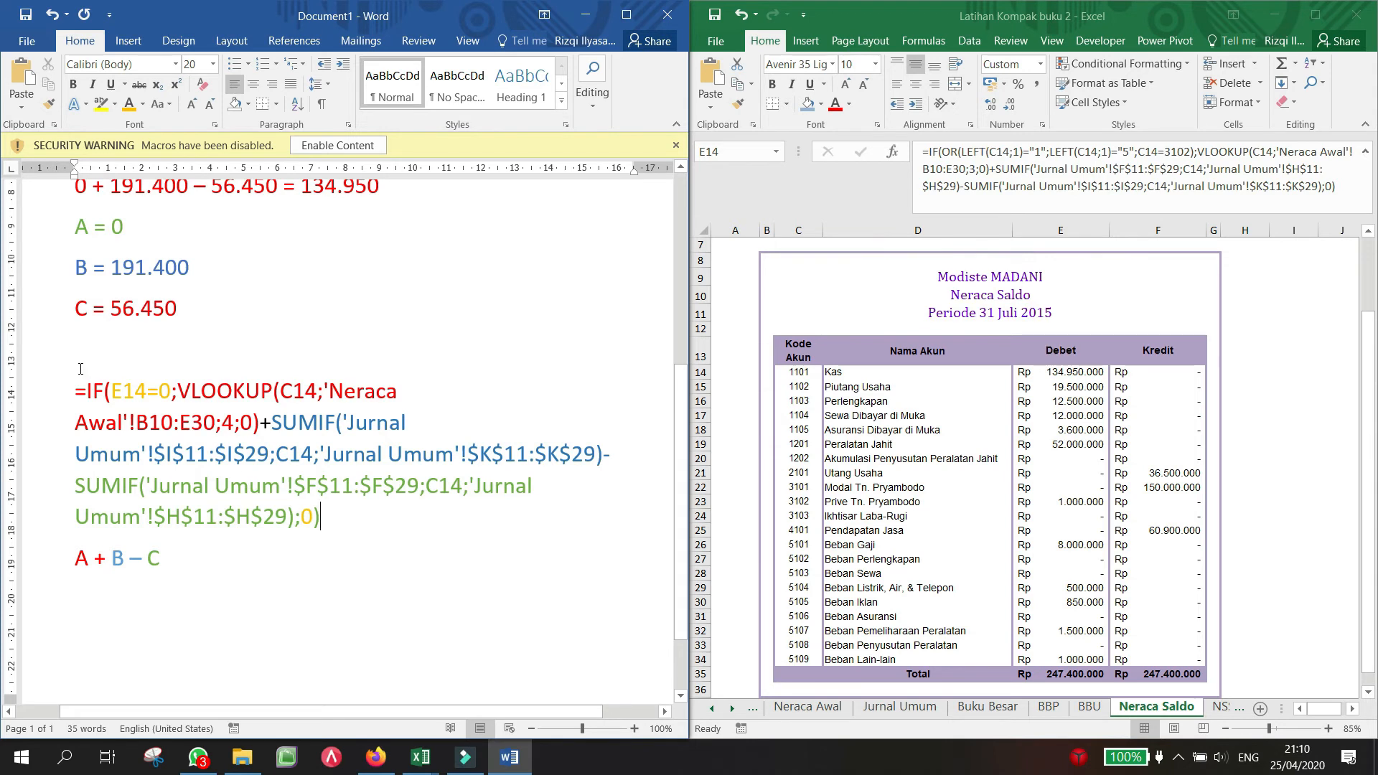
Step: Examine how the credit formula's E14=0 condition chooses between the VLOOKUP and SUMIF calculation and the final 0, using Kredit cell F14 as the example
drag(109, 390, 165, 395)
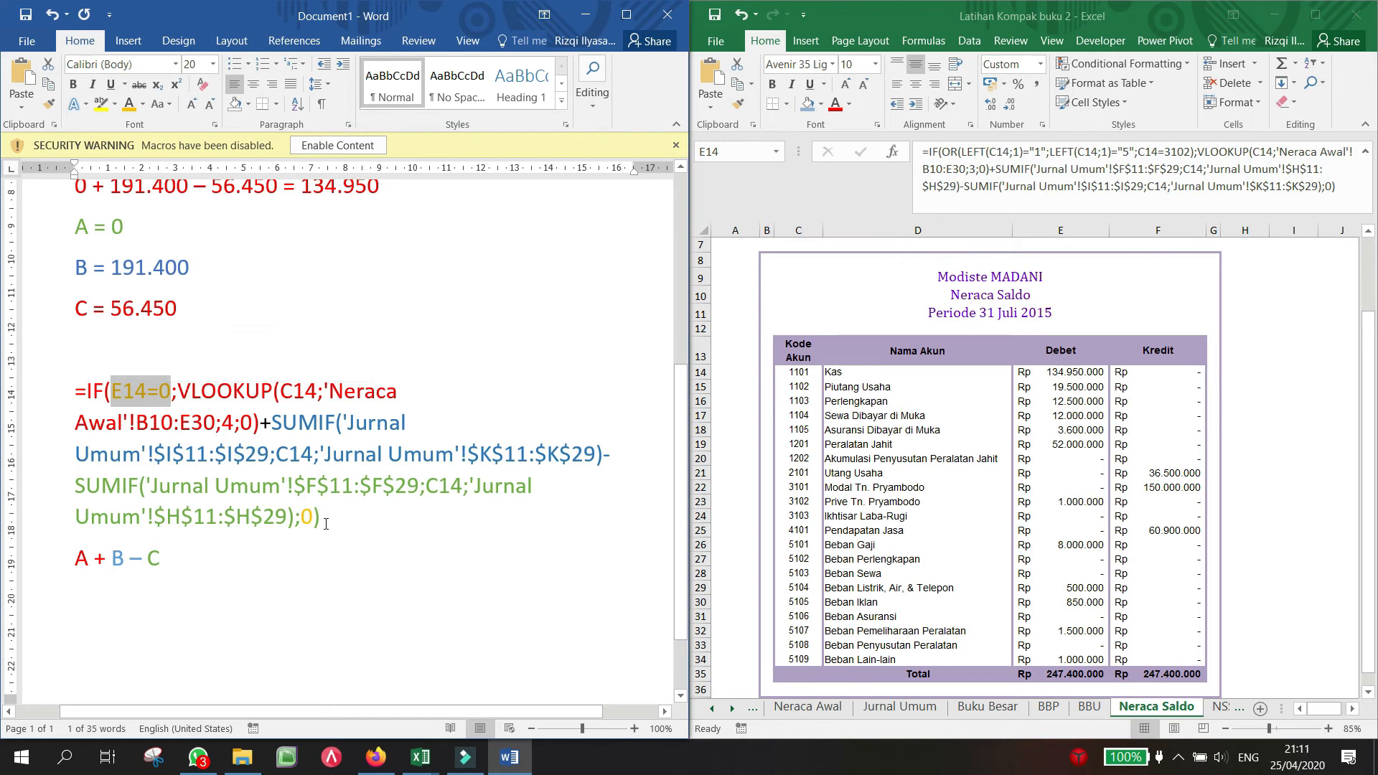
drag(301, 517, 314, 518)
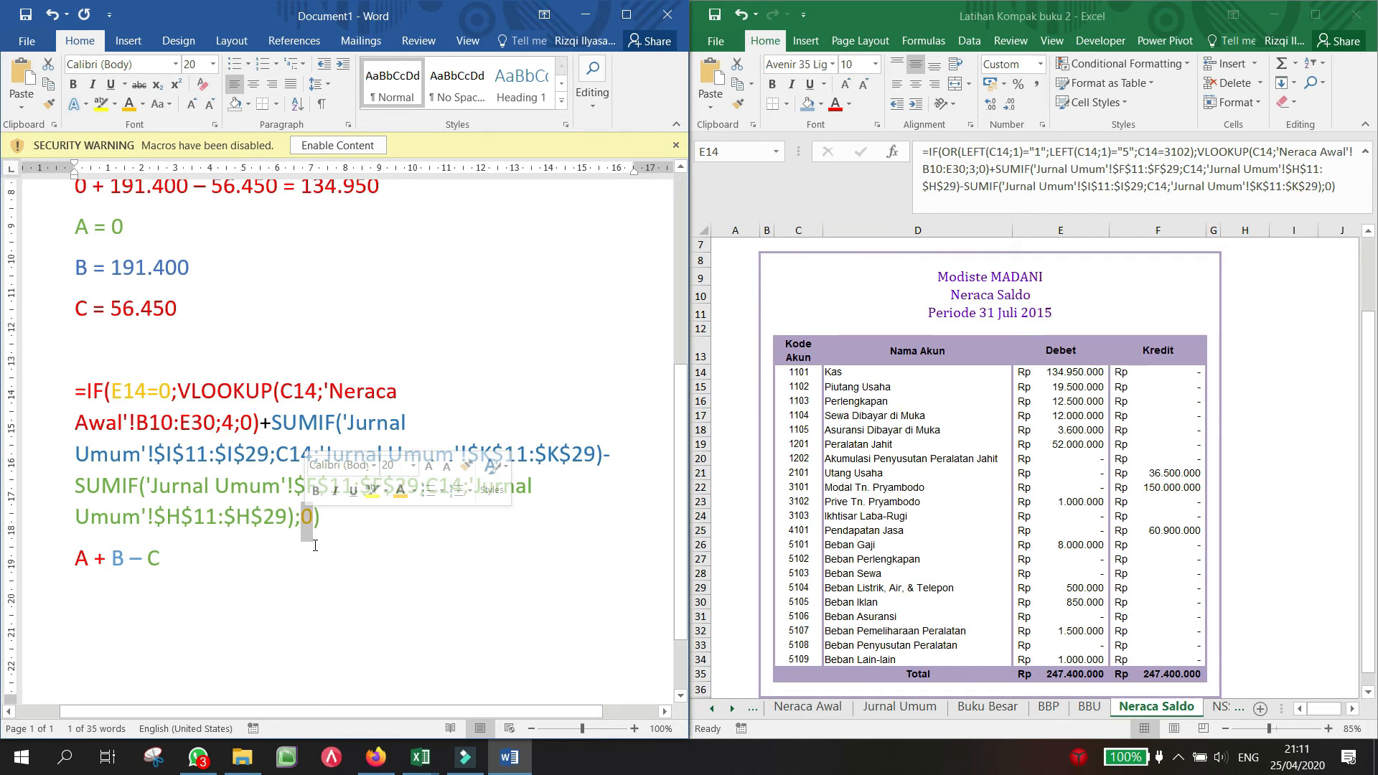
drag(185, 391, 298, 520)
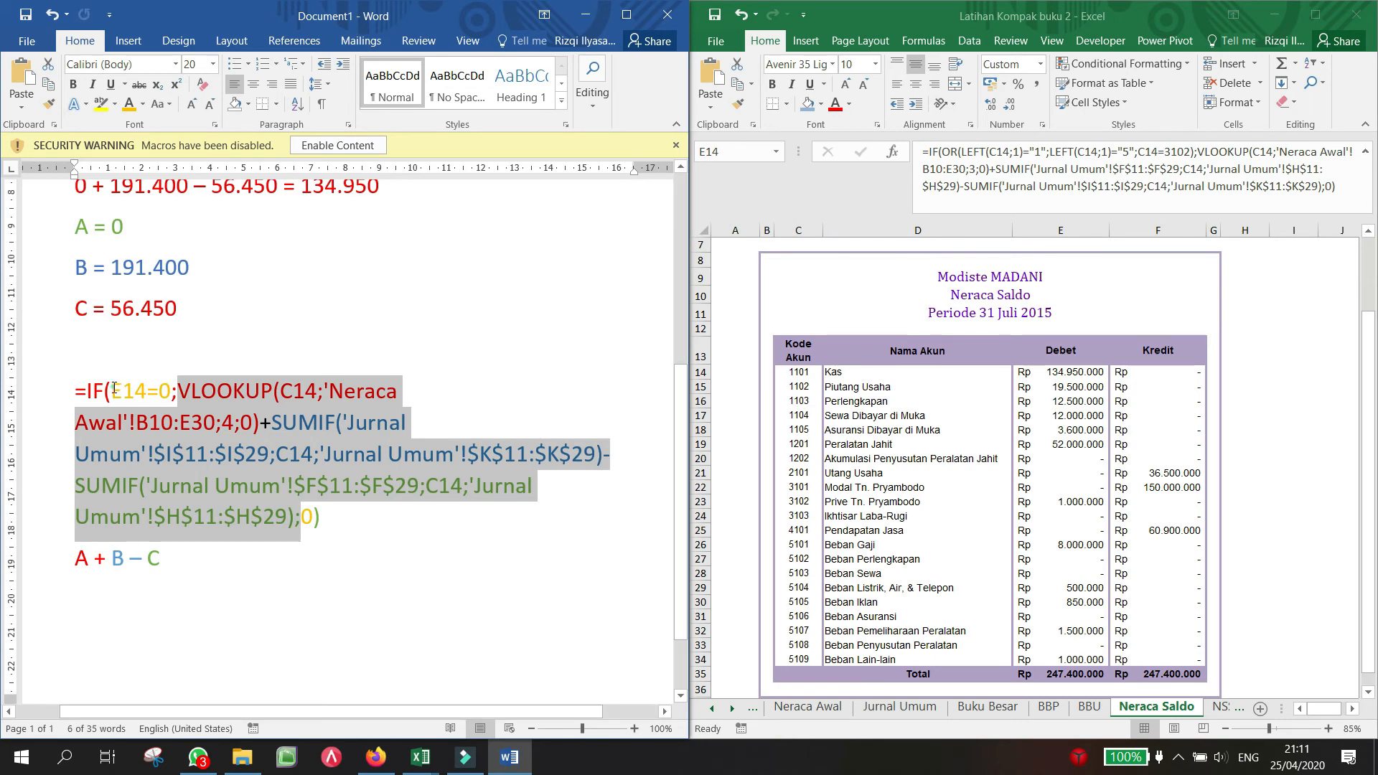
drag(114, 388, 173, 399)
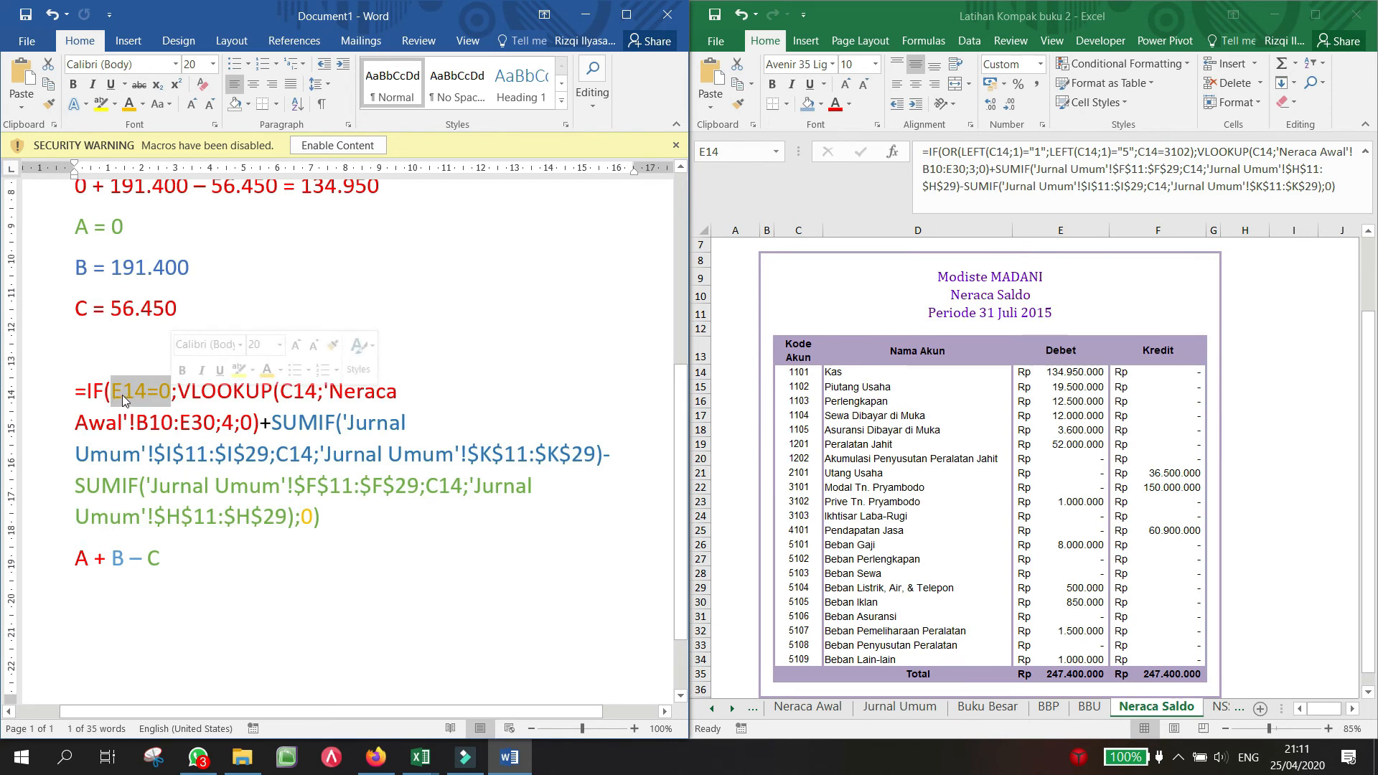
drag(176, 391, 294, 524)
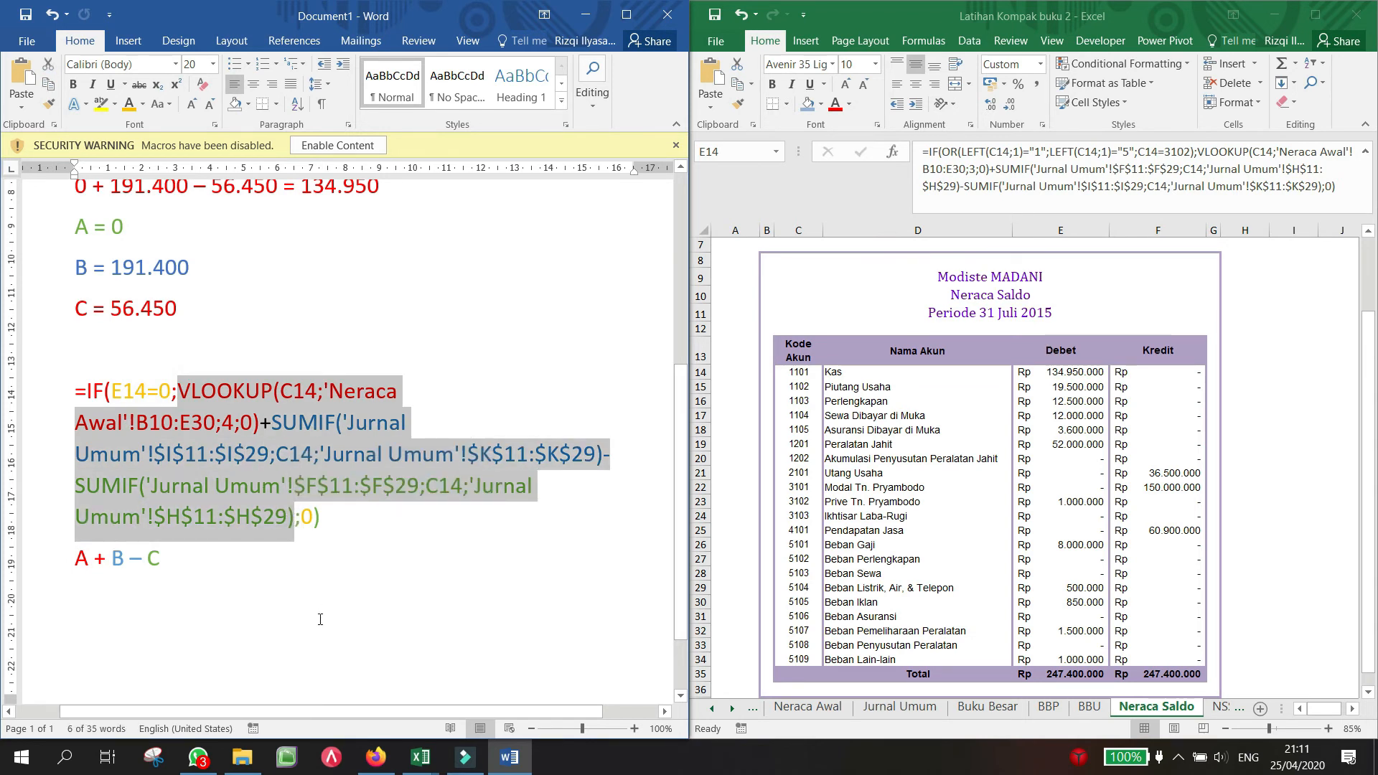
double_click(306, 517)
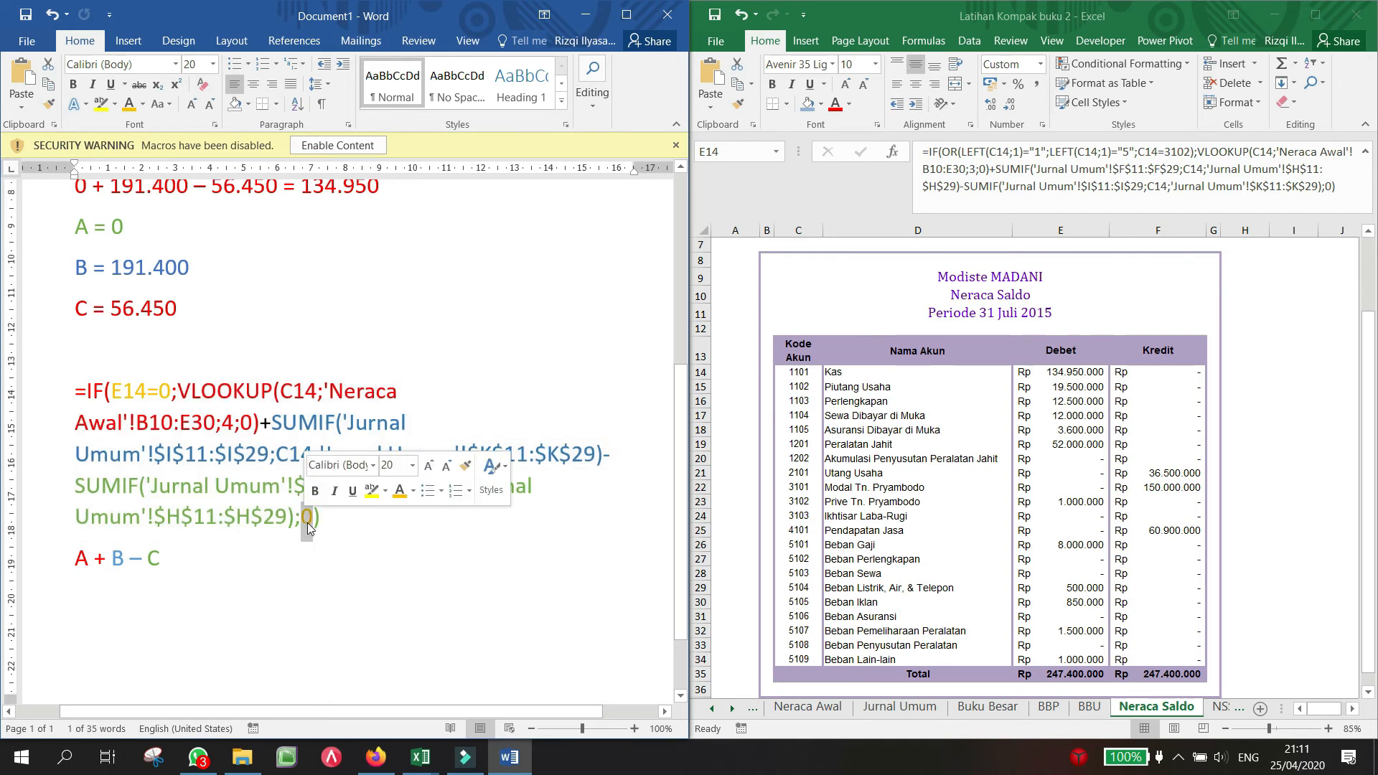
click(1155, 376)
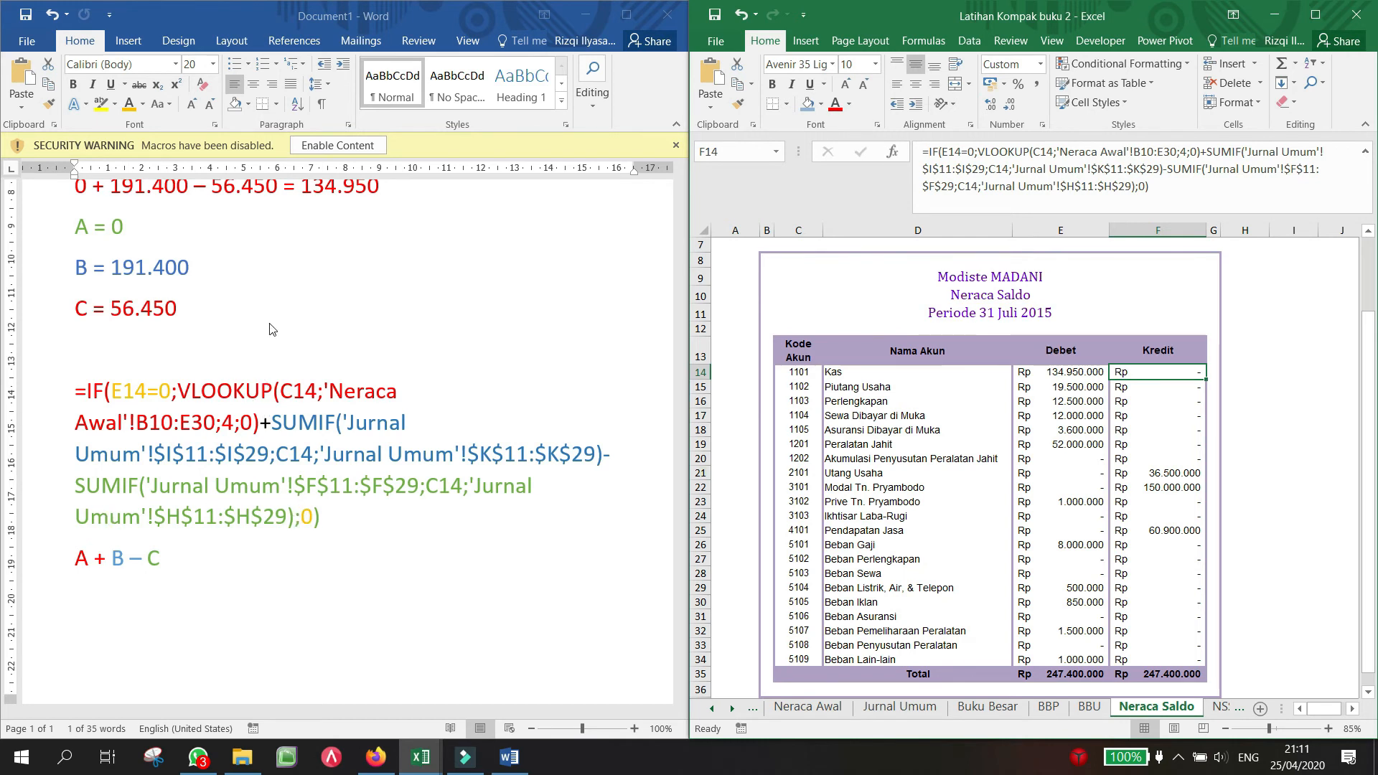
scroll(250, 350, up, 1)
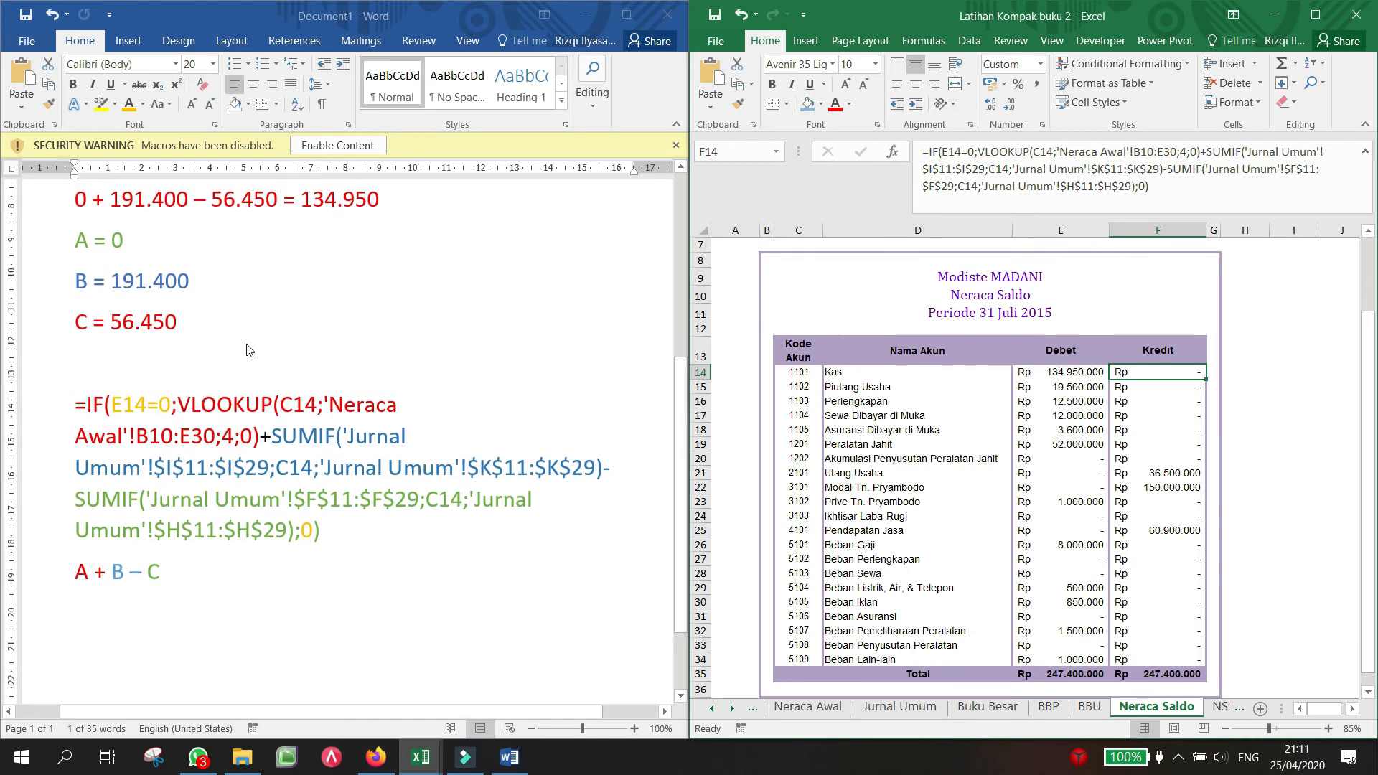
drag(172, 411, 124, 409)
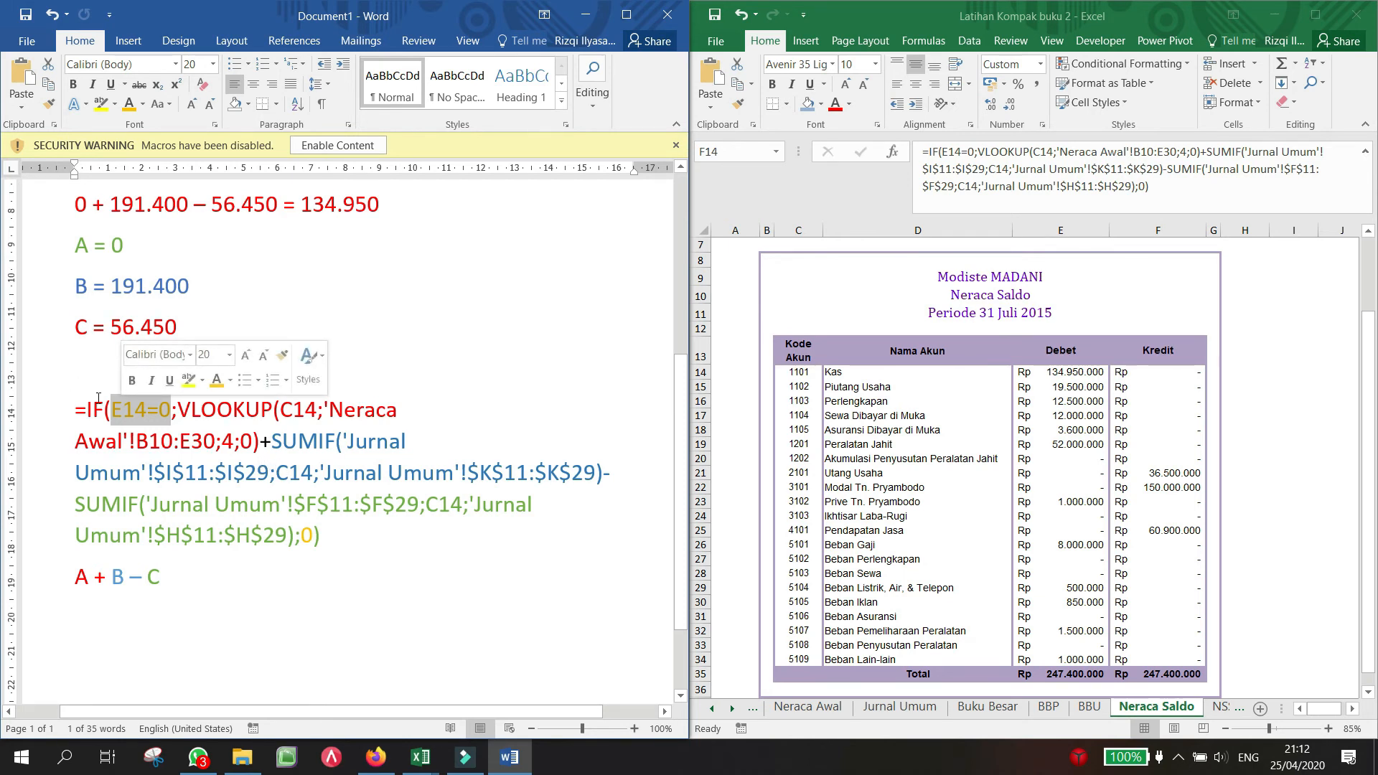
click(180, 409)
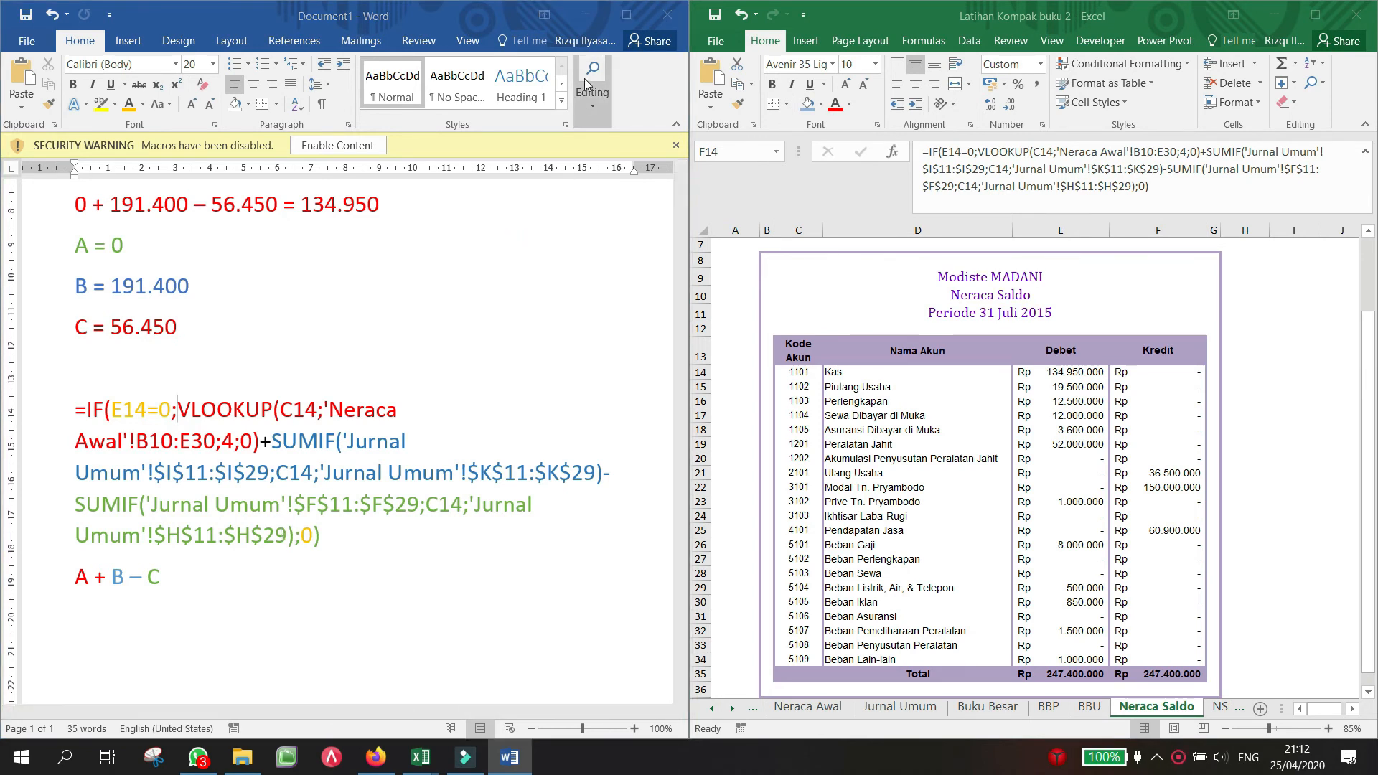
Step: In Bahan Tutorial's Neraca Saldo, enter =IF(E14=0;VLOOKUP(C14;'Neraca Awal'!B10:E30;4;0)+SUMIF('Jurnal Umum'!$I$11:$I$29;C14;'Jurnal Umum'!$K$11:$K$29)-SUMIF('Jurnal Umum'!$F$11:$F$29;C14;'Jurnal Umum'!$H$11:$H$29);0) in F14 and fill it down to F34
click(585, 15)
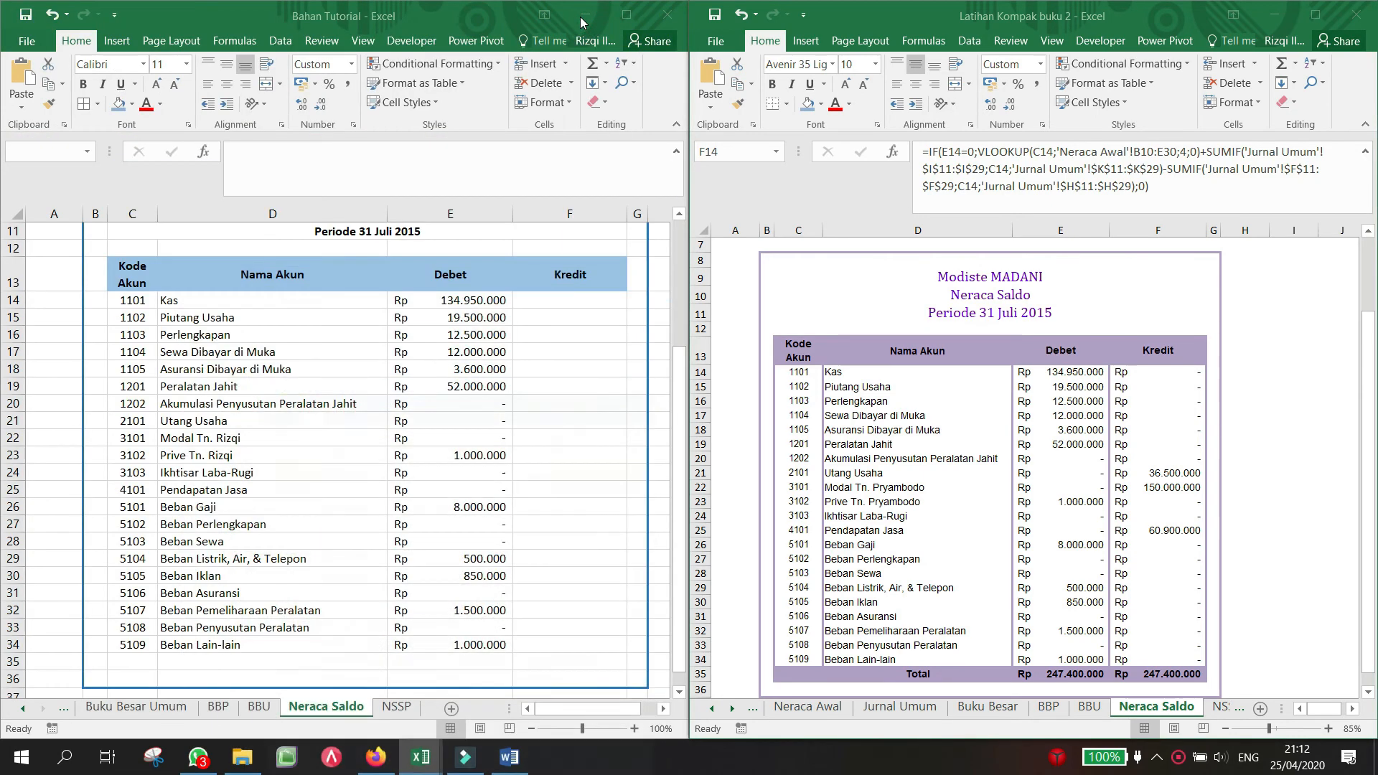
click(568, 304)
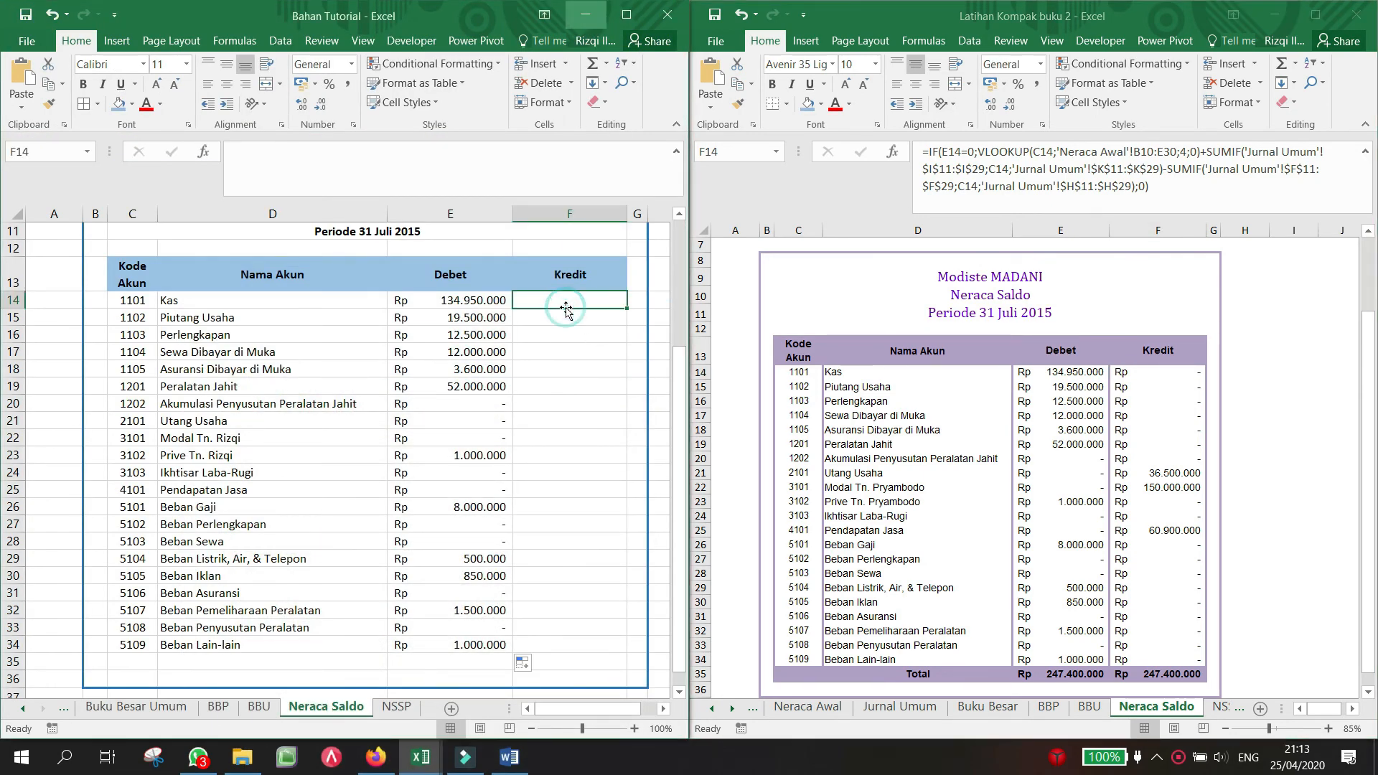
click(293, 179)
text(=IF(E14=0;VLOOKUP(C14;'Neraca Awal'!B10:E30;4;0)+SUMIF('Jurnal Umum'!$I$11:$I$29;C14;'Jurnal Umum'!$K$11:$K$29)-SUMIF('Jurnal Umum'!$F$11:$F$29;C14;'Jurnal Umum'!$H$11:$H$29);0))
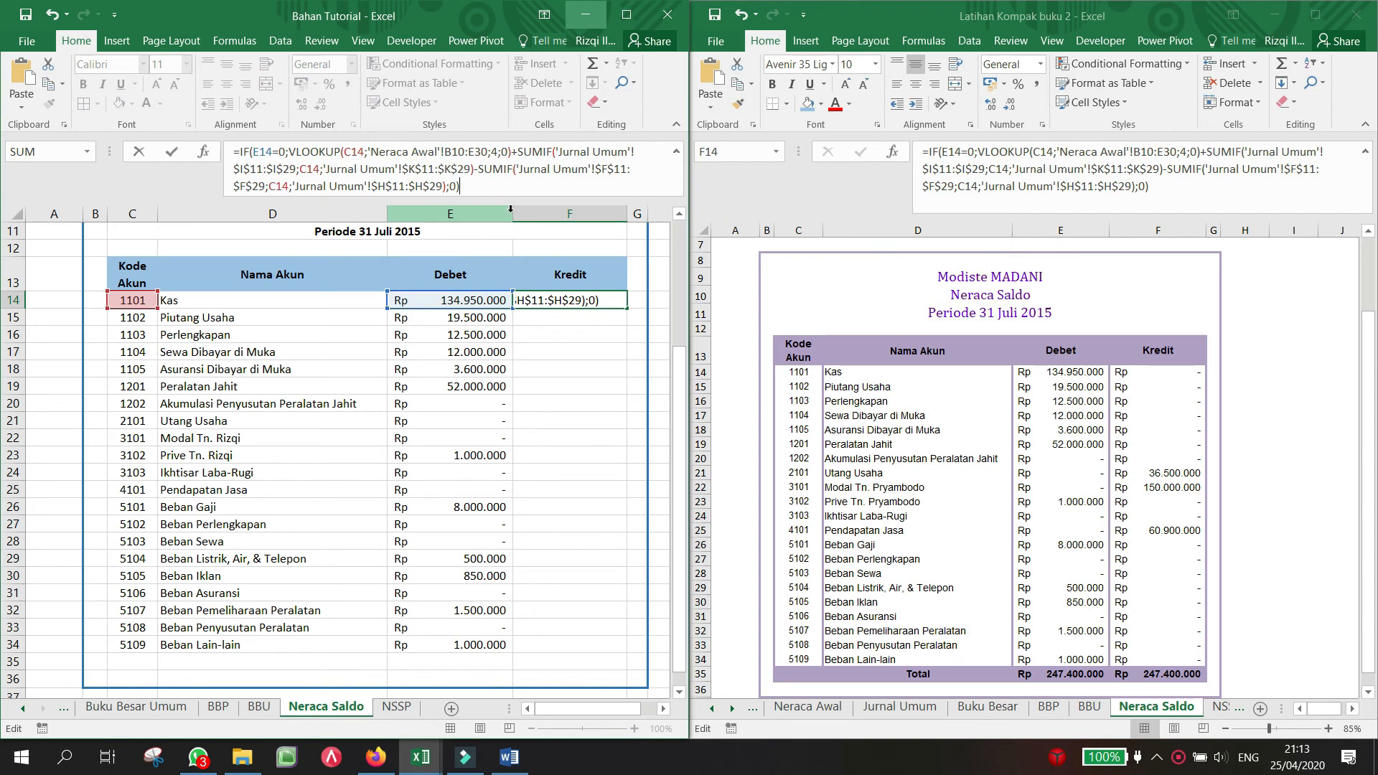
key(Return)
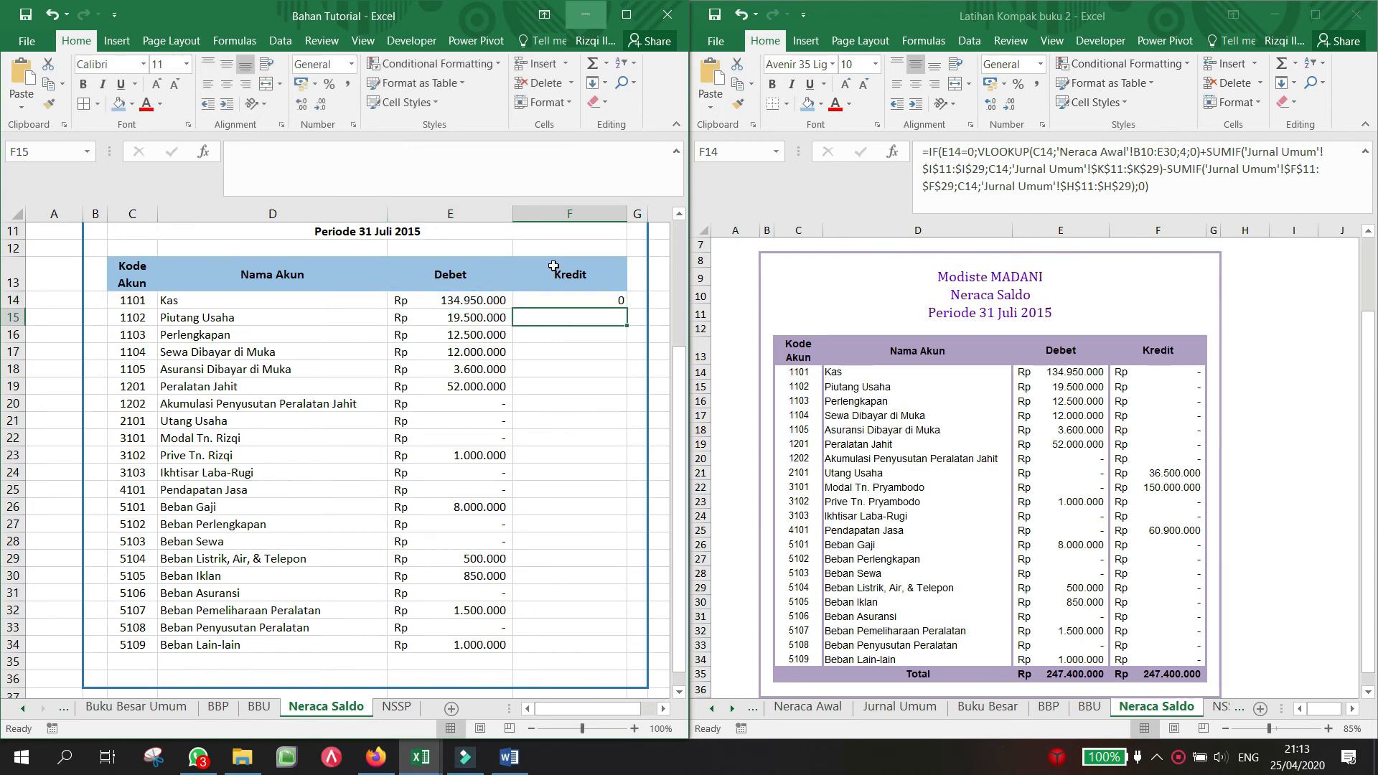
click(567, 300)
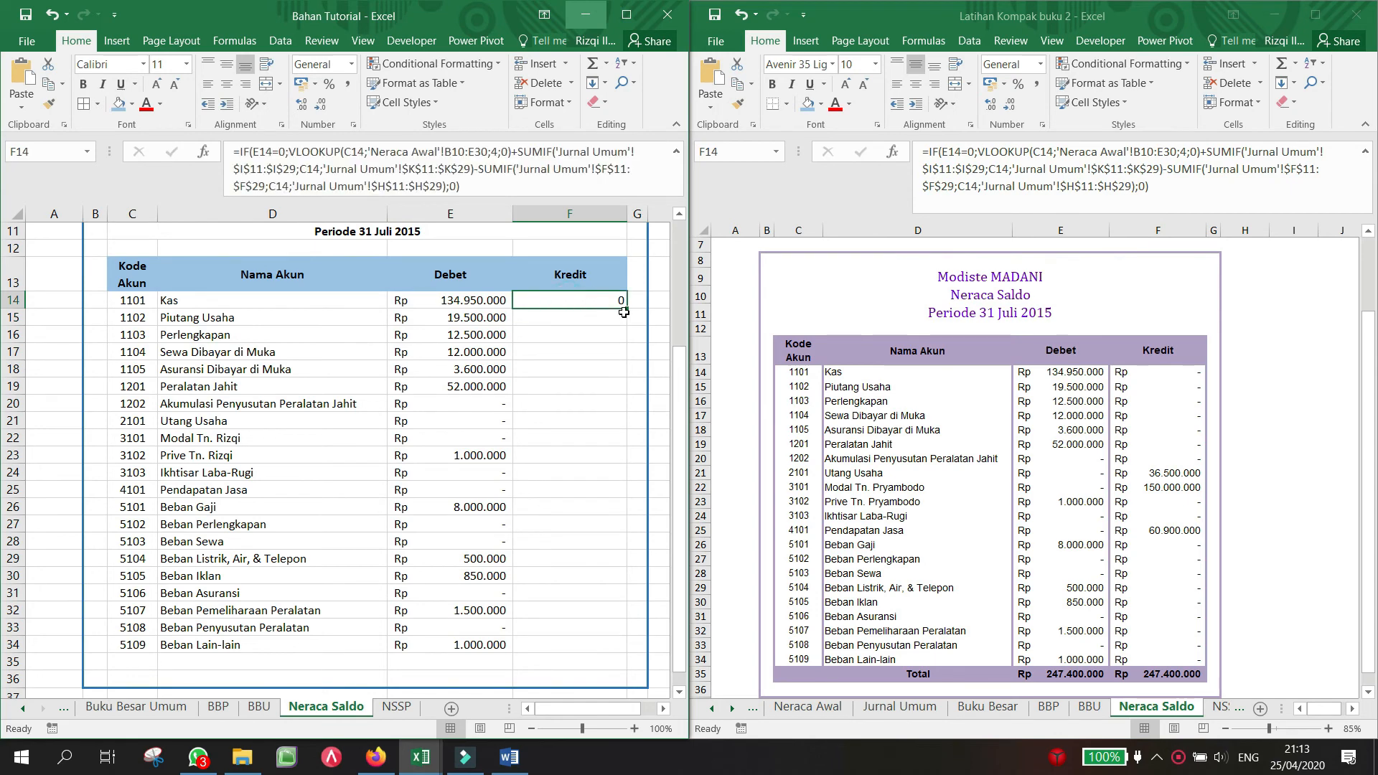
drag(628, 310, 615, 655)
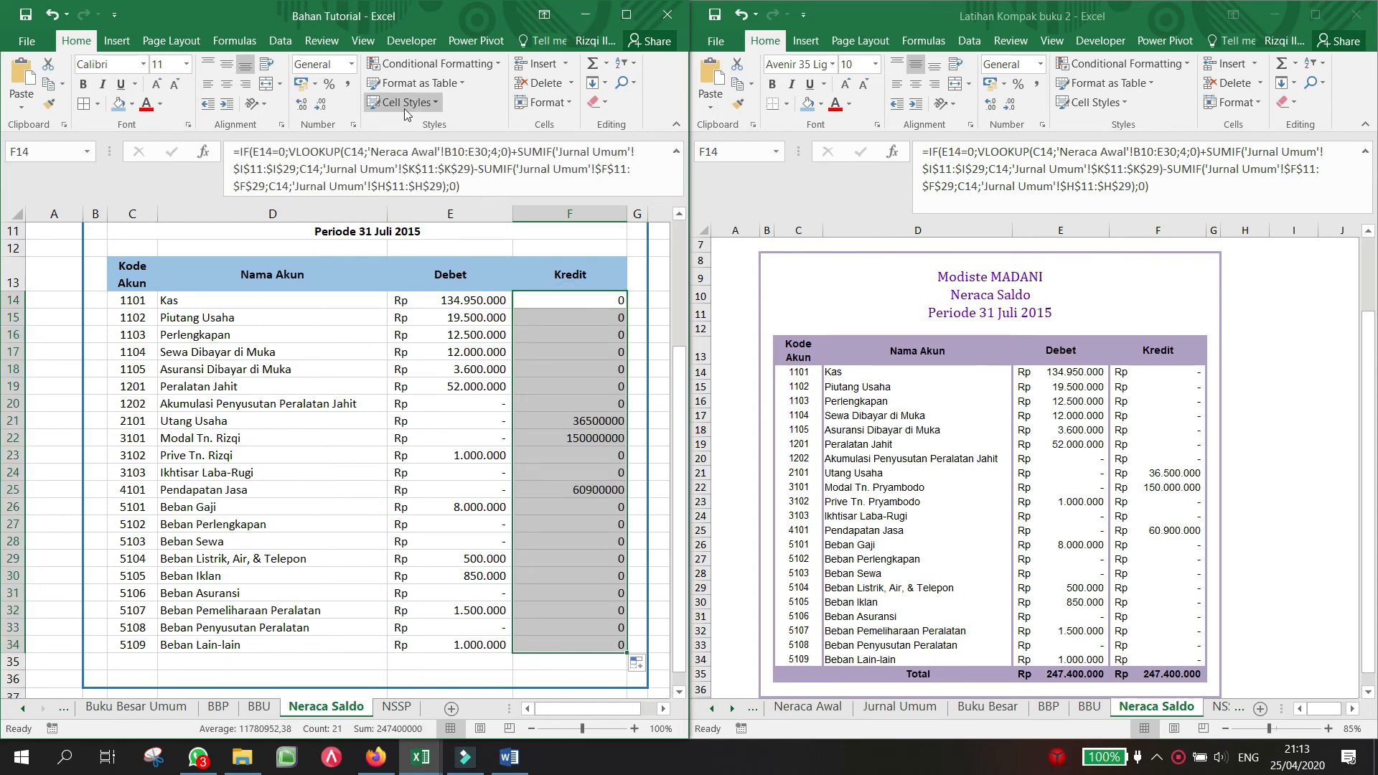
Step: Apply the Rp accounting format to Kredit cells F14:F34, and merge and centre C35:D35 with the label Total
click(302, 86)
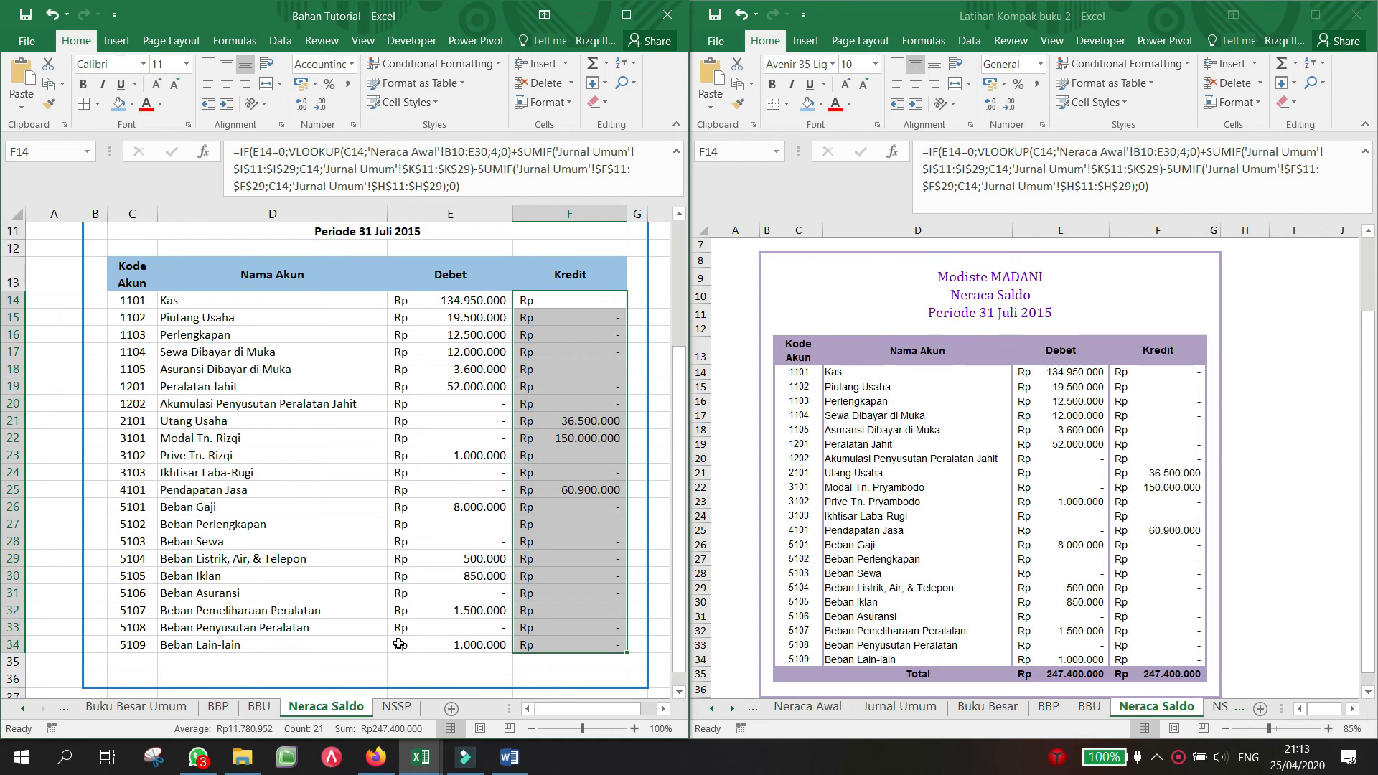
drag(156, 663, 368, 663)
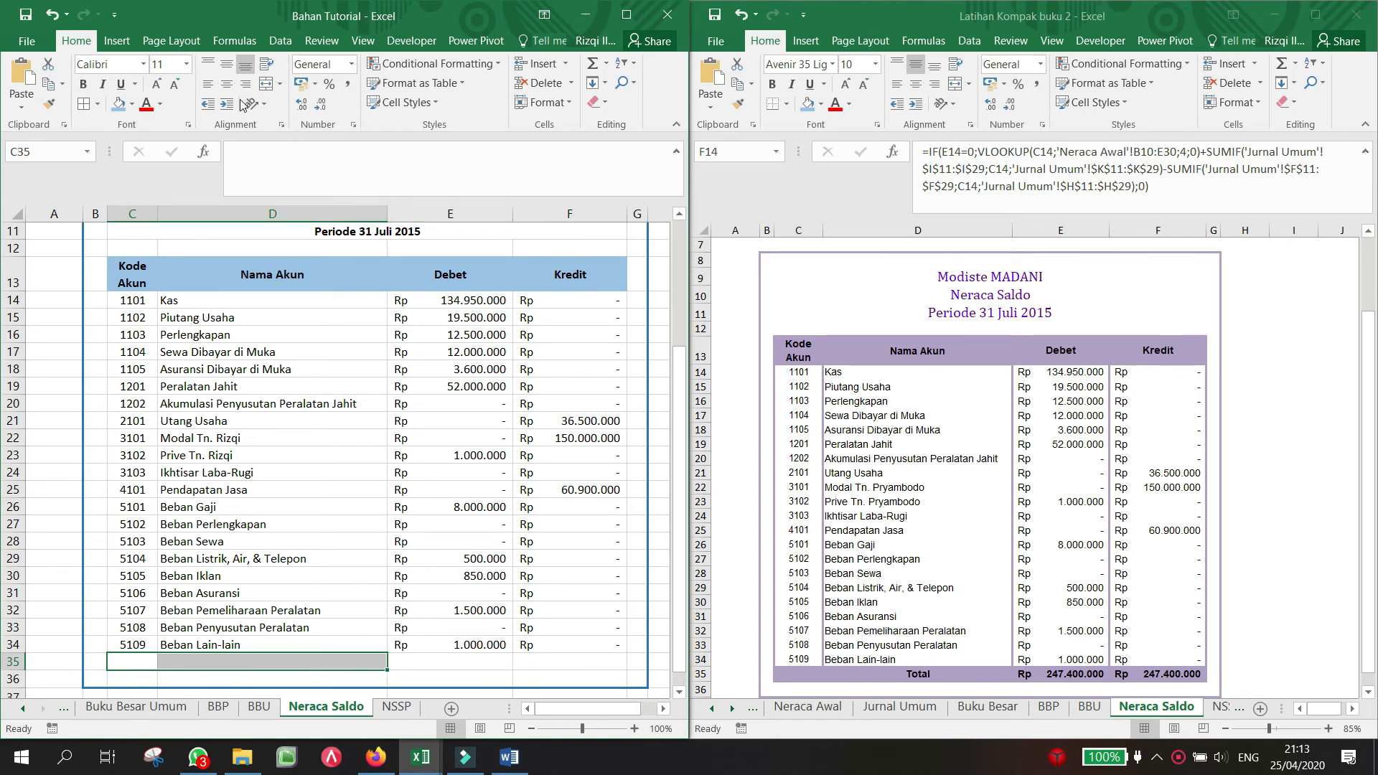
click(264, 84)
text(To)
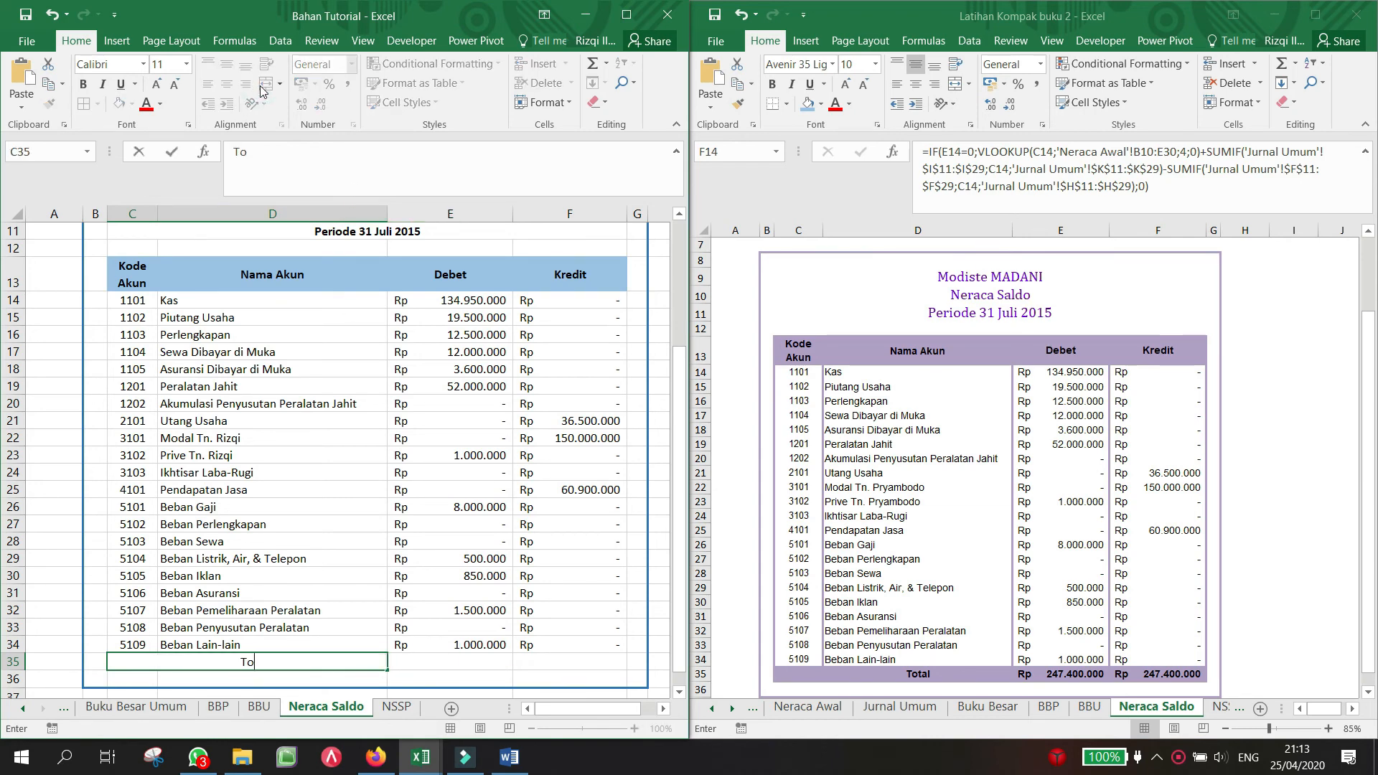
text(tal)
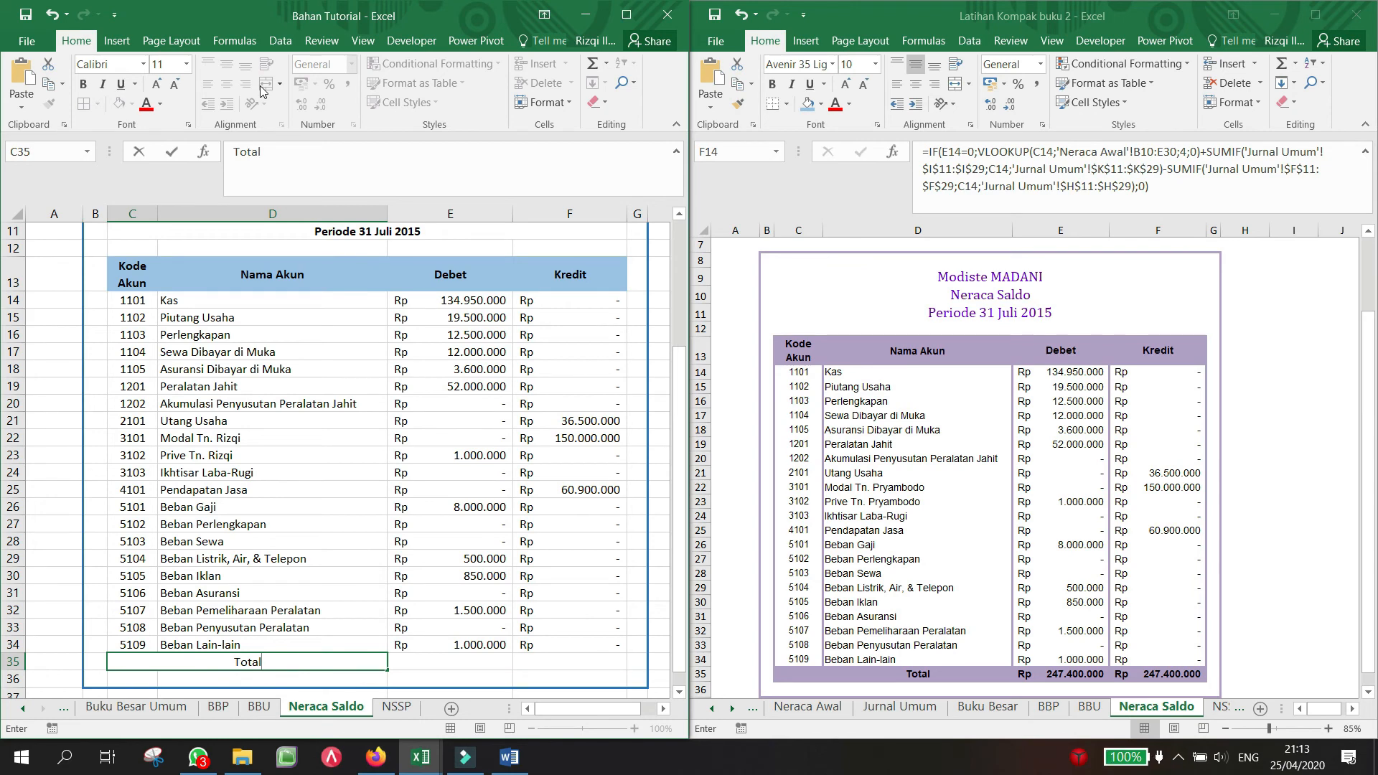
key(Tab)
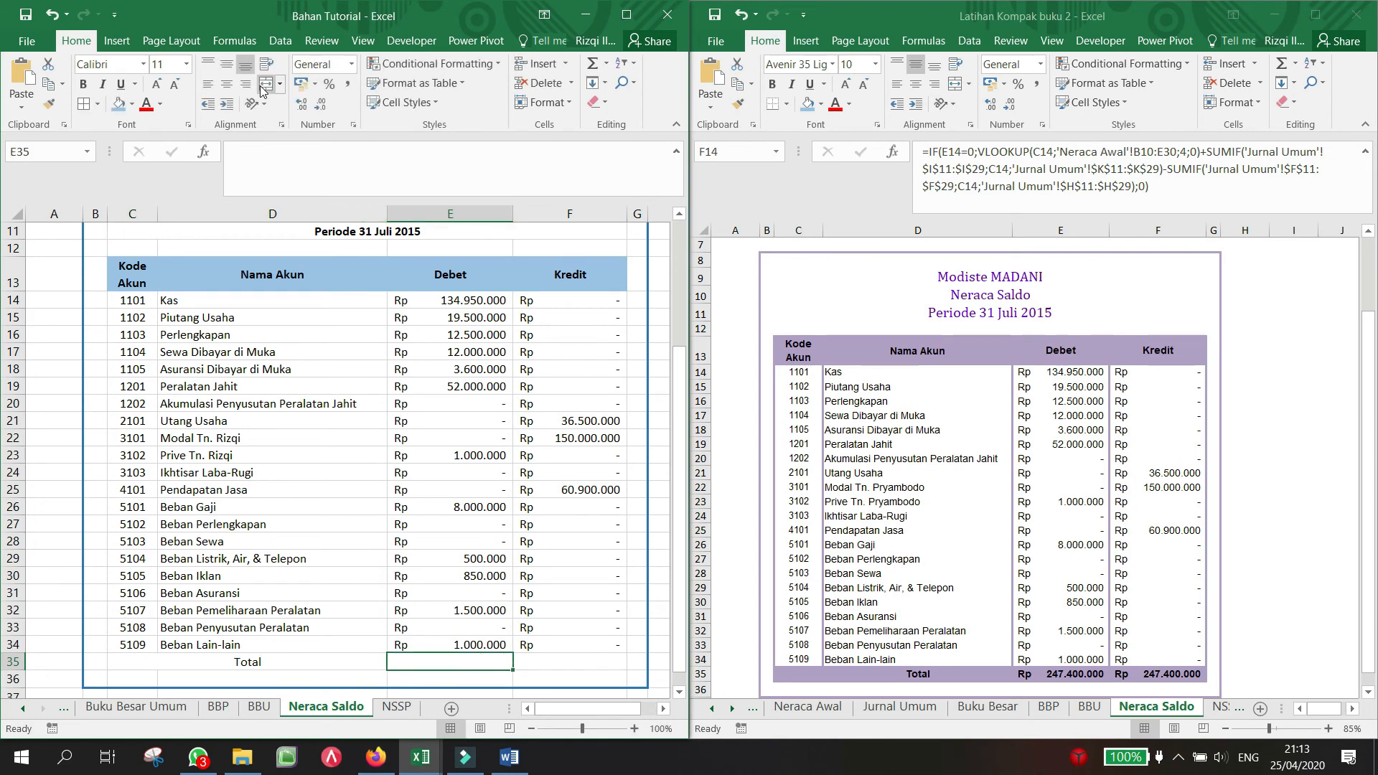
Step: Enter =SUM(E14:E34) in E35 to total the Debet column and copy the formula across to Kredit cell F35
text(=sum()
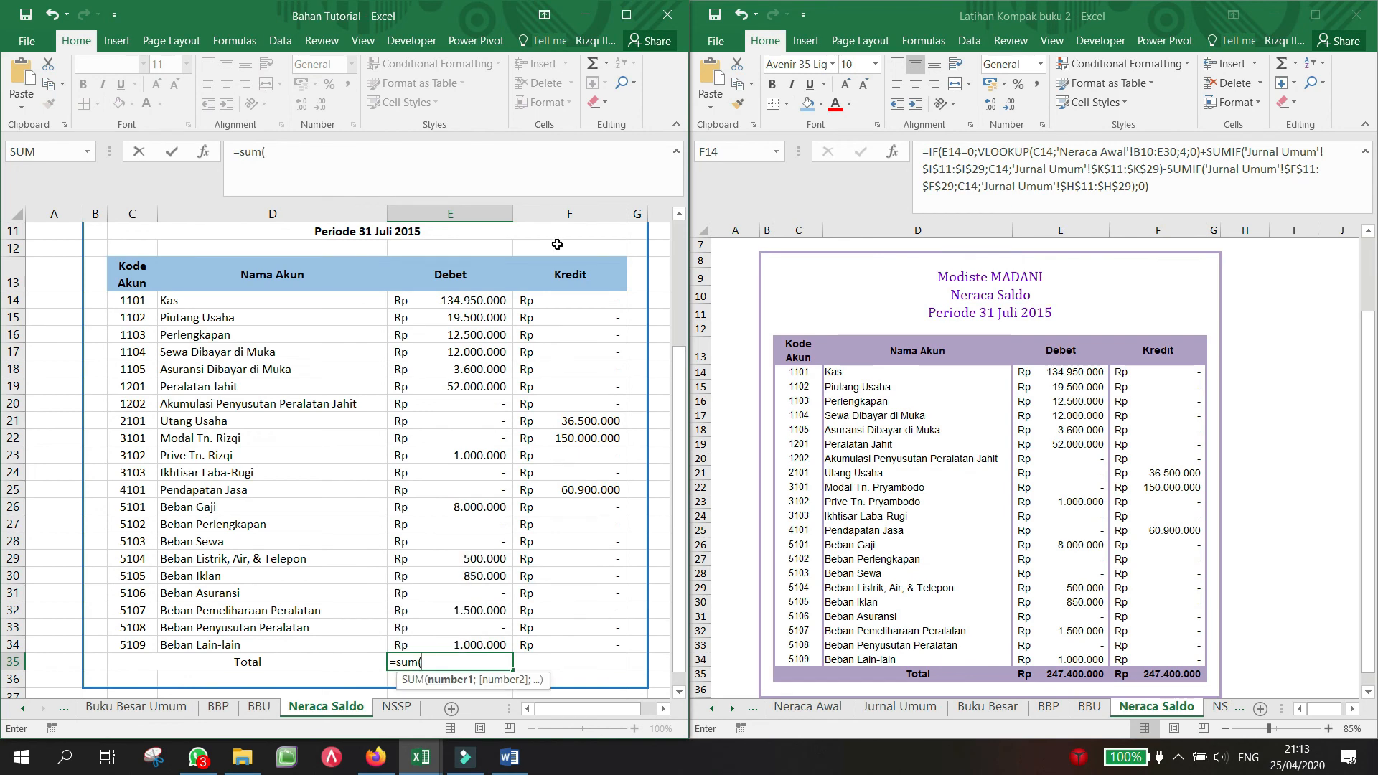
drag(485, 297, 452, 641)
key(Return)
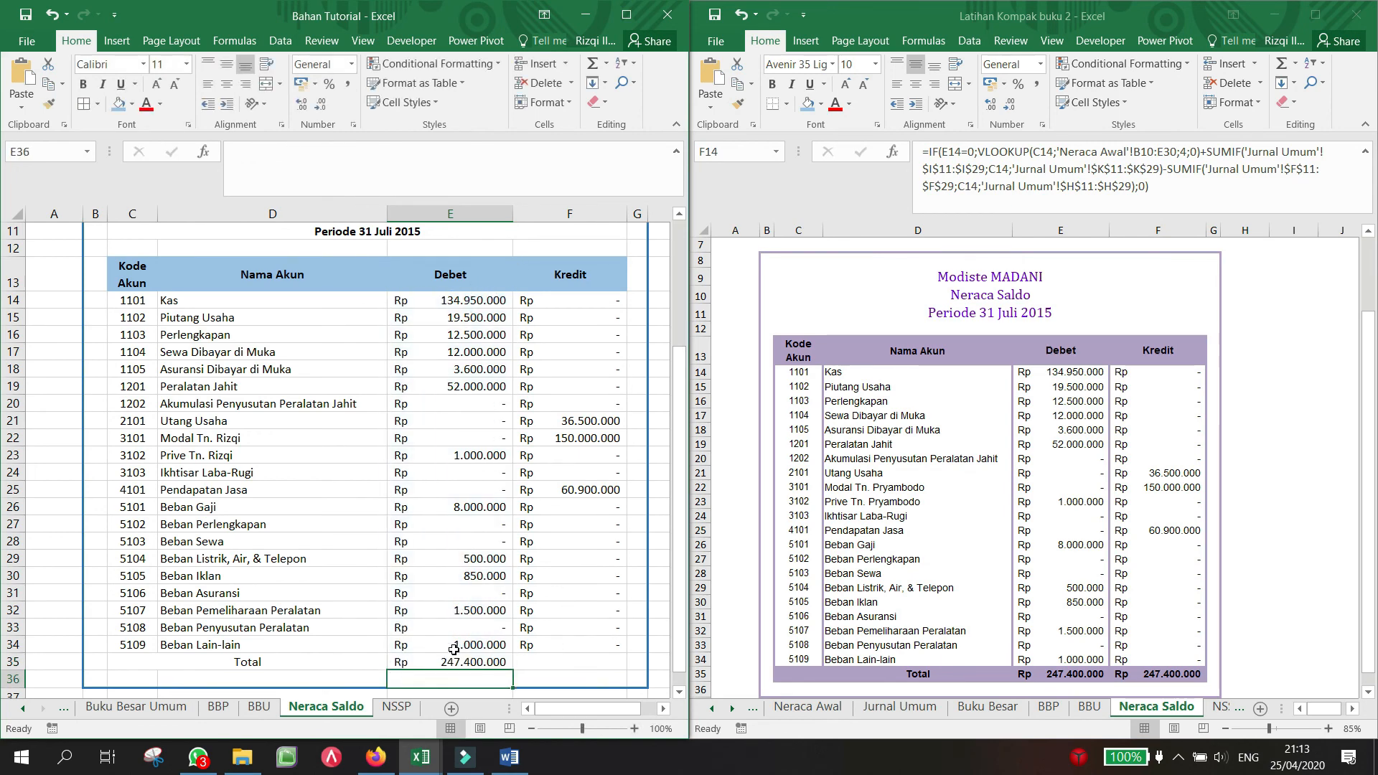
click(458, 661)
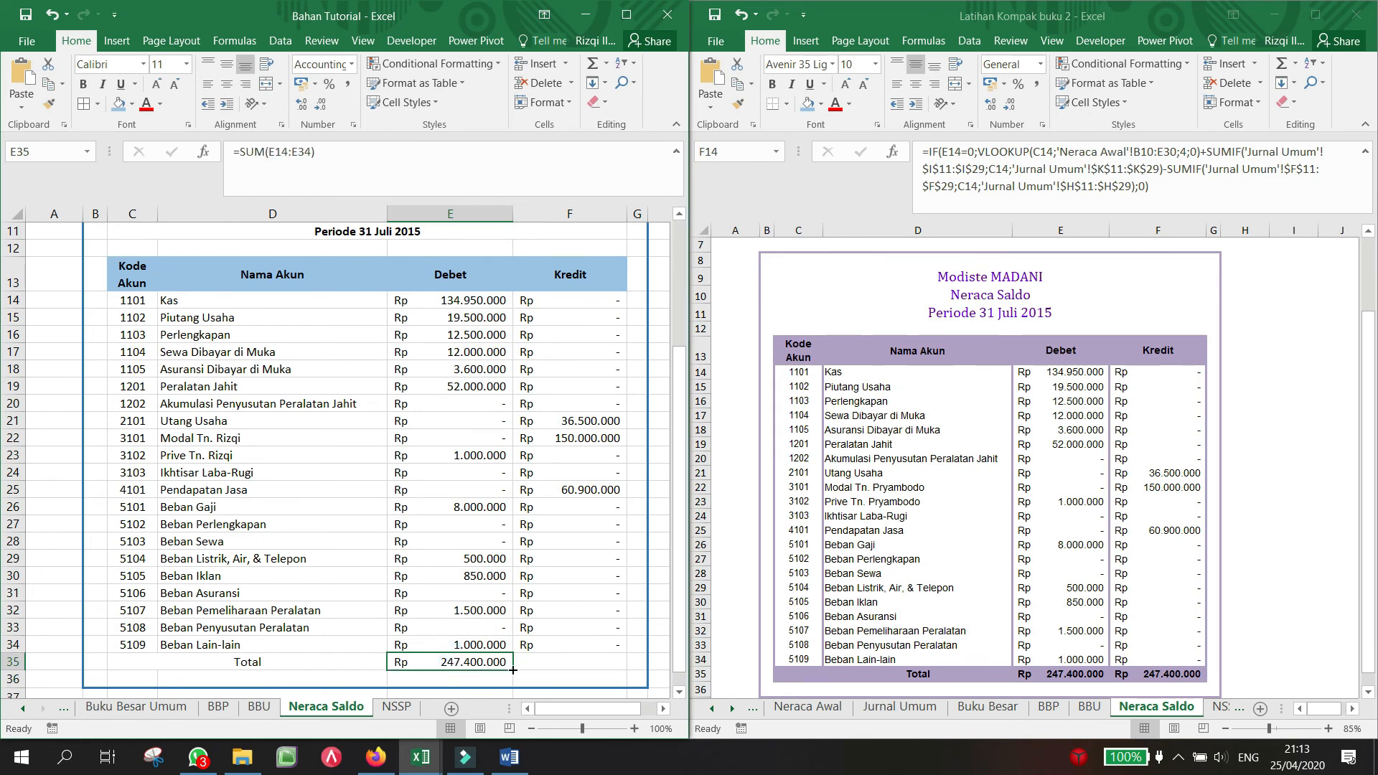
drag(512, 669, 214, 668)
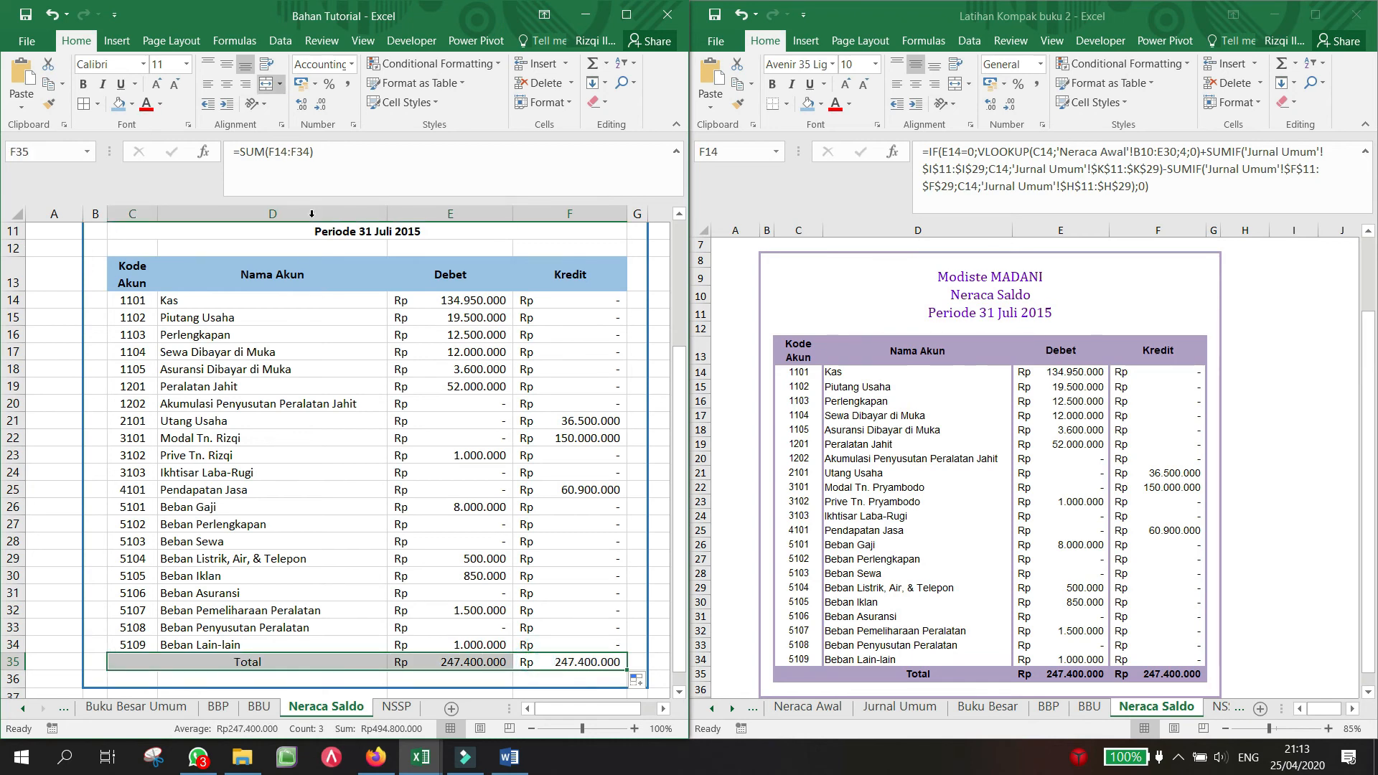
Step: Shade the Total row C35:F35 light blue like the table header
click(119, 103)
click(286, 383)
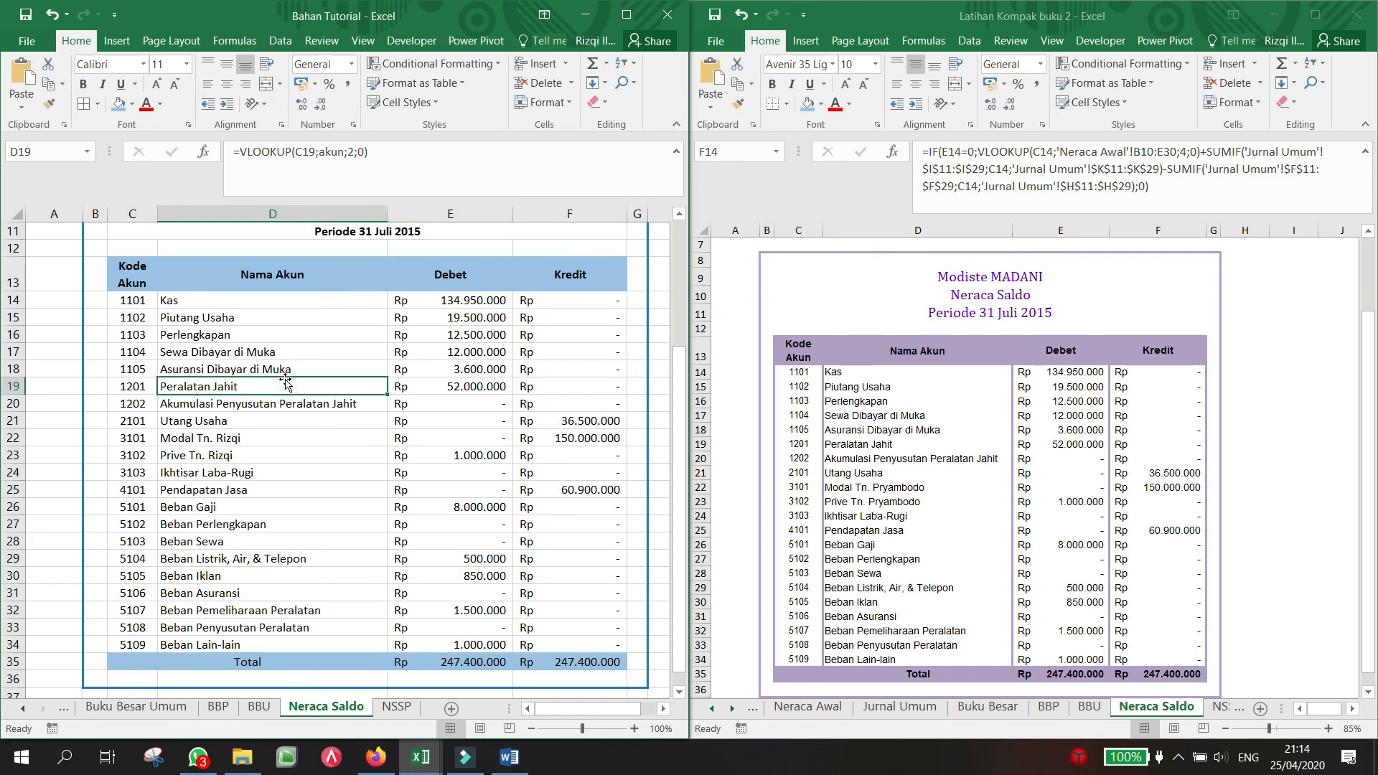
Step: Examine the Cek Saldo formula in D6 and the Neraca Awal and 'Jurnal Umum'!$F$11:$F$29 references in the E14 debit formula
scroll(286, 383, up, 4)
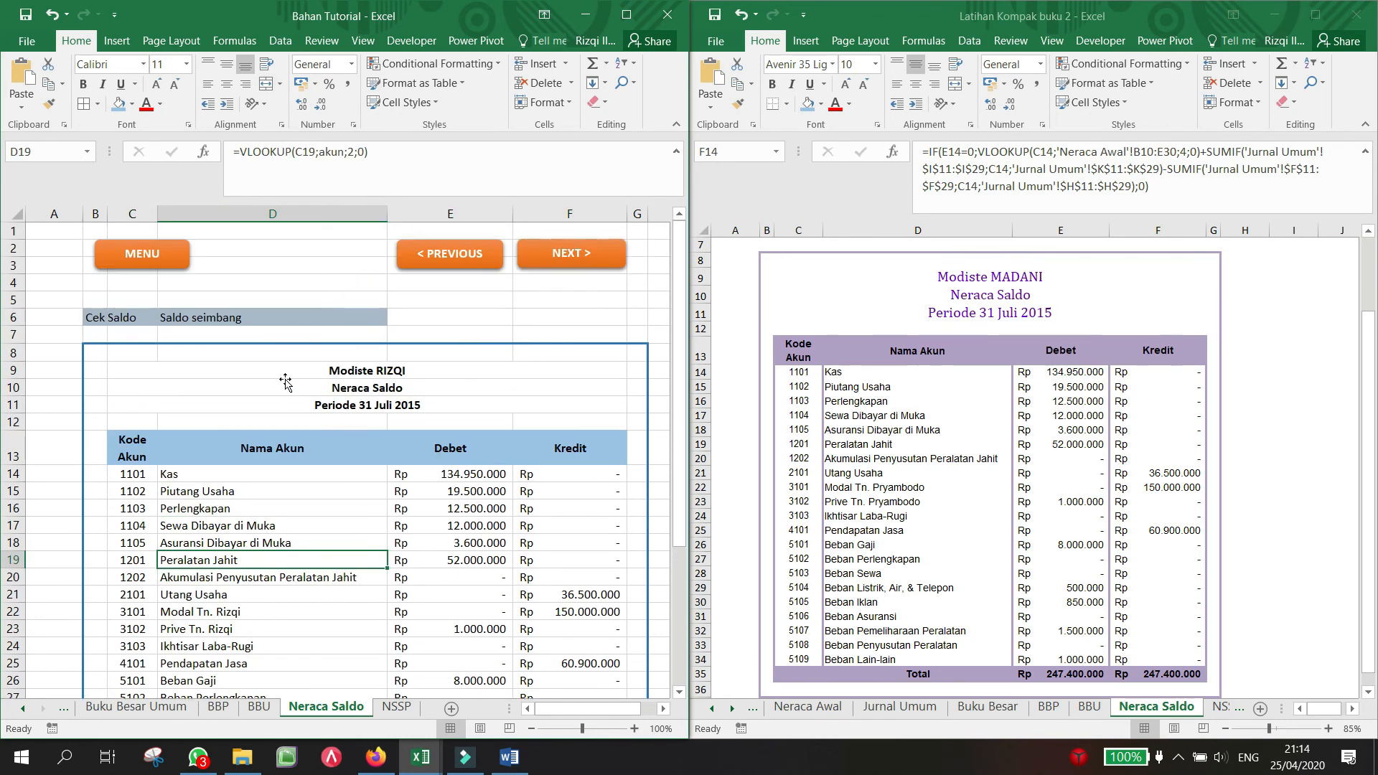
click(241, 318)
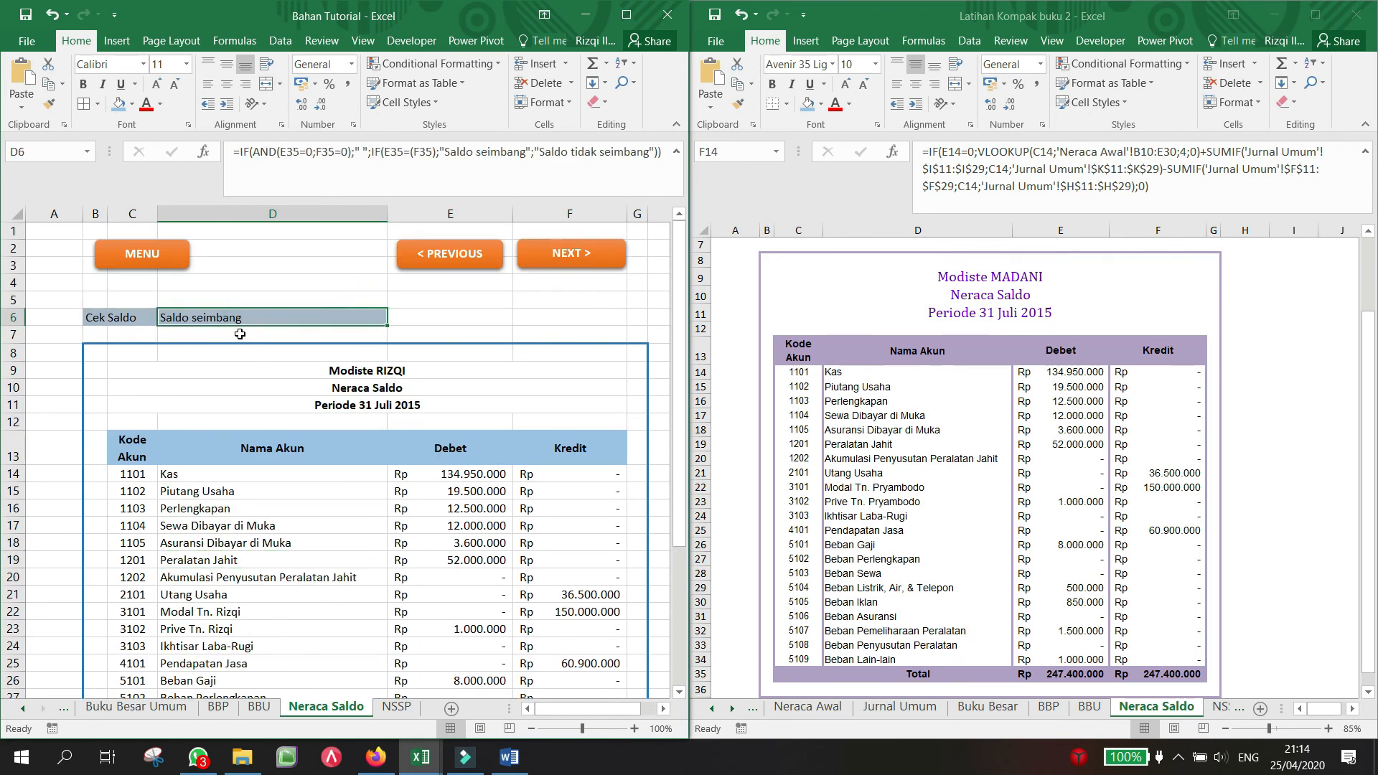
scroll(248, 466, down, 5)
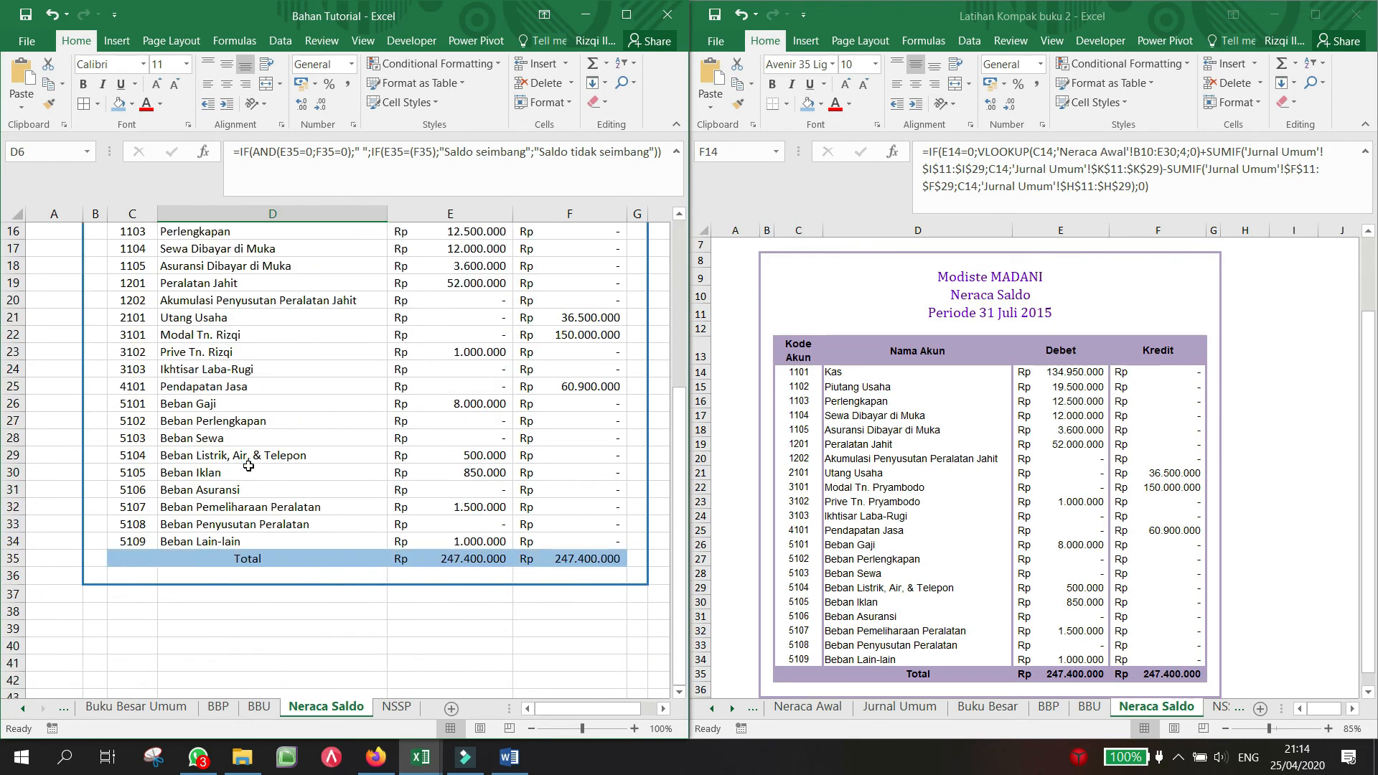
scroll(248, 466, up, 2)
scroll(249, 467, down, 1)
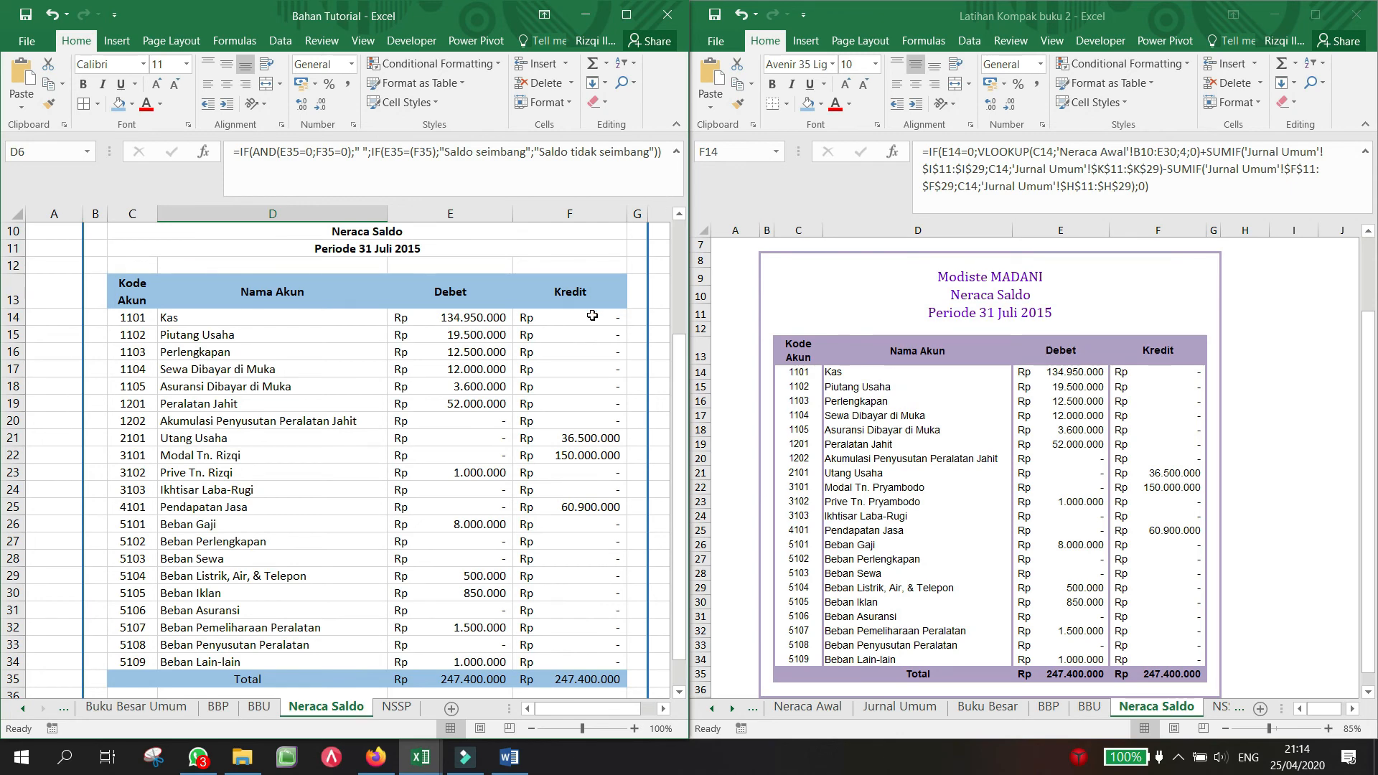
click(499, 319)
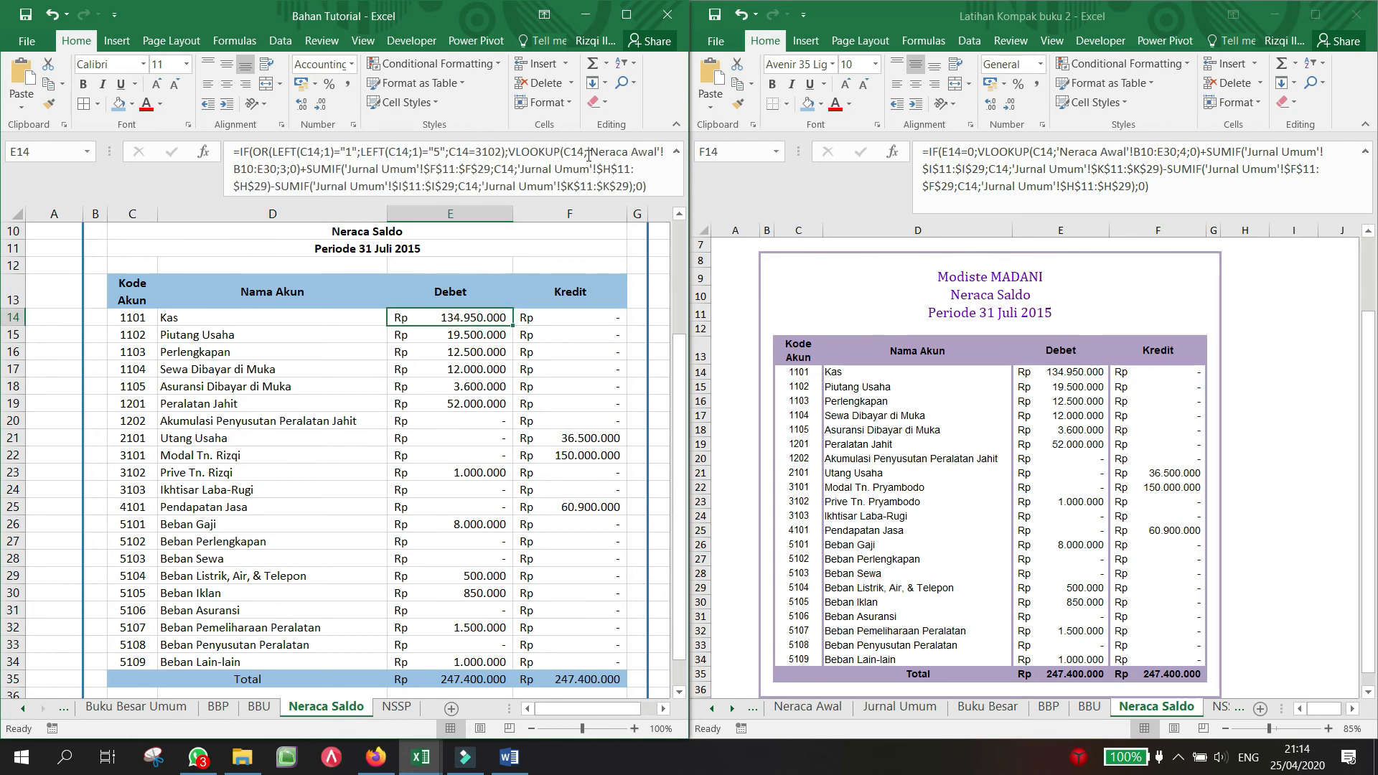
drag(591, 152, 661, 155)
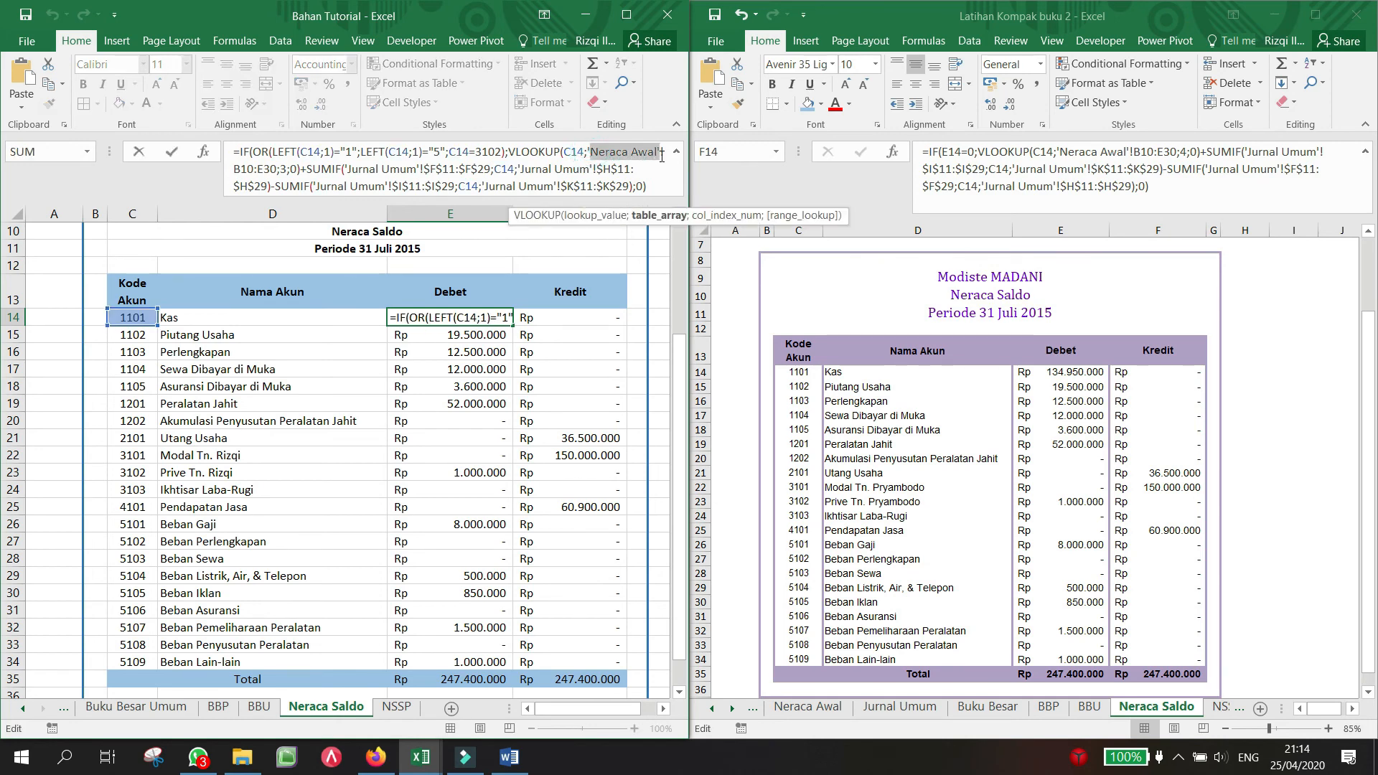
key(Escape)
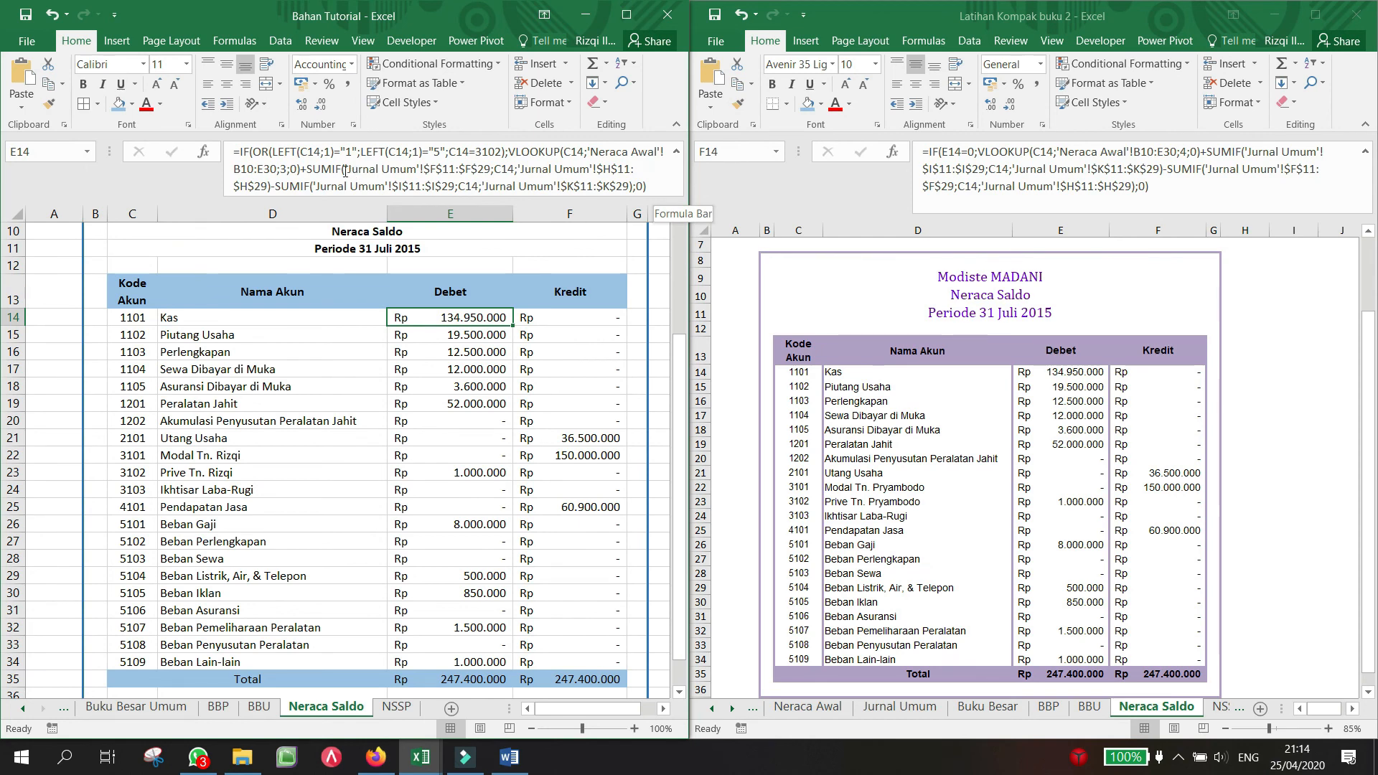
drag(345, 171, 490, 173)
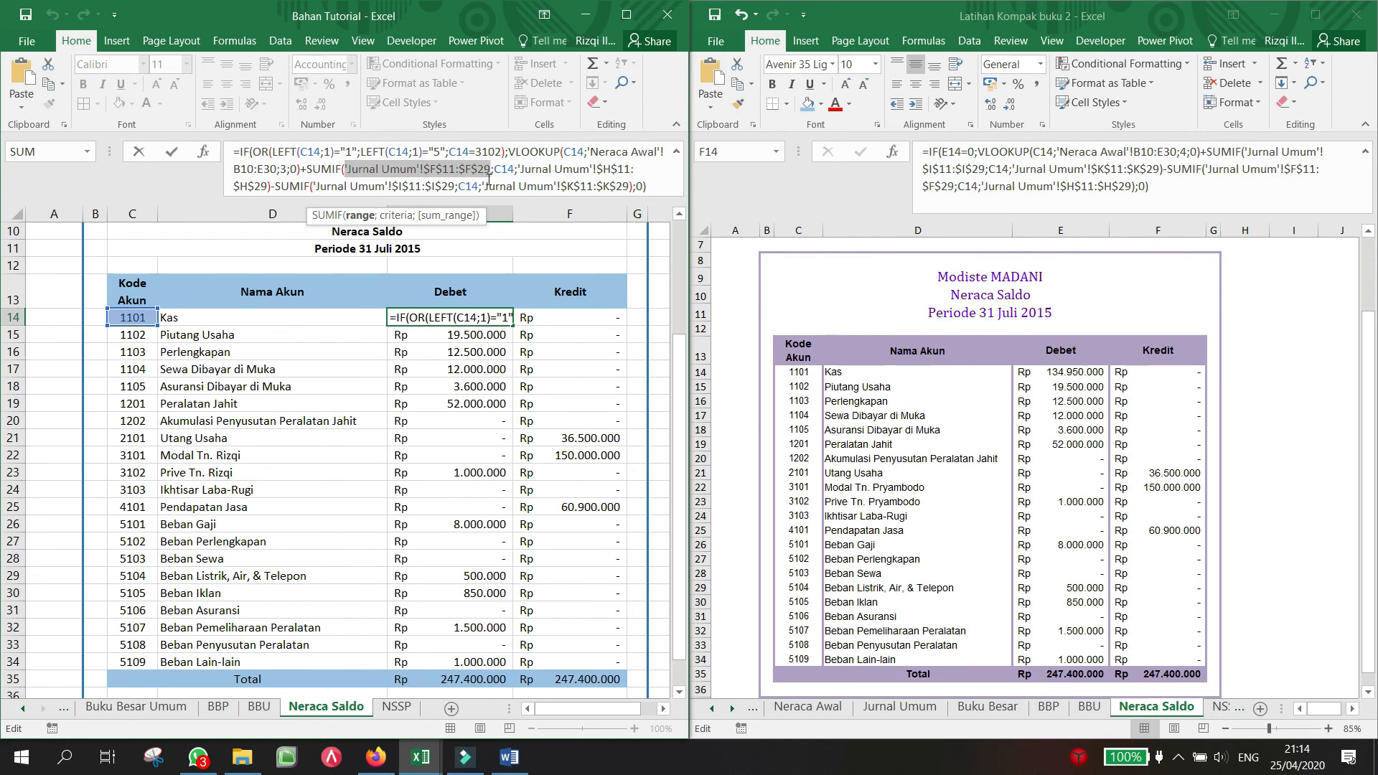
key(Escape)
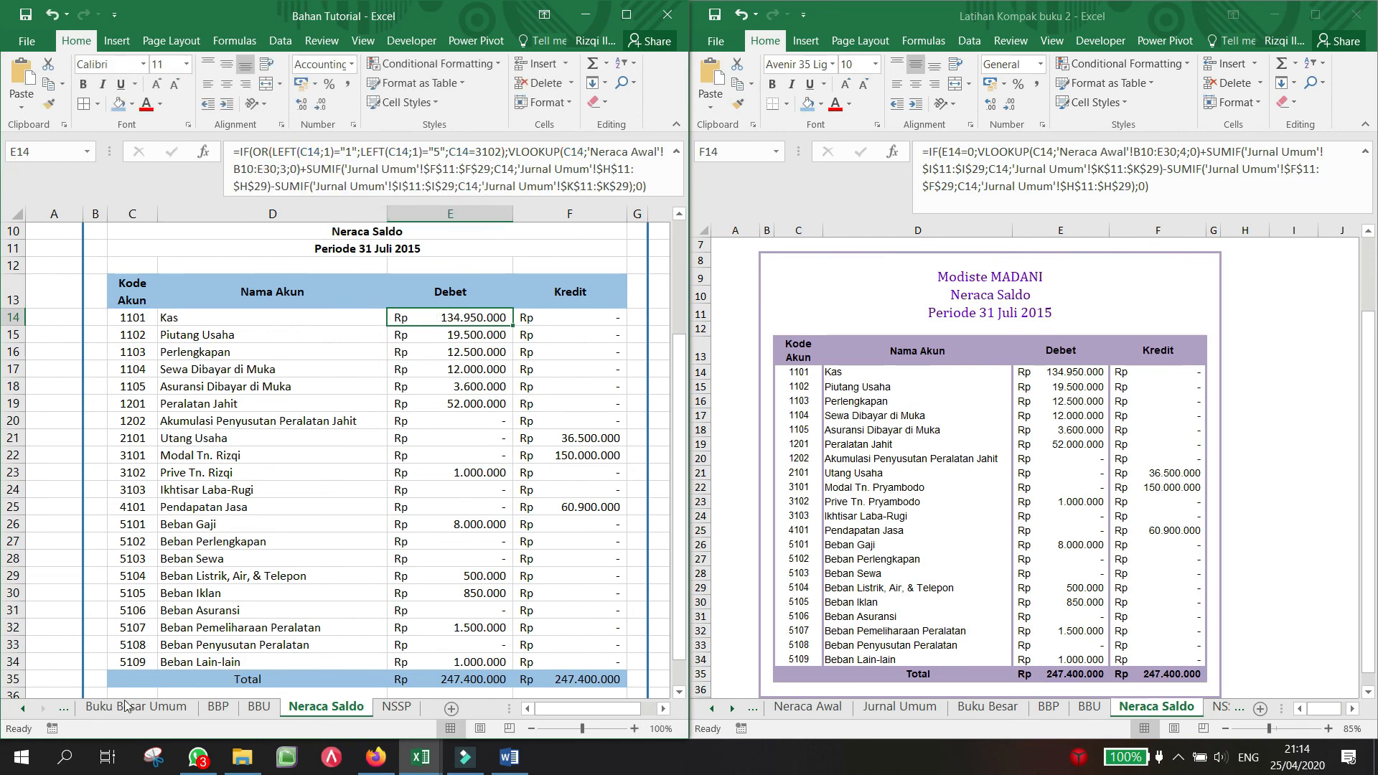
Step: On the Jurnal Umum sheet, with the workbook window maximized, fill the general transactions in B11:K29 light blue
click(64, 708)
click(117, 707)
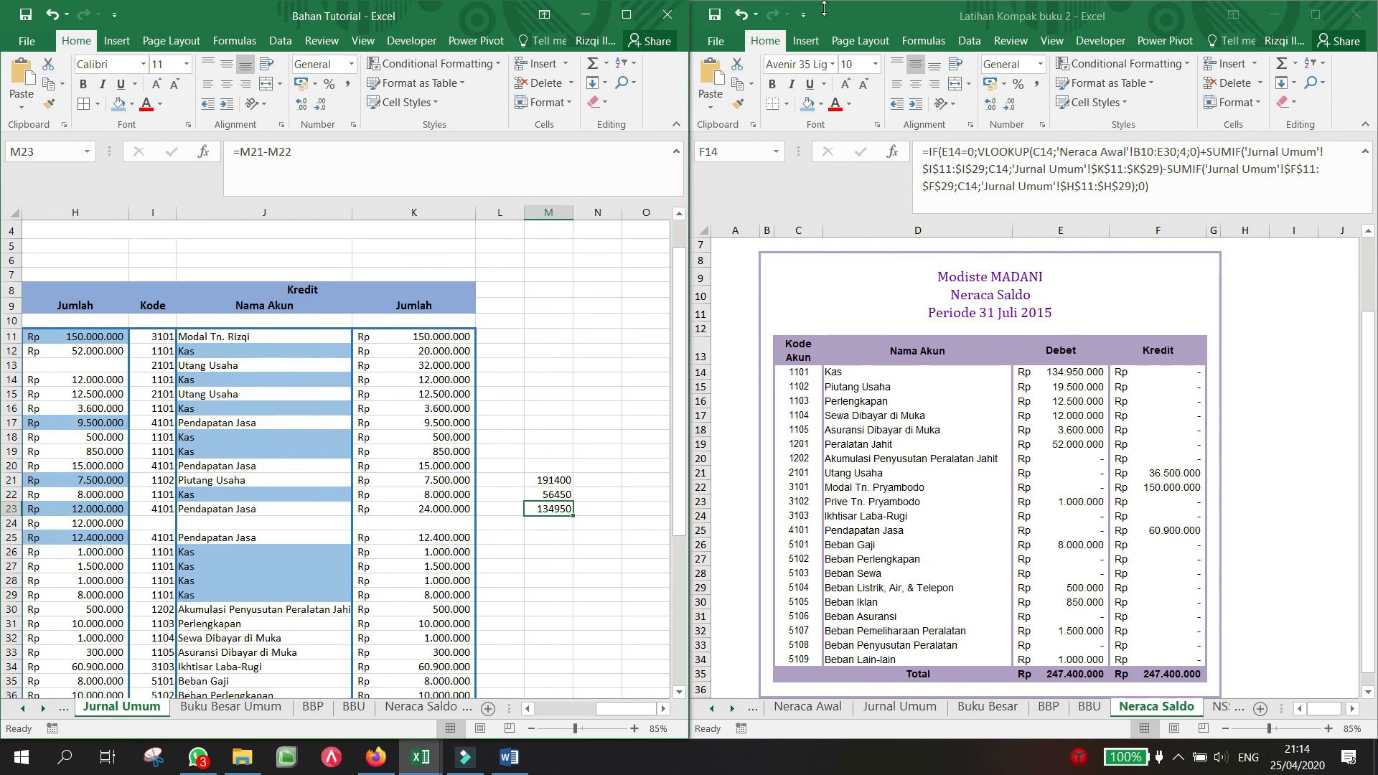
click(627, 15)
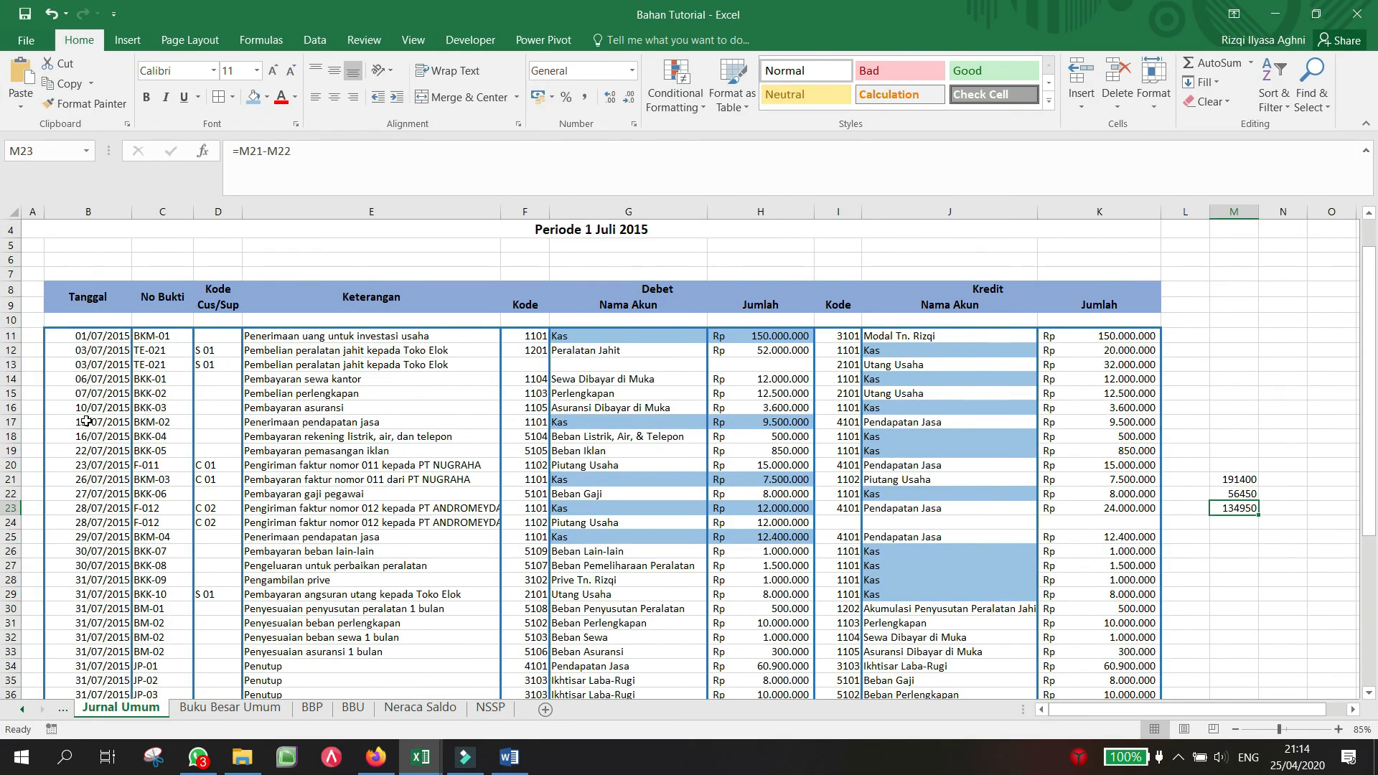
click(57, 336)
drag(366, 393, 1098, 596)
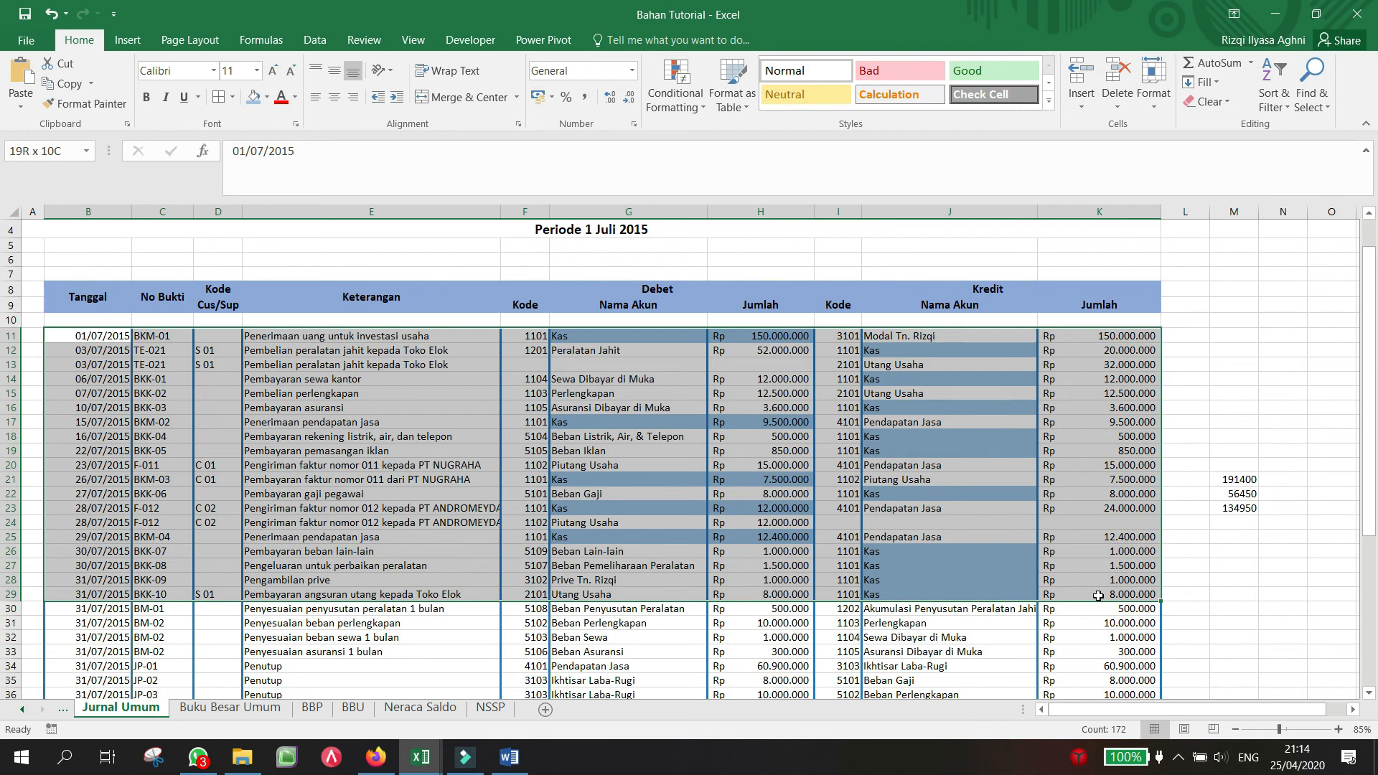
drag(1098, 595, 1098, 596)
click(254, 97)
click(672, 506)
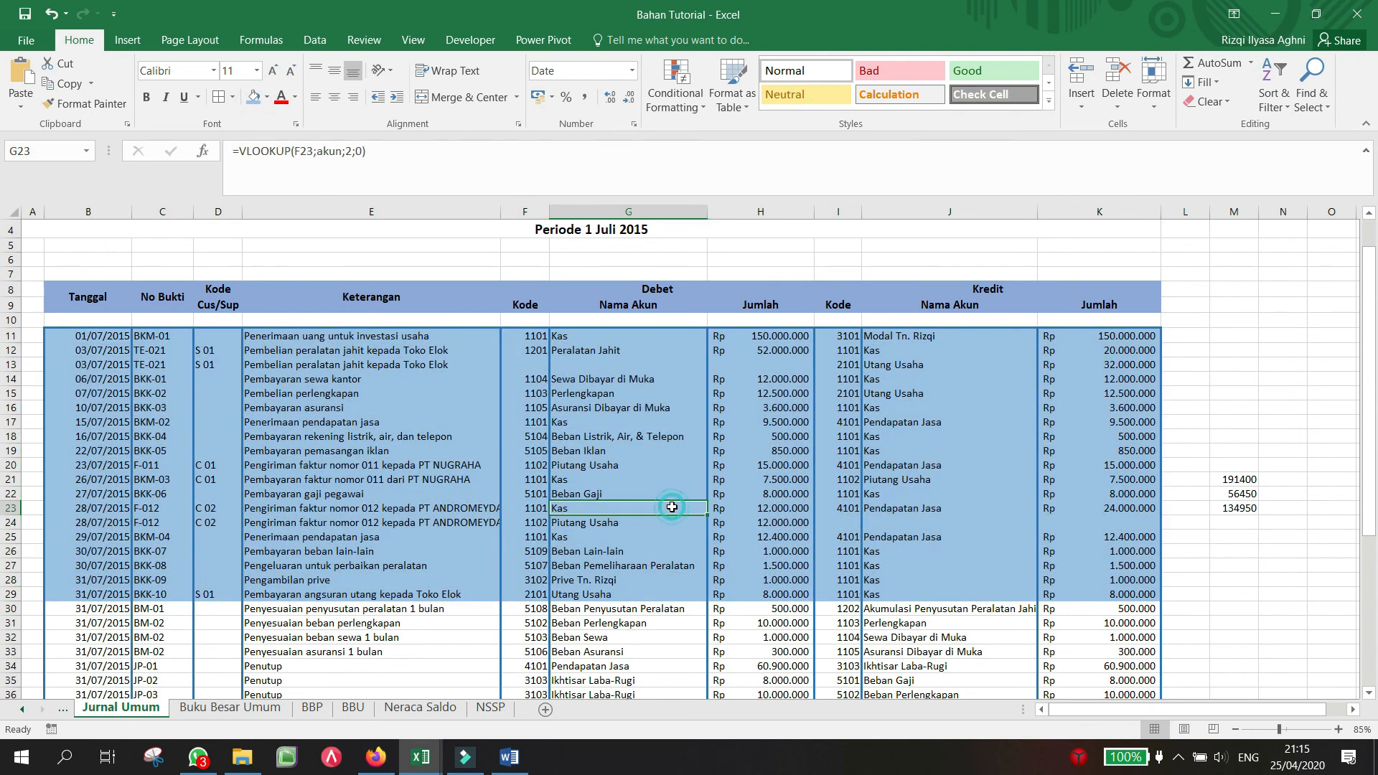
Step: Fill the adjusting entries (Penyesuaian) in B30:K33 of Jurnal Umum light green
drag(84, 608, 1089, 652)
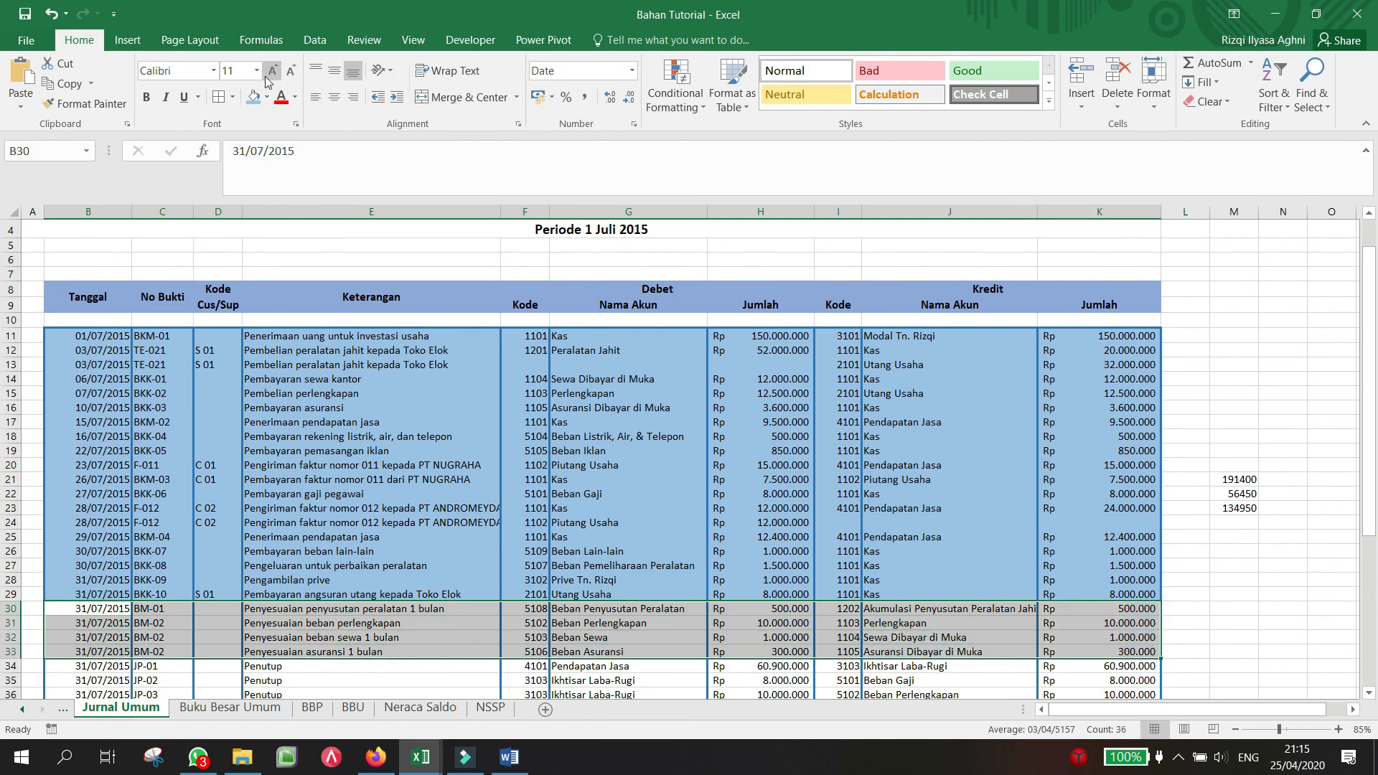
click(268, 97)
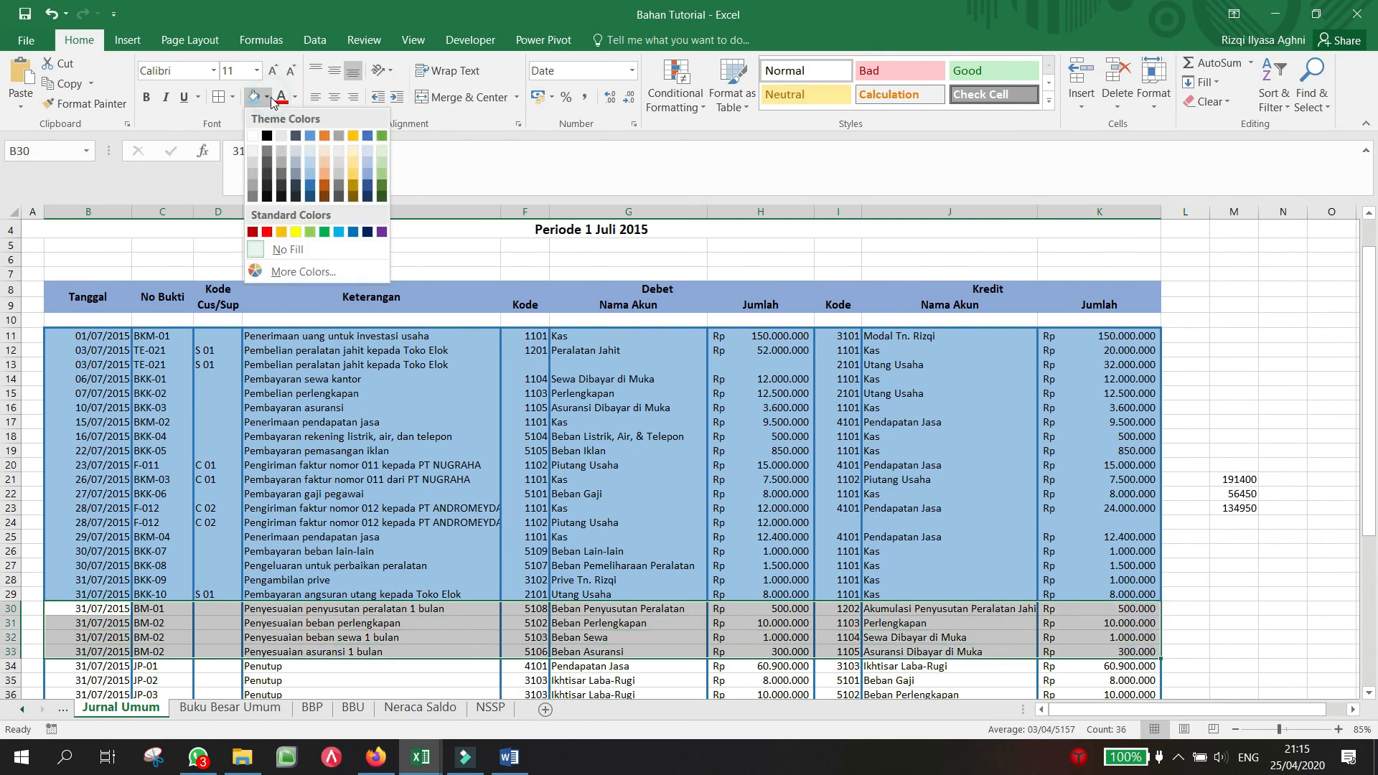
click(385, 173)
click(462, 464)
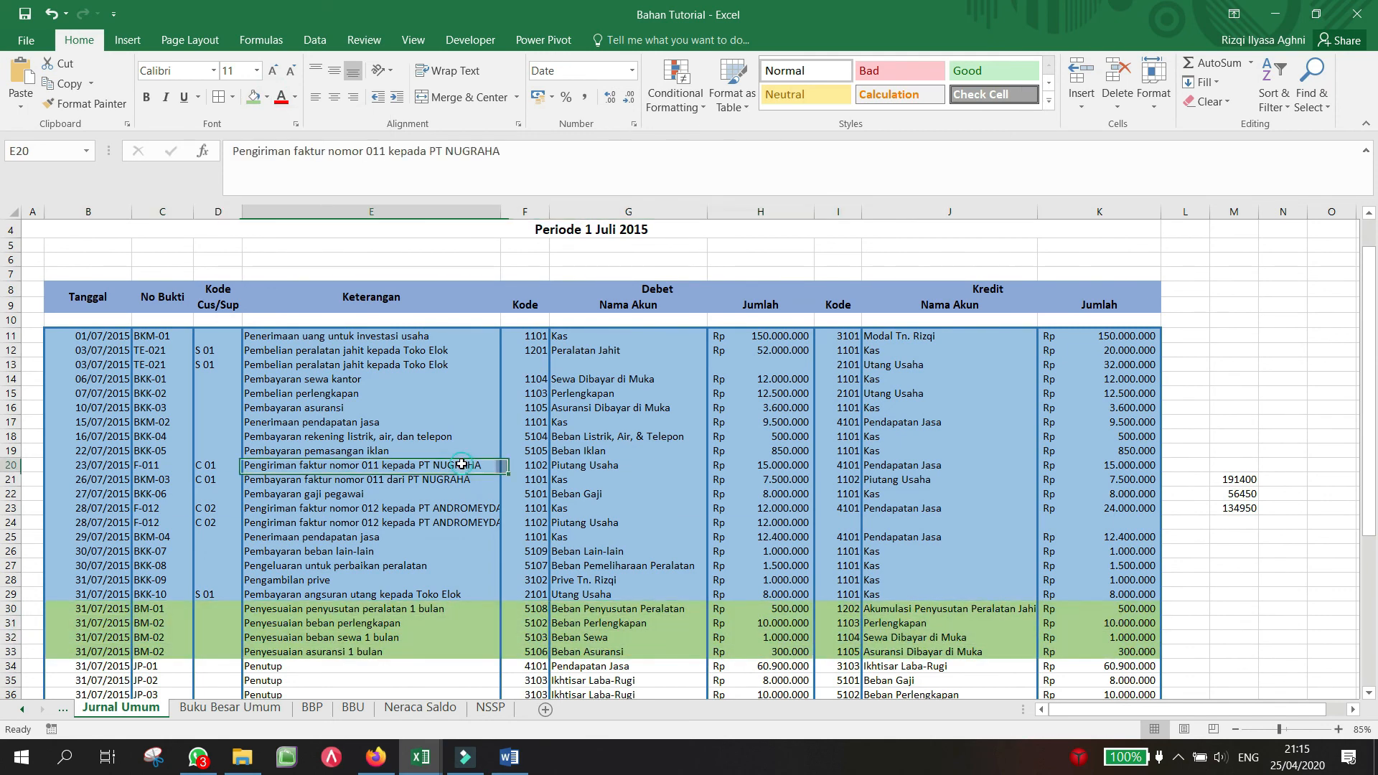
Step: Fill the closing entries (Penutup) in B34:K45 gold and autofit the Keterangan column E to its contents
scroll(462, 464, down, 5)
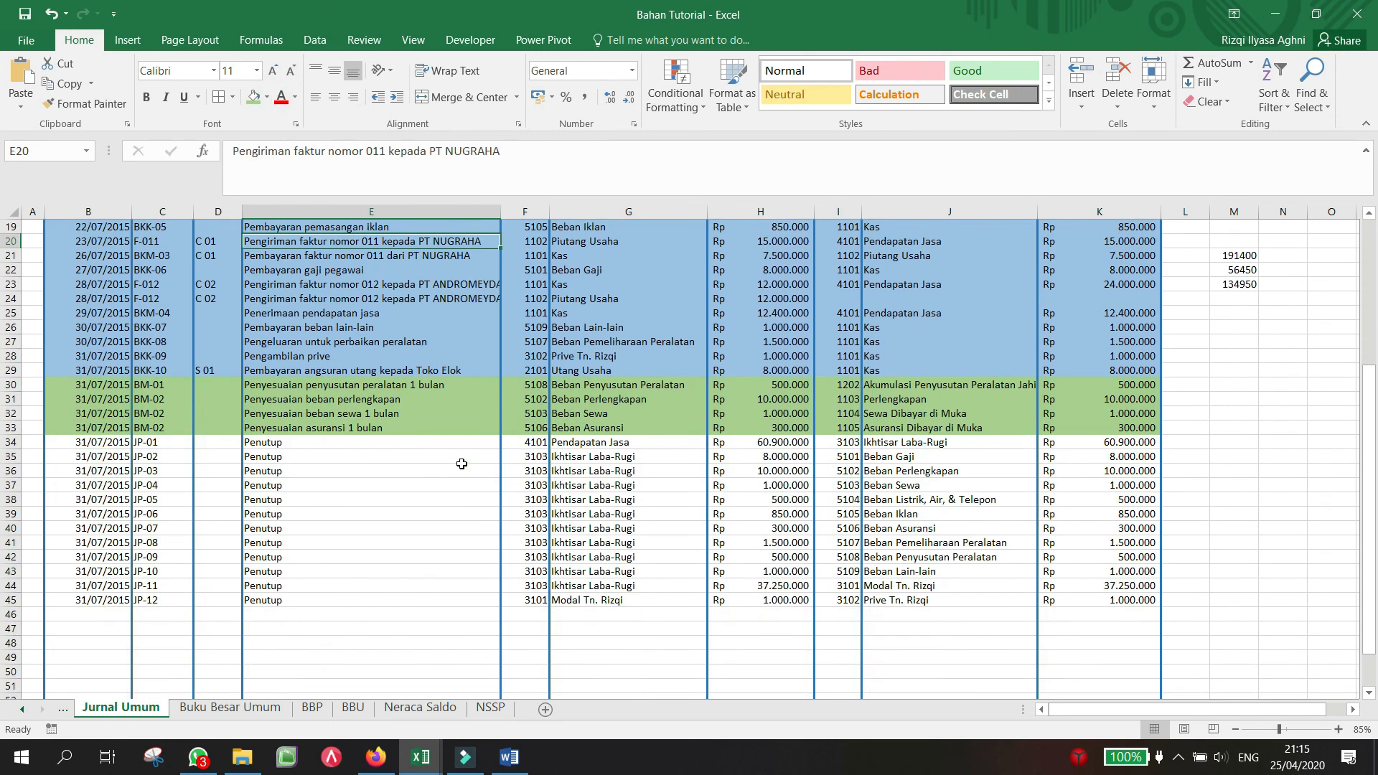
click(55, 441)
mouse_move(88, 448)
mouse_down()
mouse_move(689, 574)
mouse_move(1055, 585)
mouse_move(1072, 598)
mouse_up()
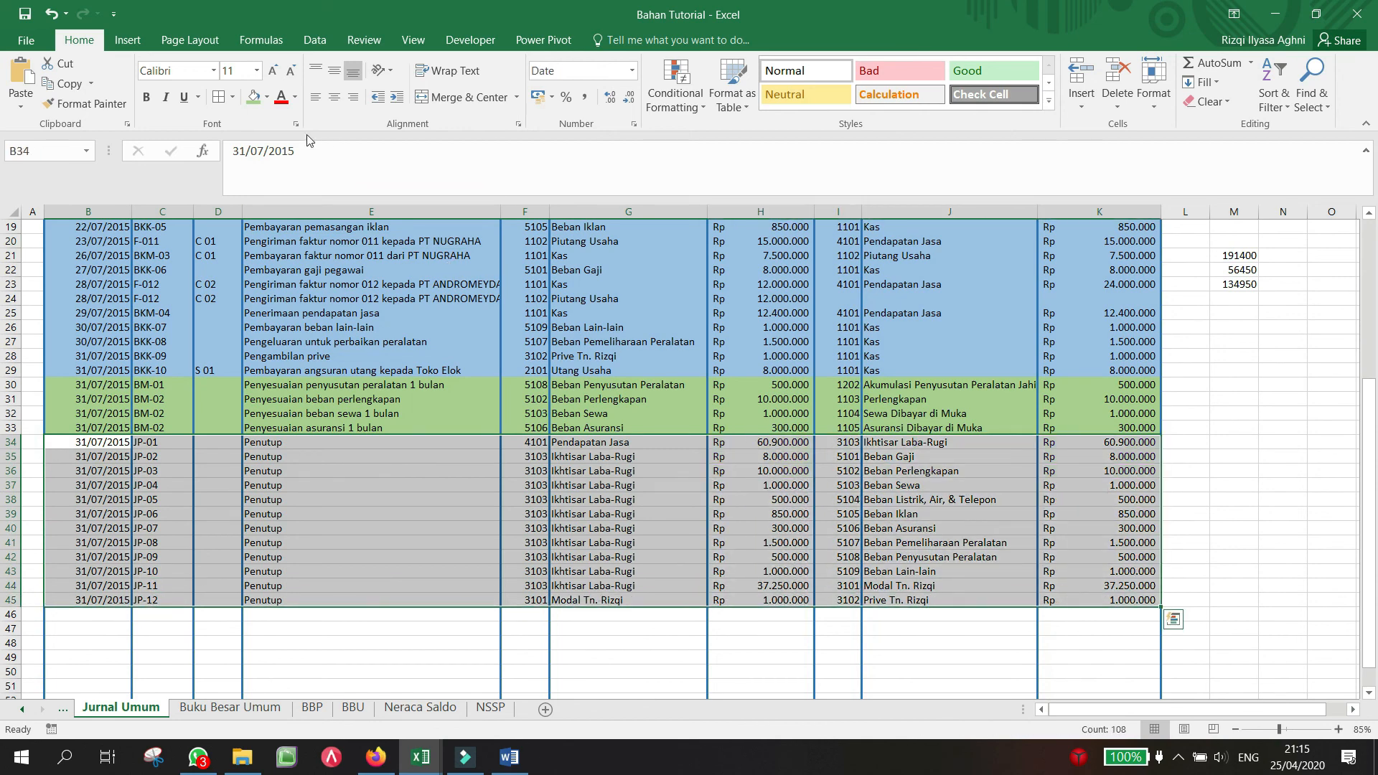
click(266, 97)
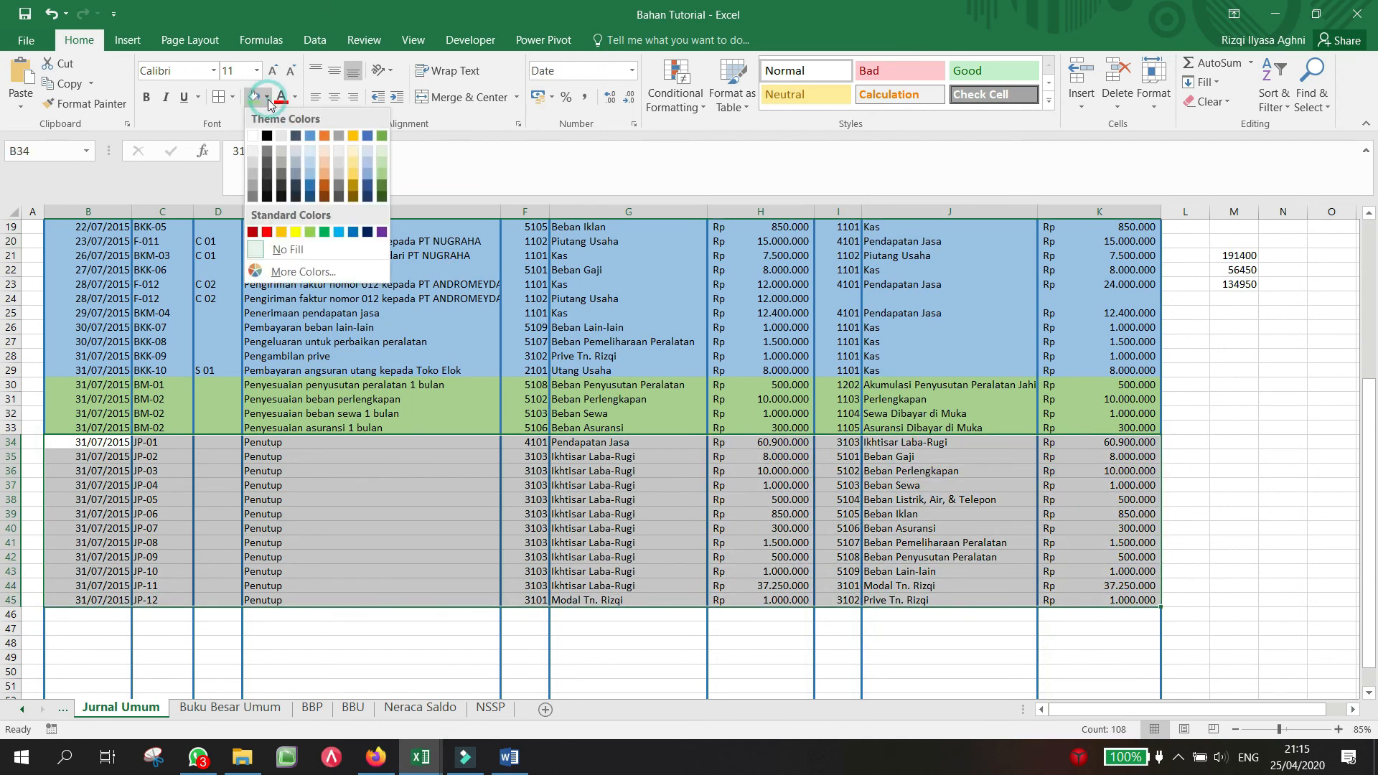
click(351, 137)
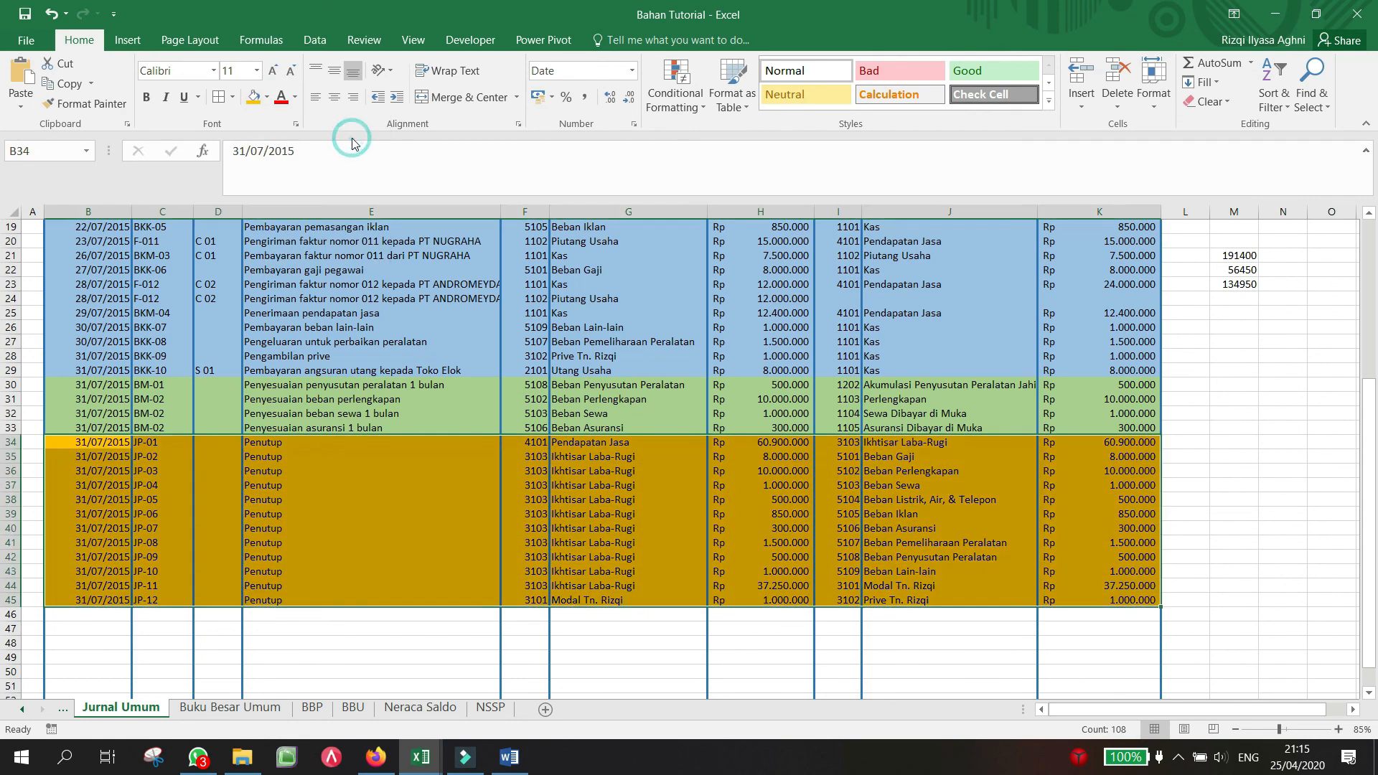
click(348, 415)
scroll(348, 415, up, 3)
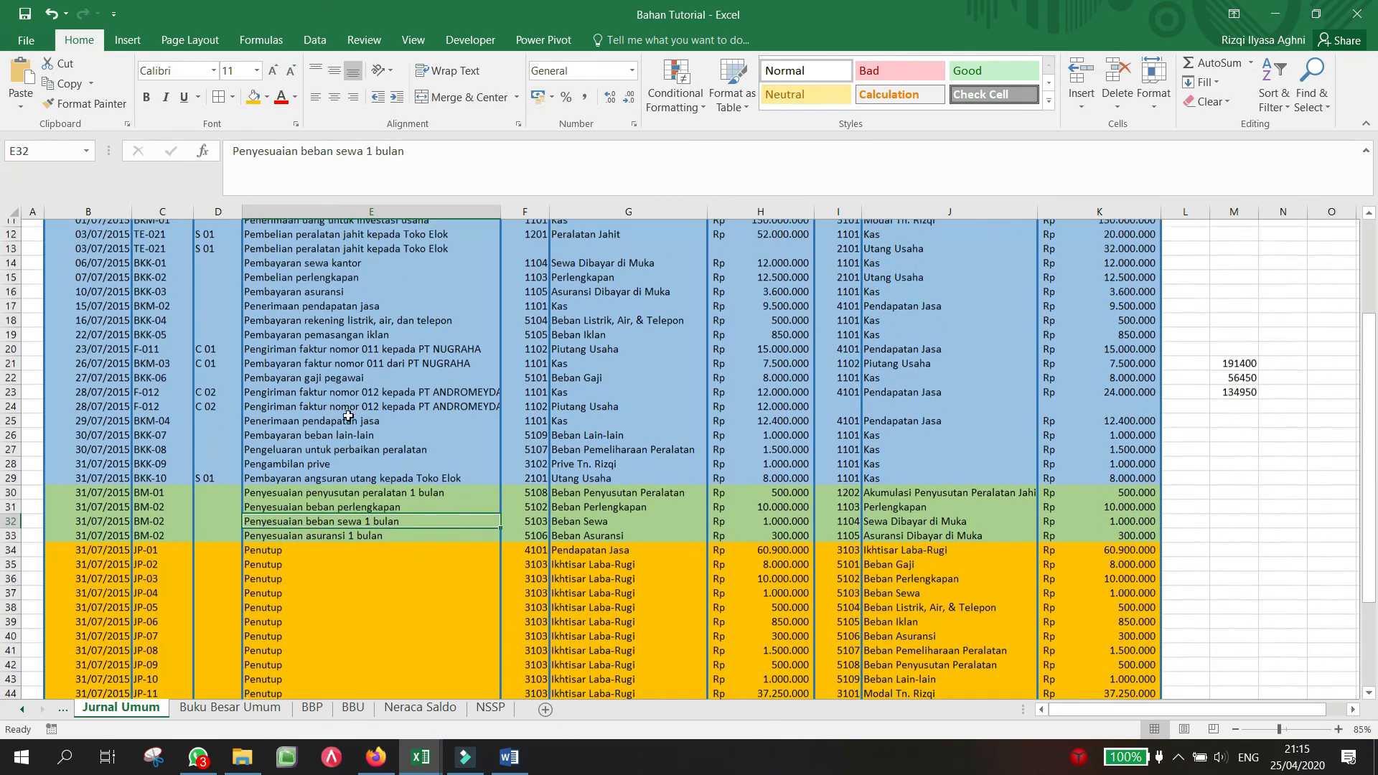
double_click(500, 211)
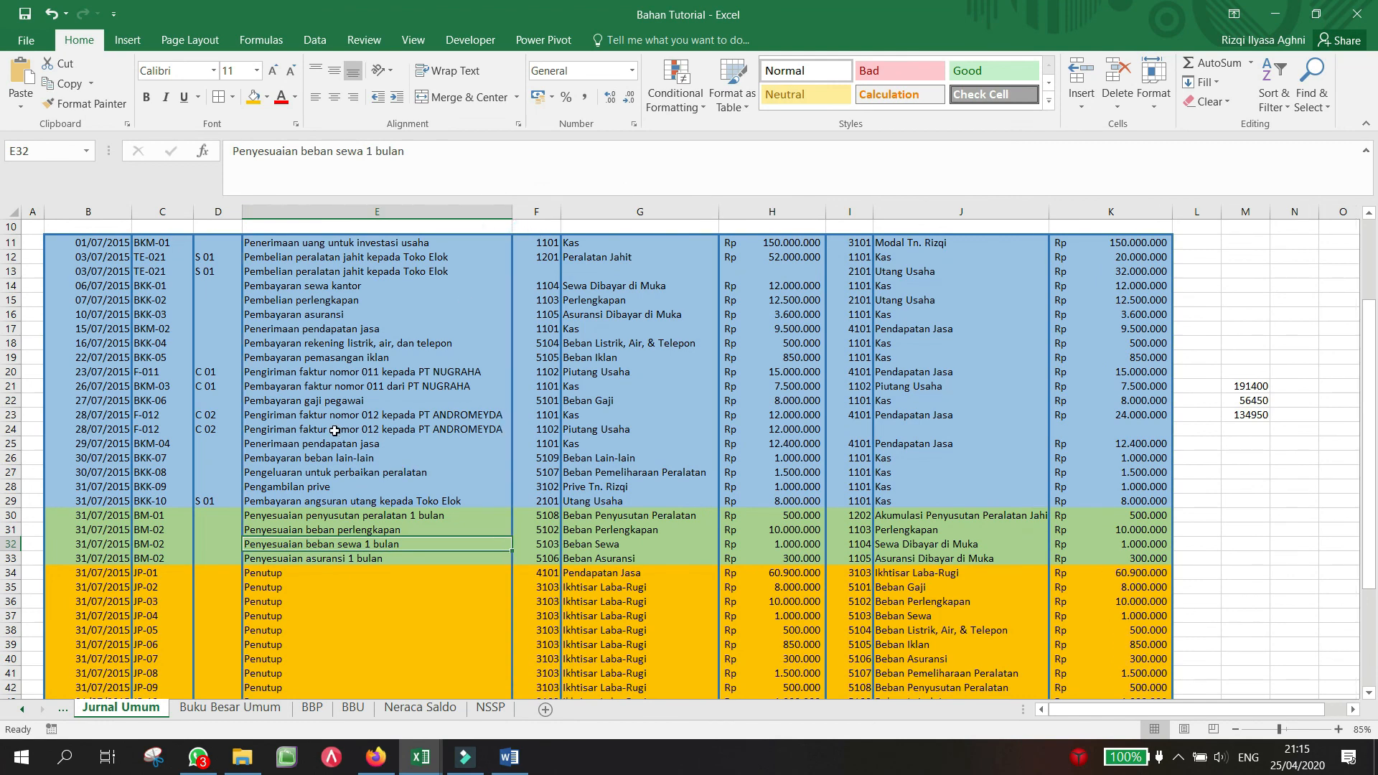
Step: Return to the Neraca Saldo sheet and review the Cek Saldo line and the trial balance table
click(420, 707)
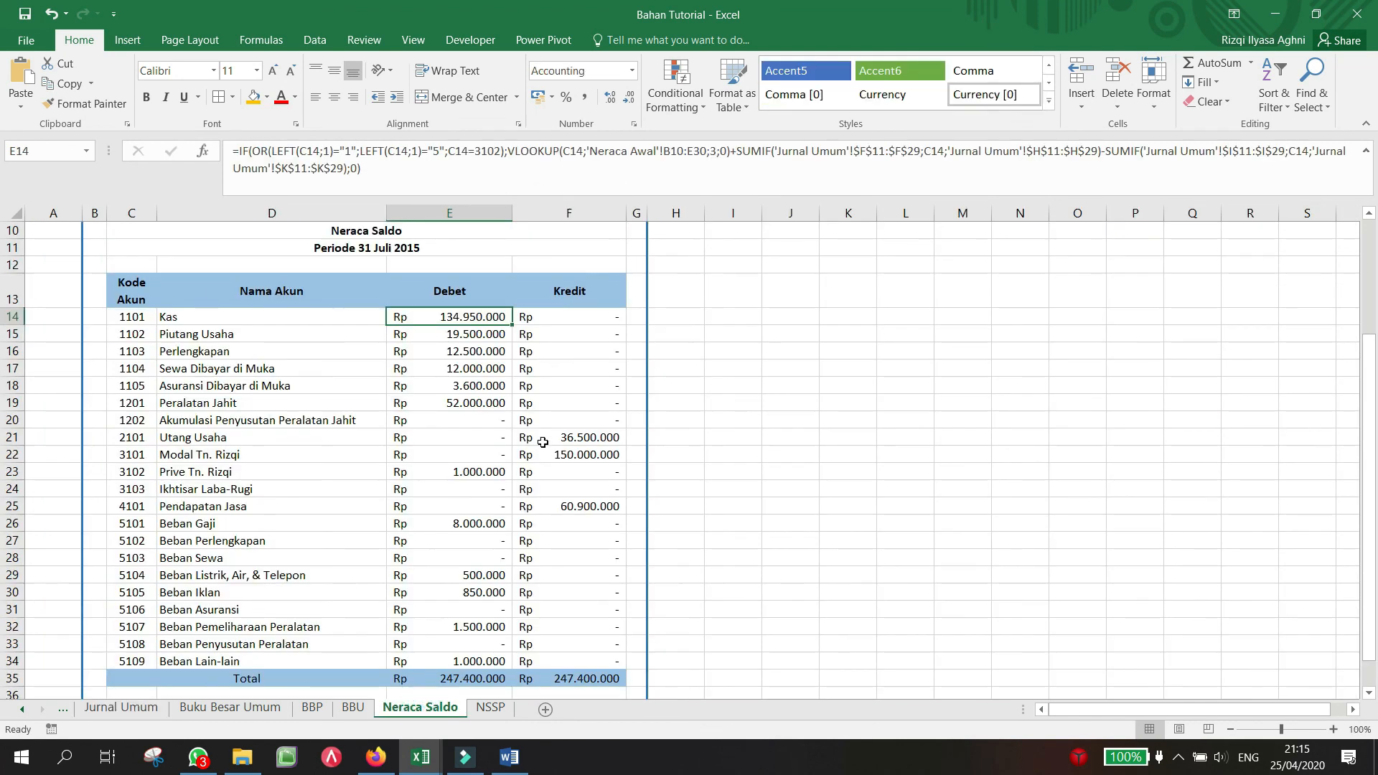
scroll(385, 467, up, 3)
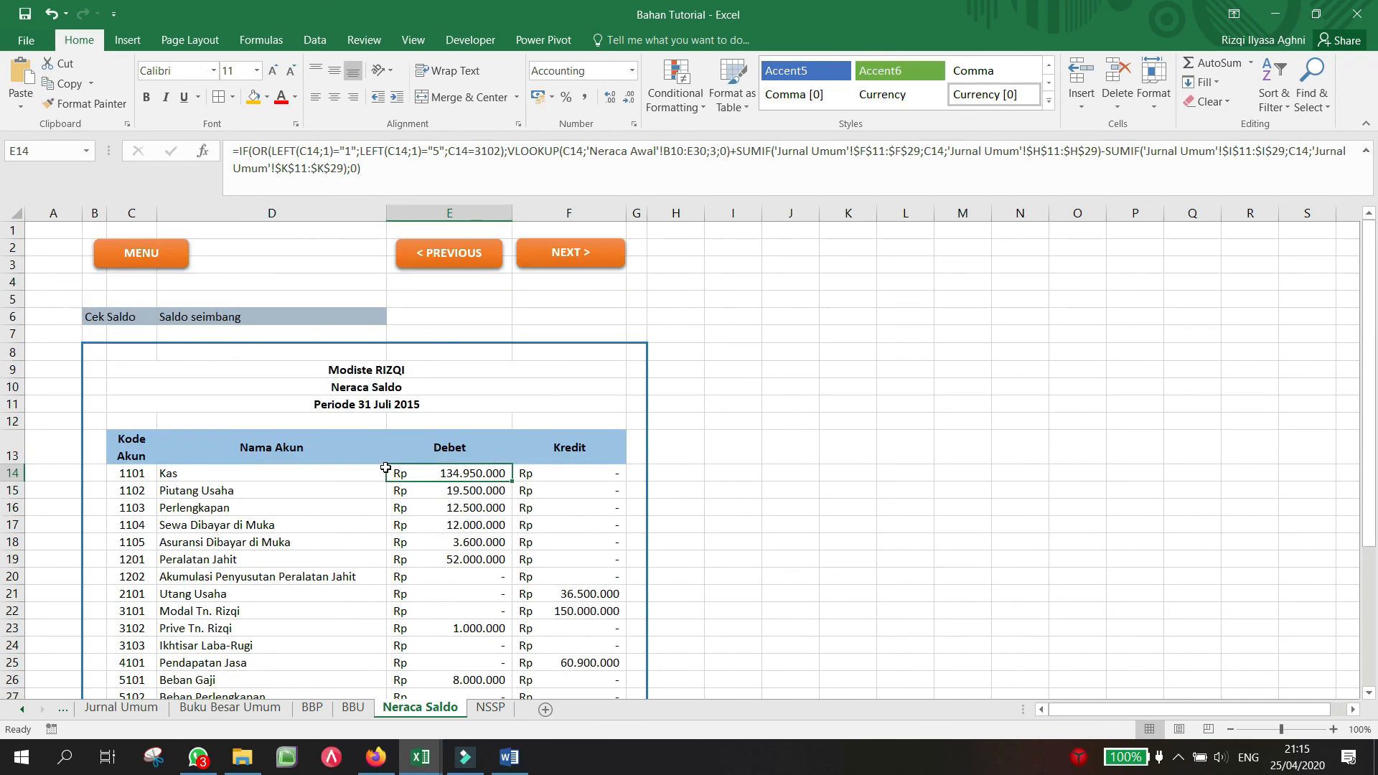
scroll(386, 467, down, 2)
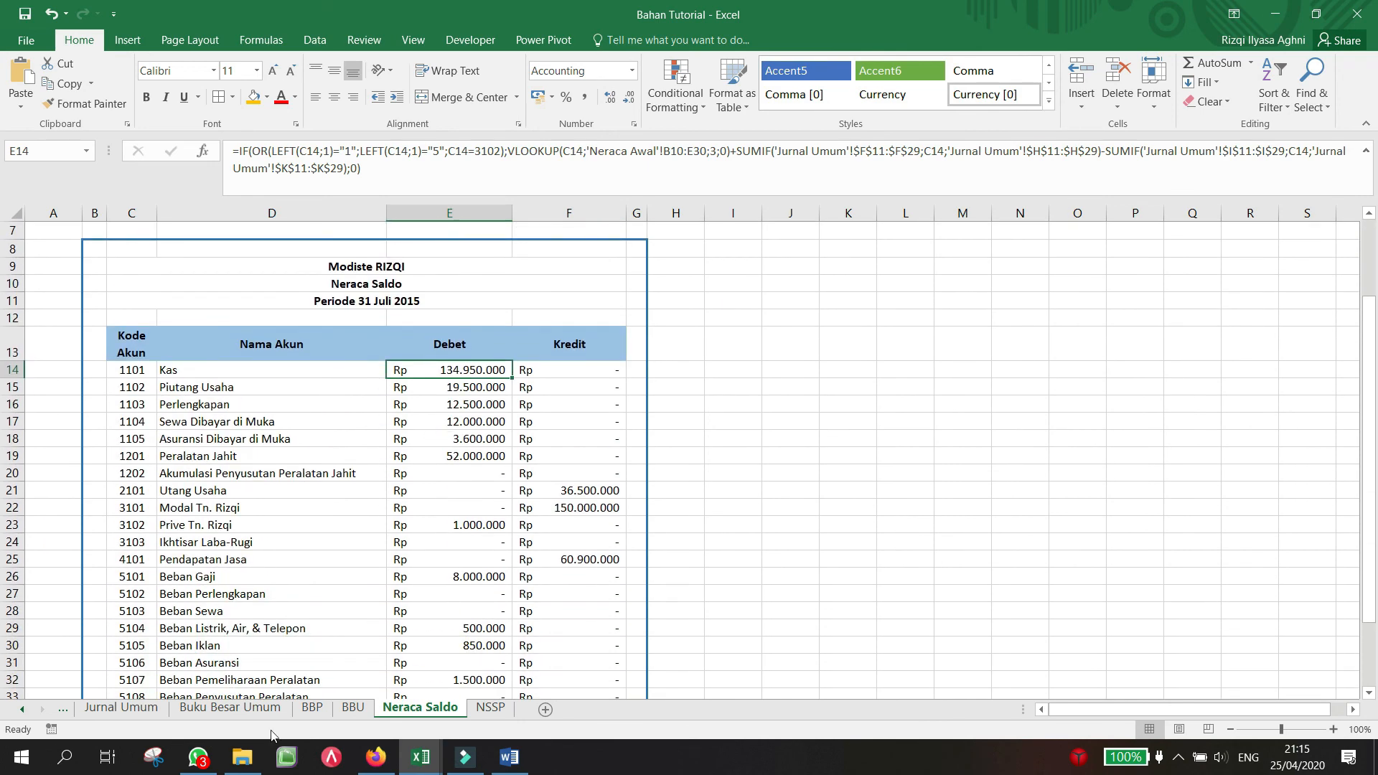
Step: Select the light blue general transactions in B11:K29 of the Jurnal Umum sheet for review and return to Neraca Saldo
click(151, 713)
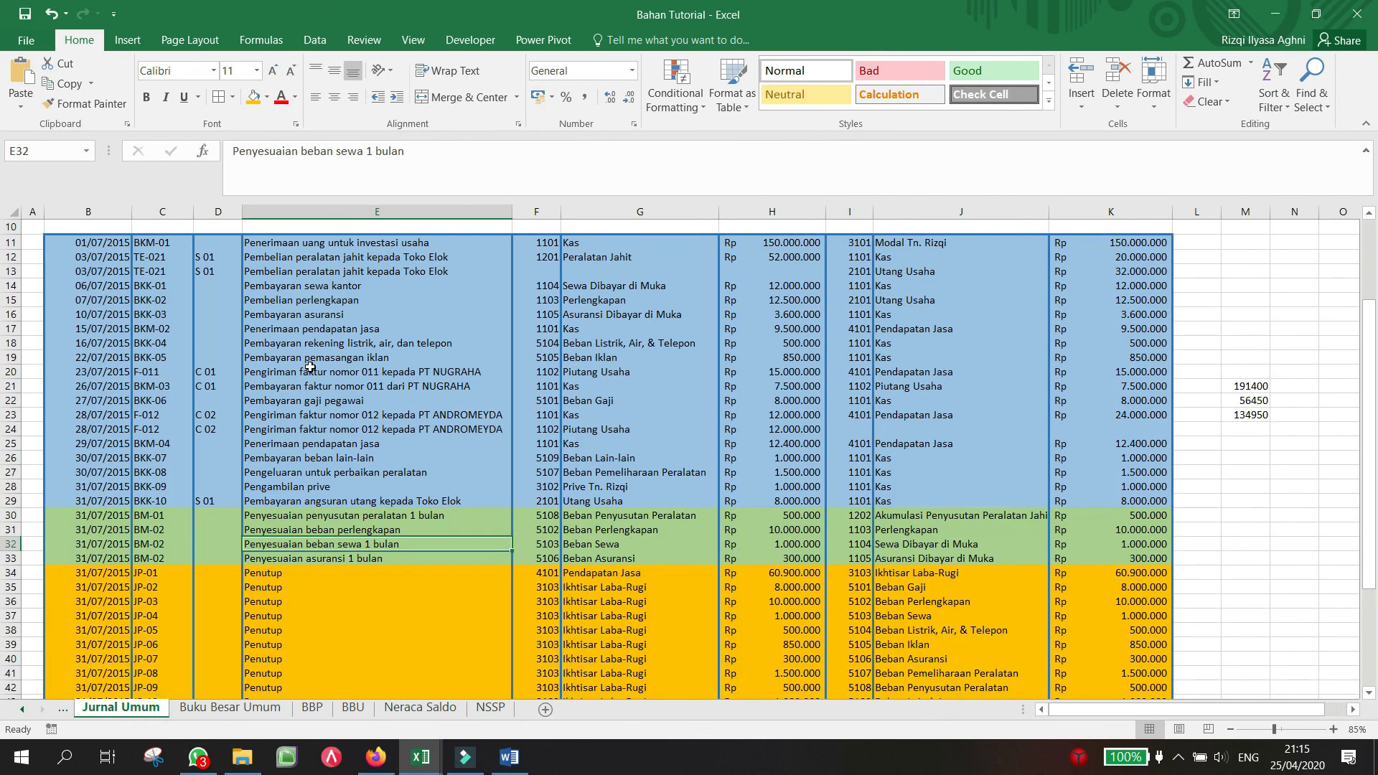
drag(78, 242, 1083, 502)
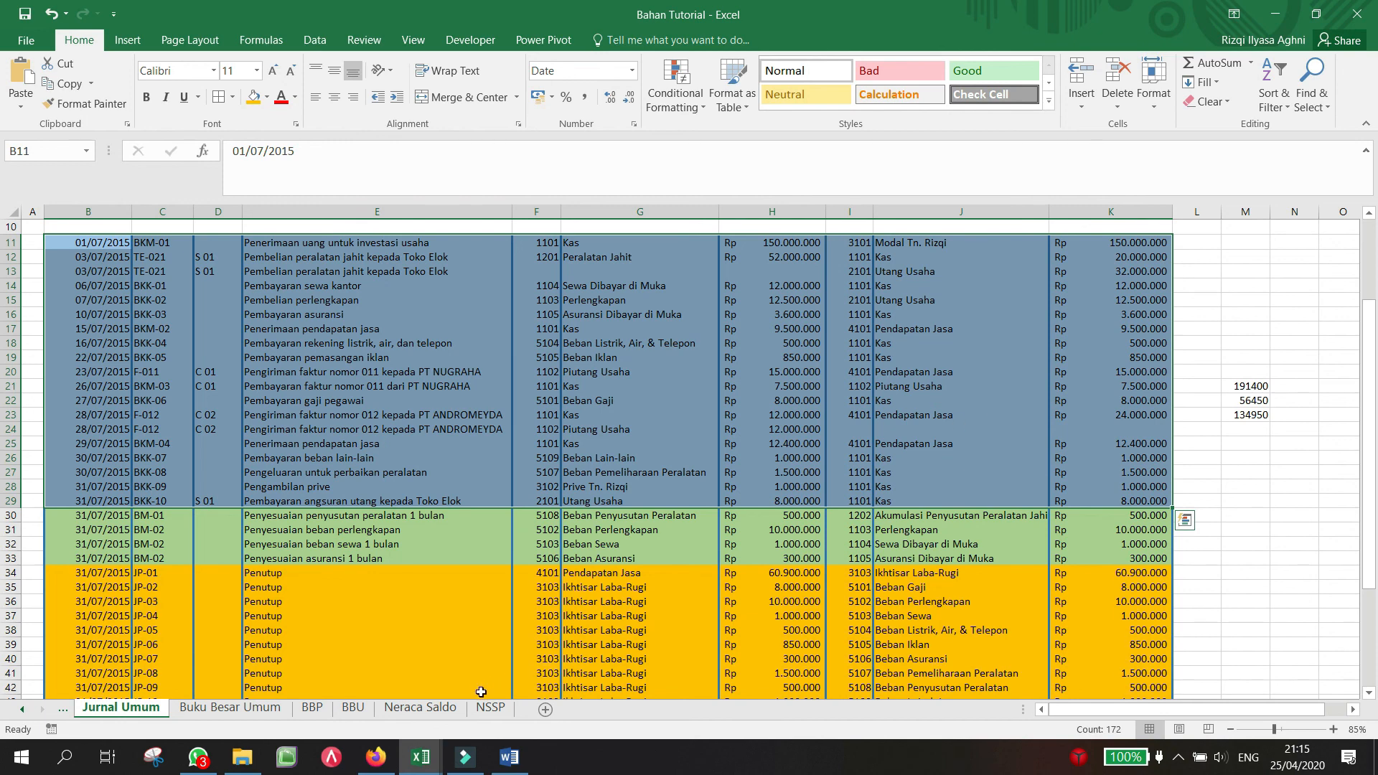
click(441, 709)
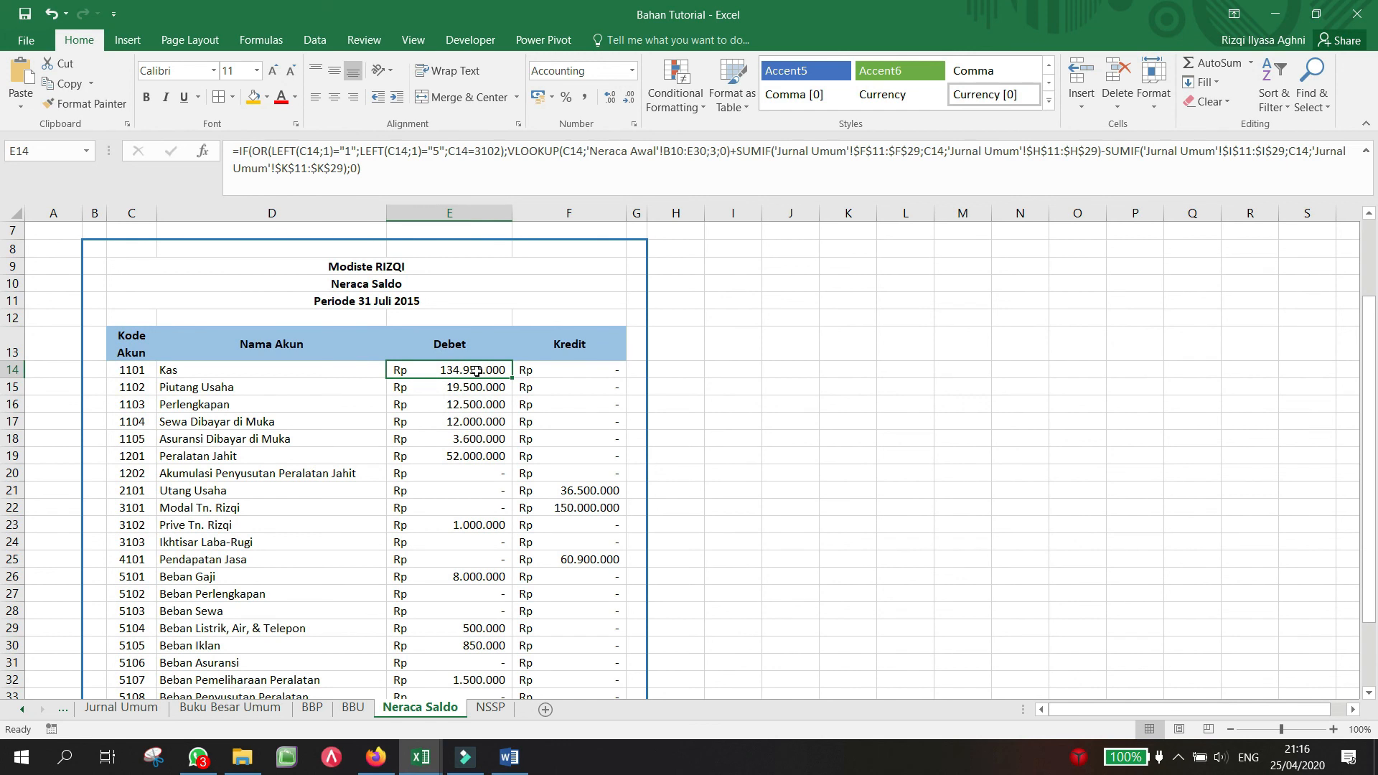
Step: Examine the Debet formula for Kas in E14 and the Kredit formula for Beban Iklan in F30 without changing them
click(538, 169)
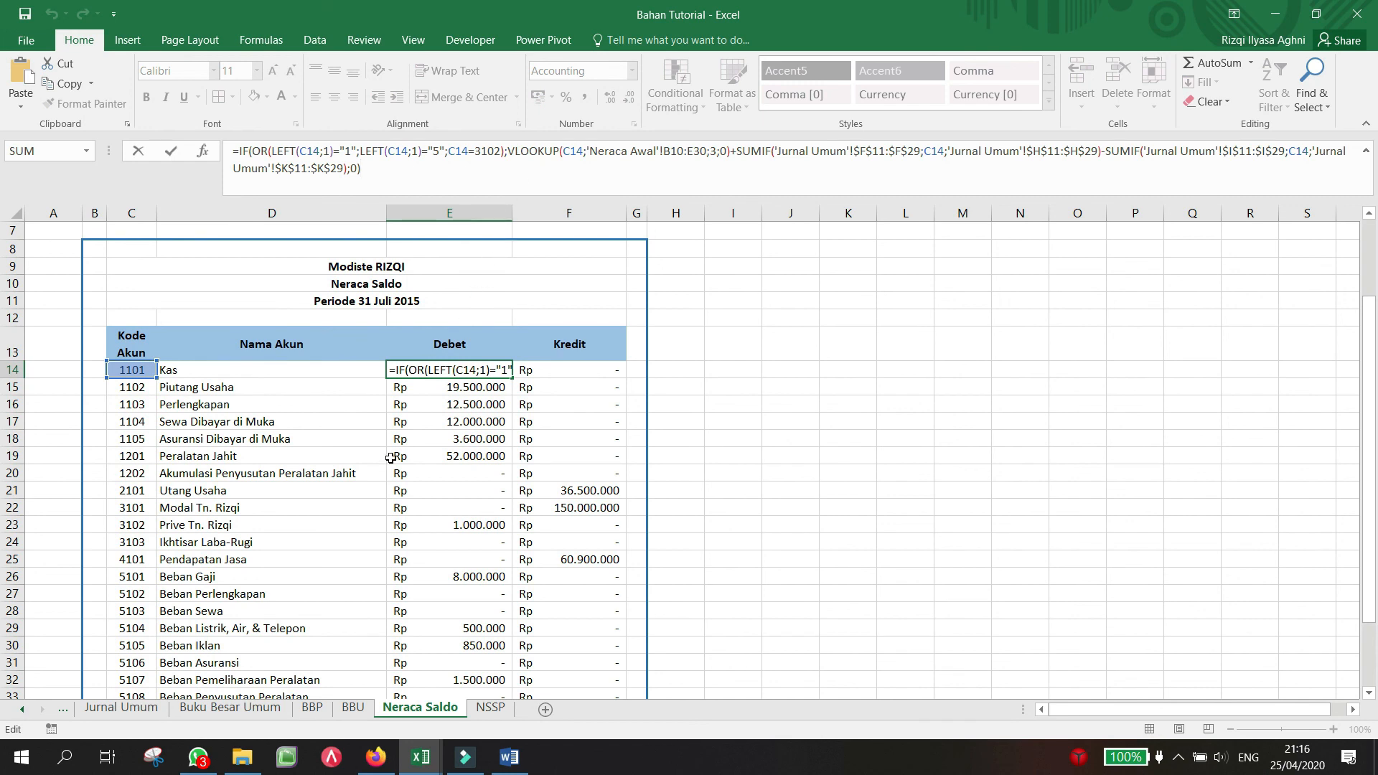
key(ctrl+Return)
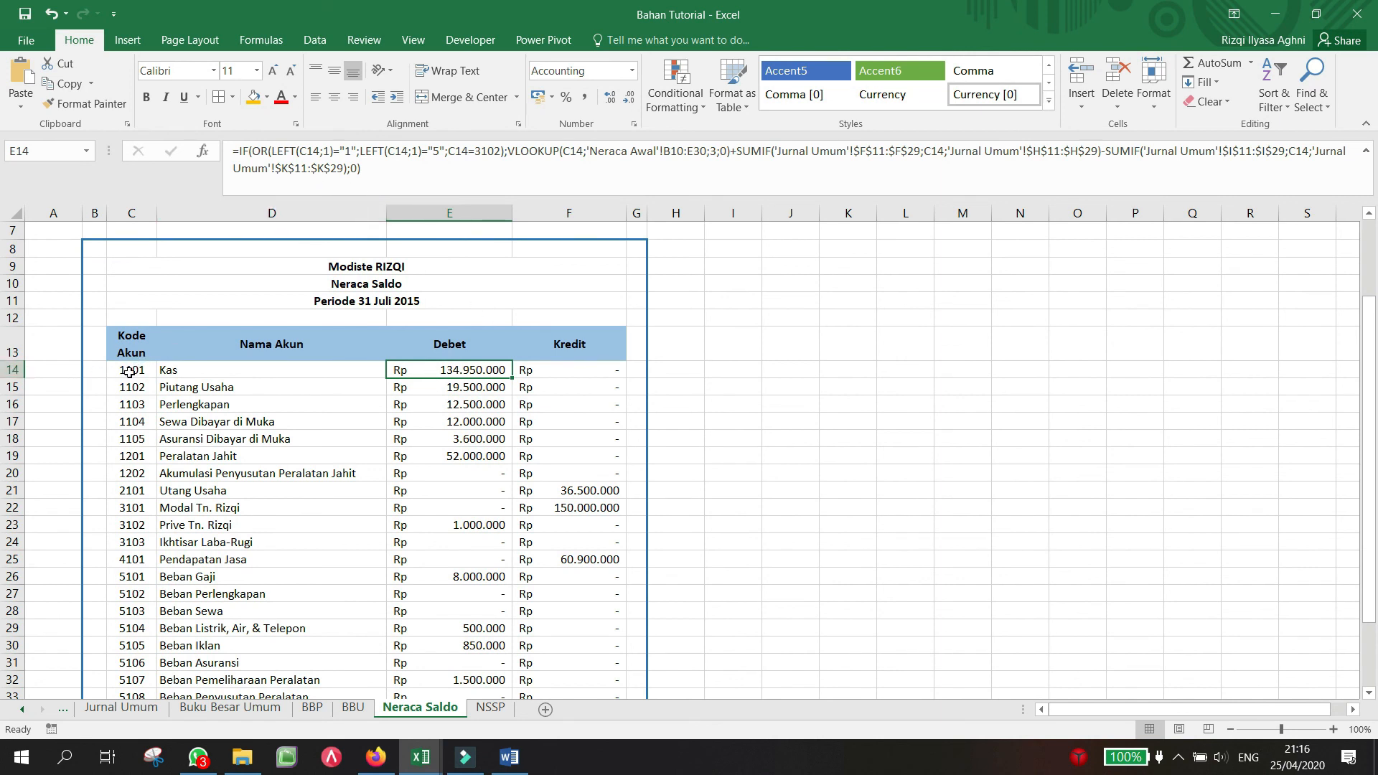
click(400, 153)
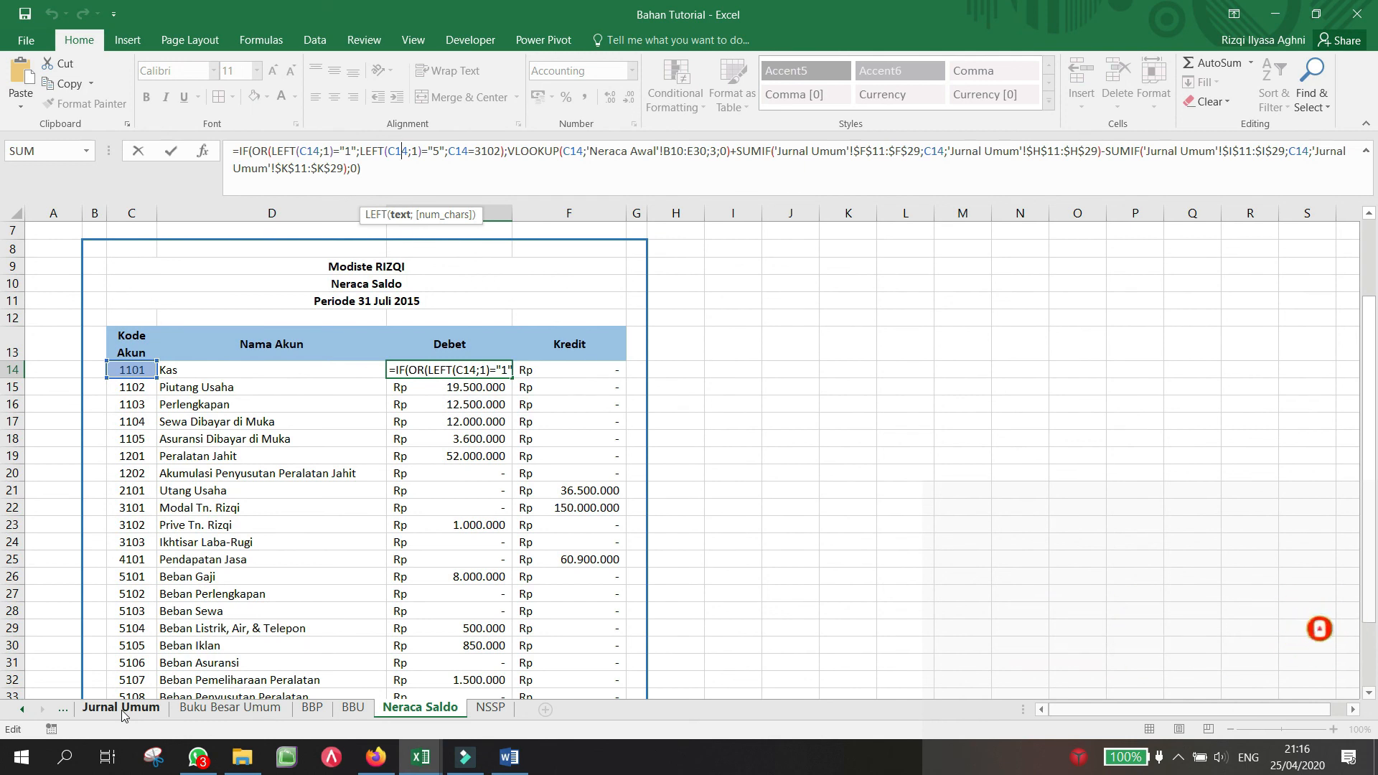
click(595, 645)
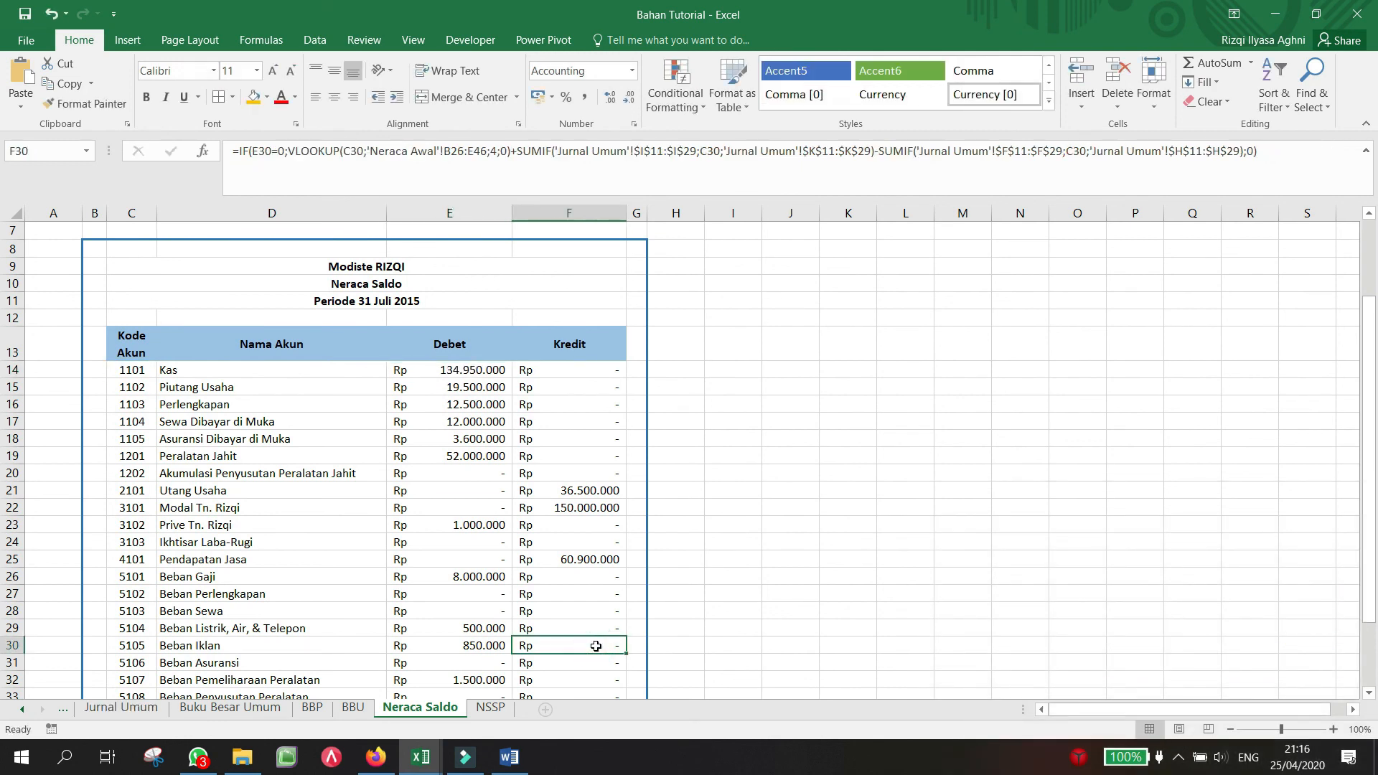
scroll(596, 645, down, 4)
scroll(595, 646, up, 6)
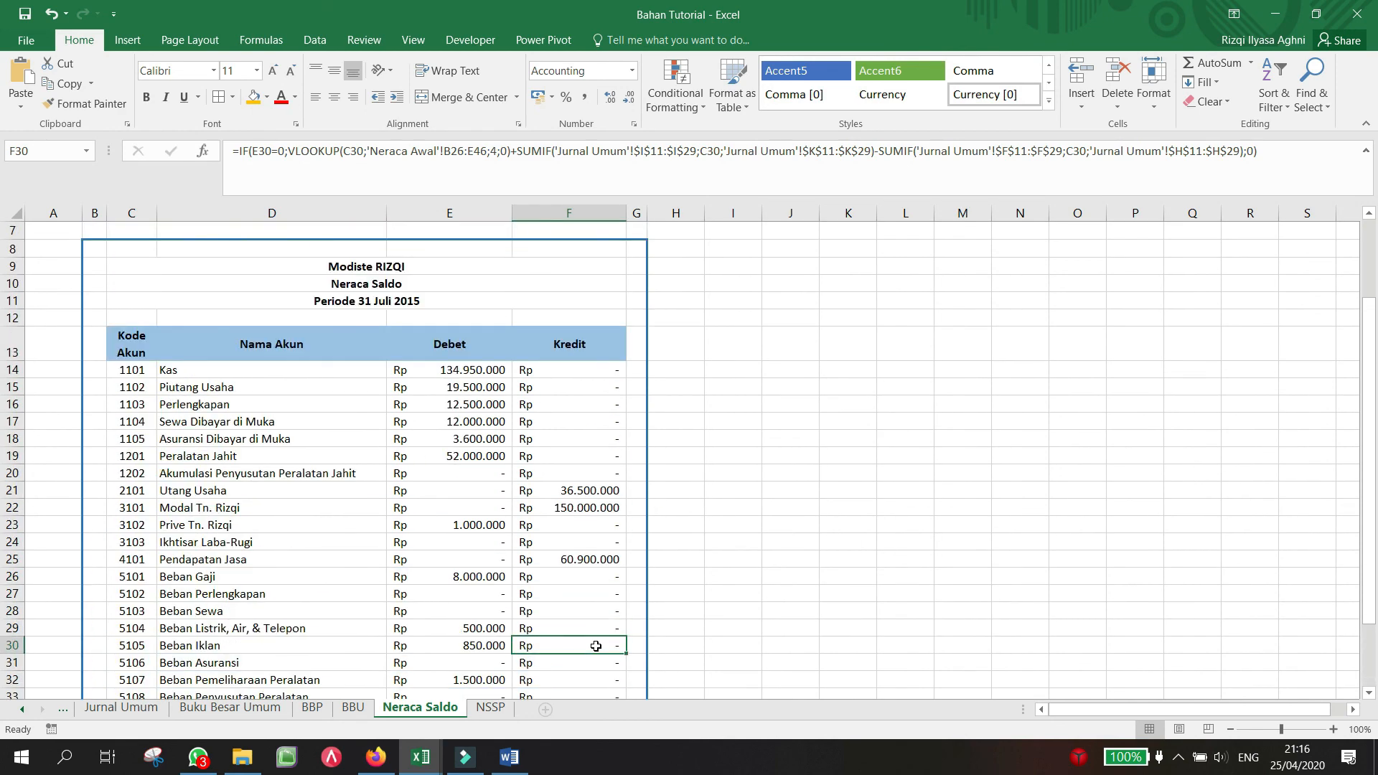